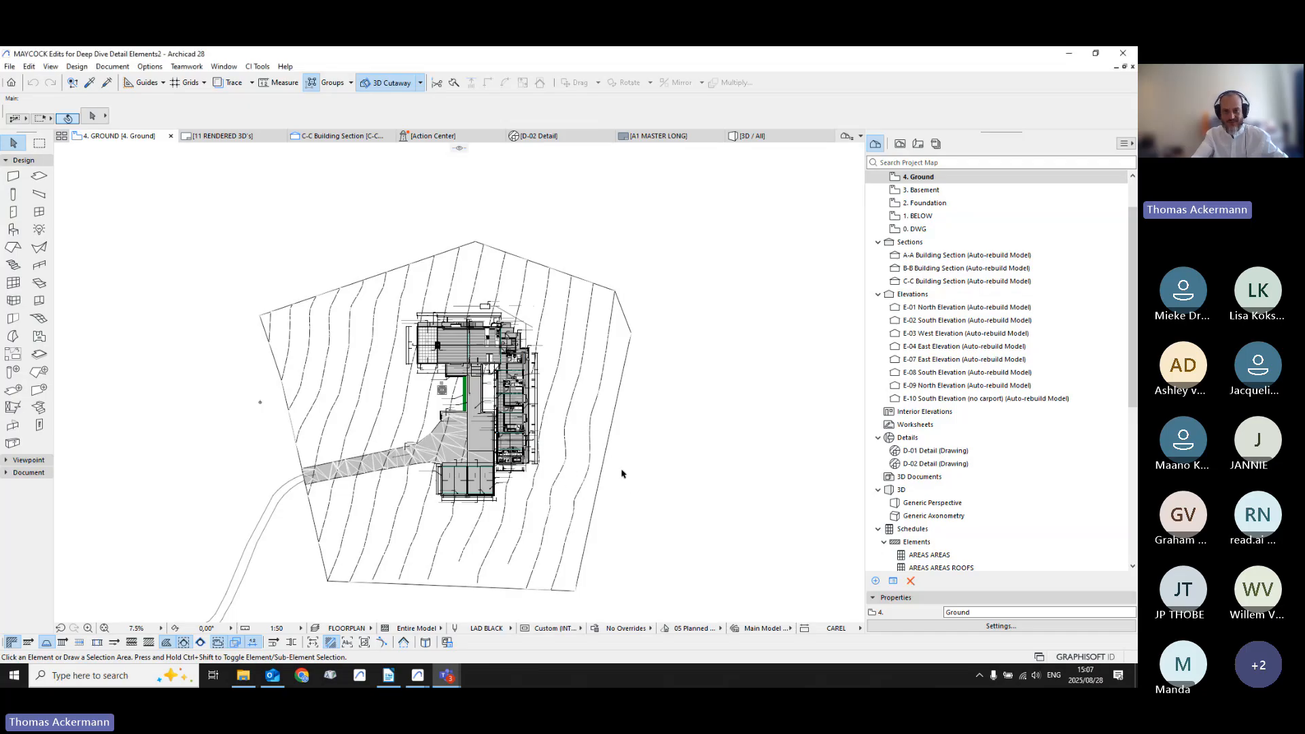
Step: Review the house and its site on the ground floor plan and in the 3D perspective
scroll(617, 448, "up", 2)
scroll(603, 428, "down", 3)
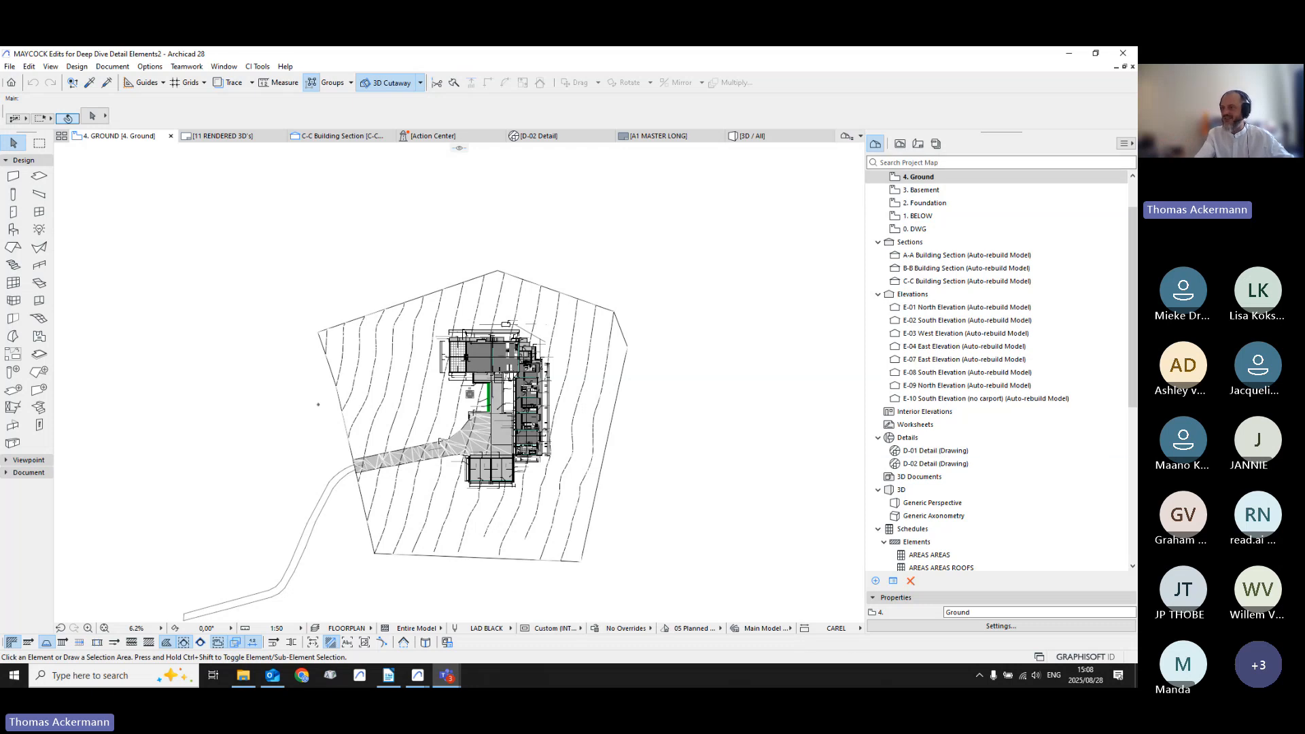
scroll(444, 432, "up", 3)
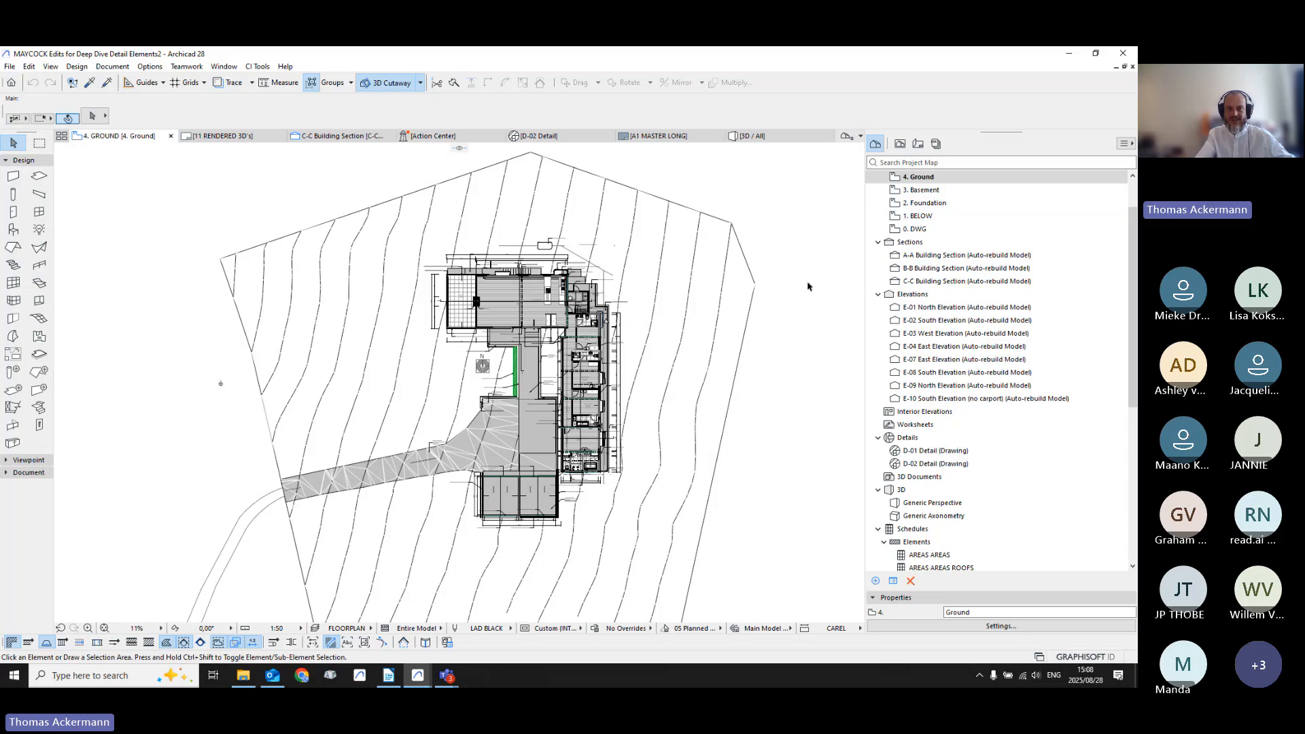
left_click(783, 140)
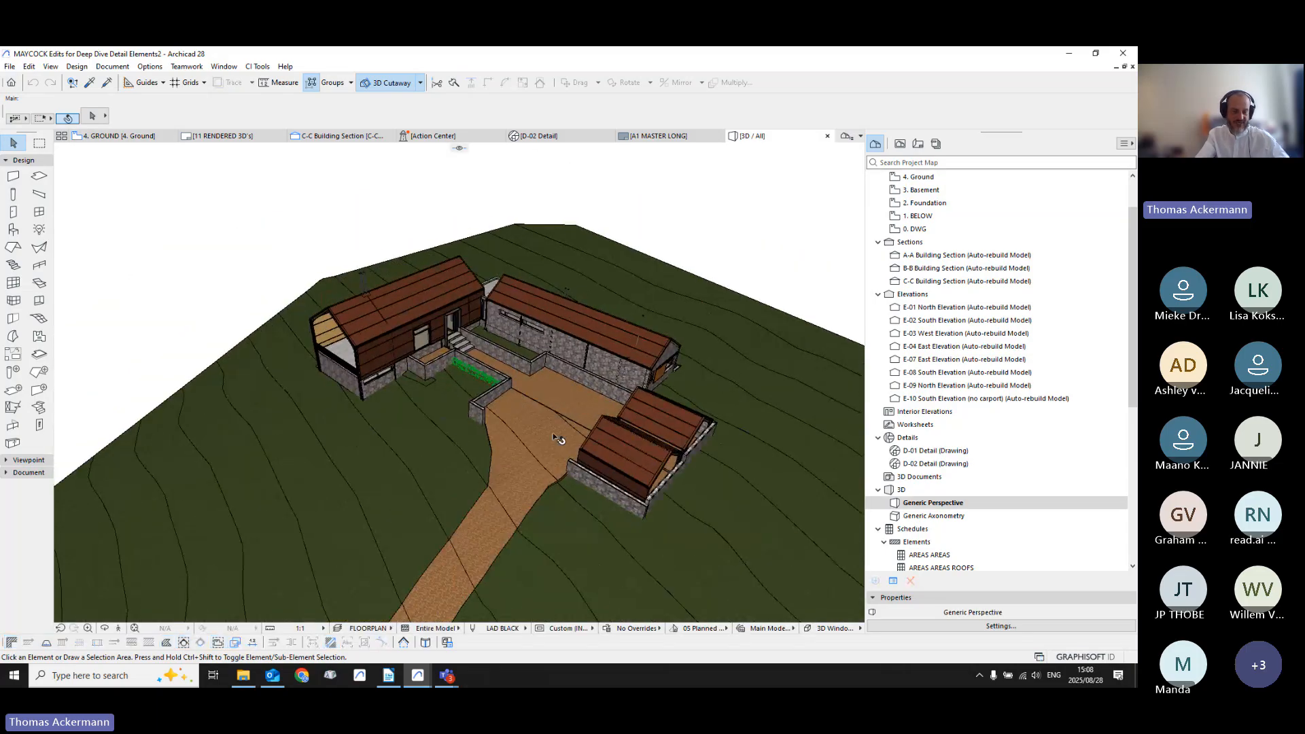
middle_click_drag(559, 439, 329, 495, "shift")
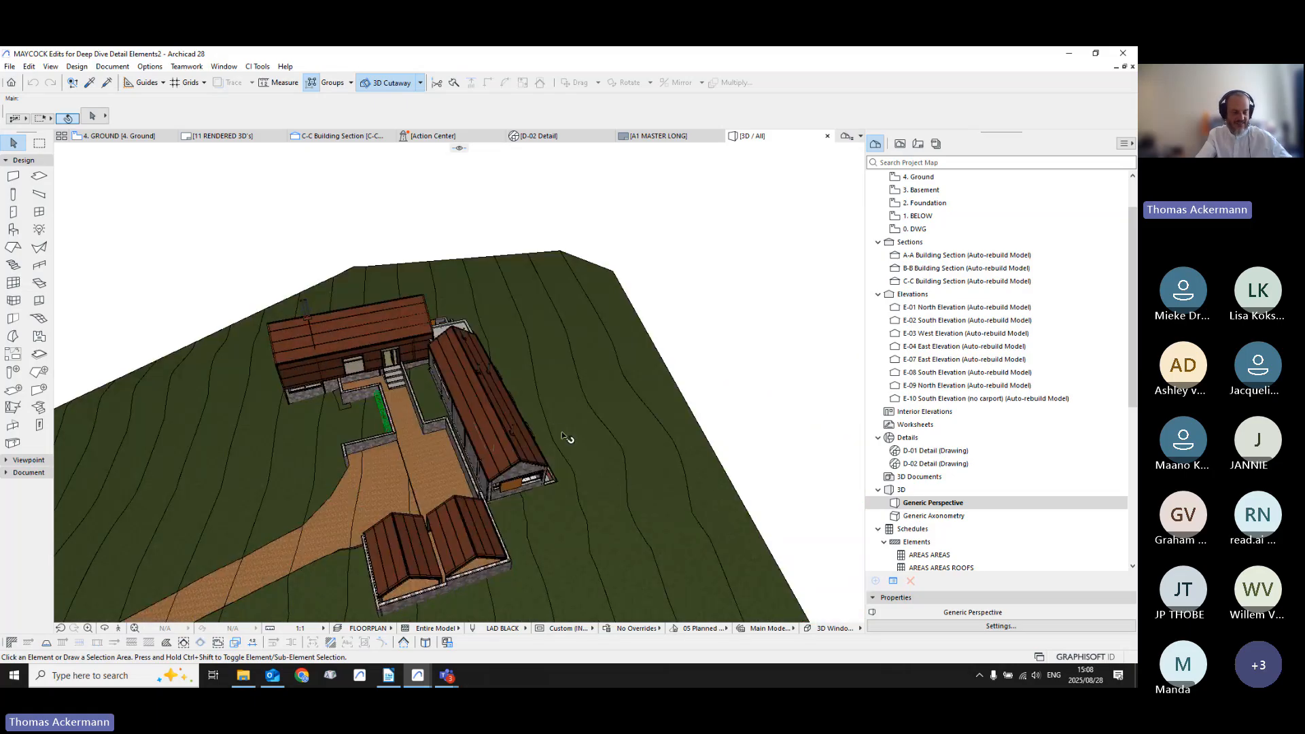
key("F2")
scroll(554, 464, "up", 5)
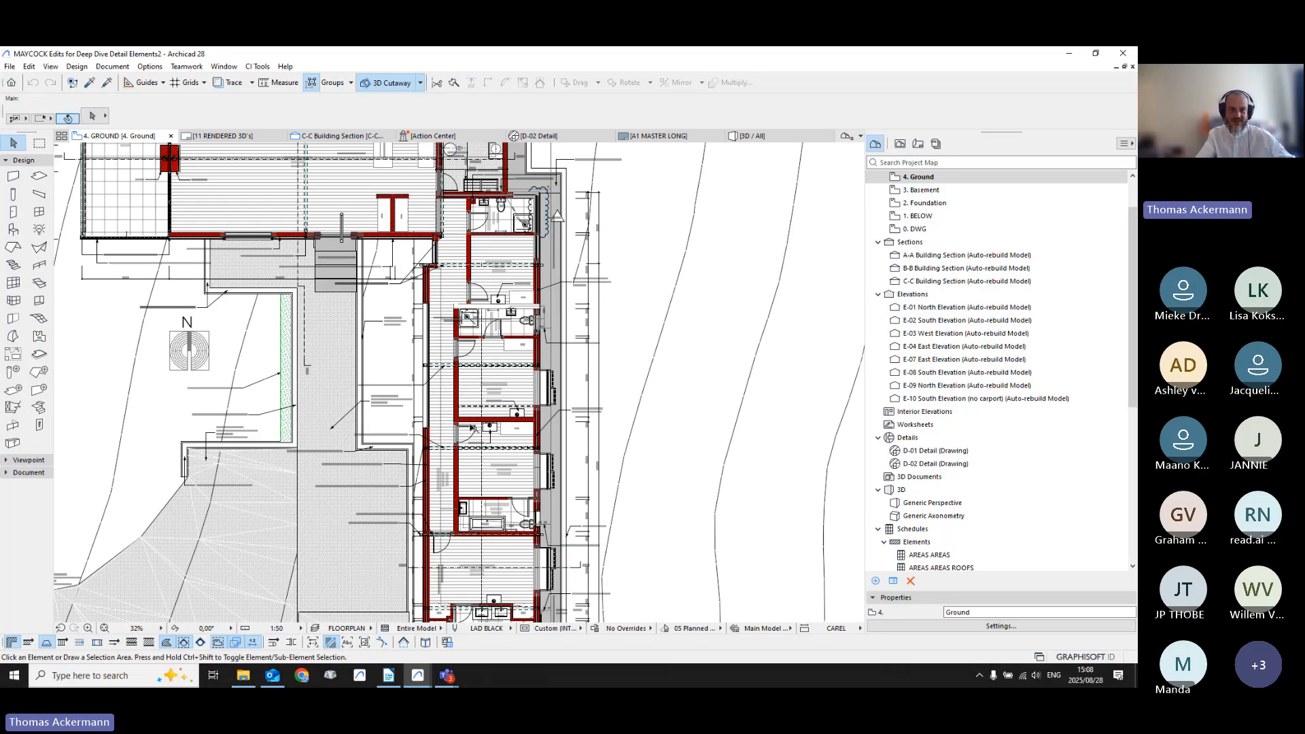
scroll(497, 428, "down", 2)
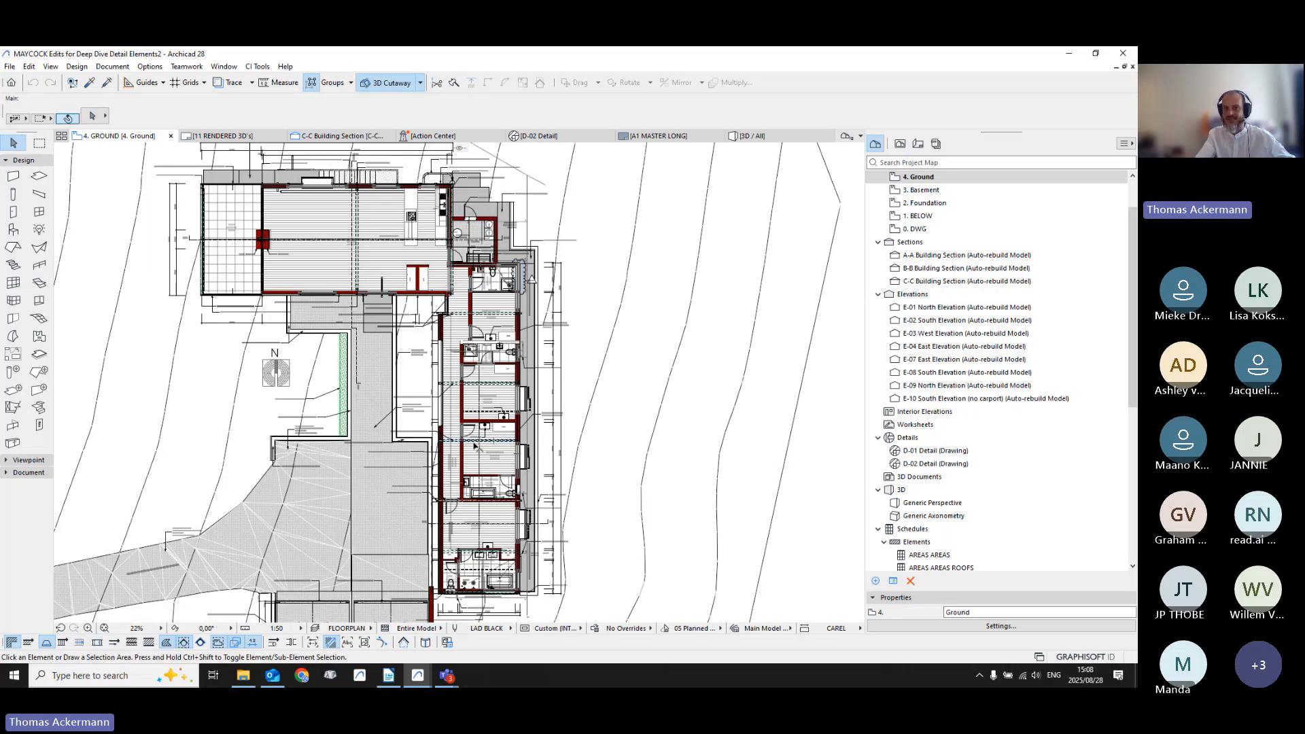
scroll(534, 489, "down", 3)
middle_click_drag(588, 505, 557, 416)
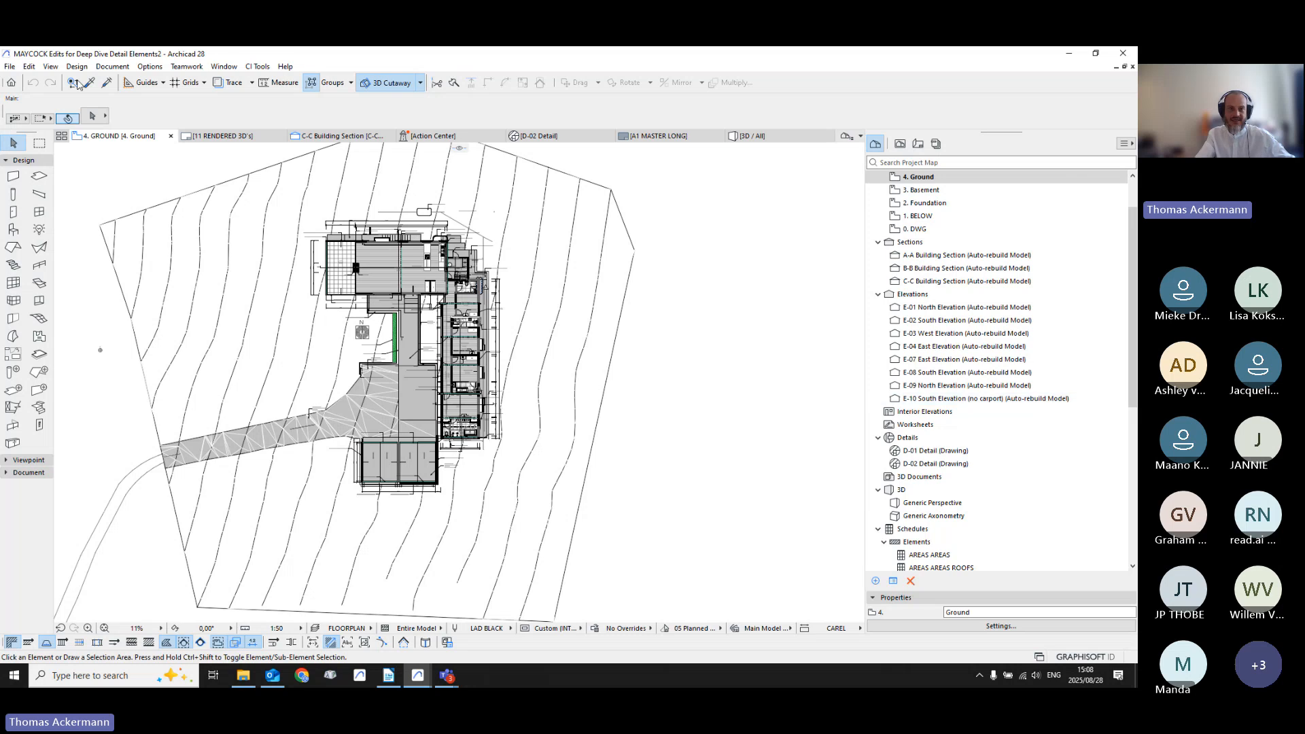
Step: Mirror the whole project with Transformer's Mirror Project about a vertical axis through the empty area east of the site, dismissing the drawing update report
left_click(247, 68)
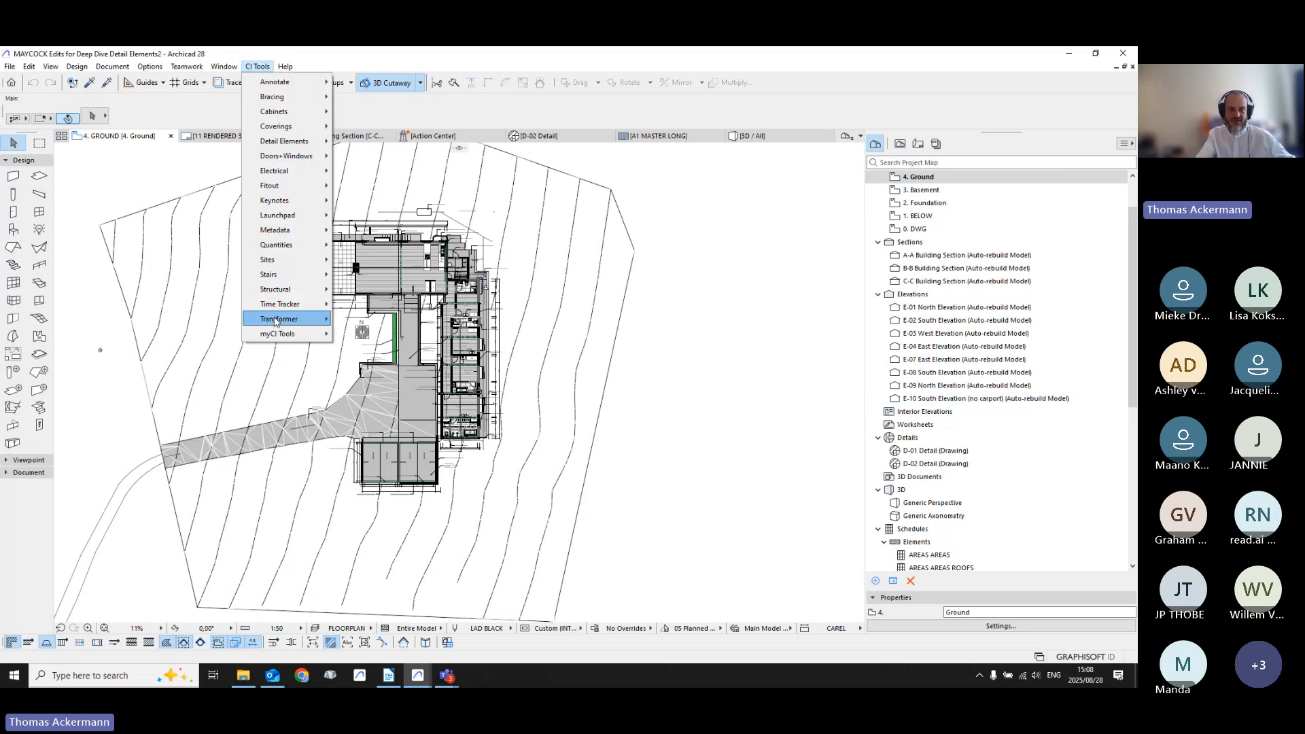
mouse_move(306, 319)
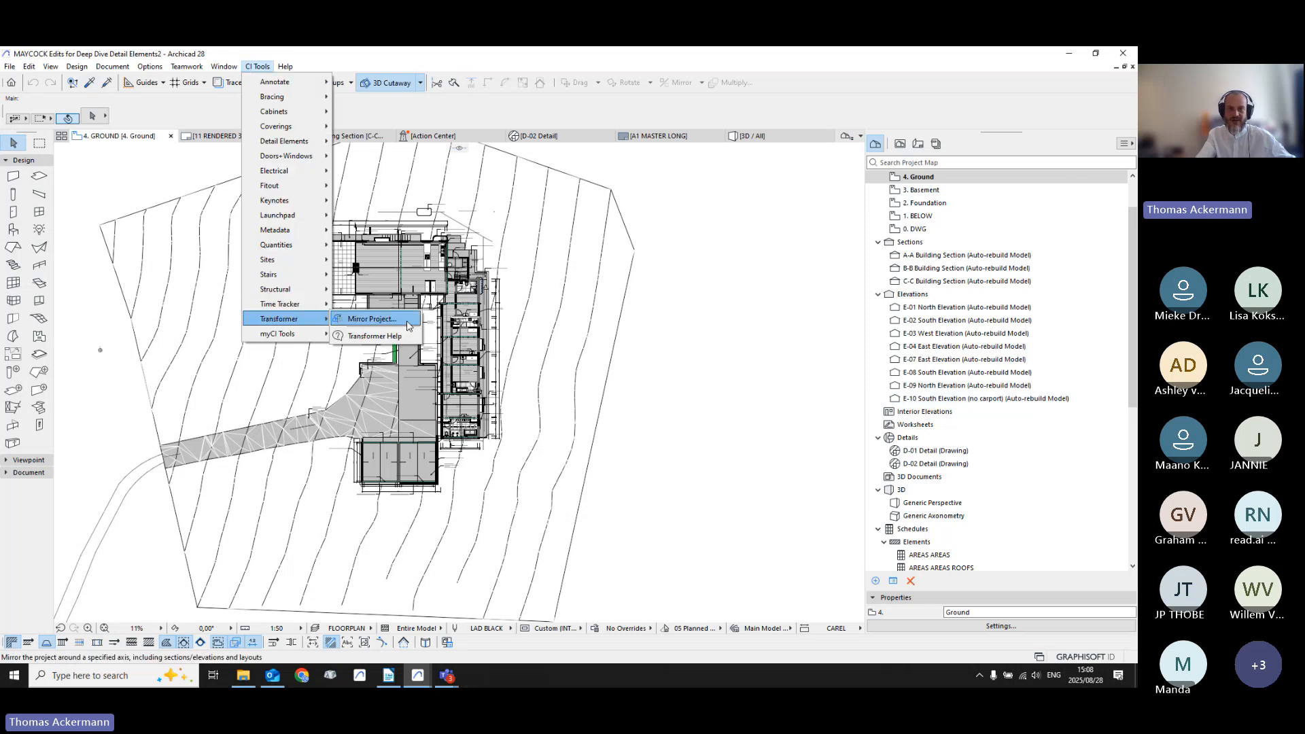
left_click(372, 319)
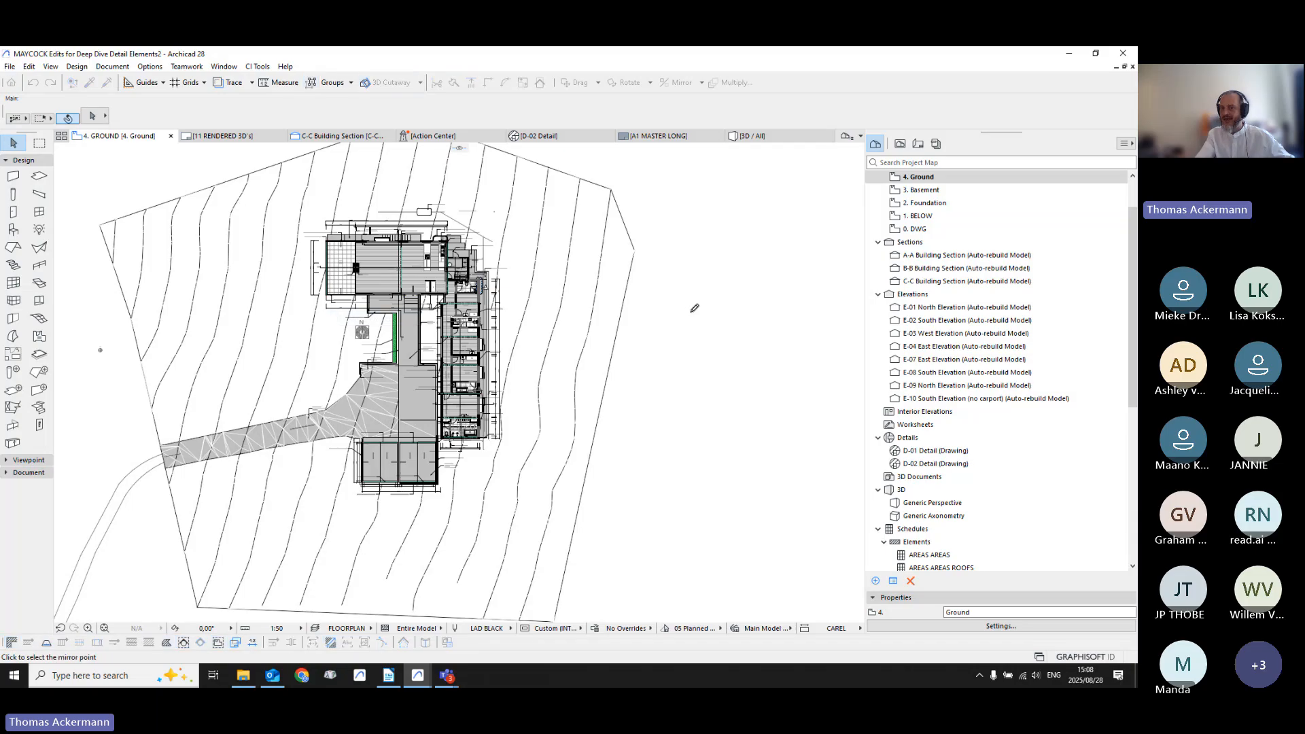
middle_click_drag(609, 378, 478, 352)
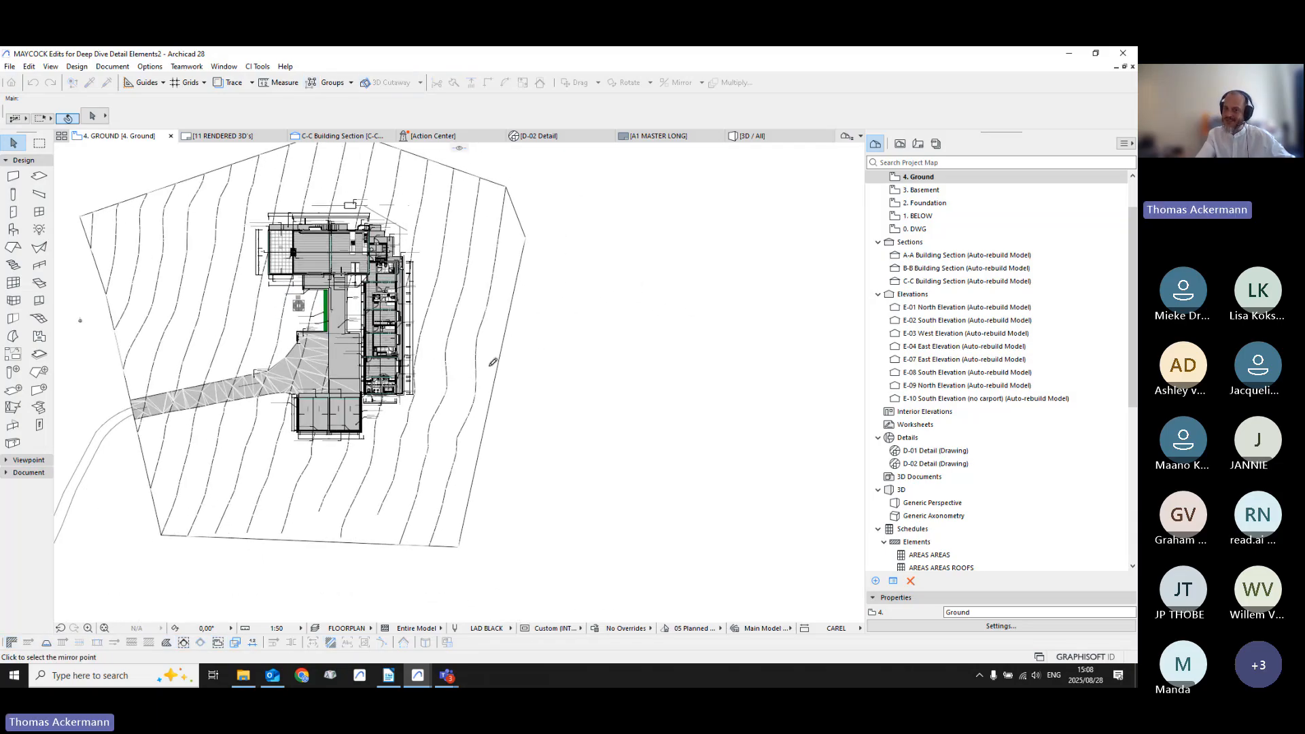
left_click(602, 231)
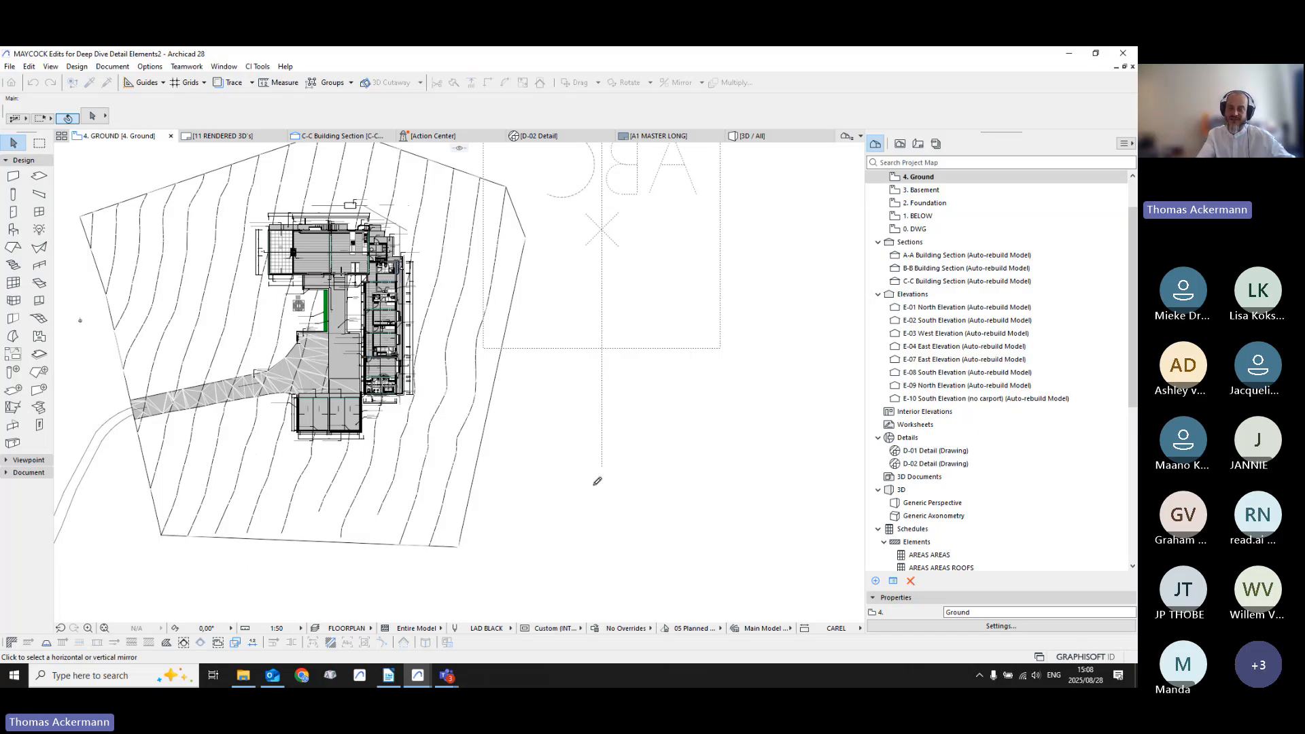
key("Escape")
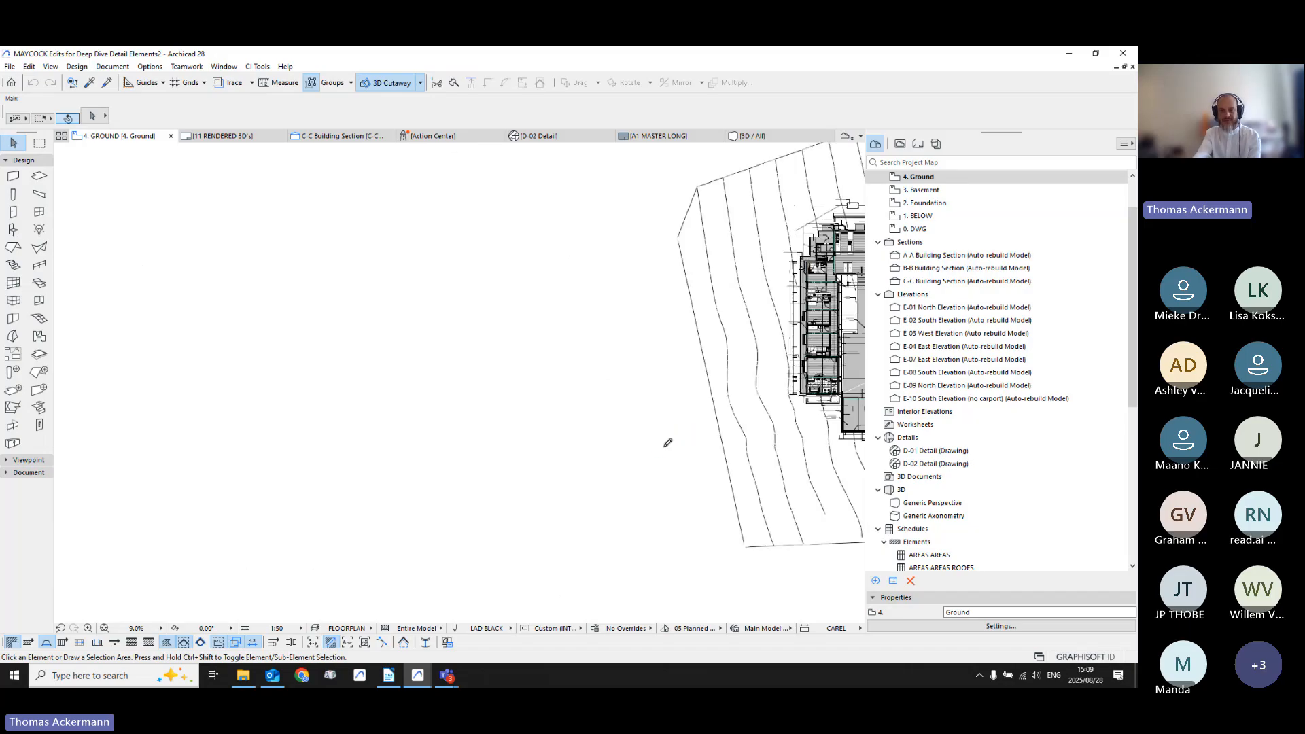
scroll(728, 442, "down", 2)
middle_click_drag(725, 447, 414, 459)
scroll(517, 380, "up", 5)
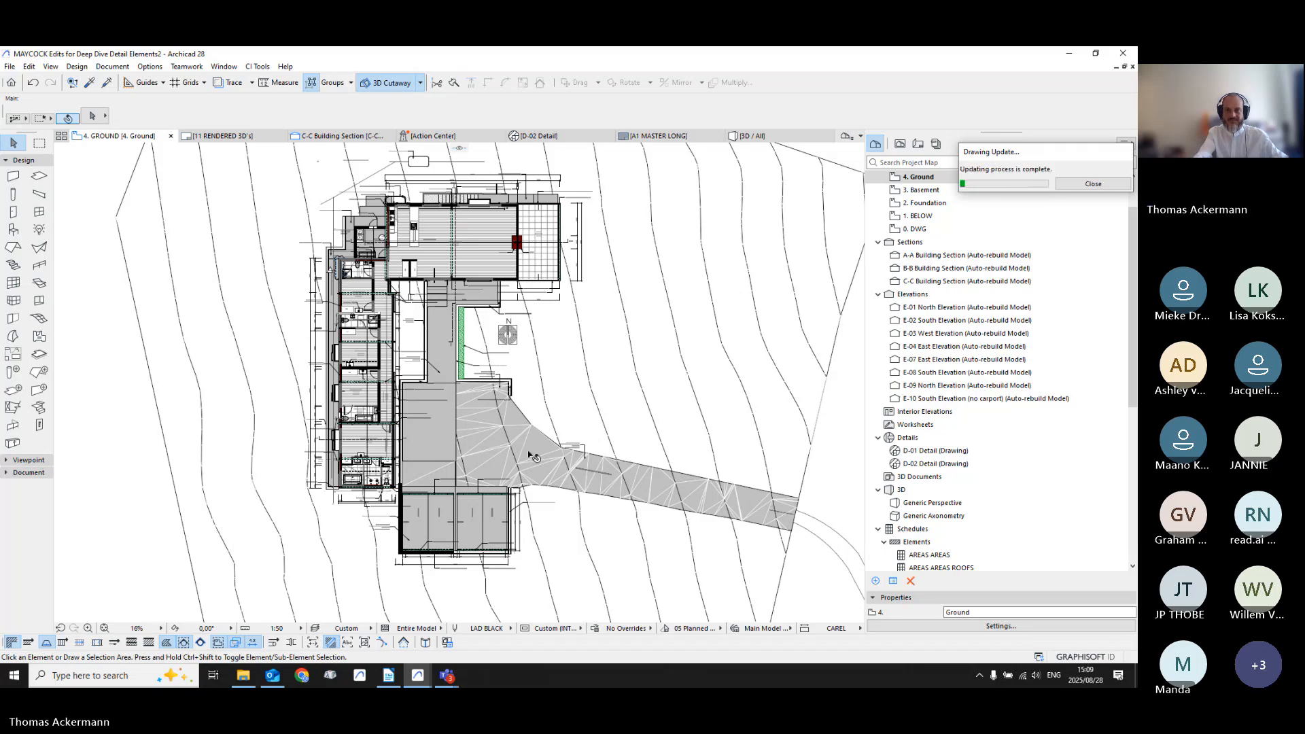
left_click(1093, 185)
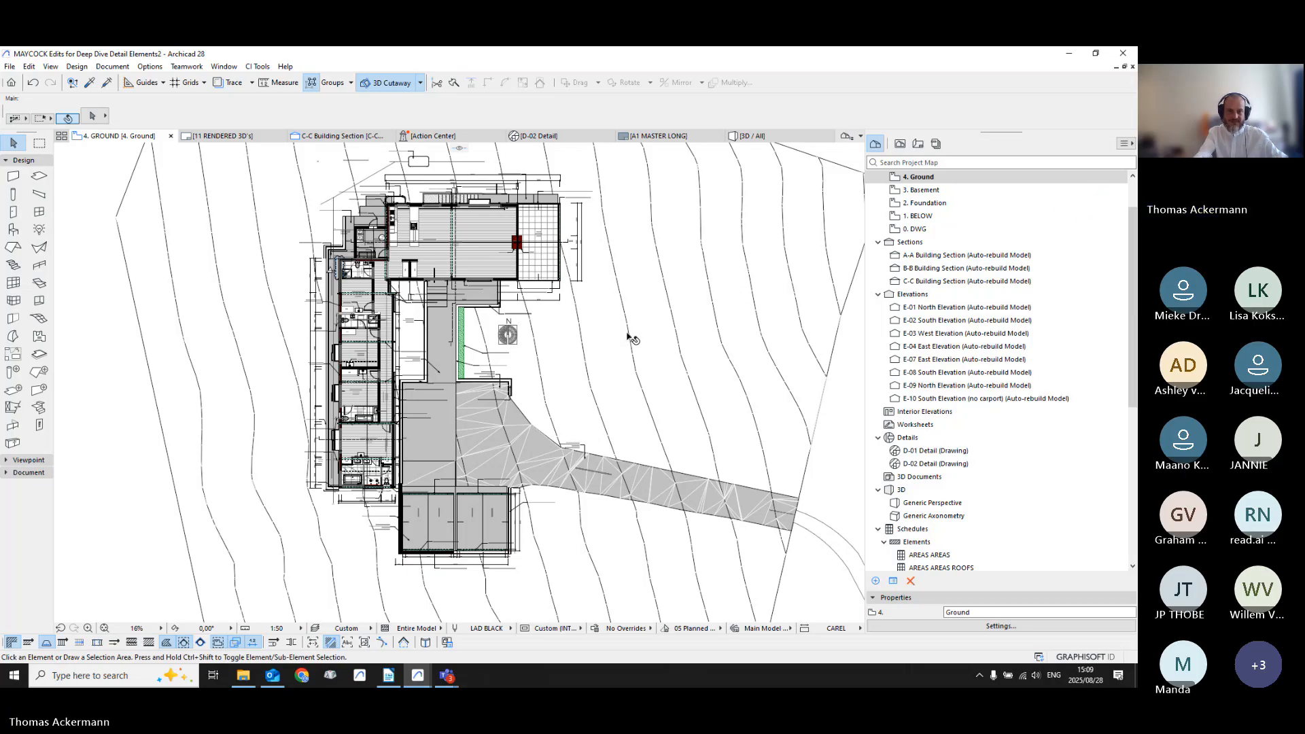
Step: Inspect the mirrored house and site in the 3D perspective
left_click(771, 137)
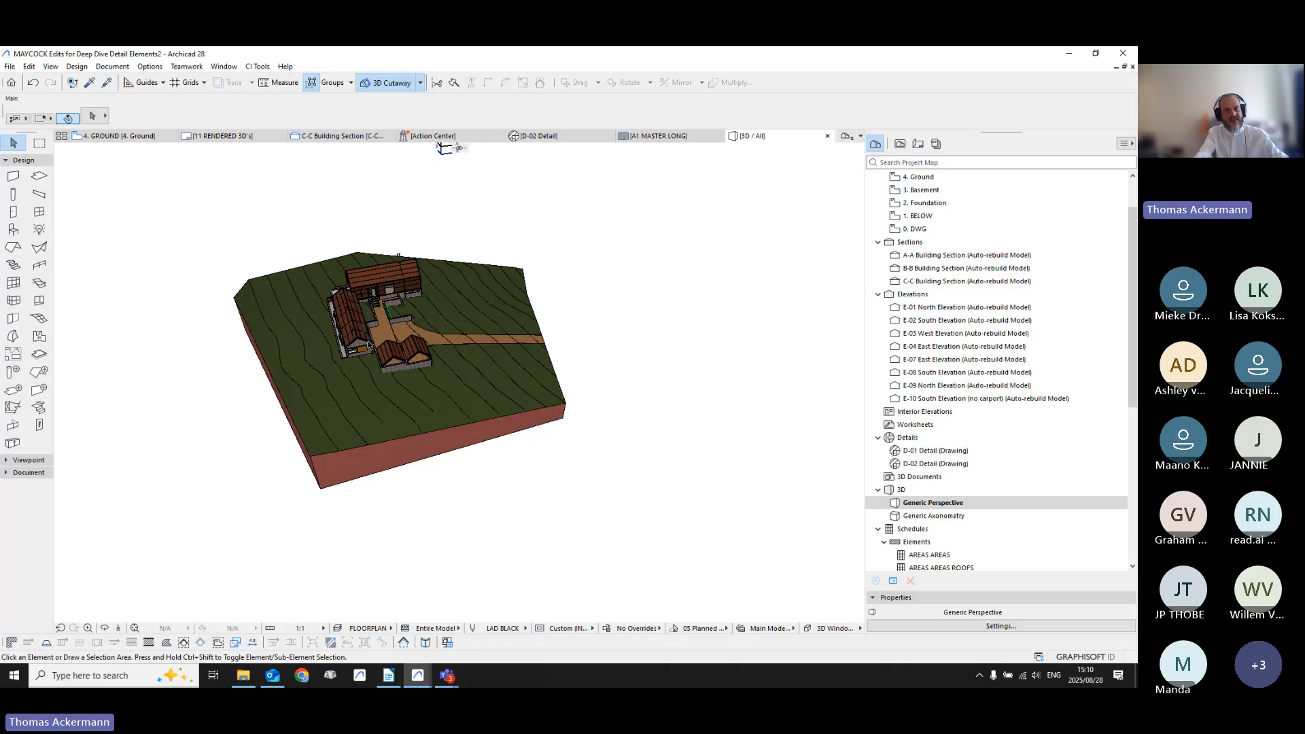
scroll(370, 345, "up", 5)
scroll(617, 414, "down", 3)
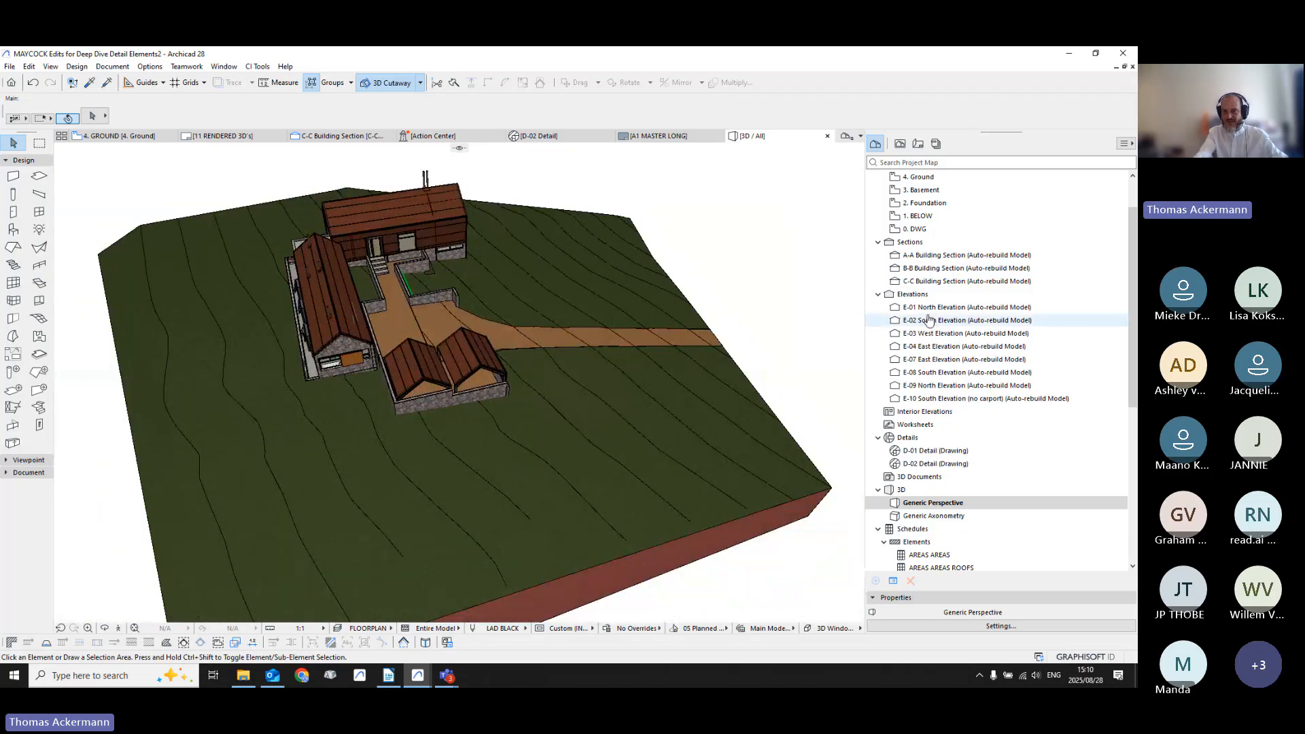
Step: Open the A-A Building Section and examine its mirrored geometry, roof notes and detail markers
double_click(968, 255)
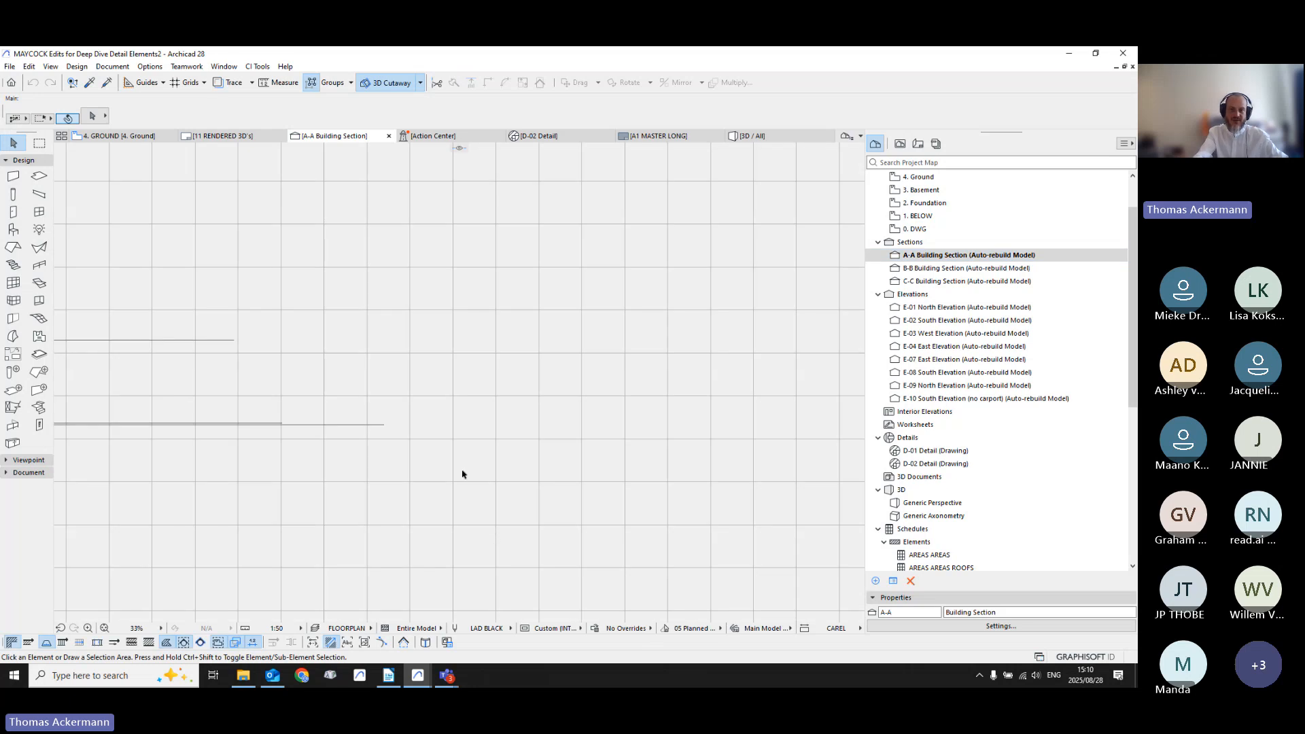
scroll(469, 472, "up", 1)
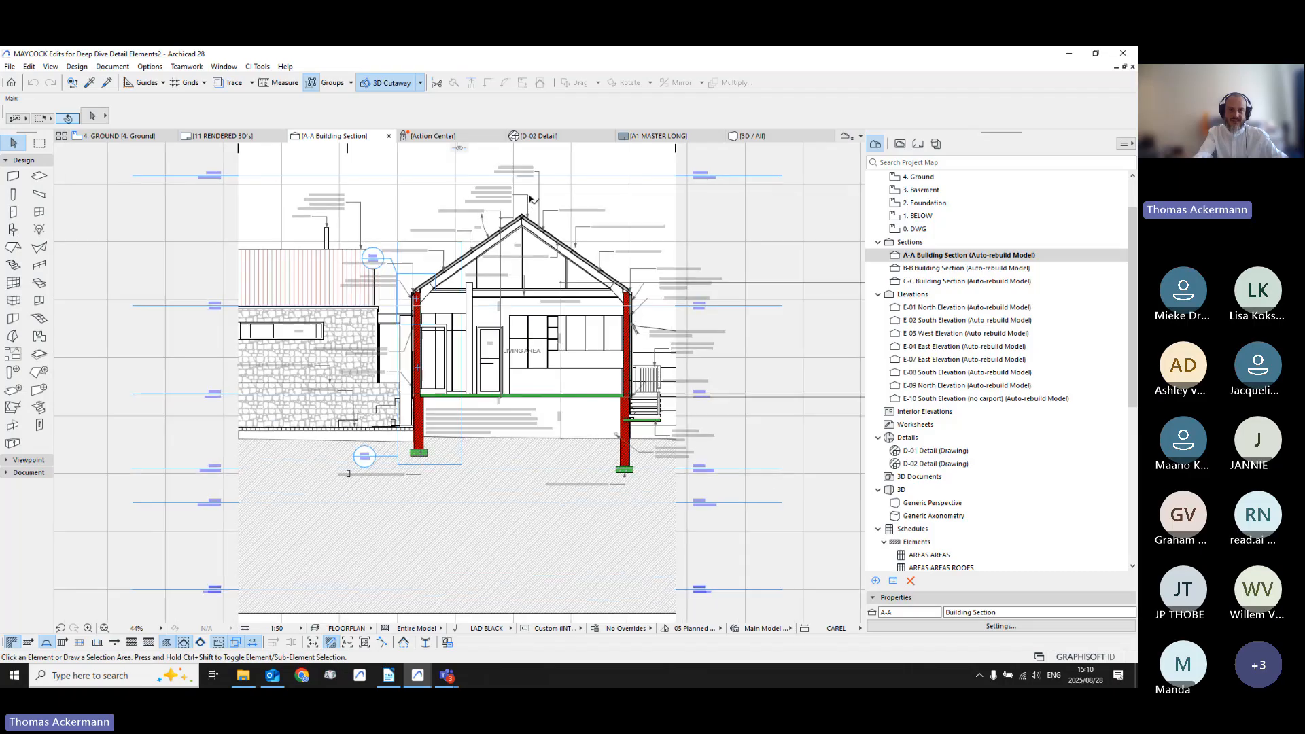
scroll(532, 206, "up", 6)
middle_click_drag(533, 213, 530, 298)
scroll(530, 298, "down", 3)
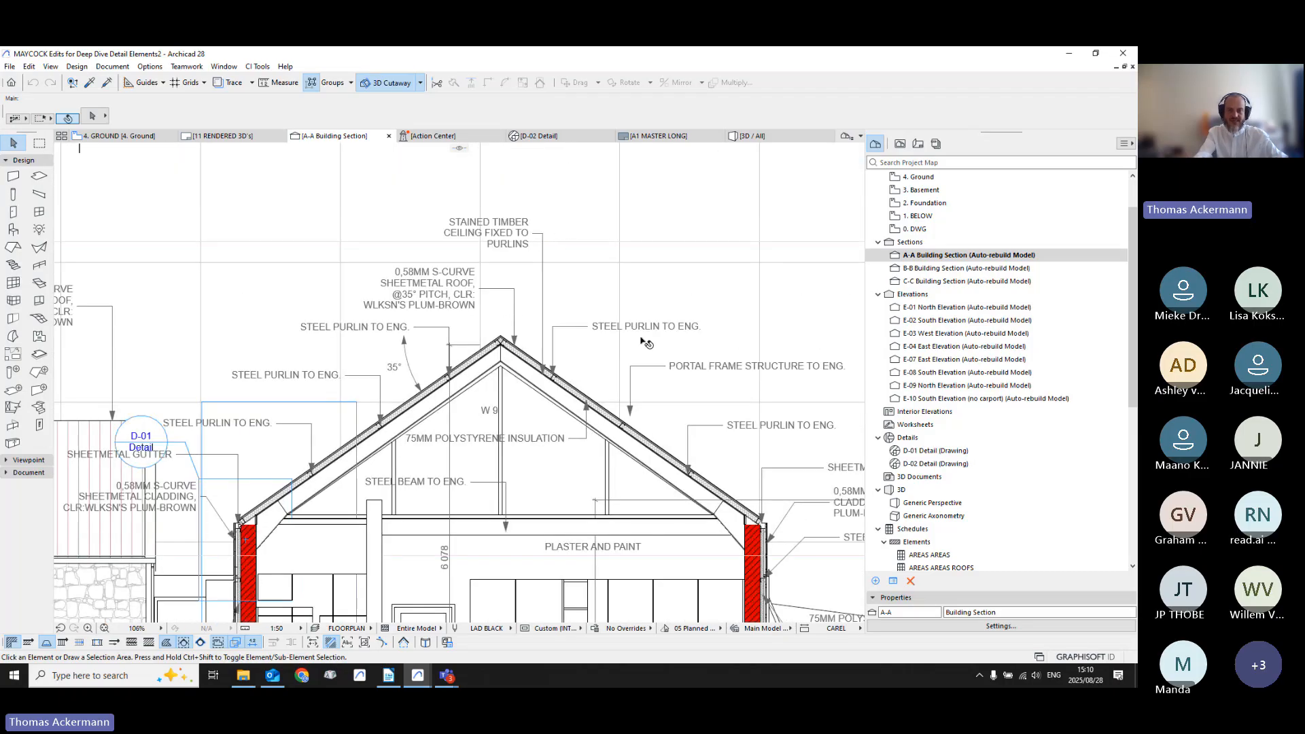
scroll(646, 344, "down", 3)
scroll(573, 474, "down", 2)
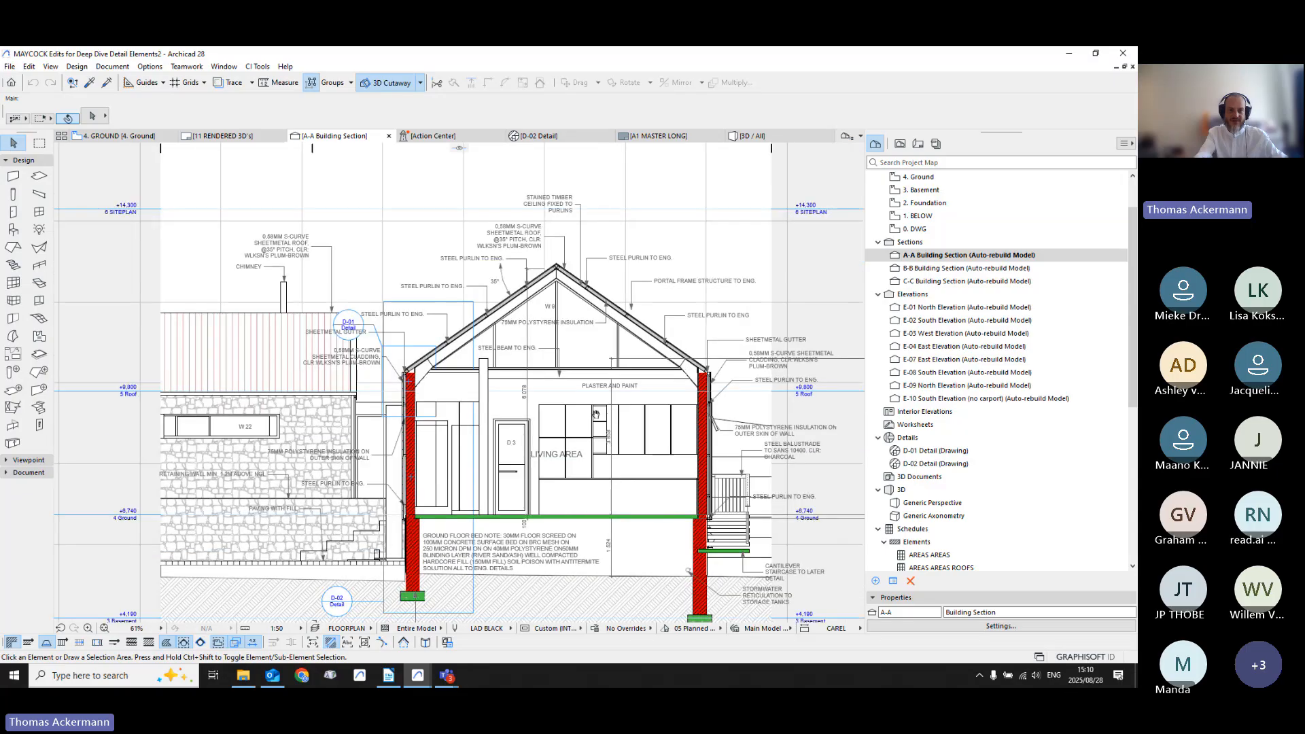
middle_click_drag(573, 474, 547, 438)
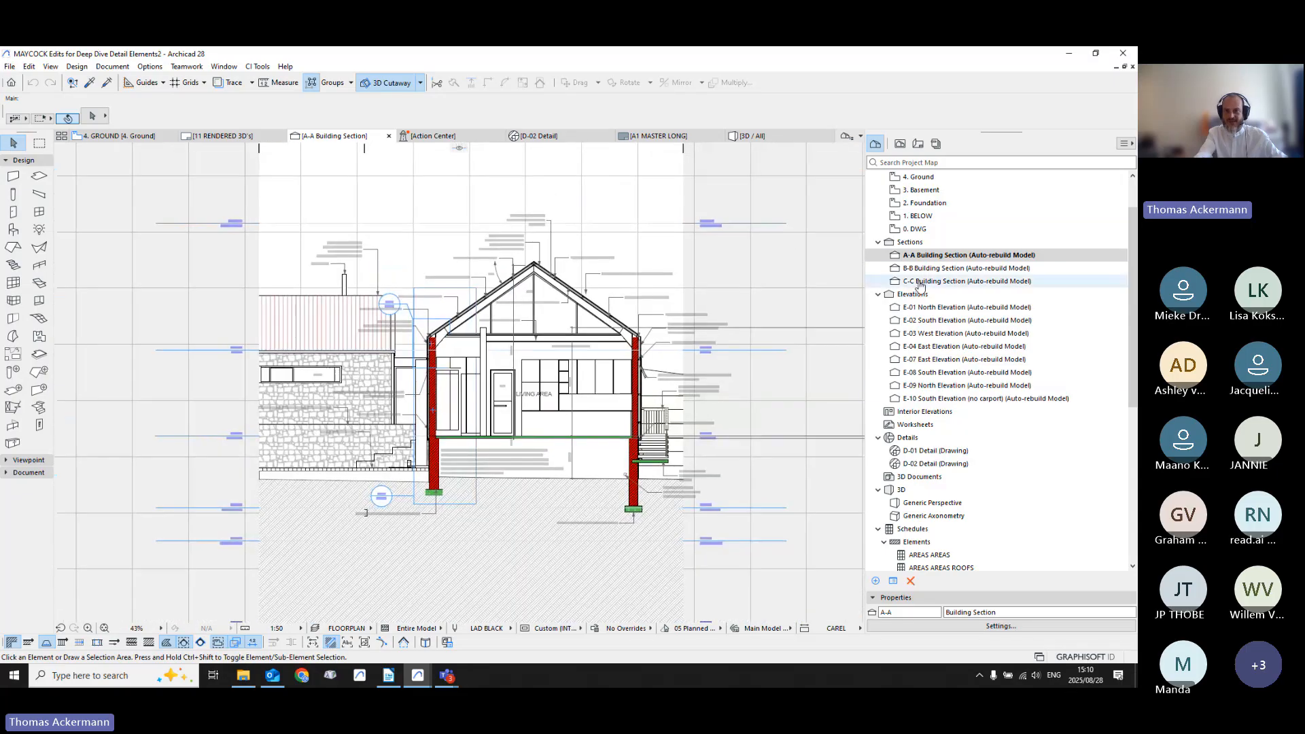
Step: Open the B-B Building Section and examine its labels, dimensions and notes around the main bedroom
left_click(966, 268)
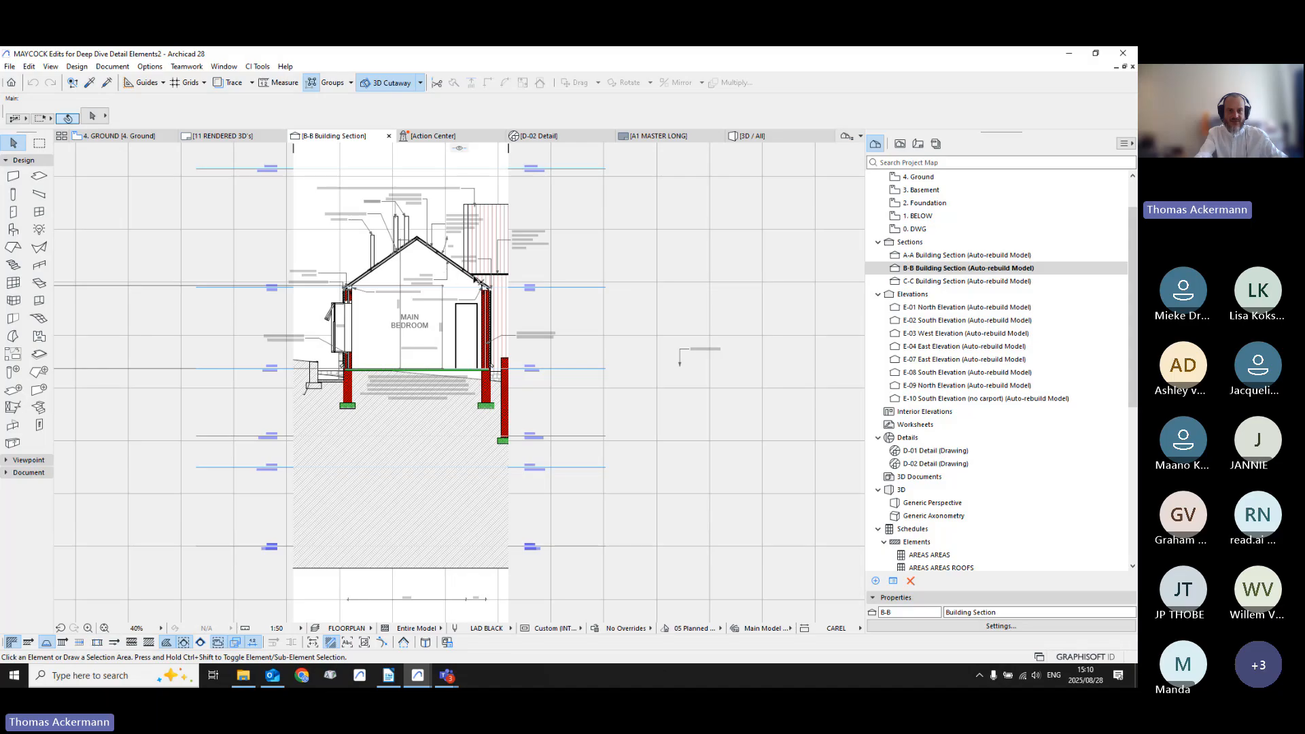
scroll(474, 279, "up", 3)
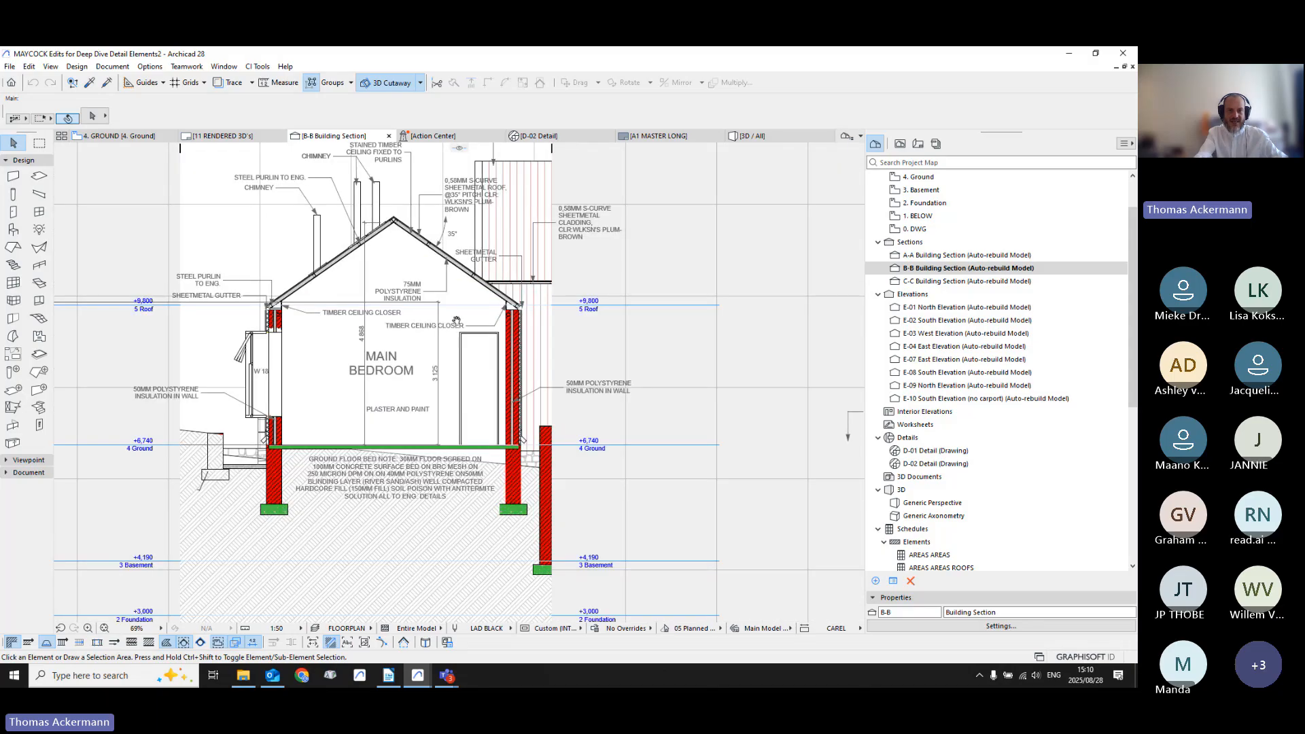
middle_click_drag(457, 321, 524, 425)
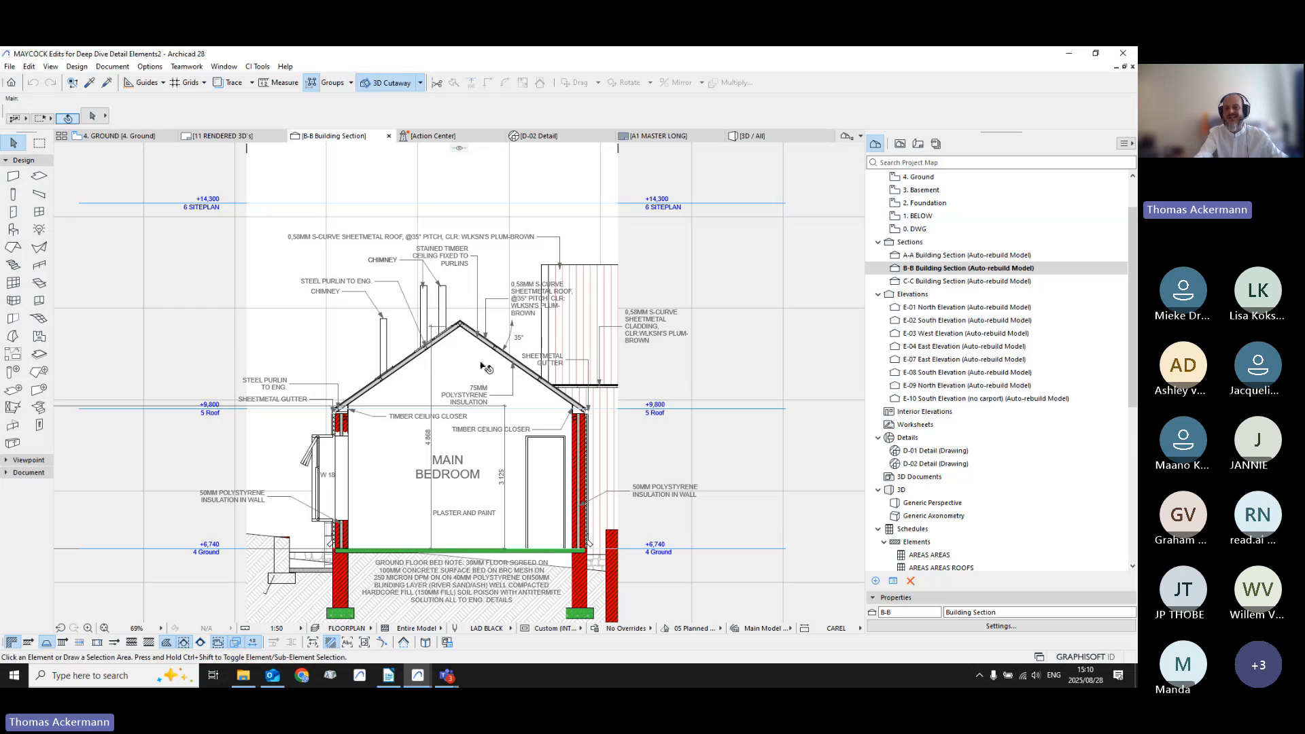
middle_click_drag(481, 435, 460, 405)
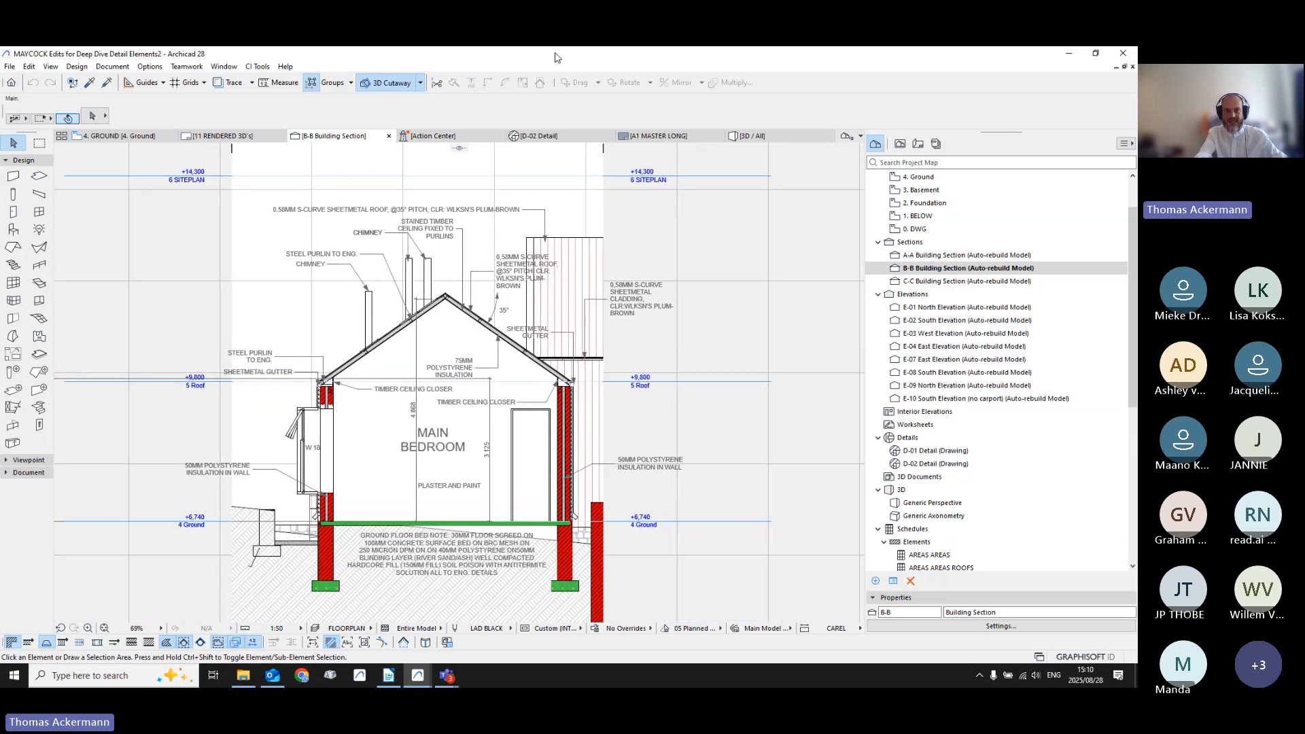
Step: Reduce the project window from full screen and open the recent project Site Bundary and Enevelop short.pln
double_click(895, 58)
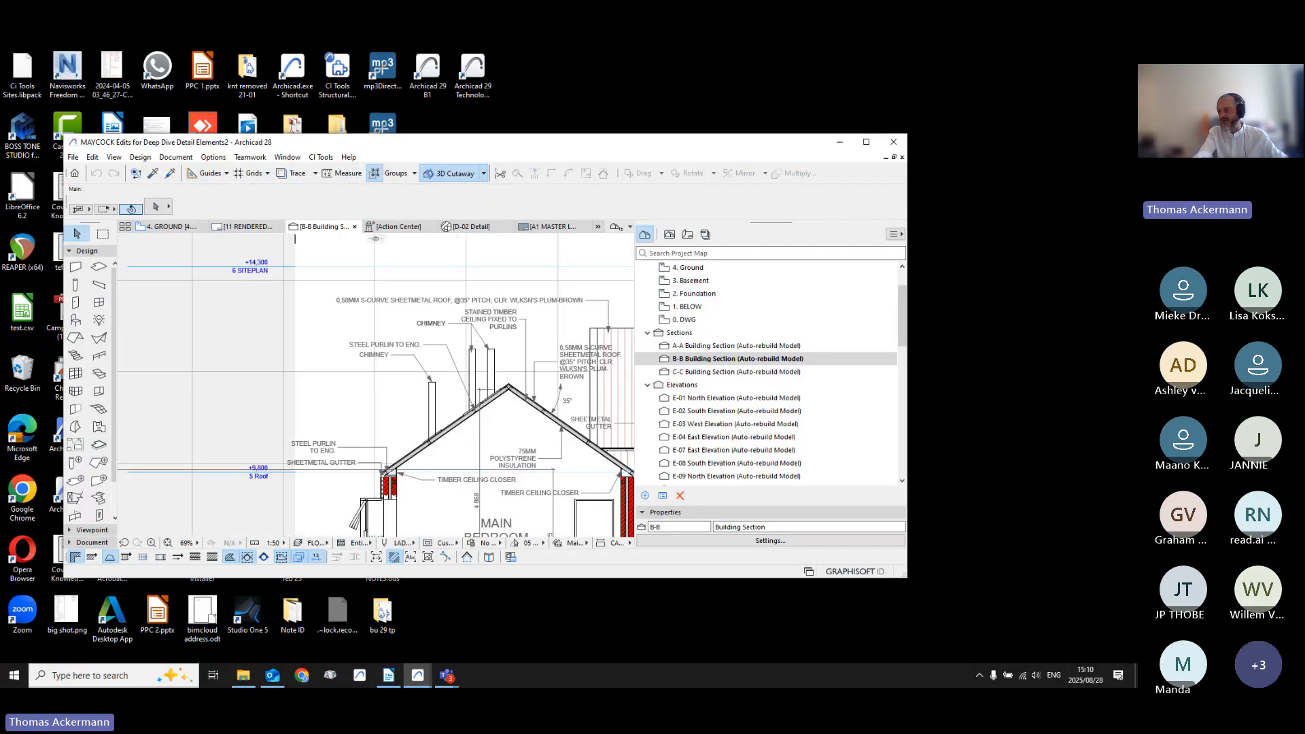
key("alt+Tab")
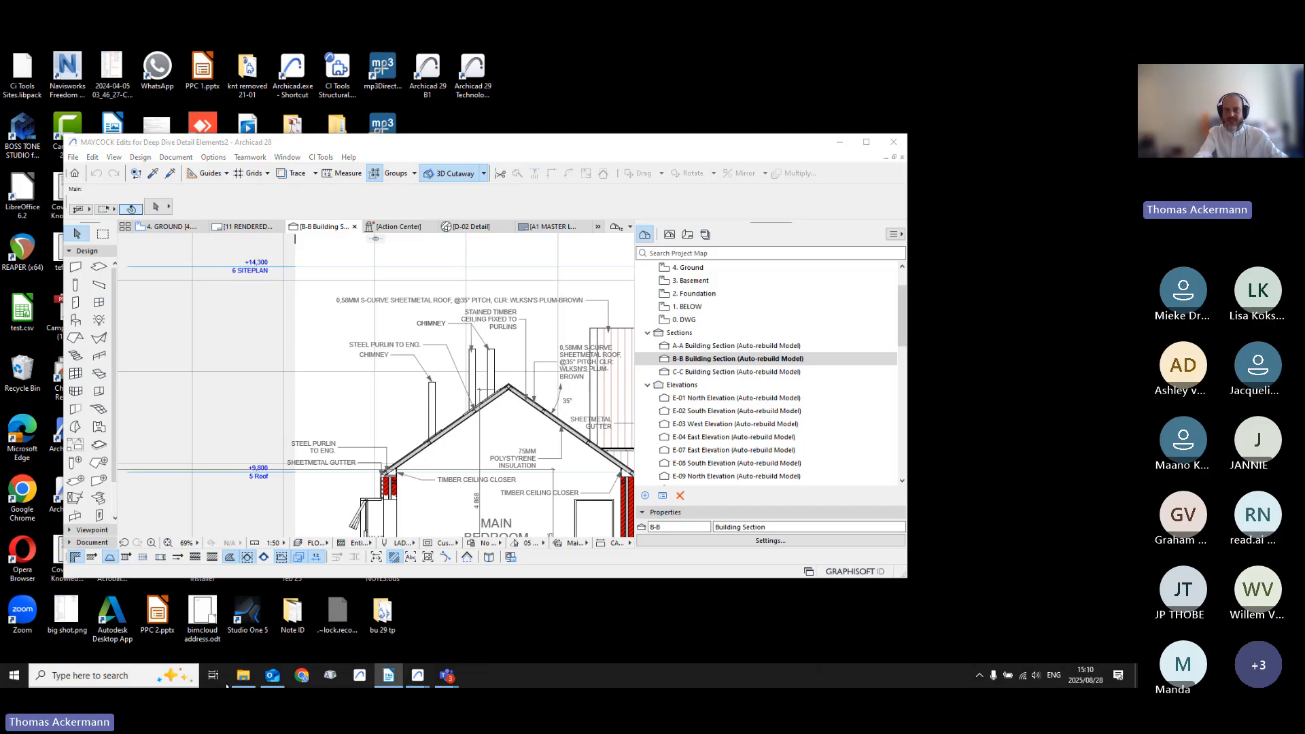
left_click(73, 159)
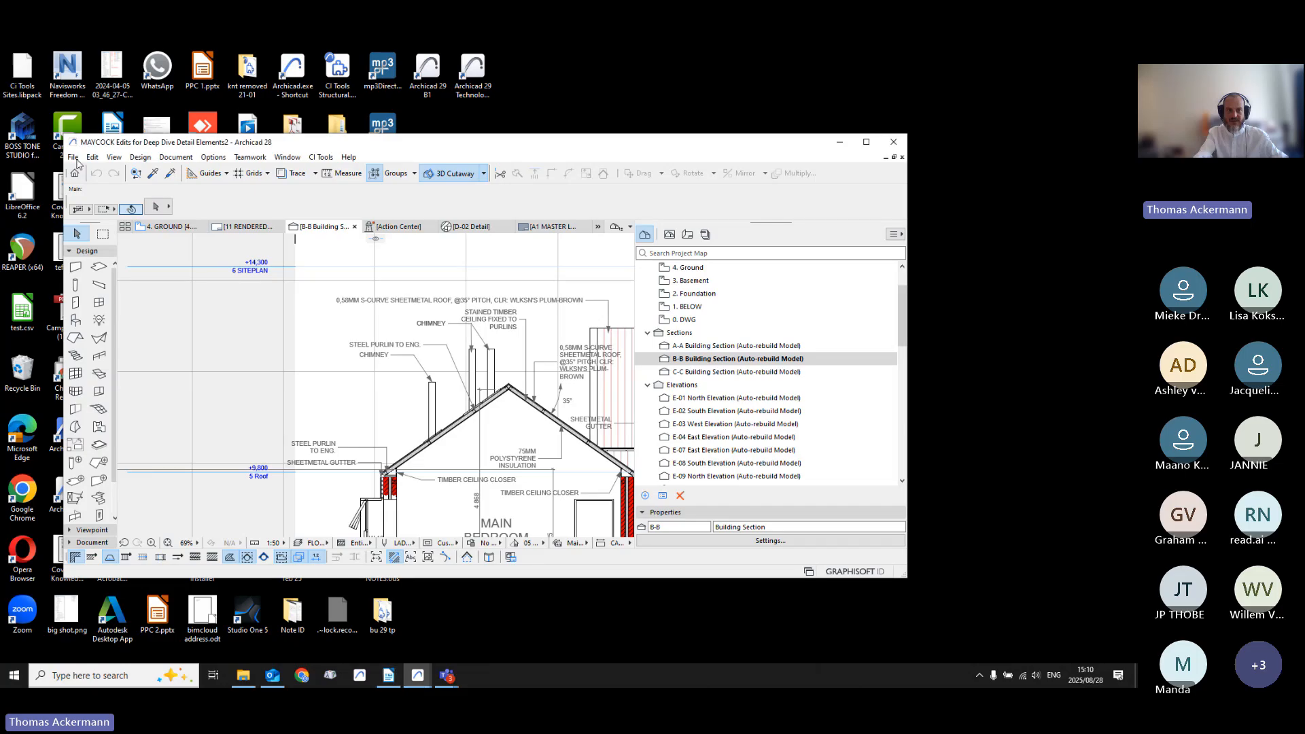
mouse_move(97, 203)
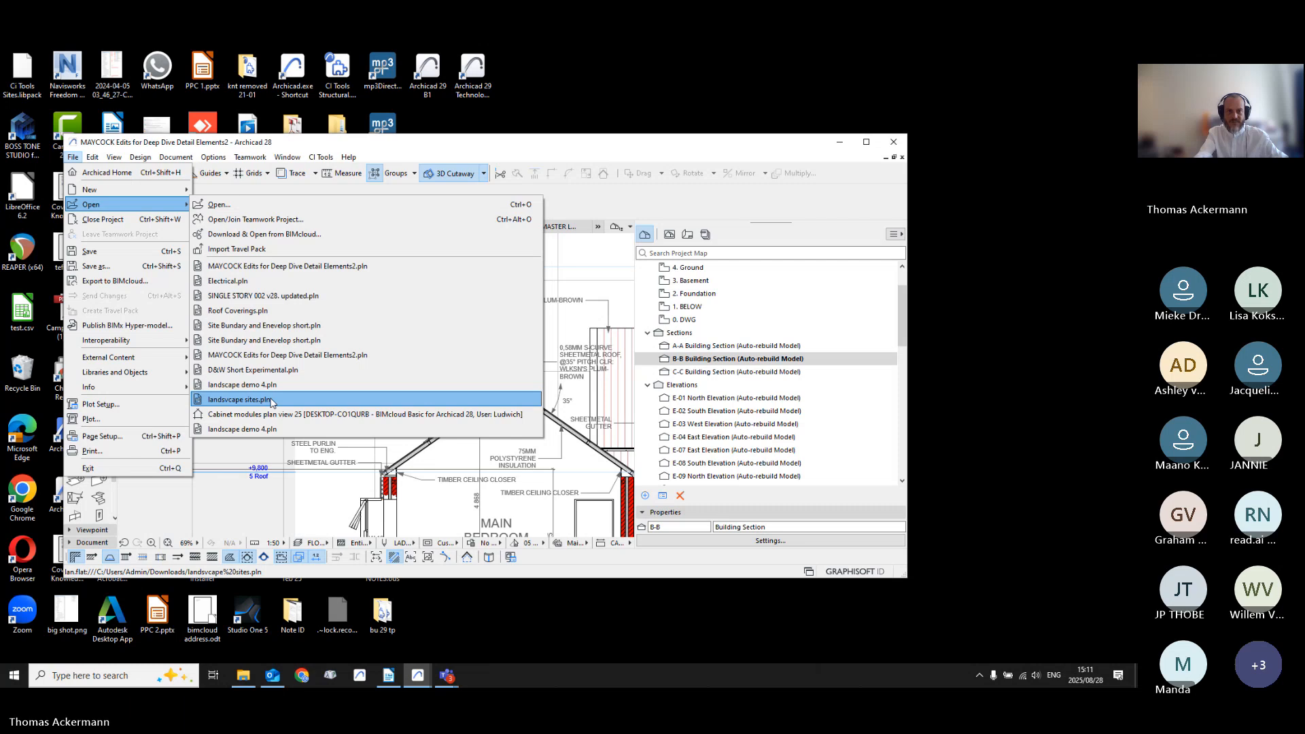
left_click(274, 326)
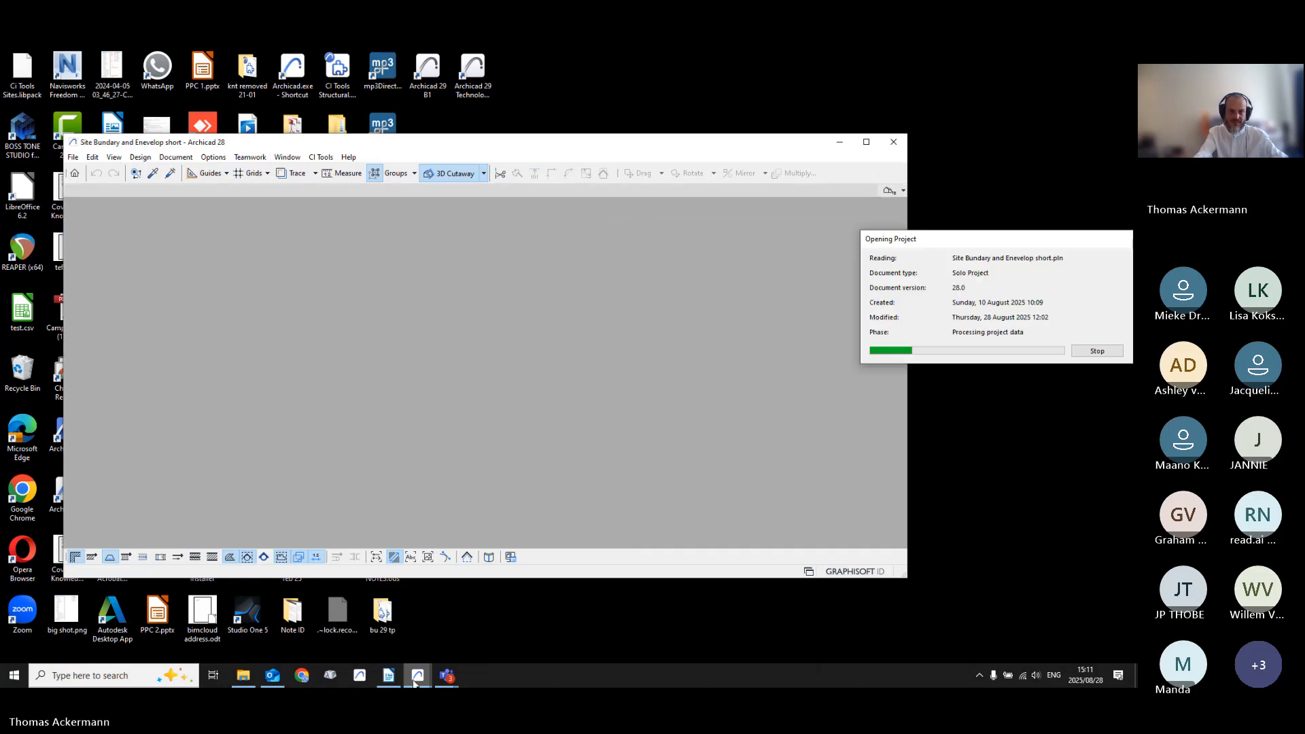
Step: Switch to the D&W Short Experimental project and examine the door and window samples in the 3D view
mouse_move(415, 681)
left_click(365, 621)
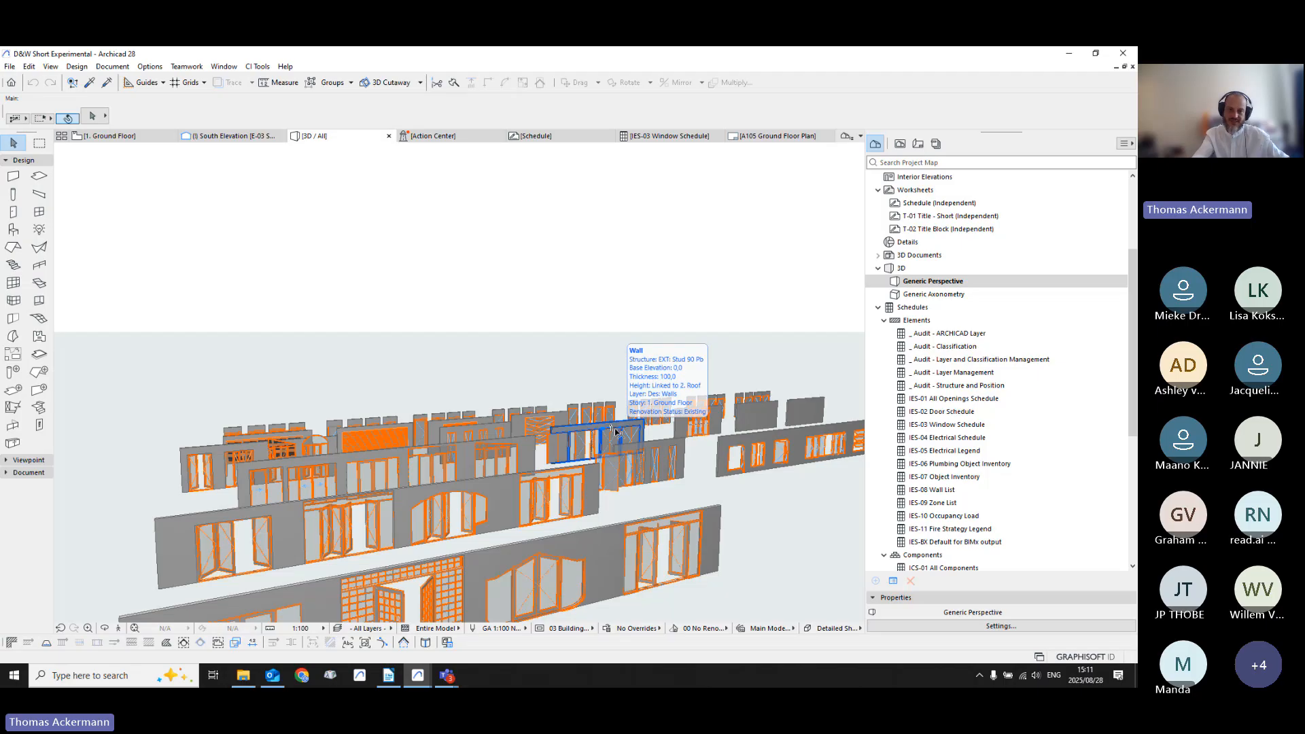
scroll(411, 475, "down", 3)
middle_click_drag(410, 475, 559, 381)
scroll(540, 428, "up", 4)
scroll(586, 465, "up", 2)
scroll(578, 462, "down", 1)
scroll(558, 379, "up", 1)
scroll(560, 382, "up", 4)
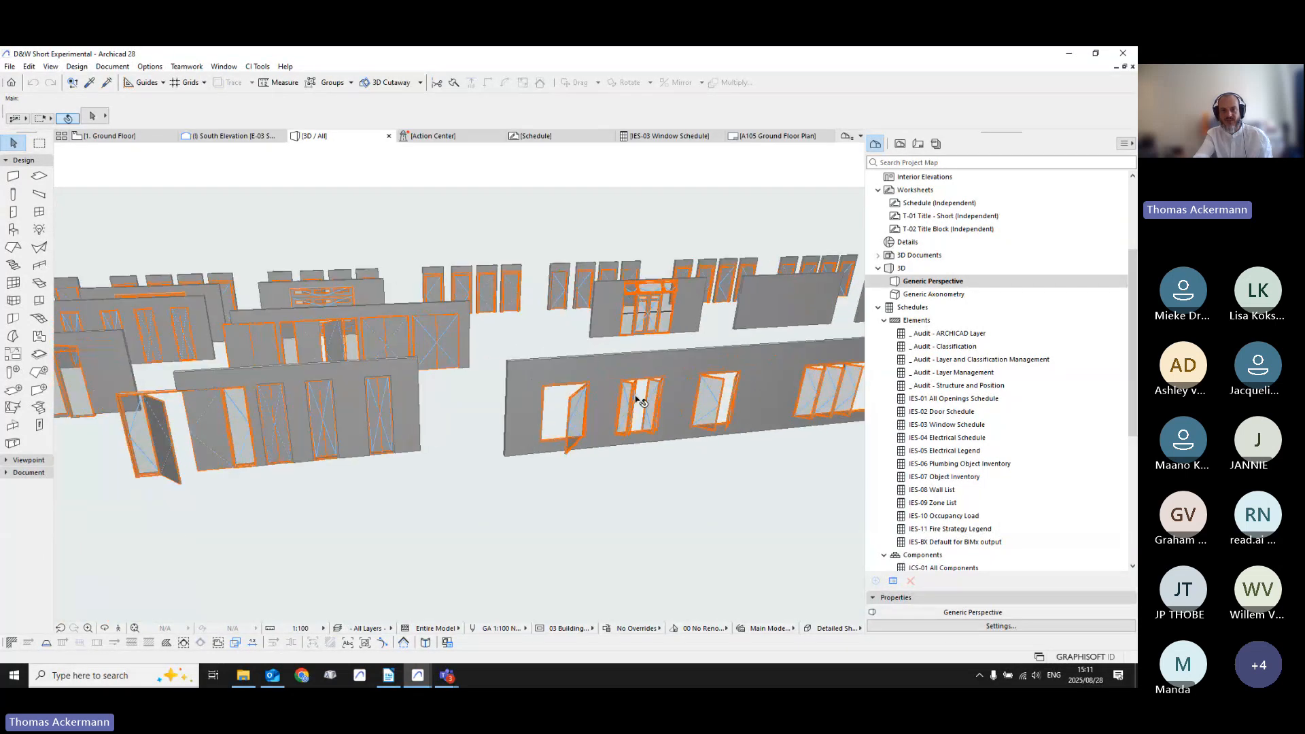
middle_click_drag(644, 401, 640, 401)
middle_click_drag(716, 420, 685, 428)
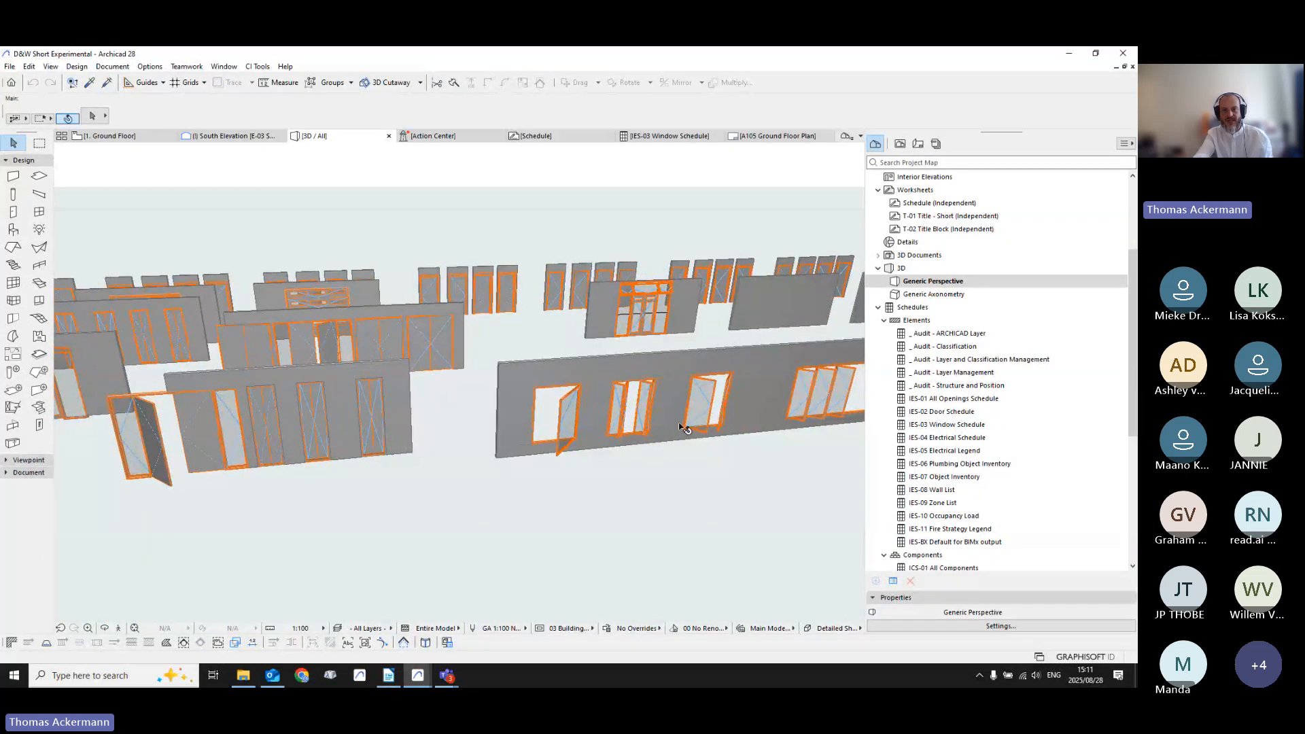
middle_click_drag(775, 414, 426, 450)
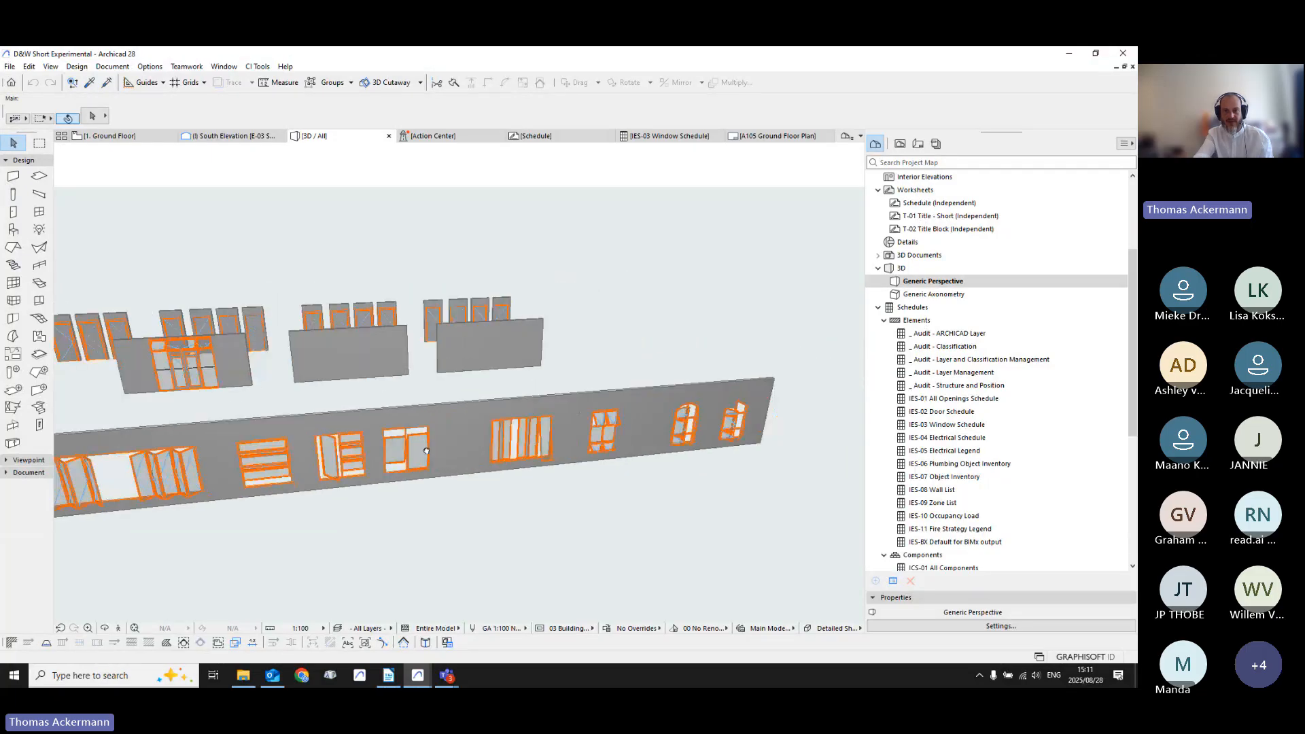
Step: Examine the window samples along the long grey wall in the 3D view, from the arched windows back to the door samples
scroll(629, 471, "up", 6)
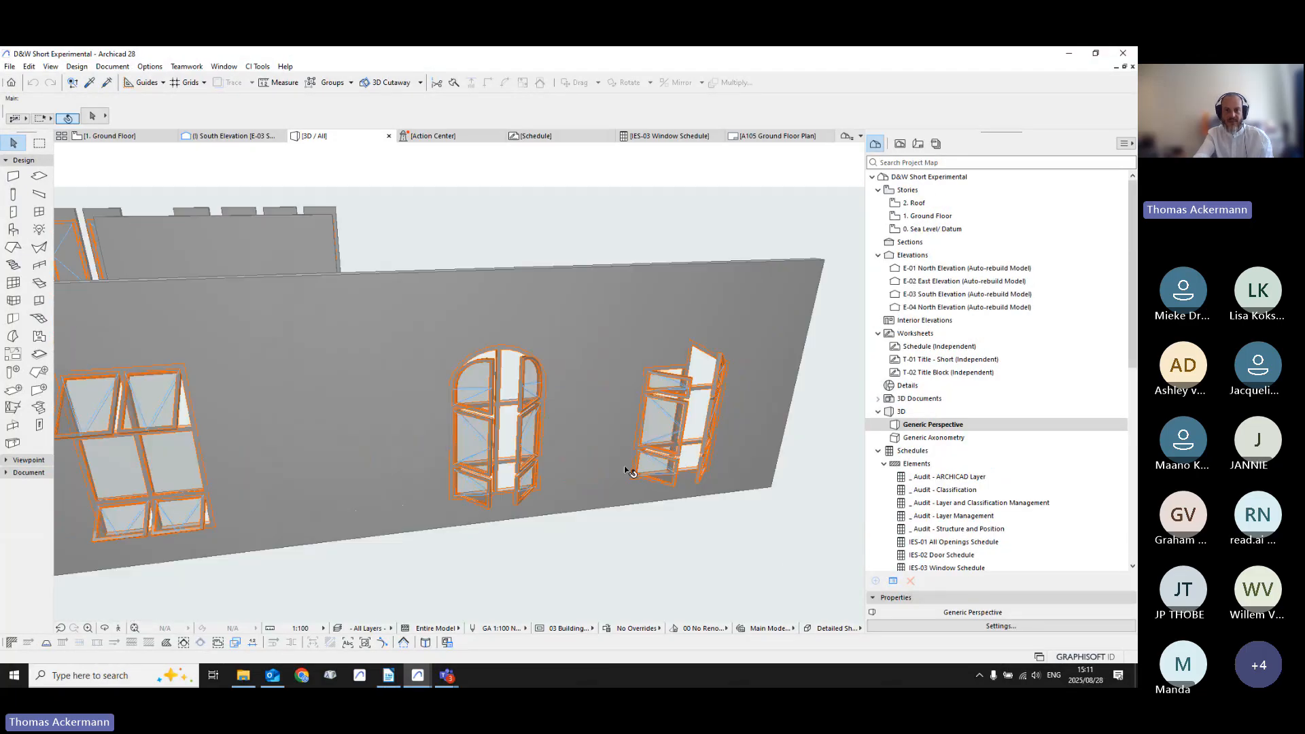
scroll(628, 471, "down", 5)
scroll(320, 449, "up", 3)
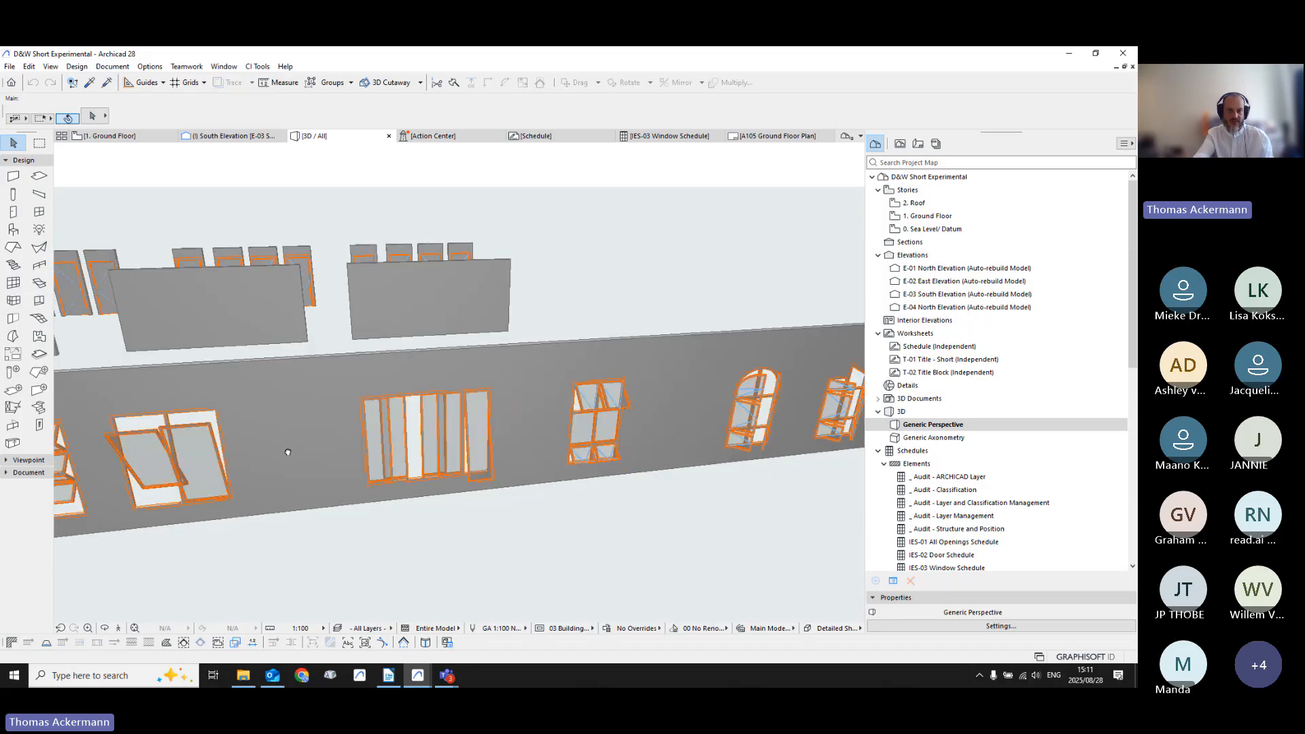
middle_click_drag(288, 452, 605, 408)
scroll(605, 408, "down", 3)
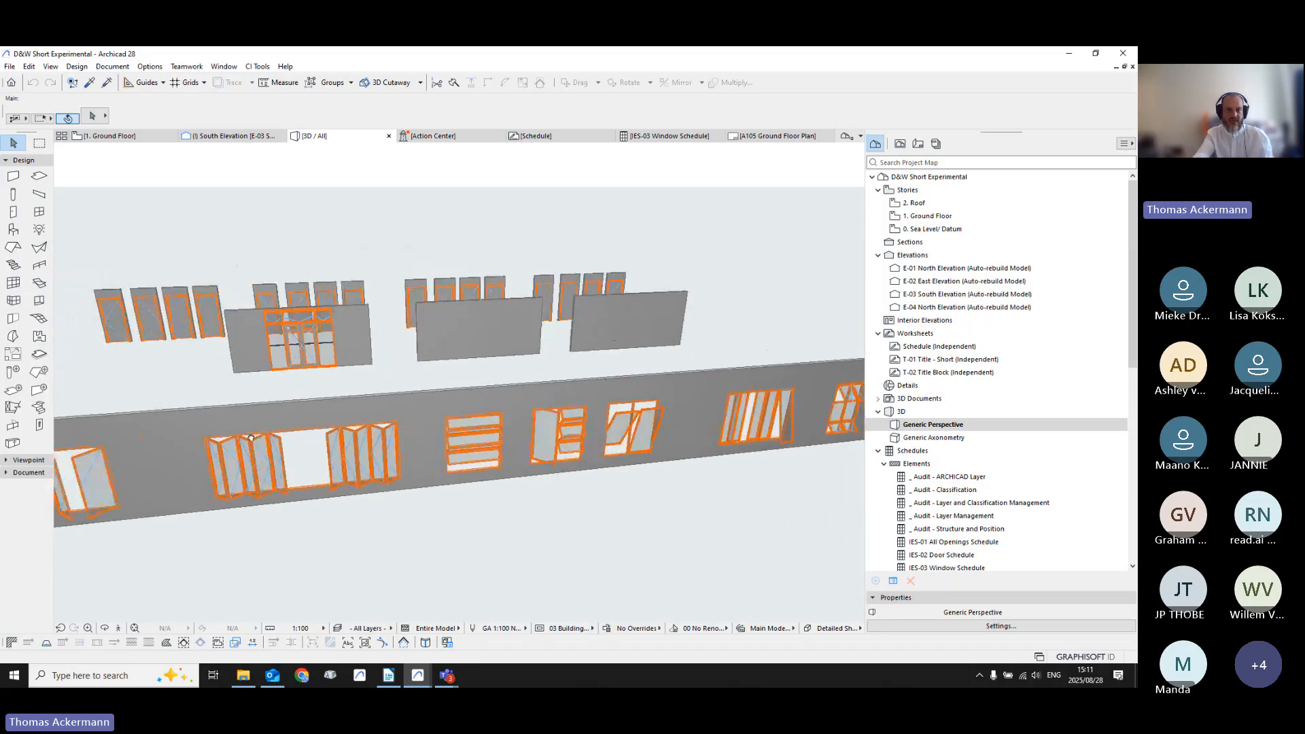
scroll(195, 454, "down", 1)
middle_click_drag(196, 454, 564, 441)
scroll(350, 439, "down", 1)
scroll(291, 466, "down", 2)
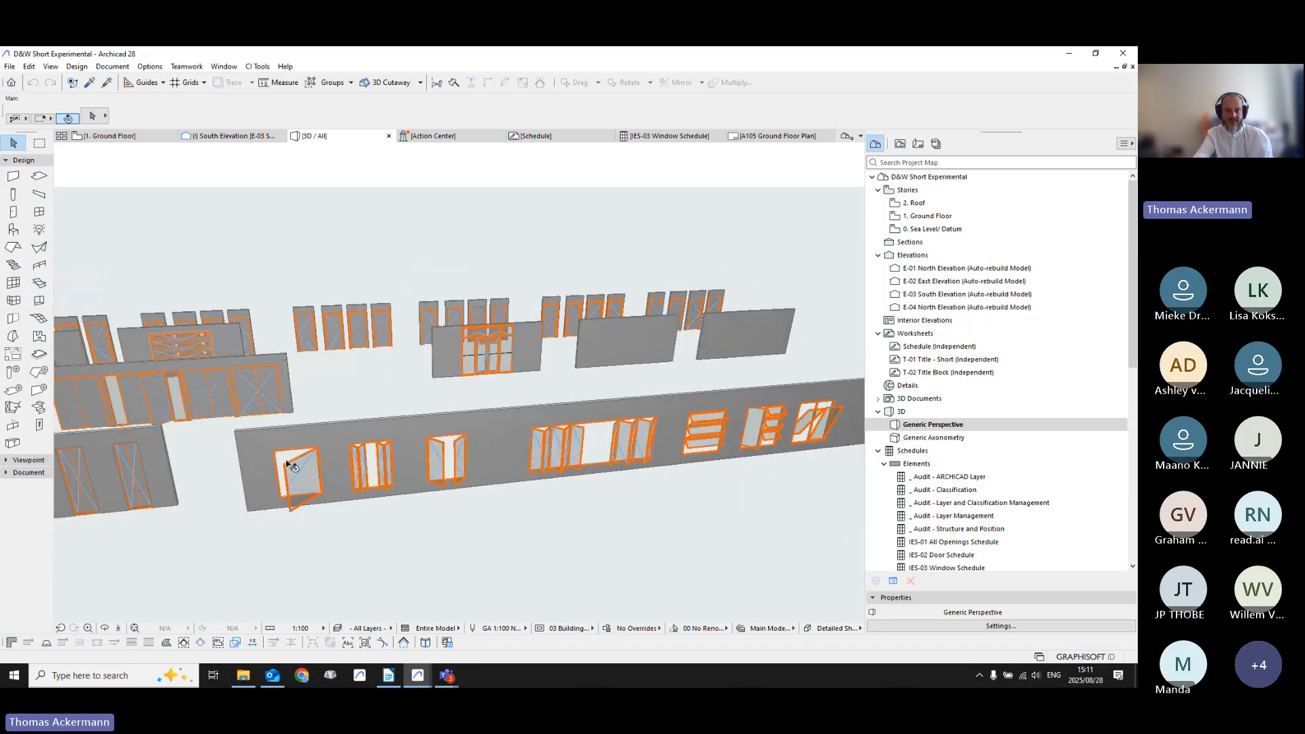
middle_click_drag(293, 467, 863, 435)
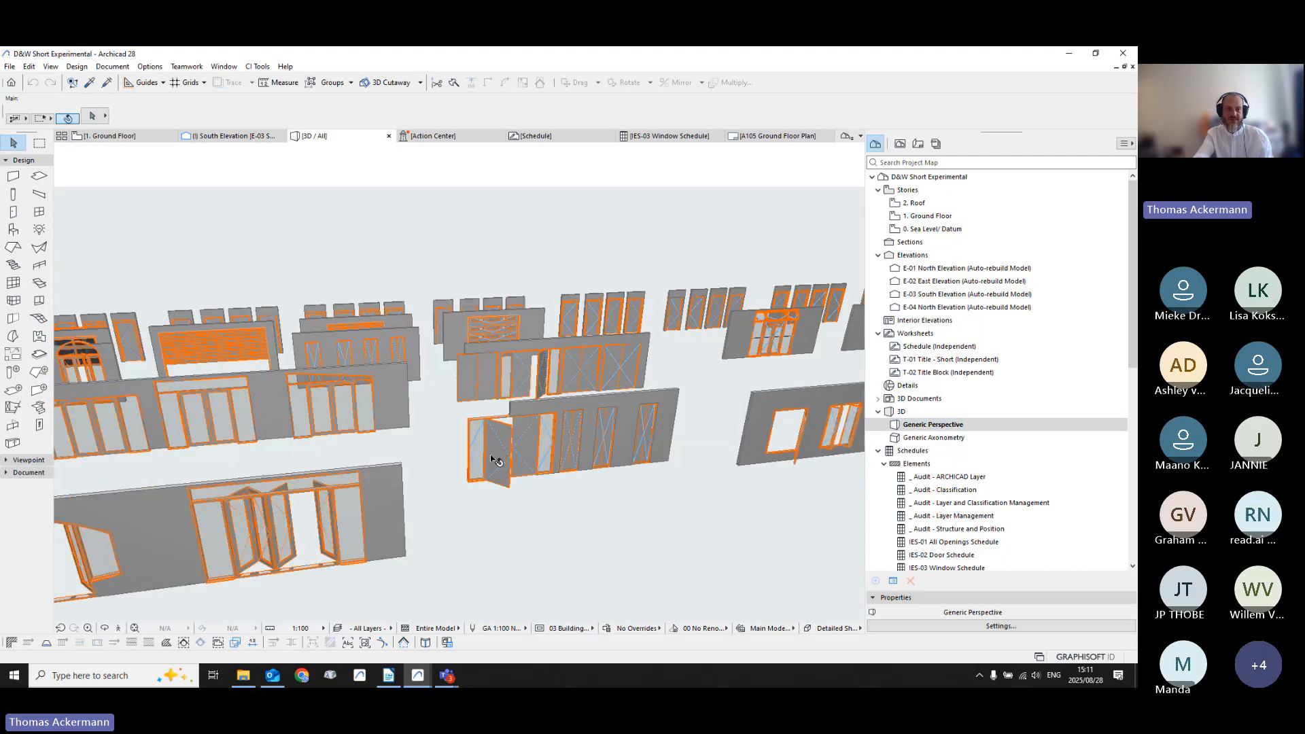
Step: Select the exterior door with the sloping head among the grey wall samples and open its settings
left_click_drag(492, 460, 522, 476)
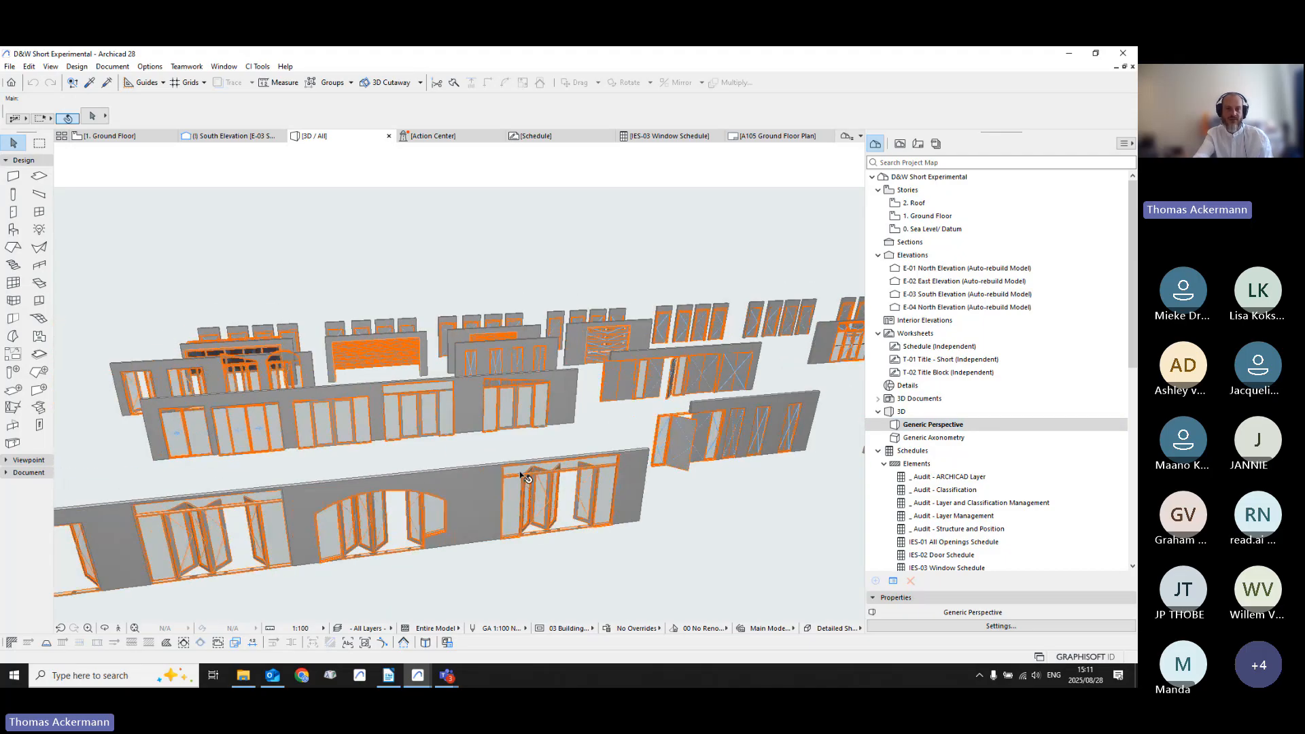
scroll(524, 476, "up", 5)
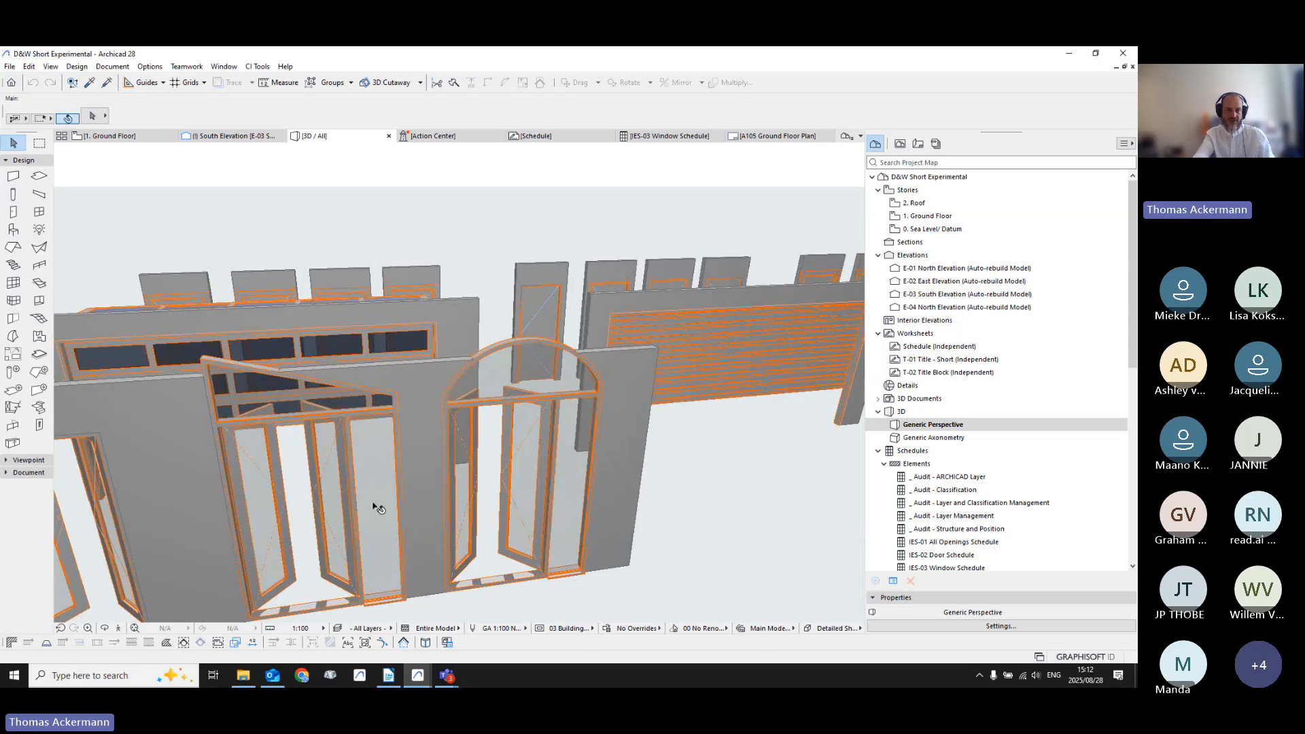
left_click(445, 558)
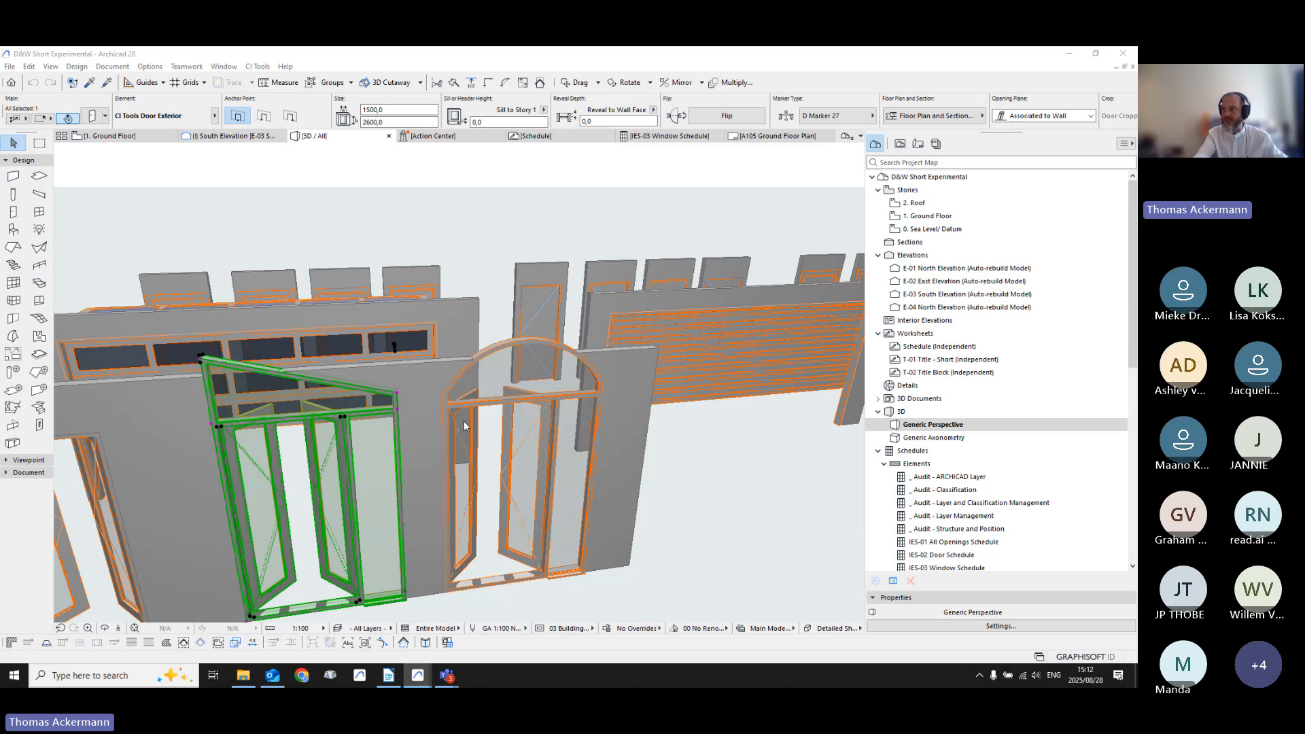
left_click_drag(793, 147, 403, 99)
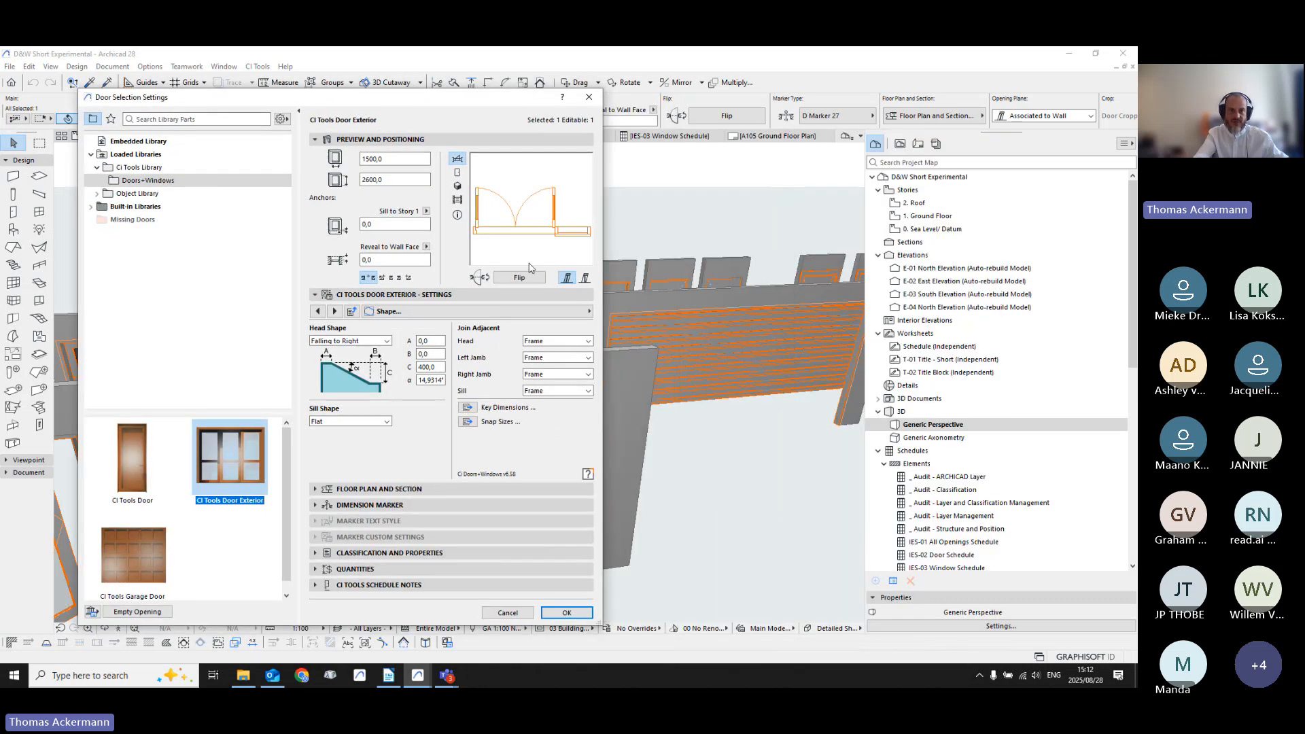
Step: Review the exterior door's Key Dimensions, Shape and Glazing Panel Layout settings
left_click(423, 312)
scroll(659, 321, "up", 1)
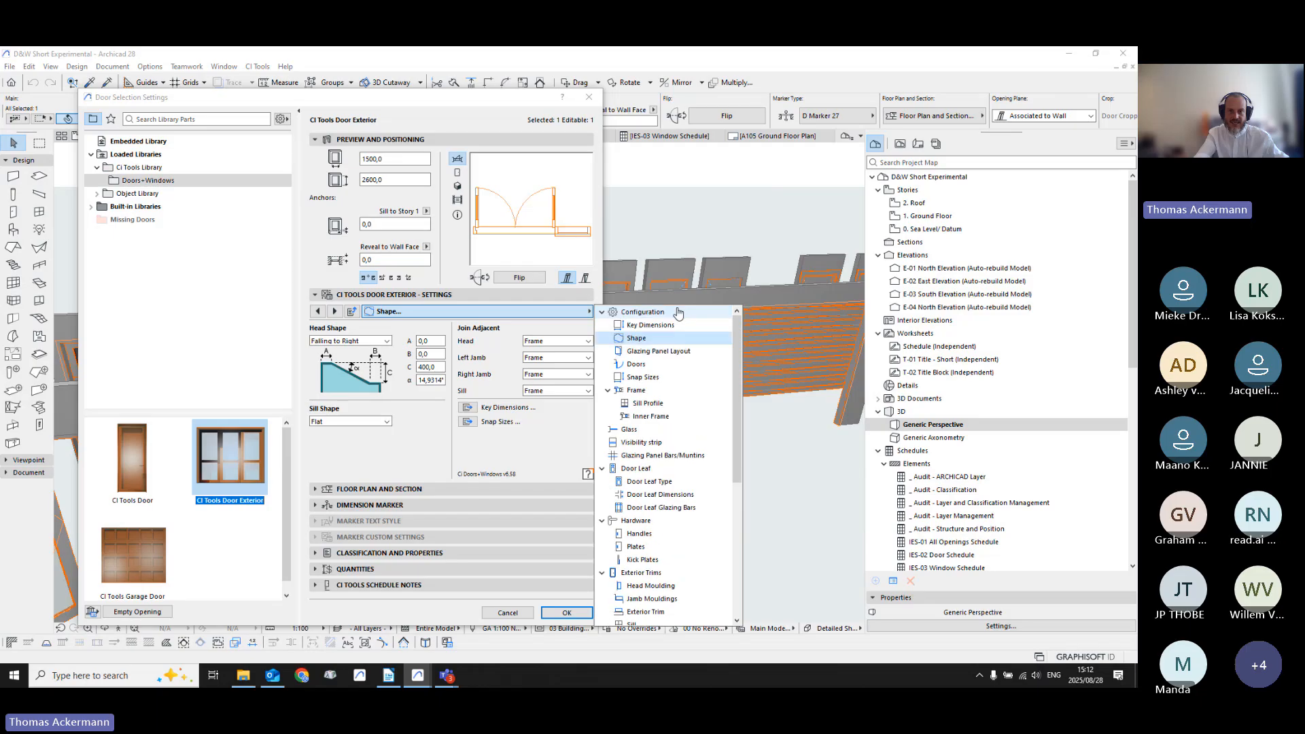
left_click(673, 324)
left_click(657, 338)
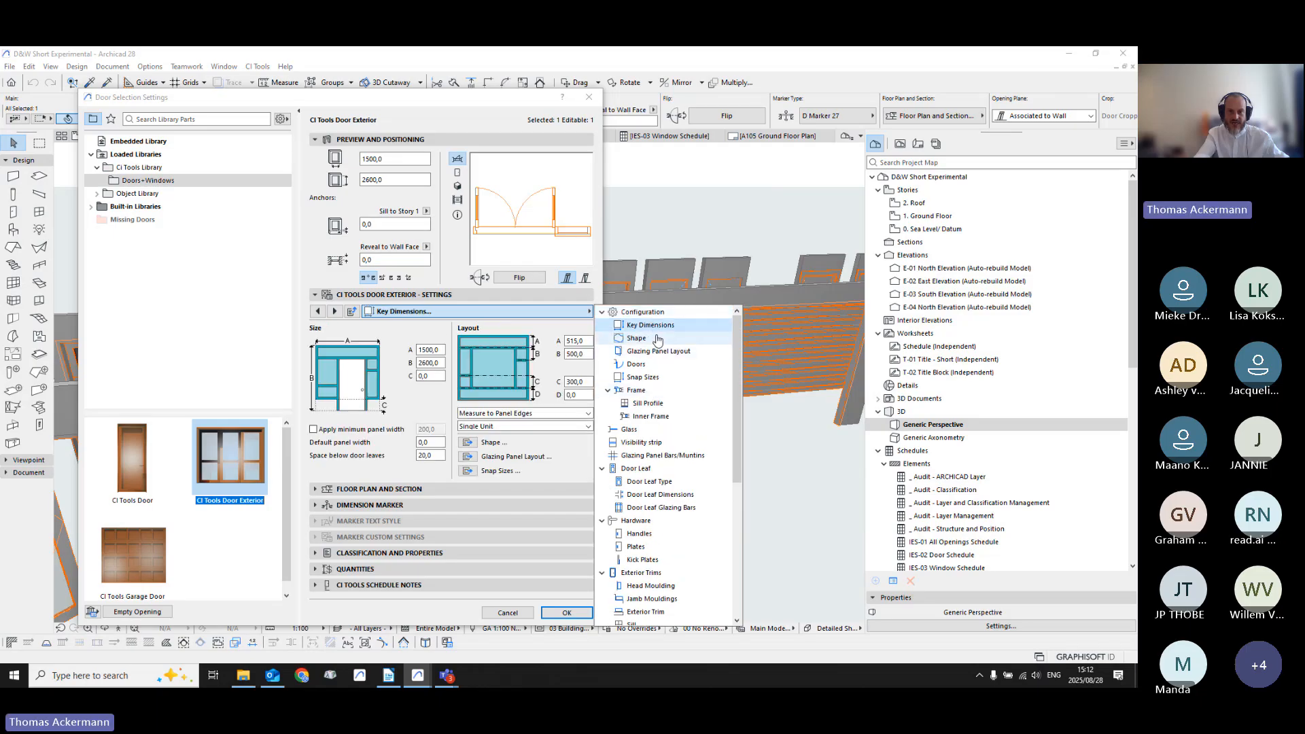
left_click(647, 351)
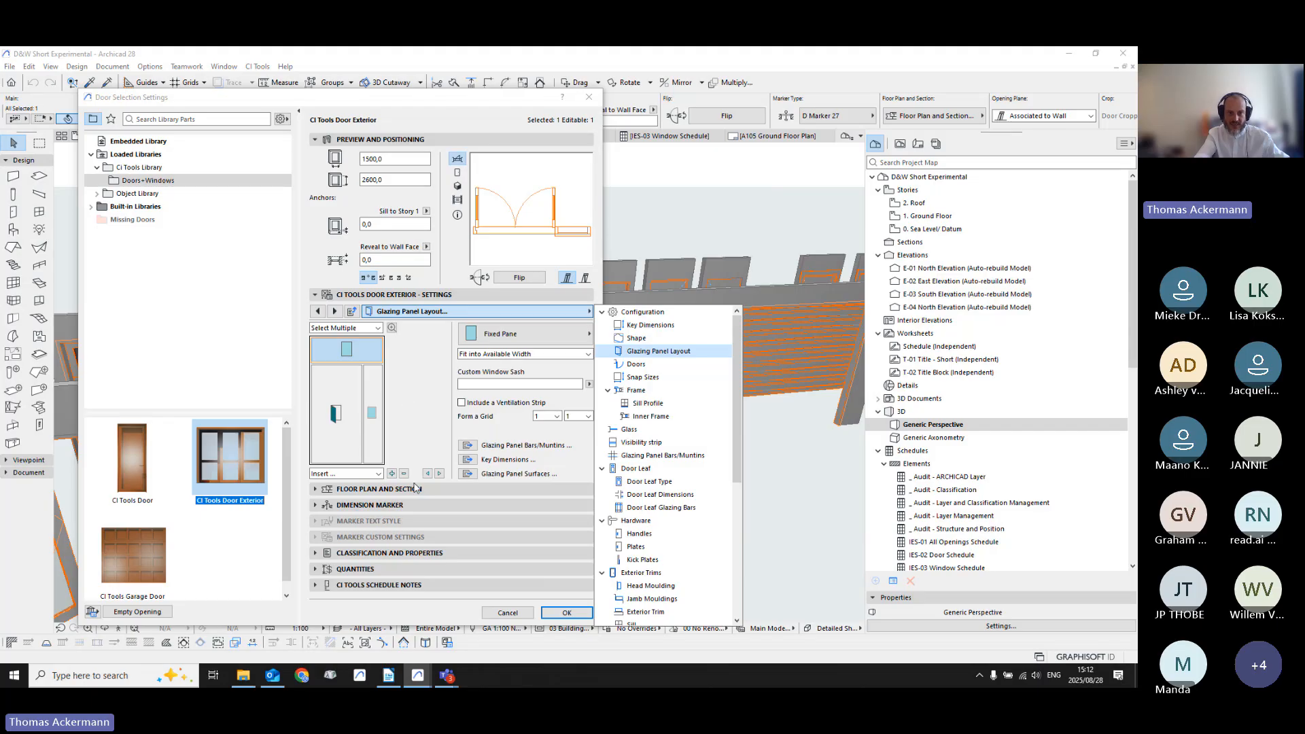
Step: Review the door's Doors, Snap Sizes, Frame, Glass and Door Leaf settings, and close the dialog without applying changes
left_click(636, 364)
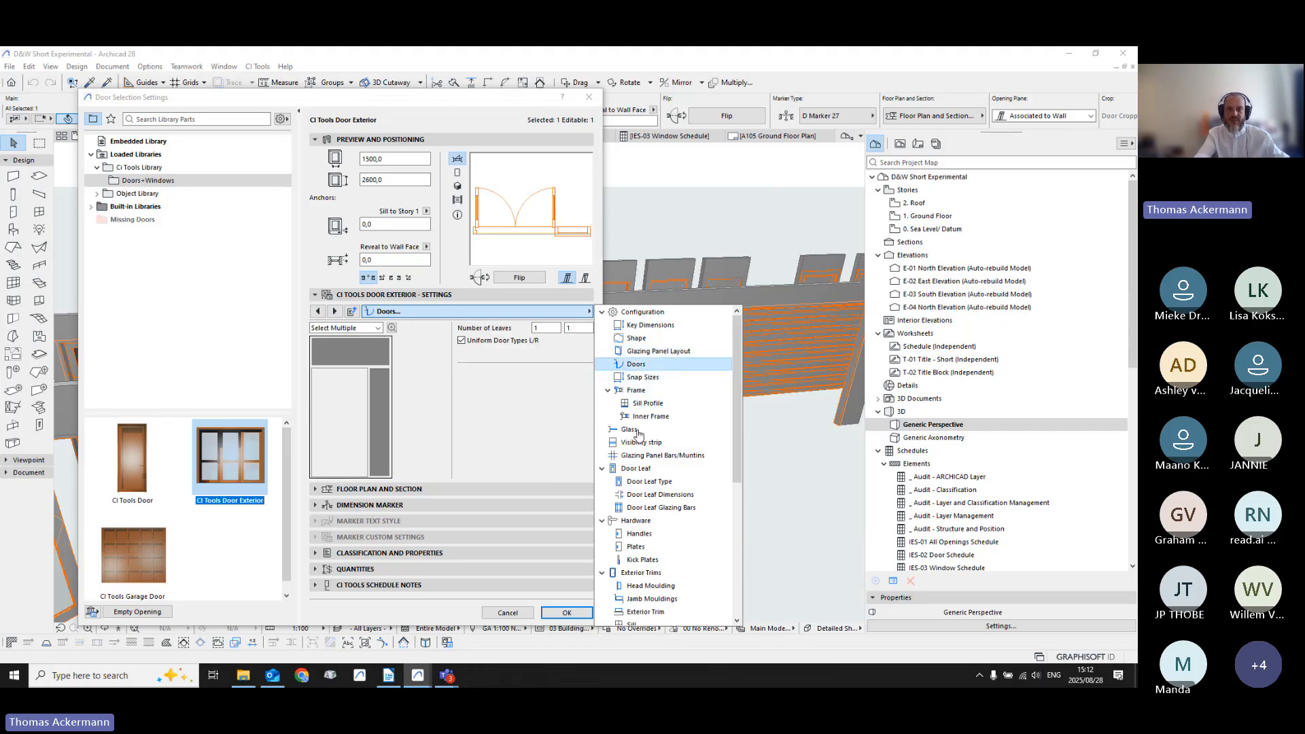
left_click(657, 379)
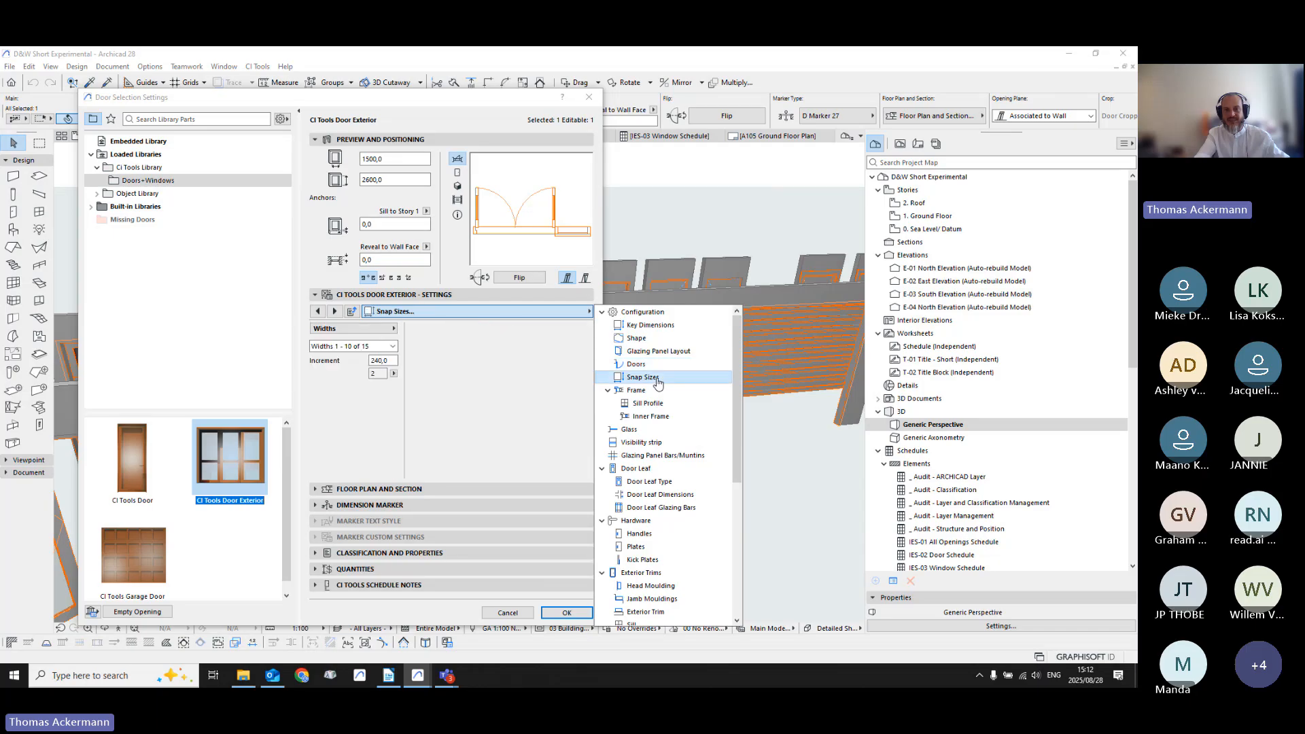
left_click(636, 391)
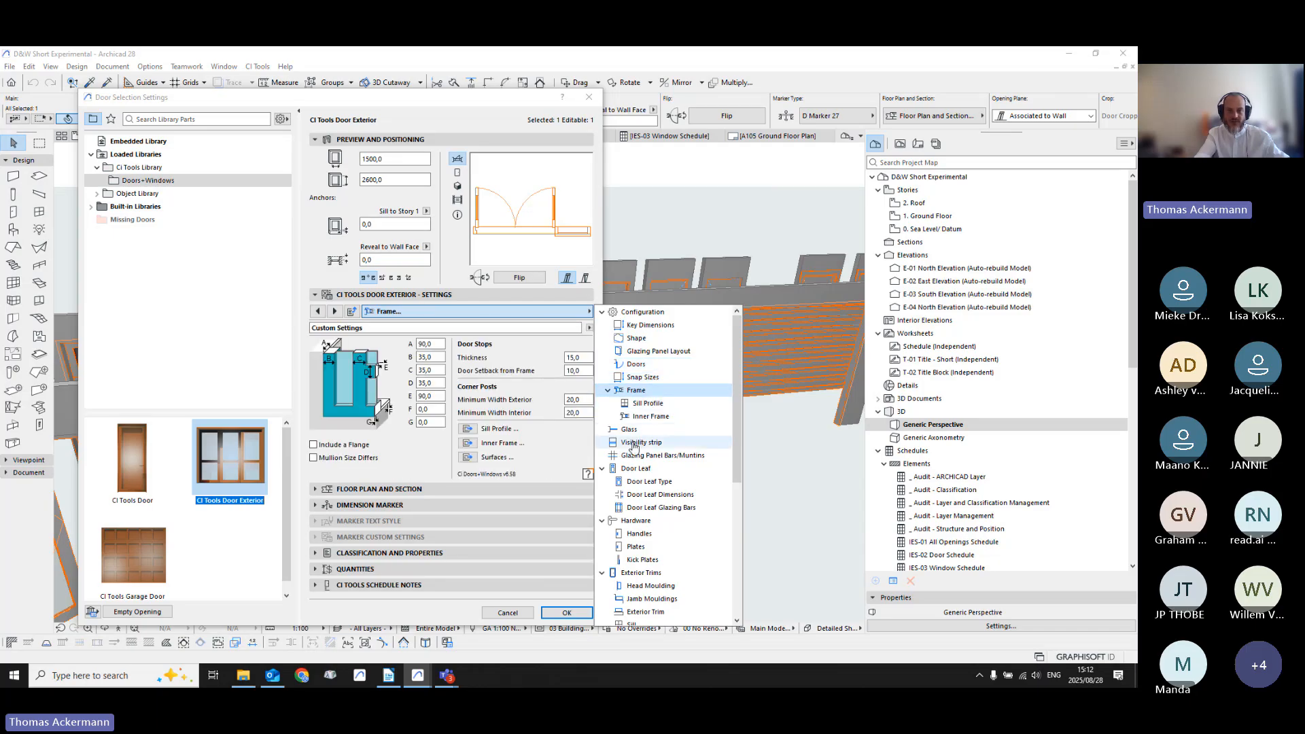
left_click(629, 429)
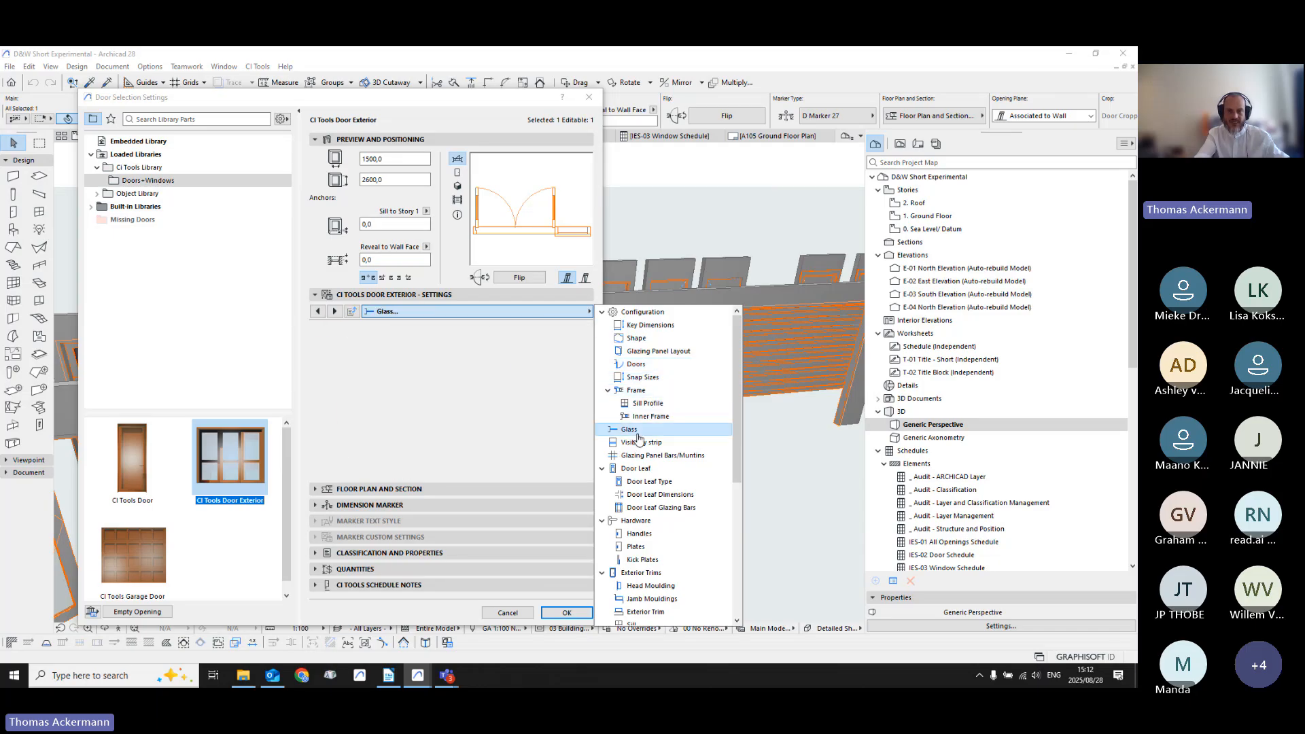
left_click(636, 469)
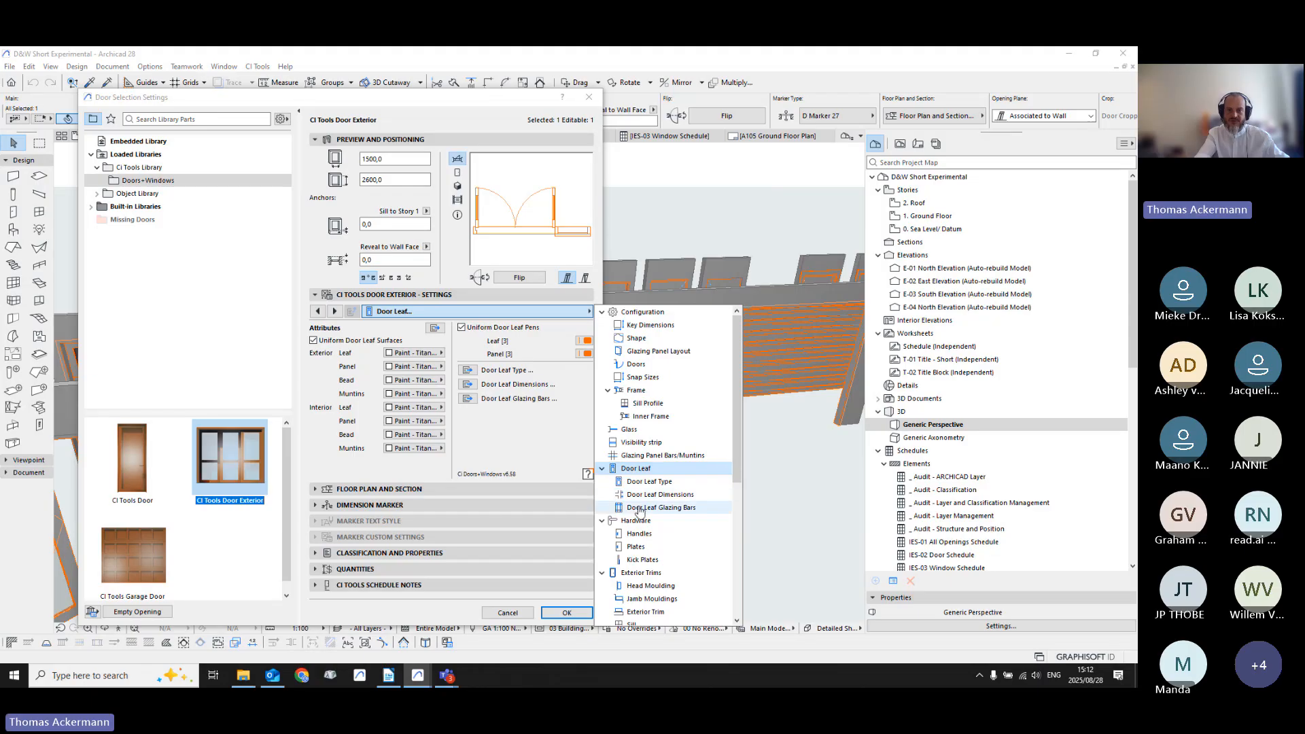
left_click(515, 614)
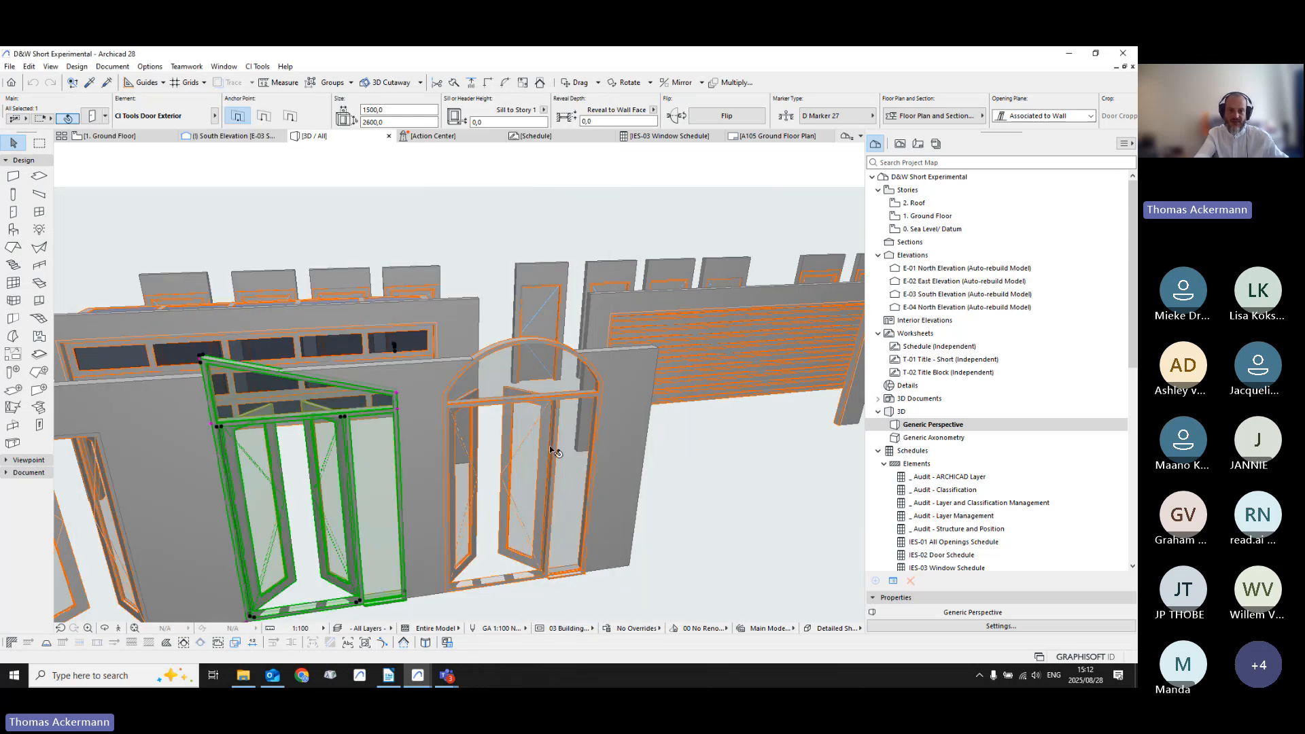
Step: Locate the separate L-shaped brick wall sample in the 3D view and bring its folding doors into close view
scroll(552, 450, "down", 10)
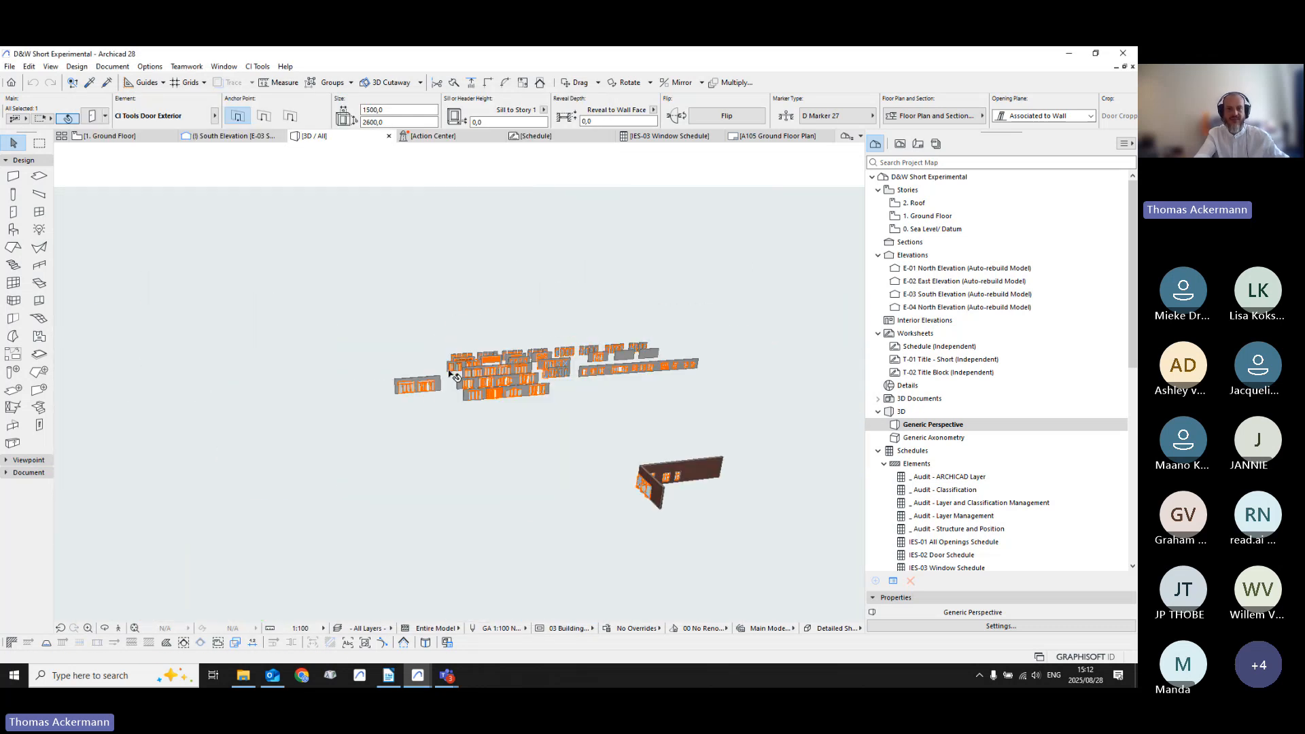
scroll(690, 527, "up", 5)
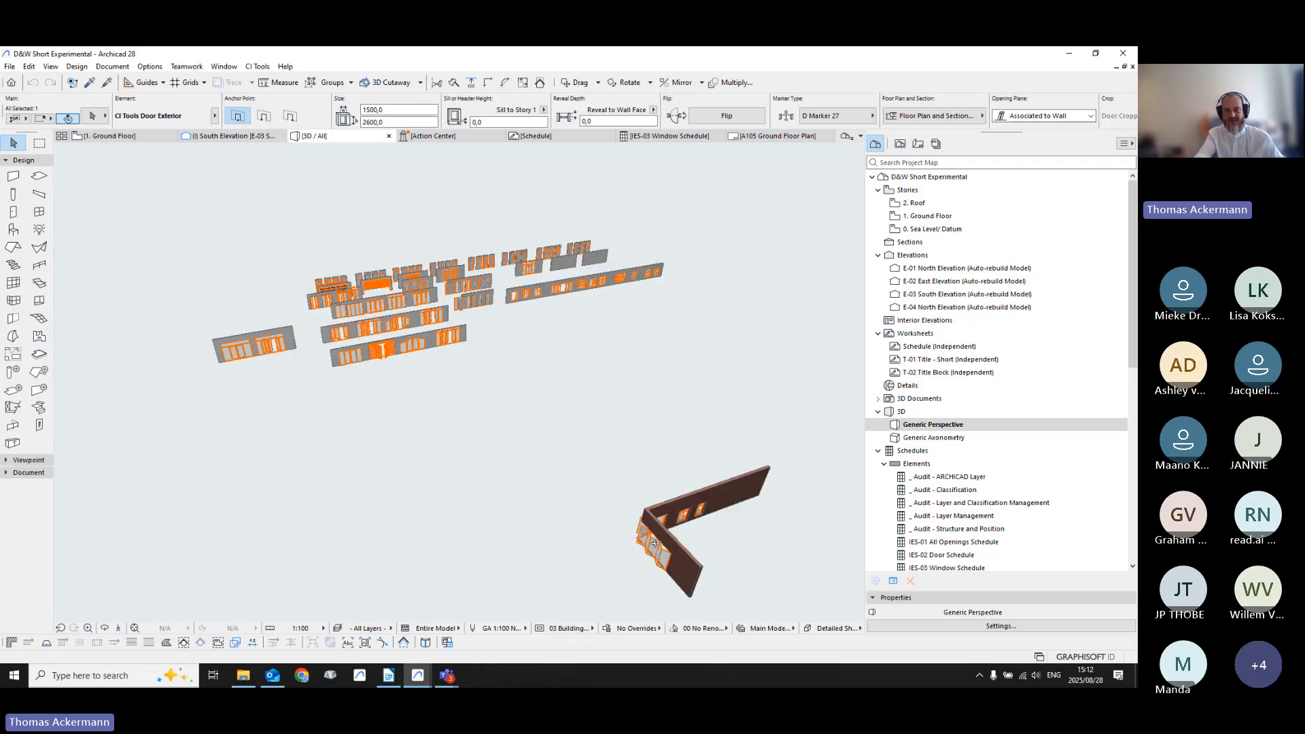
middle_click_drag(654, 543, 710, 496)
scroll(460, 212, "up", 2)
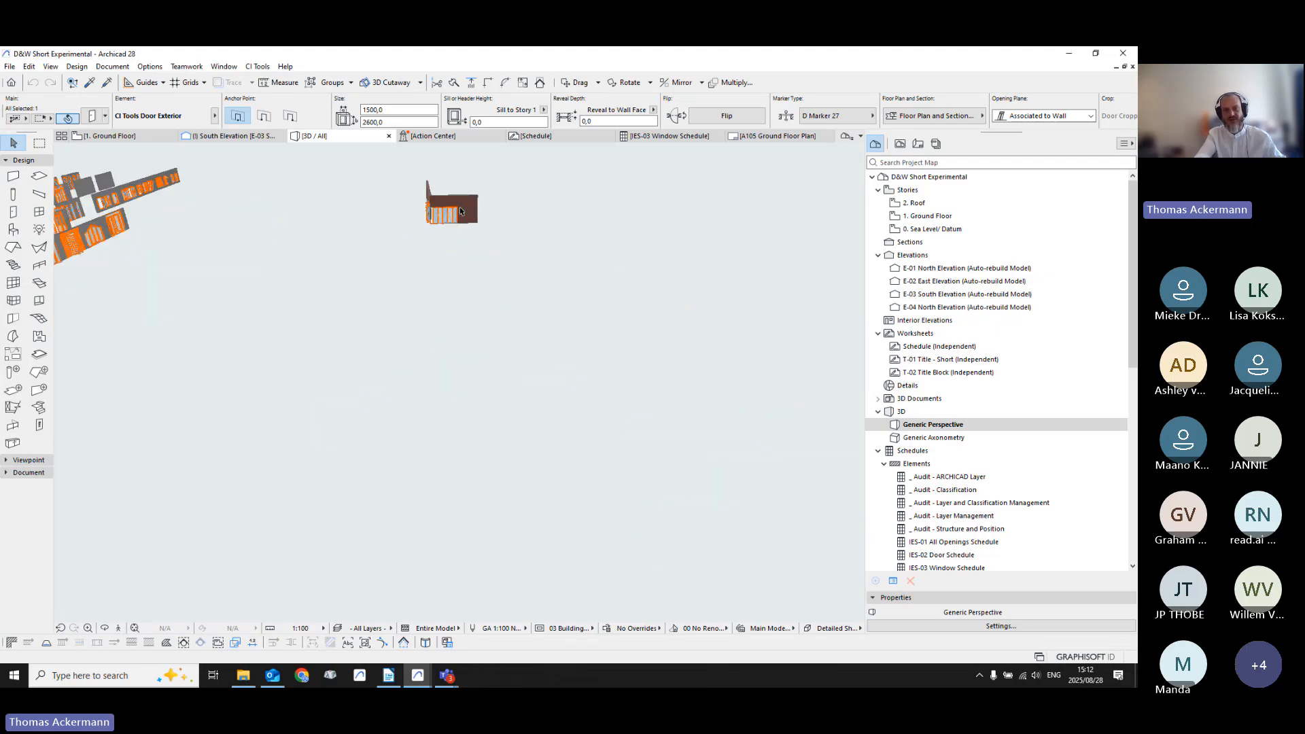
scroll(460, 211, "up", 6)
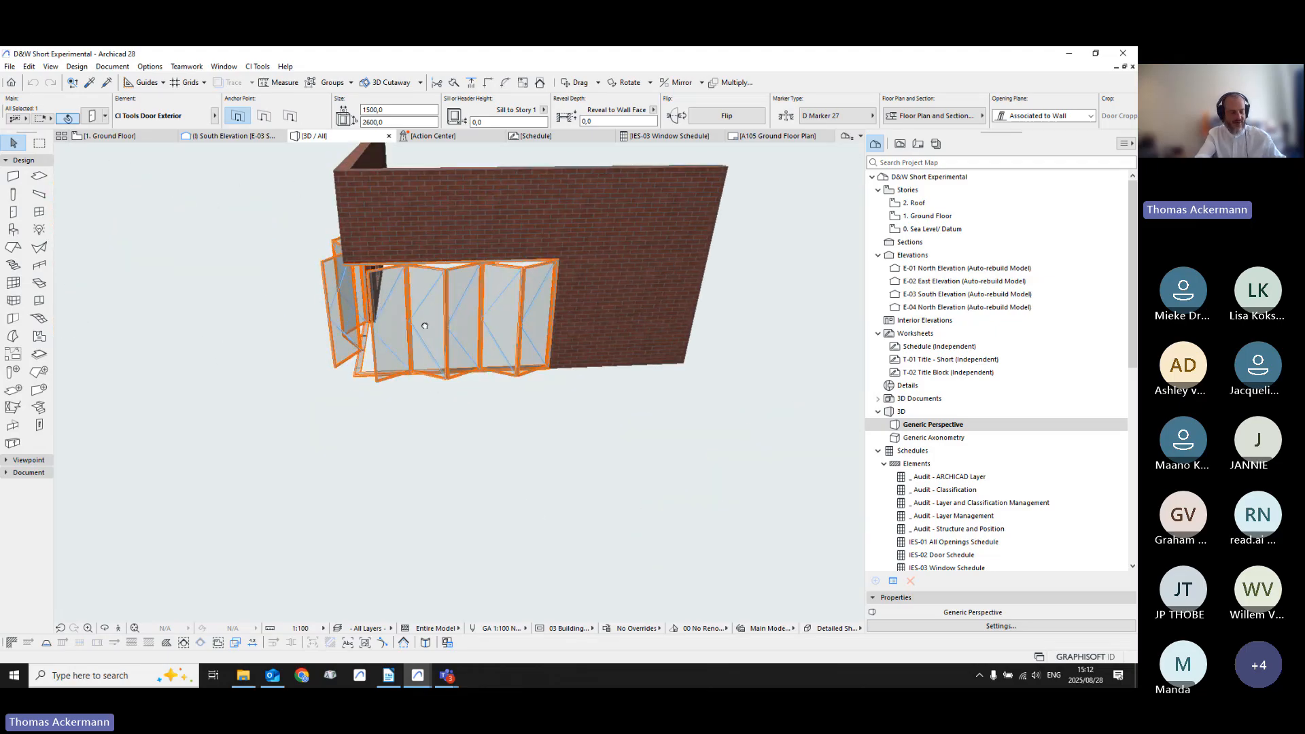
middle_click_drag(425, 326, 476, 359)
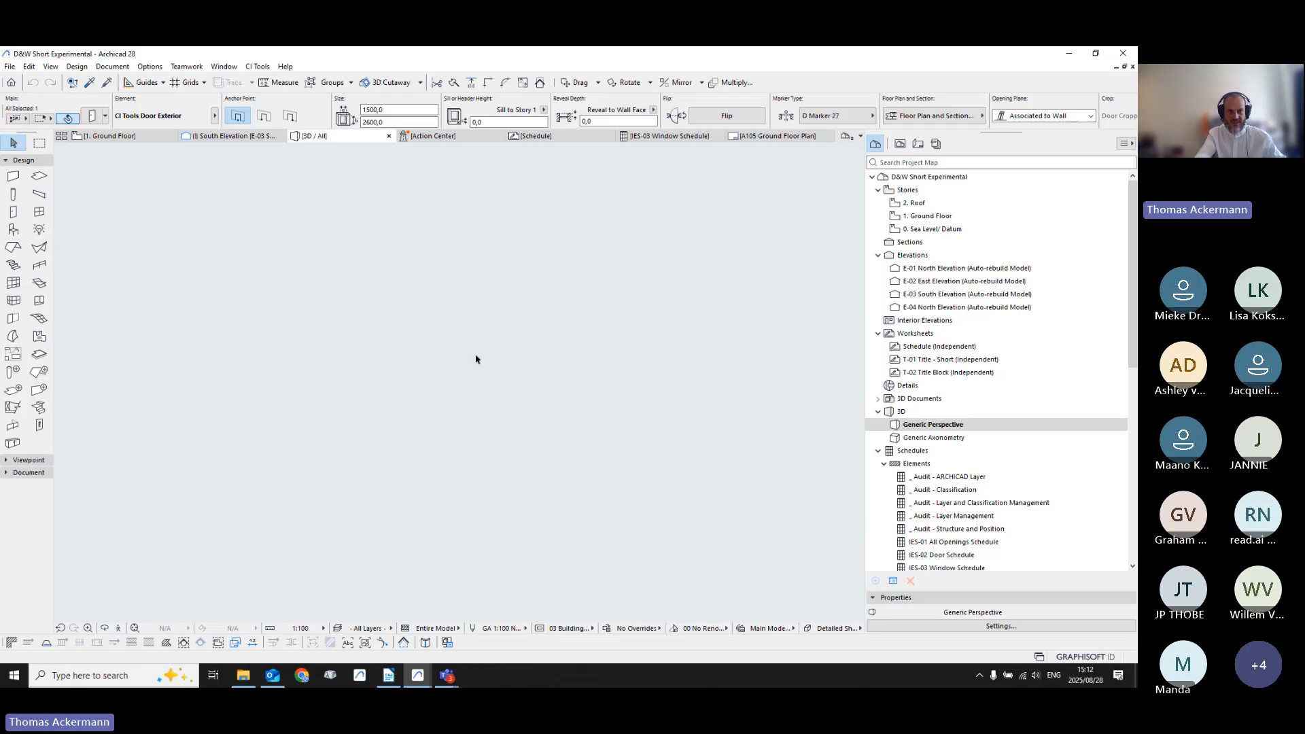
middle_click(472, 425)
middle_click(472, 425)
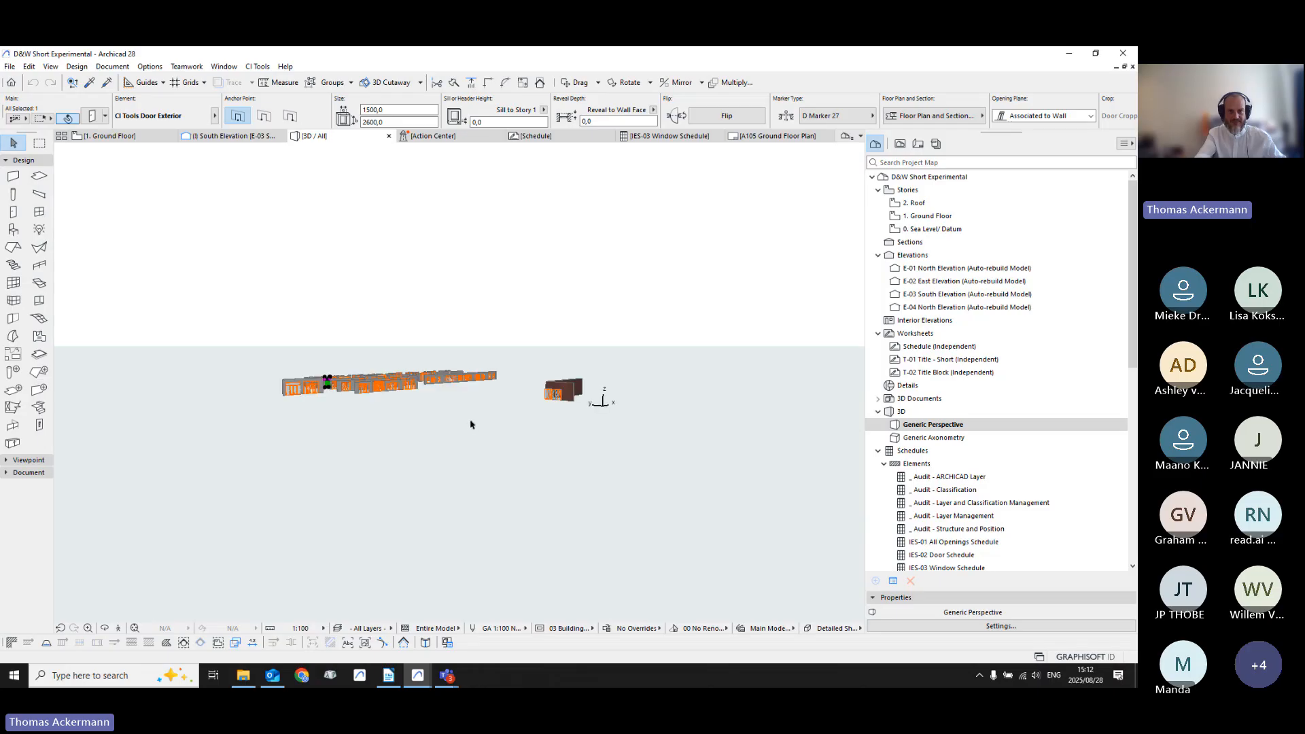
scroll(547, 387, "up", 10)
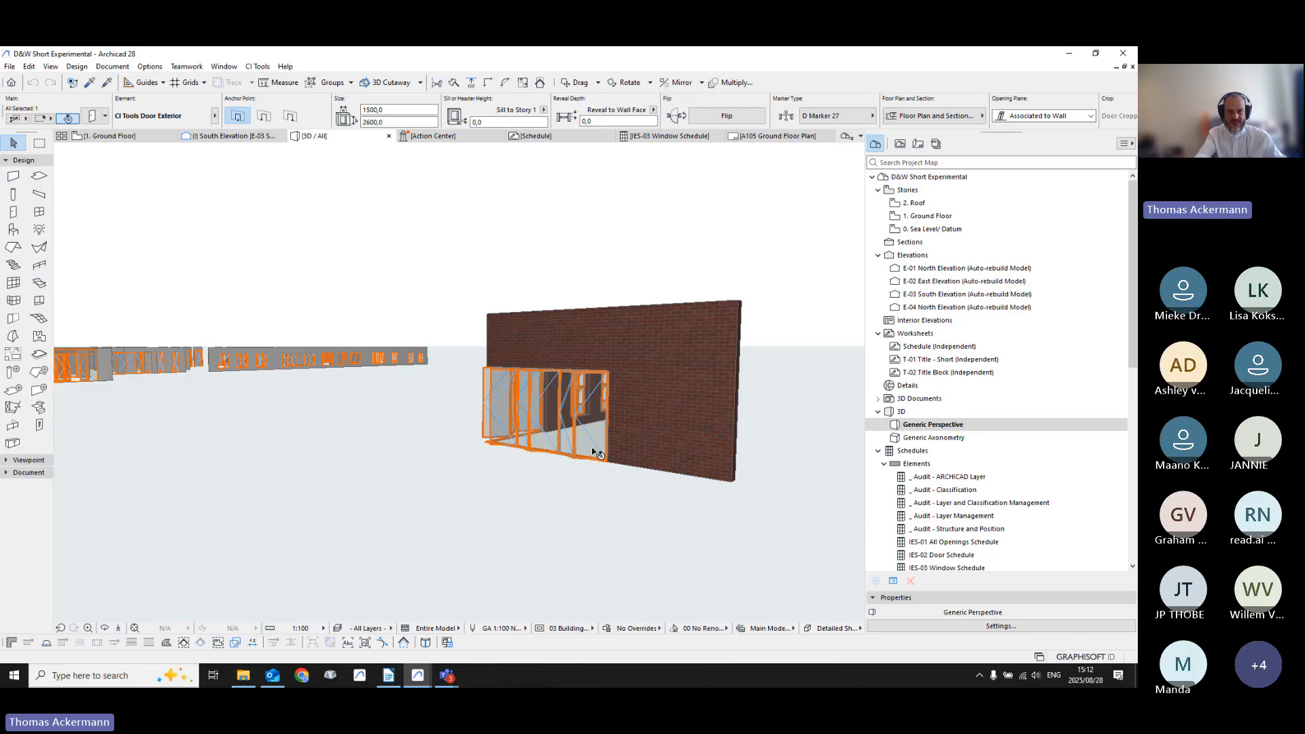
Step: Select the folding door in the brick wall, inspect the corner opening from outside, and clear the selection
left_click(595, 452)
middle_click_drag(521, 492, 699, 496, "shift")
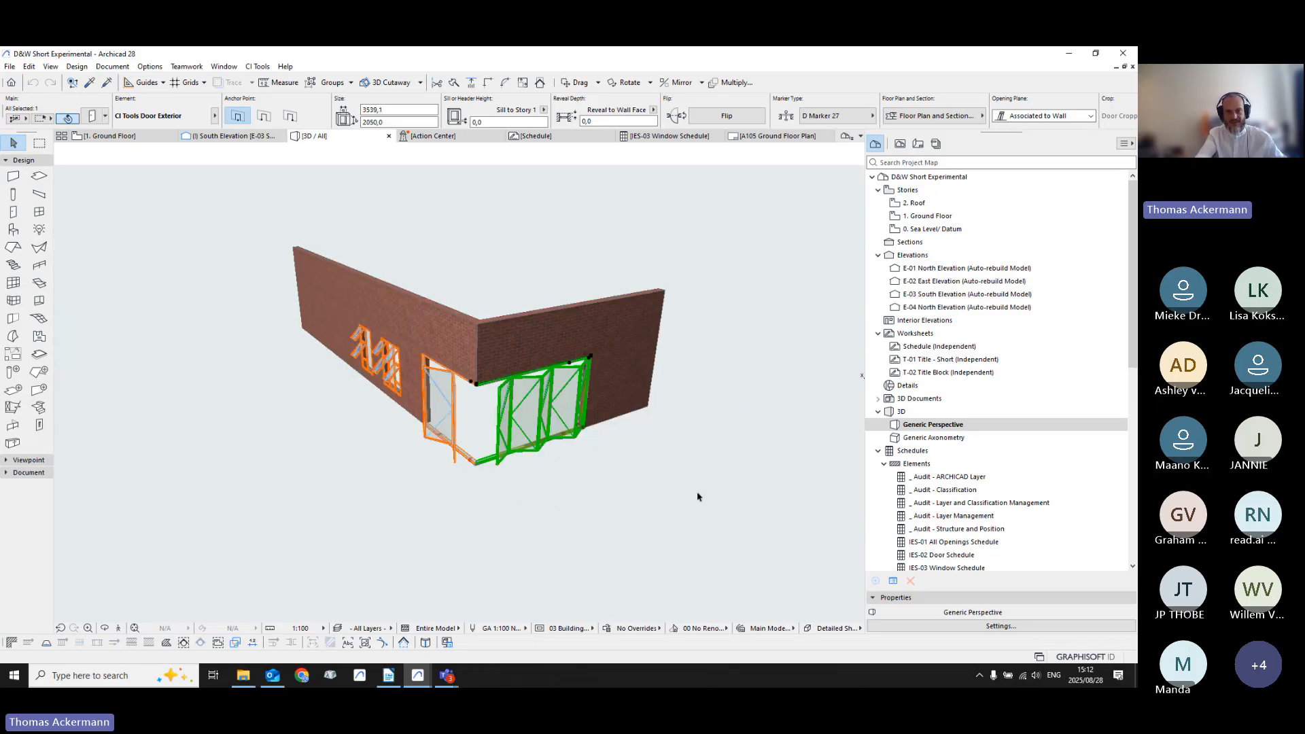
scroll(483, 444, "up", 3)
scroll(475, 474, "up", 3)
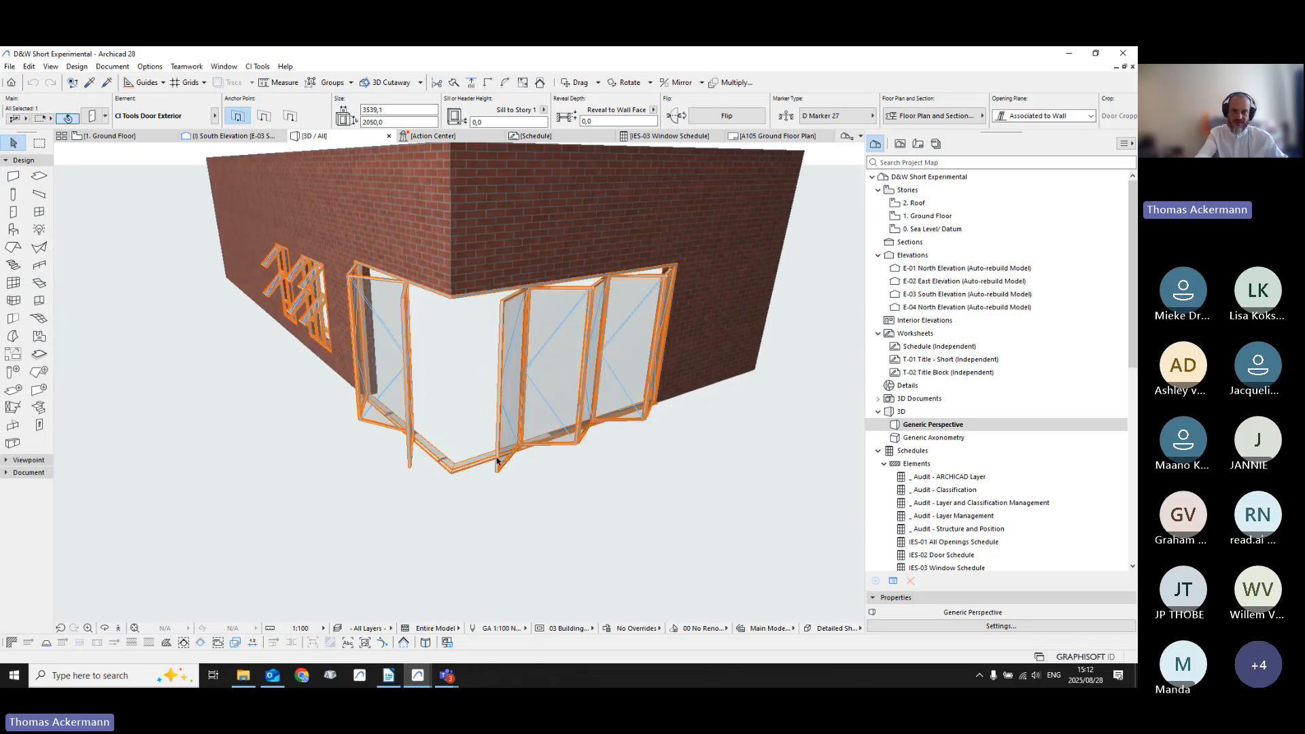
left_click(641, 472)
Step: Examine the brick wall's corner folding doors together with the open windows in the longer wall
scroll(467, 427, "down", 2)
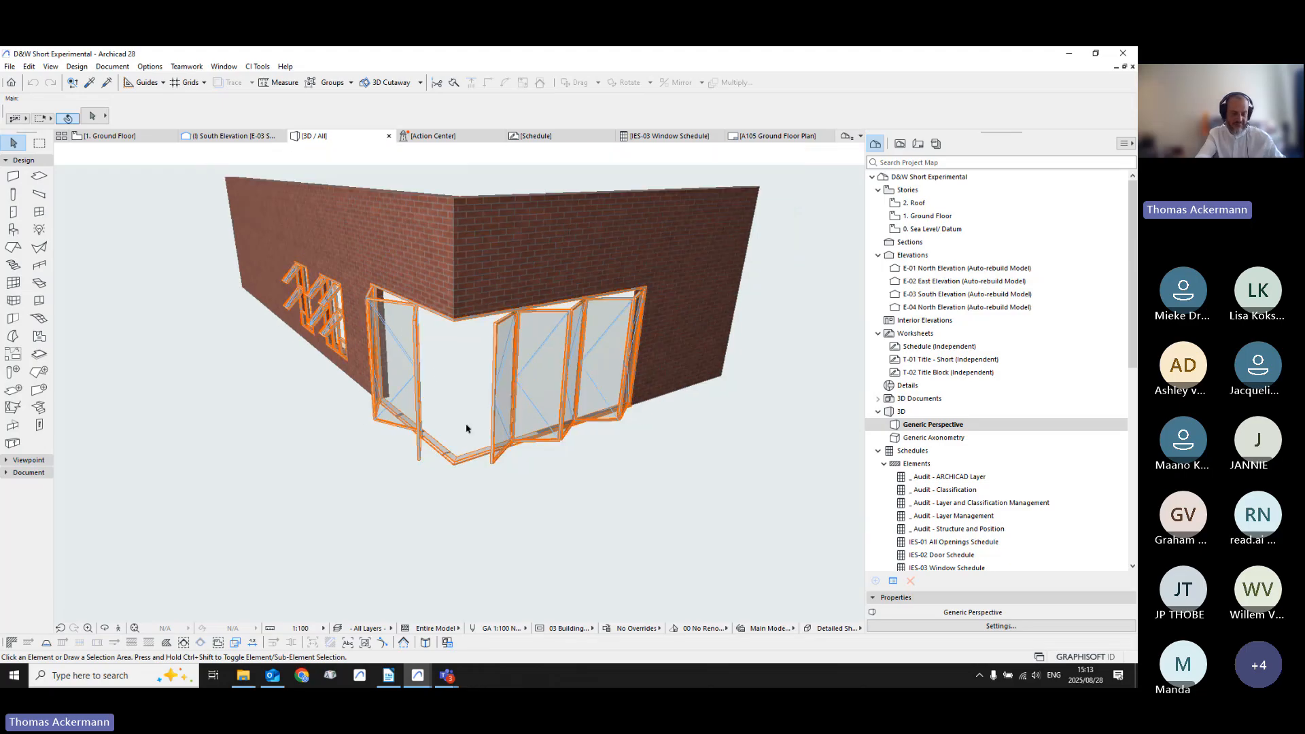
scroll(550, 470, "down", 1)
scroll(476, 431, "up", 3)
scroll(480, 447, "down", 4)
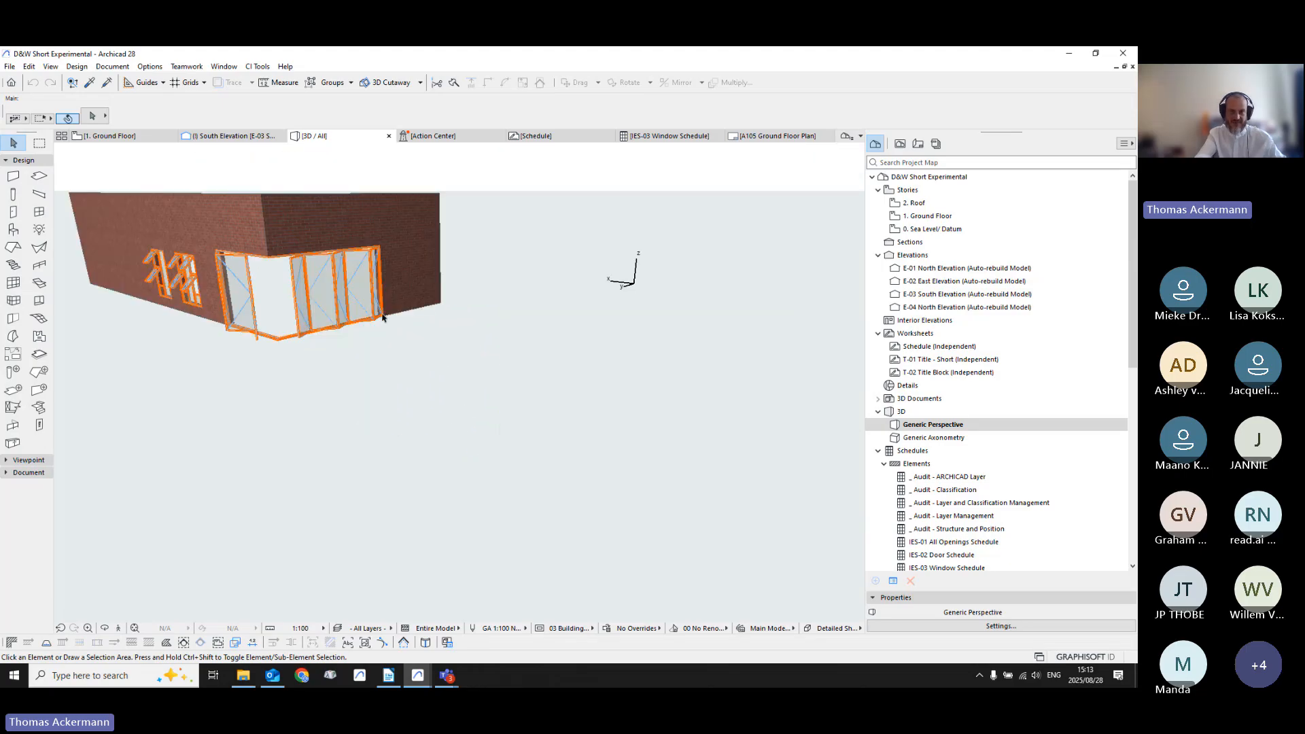
middle_click_drag(384, 314, 583, 457, "shift")
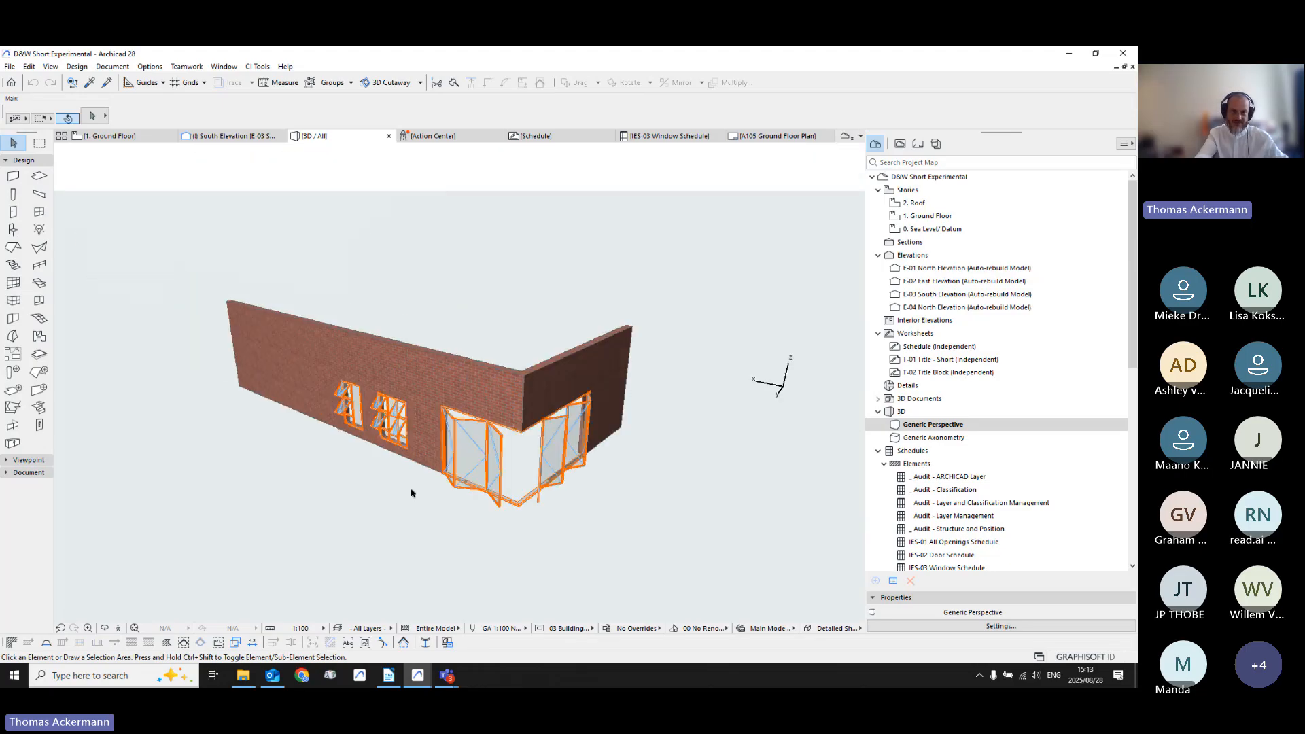
scroll(399, 452, "up", 2)
scroll(514, 479, "down", 1)
middle_click_drag(514, 479, 429, 480)
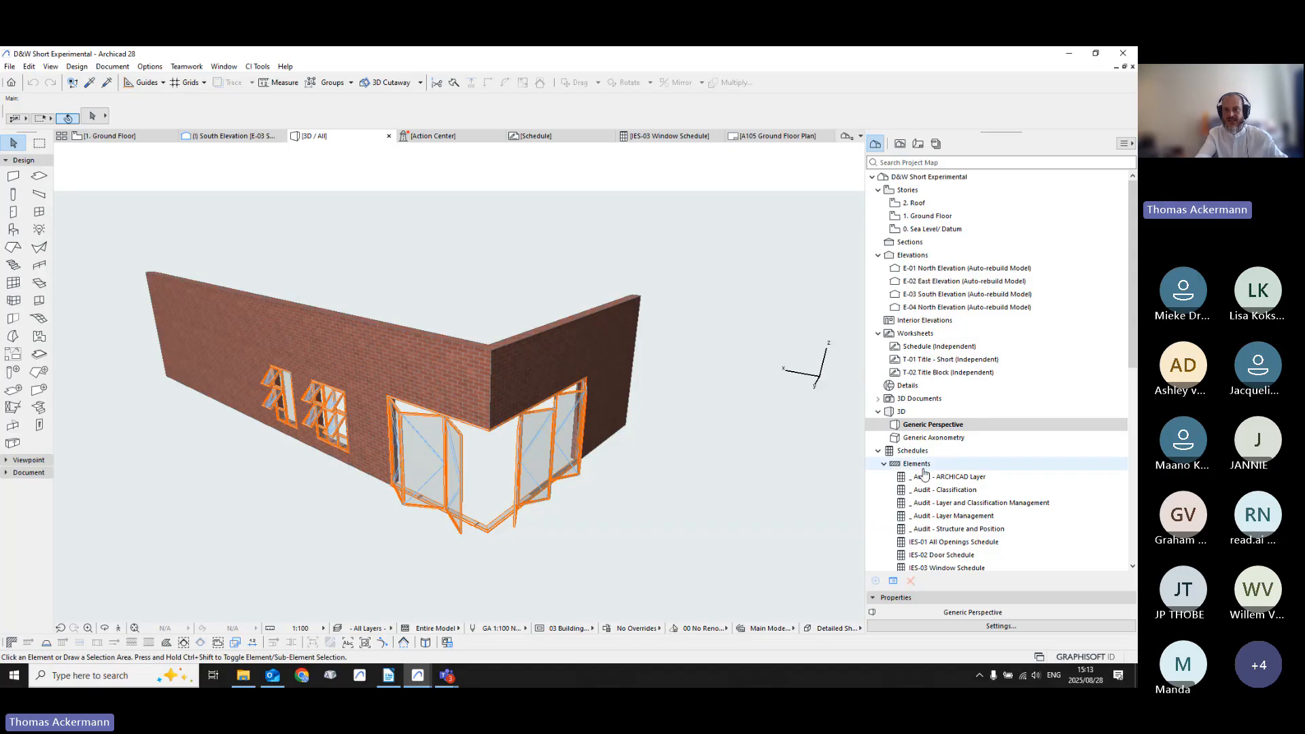
Step: Open the independent Schedule worksheet and examine its dimensioned door and window elevations
double_click(965, 348)
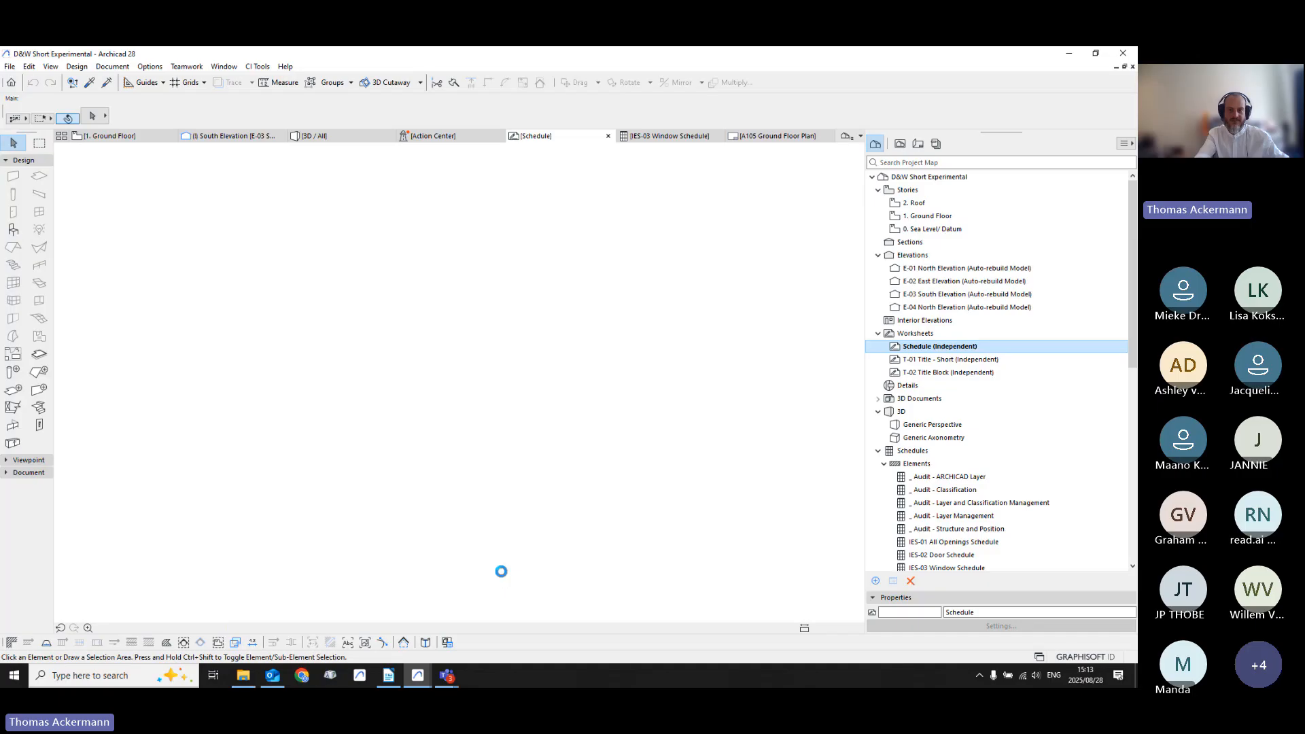
scroll(496, 442, "down", 5)
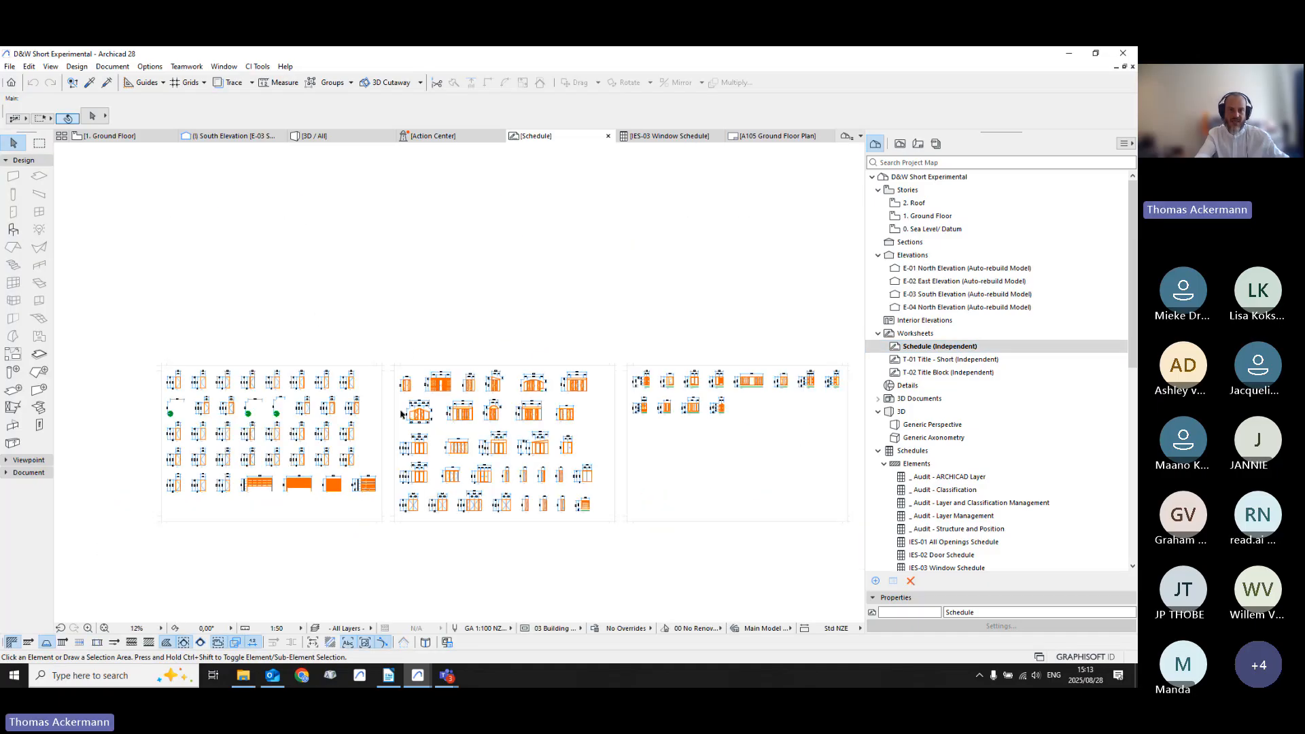
scroll(699, 501, "up", 3)
scroll(629, 433, "down", 1)
middle_click_drag(629, 433, 405, 480)
scroll(406, 524, "down", 2)
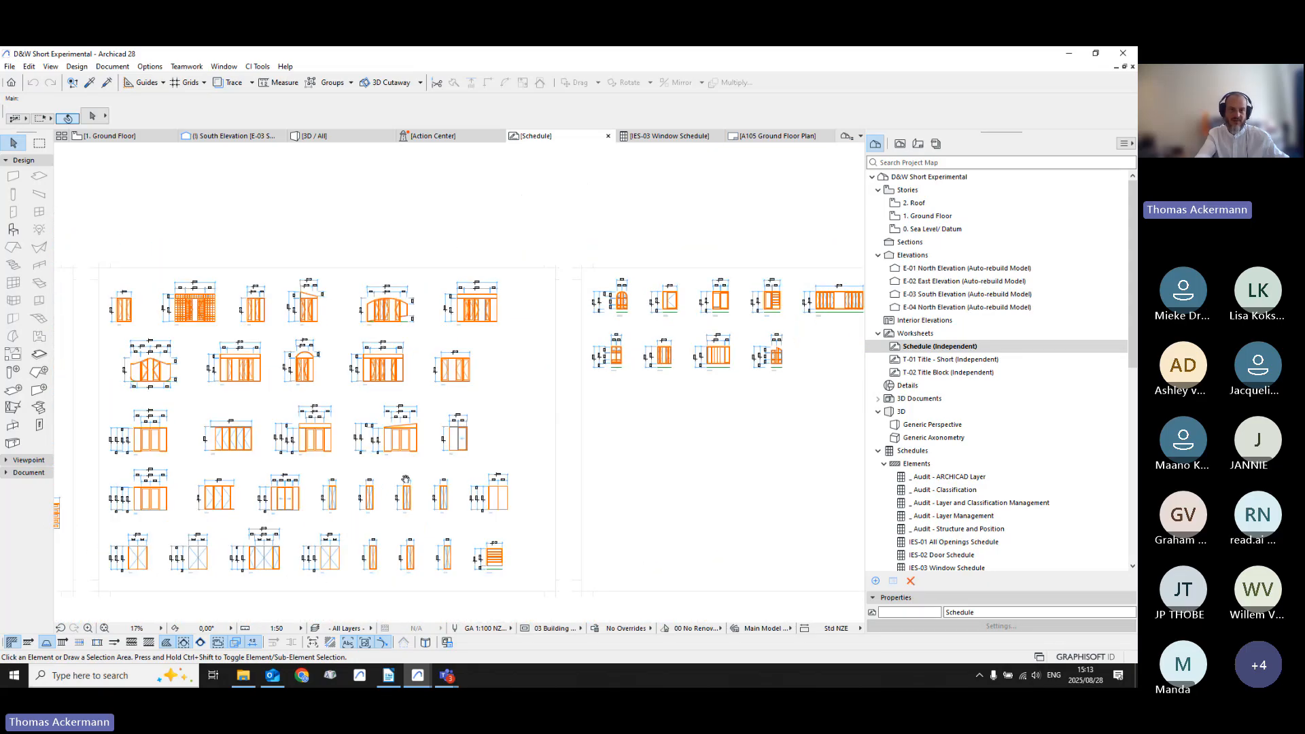
scroll(398, 474, "up", 2)
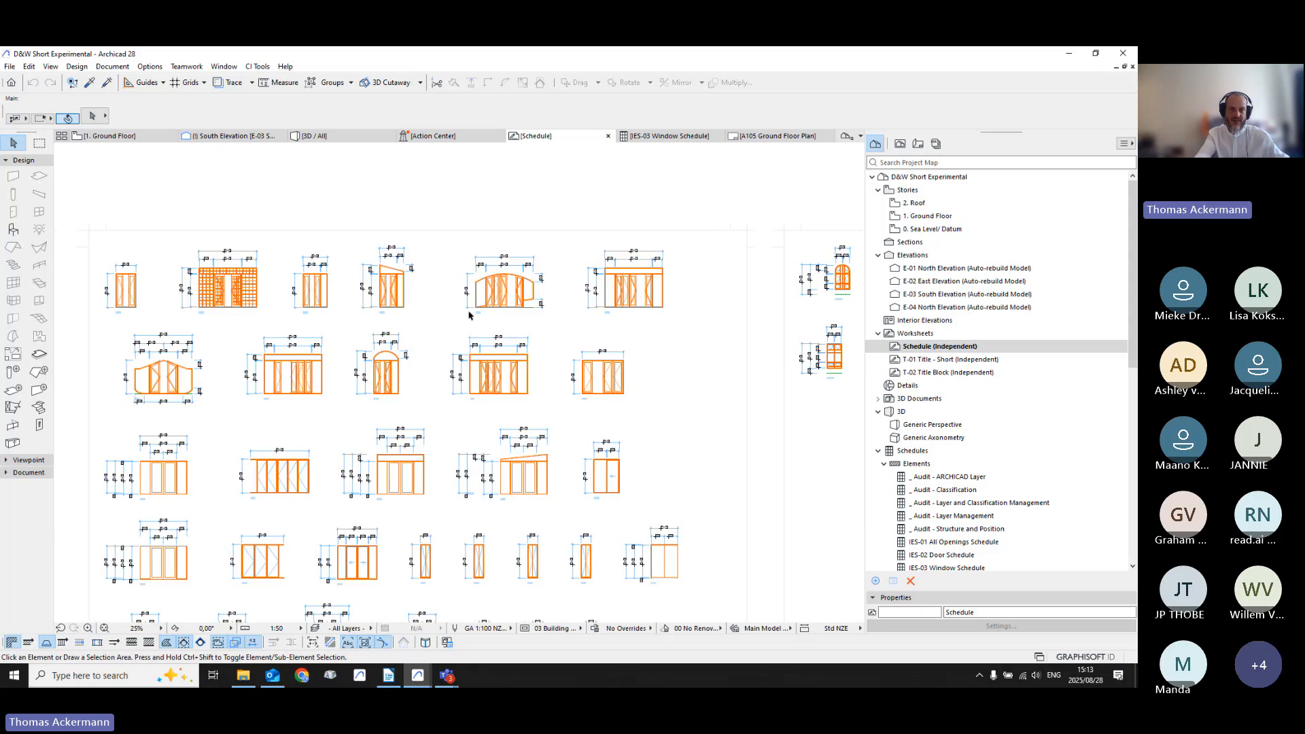
Step: Examine the dimensioned D41 door elevations with flat and sloping tops on the Schedule worksheet
middle_click_drag(413, 301, 459, 389)
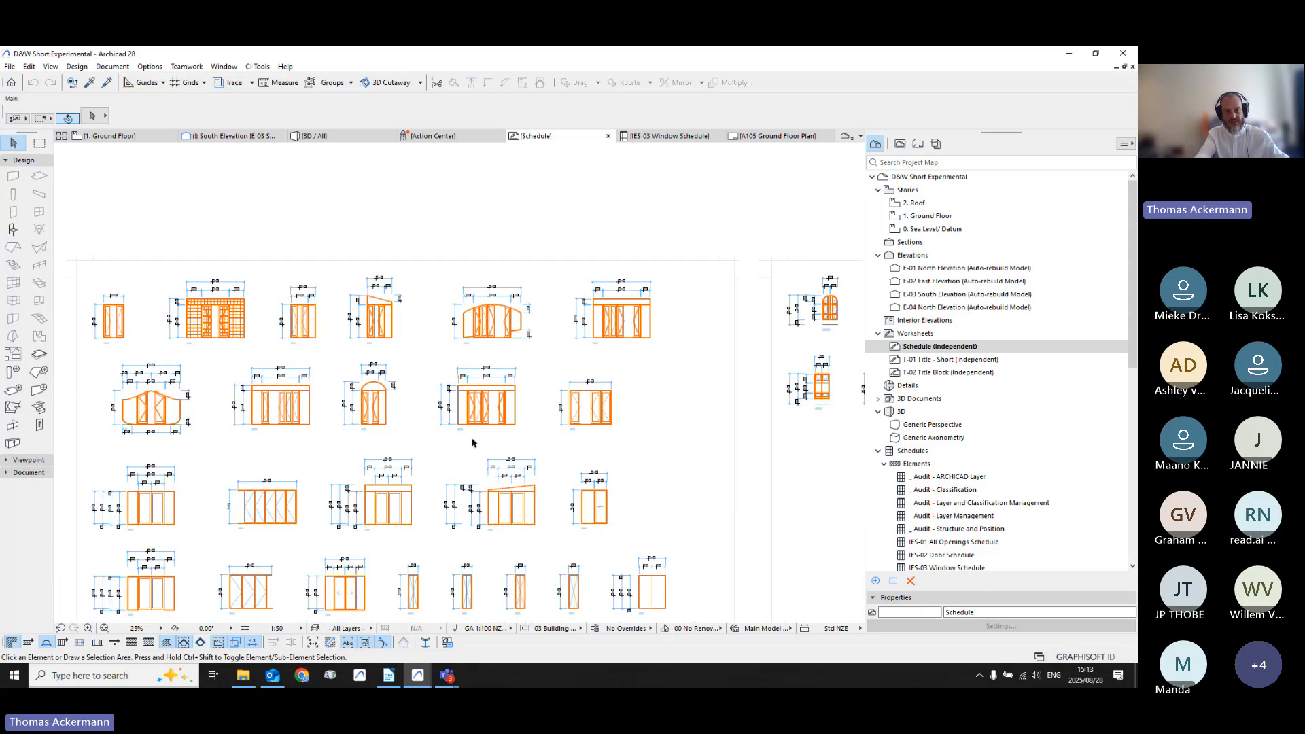
scroll(472, 443, "down", 1)
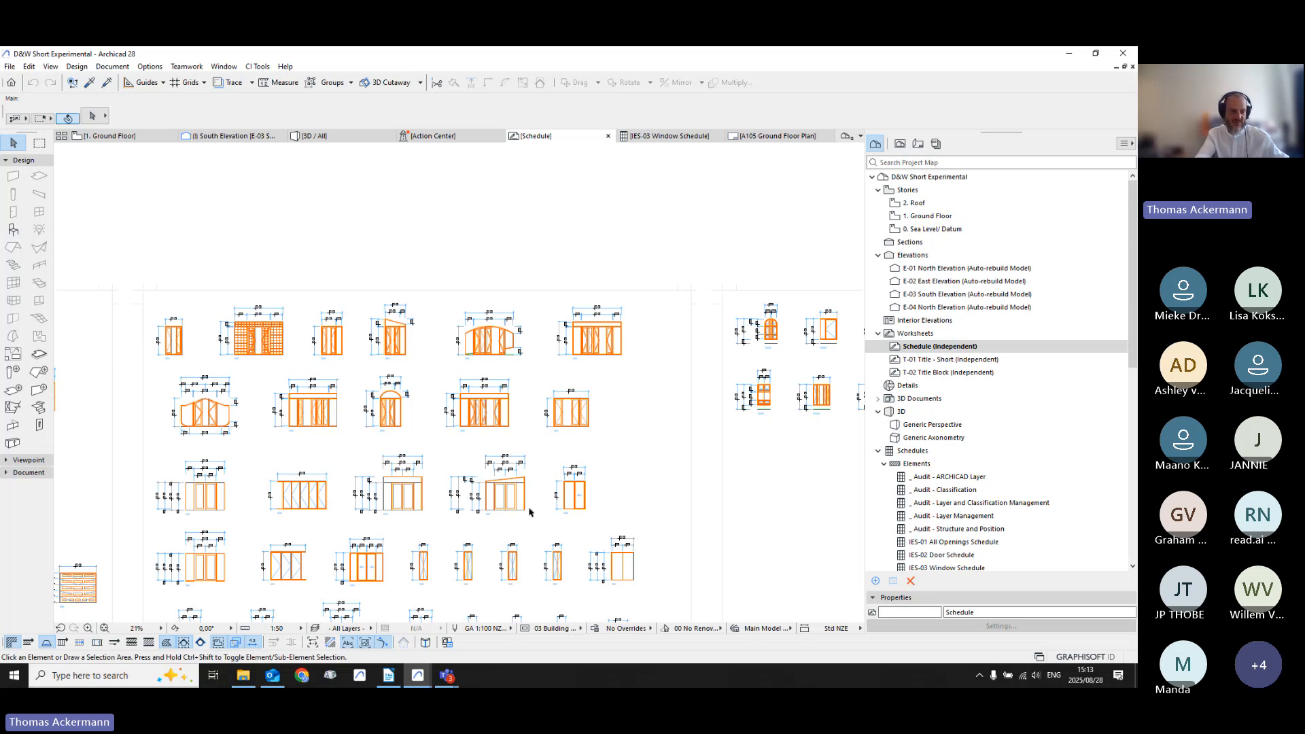
scroll(527, 518, "up", 3)
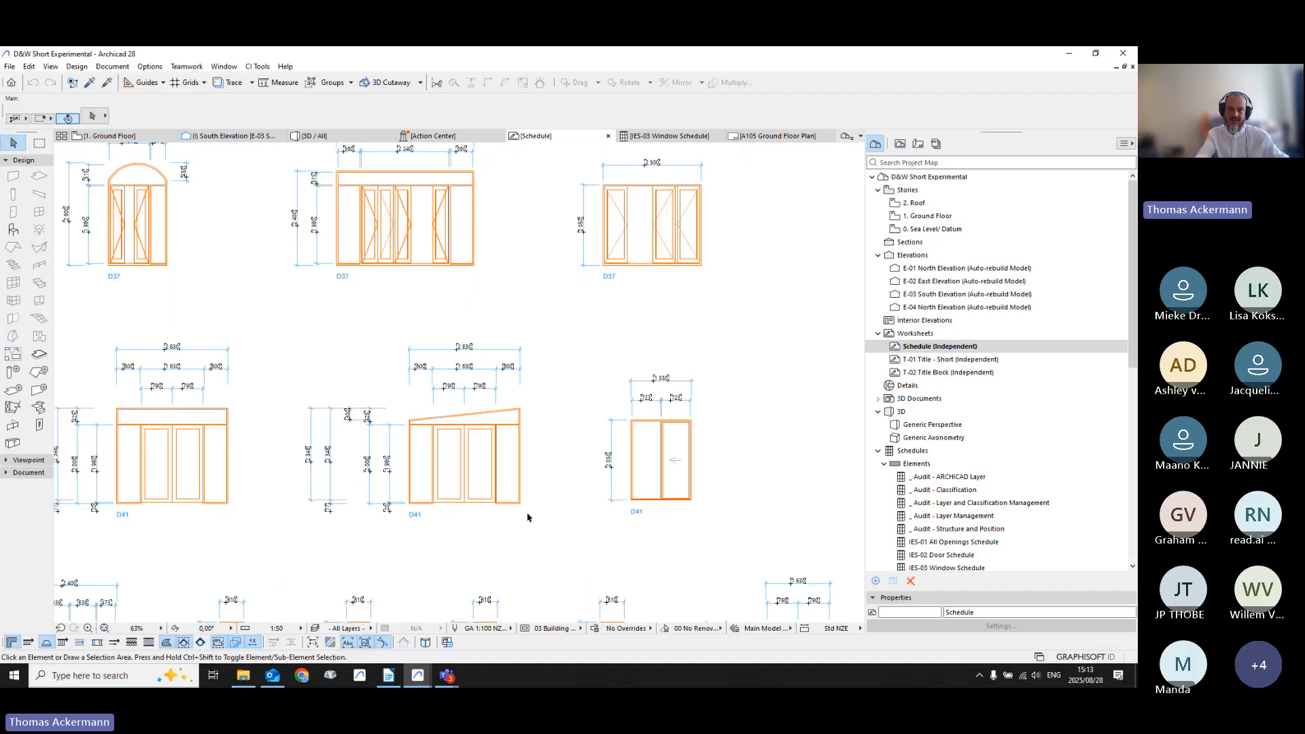
scroll(528, 516, "down", 2)
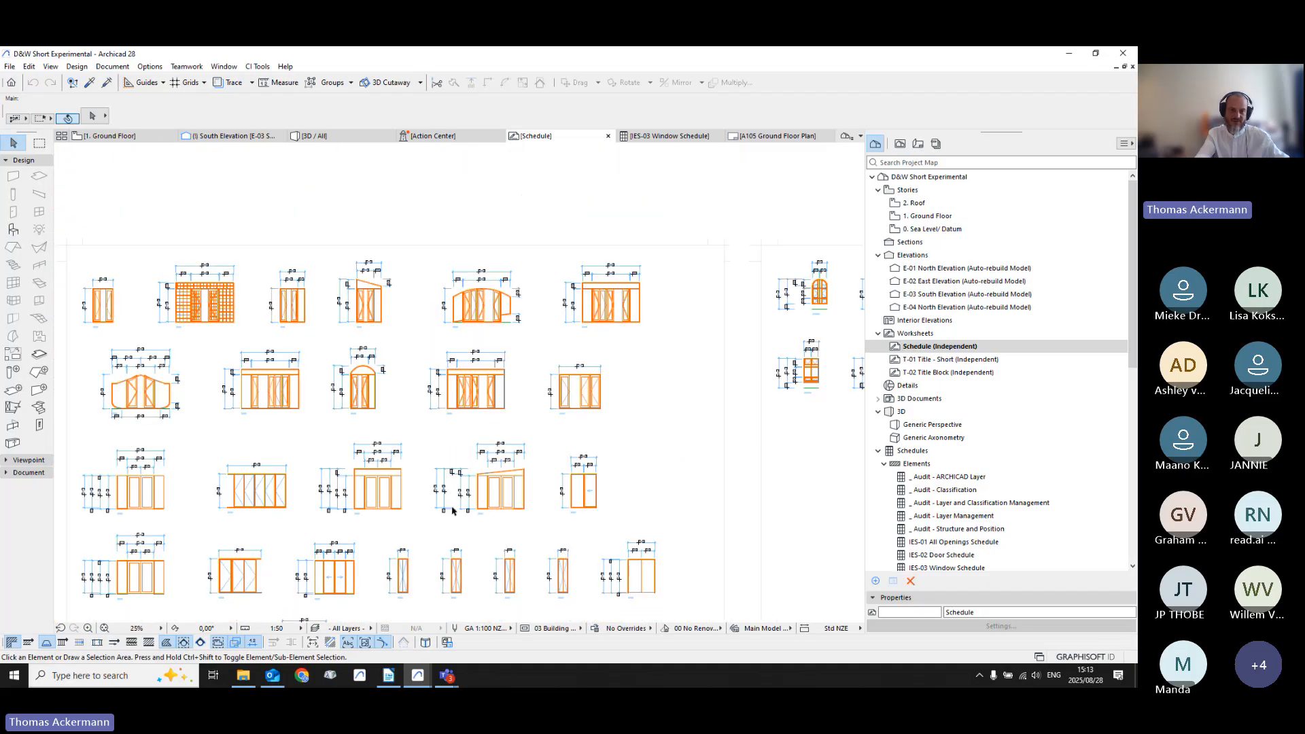
scroll(380, 516, "up", 4)
scroll(436, 479, "up", 1)
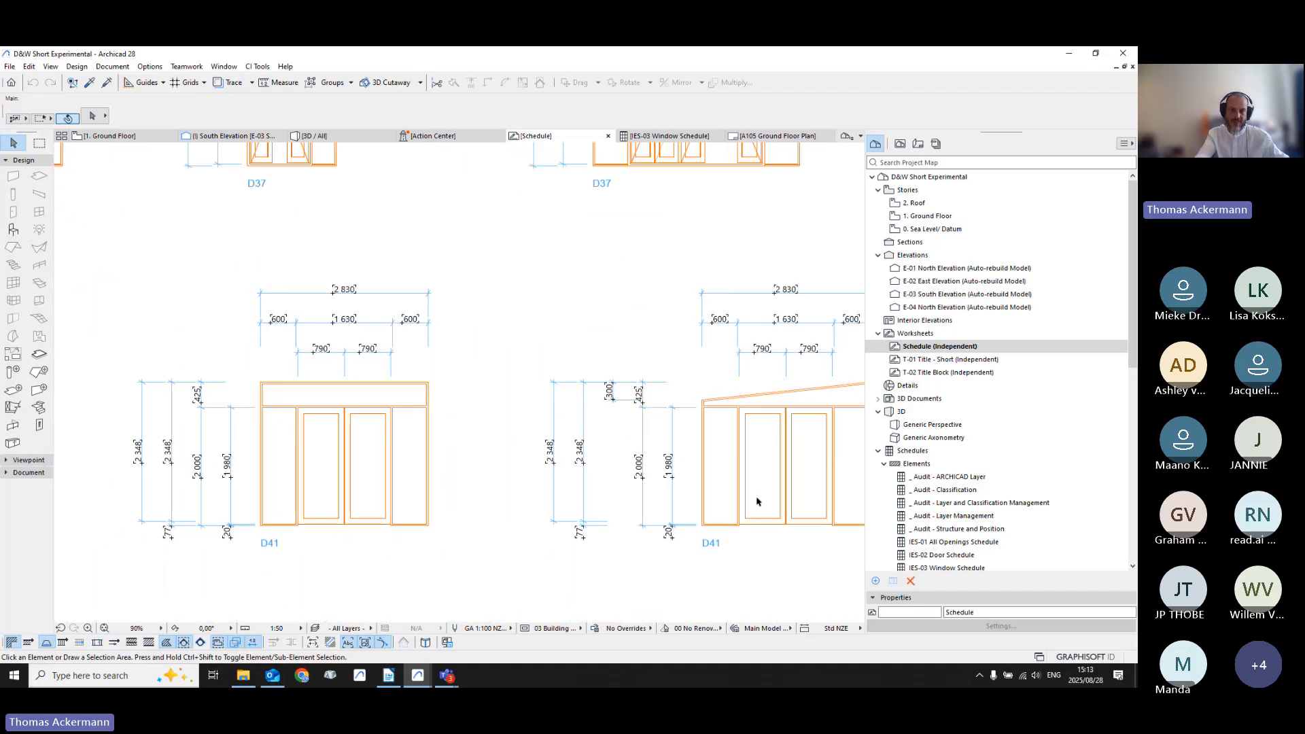
scroll(757, 502, "down", 1)
middle_click_drag(751, 469, 643, 566)
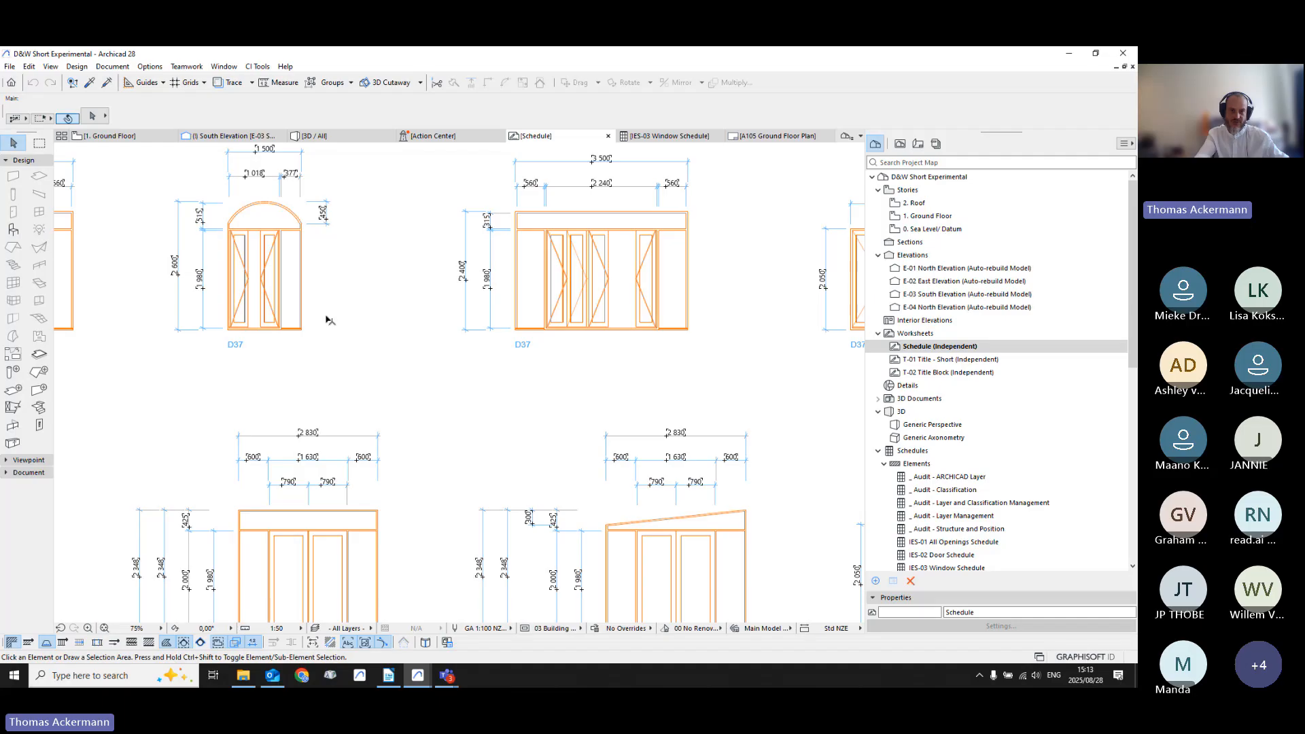
Step: Examine the arched, flat-topped and curved D37 folding door elevations on the Schedule worksheet
middle_click_drag(330, 320, 488, 343)
middle_click_drag(313, 411, 536, 410)
middle_click_drag(361, 404, 571, 422)
scroll(421, 391, "down", 2)
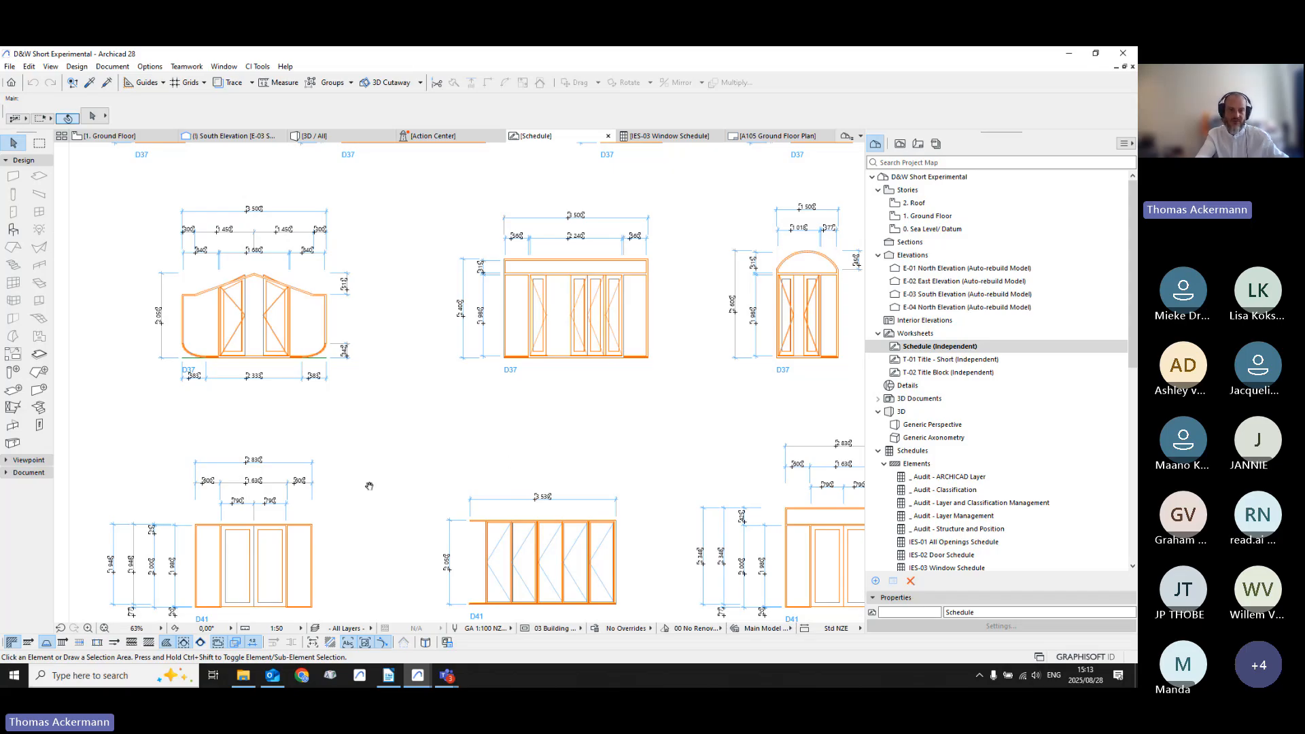
middle_click_drag(369, 486, 442, 431)
middle_click_drag(421, 466, 423, 512)
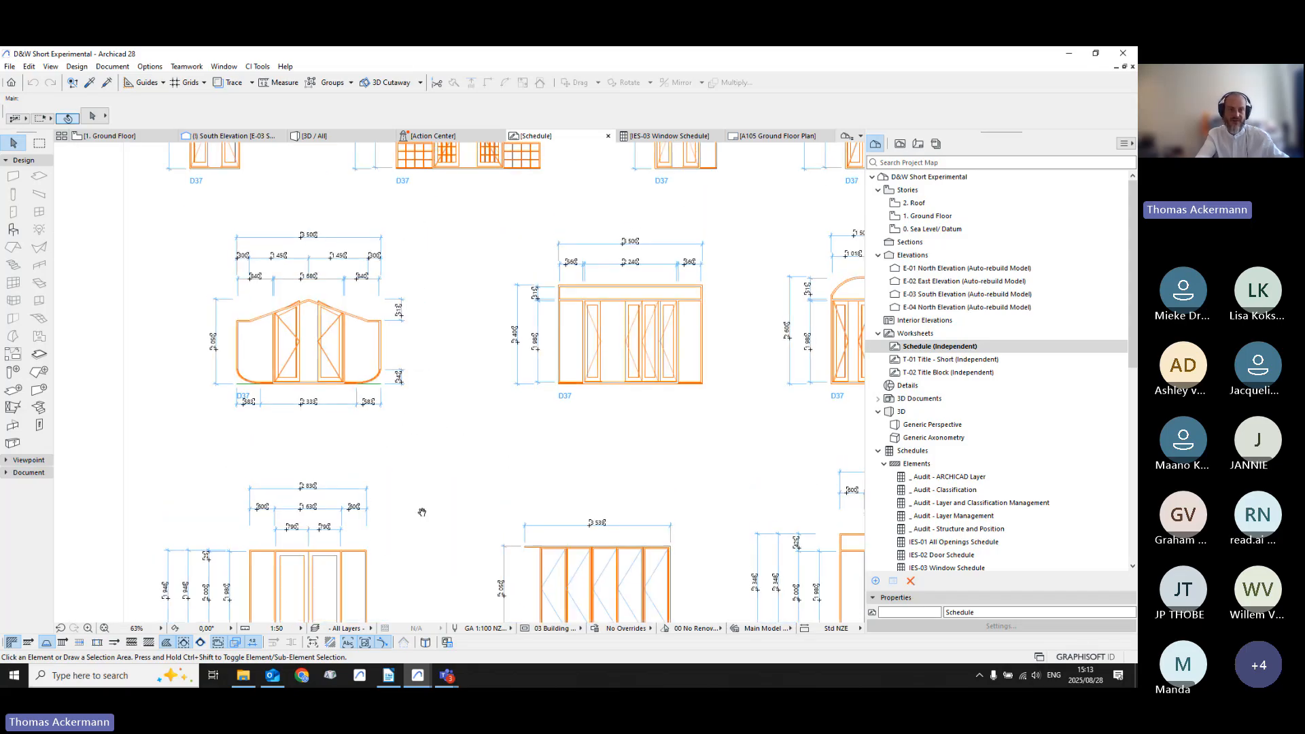
Step: Return to the D&W Short Experimental window and open the recent project Roof Coverings.pln
key("alt+Tab")
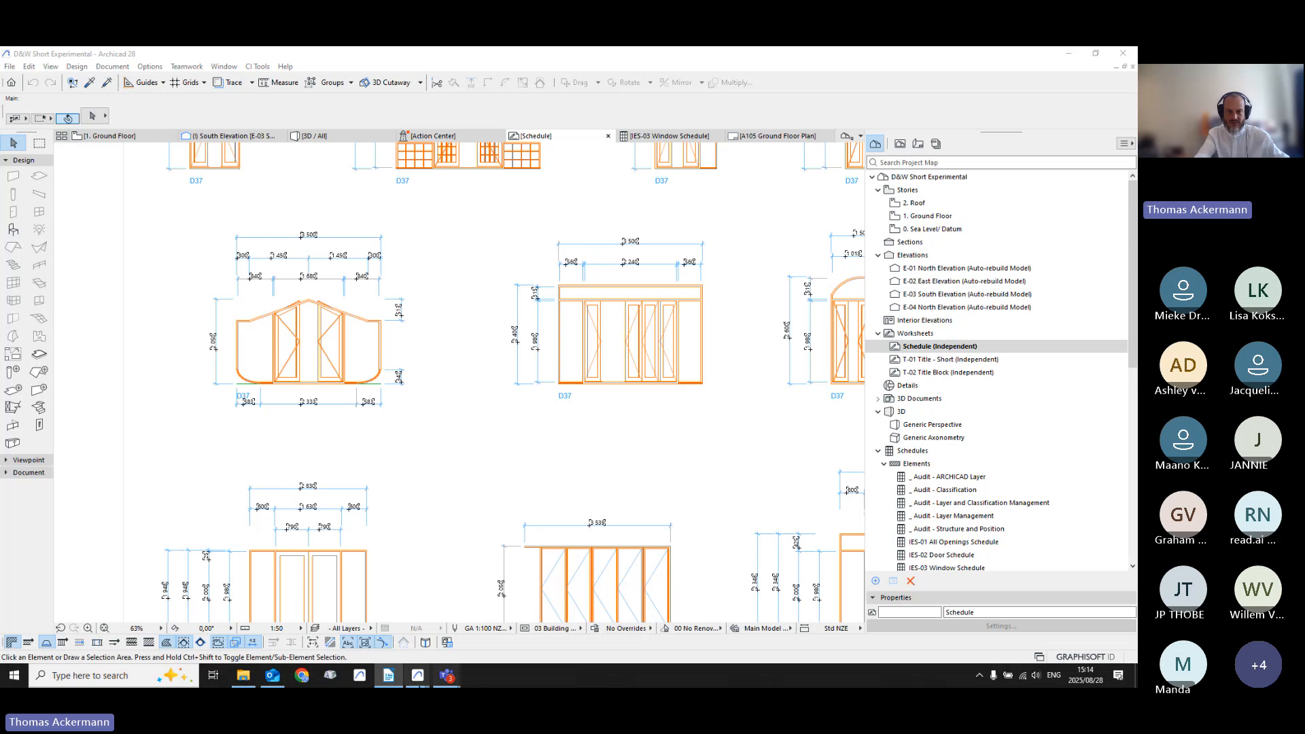
mouse_move(401, 675)
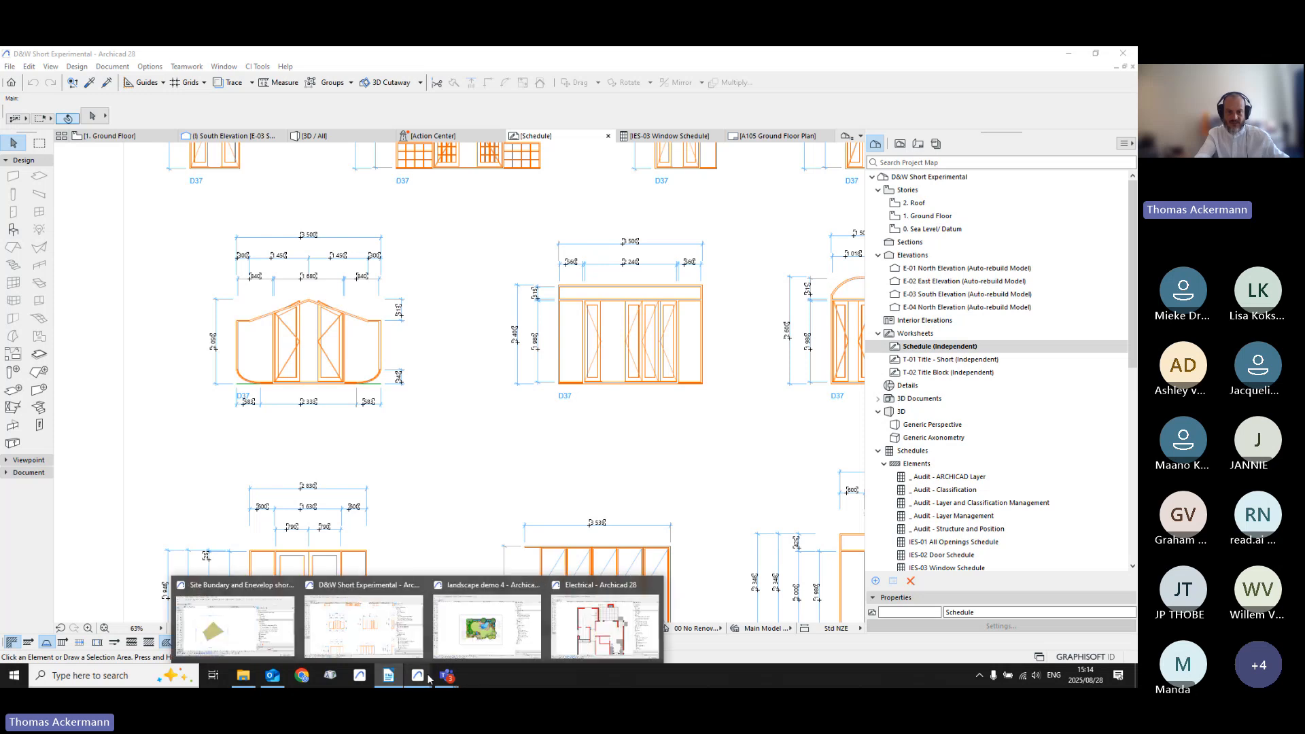
left_click(257, 643)
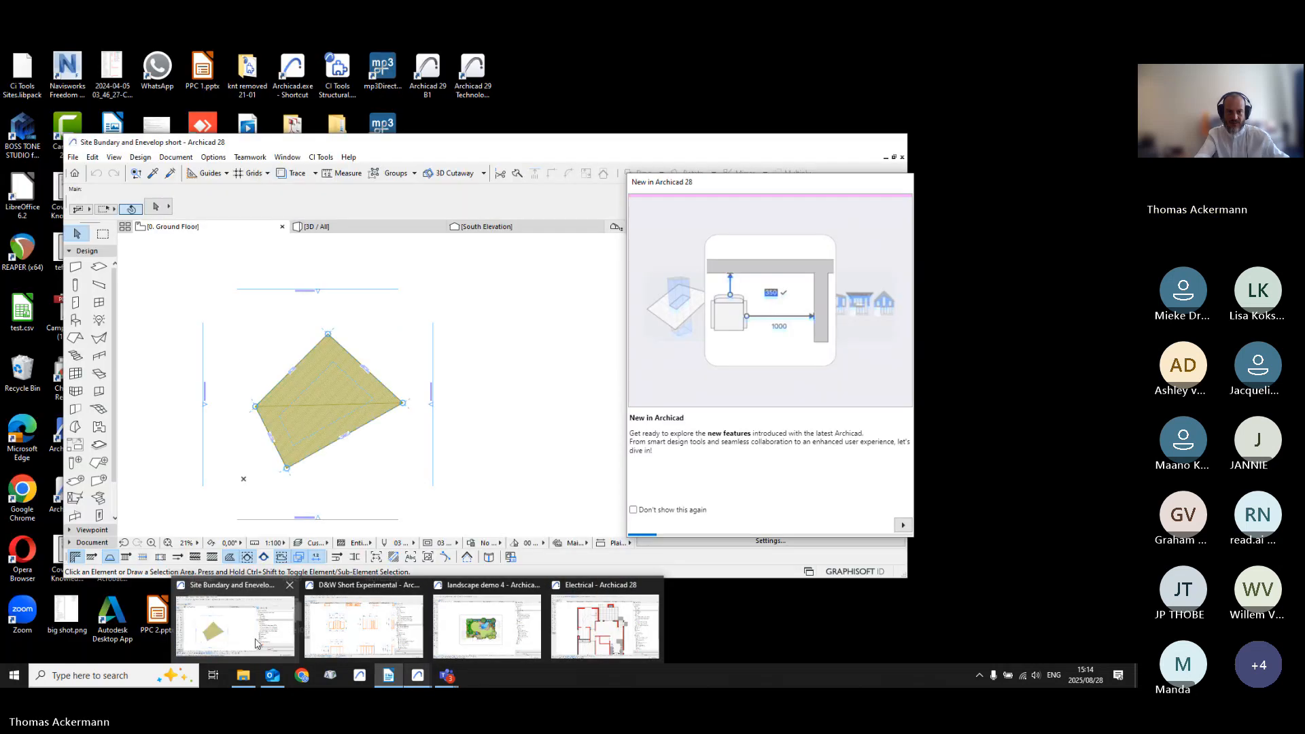
left_click(364, 629)
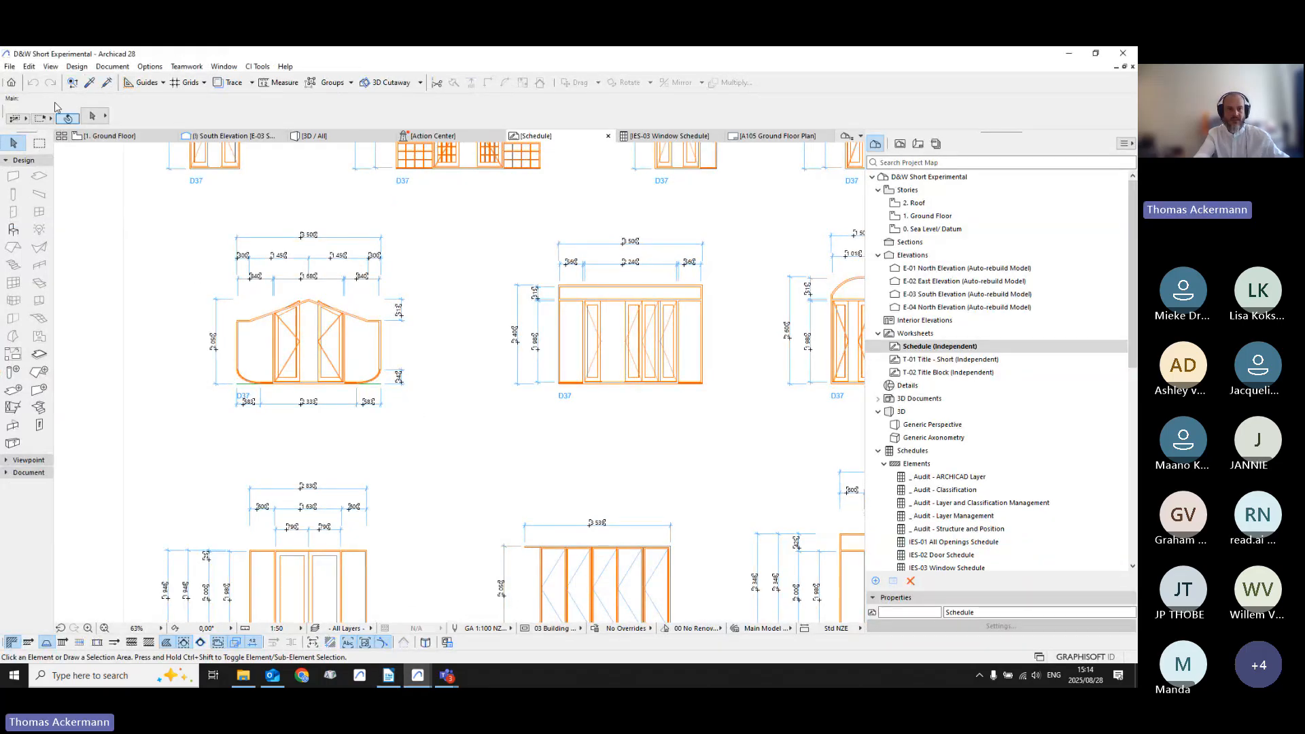
left_click(10, 66)
mouse_move(65, 116)
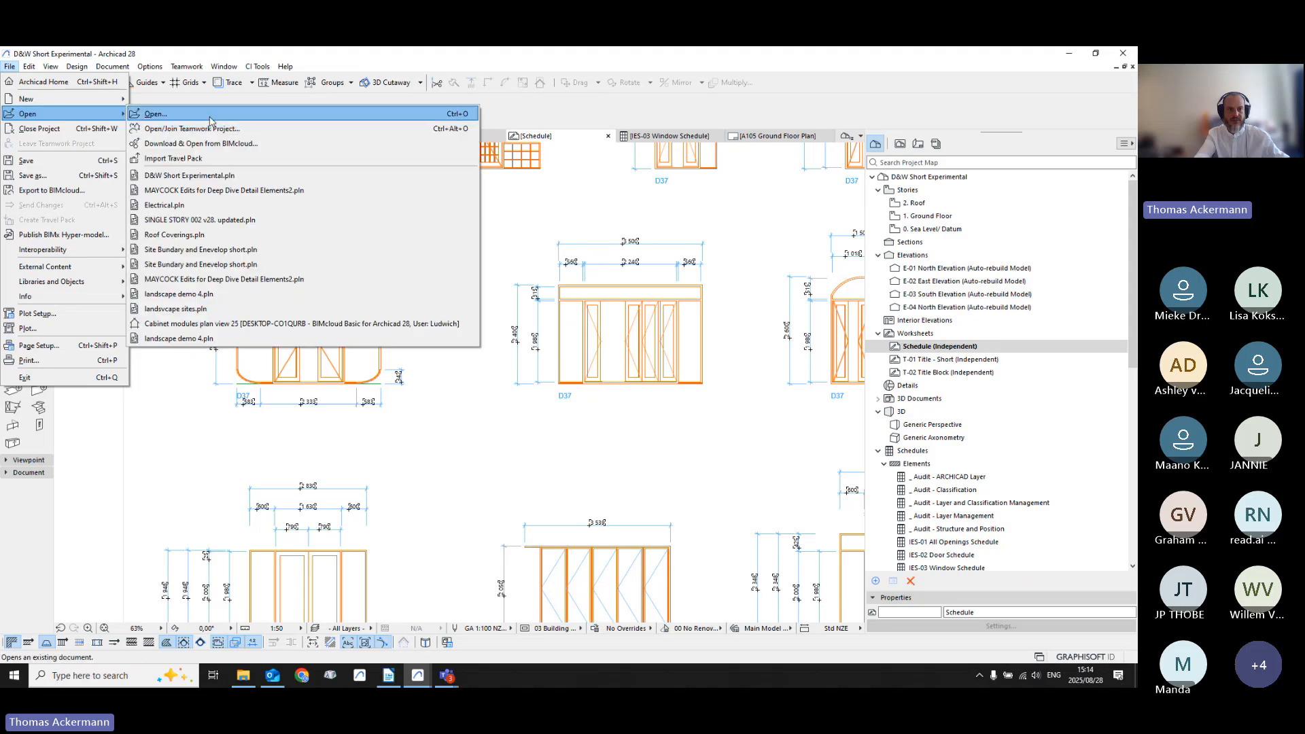
left_click(320, 235)
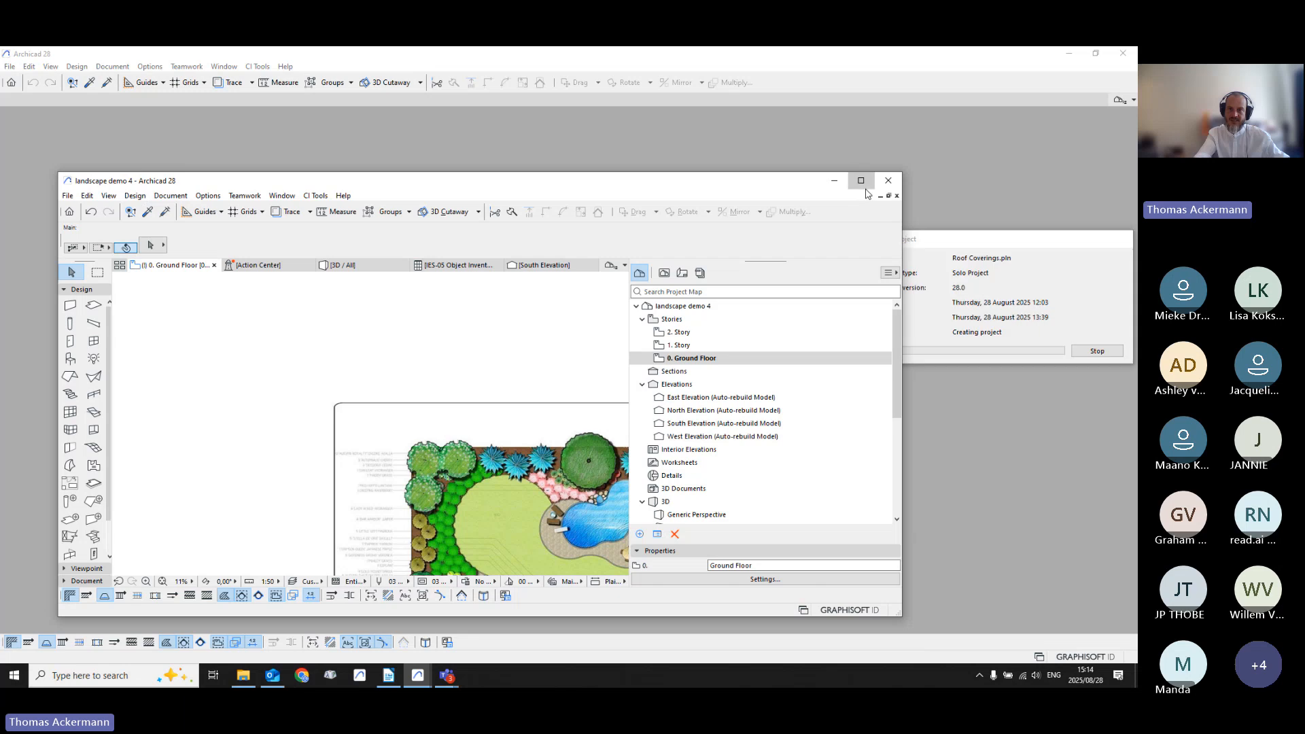
Step: Switch to the landscape demo 4 project at full window size and compare its pasted garden image with the modelled ground floor plan
left_click(861, 180)
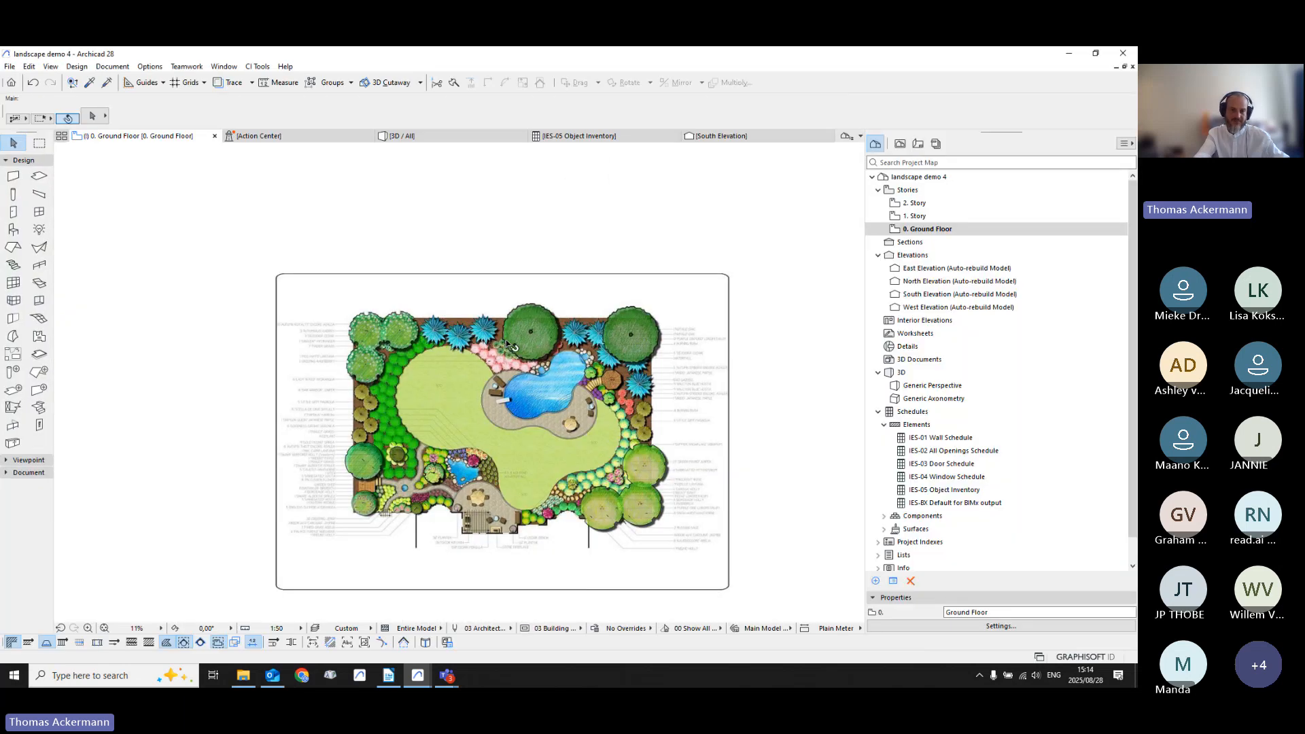
left_click(520, 389)
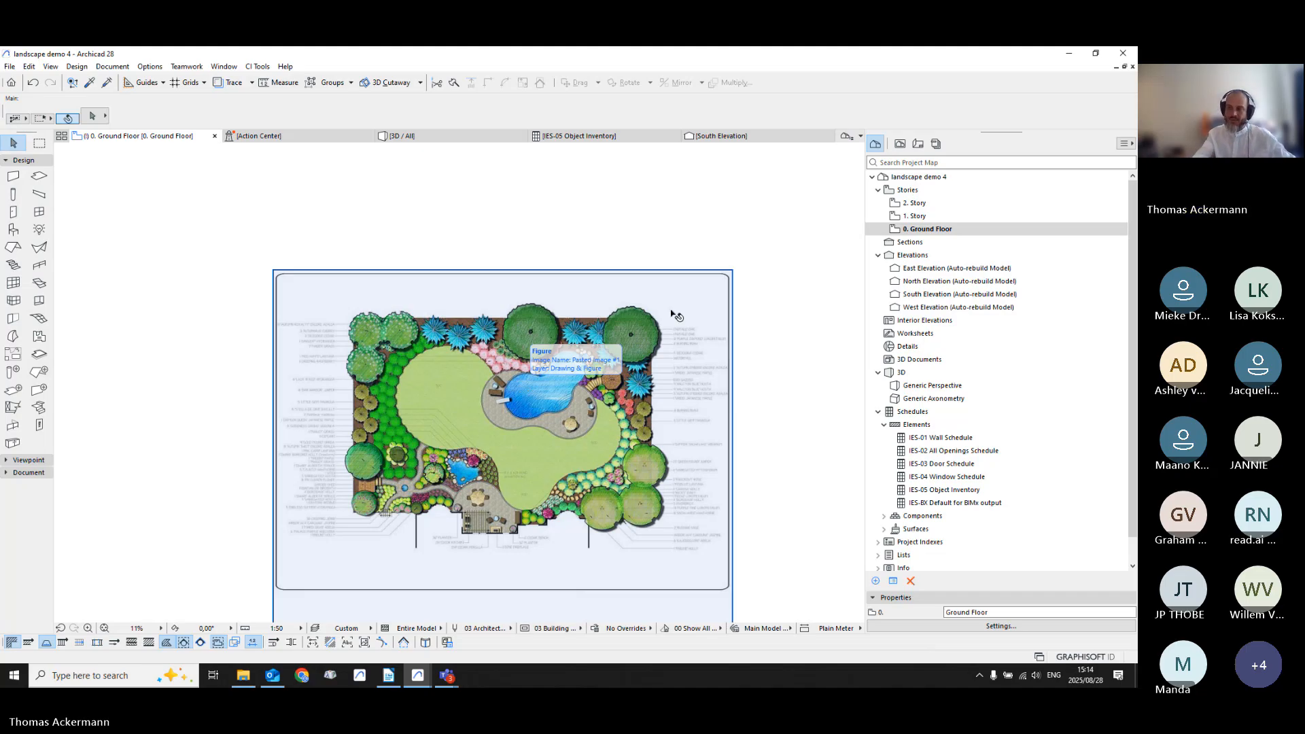
left_click(222, 456)
middle_click_drag(489, 477, 467, 459)
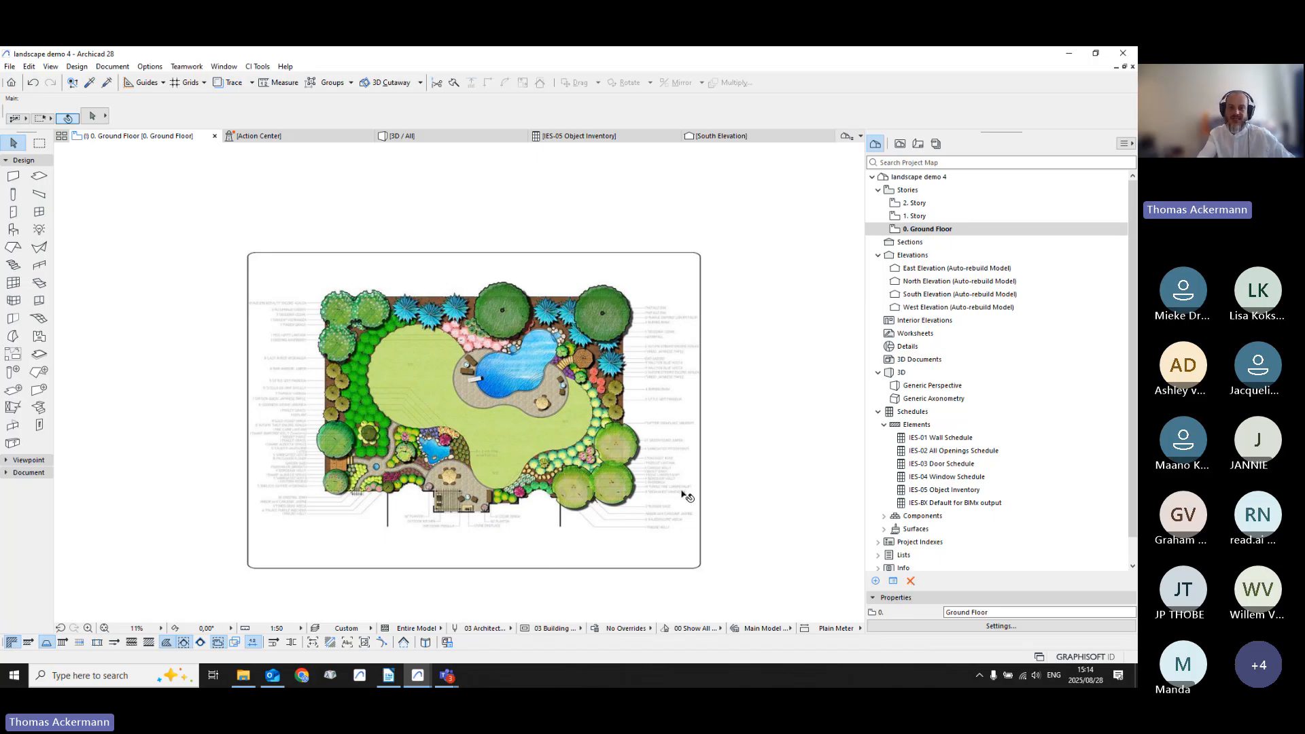
middle_click_drag(720, 505, 213, 510)
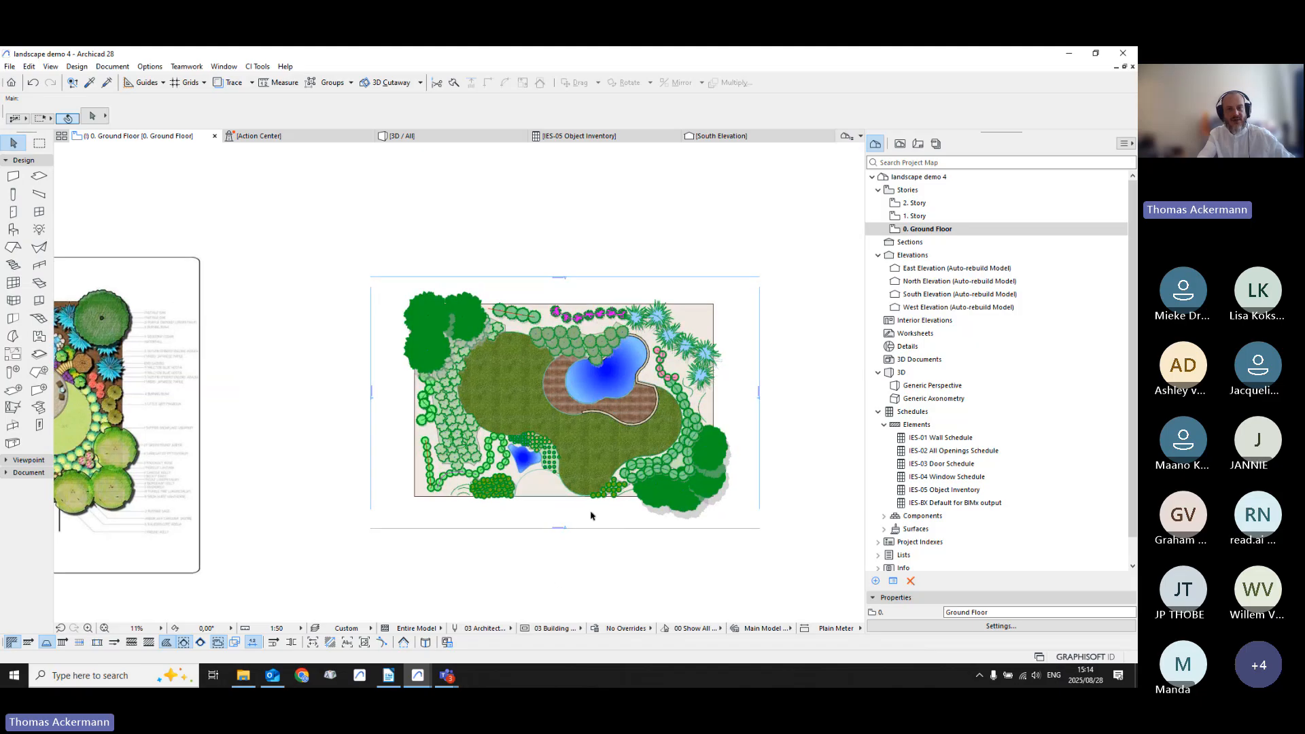
scroll(607, 427, "up", 2)
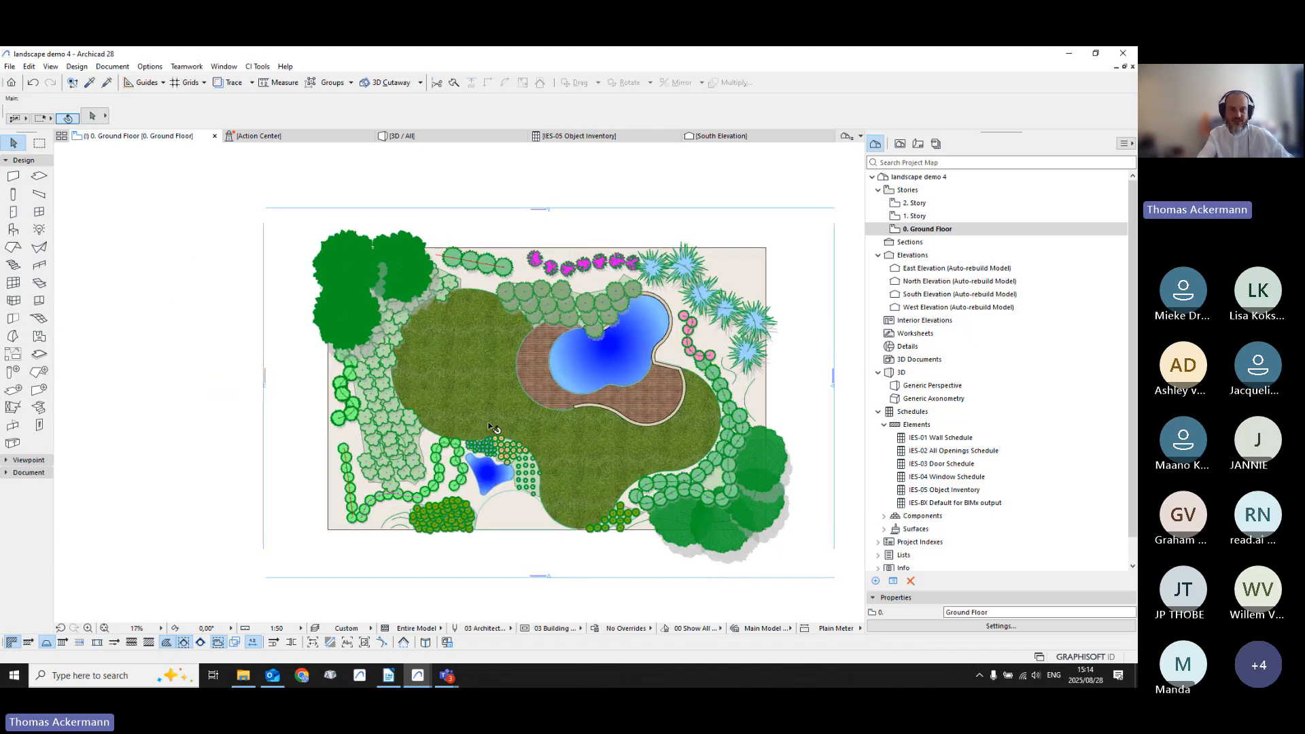
scroll(471, 429, "up", 2)
scroll(516, 422, "down", 1)
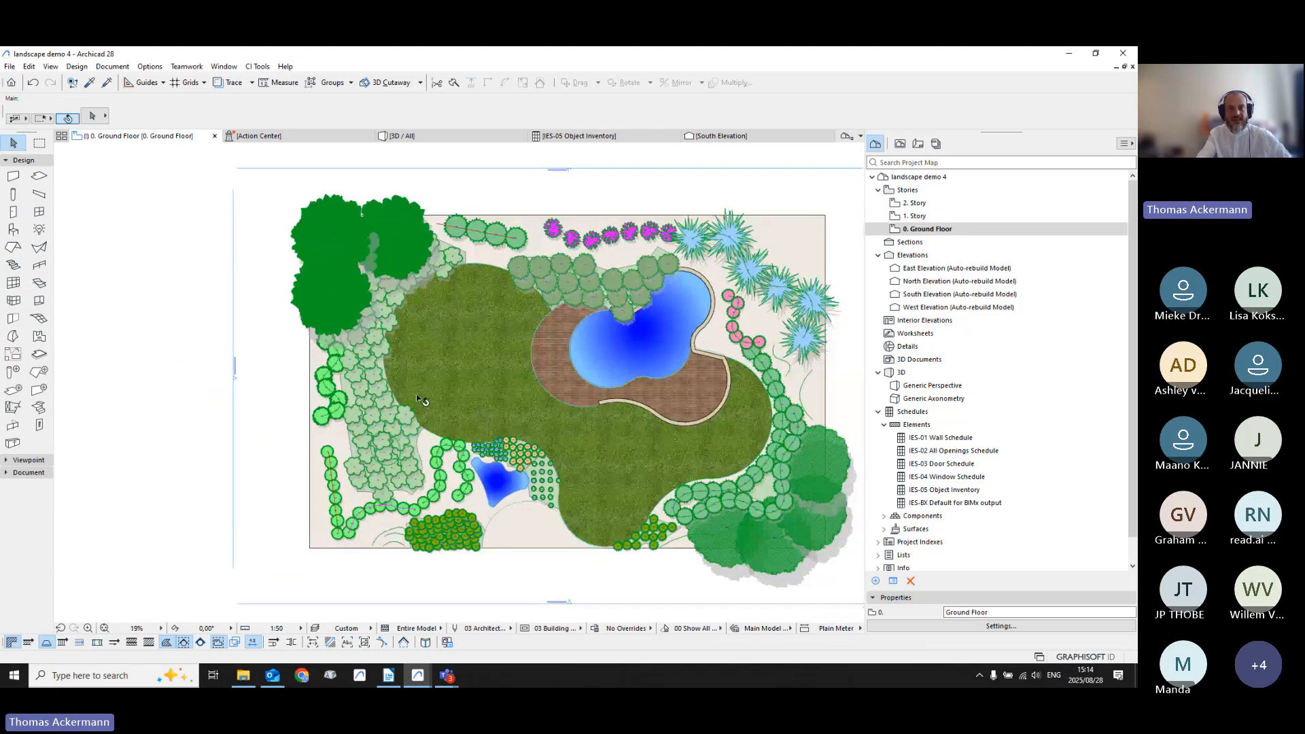
middle_click_drag(418, 399, 370, 419)
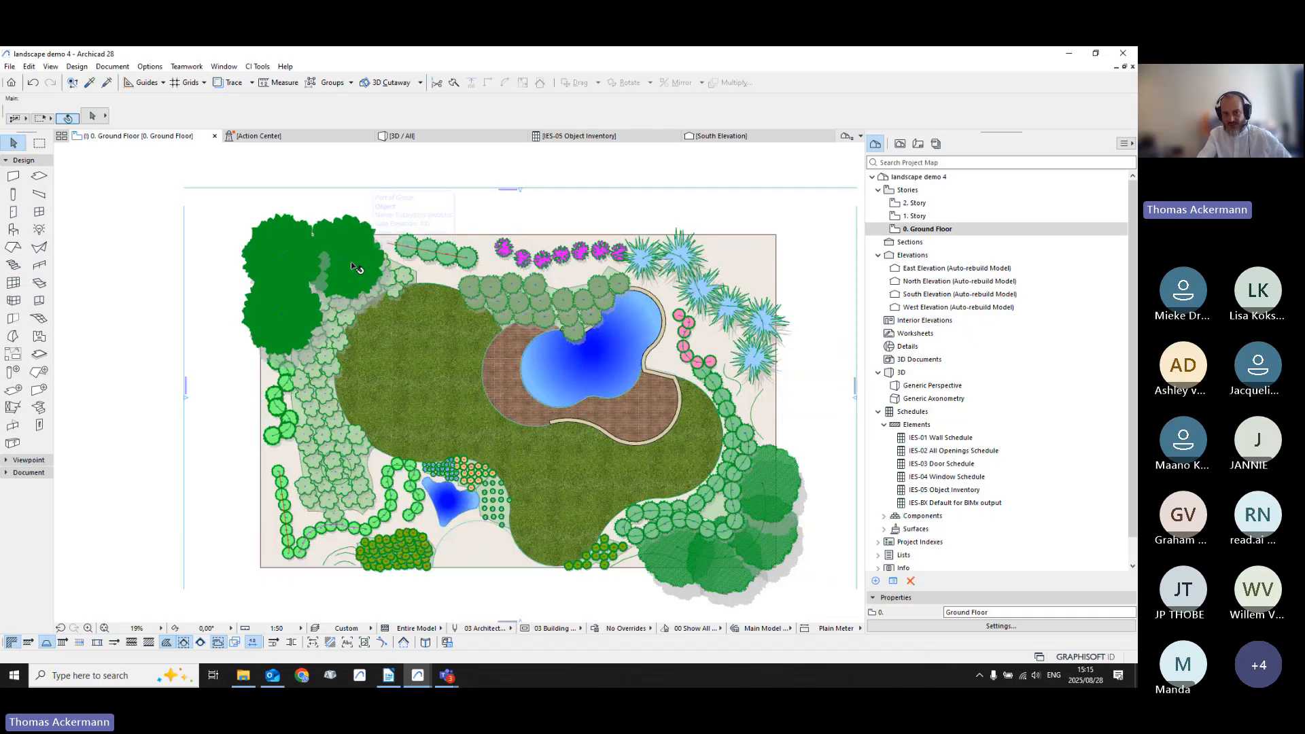
Step: Delete the large corner trees, the plants covering the light green fill and the rows of plants beside it
left_click(374, 294)
key("Delete")
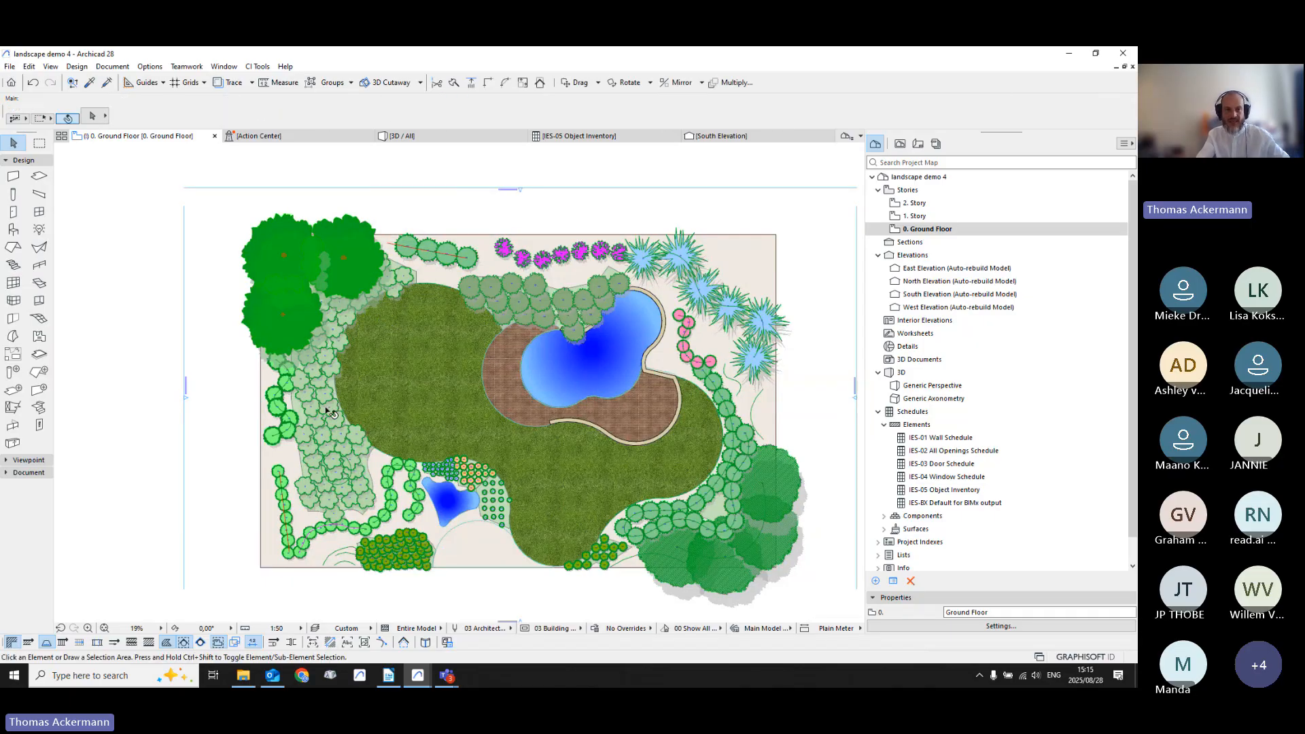
left_click(327, 410)
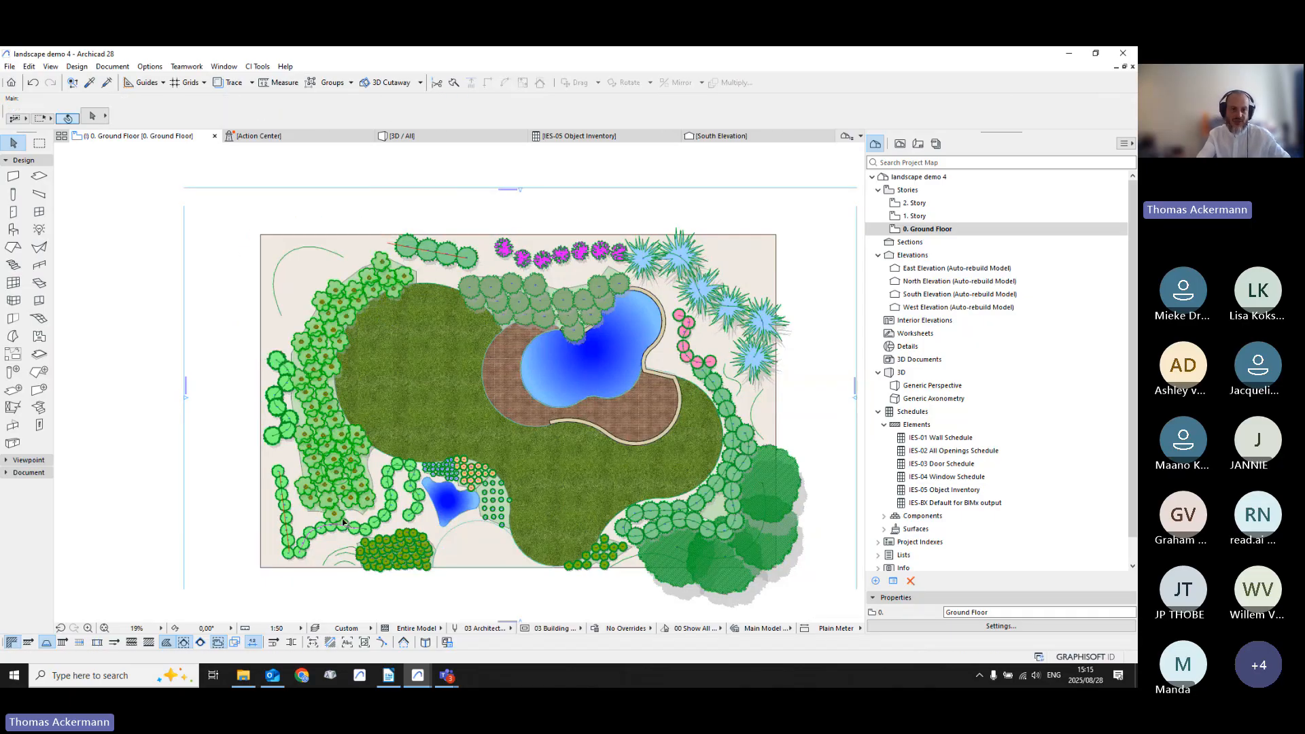
key("Delete")
left_click(281, 443)
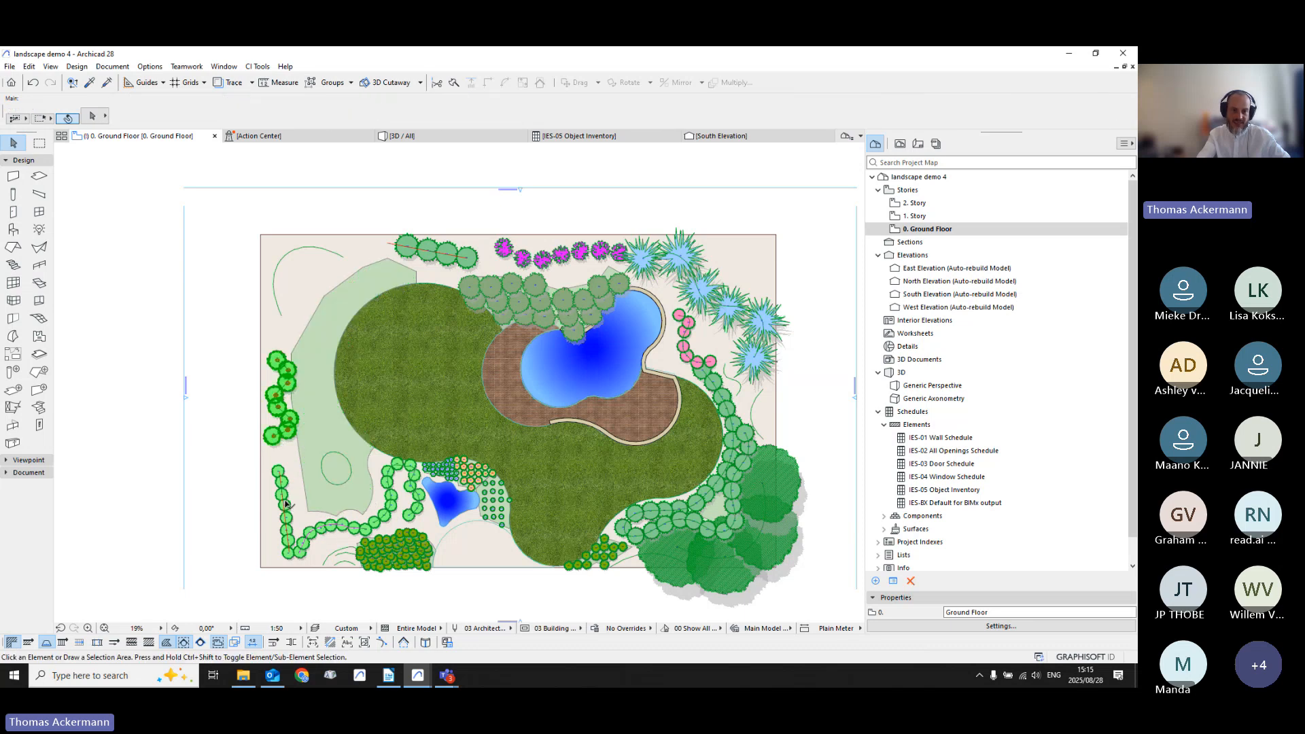
key("Delete")
left_click(286, 501)
key("Delete")
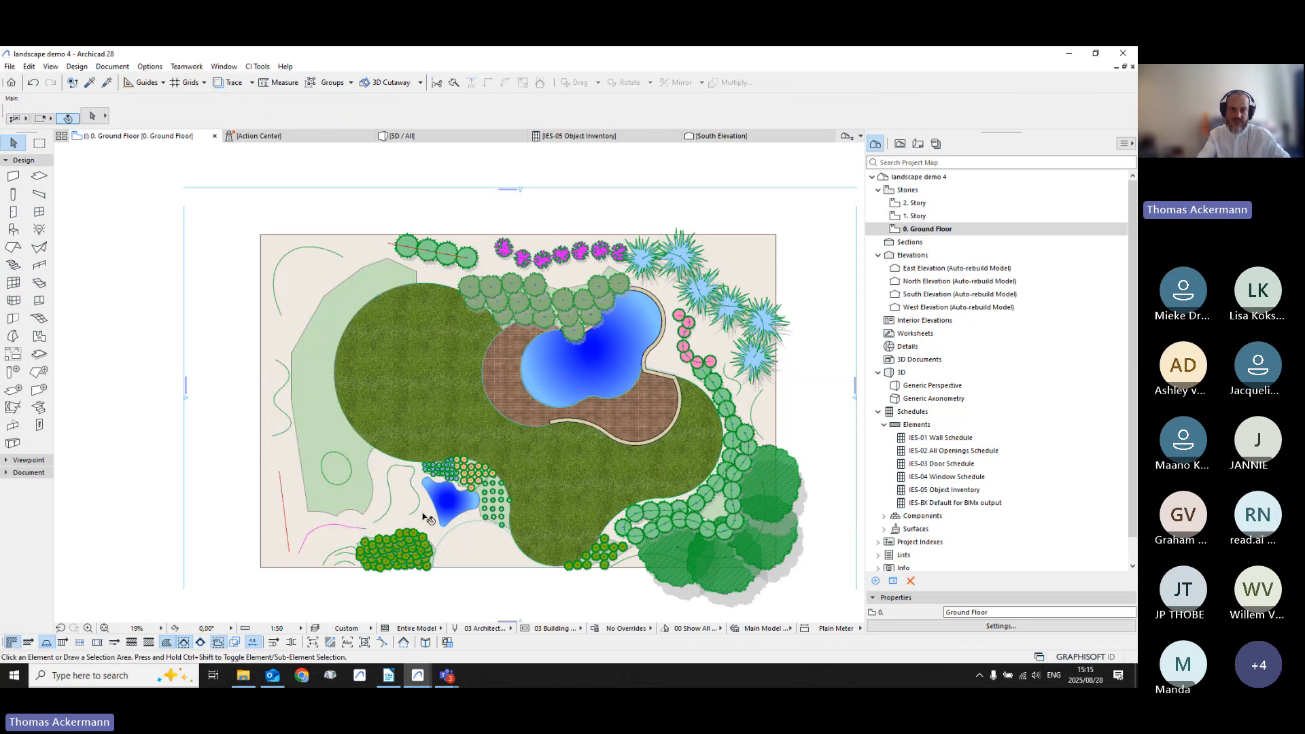
Step: Start Place Plants within Selected Fills on the light green fill beside the lawn and browse the succulent cutout plants
scroll(375, 387, "up", 2)
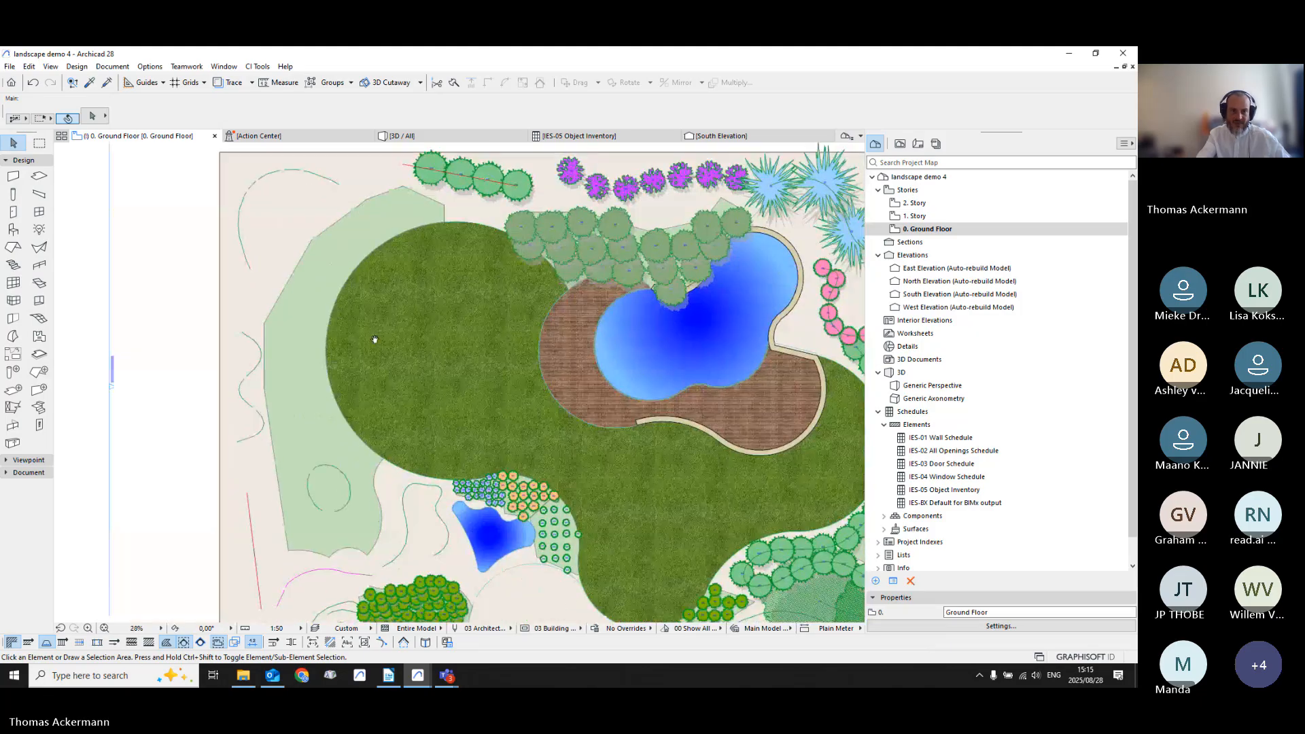
left_click(317, 417)
left_click(250, 66)
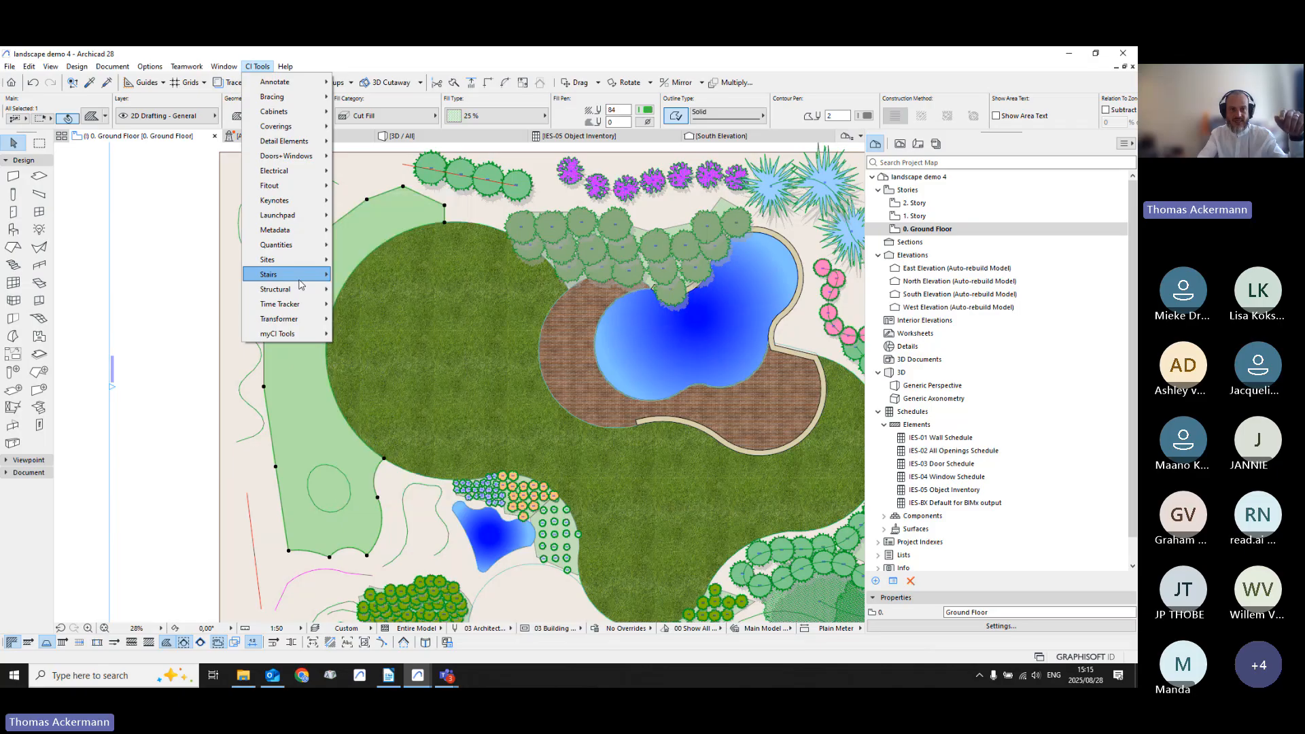
mouse_move(301, 261)
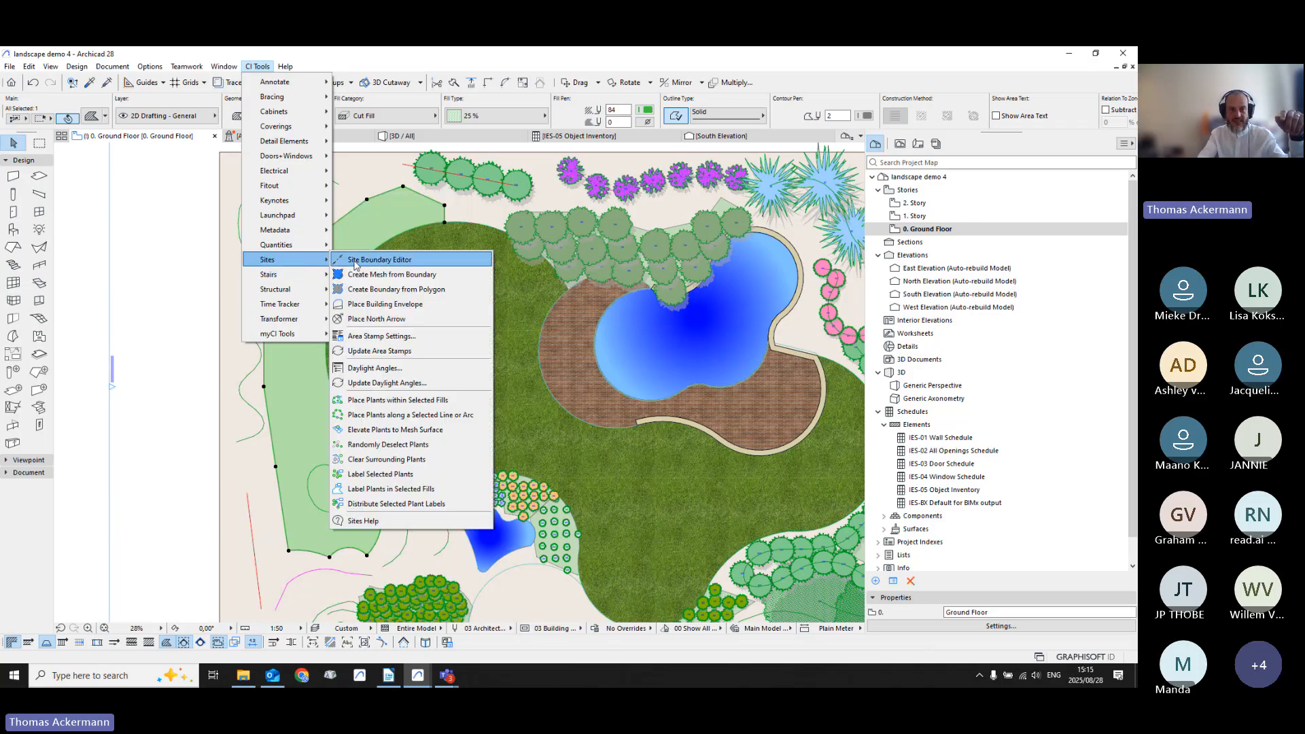
left_click(424, 401)
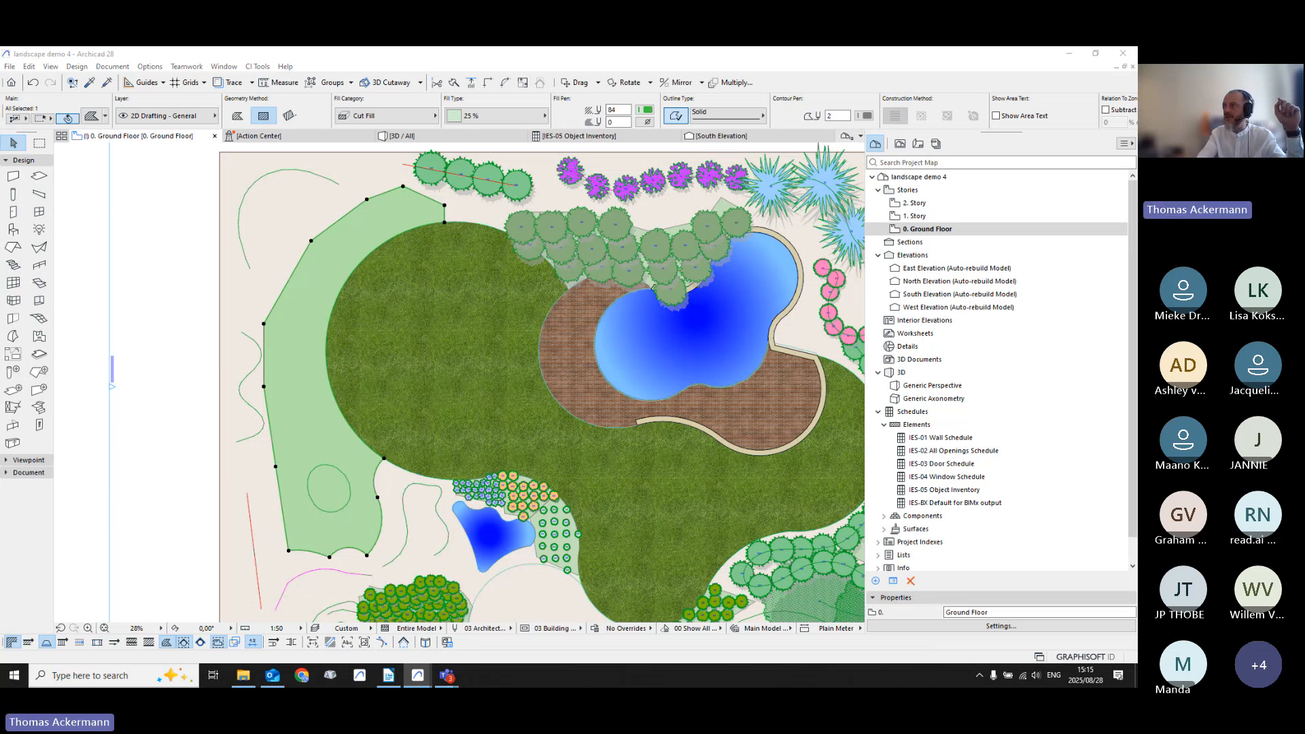
left_click_drag(1137, 136, 374, 56)
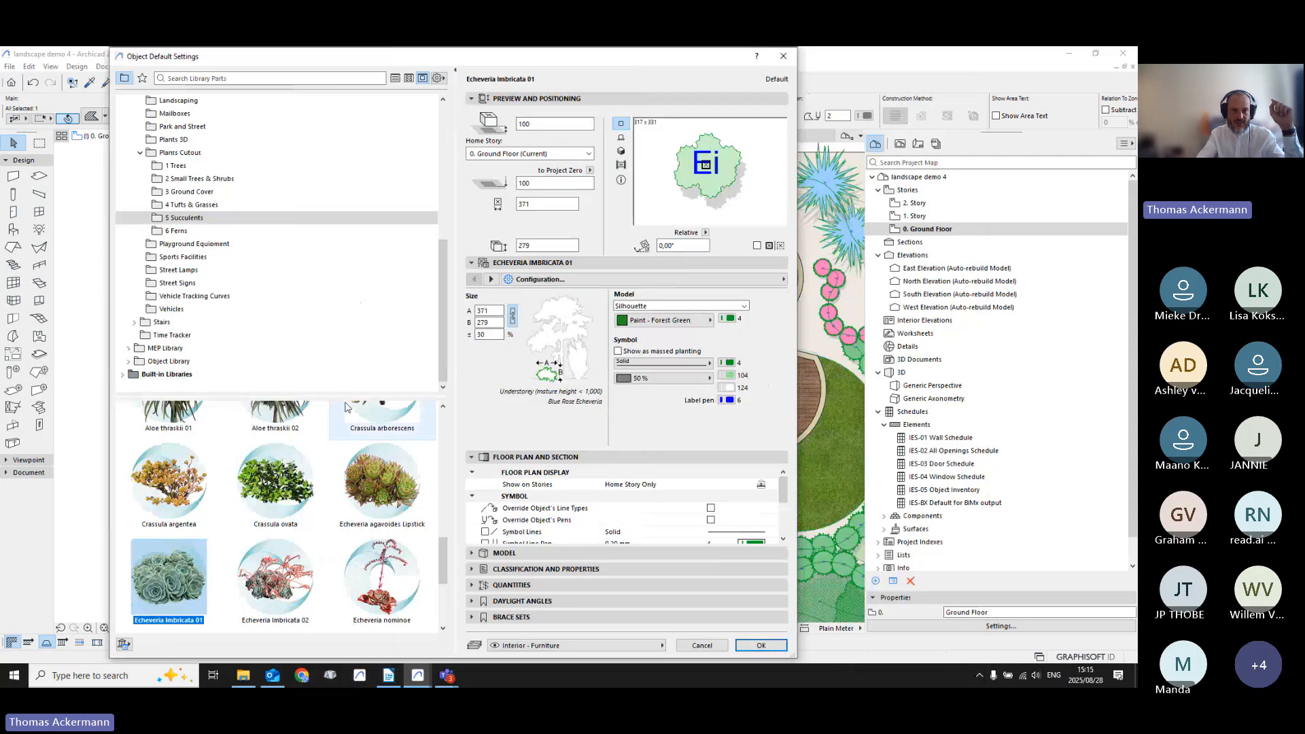
left_click_drag(342, 395, 346, 197)
scroll(367, 386, "up", 5)
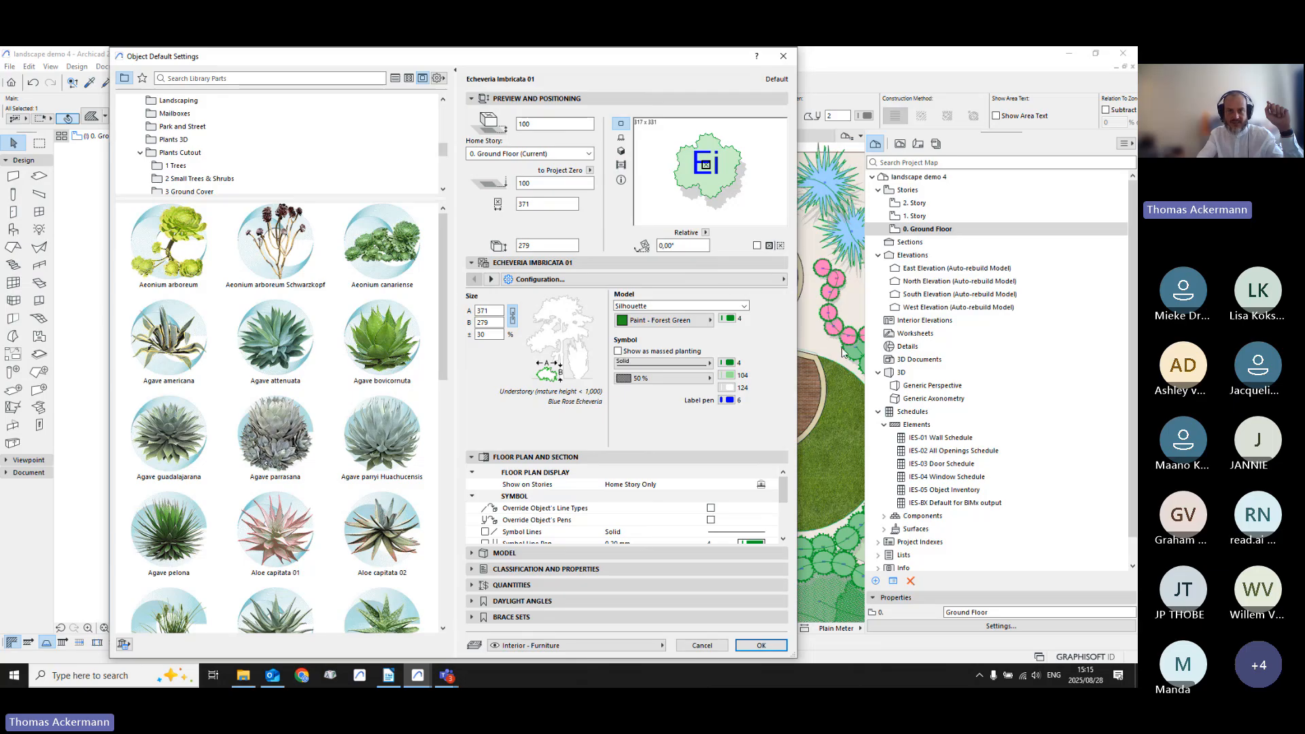
Step: Set the Echeveria Imbricata 01 plant's dimension A to 500 with proportional sizing and accept the object settings
left_click(511, 316)
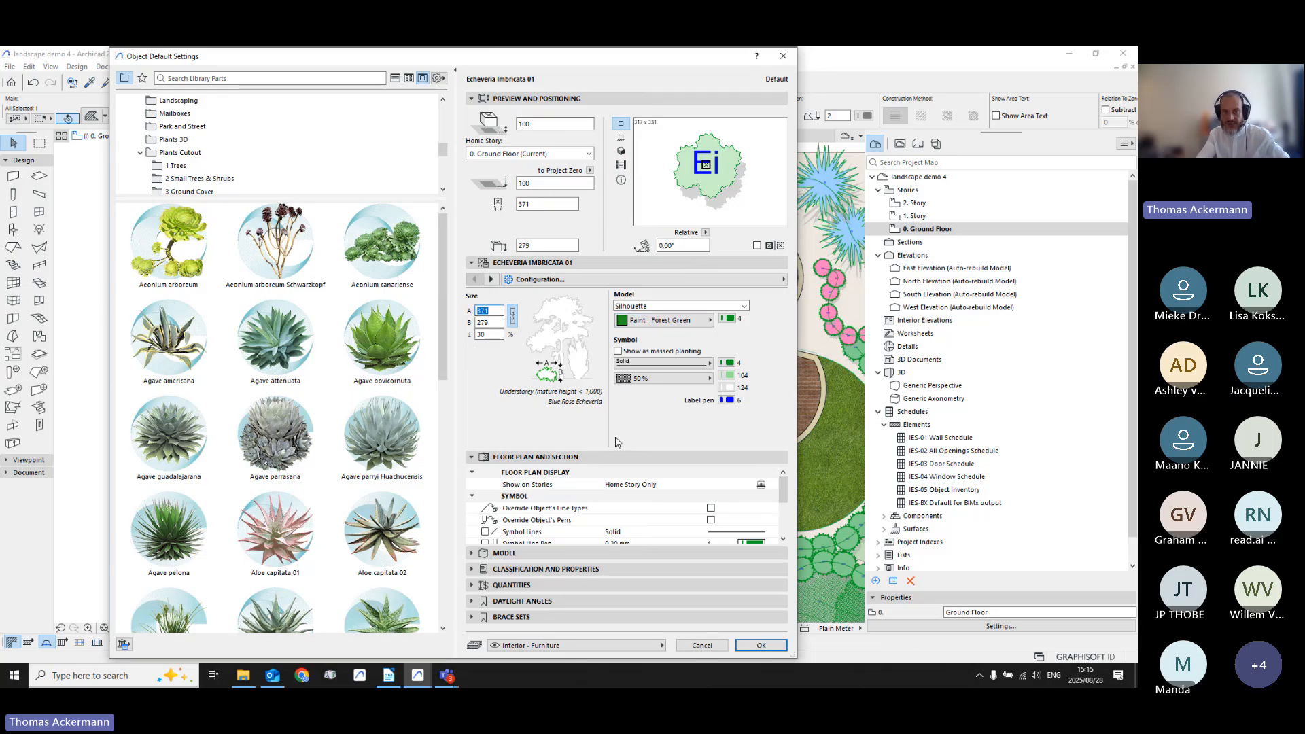
key("Tab")
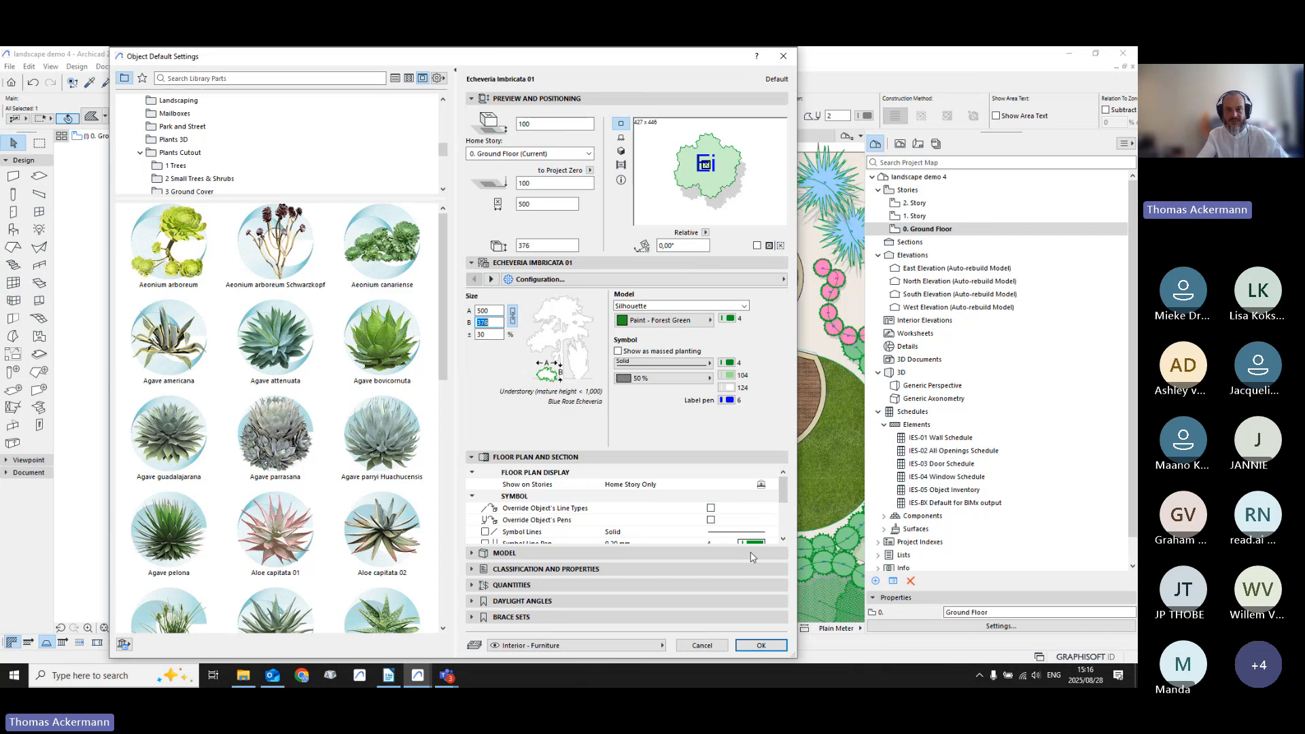
left_click(761, 646)
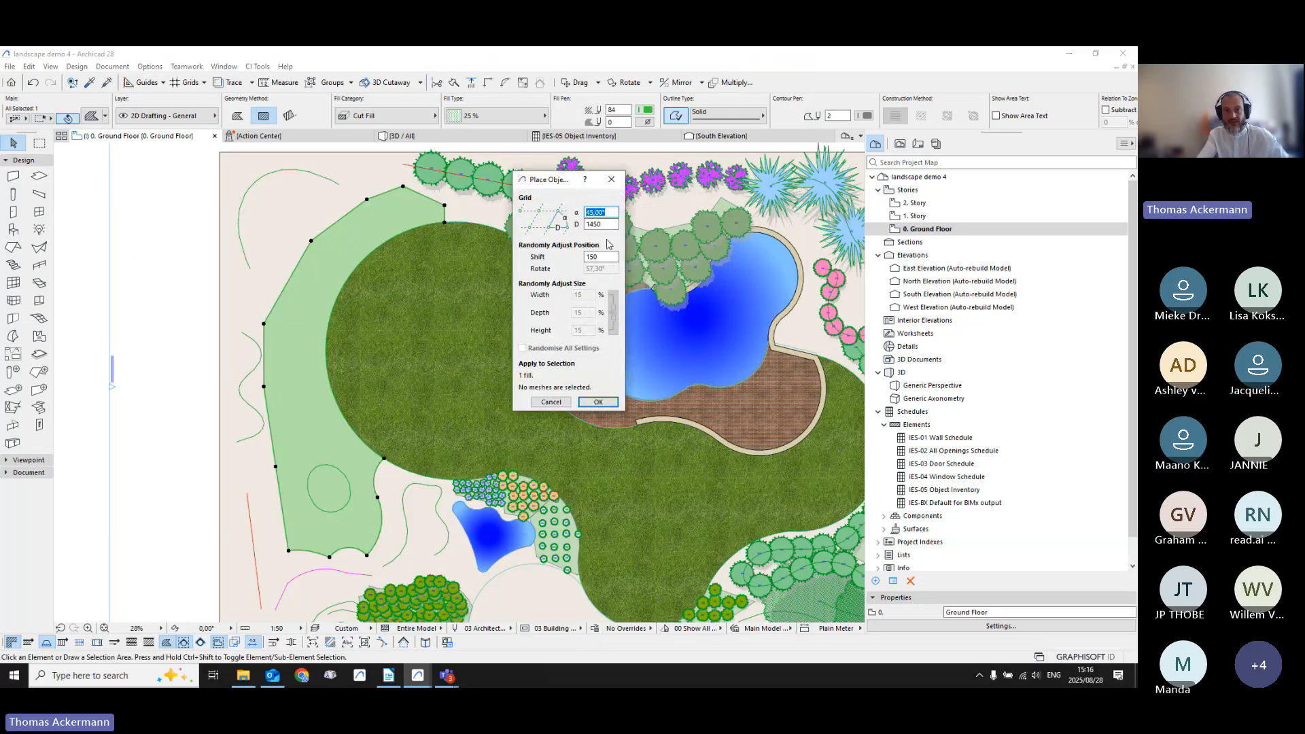
Step: Fill the light green area beside the lawn with the Echeveria plants at a grid distance of 450
key("Tab")
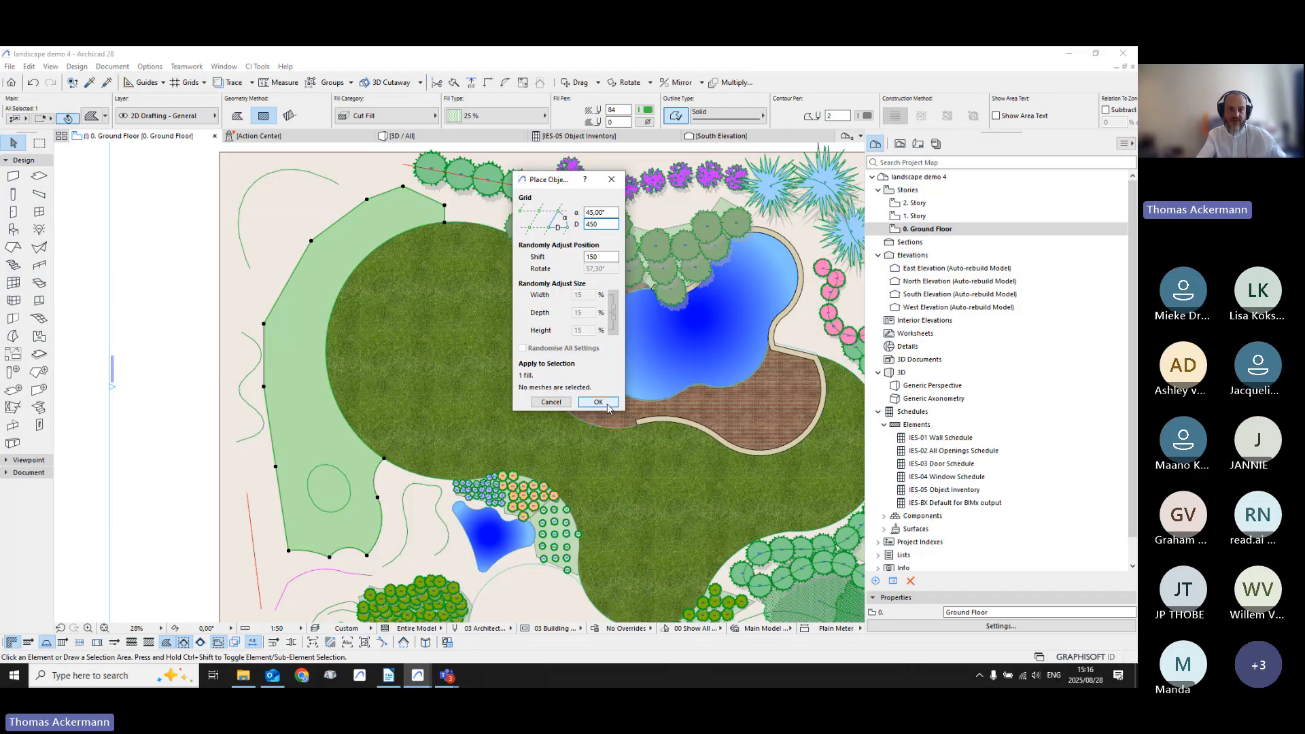
left_click(599, 403)
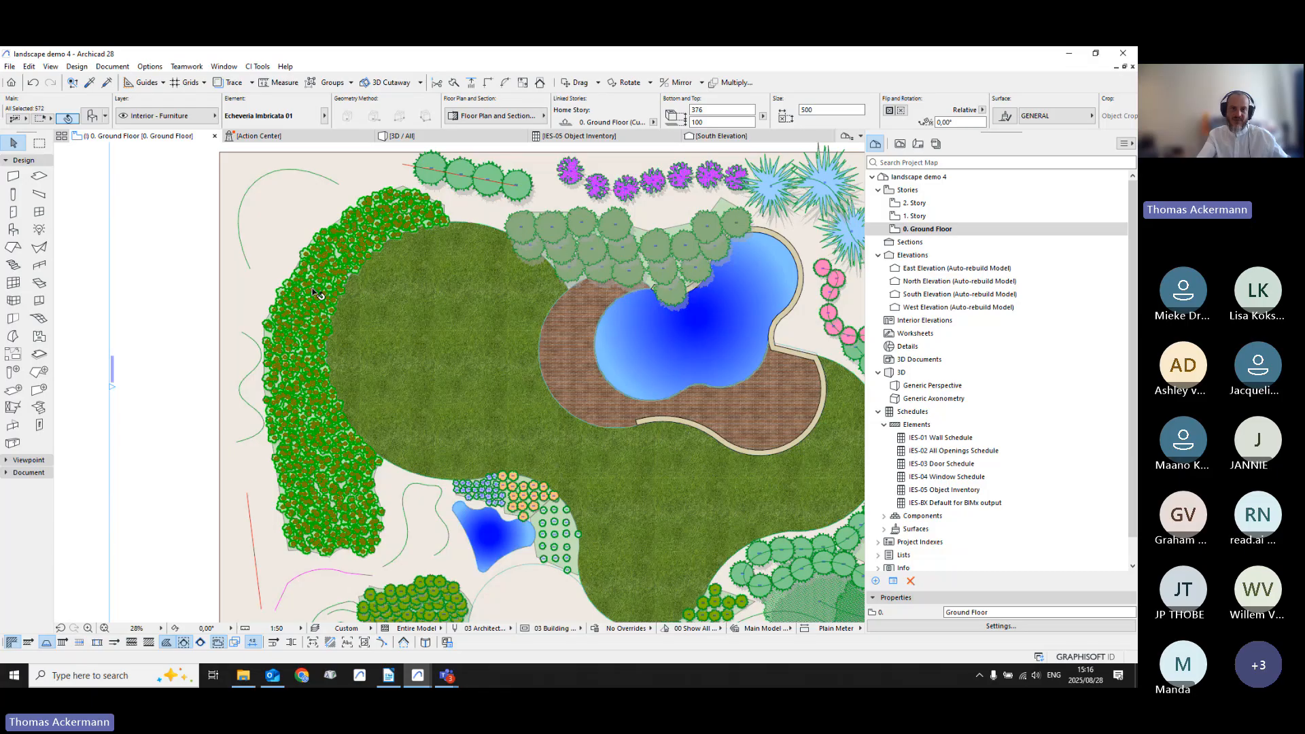
scroll(314, 292, "up", 3)
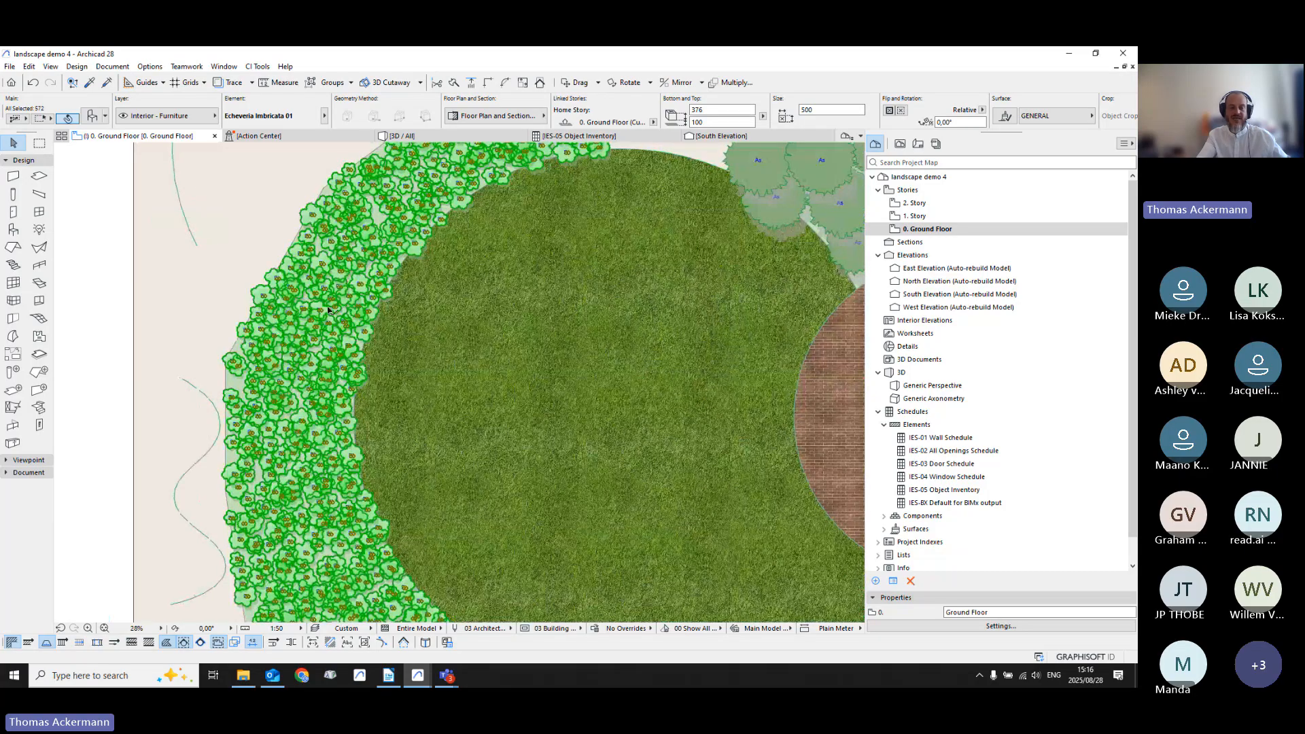
scroll(334, 348, "down", 3)
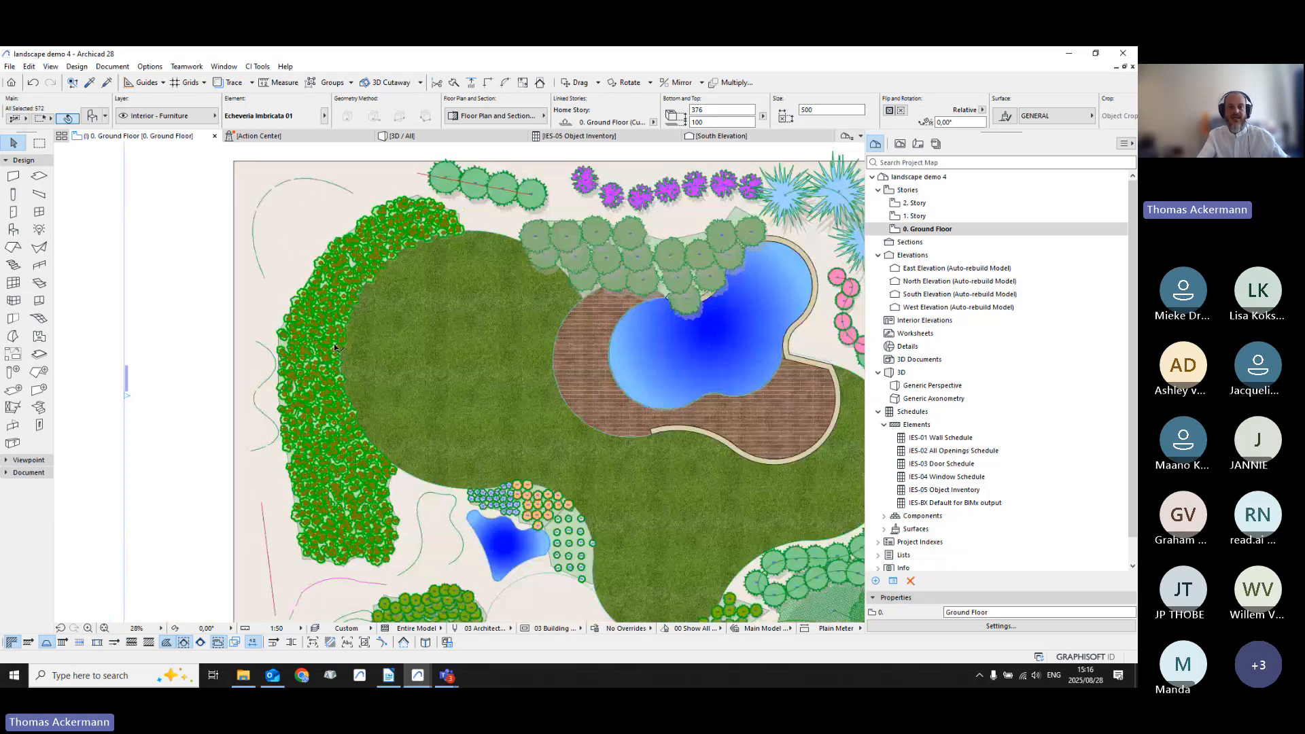
left_click(268, 284)
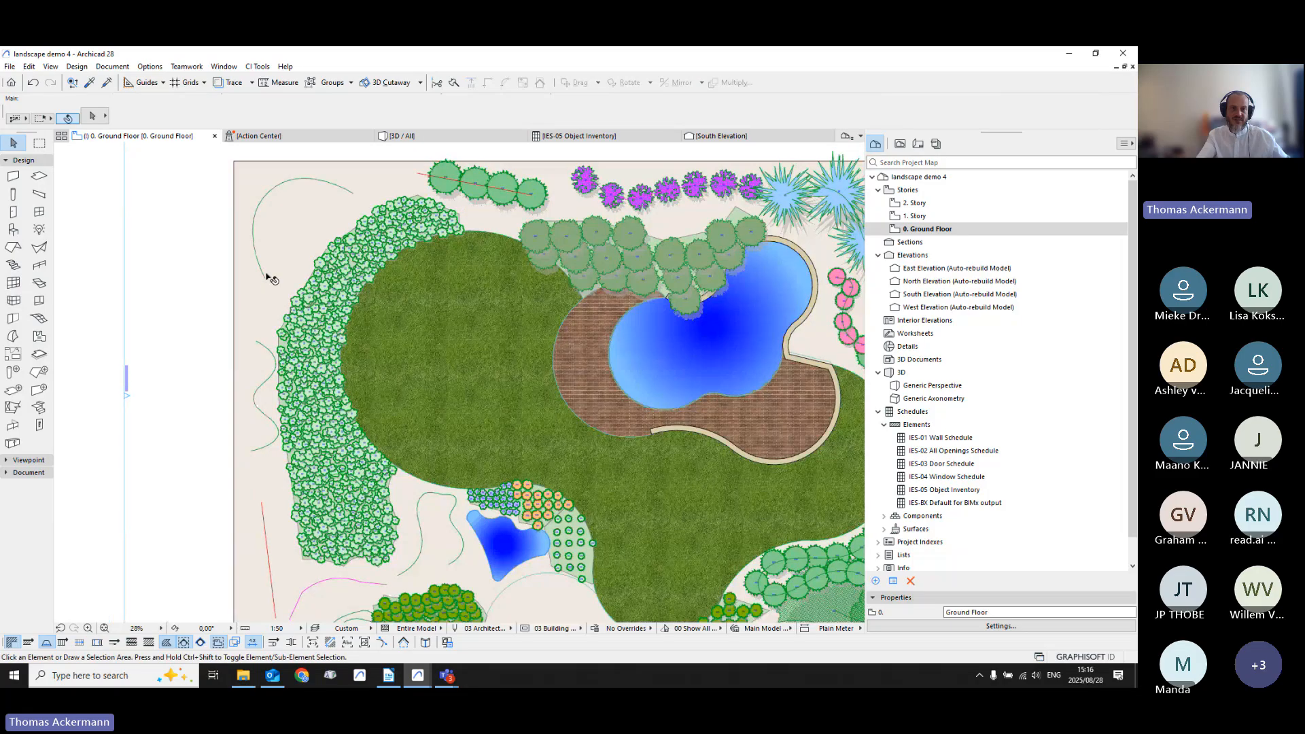
Step: Start Place Plants along a Selected Line or Arc on the spline at the garden corner with the favorite 19 Trees Top Left
left_click(265, 282)
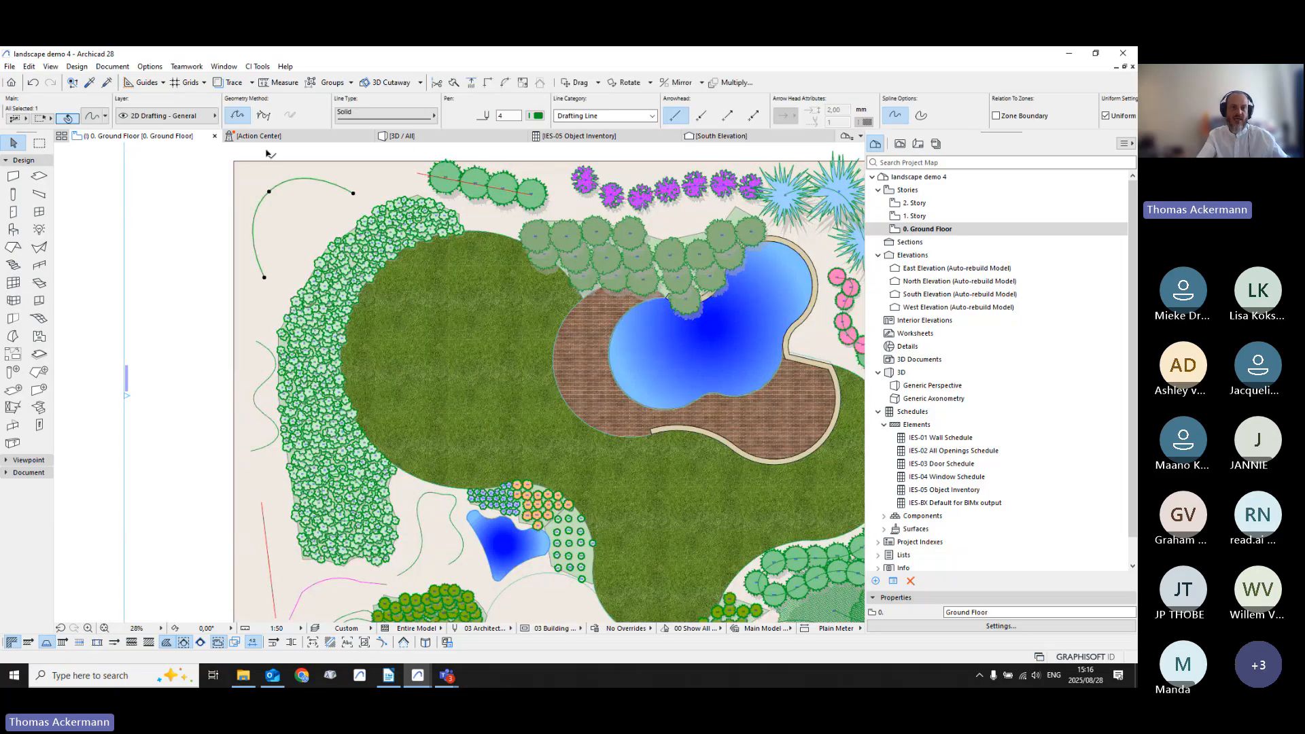
left_click(257, 66)
mouse_move(272, 260)
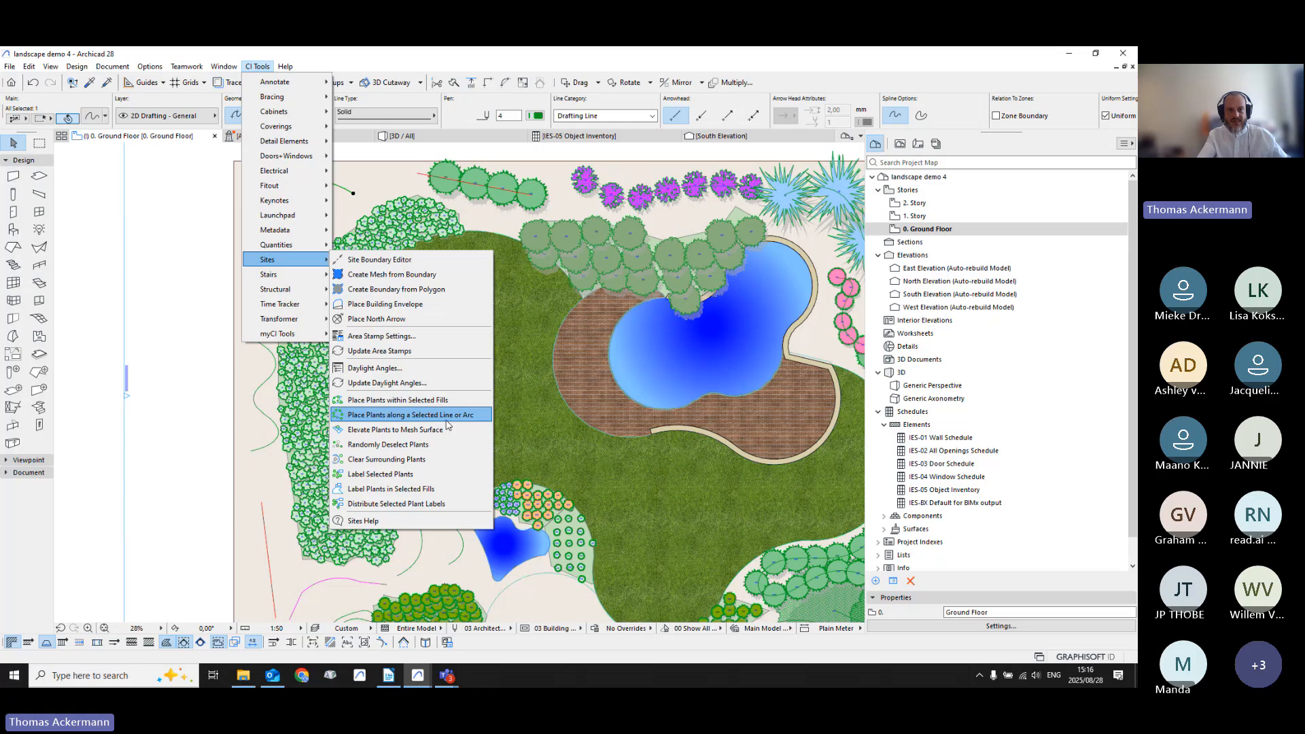
left_click(416, 416)
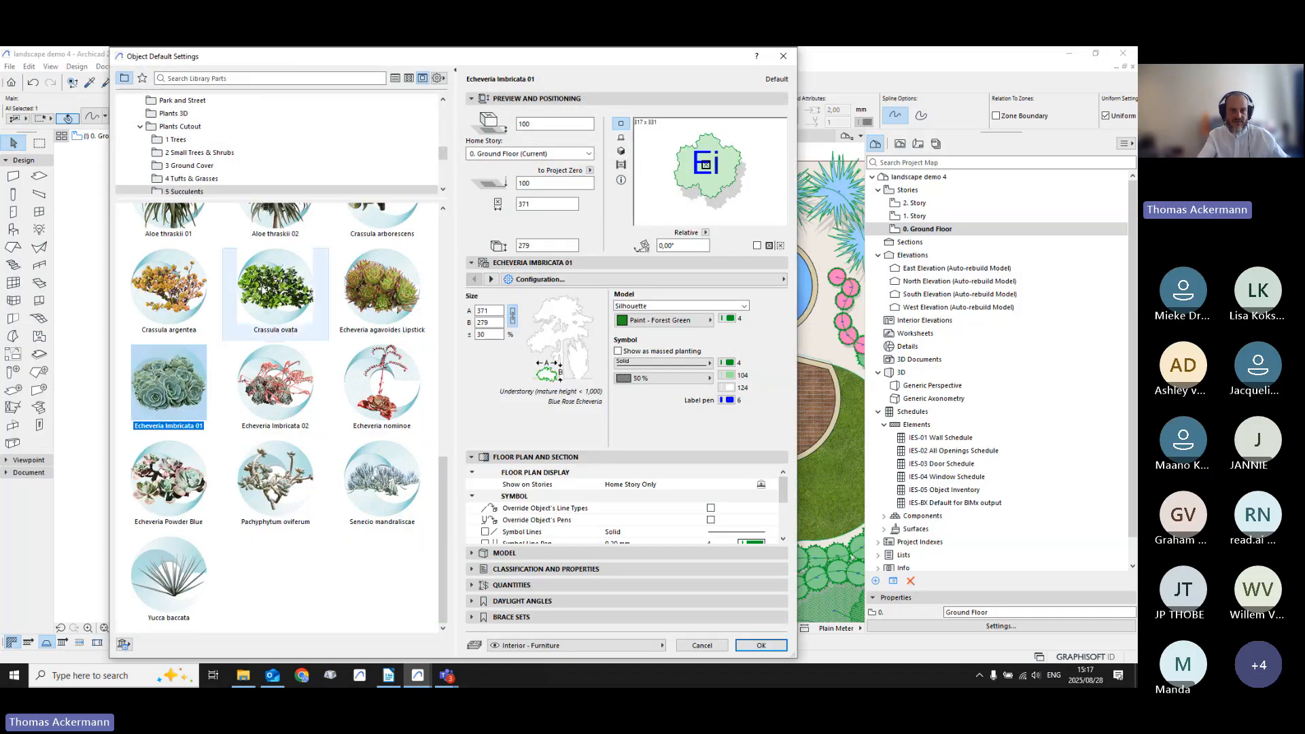
scroll(275, 293, "up", 5)
left_click(143, 79)
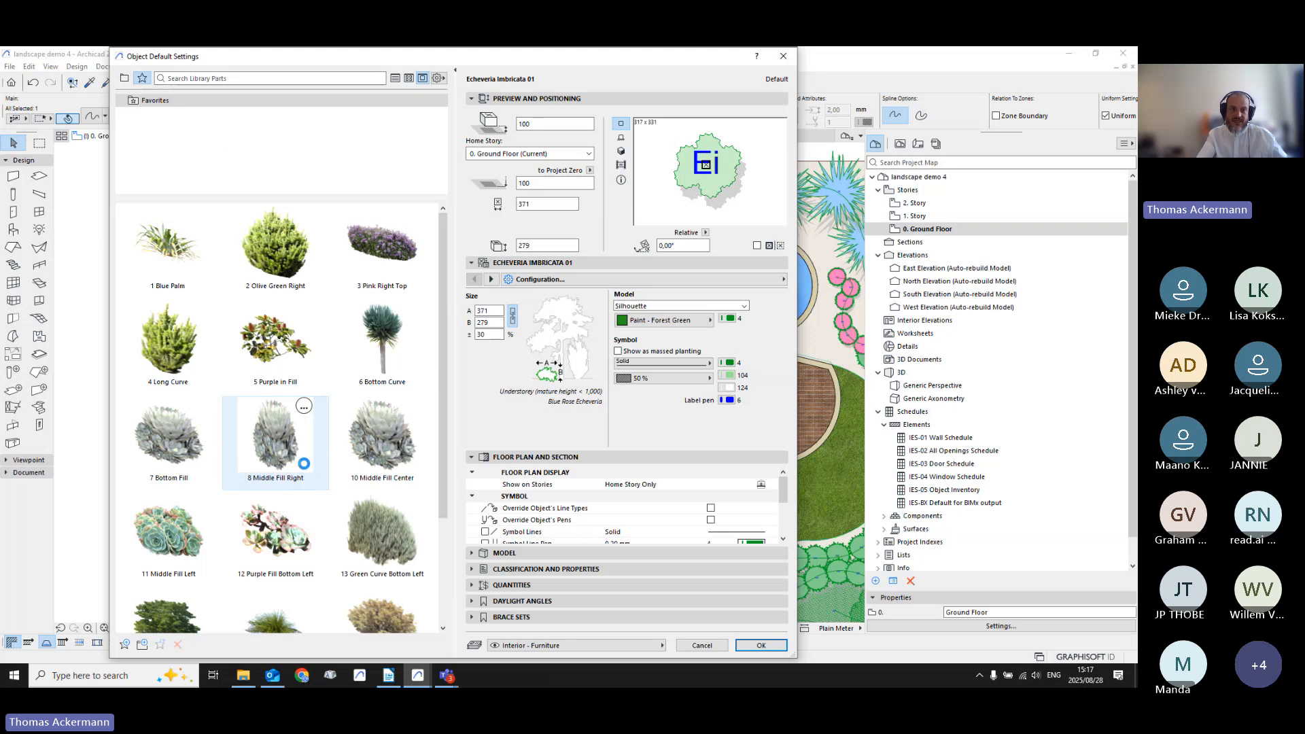
scroll(408, 449, "down", 3)
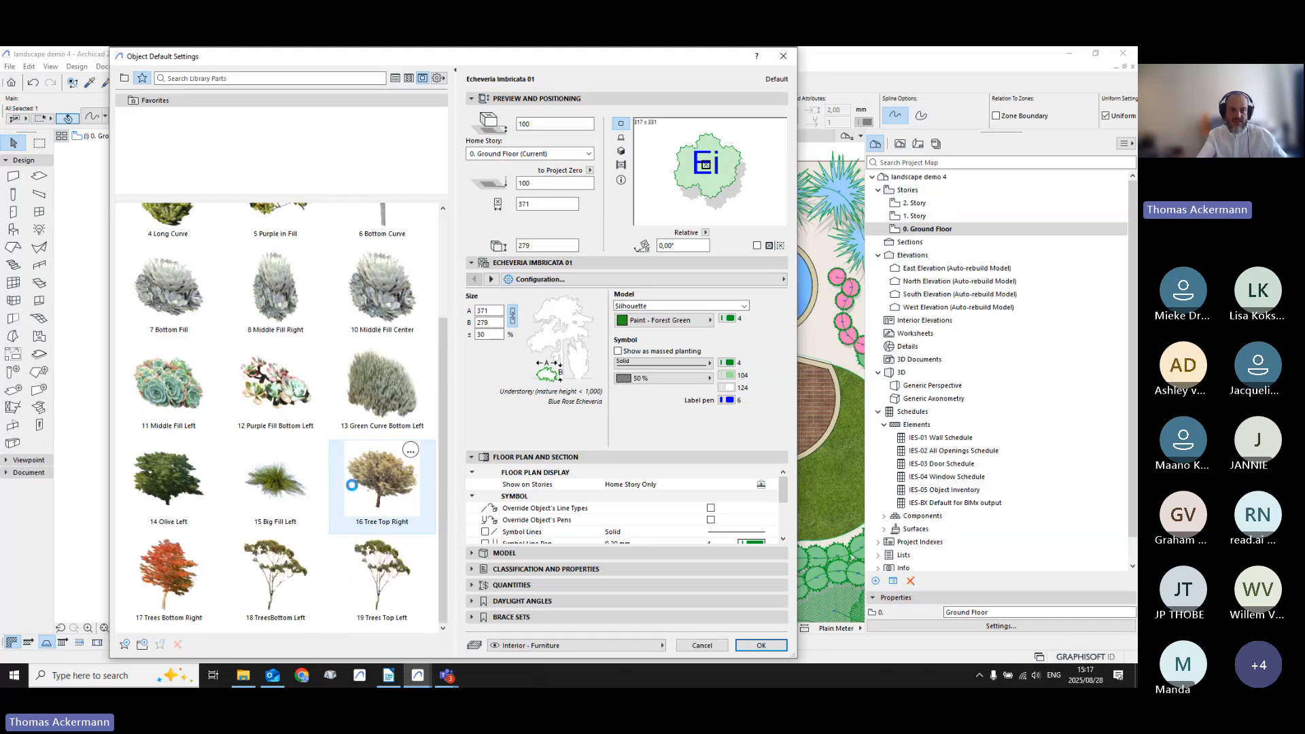
left_click(381, 574)
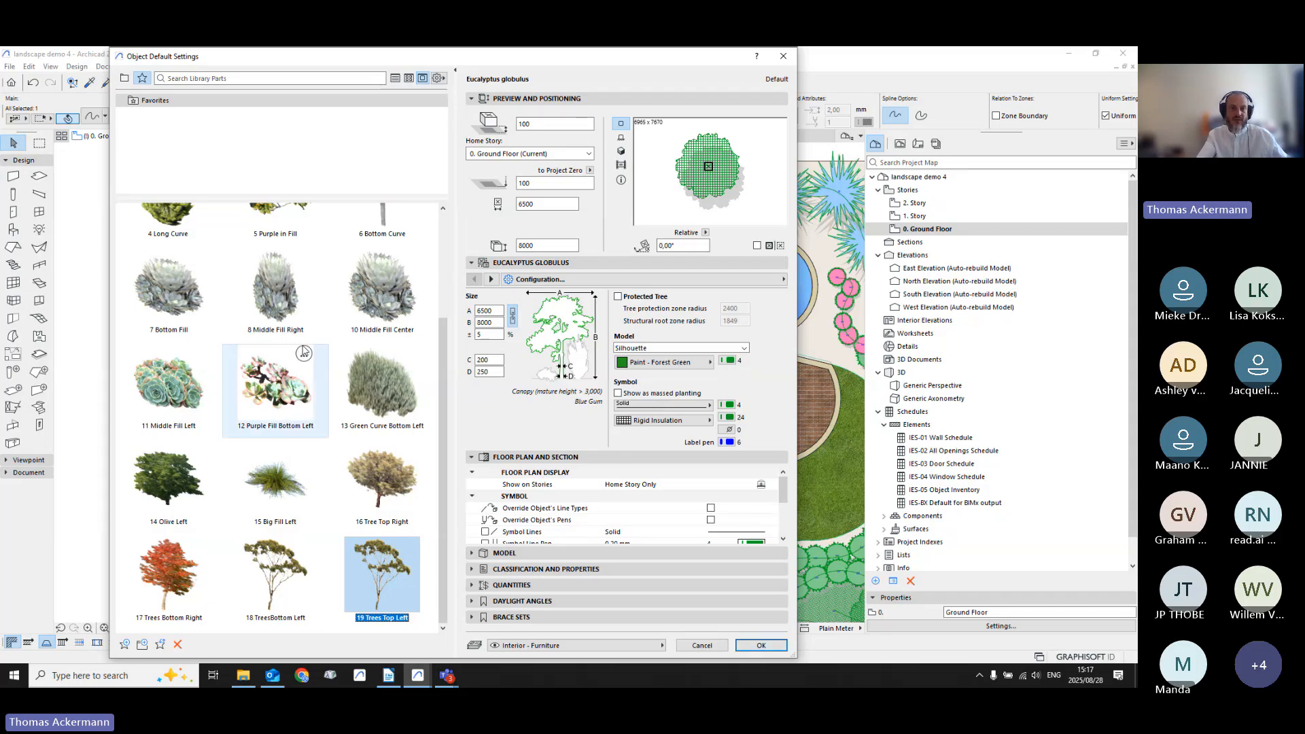
Step: Place the Eucalyptus globulus trees along the corner spline with a spacing of no more than 4500
scroll(227, 371, "up", 3)
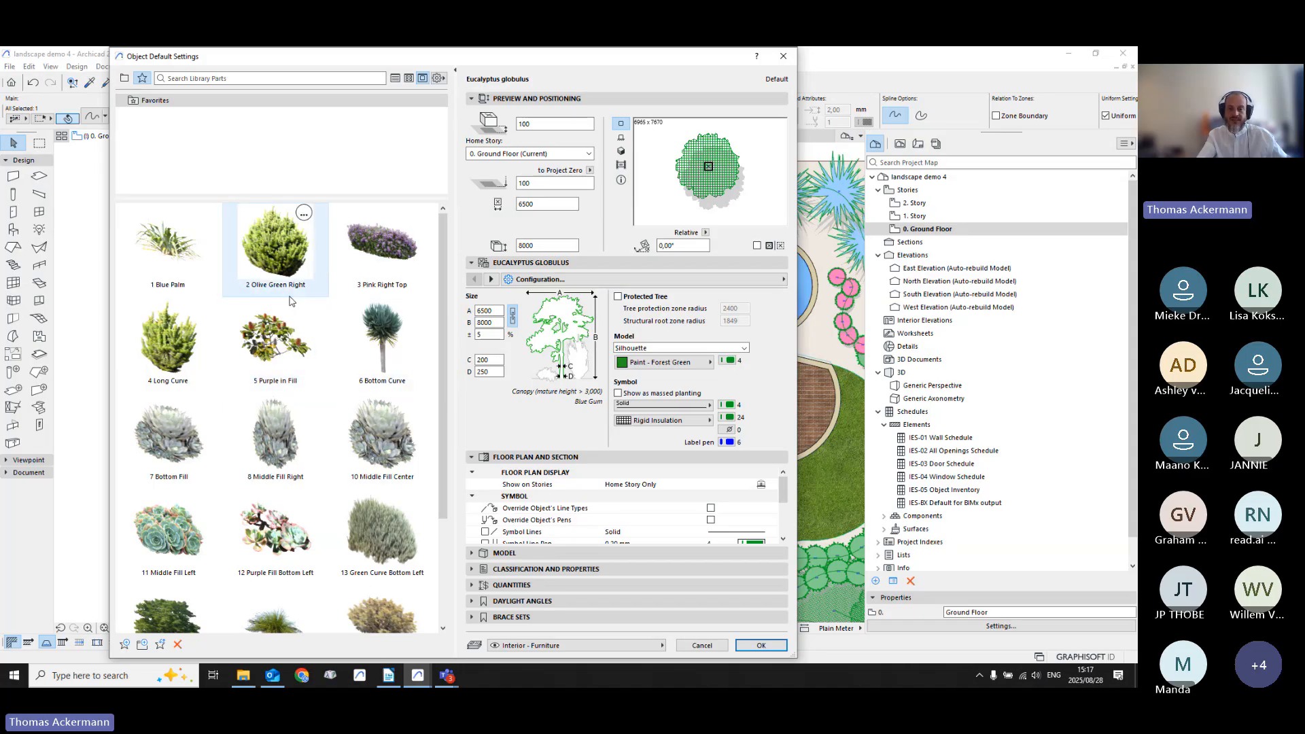
scroll(354, 394, "down", 3)
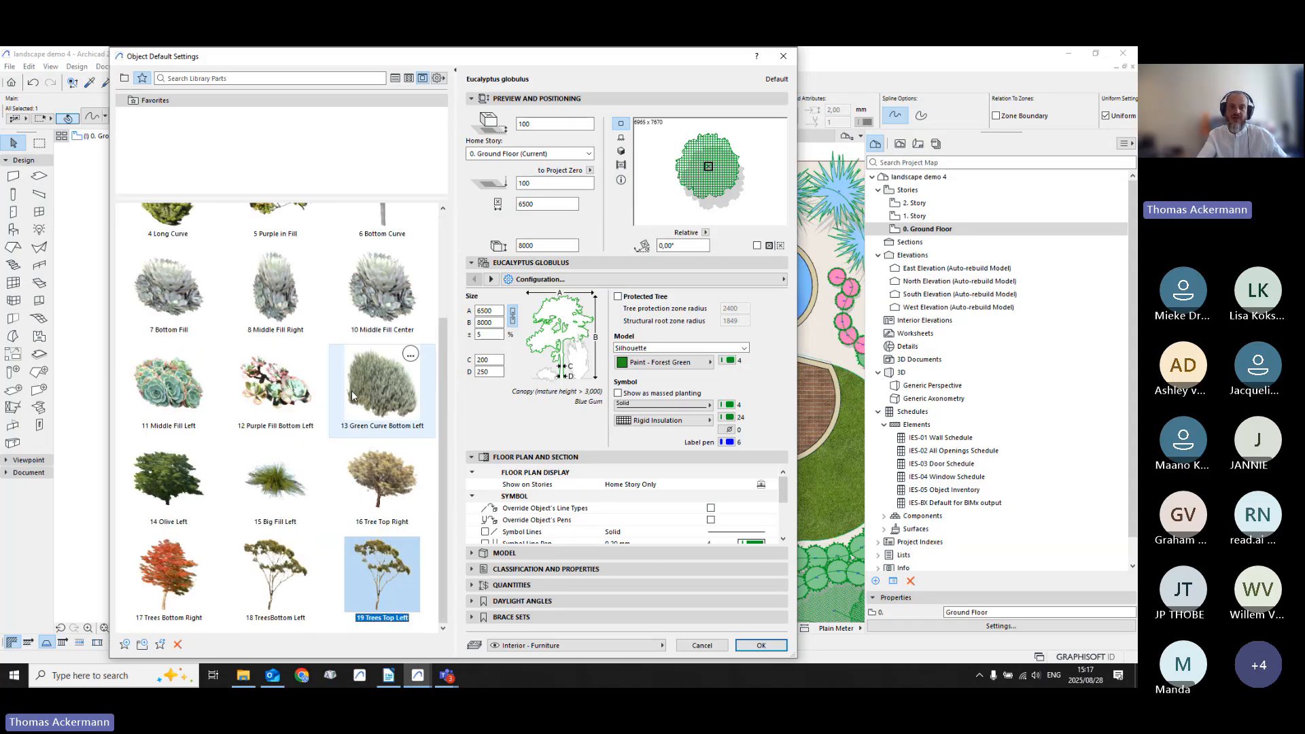
left_click(760, 646)
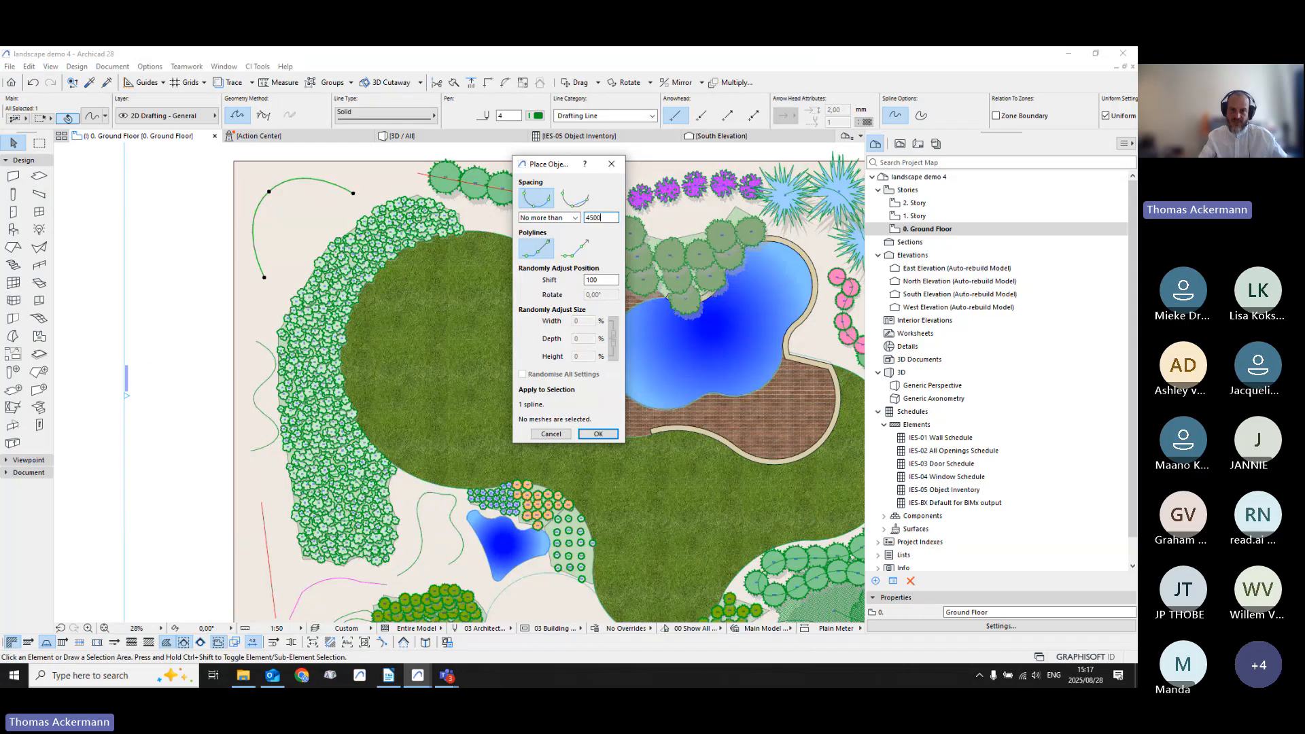
left_click(590, 437)
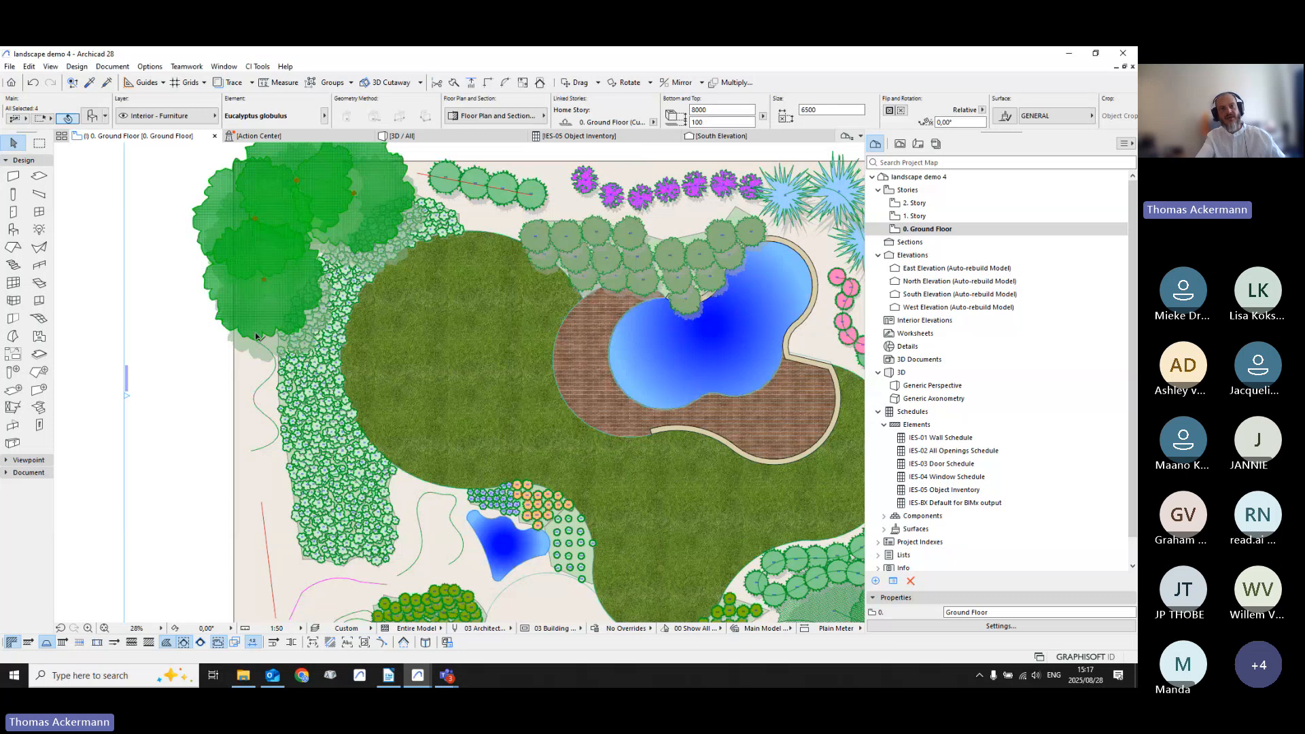
key("Escape")
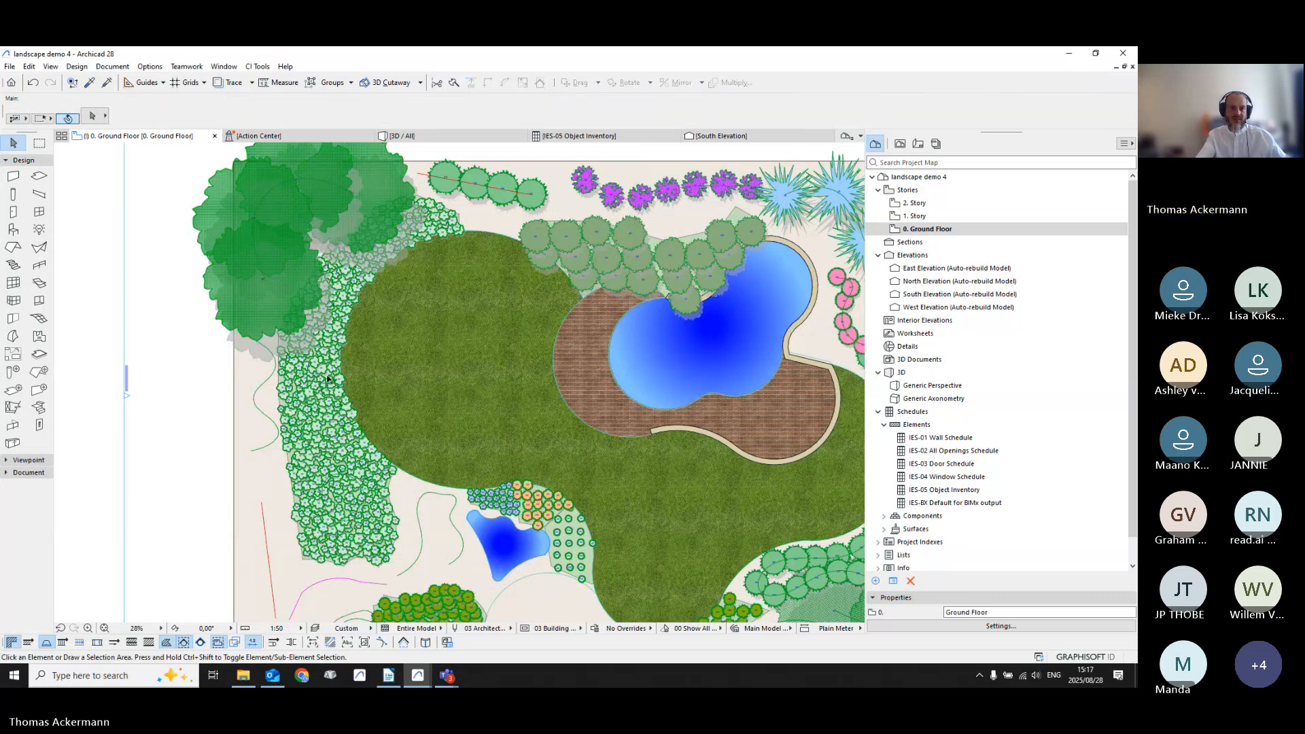
Step: Start Place Plants along a Selected Line or Arc on the wavy spline, straight line and magenta polyline around the Echeveria bed, using favorite 4 Long Curve
scroll(327, 378, "down", 3)
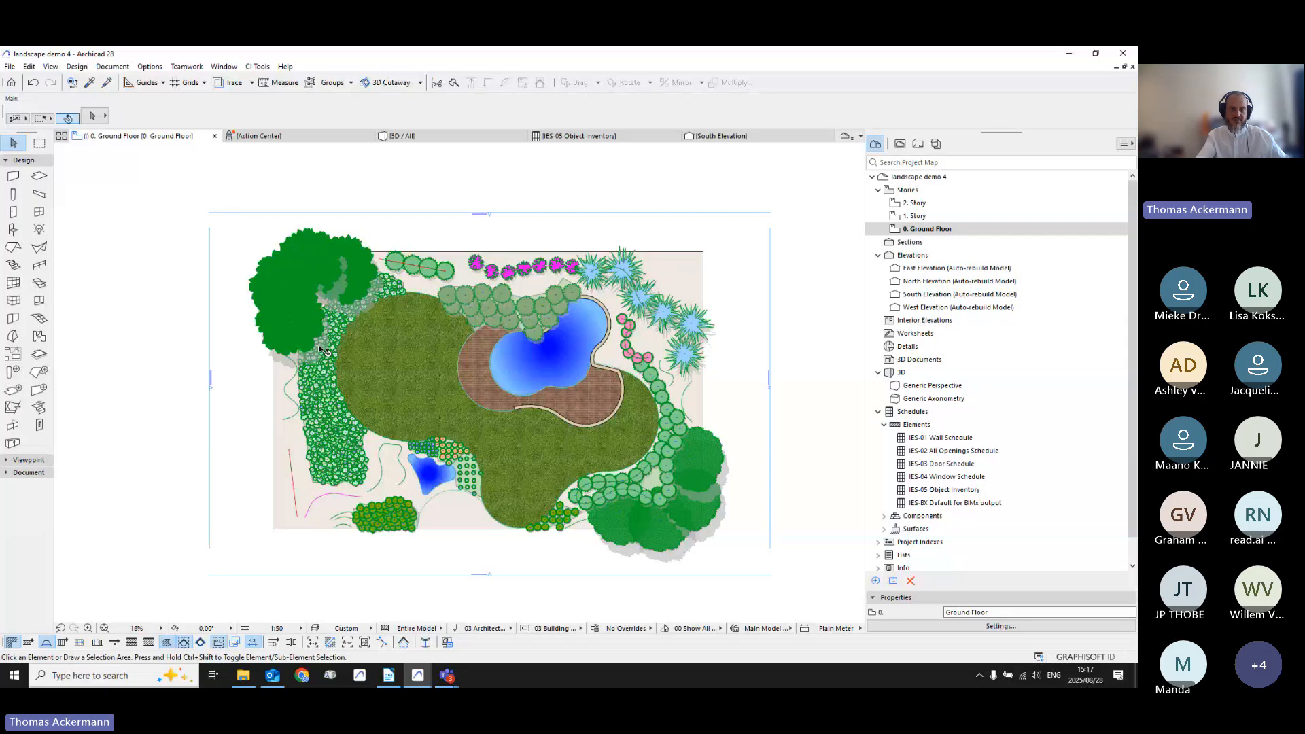
scroll(324, 351, "up", 3)
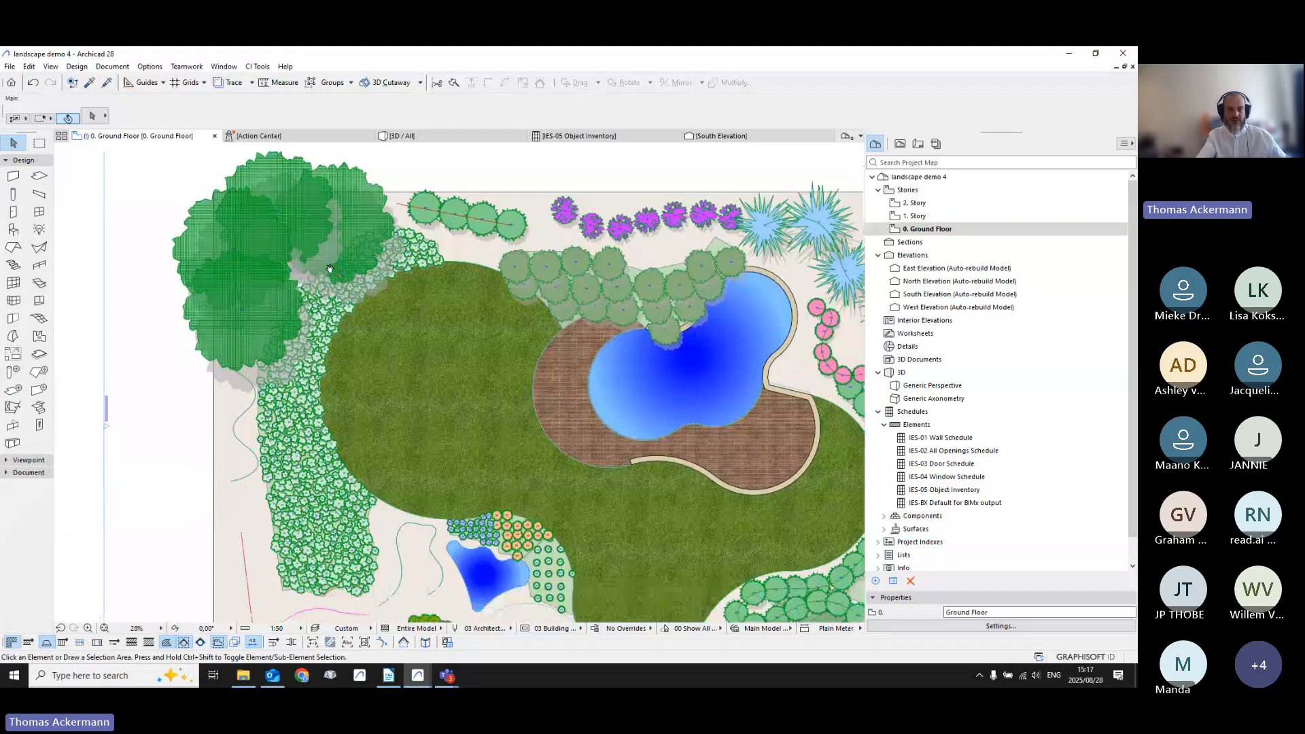
middle_click_drag(338, 337, 330, 269)
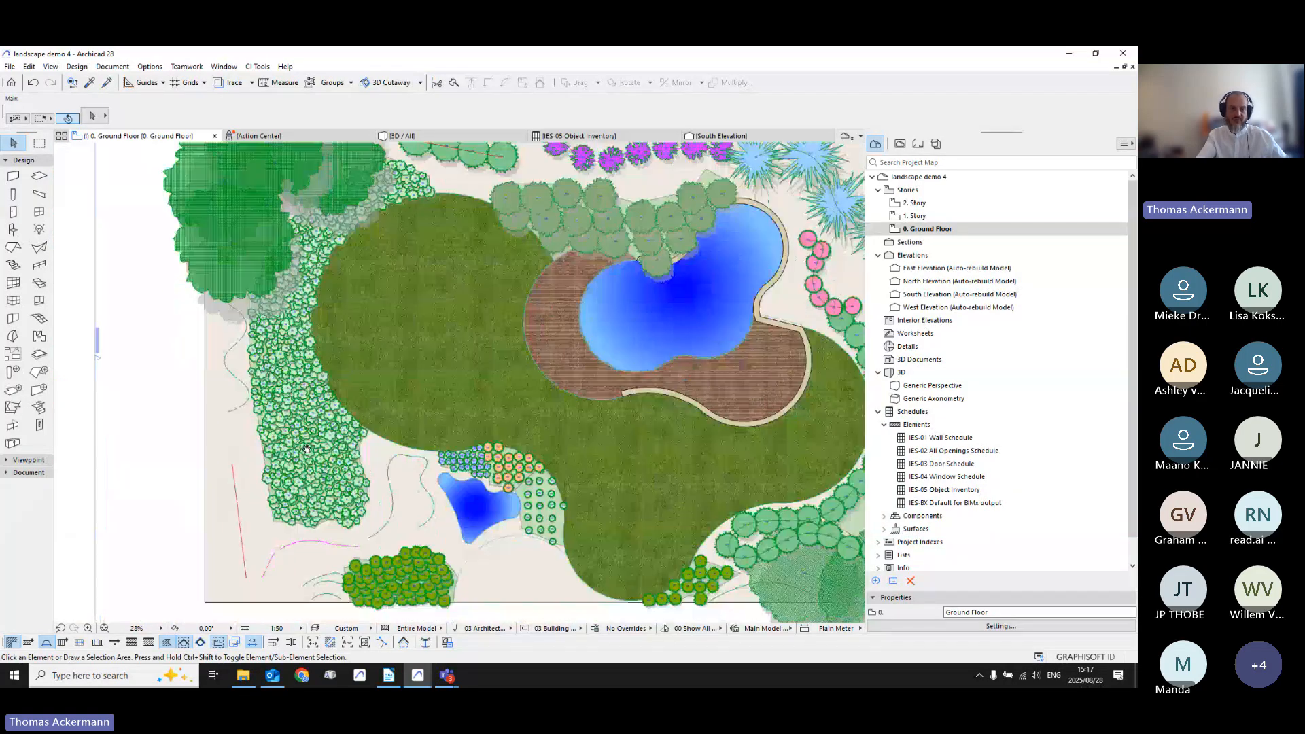
left_click(248, 399)
left_click(239, 521, "shift")
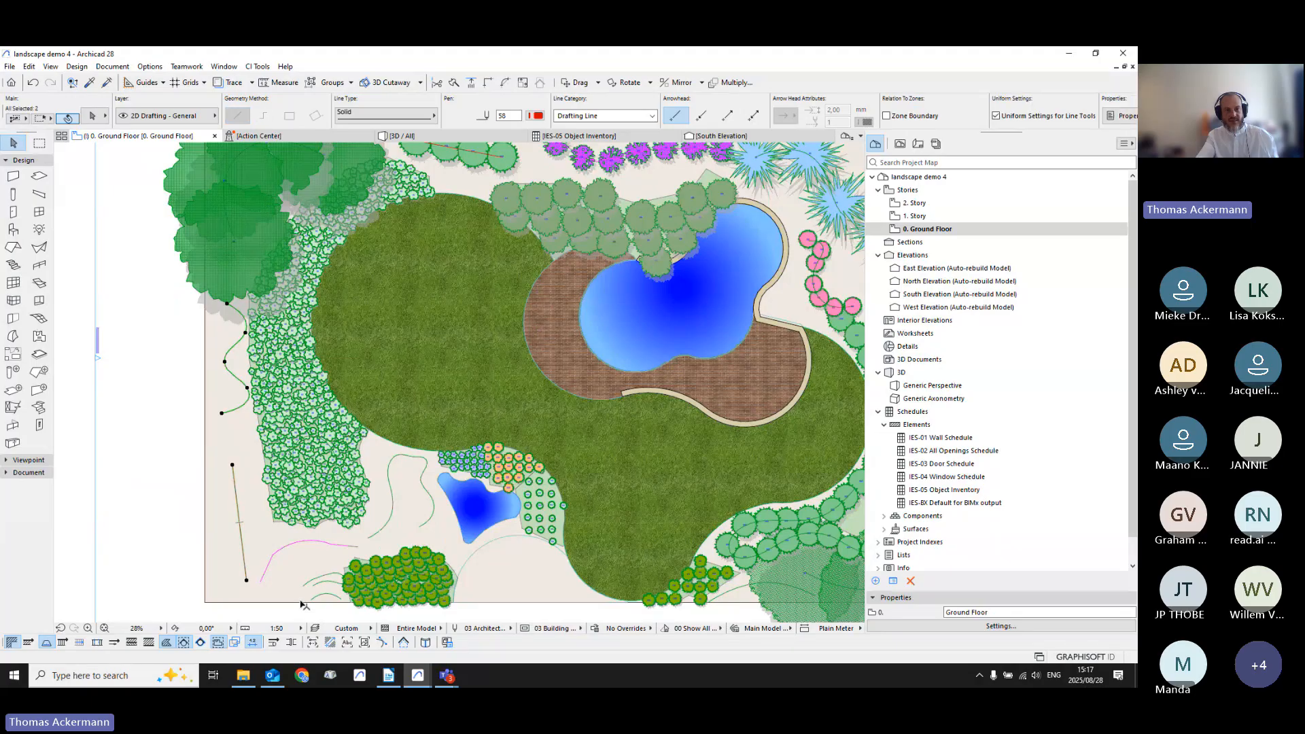
left_click(297, 542, "shift")
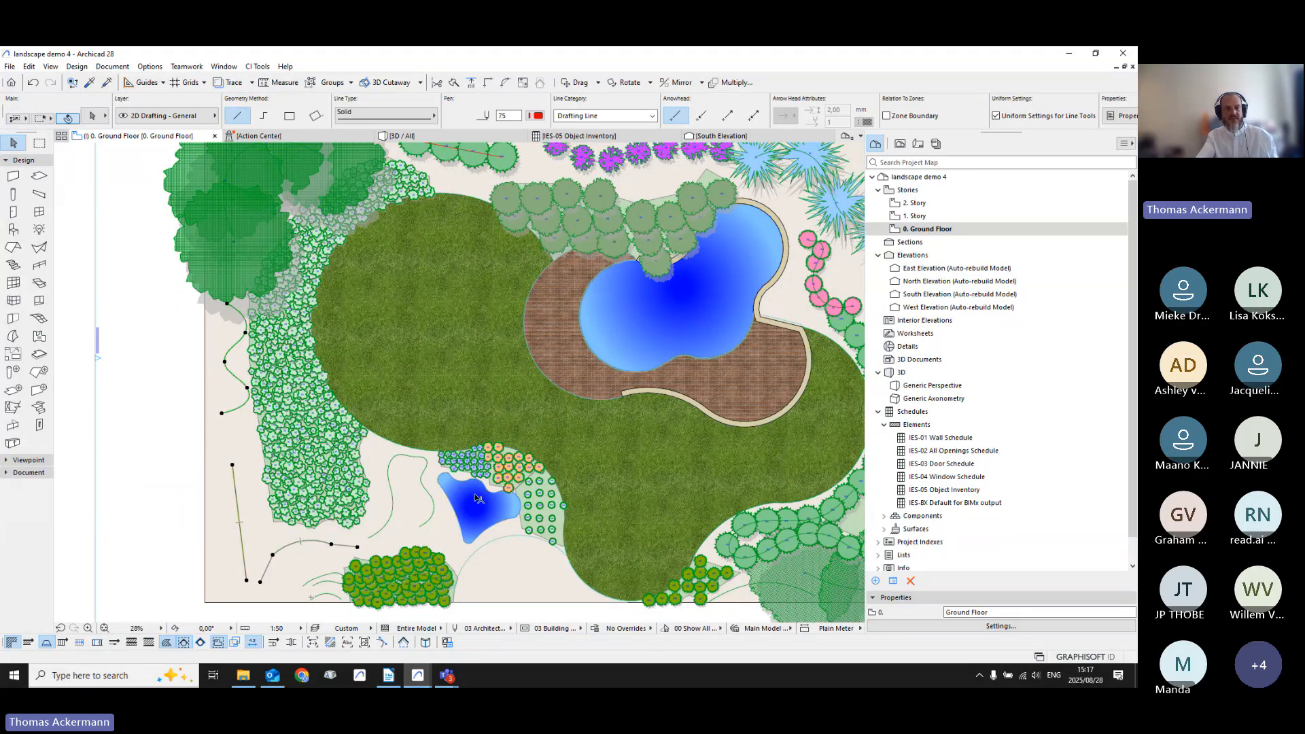
left_click(257, 66)
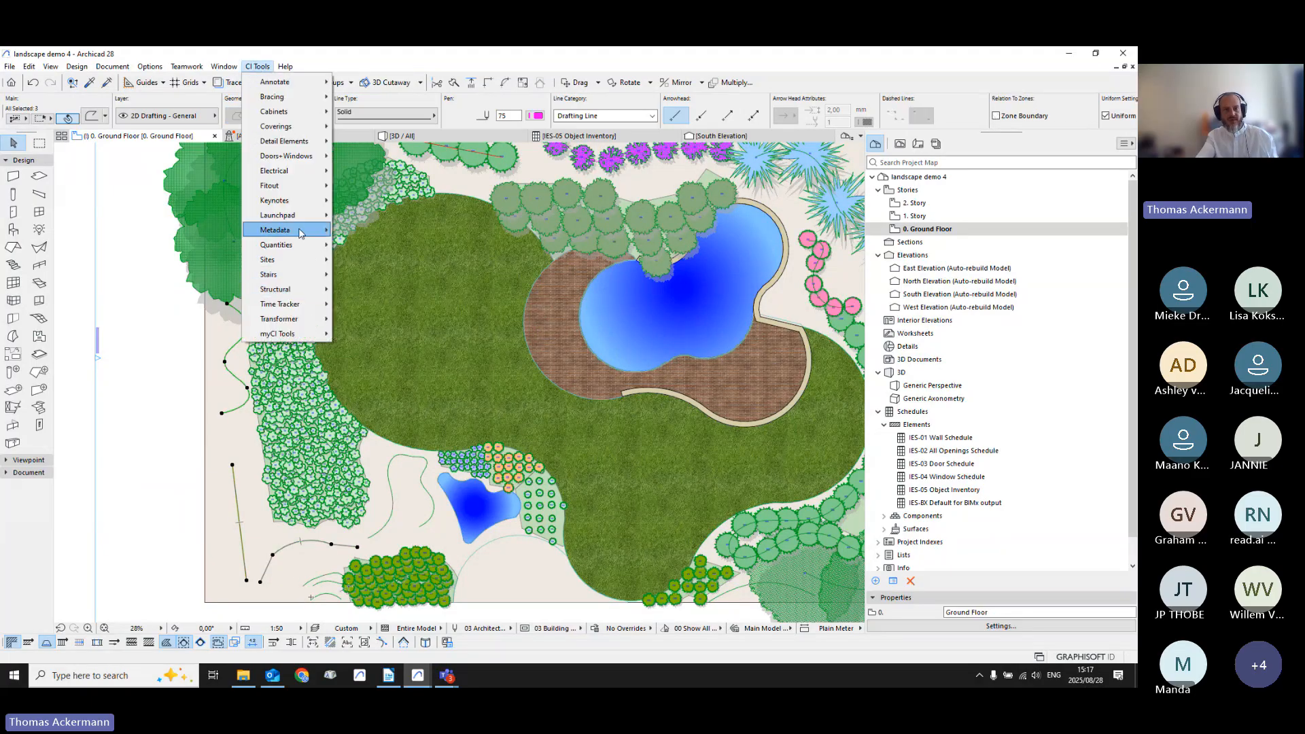
mouse_move(306, 261)
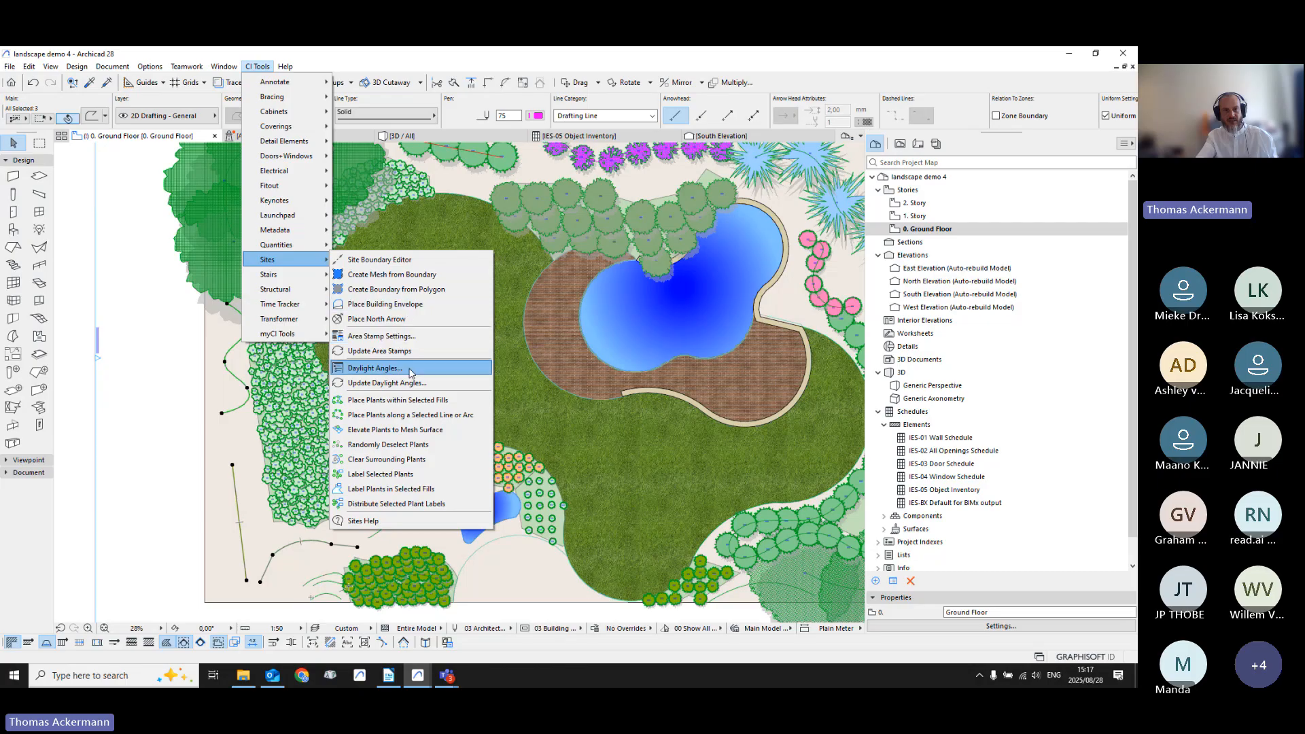
left_click(410, 414)
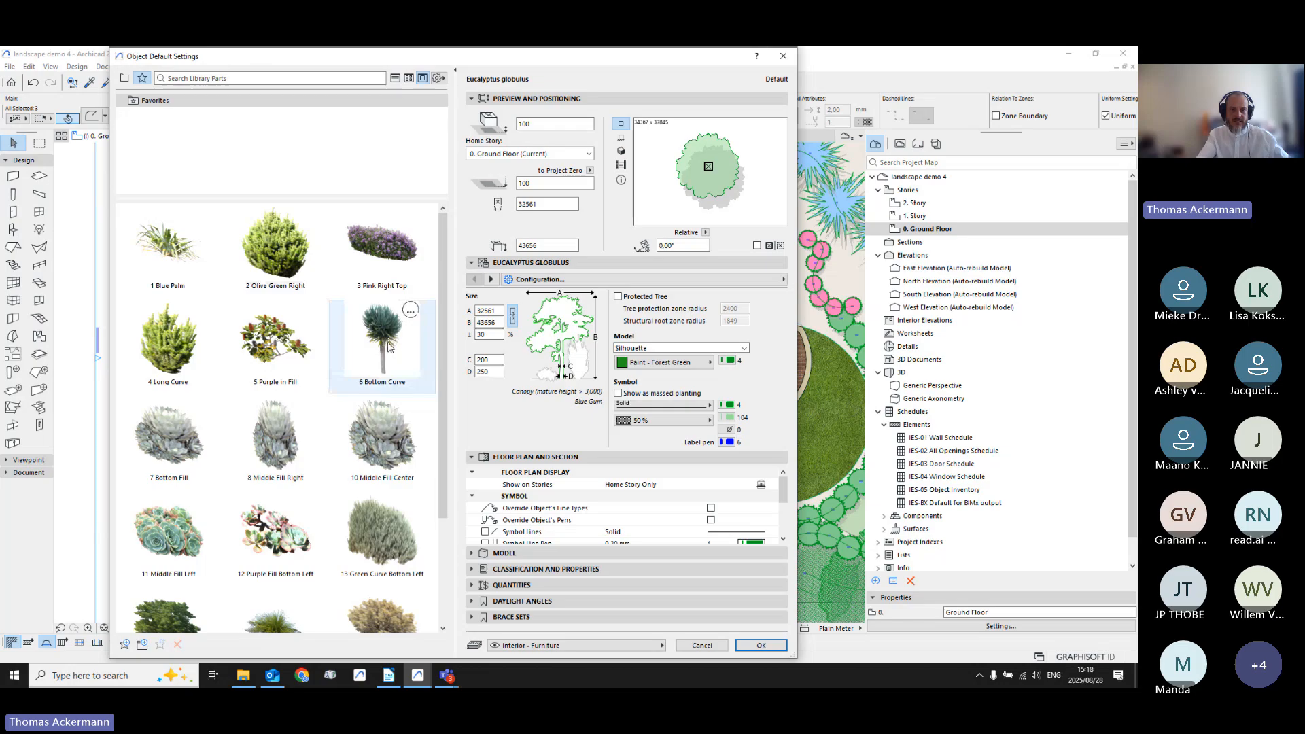
scroll(240, 414, "down", 3)
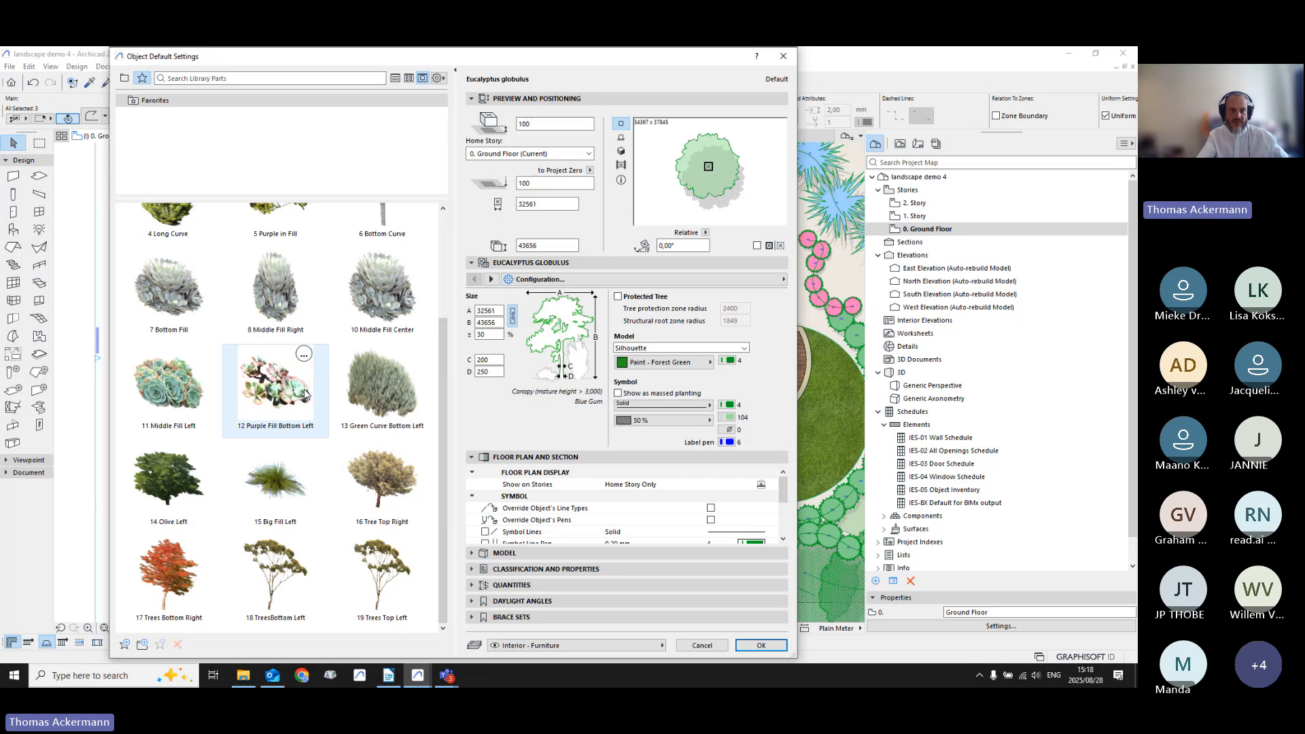
scroll(298, 432, "up", 3)
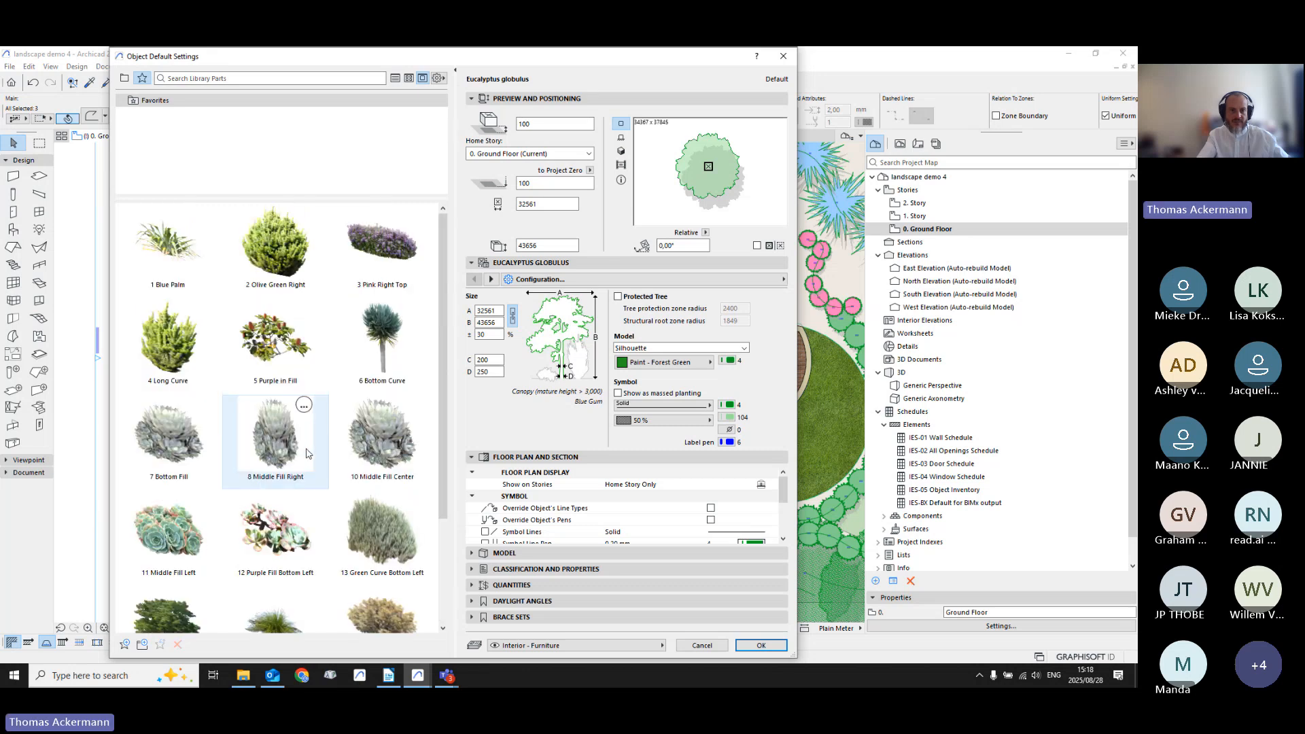
left_click(170, 339)
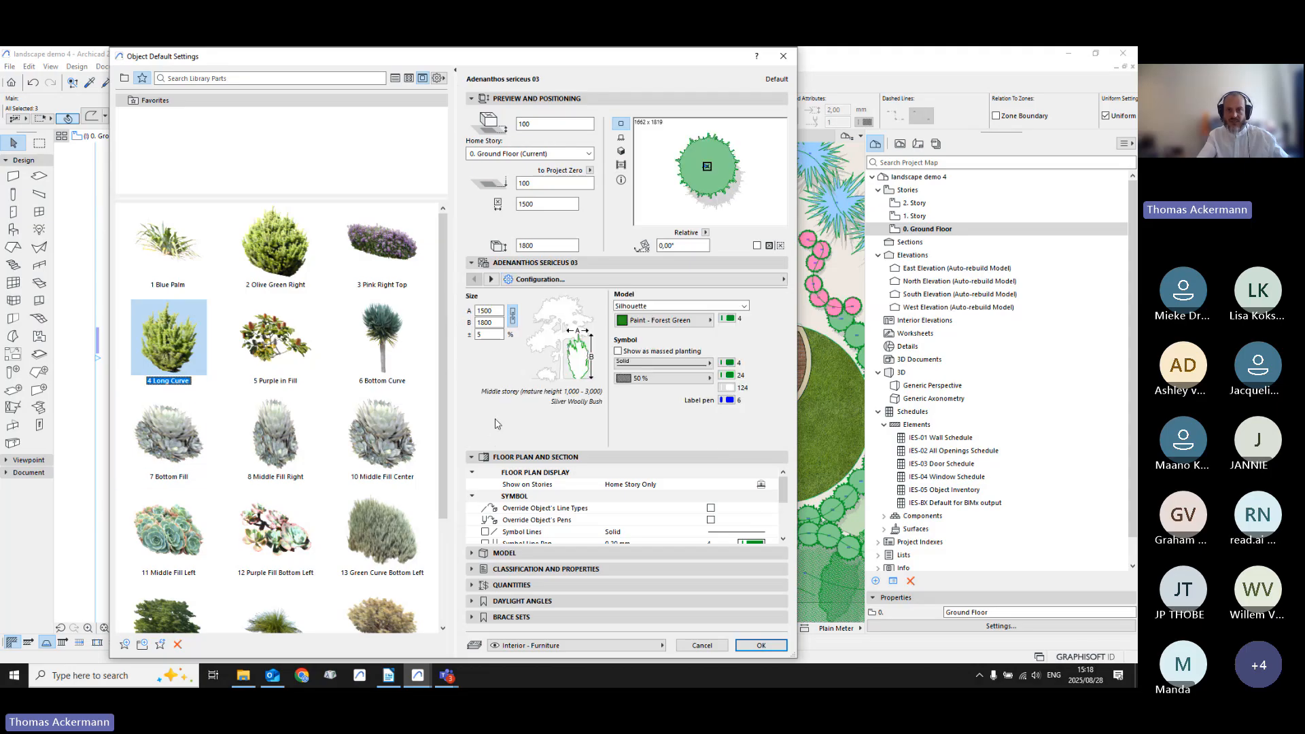
Step: Place the Adenanthos sericeus 03 shrubs along the three selected lines with a spacing of no more than 1450
left_click(760, 645)
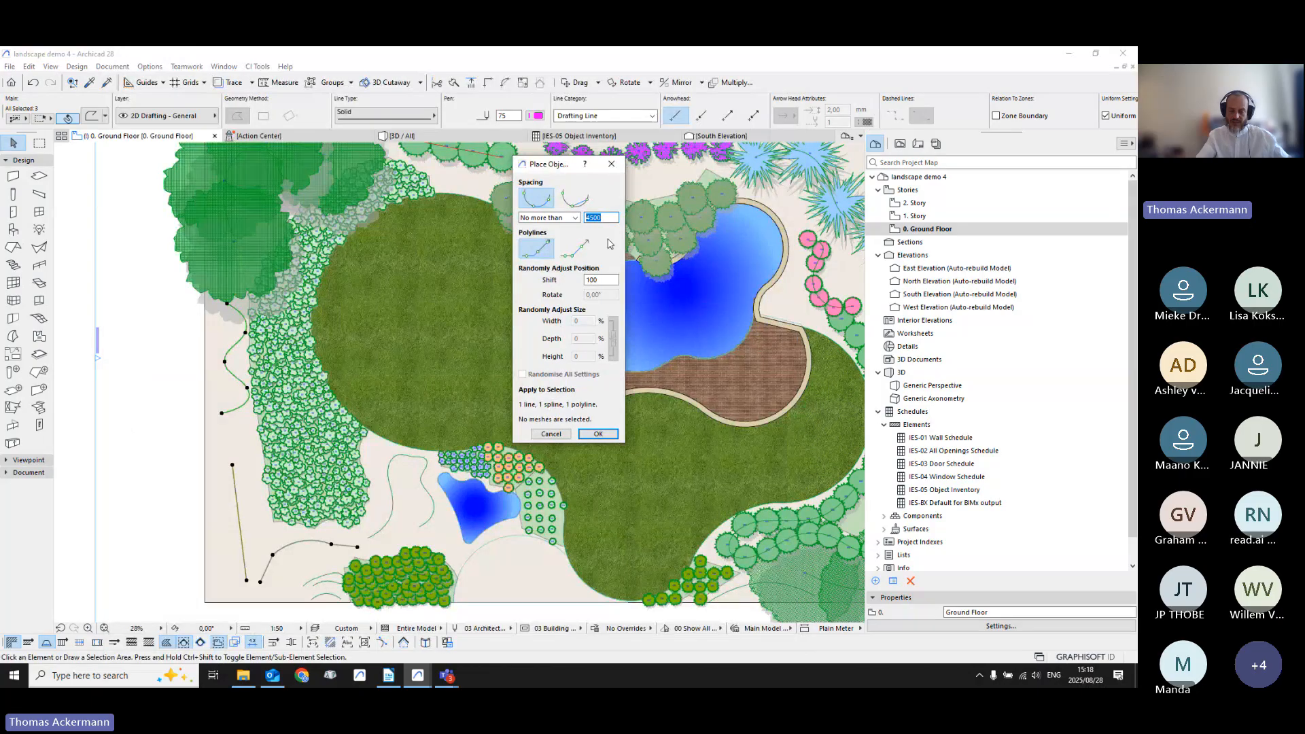
type("14")
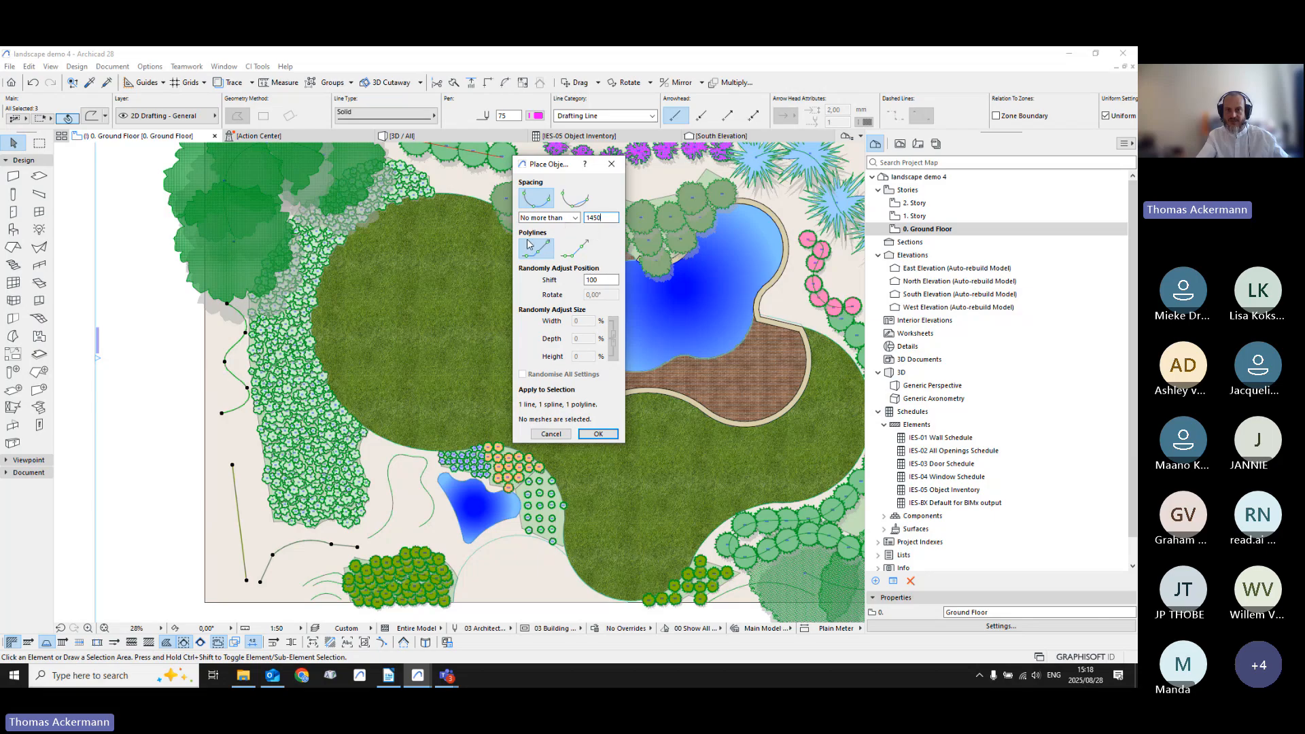
left_click(595, 434)
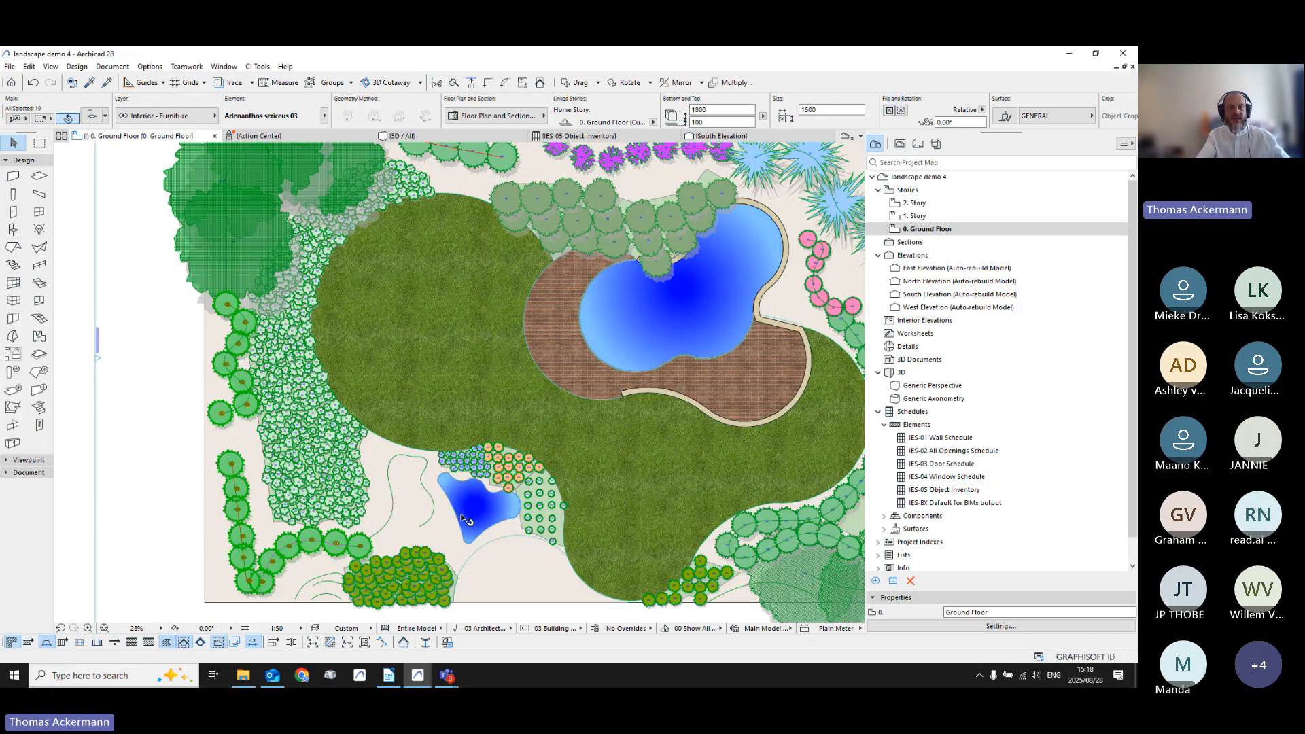
key("Escape")
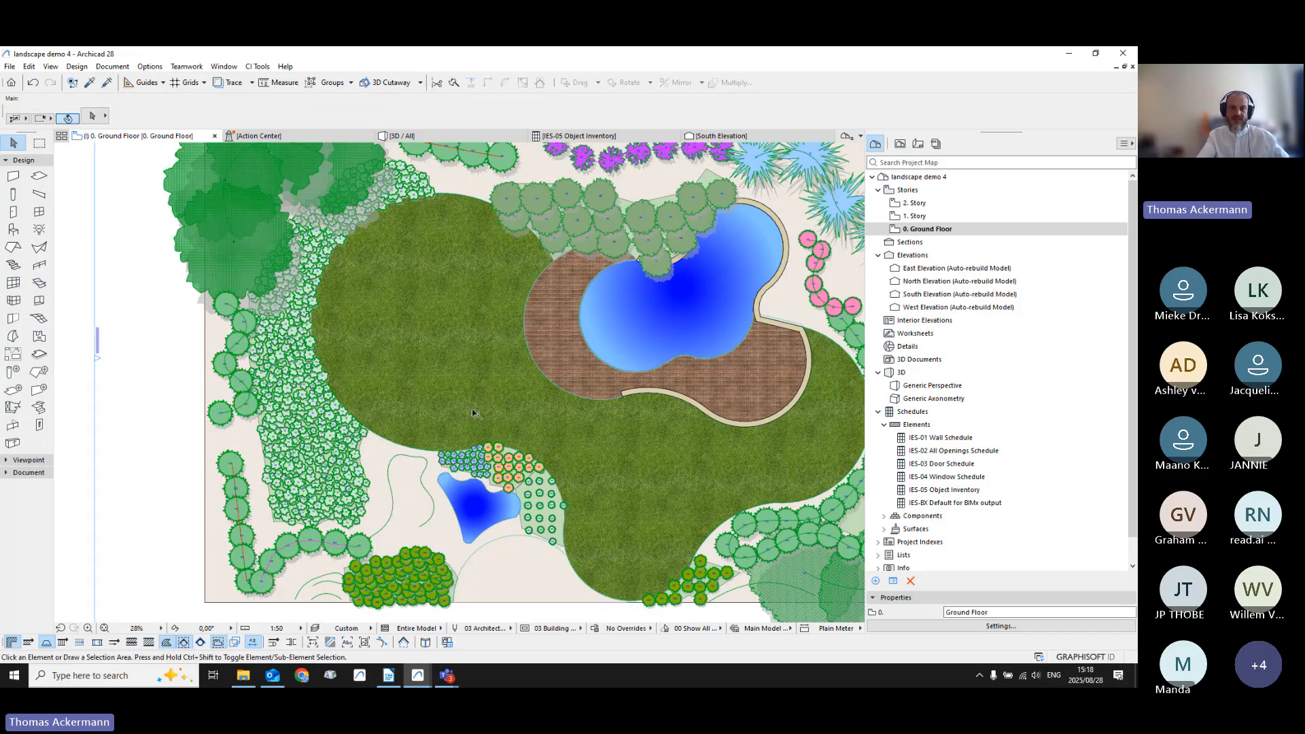
scroll(473, 413, "up", 3)
scroll(513, 412, "down", 3)
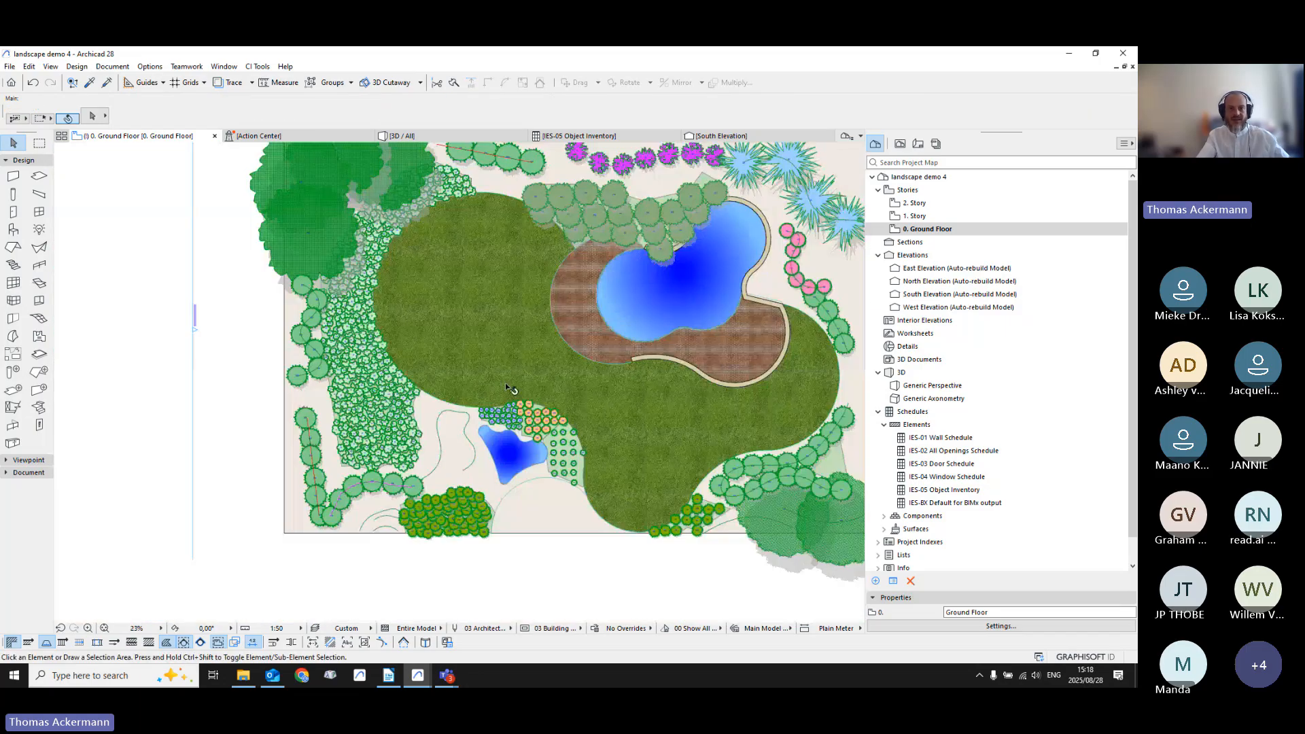
Step: Open the 3D view of the whole garden and examine how the newly placed plants sit on the sloping terrain
scroll(422, 397, "down", 1)
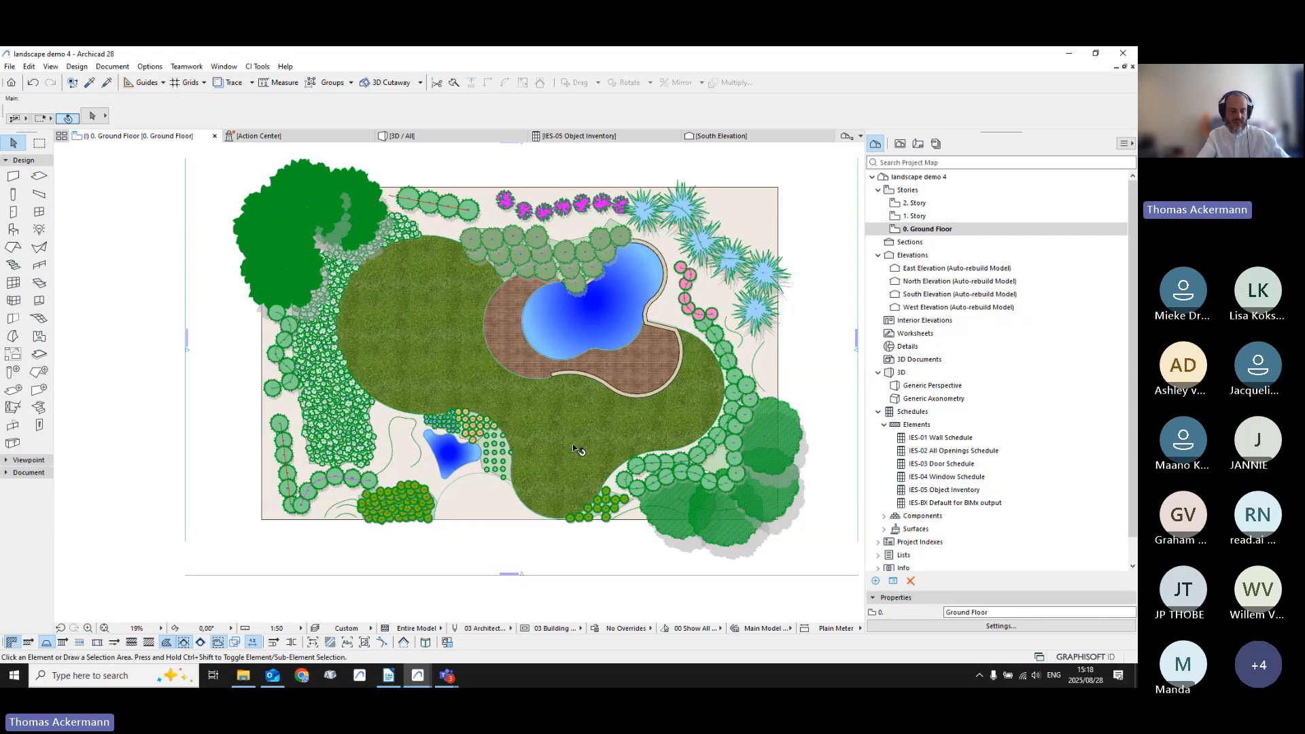
key("F3")
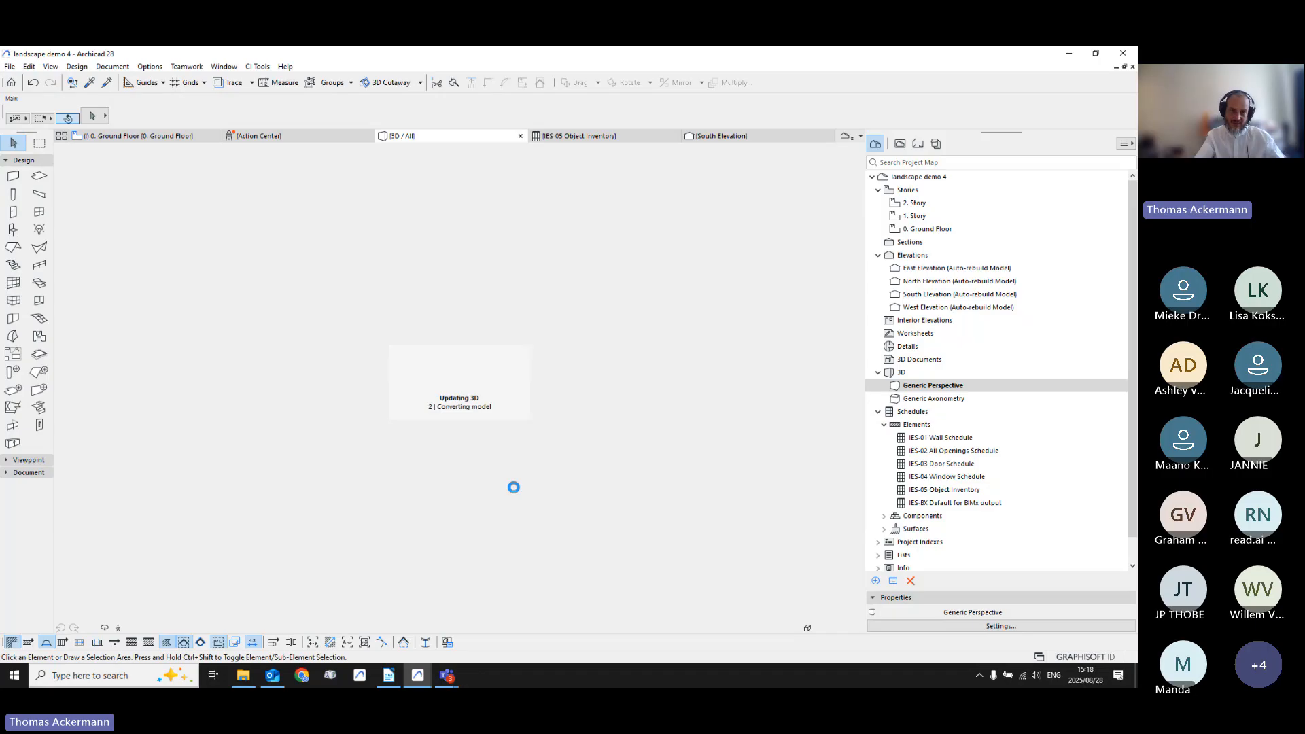
scroll(430, 340, "up", 3)
middle_click_drag(430, 340, 346, 490, "shift")
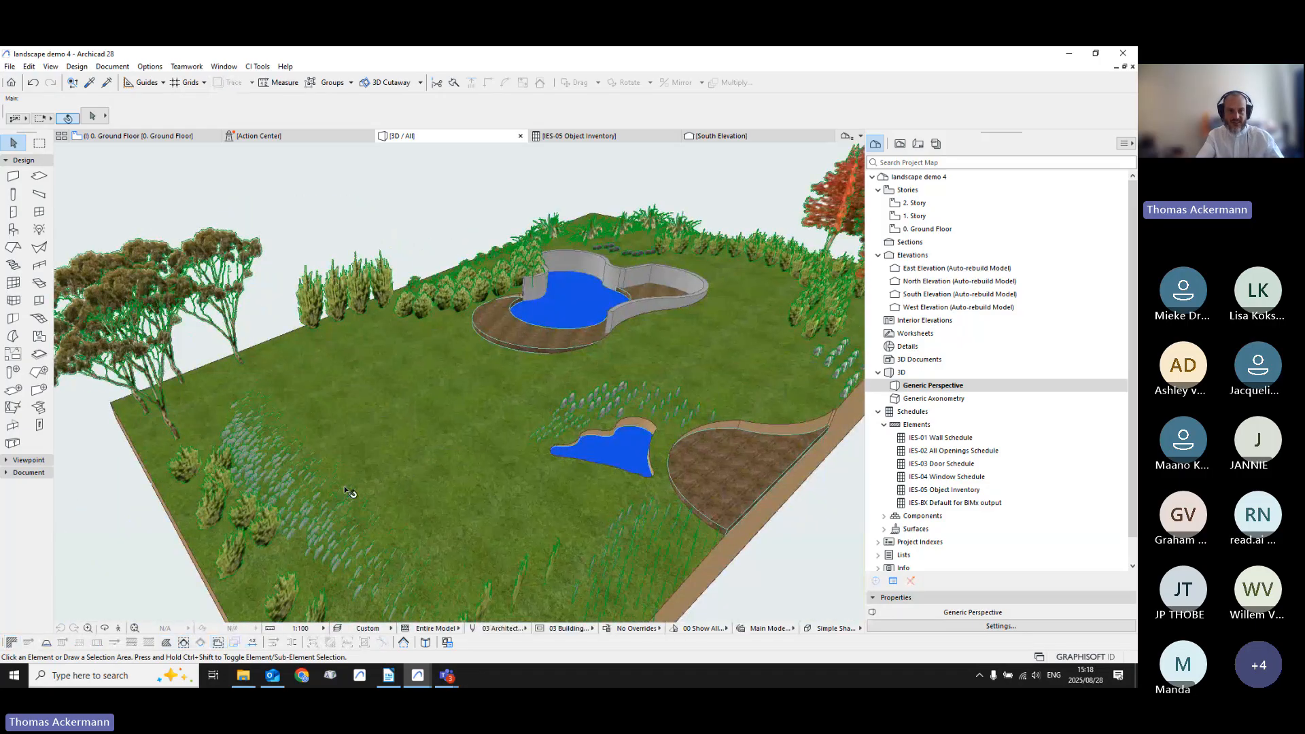
scroll(313, 499, "up", 5)
scroll(387, 414, "up", 4)
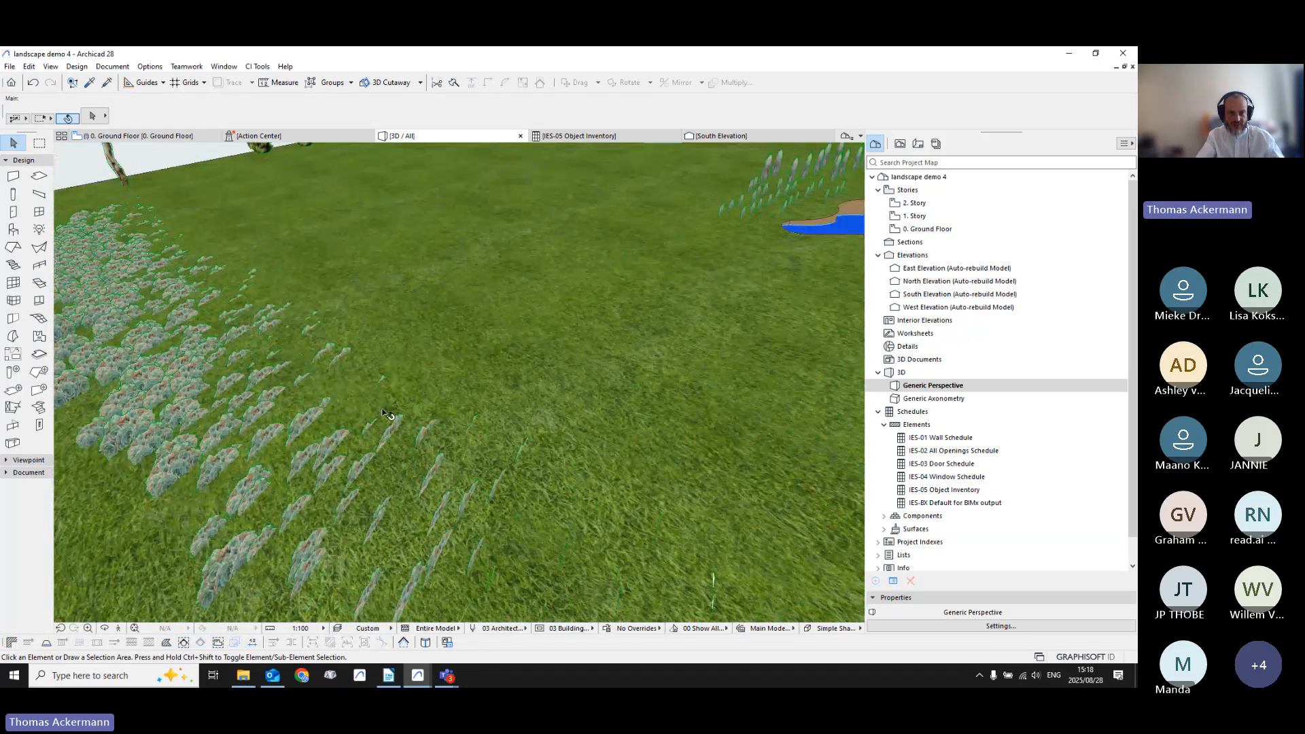
scroll(385, 413, "down", 10)
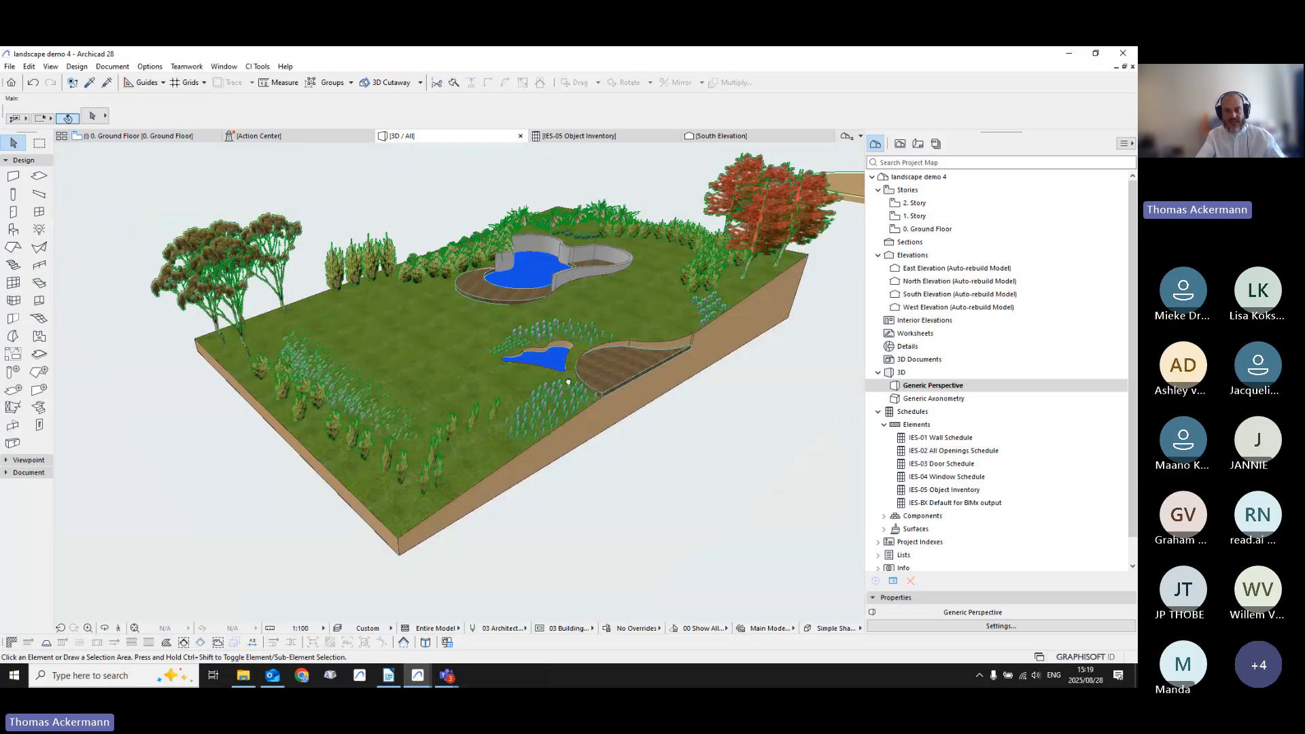
middle_click_drag(568, 381, 535, 410)
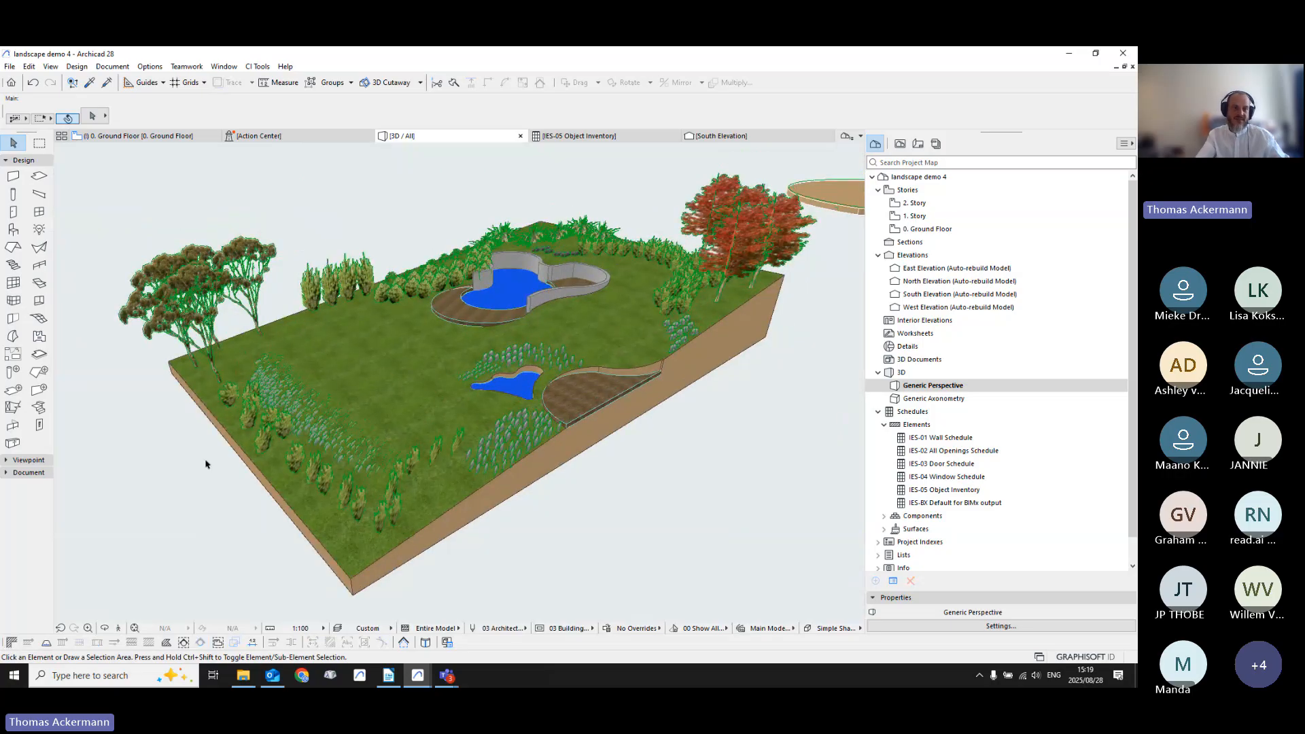
left_click(13, 229)
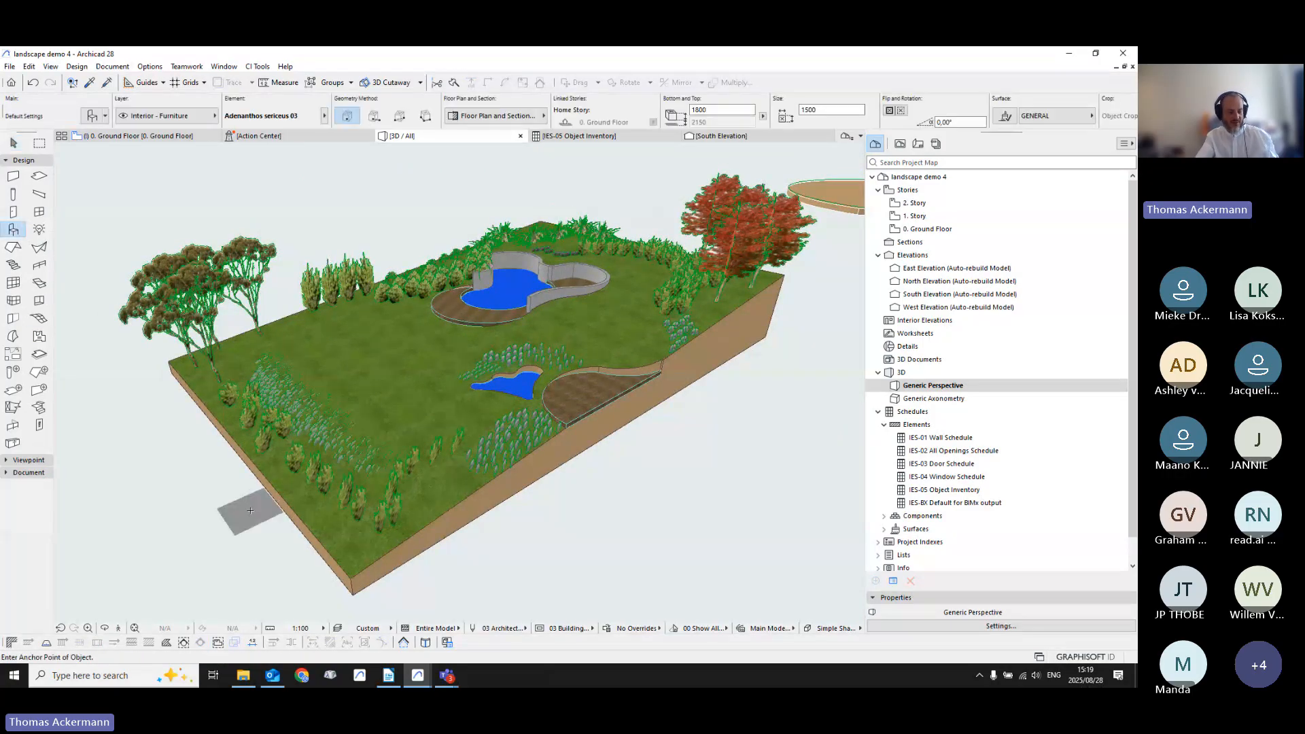
key("ctrl+a")
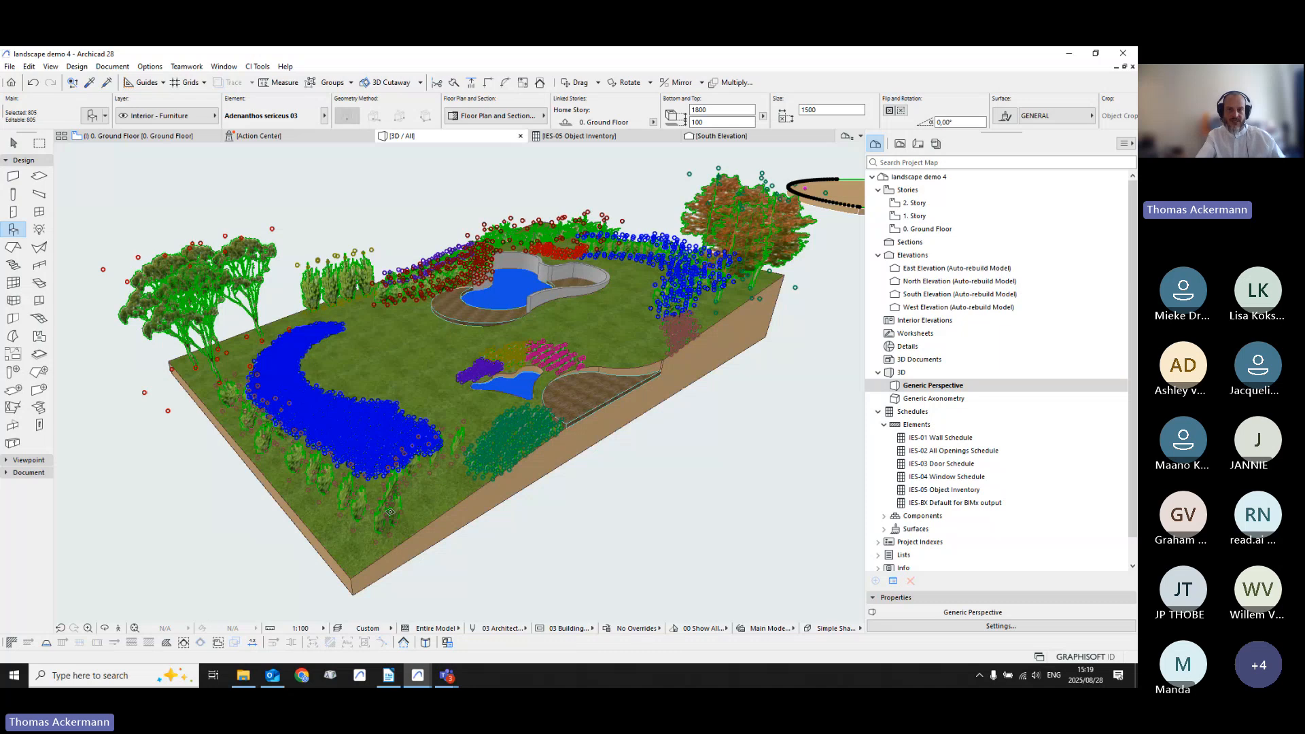
middle_click_drag(389, 511, 269, 500)
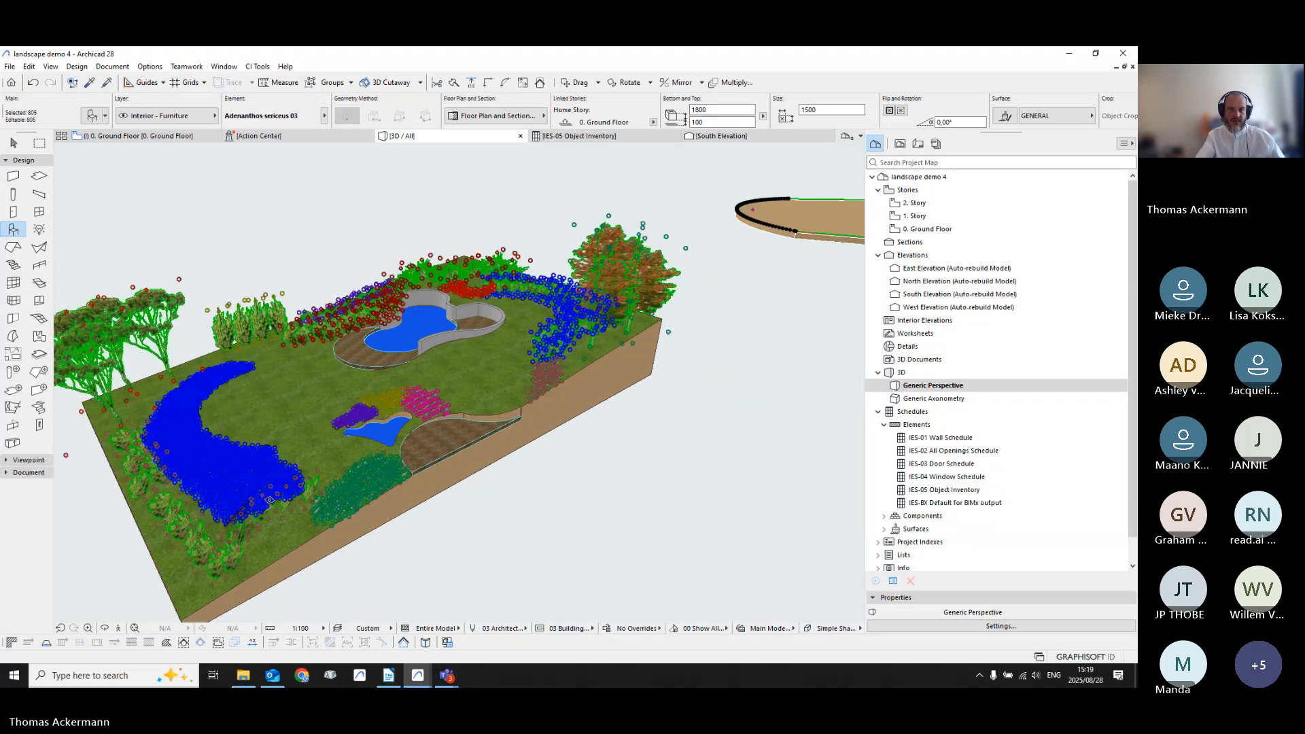
key("Escape")
Step: Show only the garden terrain with its pools, walls and plants in 3D, leaving out the detached slab
scroll(418, 408, "down", 4)
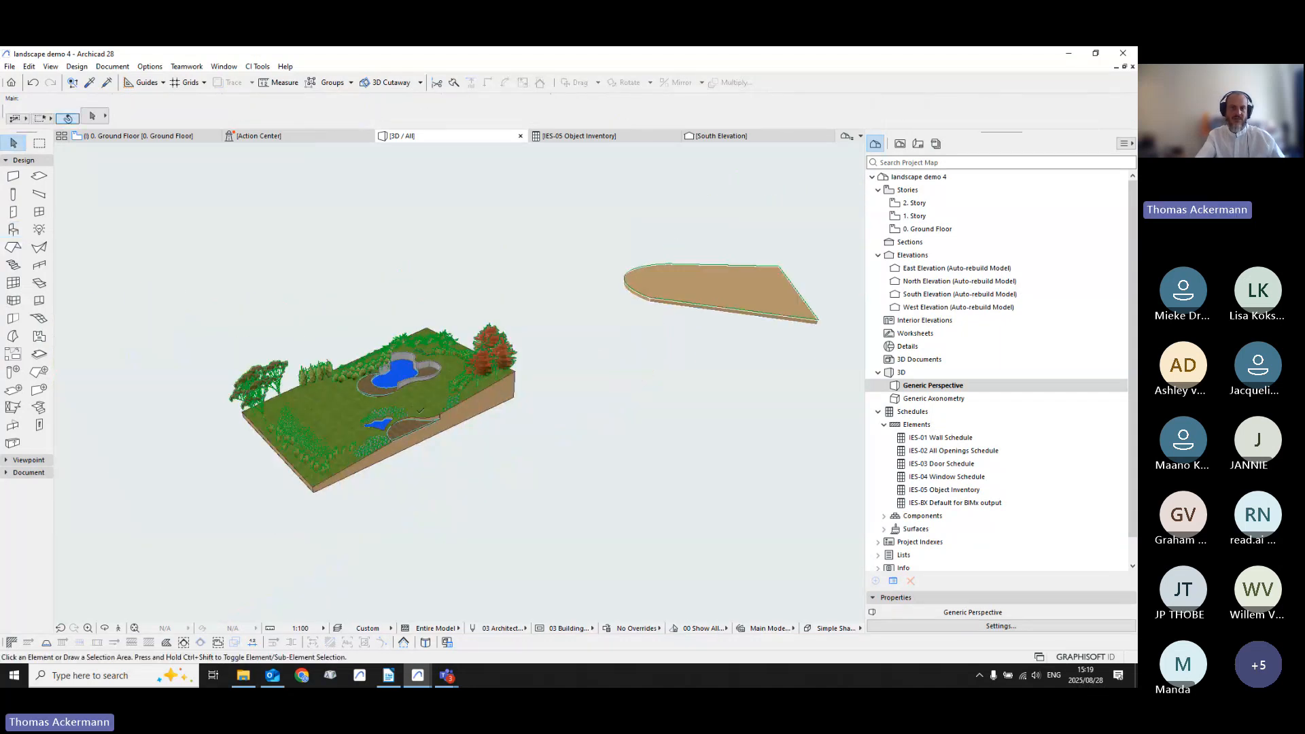
left_click_drag(601, 242, 815, 380)
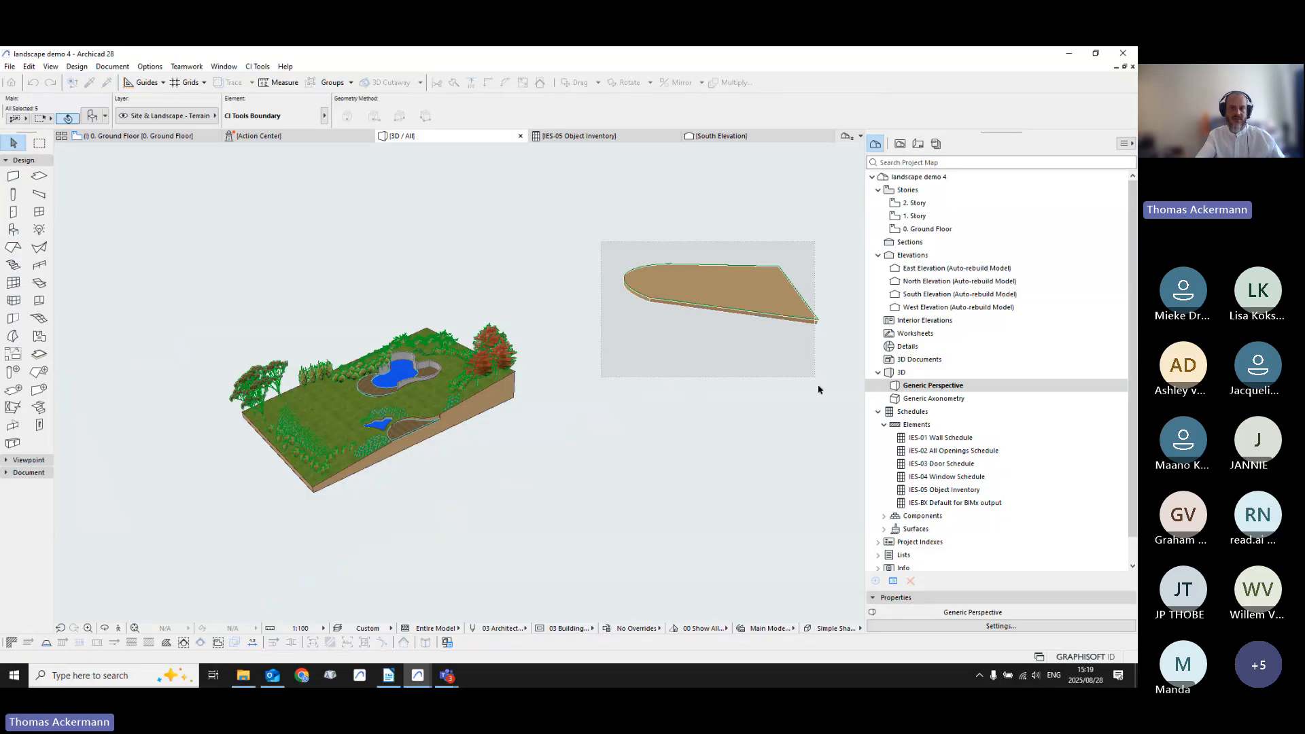
left_click(176, 282)
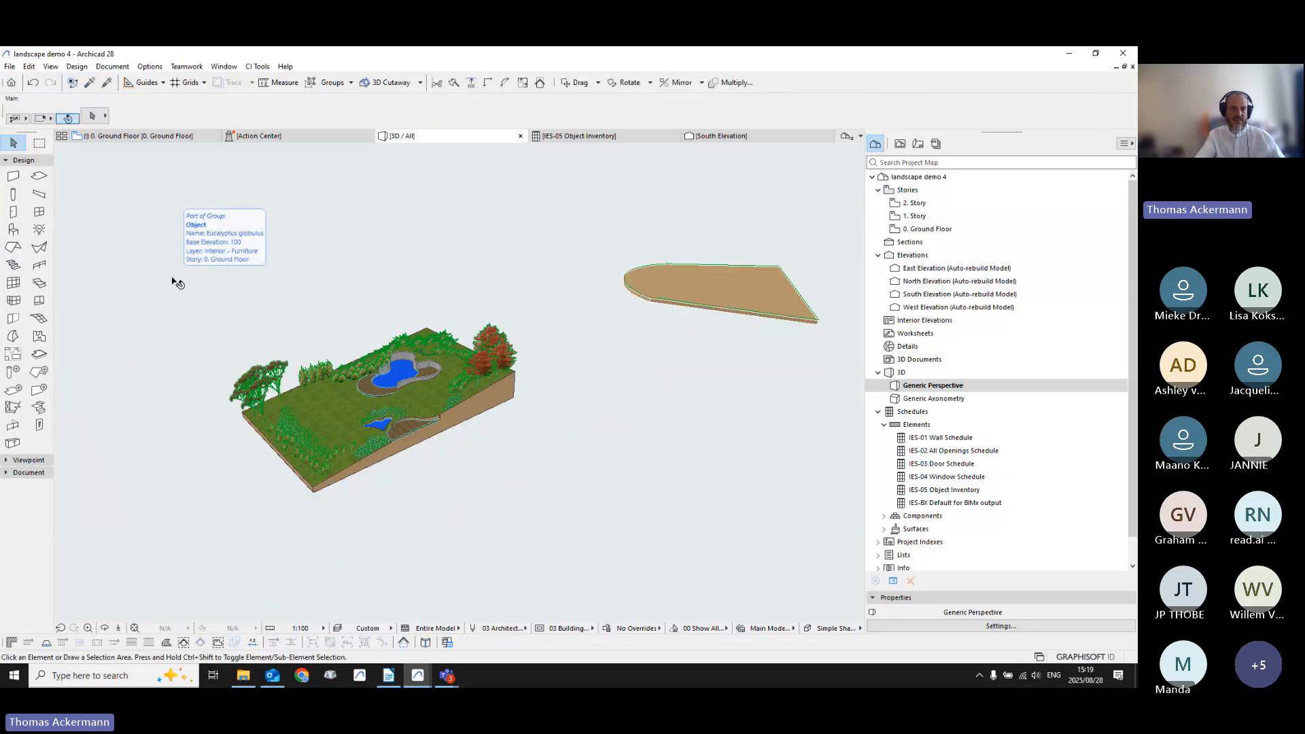
left_click(145, 268)
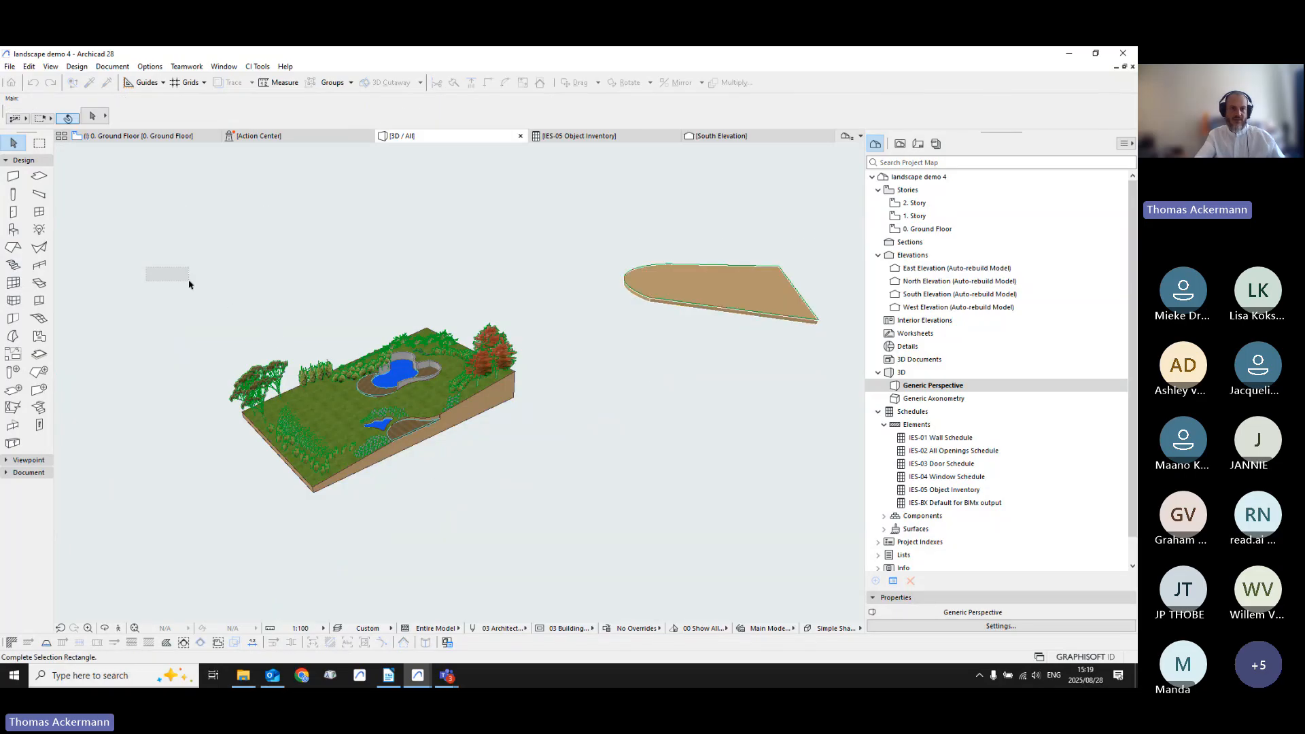
left_click(564, 516)
key("F5")
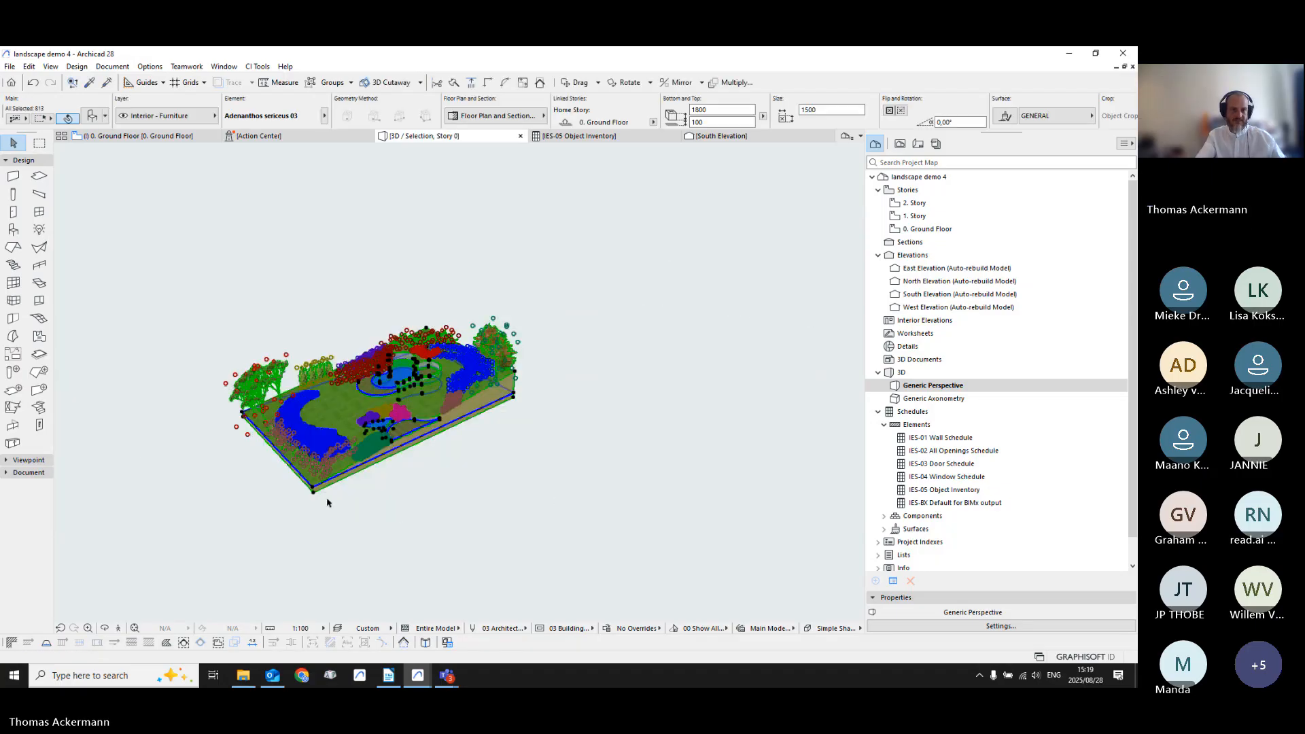
Step: Run Elevate Plants to Mesh Surface on the selected plants and terrain, and clear the selection
scroll(327, 501, "up", 6)
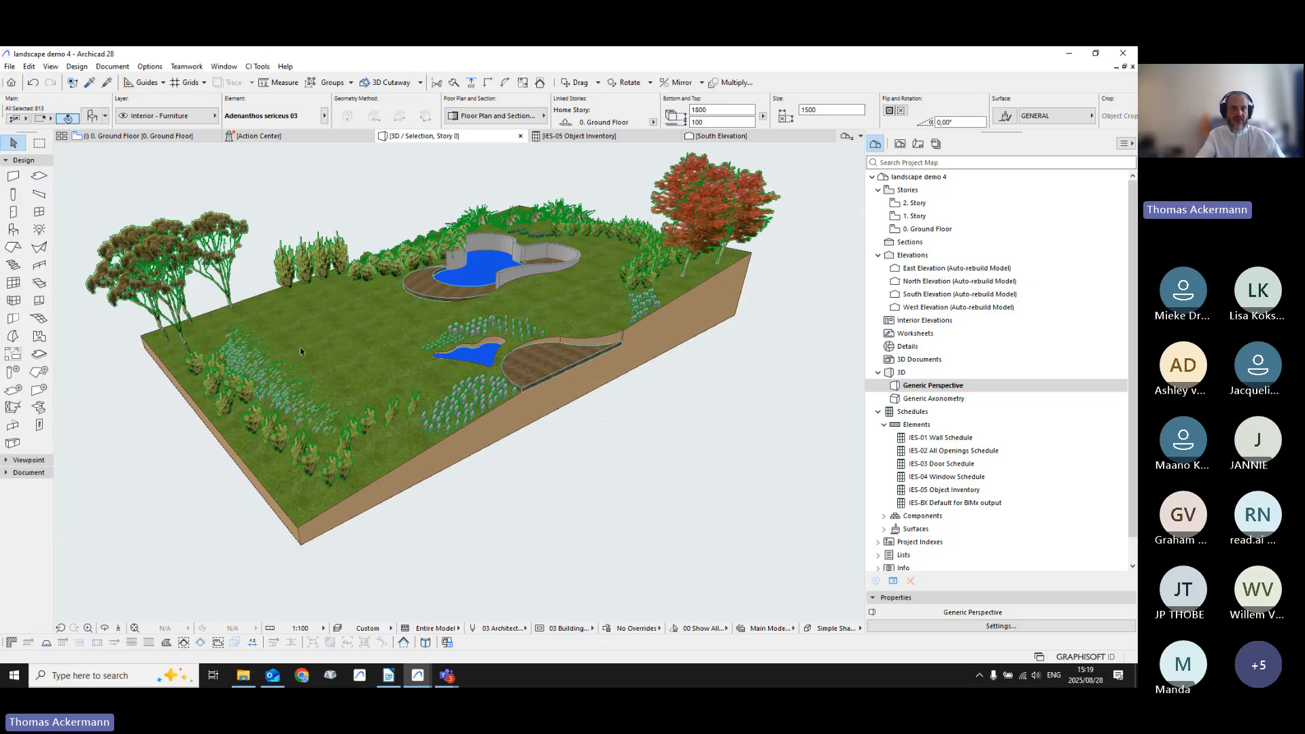
left_click(257, 66)
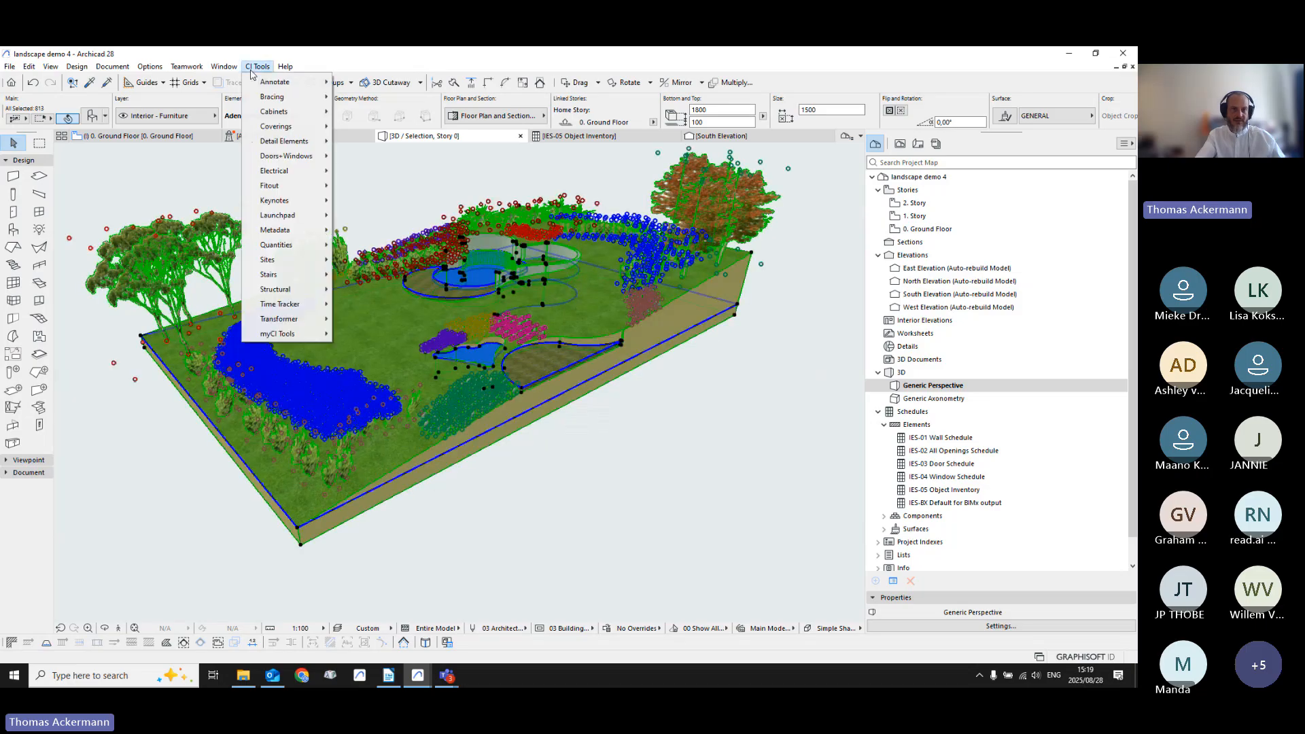
mouse_move(271, 259)
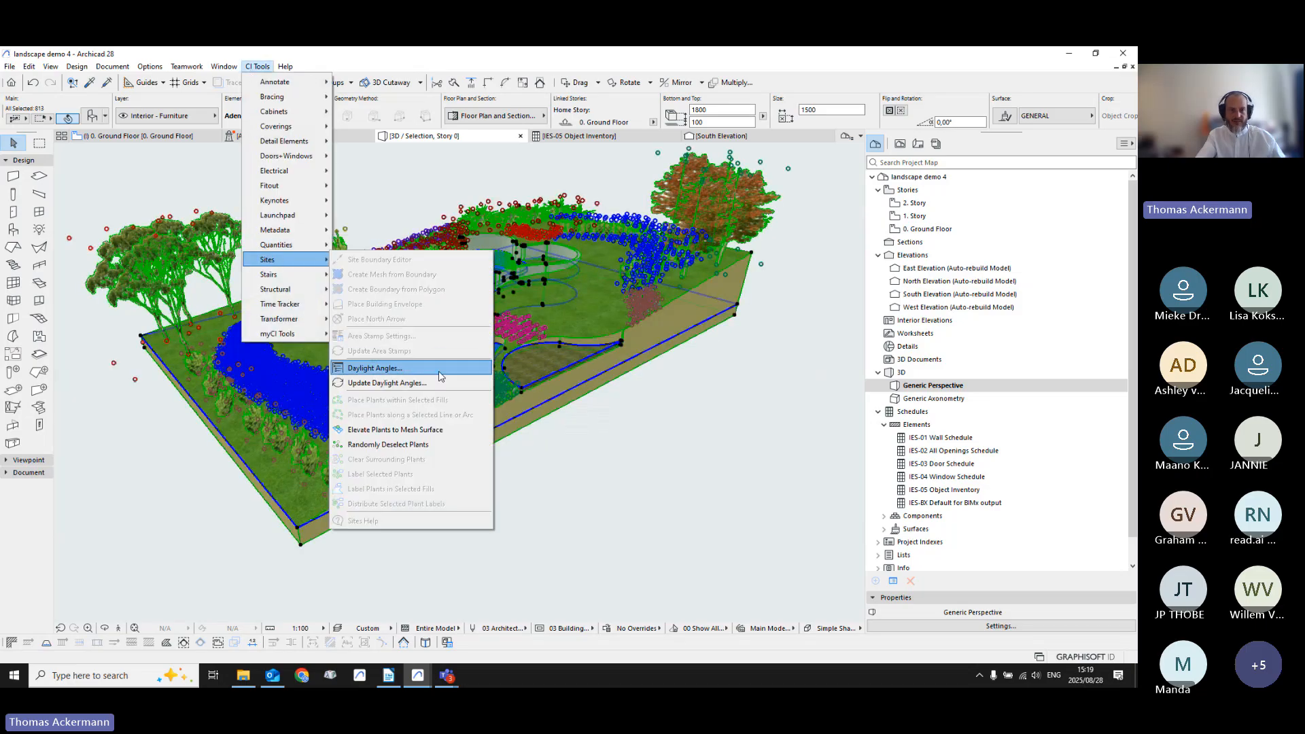
left_click(413, 432)
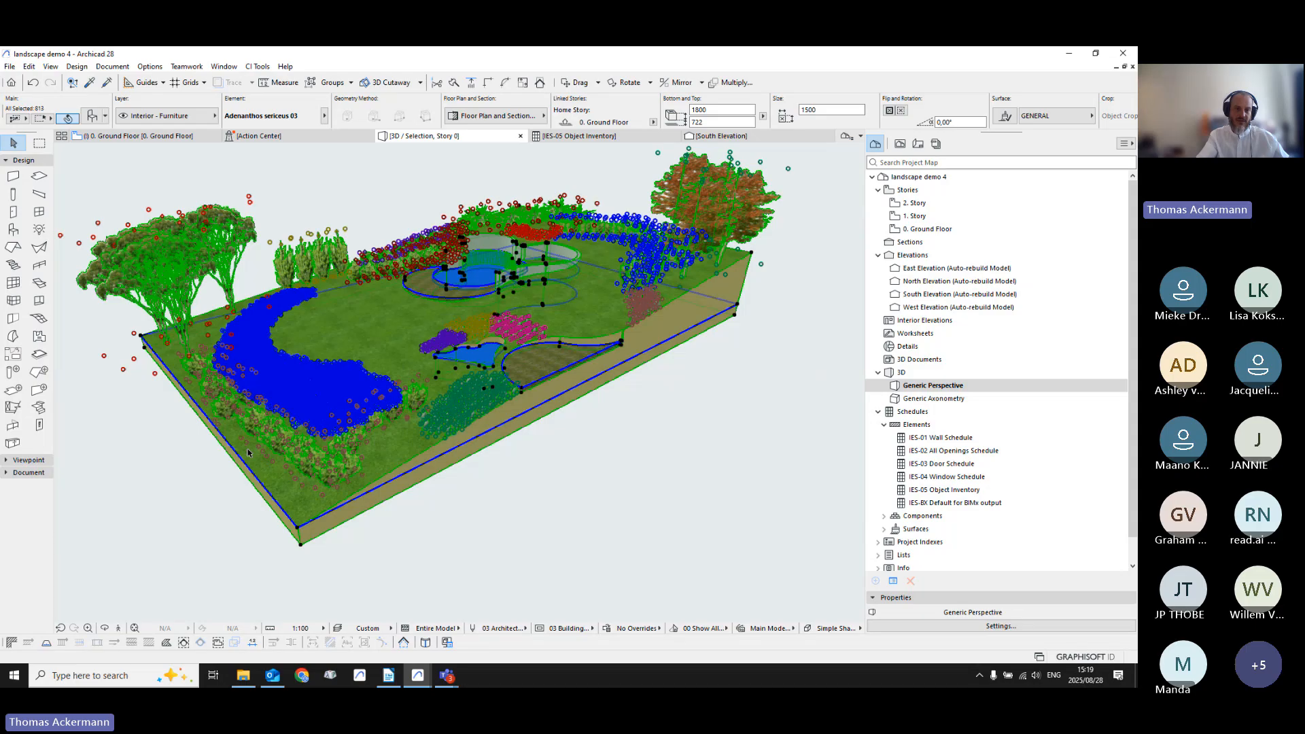
key("Escape")
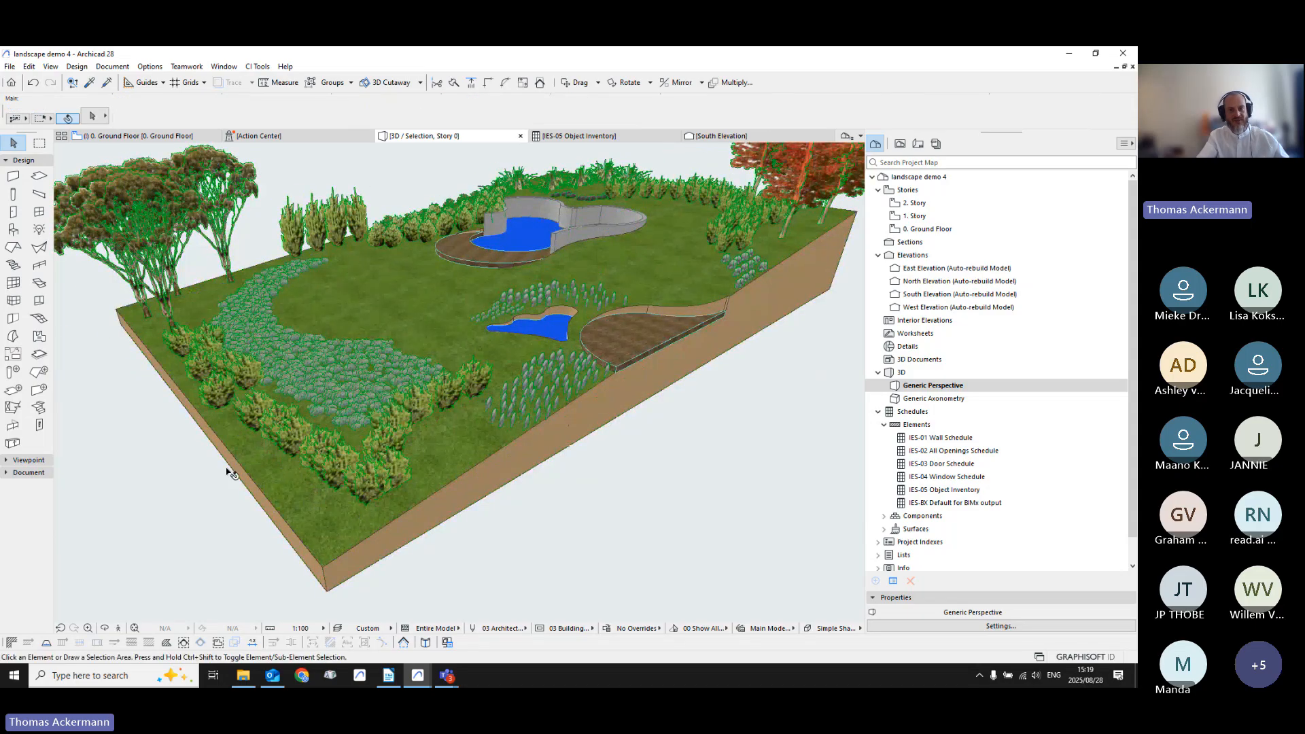
Step: Orbit the garden to face its planted corner and rebuild the 3D view
middle_click_drag(225, 490, 656, 415, "shift")
right_click(707, 190)
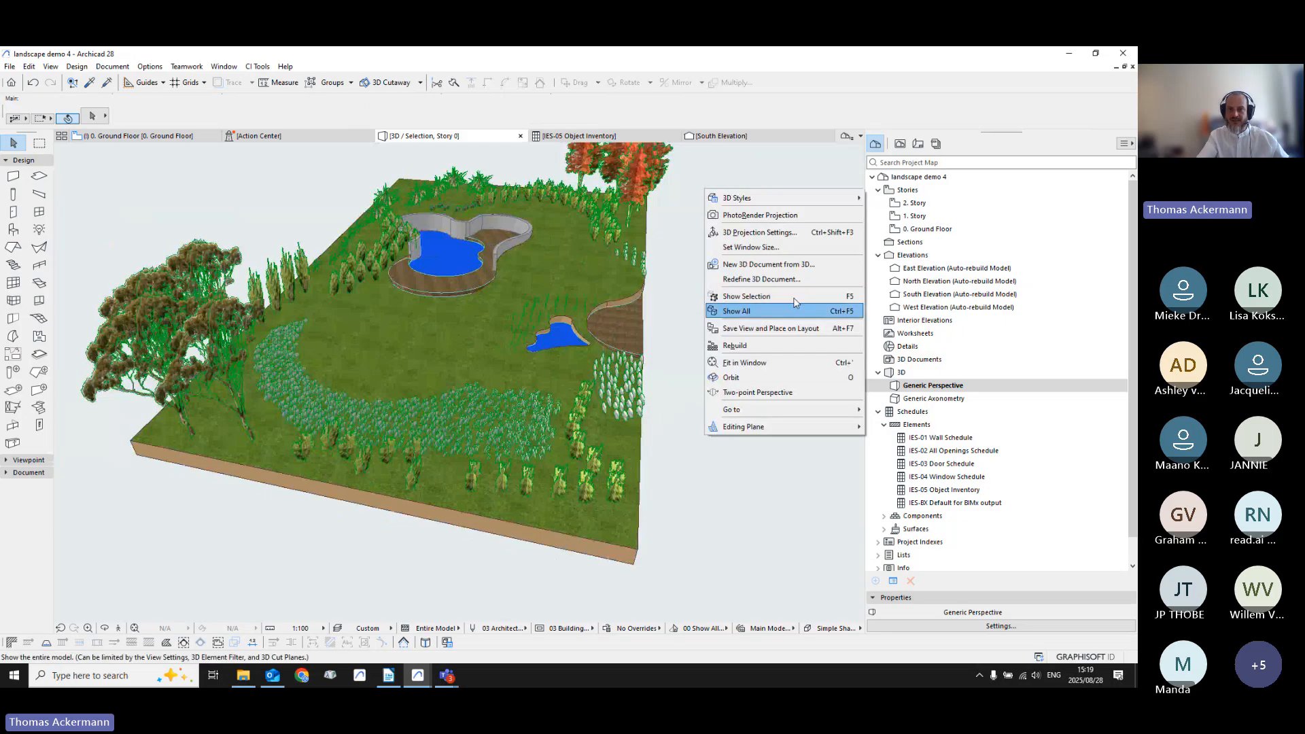
left_click(762, 347)
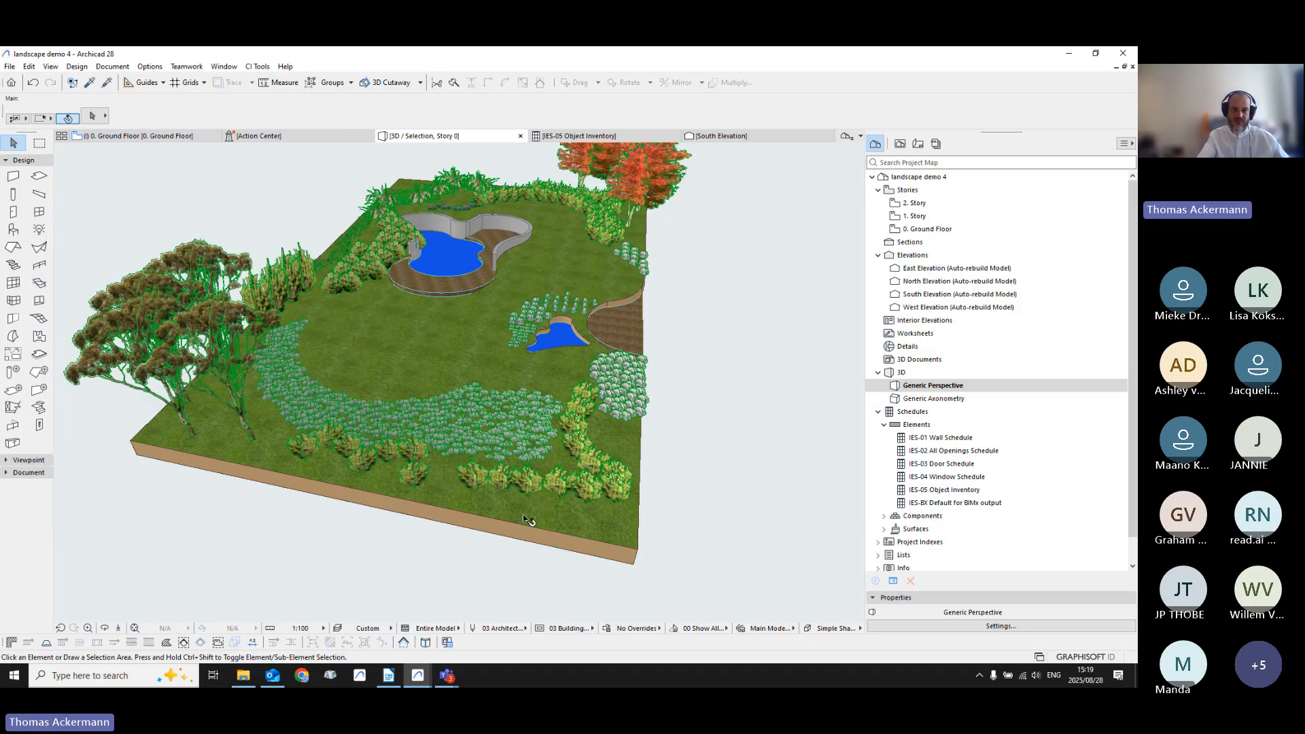
Step: Examine in 3D how the shrubs, ground cover and eucalyptus trees follow the sloping terrain surface
scroll(462, 483, "up", 4)
mouse_move(462, 483)
left_mouse_down()
mouse_move(468, 465)
mouse_move(648, 463)
mouse_move(476, 464)
left_mouse_up()
scroll(476, 464, "down", 4)
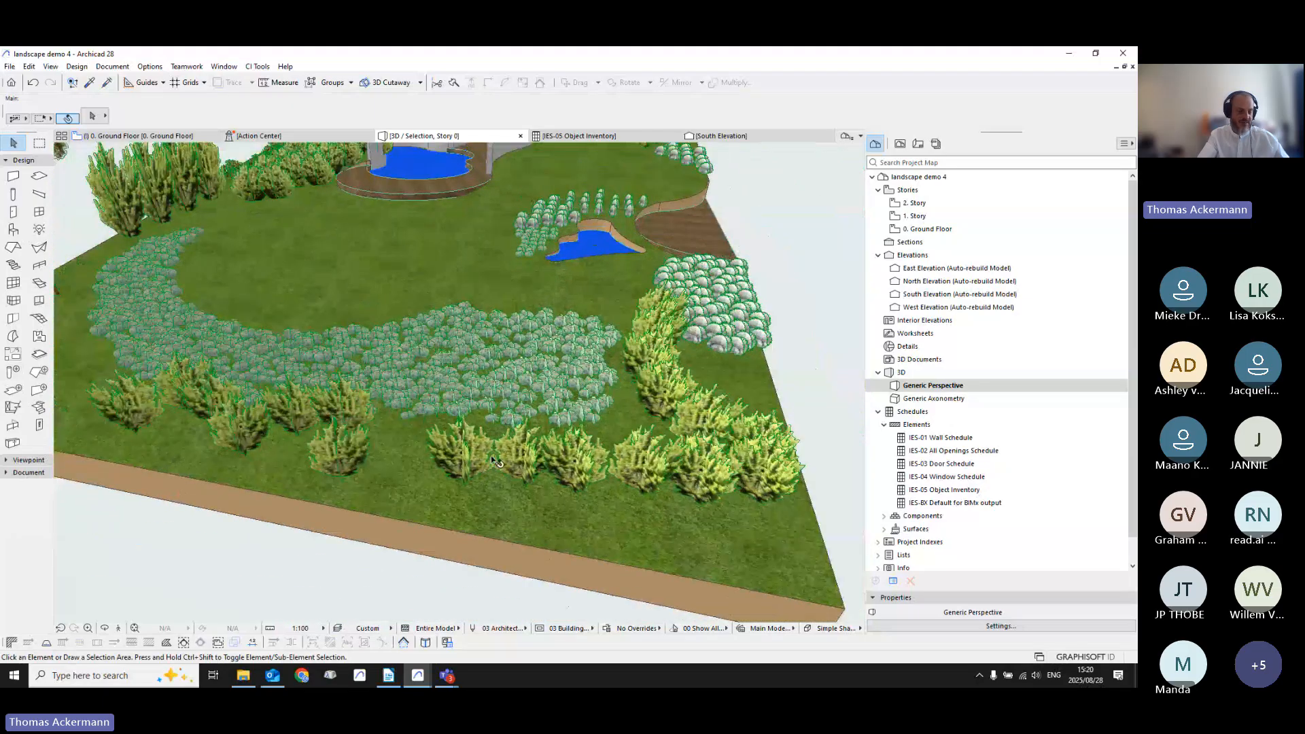
mouse_move(490, 455)
left_mouse_down()
mouse_move(447, 465)
mouse_move(471, 446)
left_mouse_up()
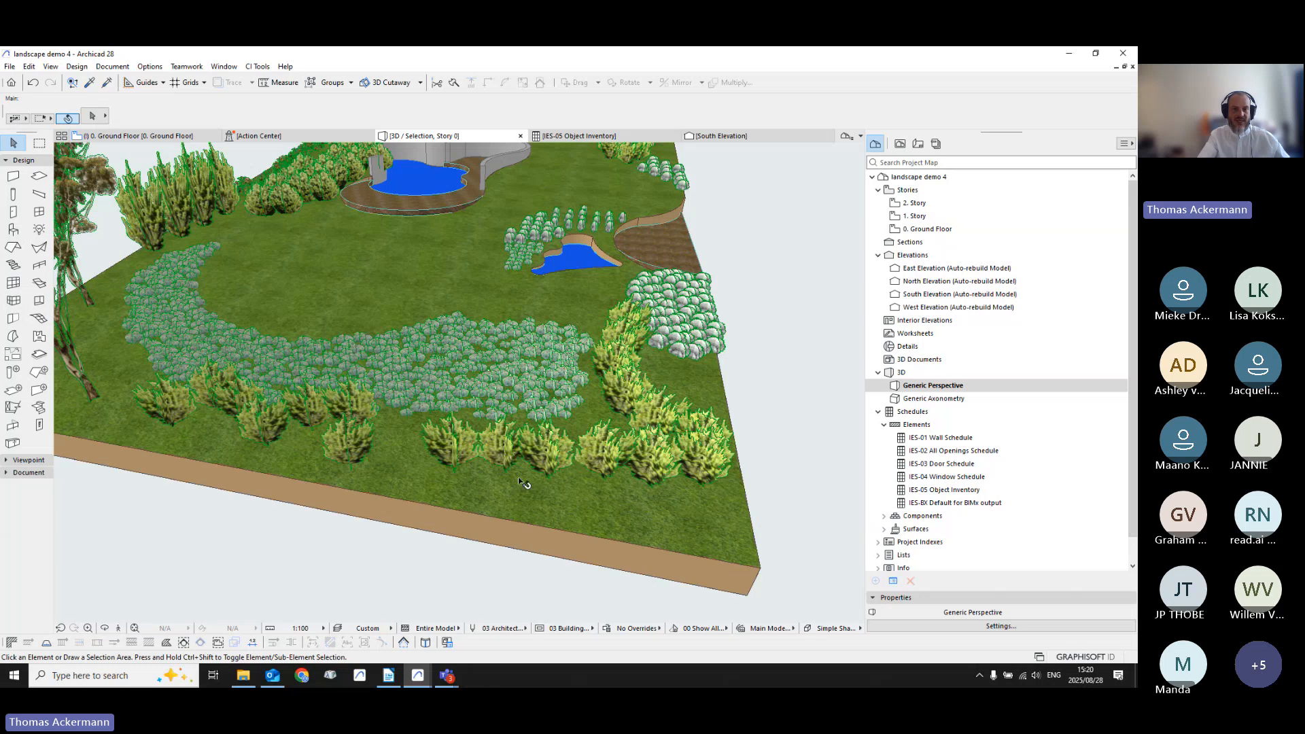
scroll(445, 470, "up", 2)
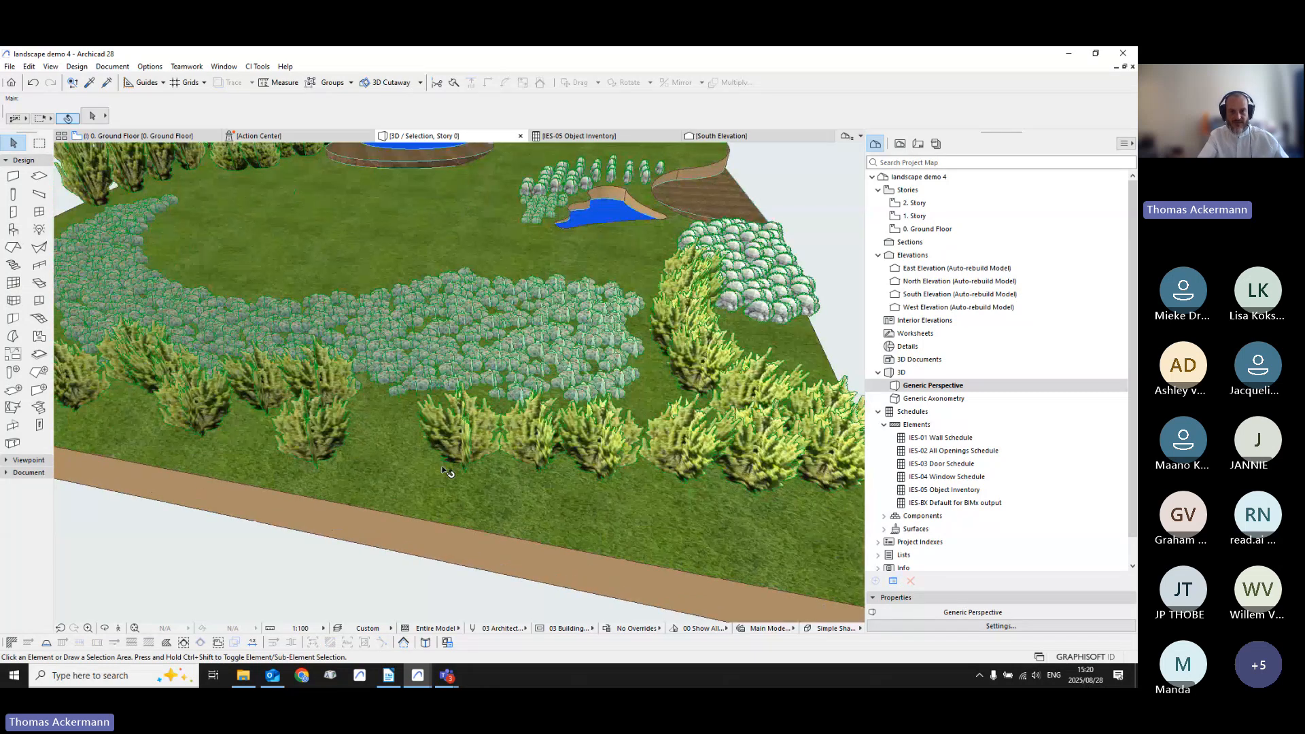
scroll(447, 471, "down", 5)
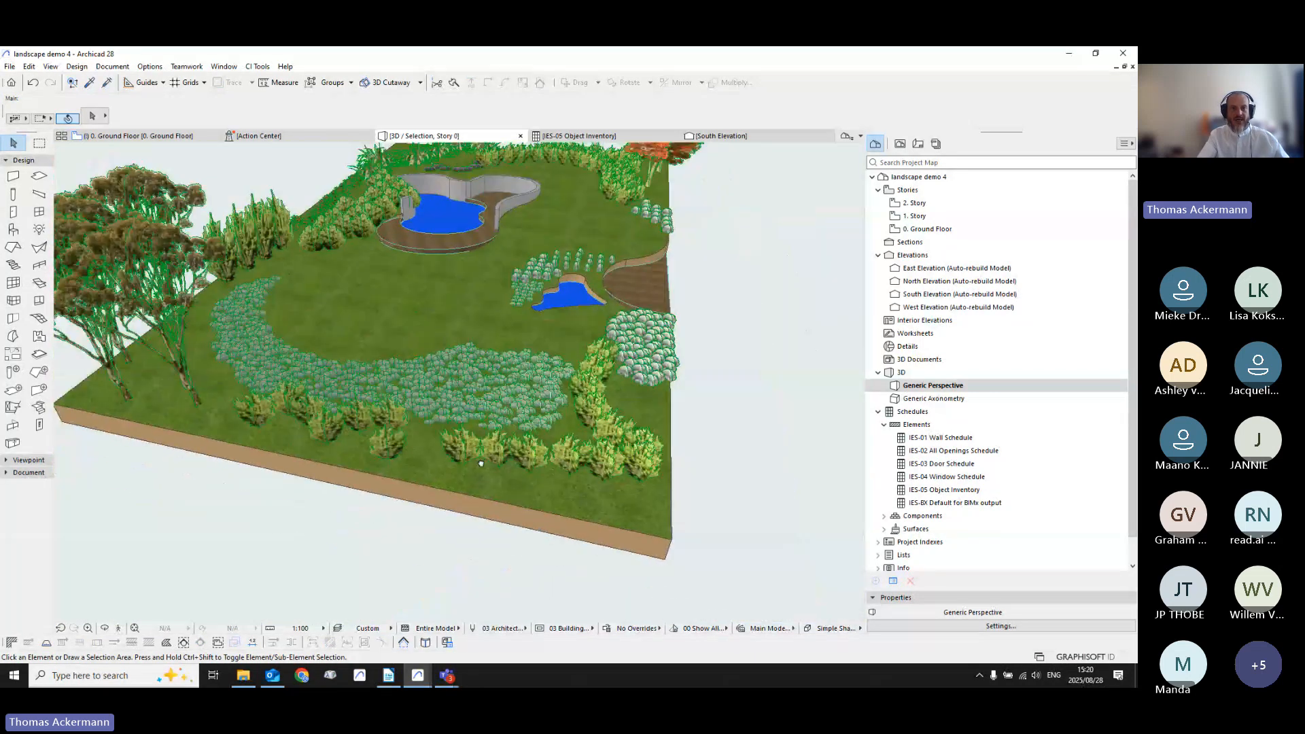
scroll(500, 491, "down", 2)
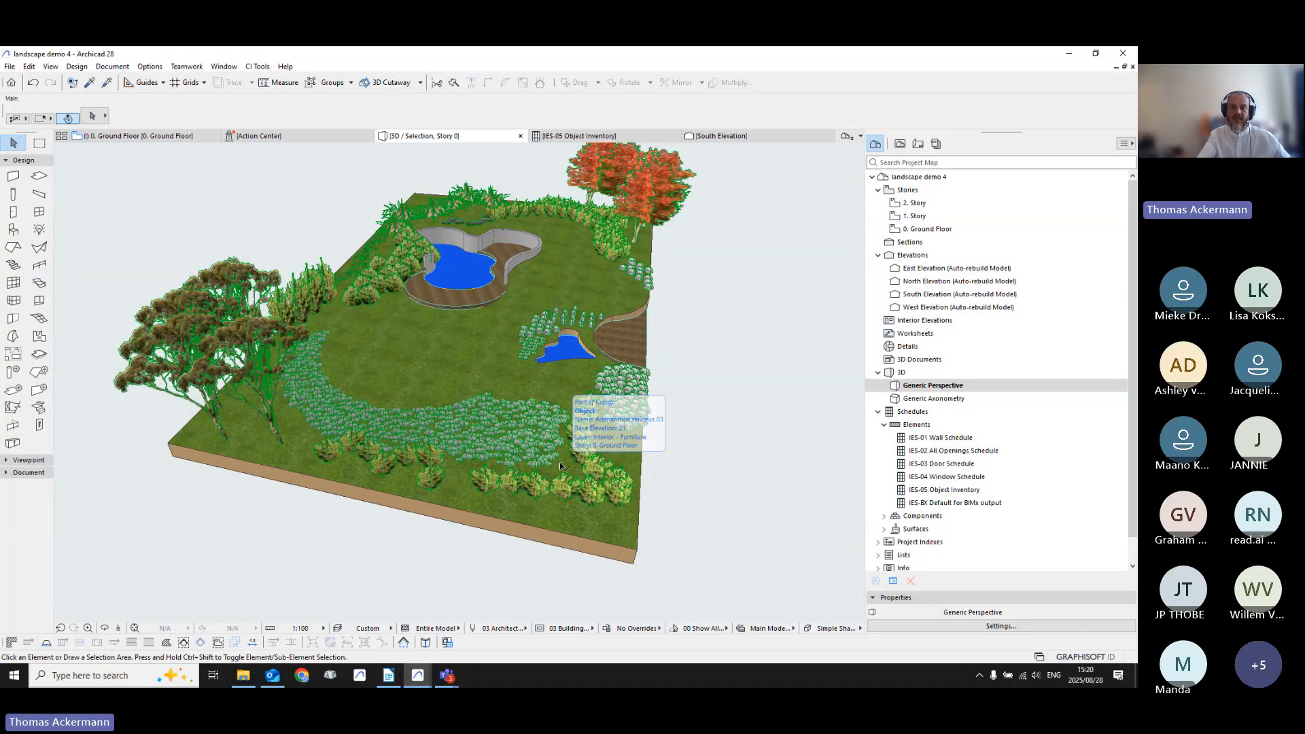
middle_click_drag(528, 422, 523, 445, "shift")
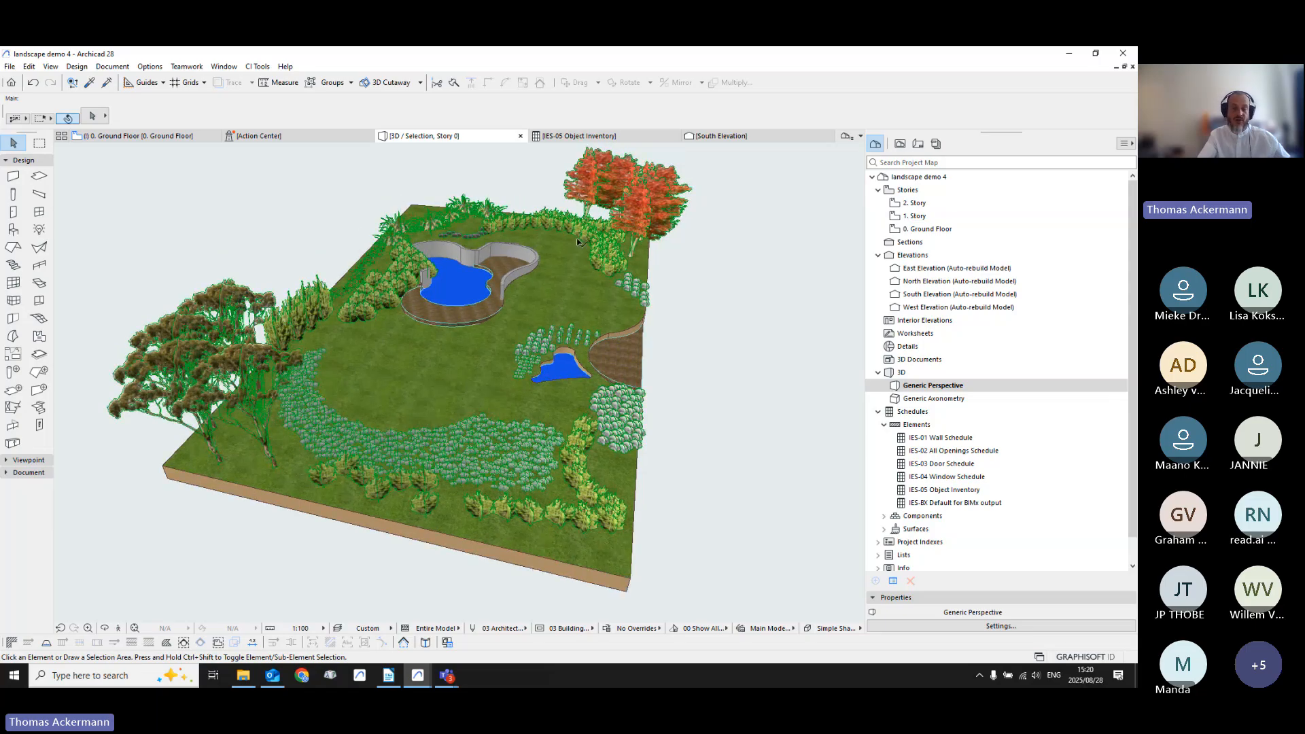
left_click(534, 484)
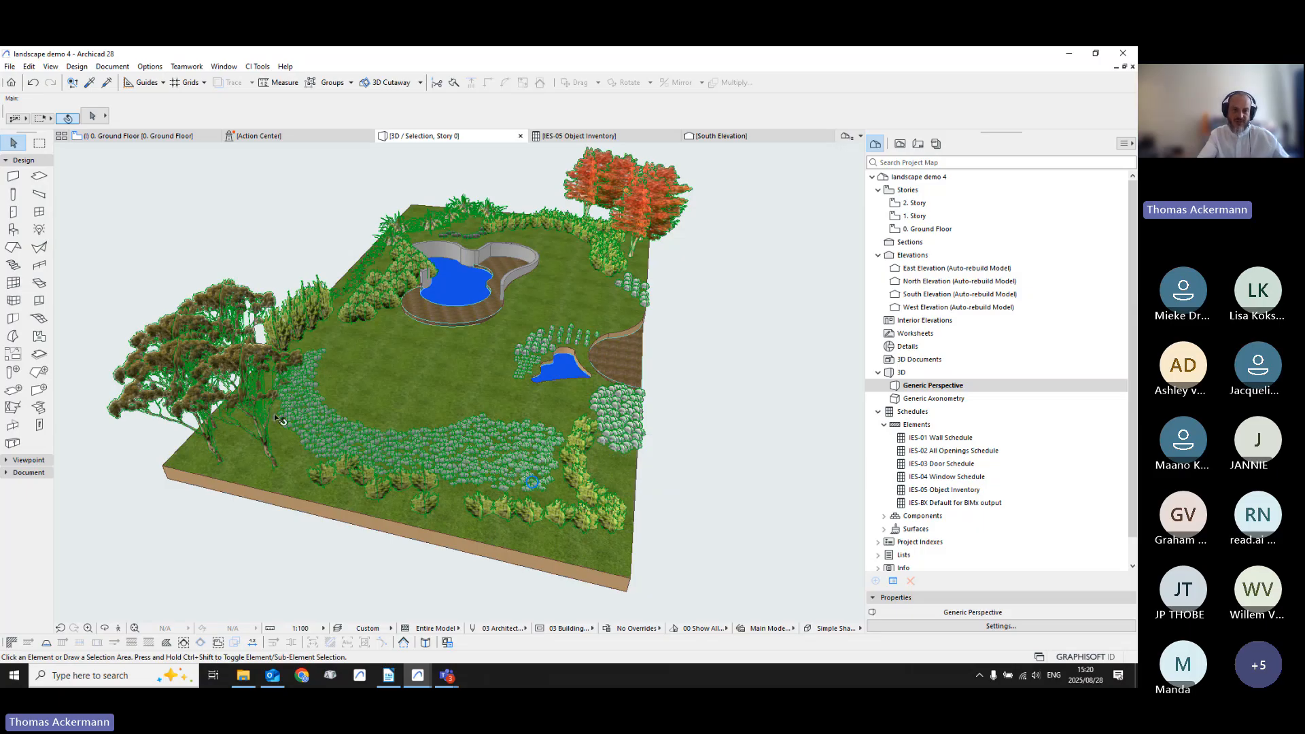
scroll(272, 452, "up", 5)
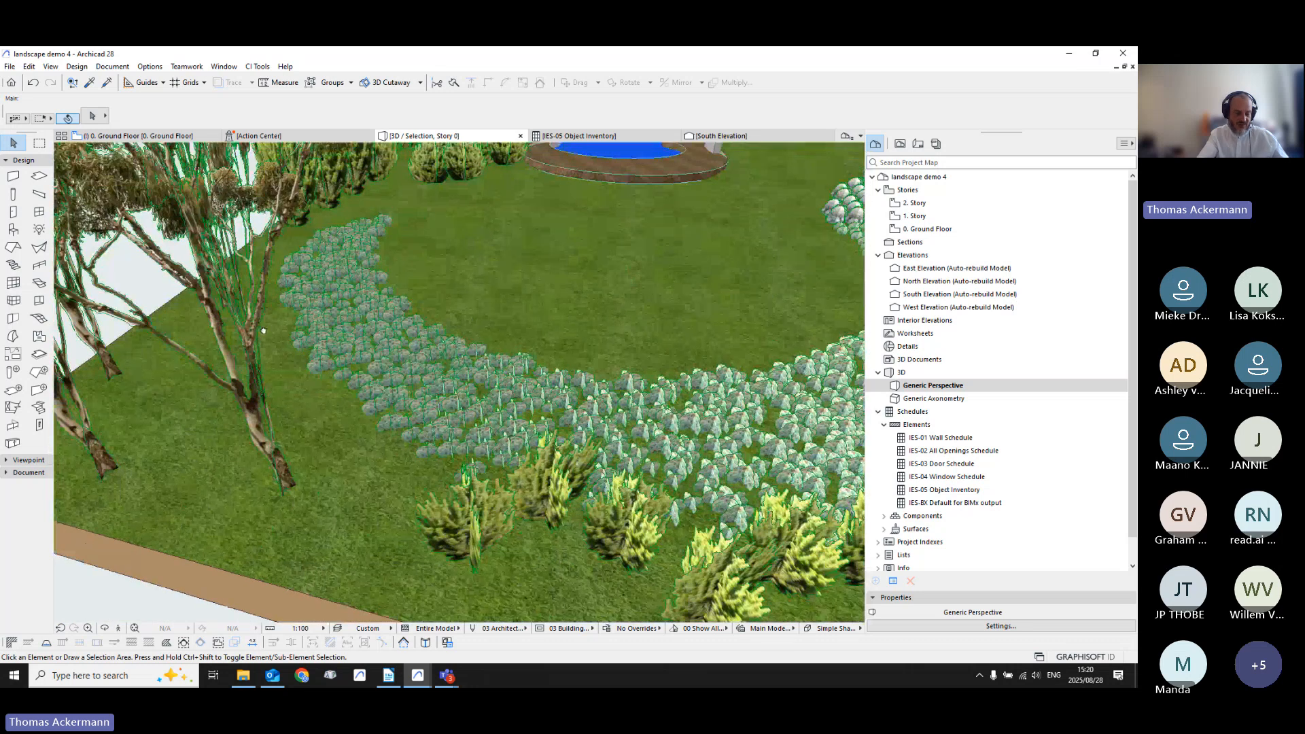
left_click_drag(245, 374, 488, 464)
scroll(487, 463, "down", 4)
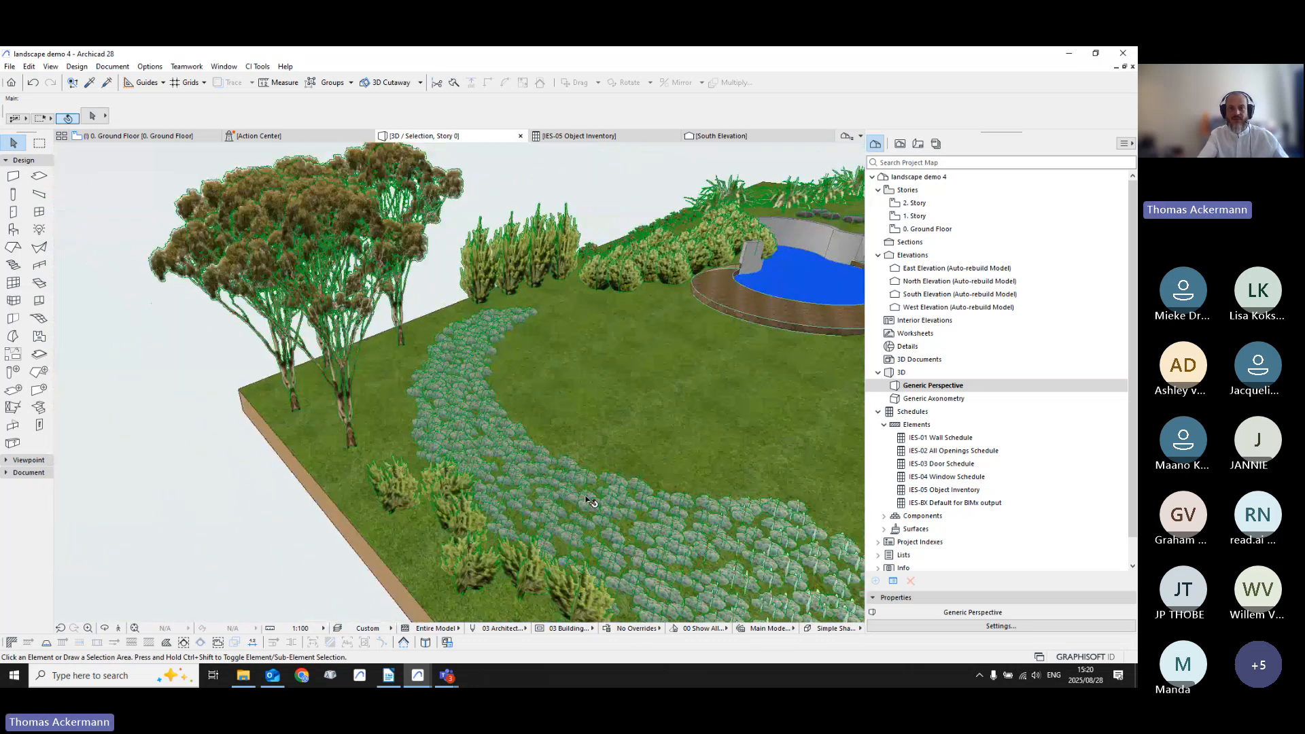
middle_click_drag(589, 498, 769, 174, "shift")
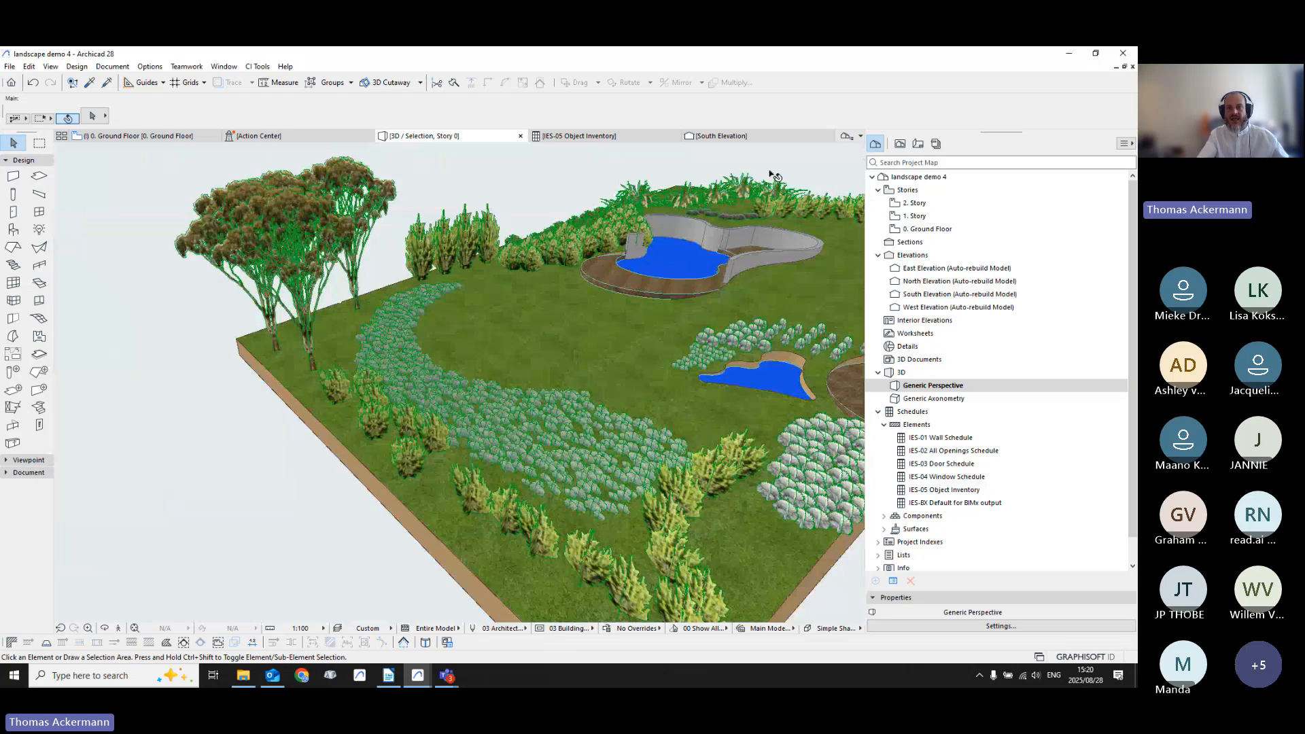
Step: Open the South Elevation and select the eucalyptus trees, the Adenanthos sericeus shrubs and the Agave parrasana ground cover
left_click(723, 136)
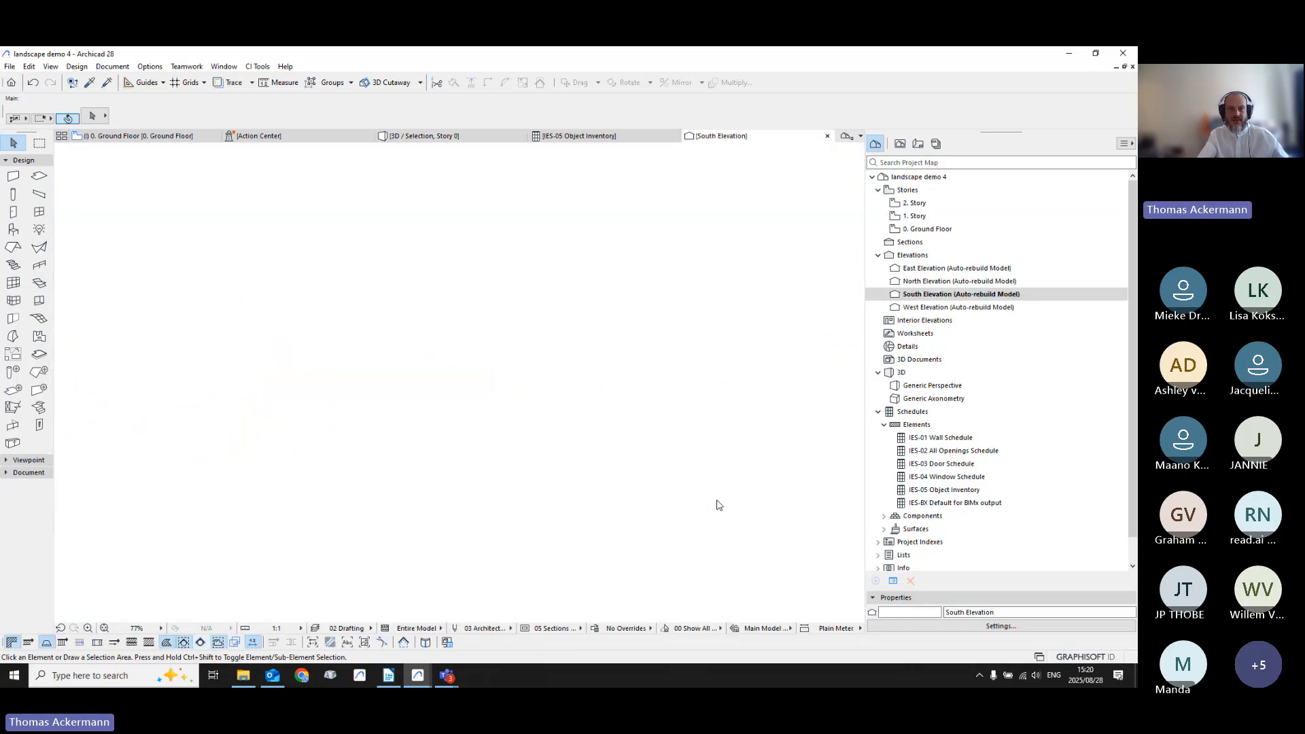
scroll(499, 451, "up", 4)
scroll(499, 451, "down", 5)
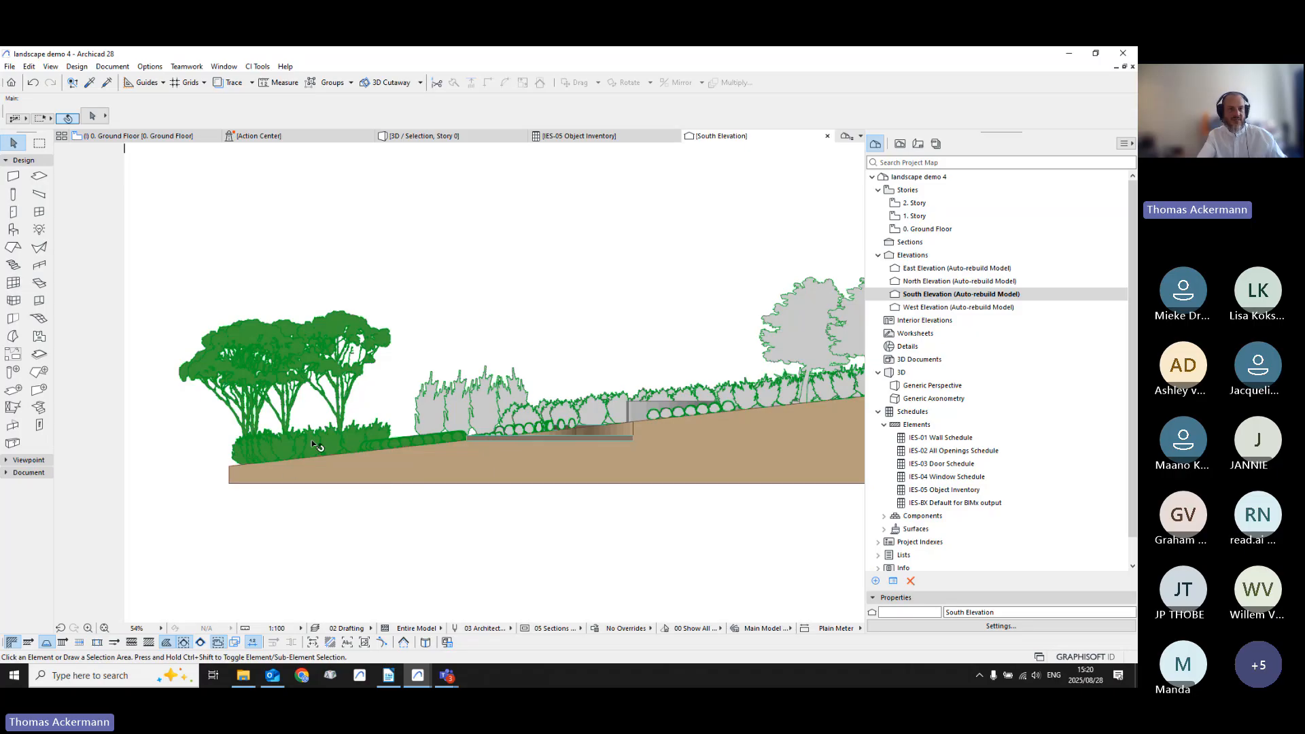
left_click(324, 352)
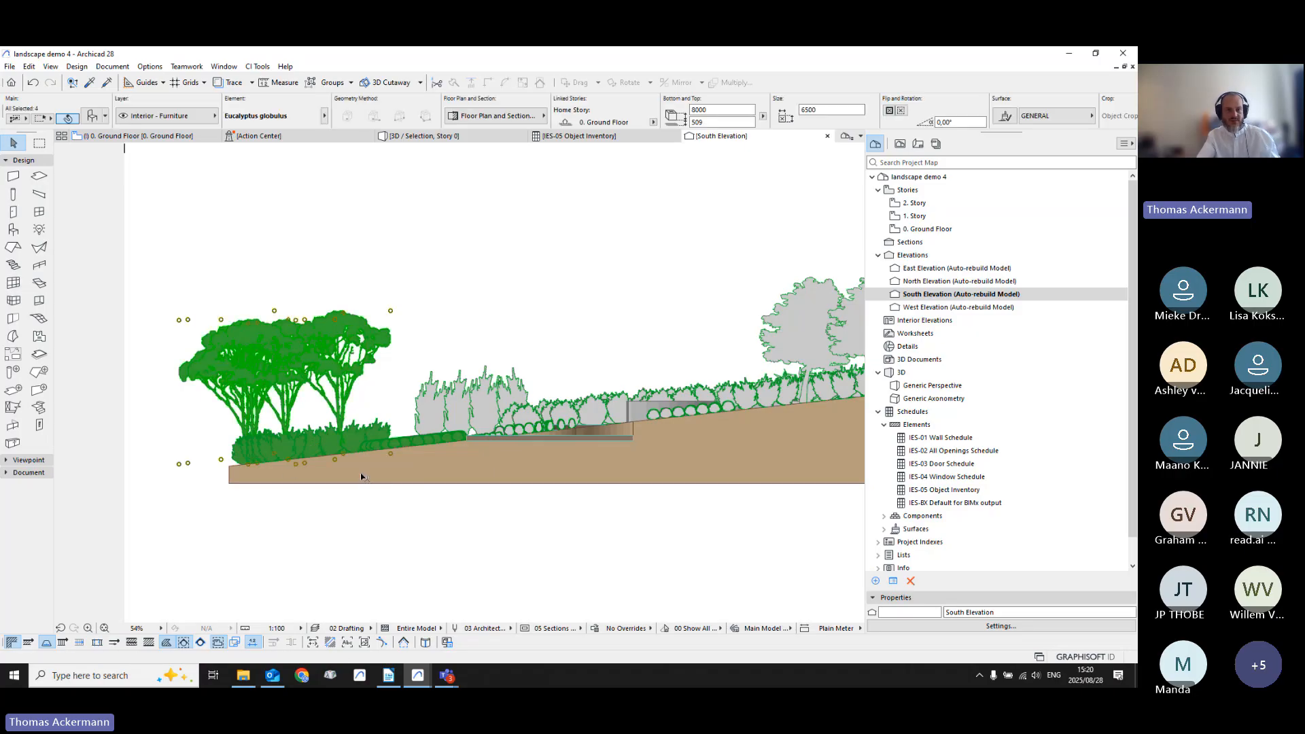
left_click(384, 442, "shift")
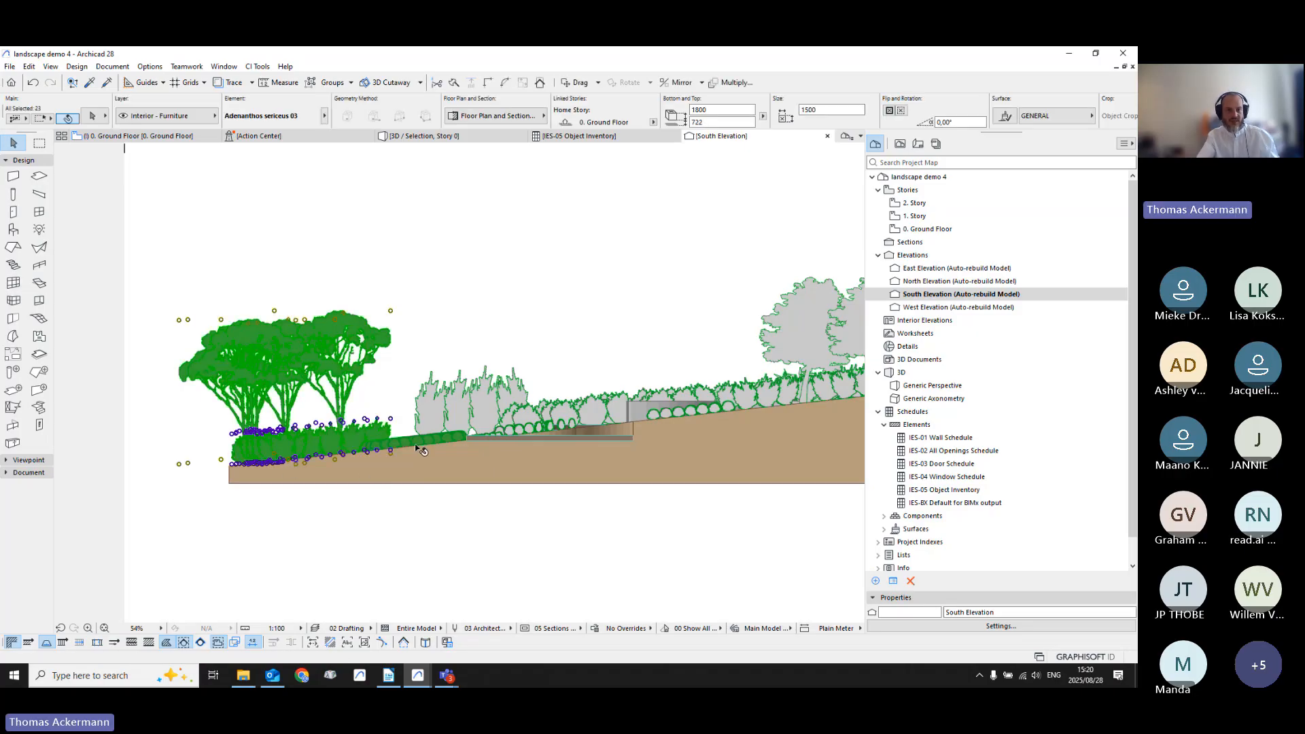
left_click(426, 443, "shift")
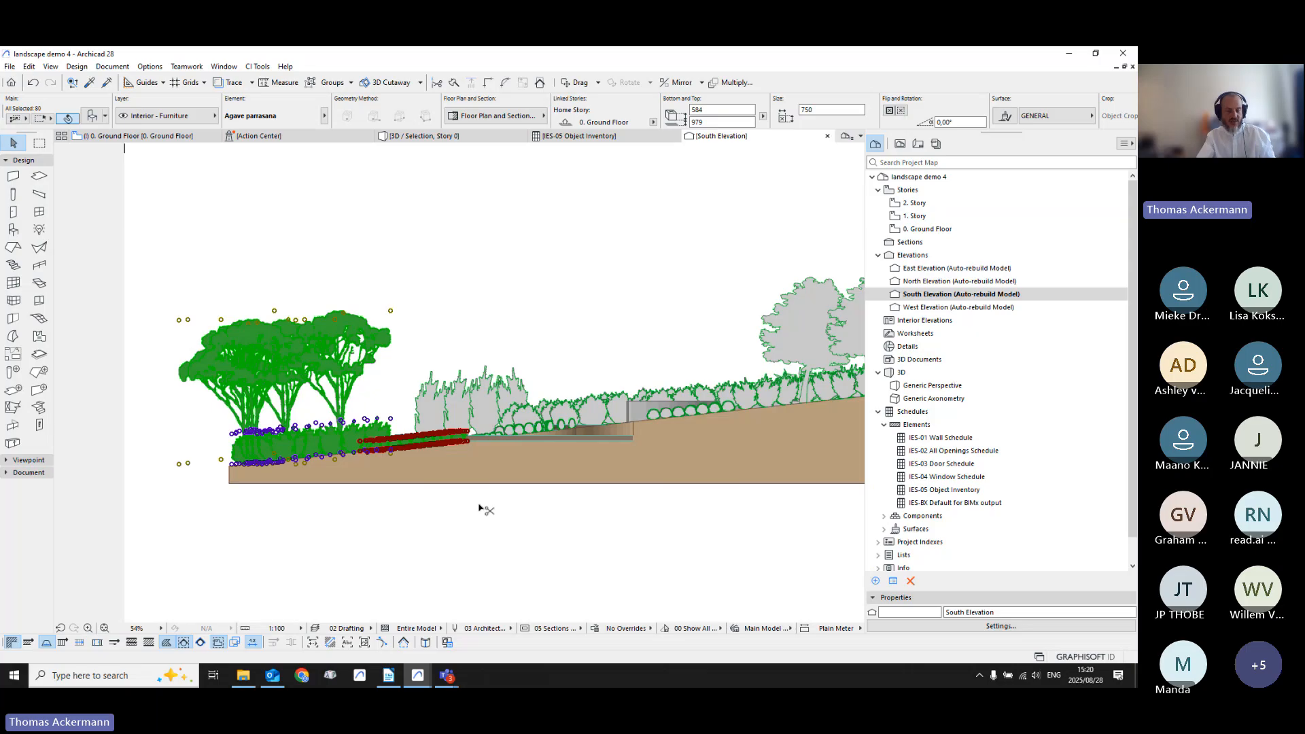
Step: Set the silhouette surface of the selected plants to Paint - Titanium White, and clear the selection
key("ctrl+t")
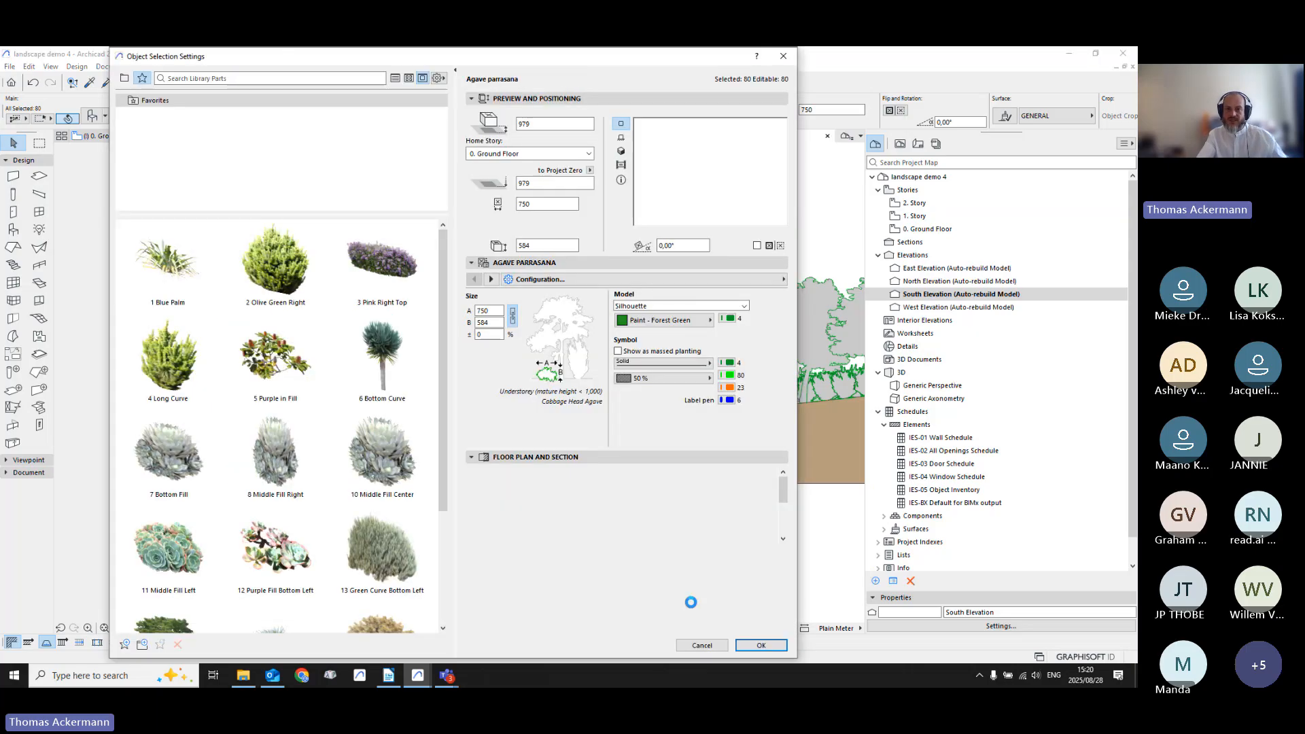
left_click(663, 320)
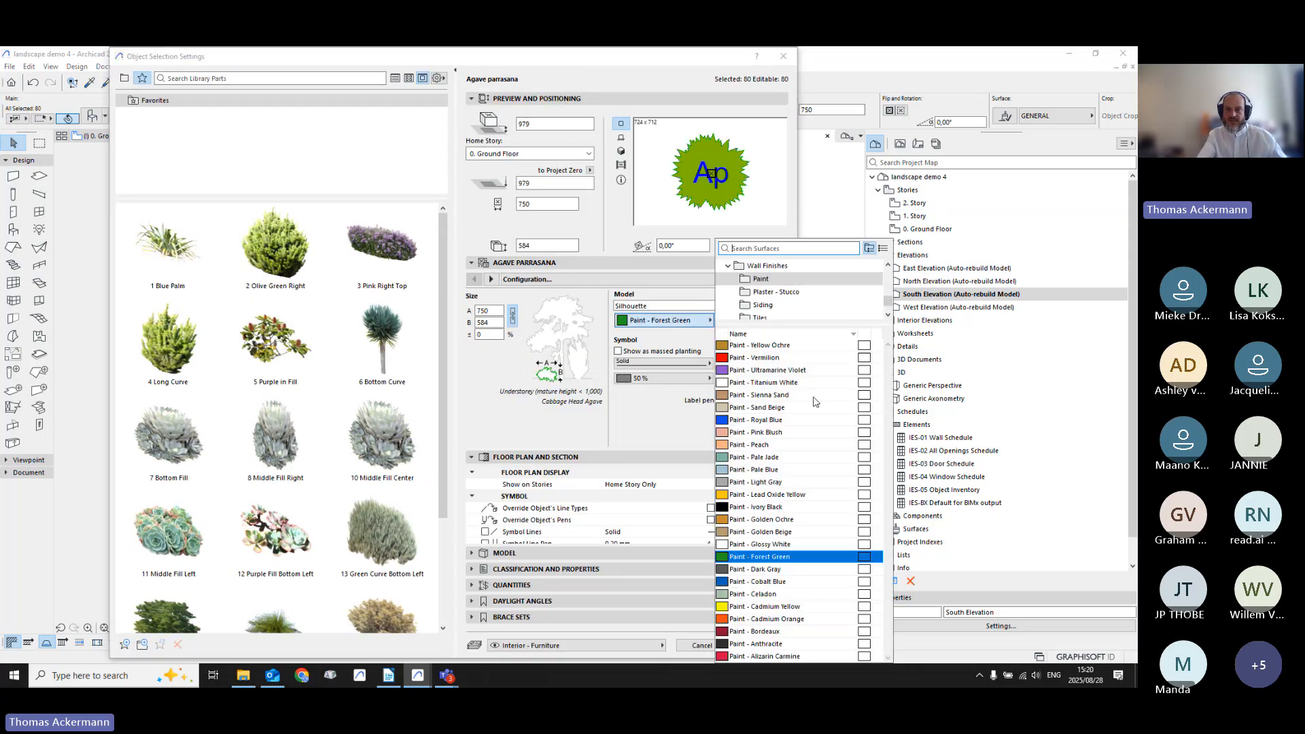
left_click(773, 383)
left_click(759, 645)
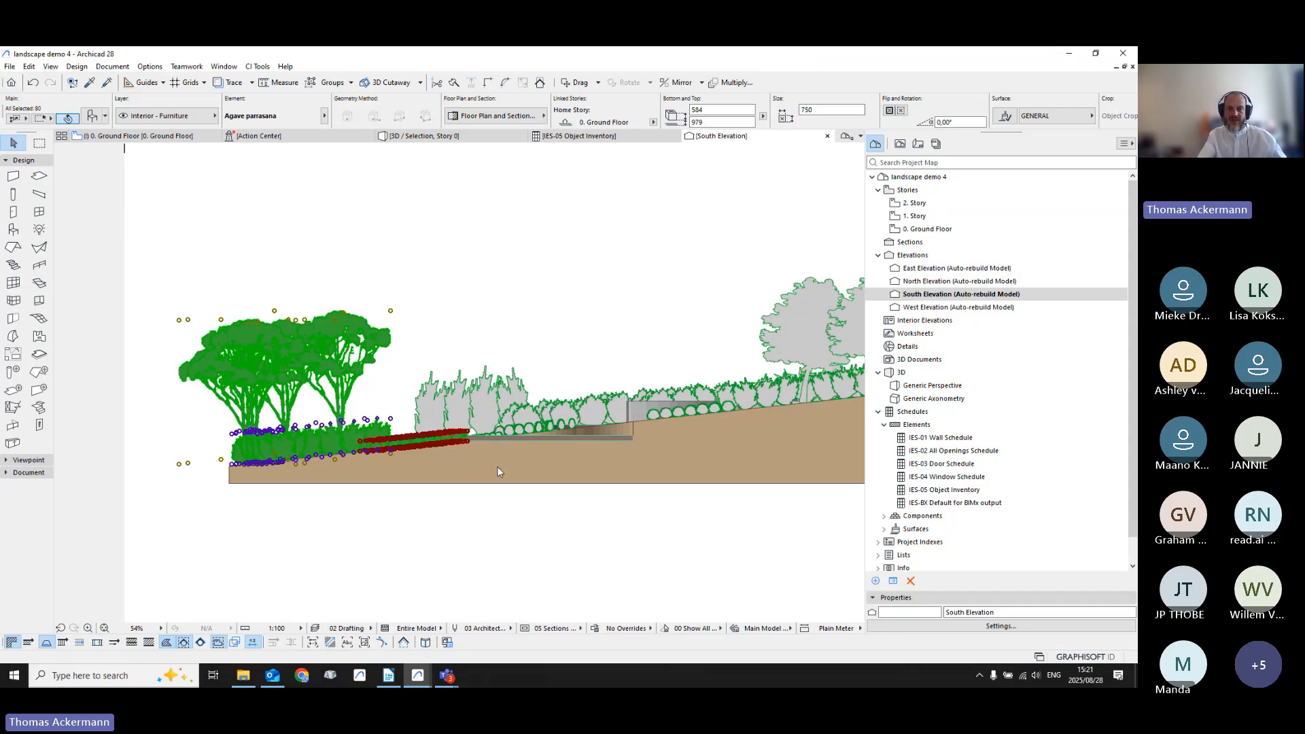
key("Escape")
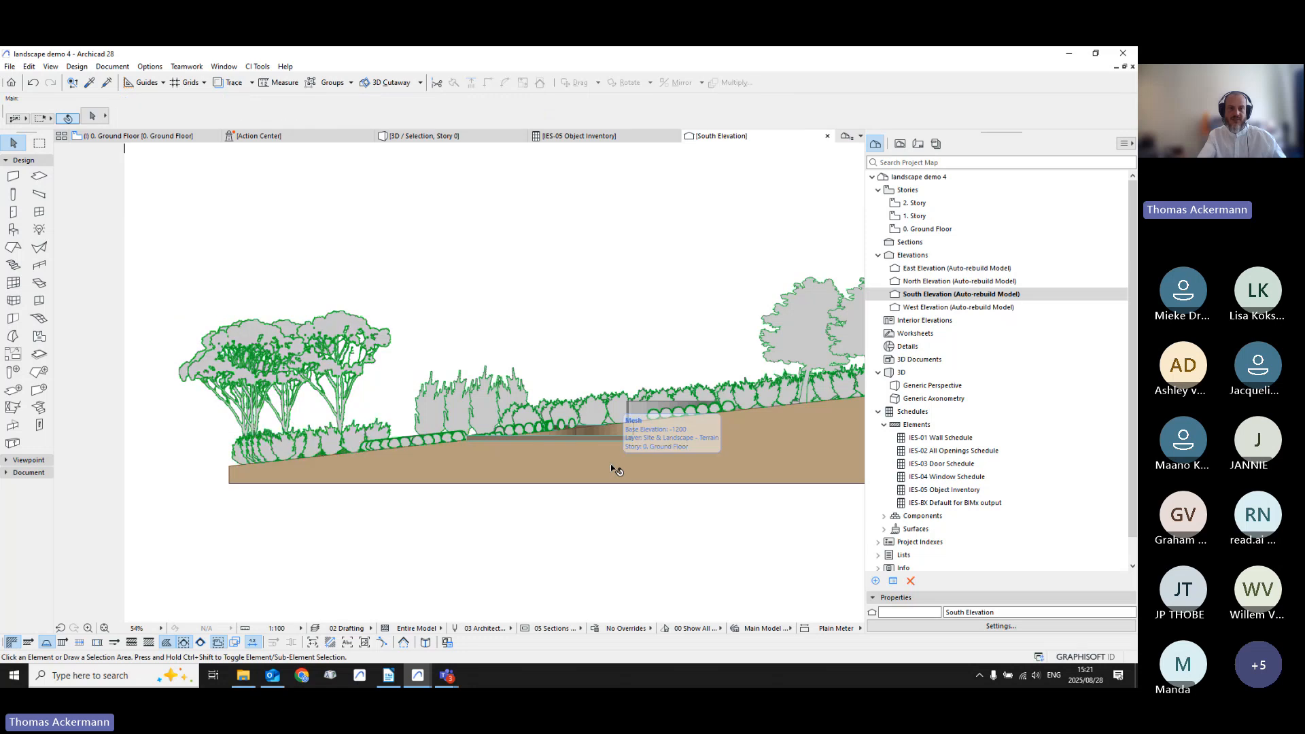
scroll(702, 452, "down", 4)
scroll(647, 433, "up", 5)
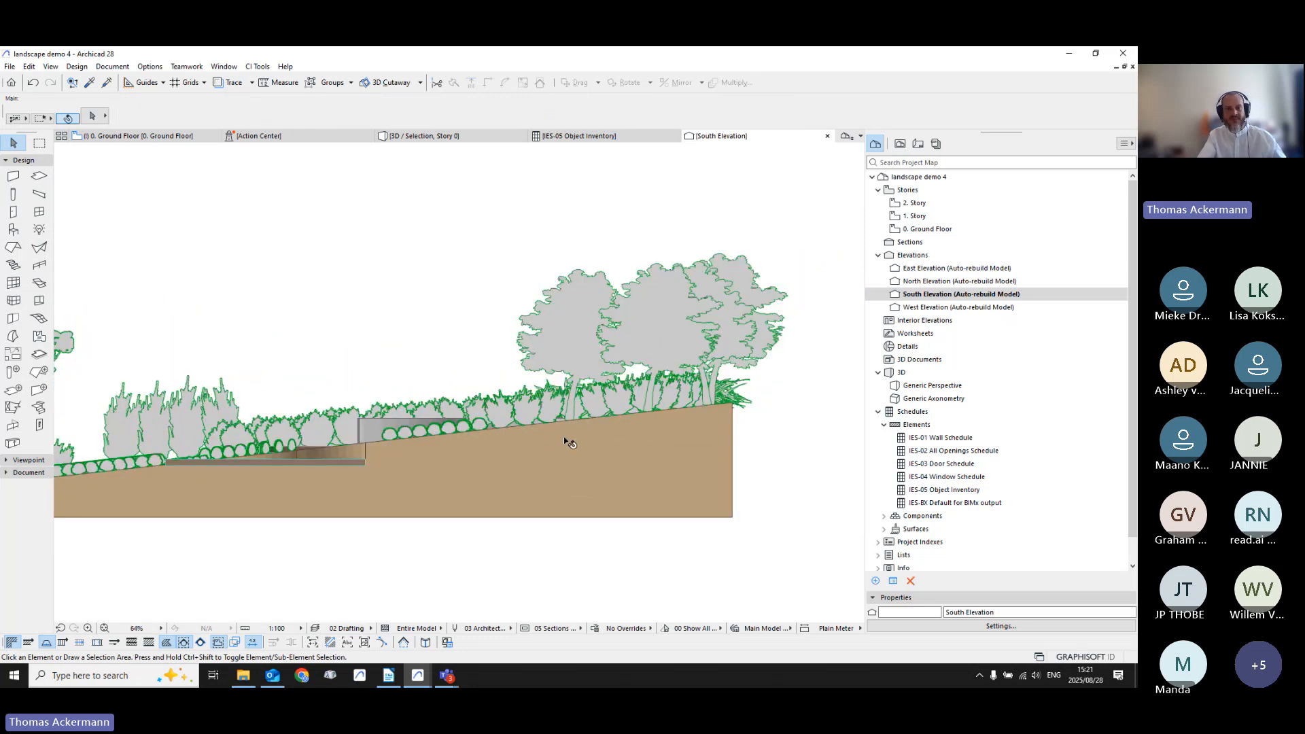
scroll(562, 446, "down", 4)
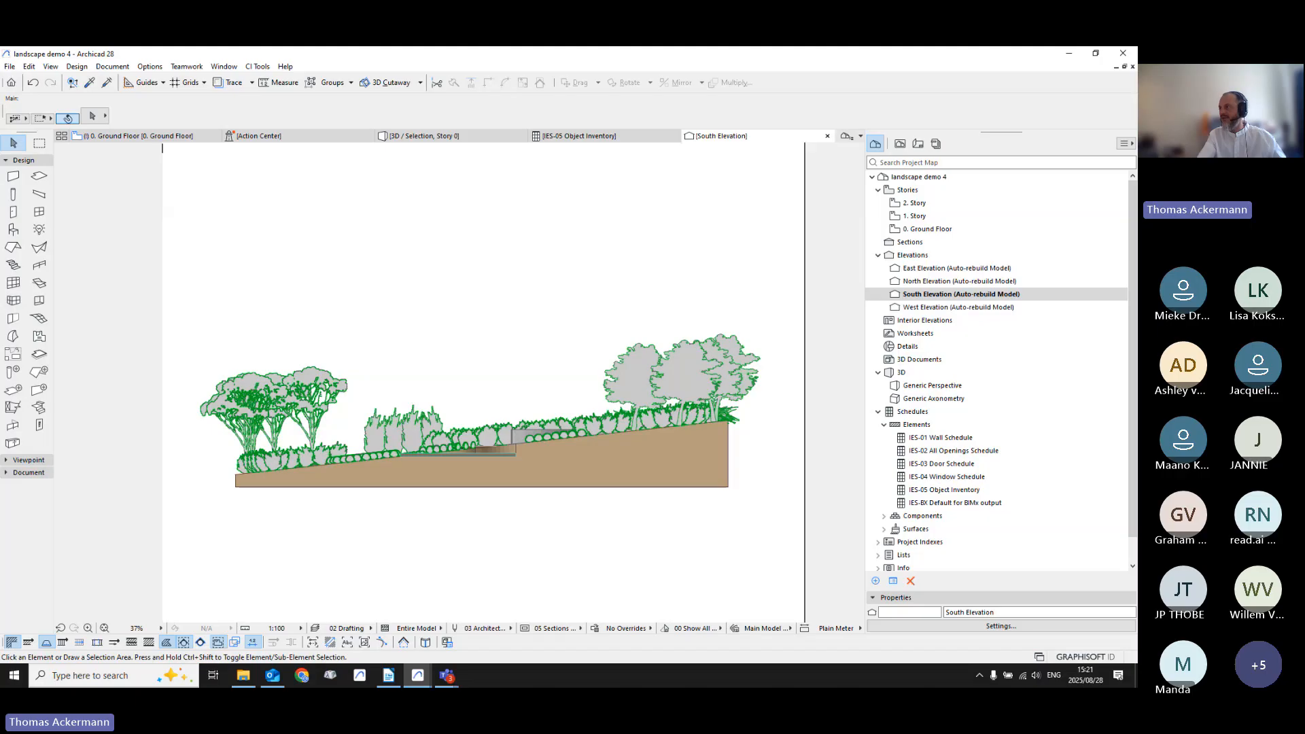
left_click(766, 127)
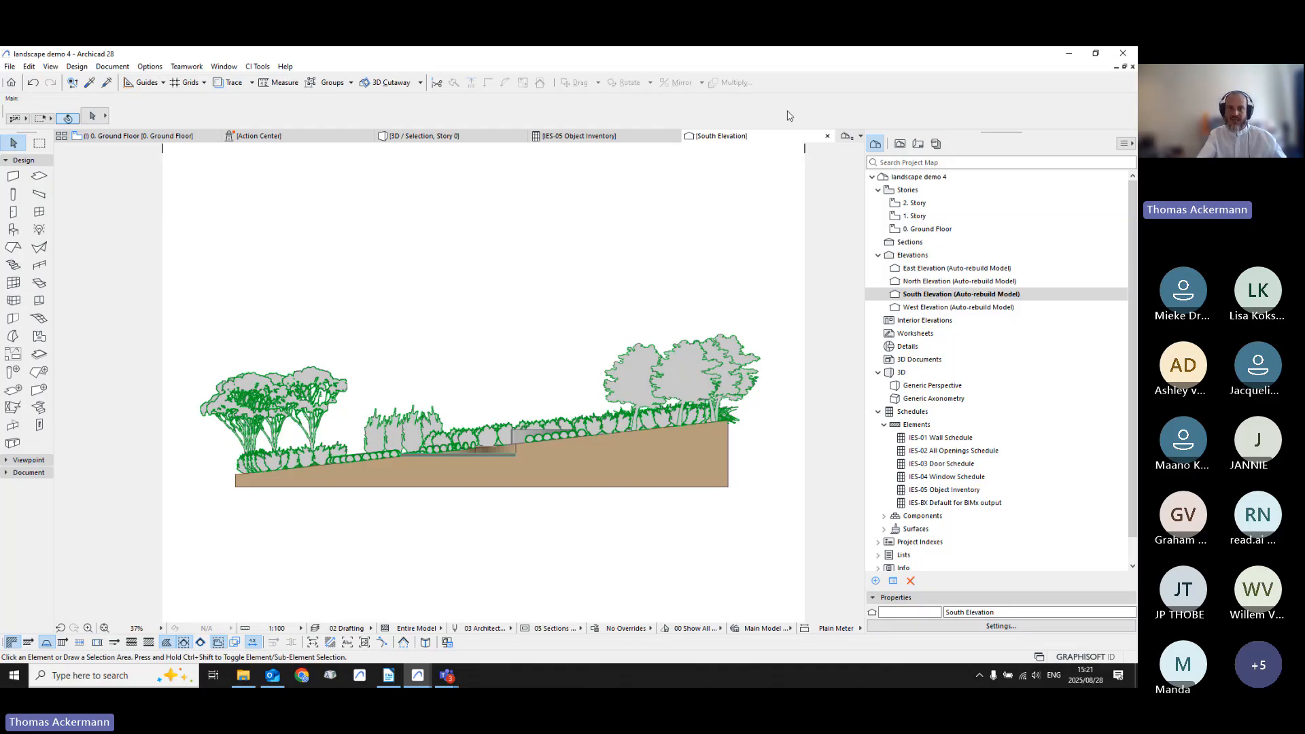
Step: Open the CI Tools Time Tracker over the ground floor plan and move its window to the garden's upper corner
left_click(258, 66)
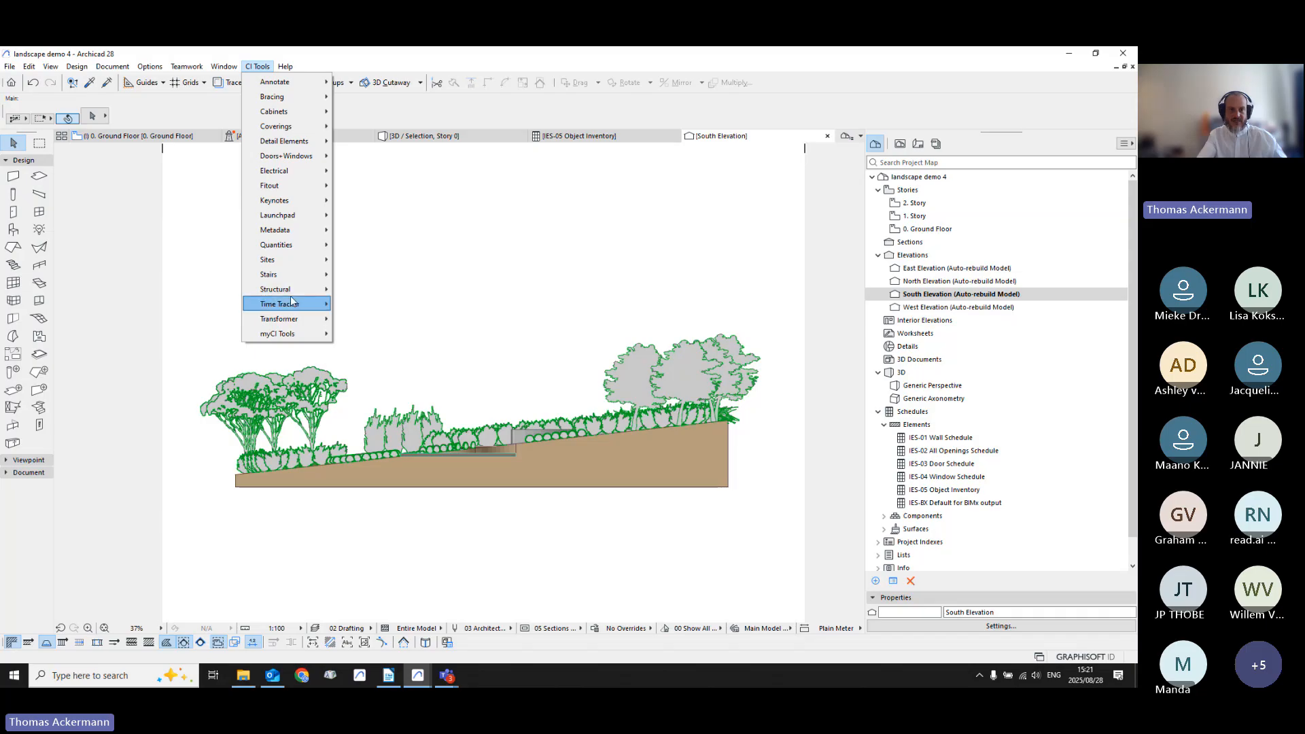
mouse_move(291, 301)
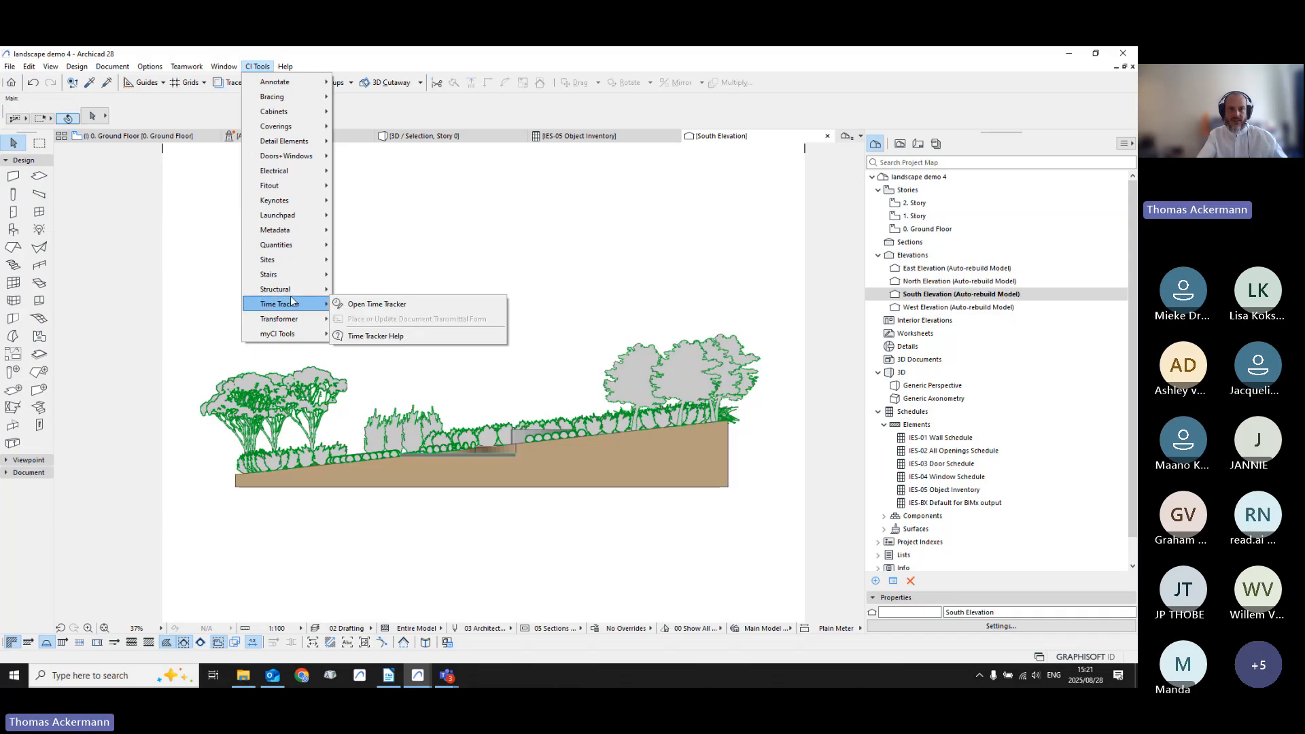
left_click(370, 304)
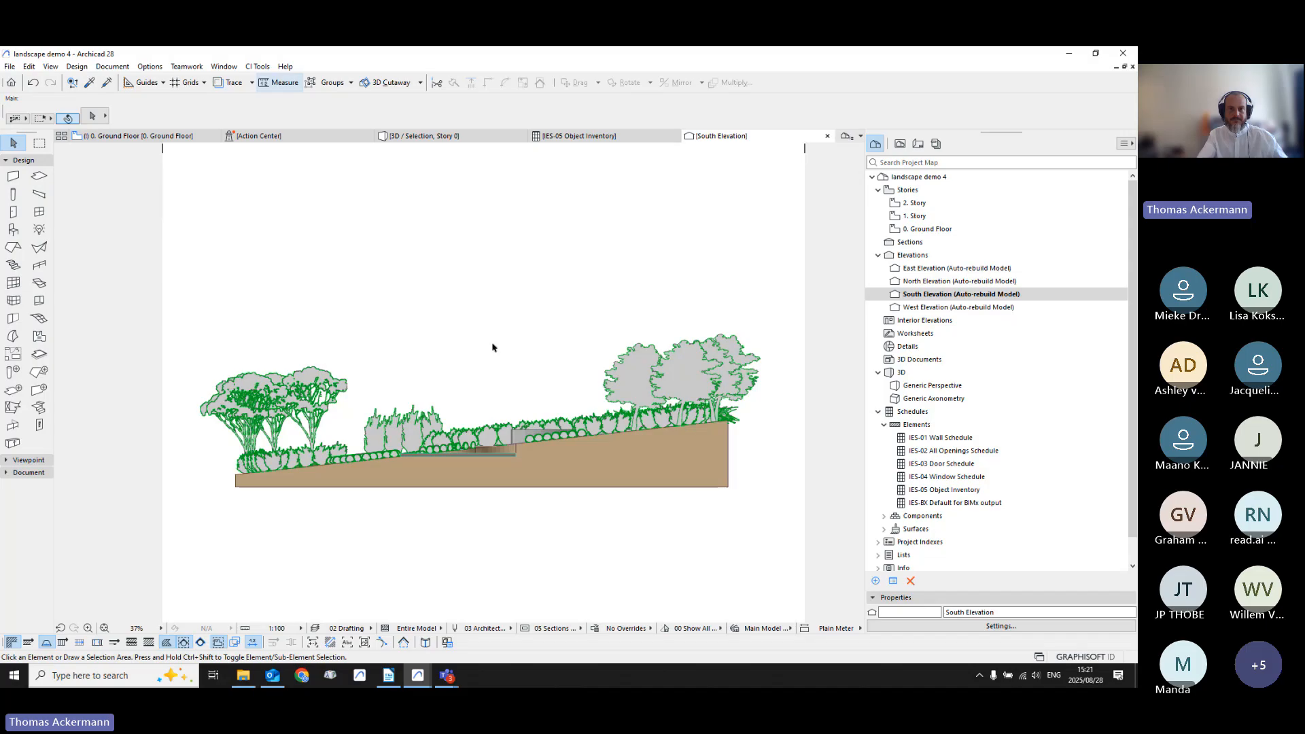
middle_click_drag(371, 253, 372, 265)
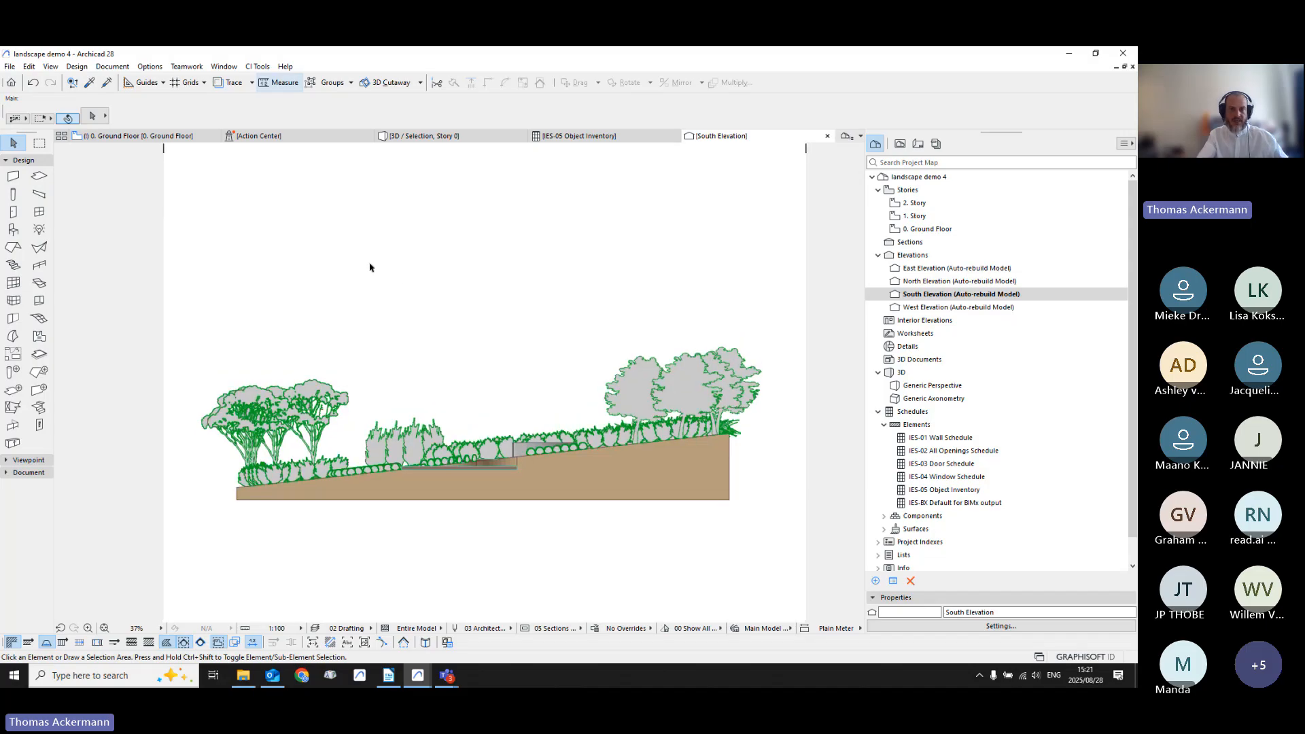
key("F2")
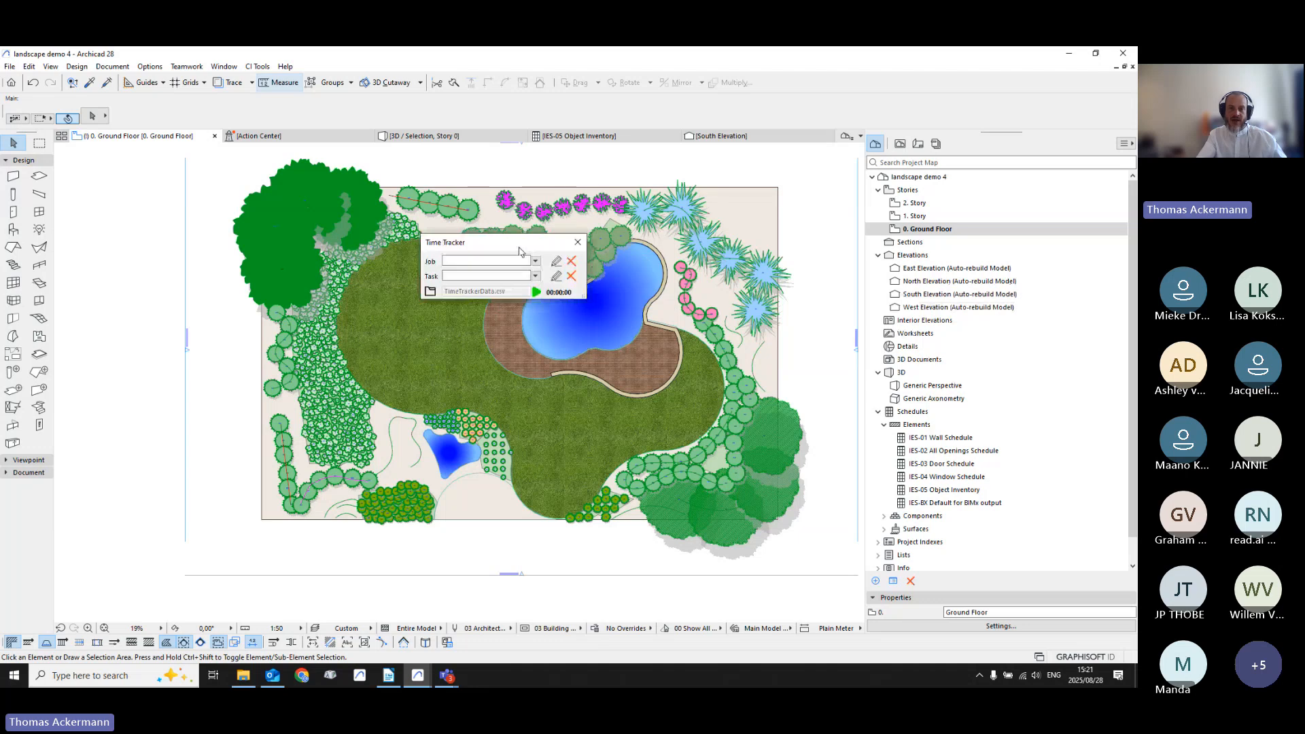
scroll(462, 411, "down", 2)
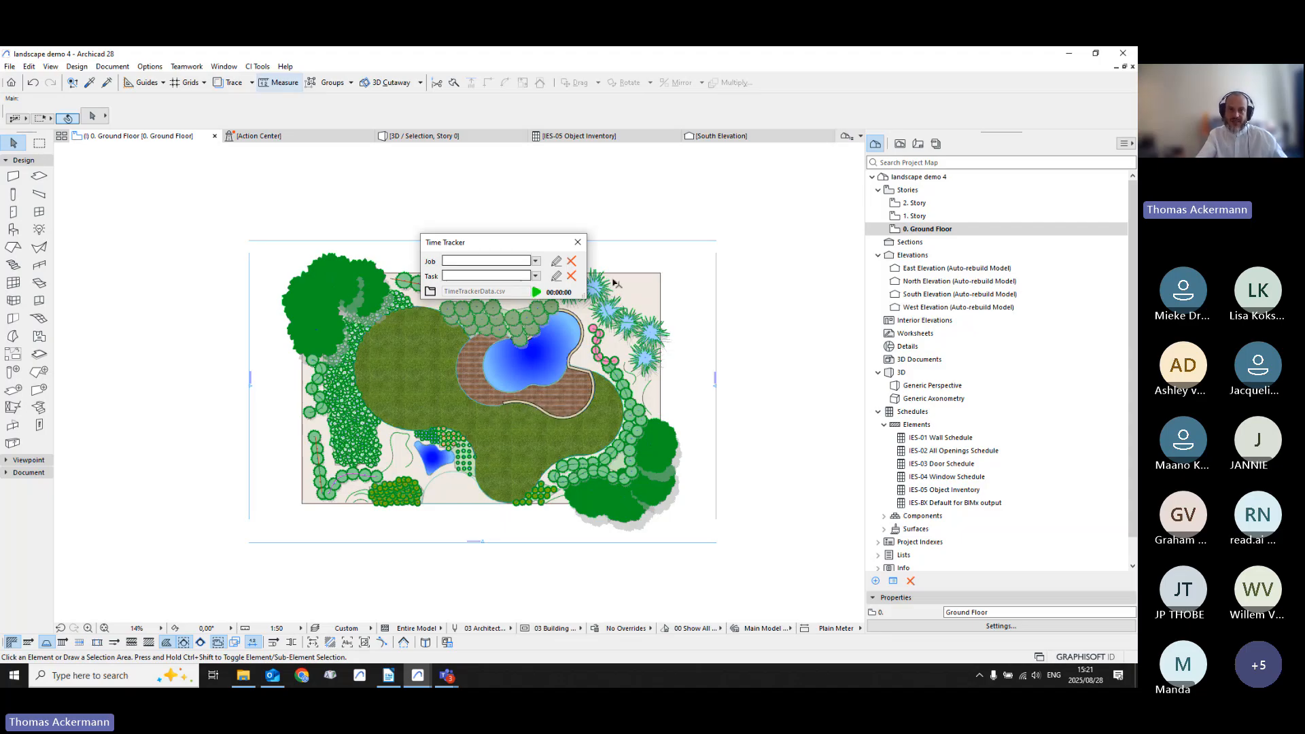
left_click_drag(507, 242, 678, 230)
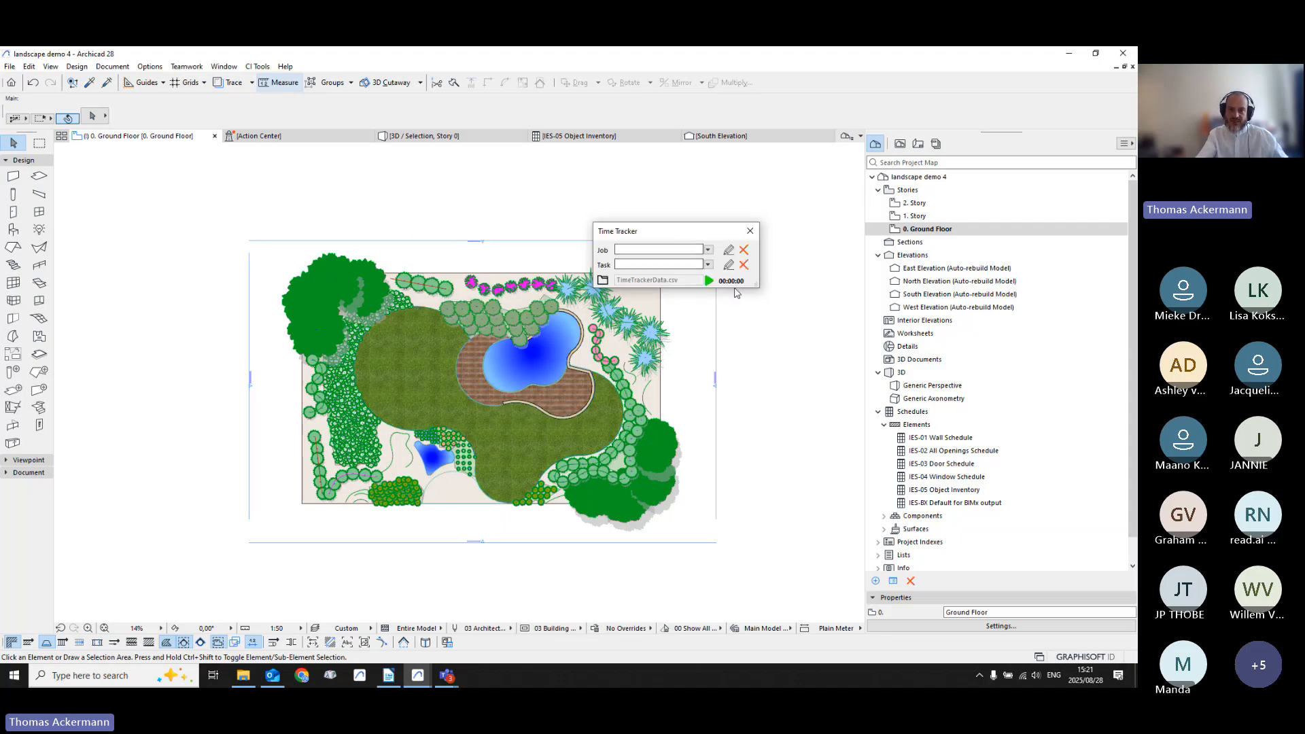
Step: Choose House 123 as the tracked job, enter Landscape plan as the task and start the timer
left_click(708, 250)
left_click(693, 273)
left_click(686, 266)
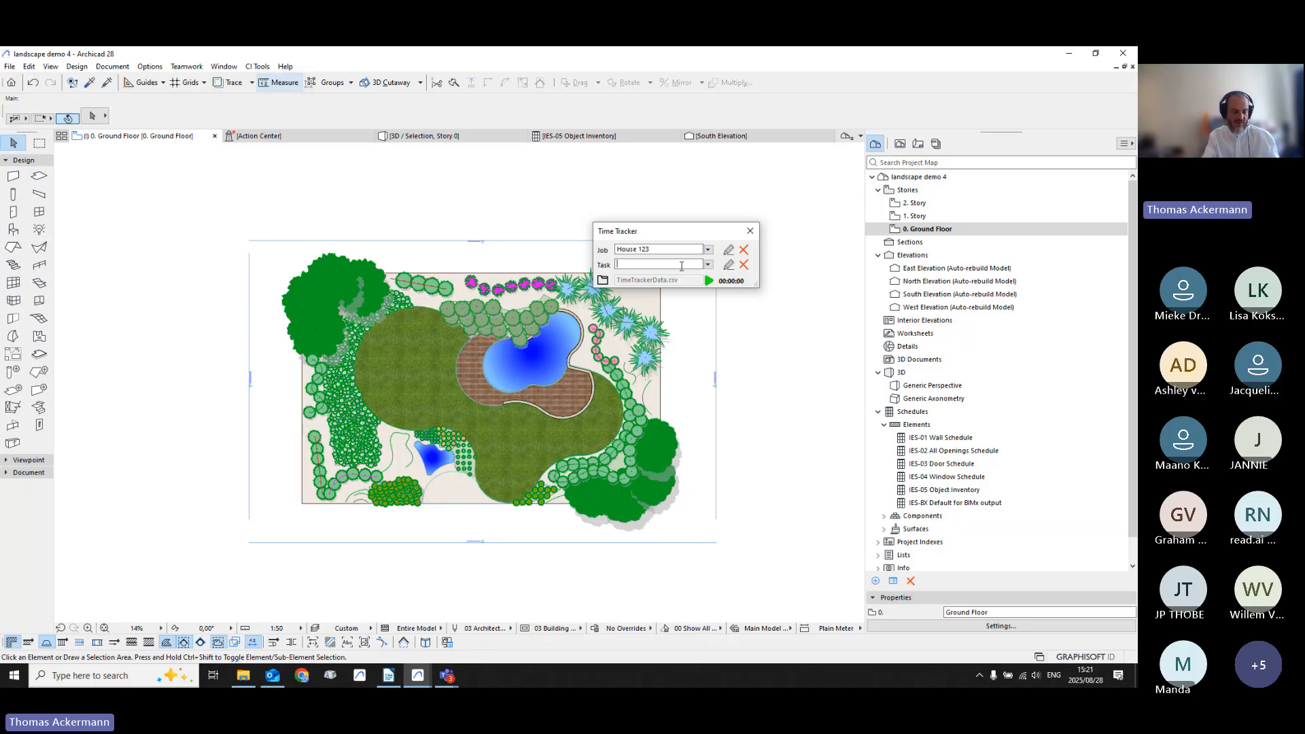
type("Land")
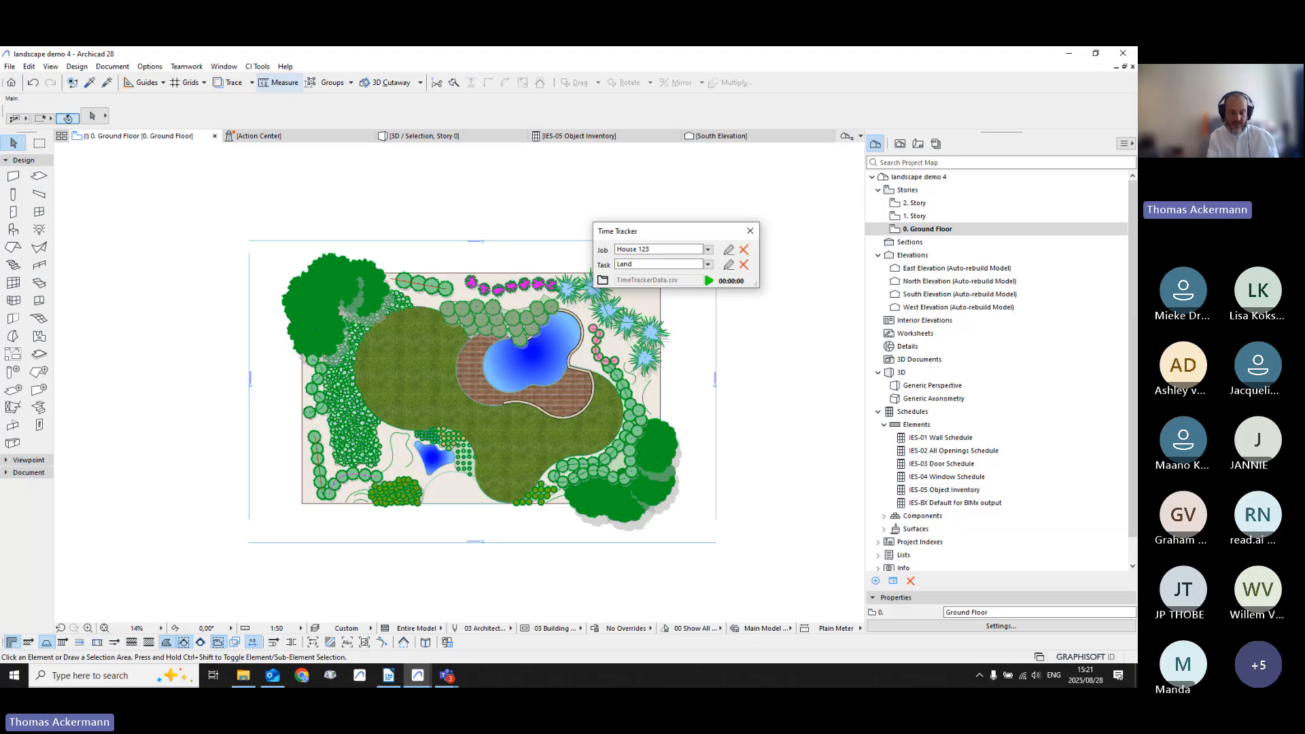
type("scape p")
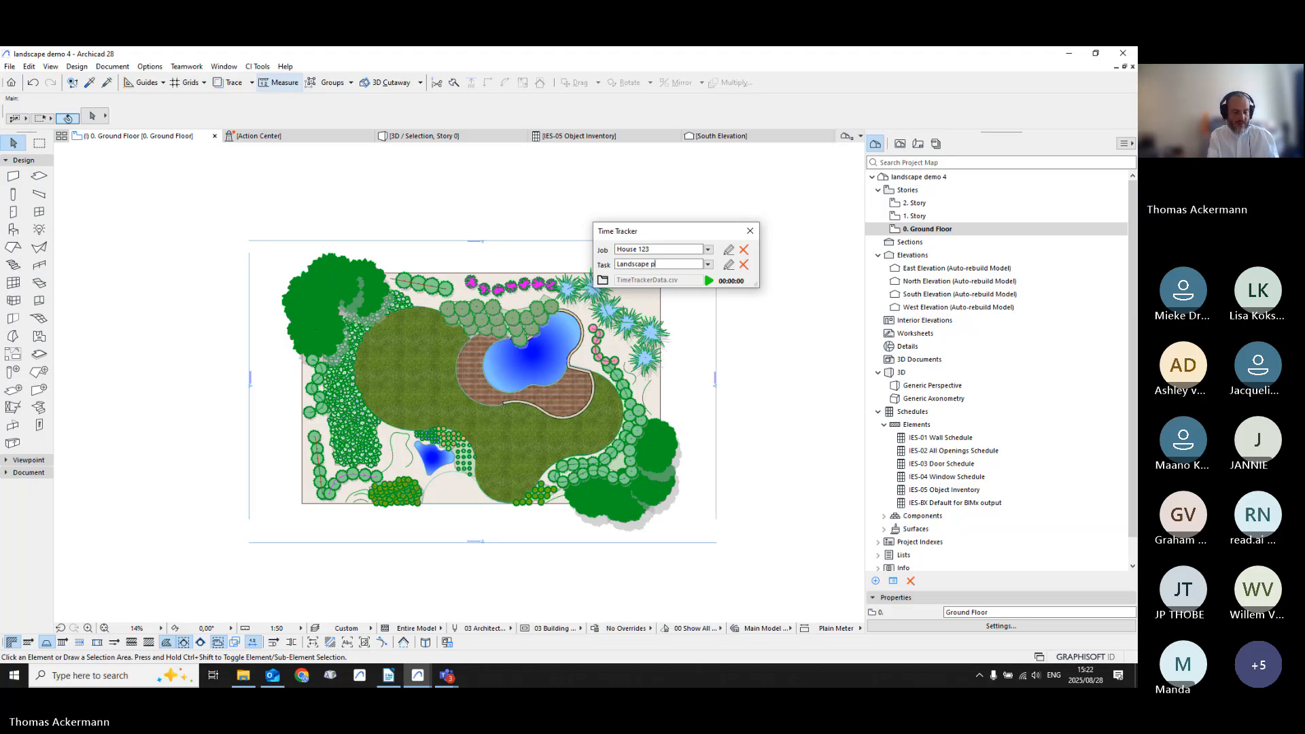
type("lan")
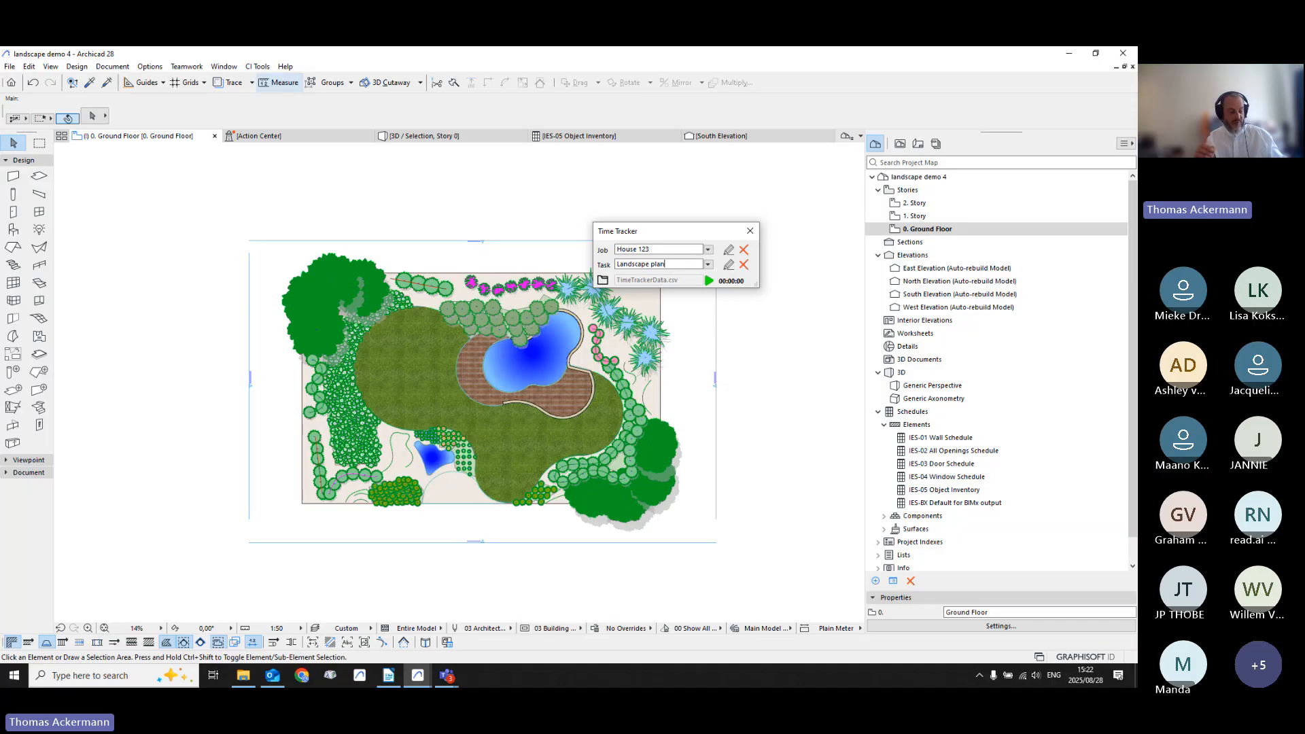
left_click(709, 280)
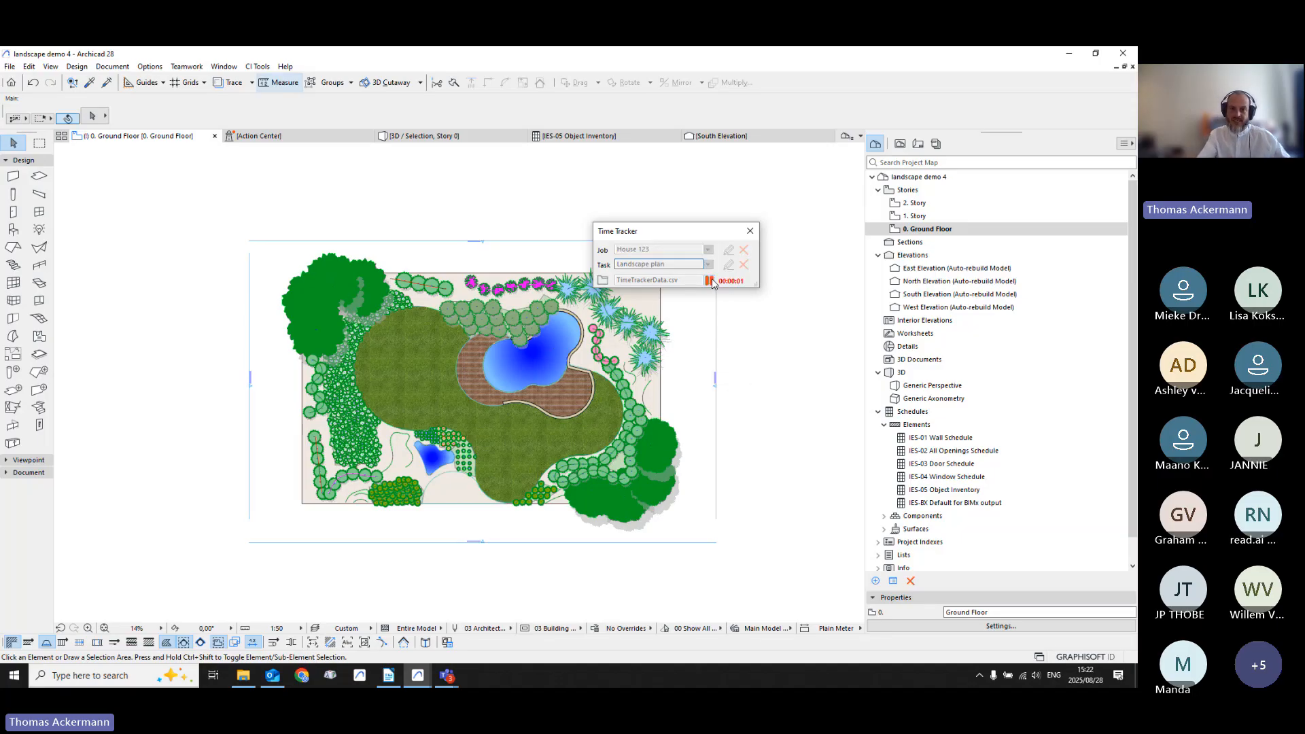
Step: Stop the running timer and try to export the tracked time as a CSV file in the Demo Totalcad folder
left_click_drag(661, 235, 833, 249)
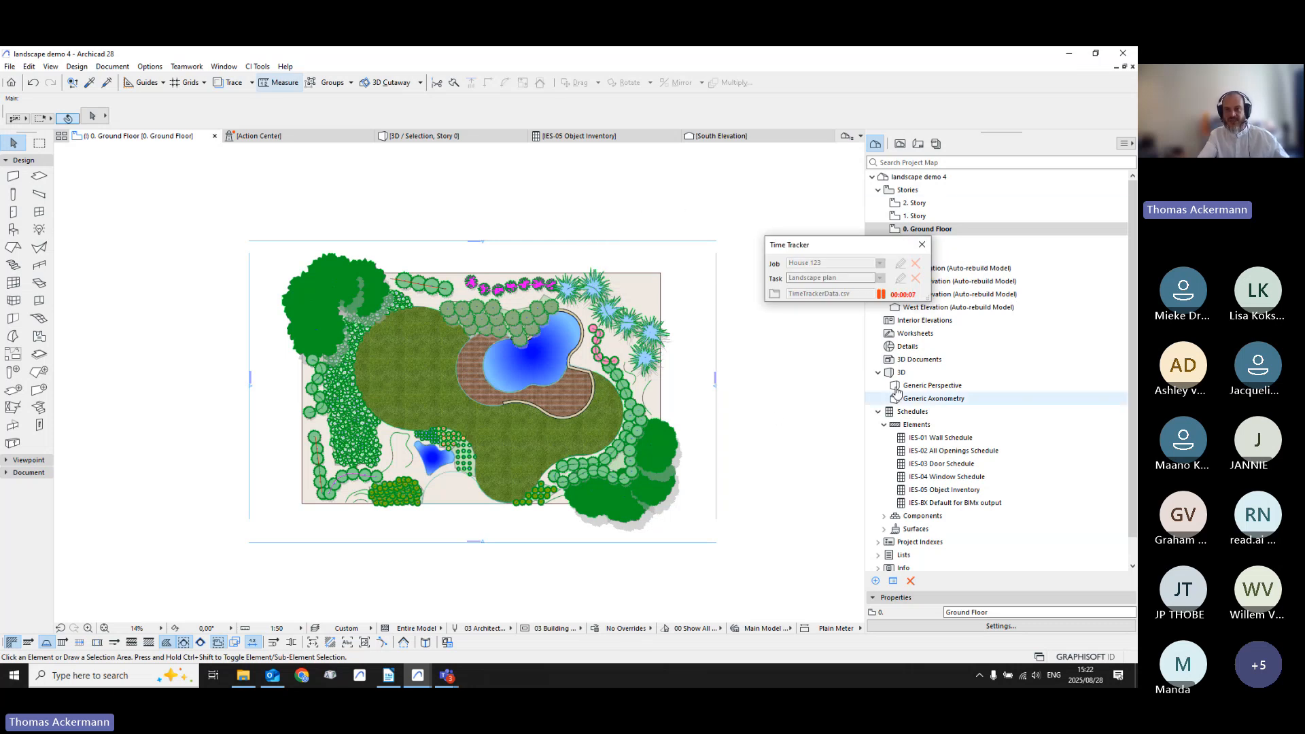
left_click(881, 293)
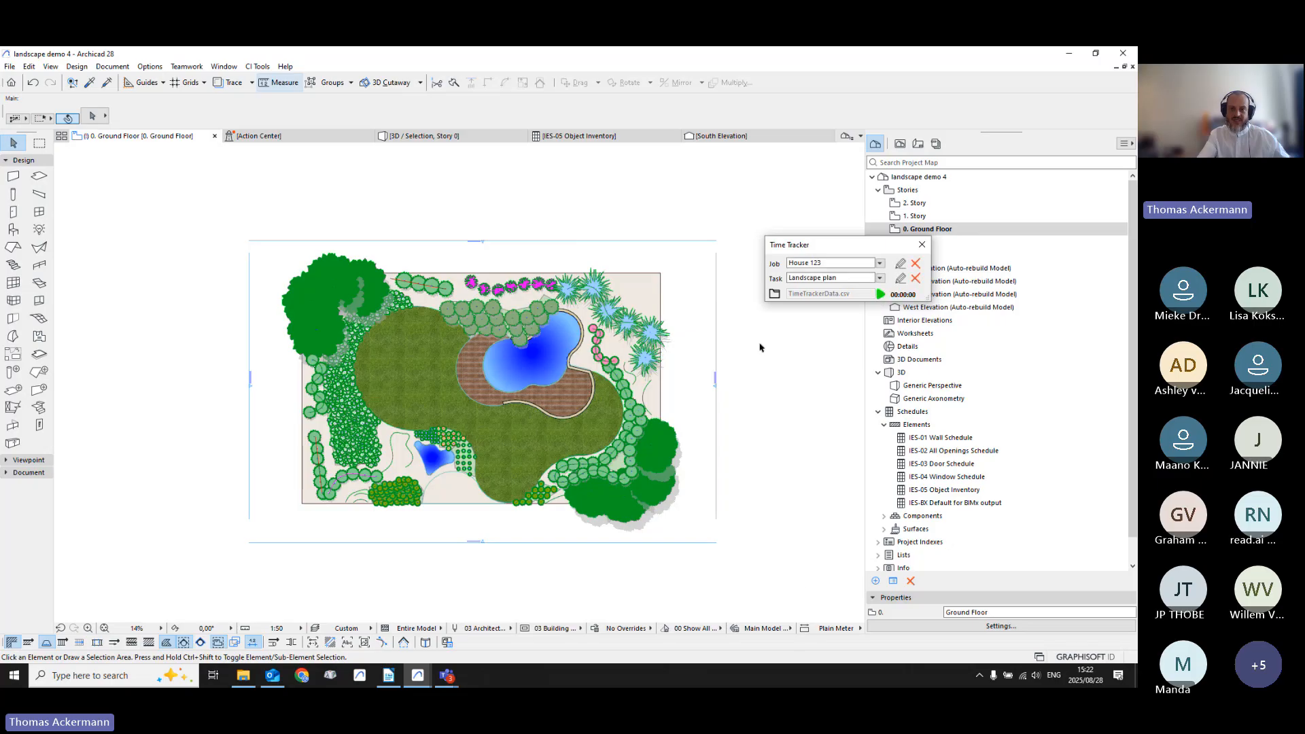
left_click(773, 294)
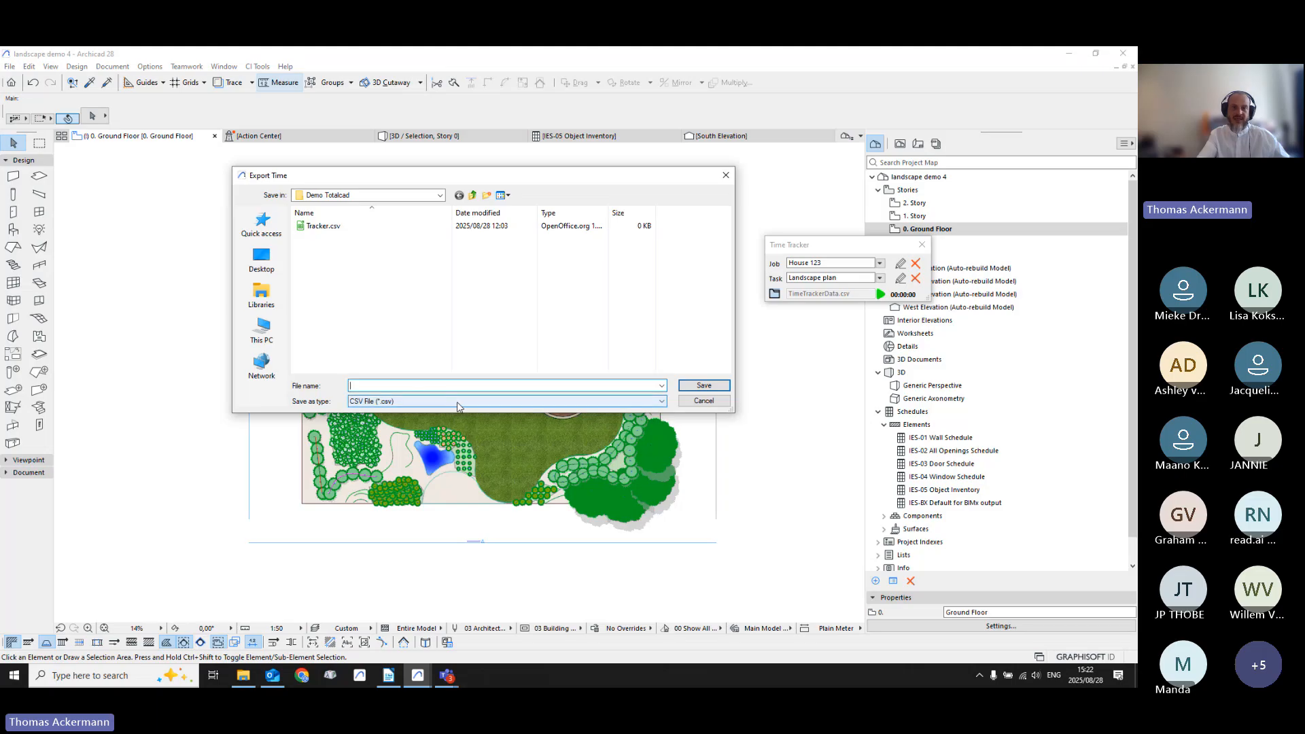
left_click(457, 405)
left_click(457, 402)
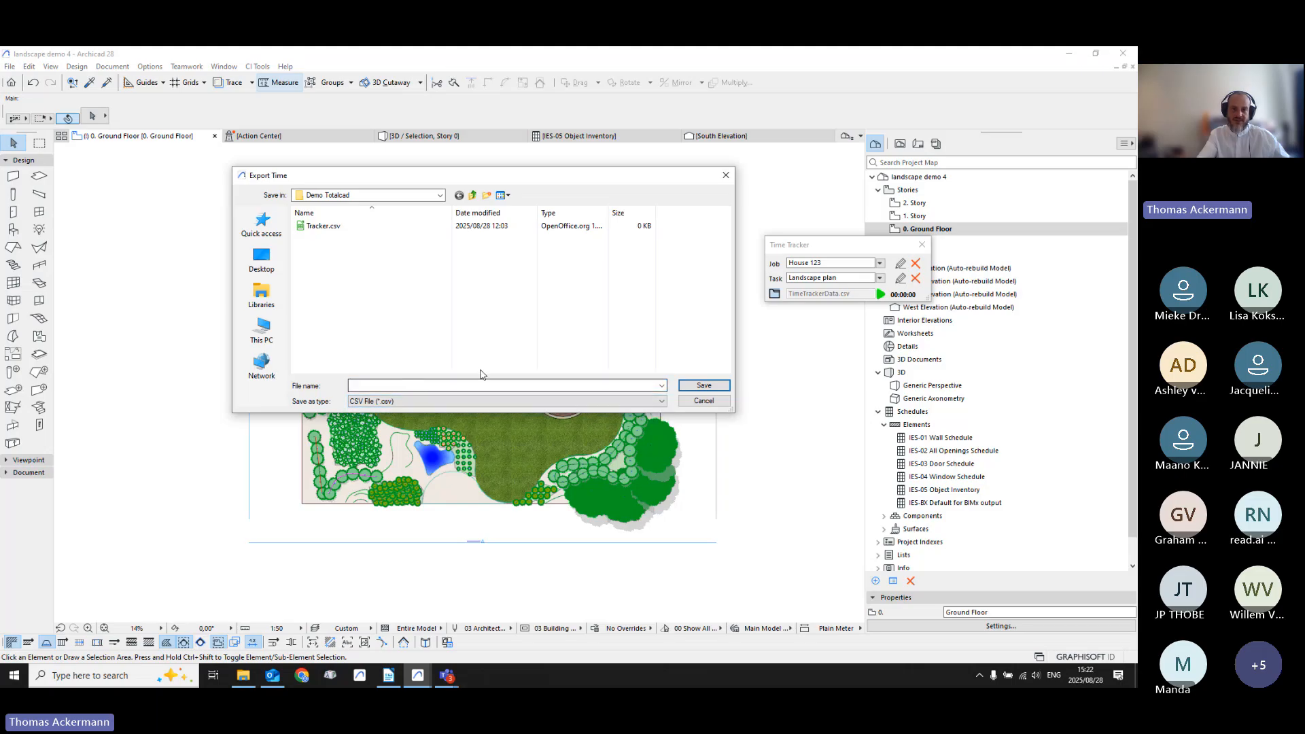
left_click(704, 385)
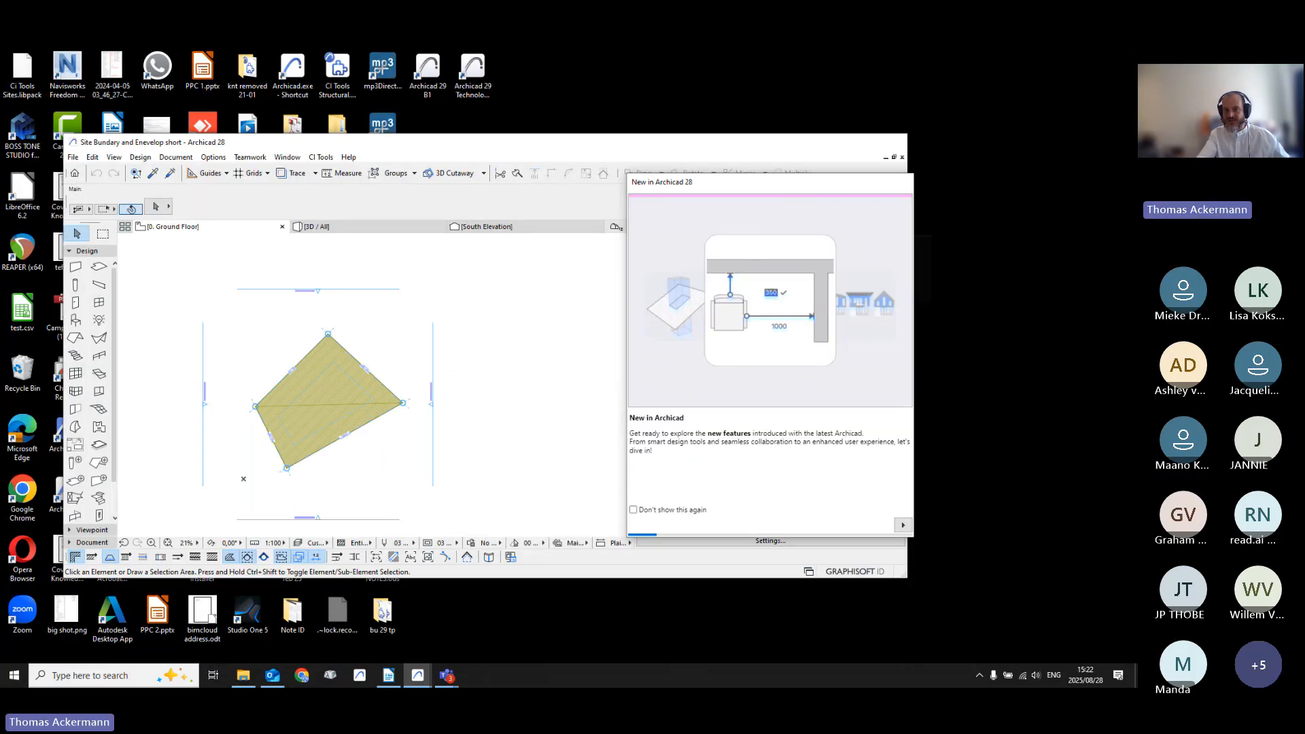
Step: Switch to the Site Bundary and Enevelop short project and maximize its window
key("alt+Tab")
left_click(866, 141)
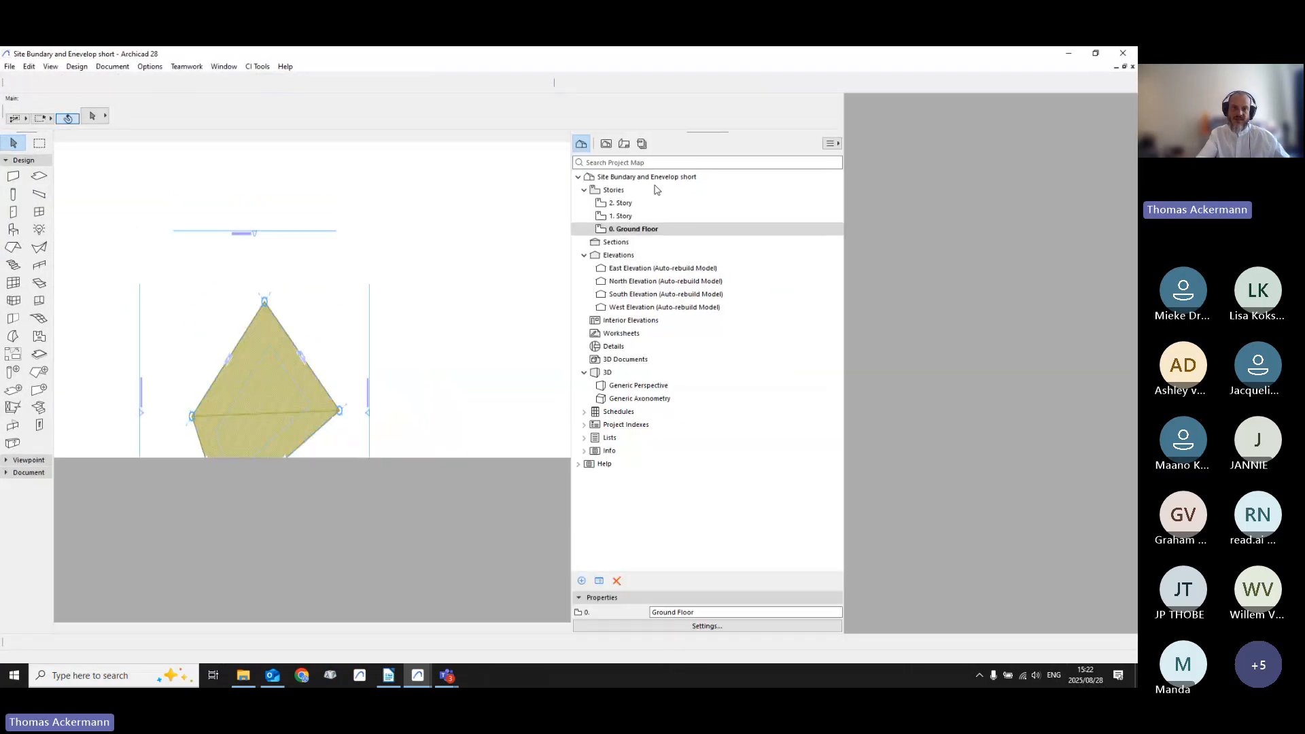
scroll(262, 312, "up", 5)
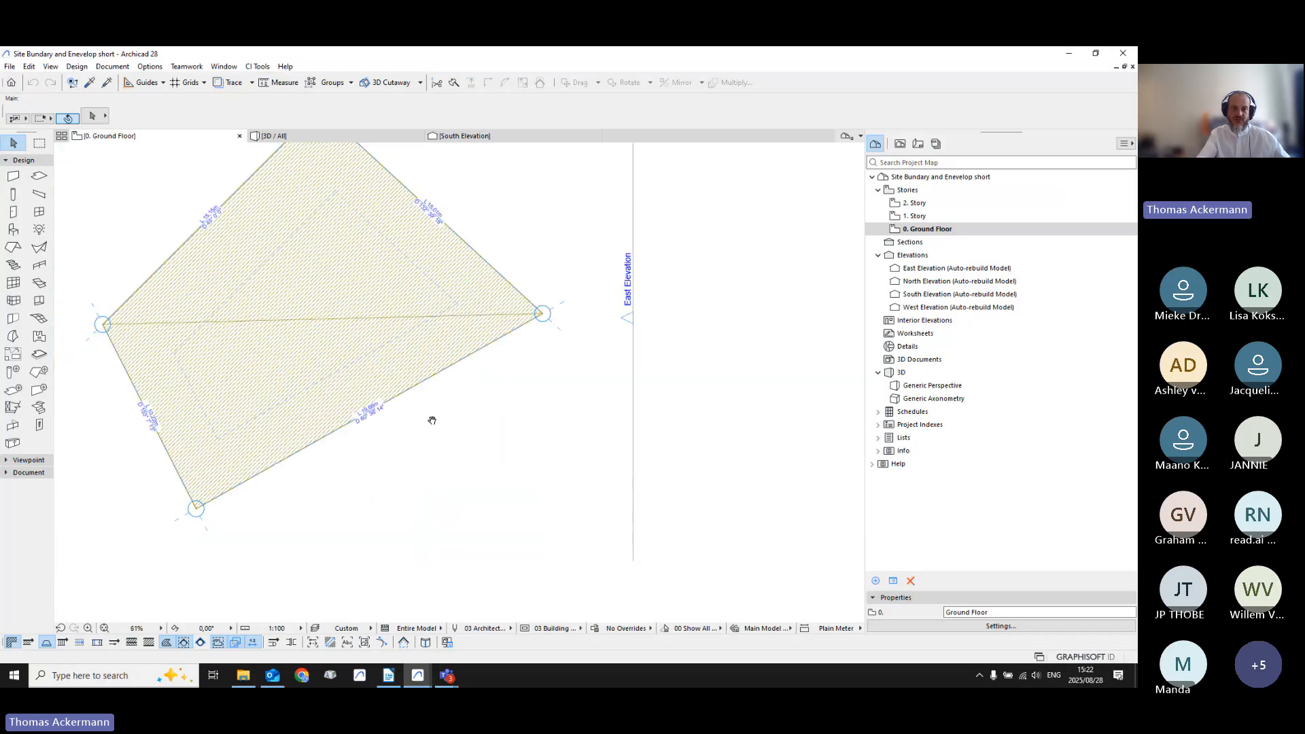
scroll(467, 338, "down", 3)
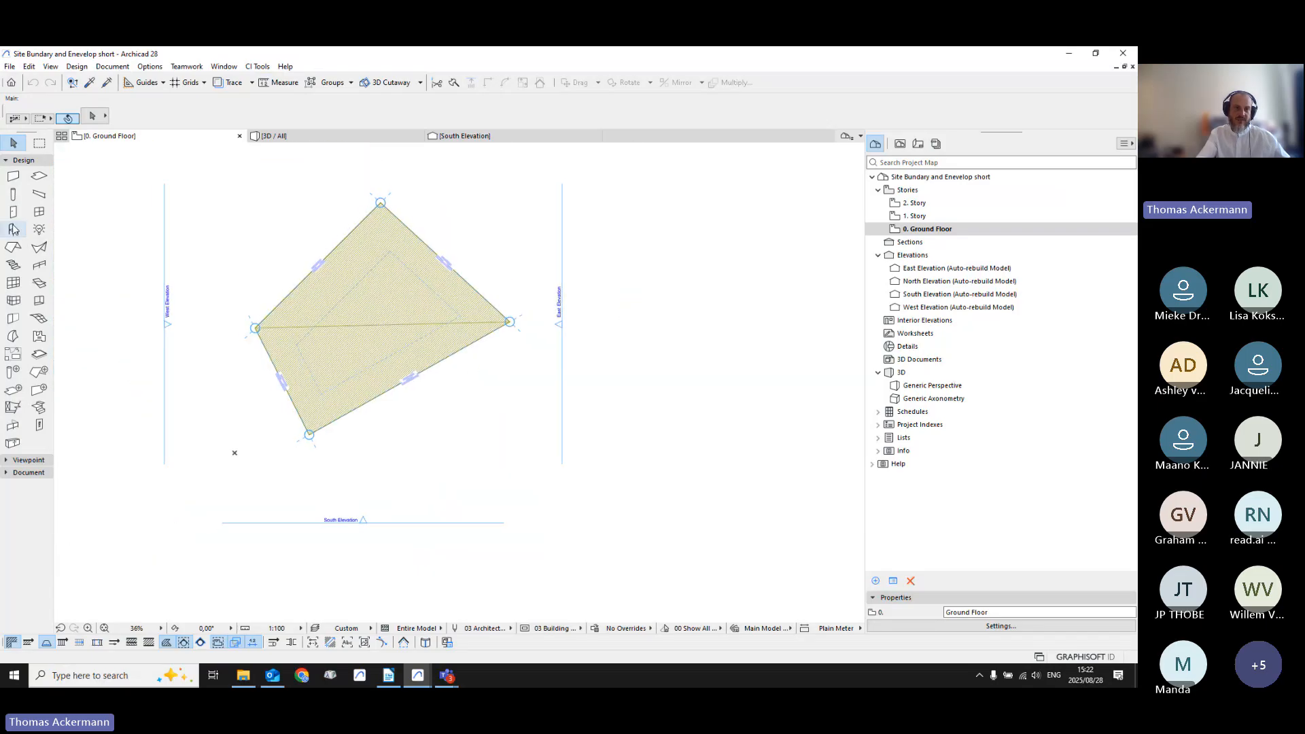
Step: Delete all the CI Tools Boundary objects around the site mesh on the ground floor plan
key("ctrl+a")
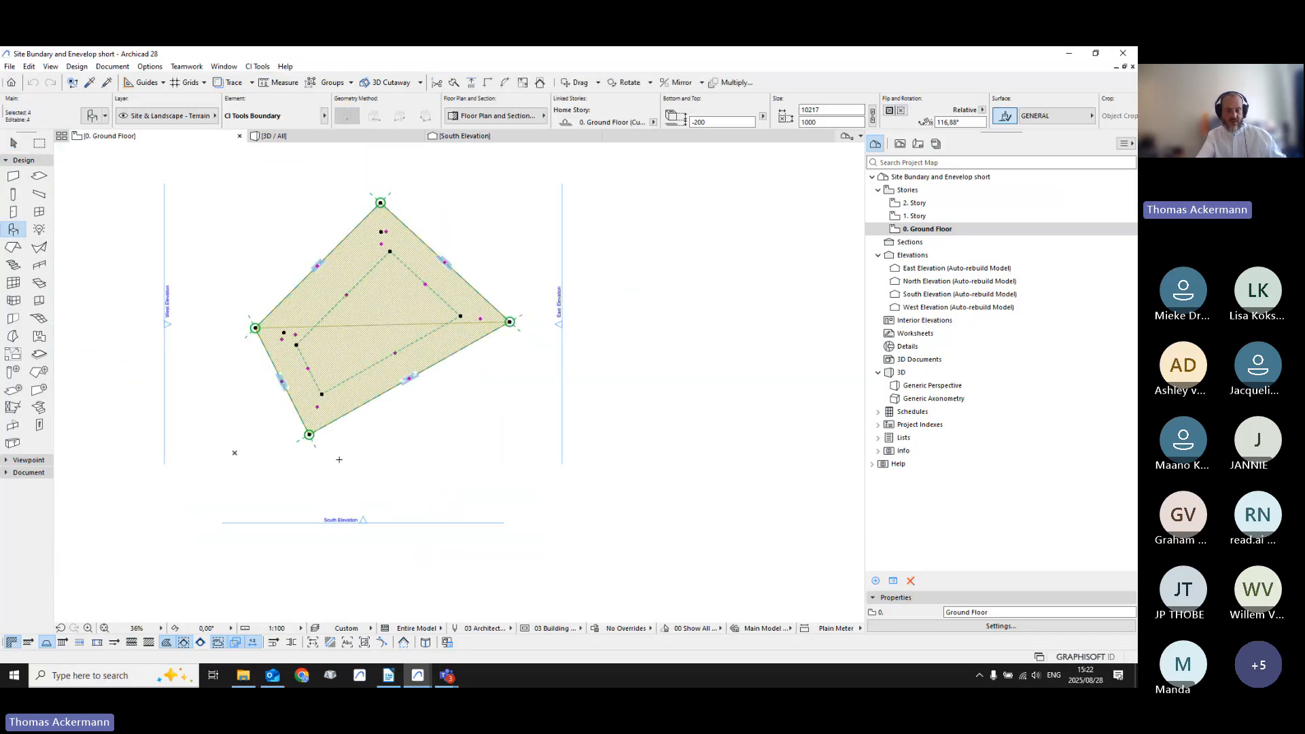
key("Delete")
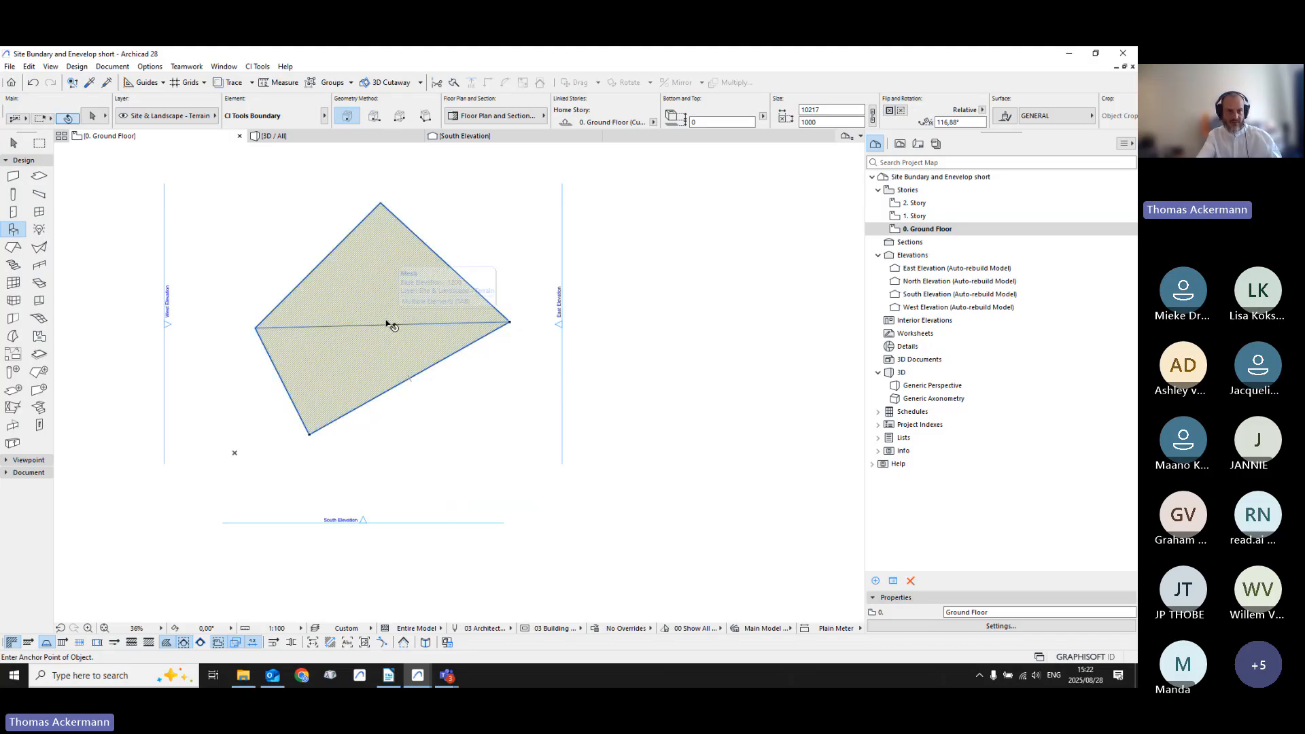
left_click(39, 318)
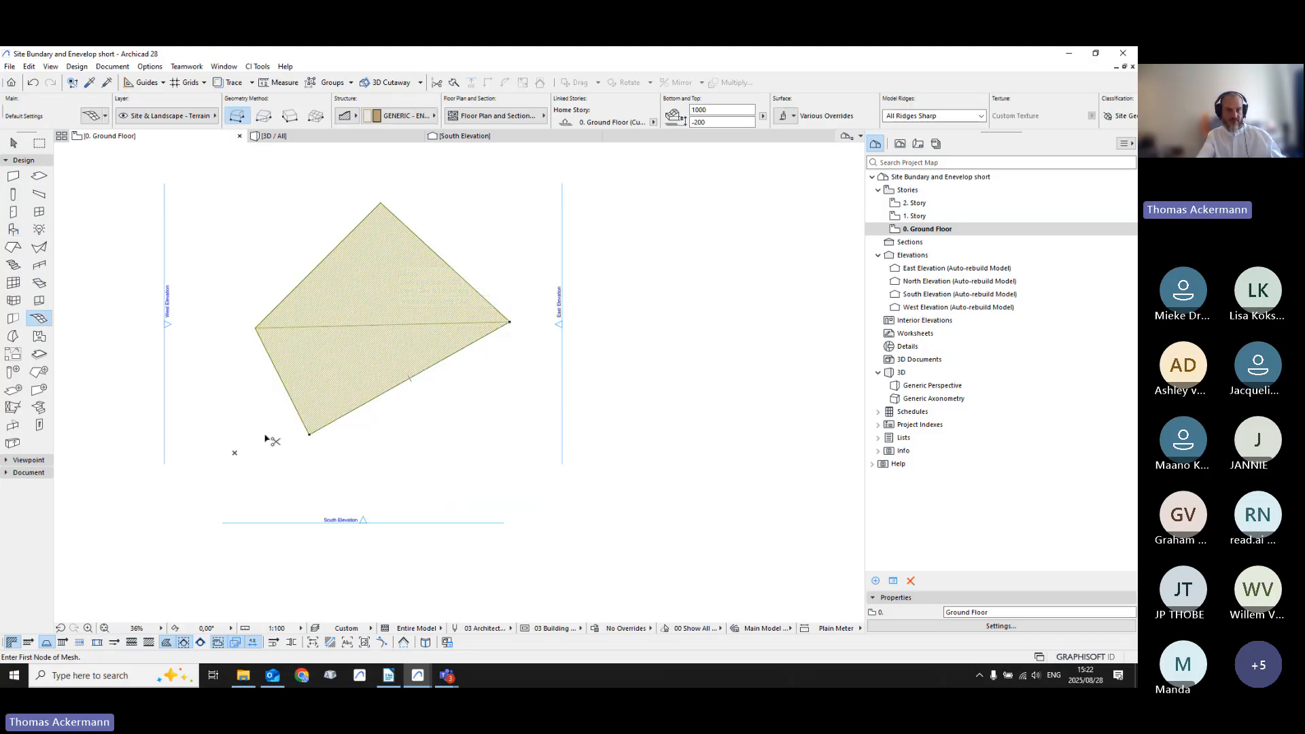
key("Escape")
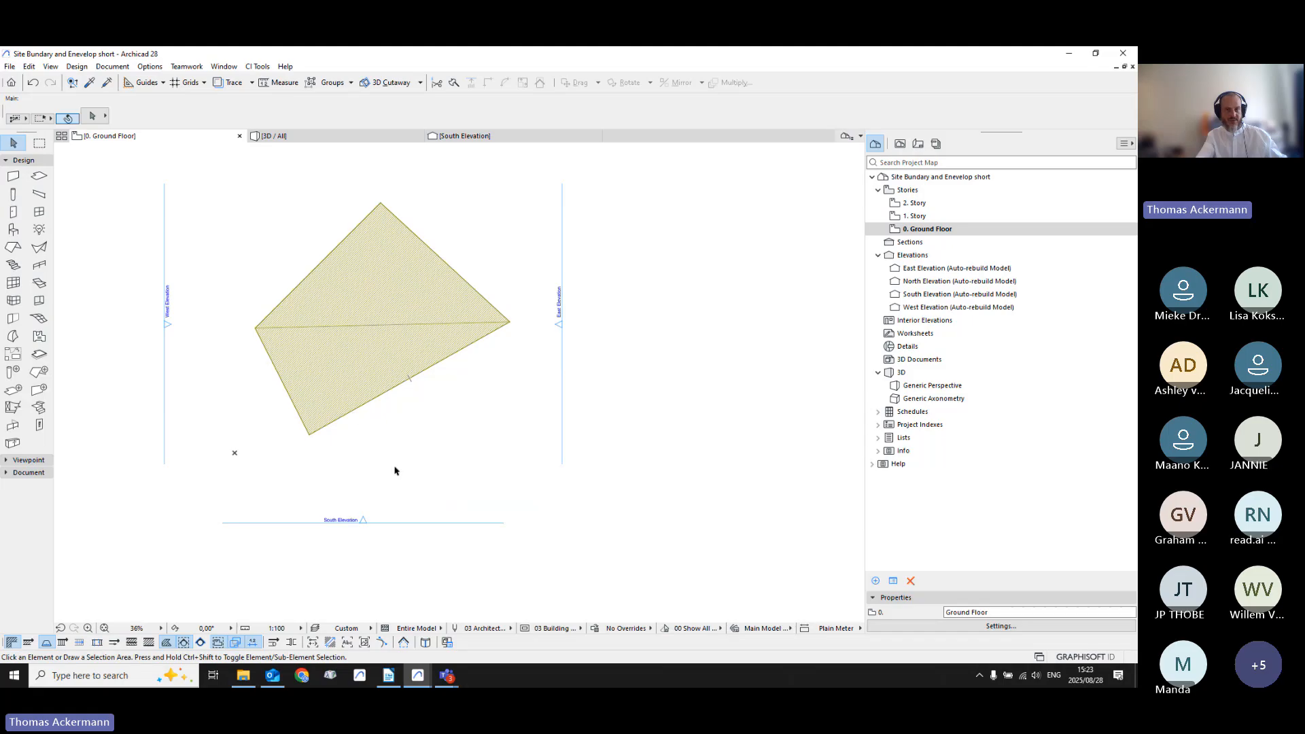
left_click(1096, 53)
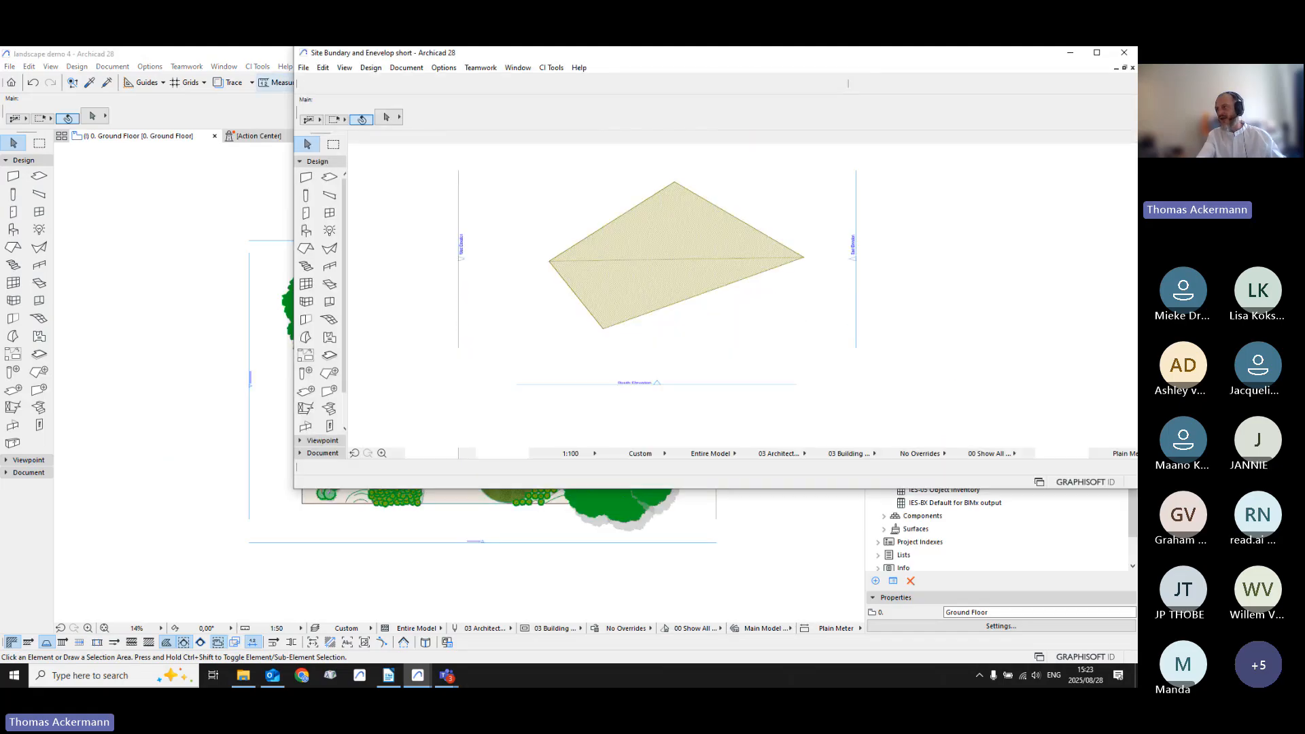
left_click_drag(482, 53, 1304, 381)
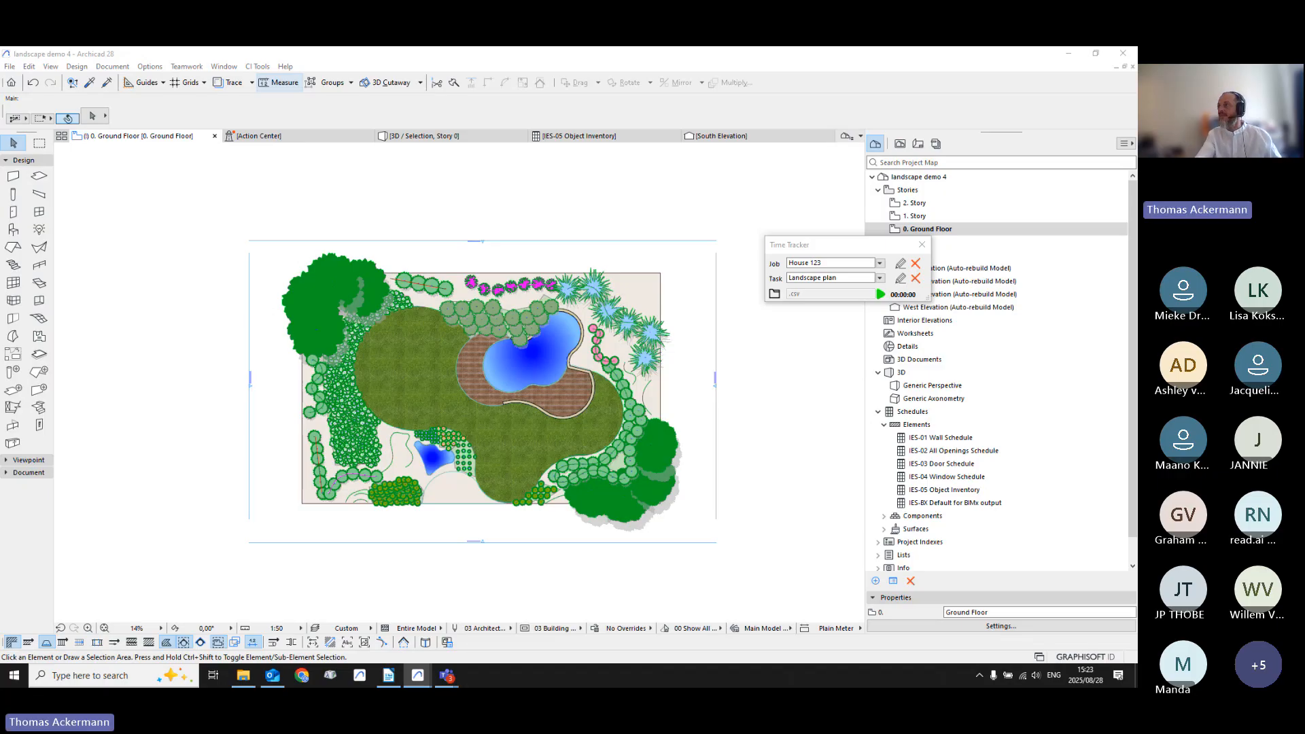
left_click_drag(271, 149, 380, 193)
double_click(406, 199)
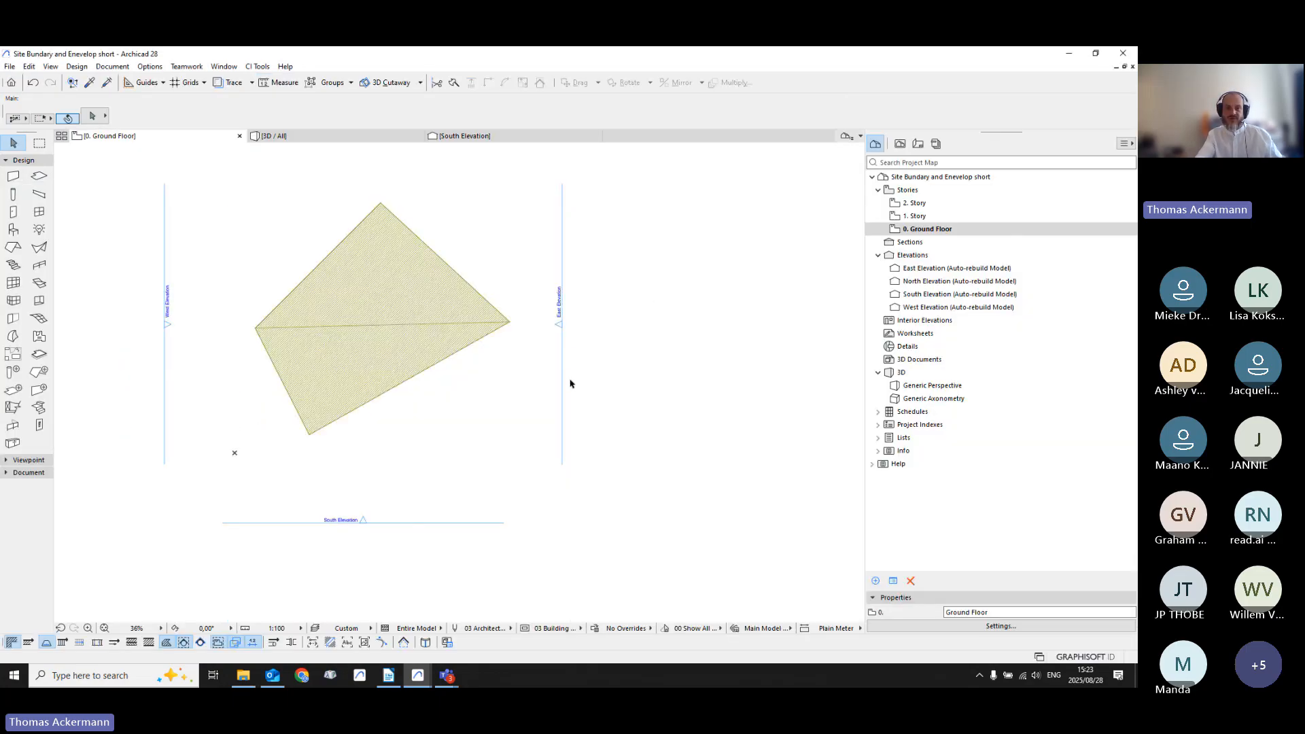
Step: Examine the slope of the site mesh in the 3D perspective, then return to the ground floor plan
key("F3")
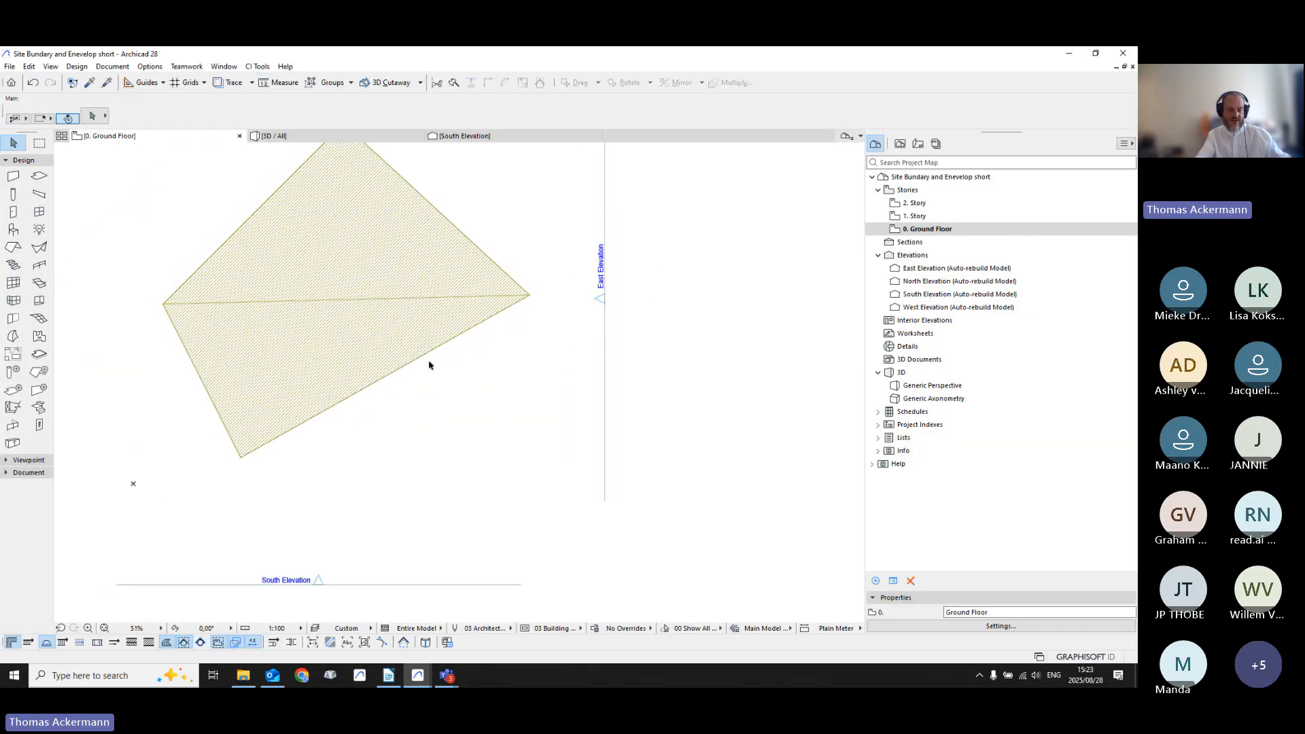
scroll(469, 374, "up", 2)
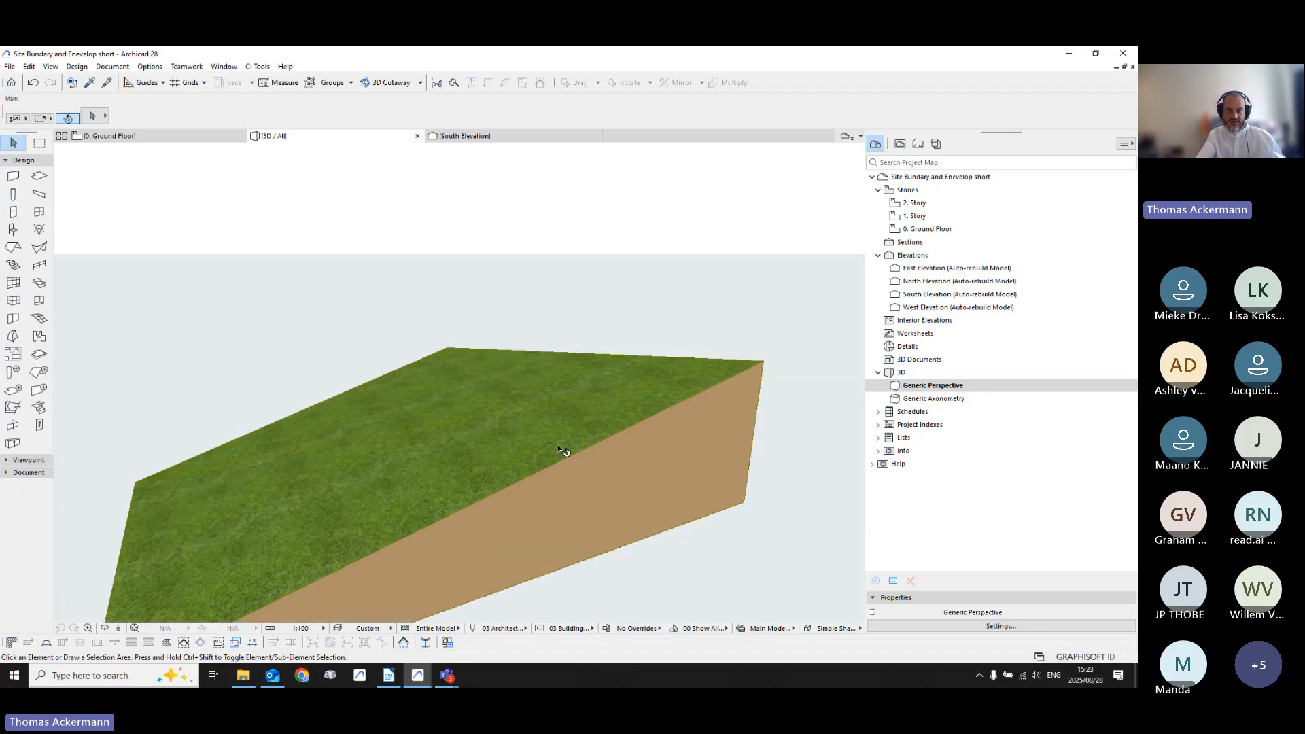
left_click_drag(561, 450, 451, 406)
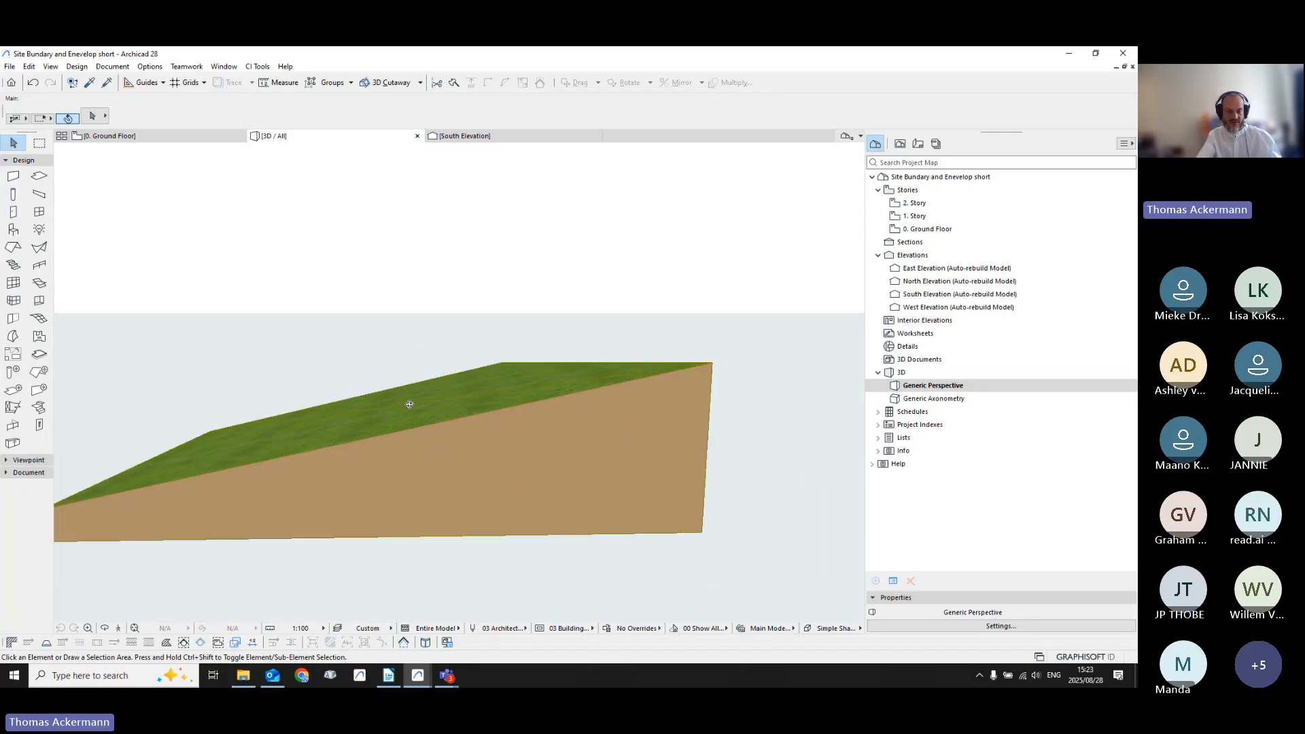
key("F2")
scroll(483, 408, "down", 3)
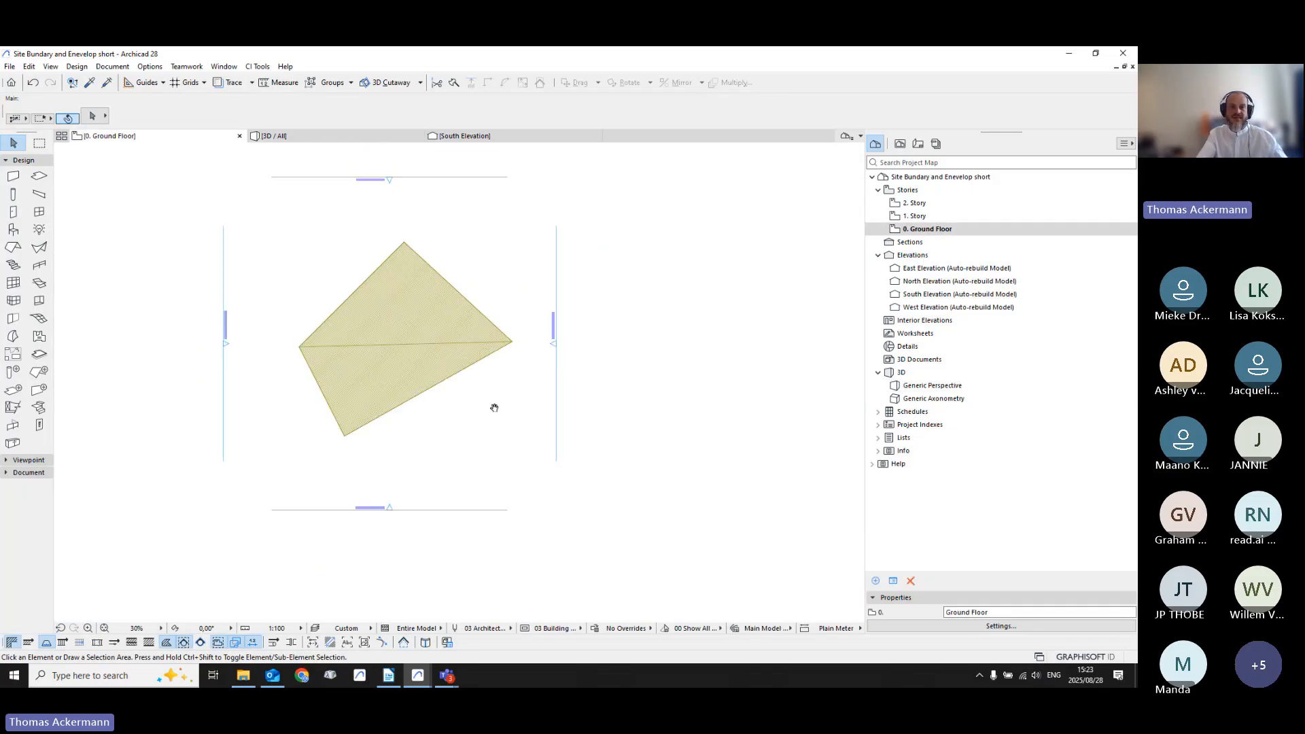
scroll(466, 366, "up", 3)
Step: Create site boundaries around the mesh with CI Tools Create Boundary from Polygon and inspect them in the 3D perspective
left_click(501, 350)
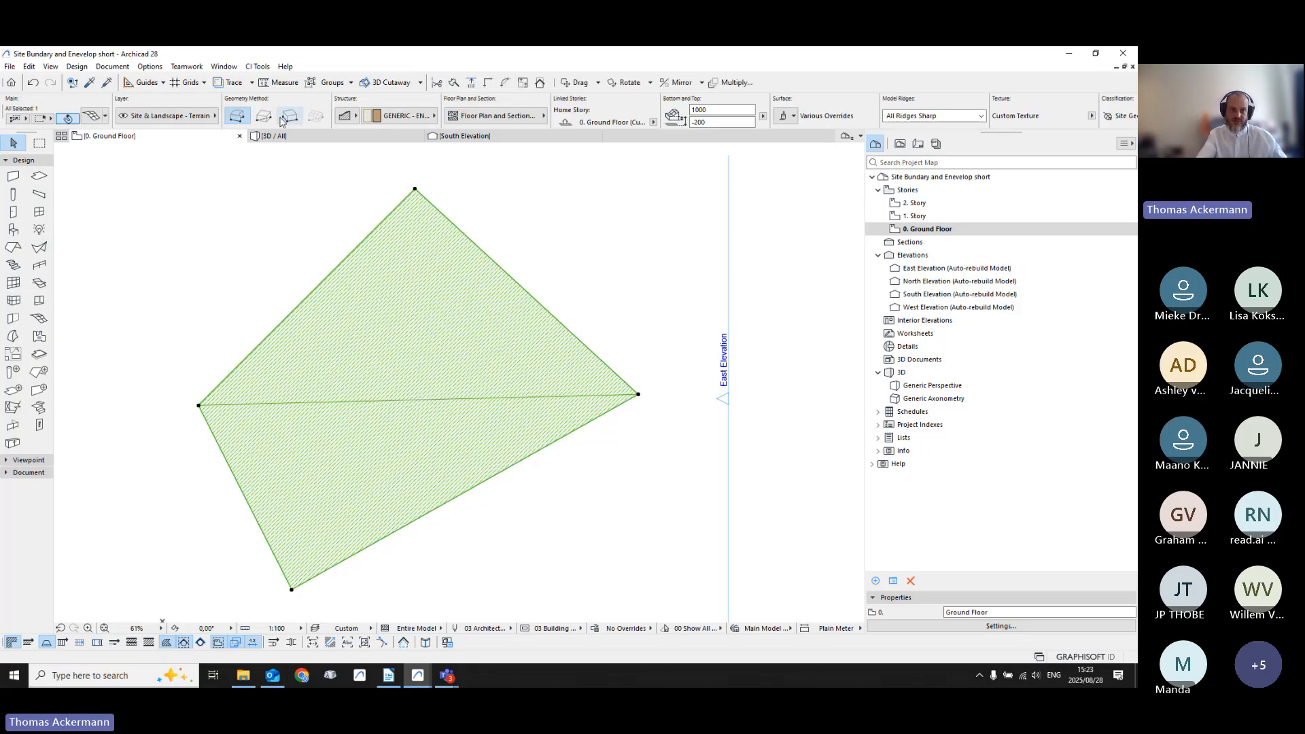
left_click(257, 66)
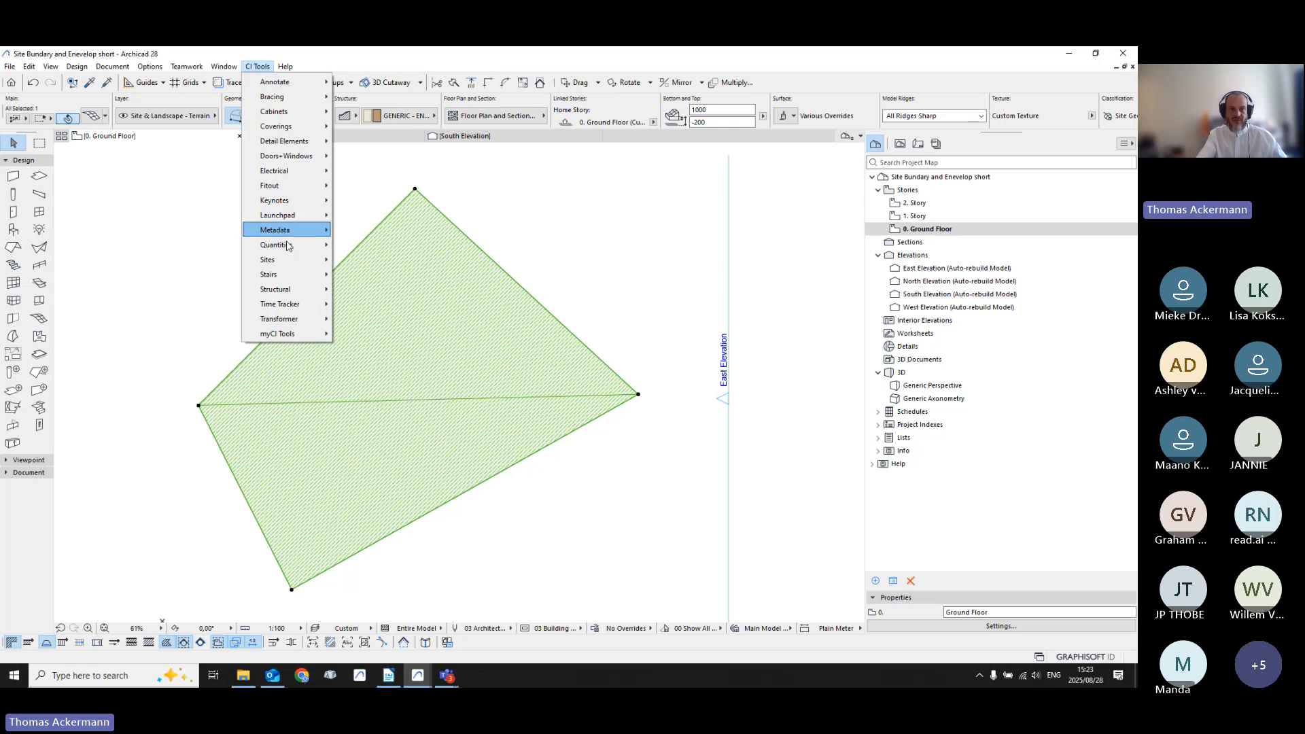
mouse_move(272, 259)
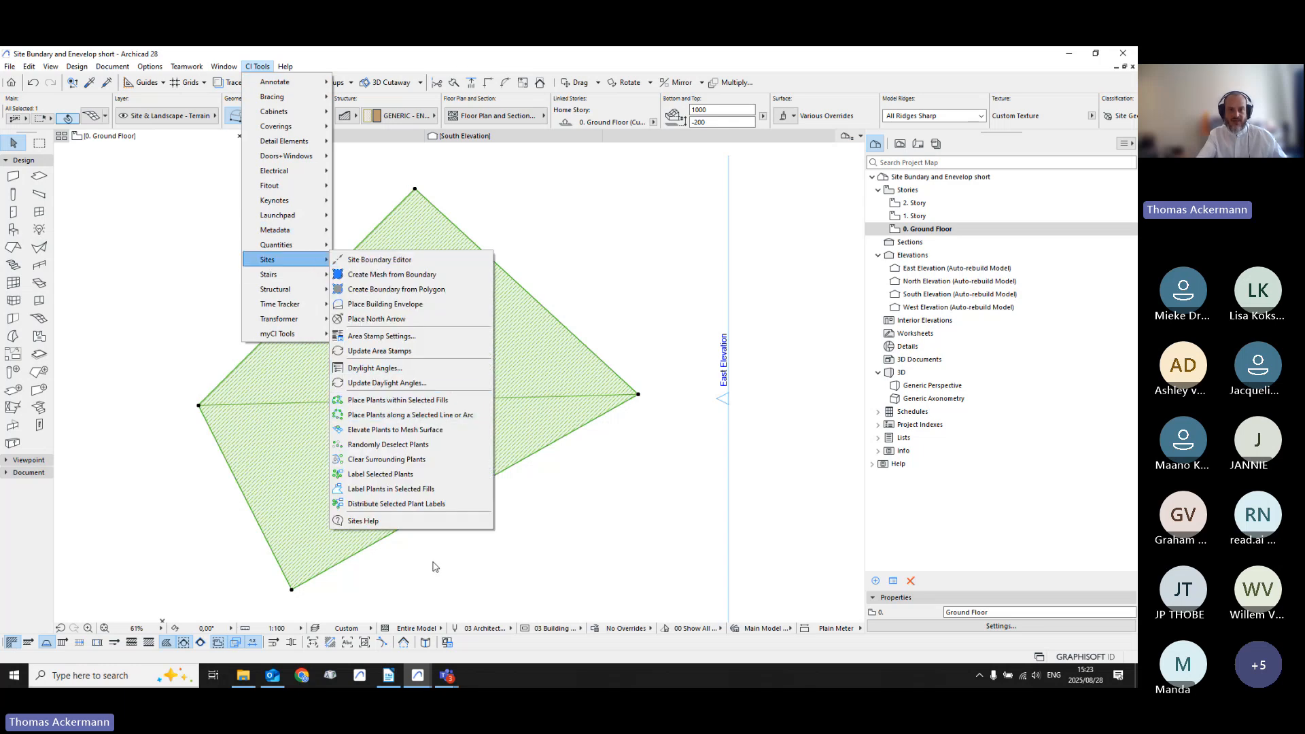
left_click(456, 295)
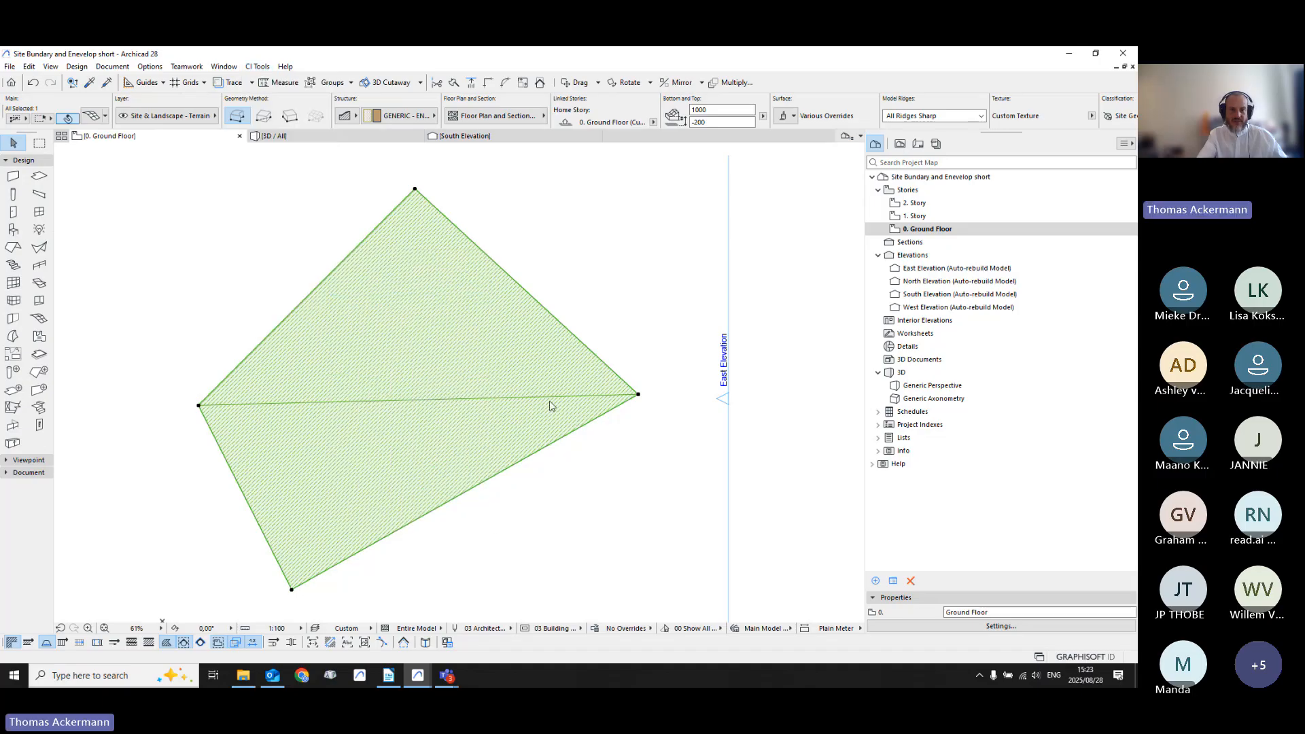
scroll(447, 363, "up", 3)
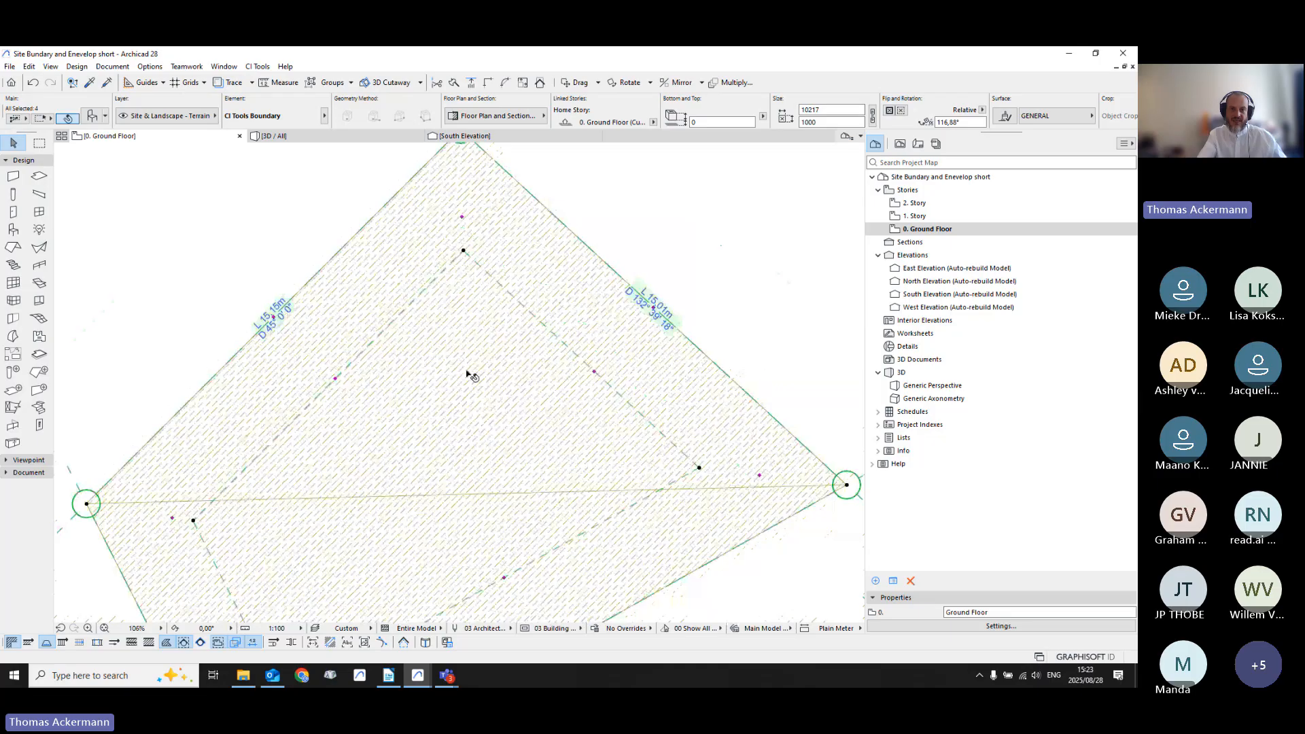
scroll(426, 364, "down", 2)
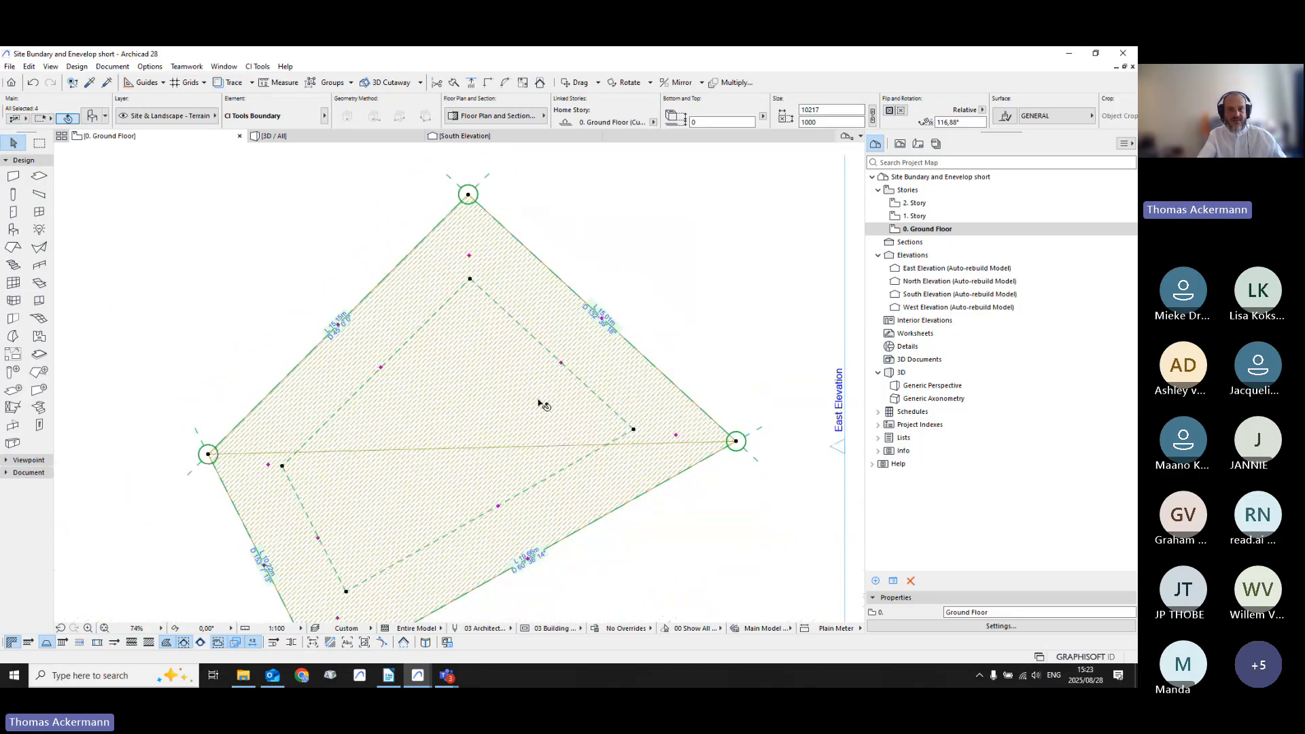
key("Escape")
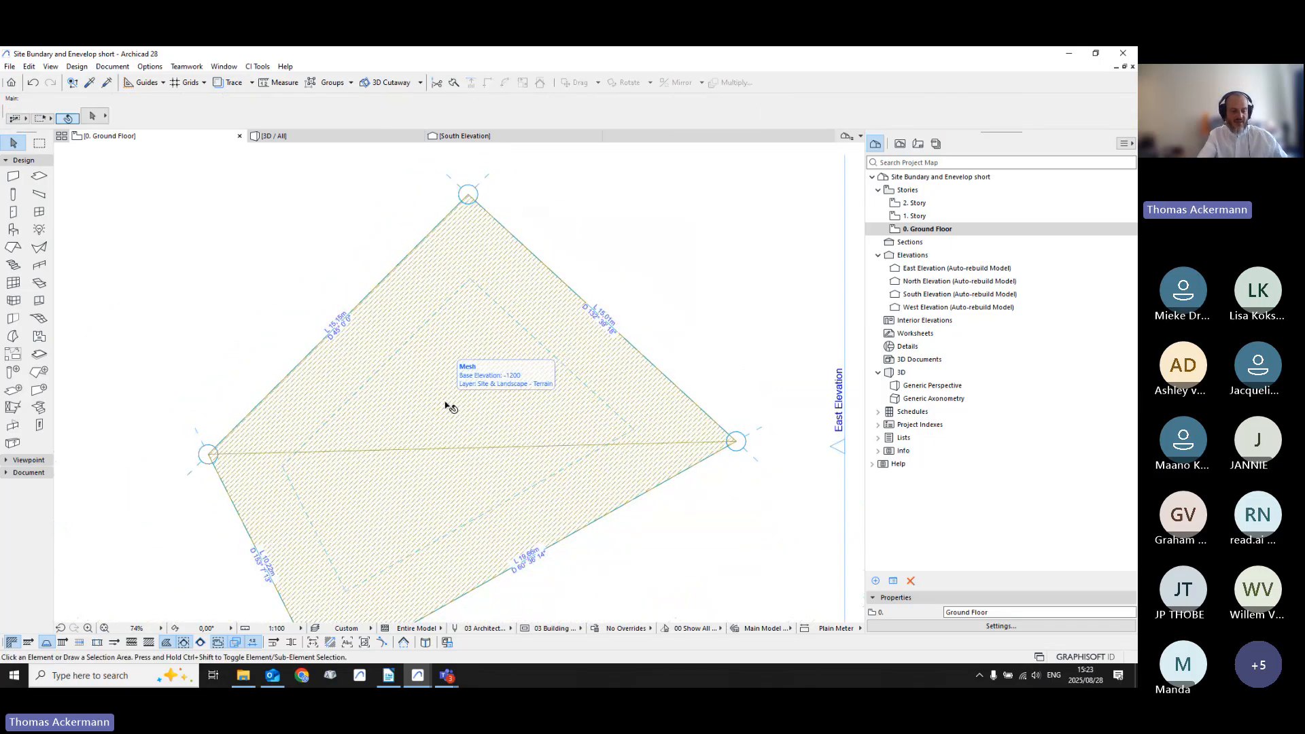
key("F3")
left_click_drag(514, 437, 316, 421)
middle_click_drag(333, 408, 580, 449, "shift")
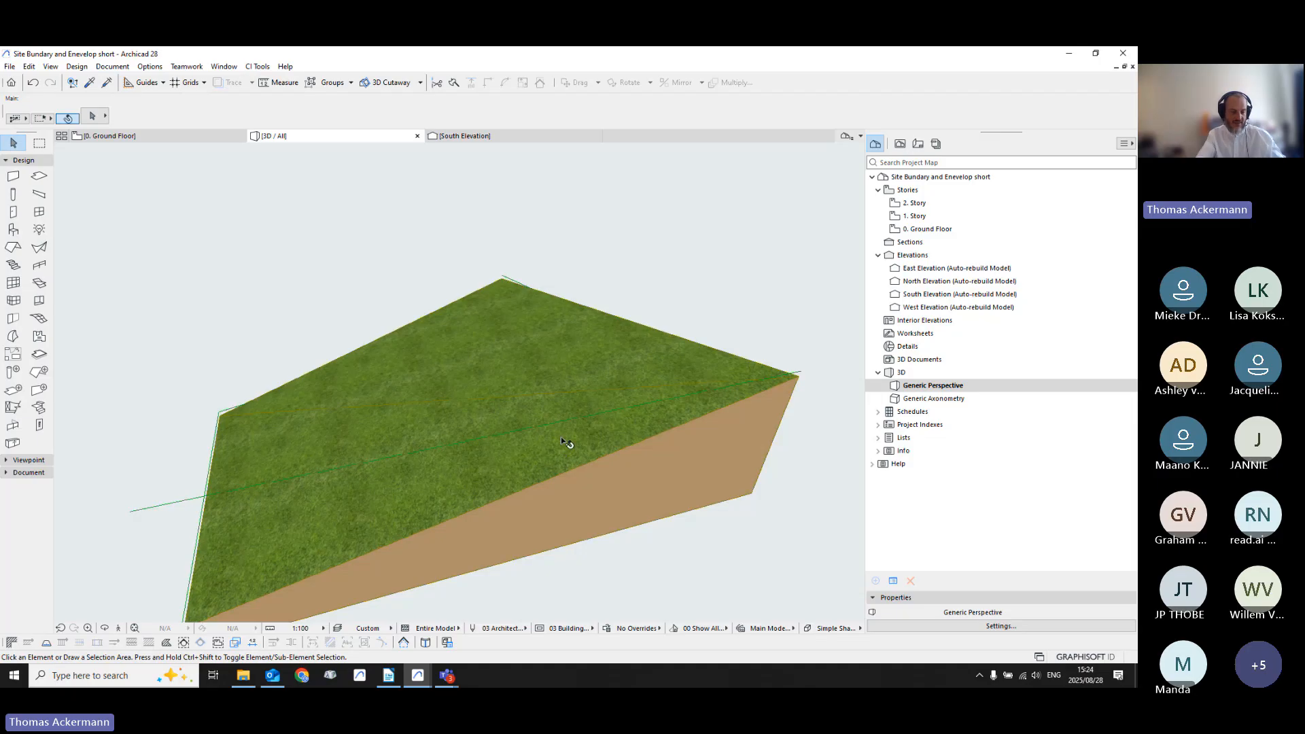
key("F2")
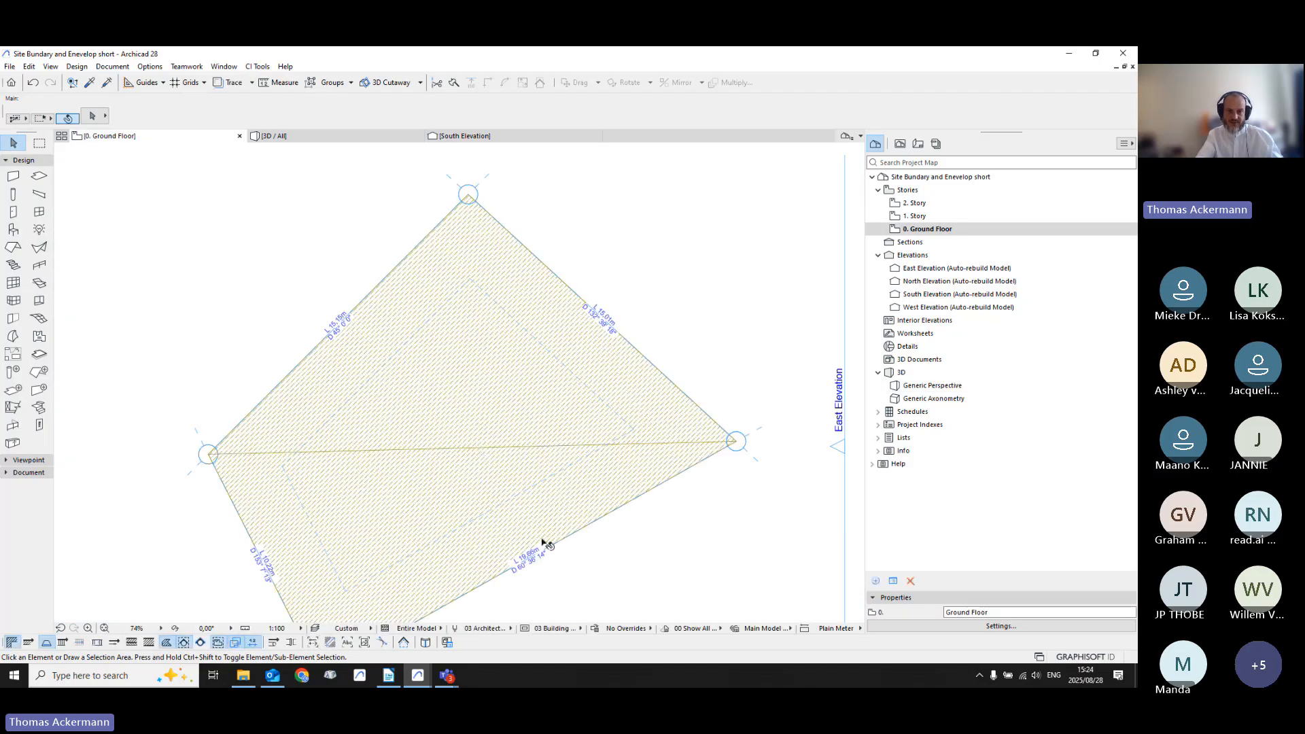
Step: Set the yard setback of the site's south-east boundary to 3500 in its configuration settings
left_click(632, 437)
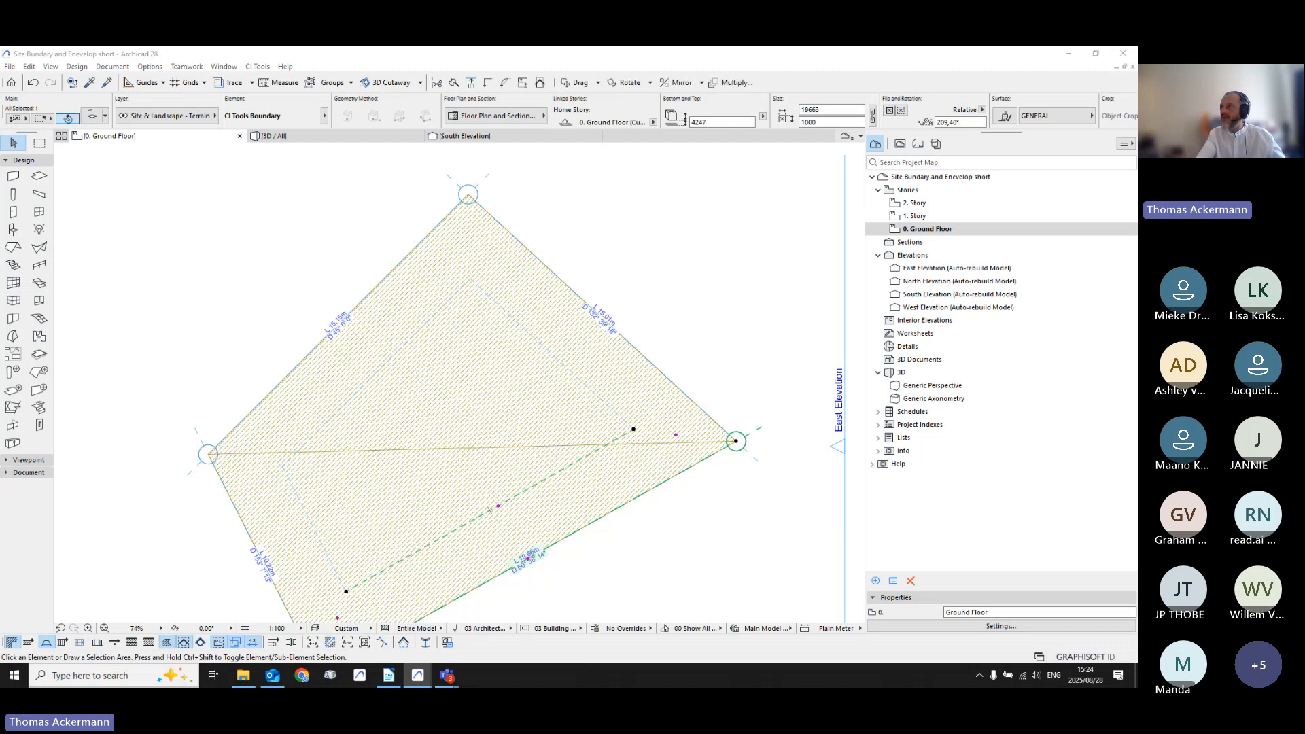
key("ctrl+t")
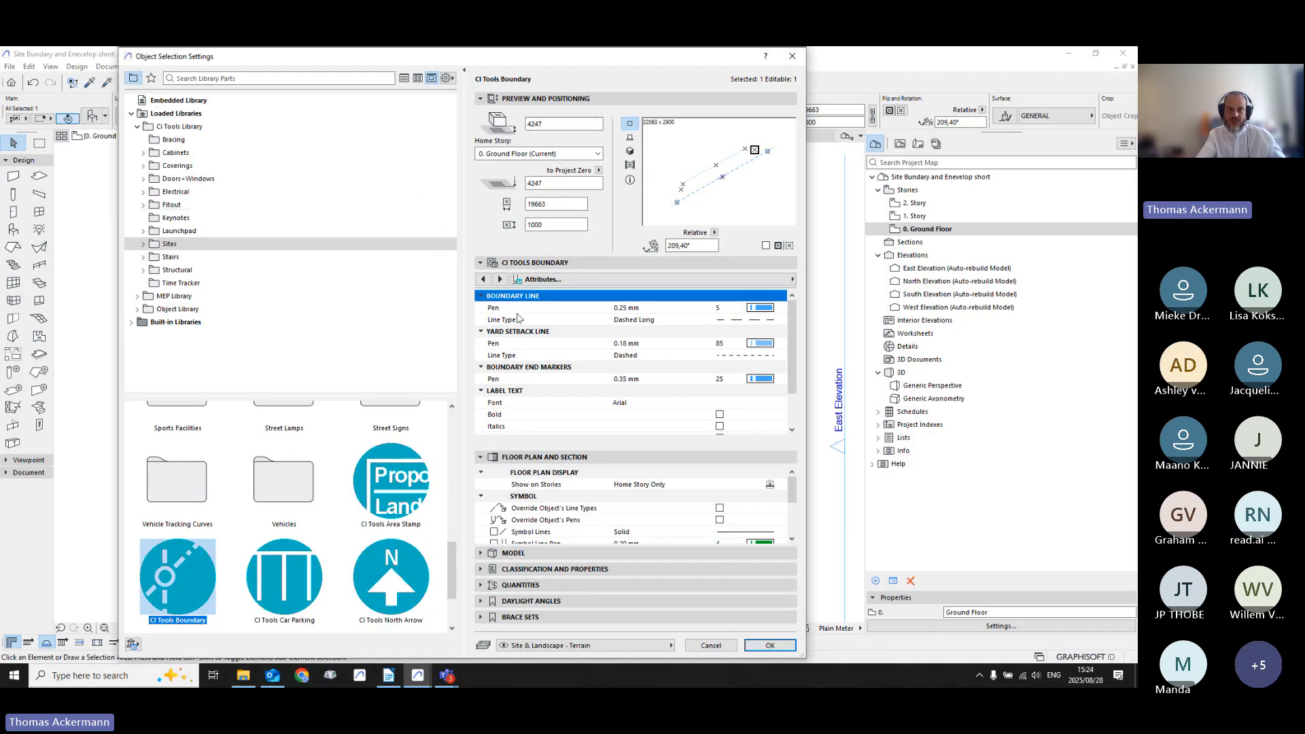
left_click(792, 280)
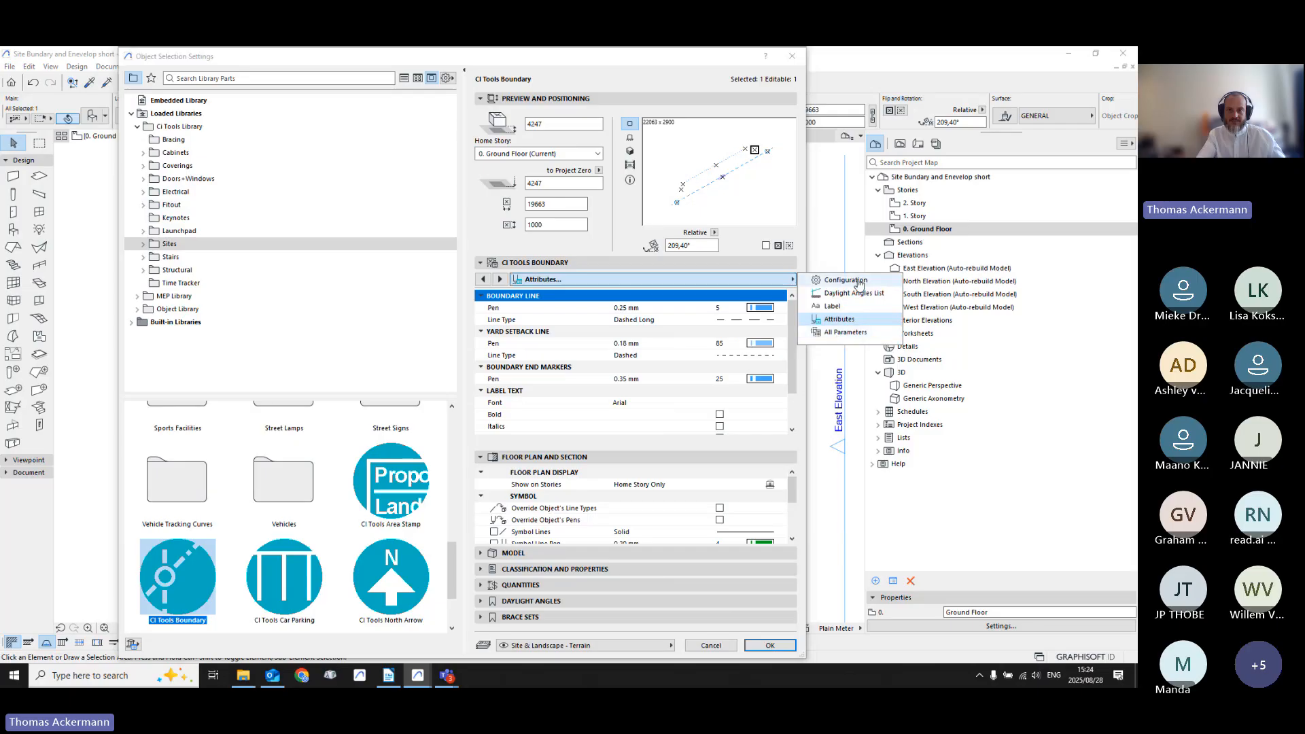
left_click(846, 294)
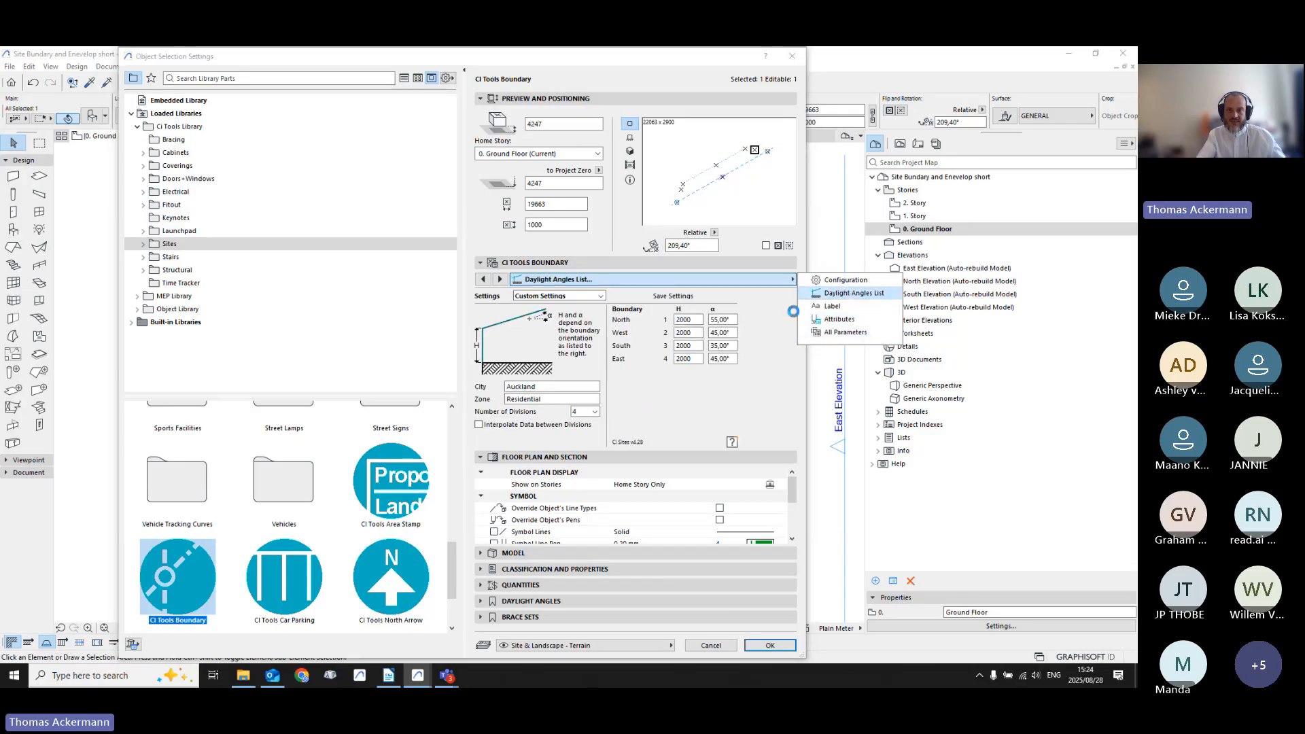
left_click(583, 394)
left_click(582, 394)
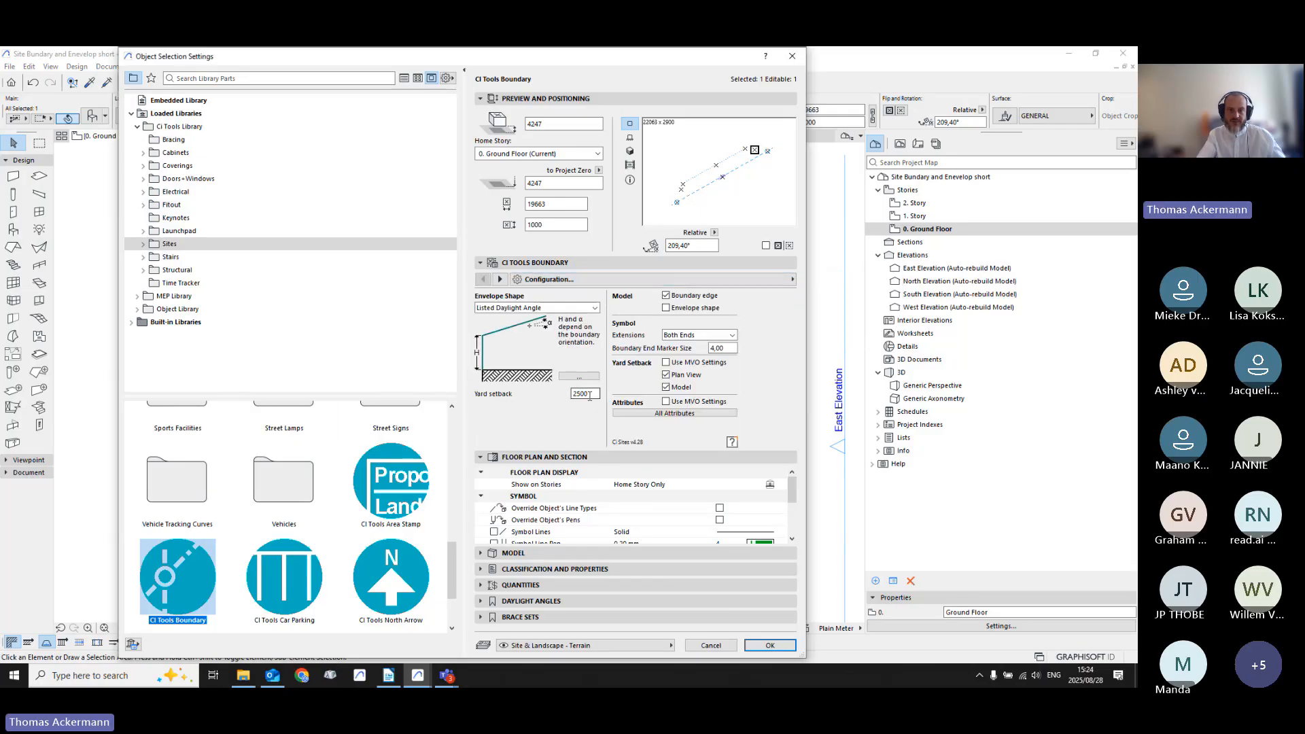
type("3500")
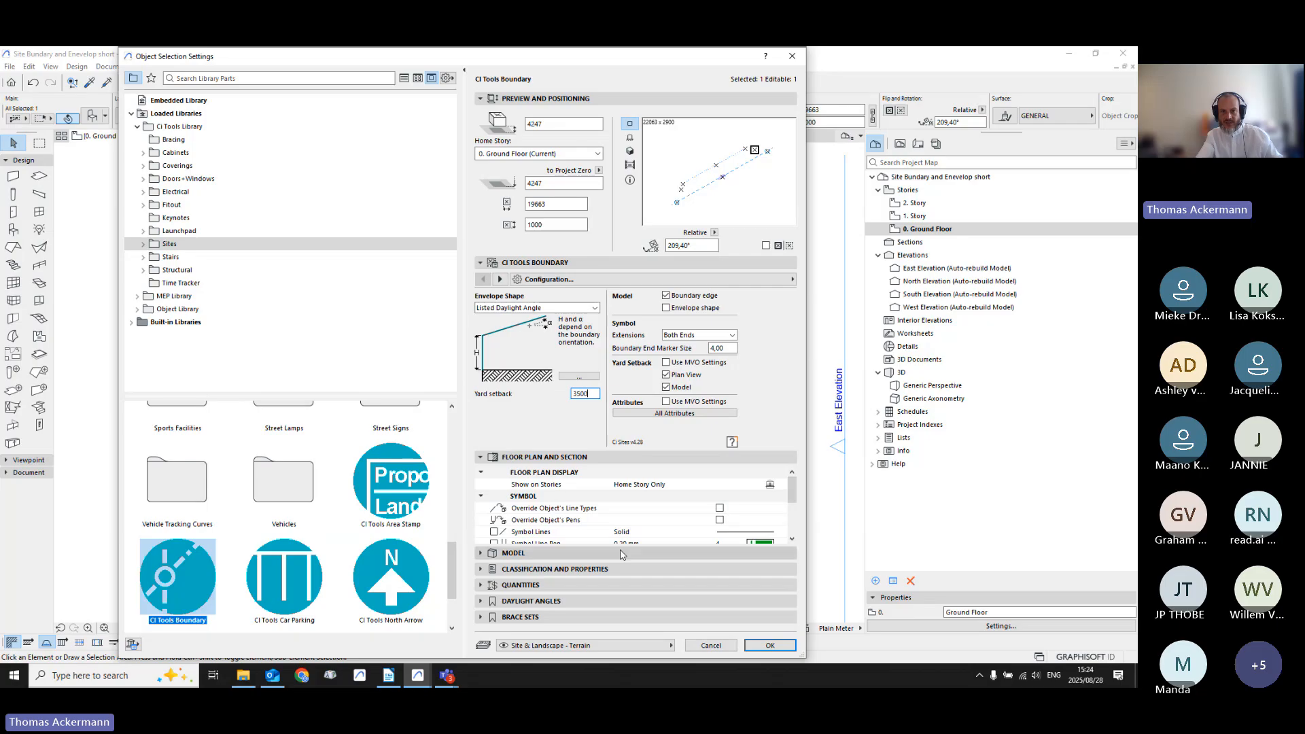
key("Return")
left_click(765, 647)
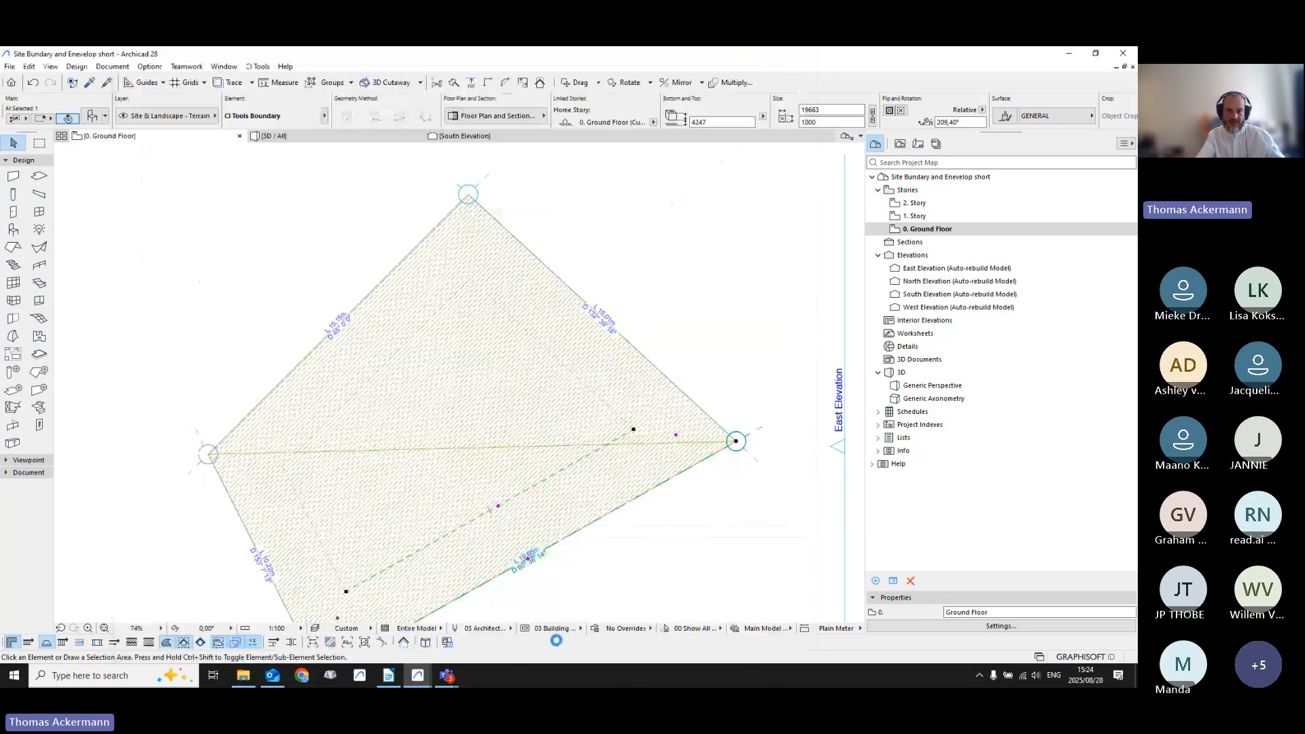
key("Escape")
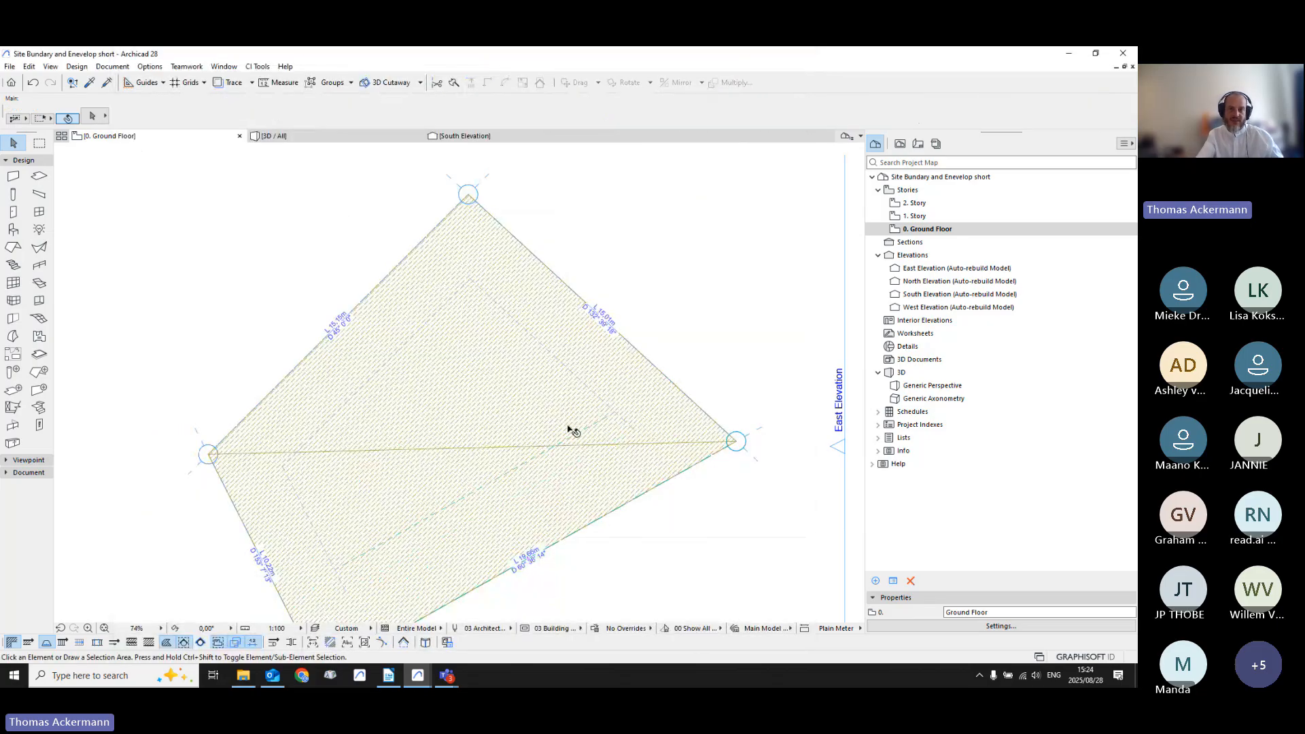
Step: View the CI Tools Site Boundary Editor, select the site mesh on the plan and close the editor
left_click(629, 423)
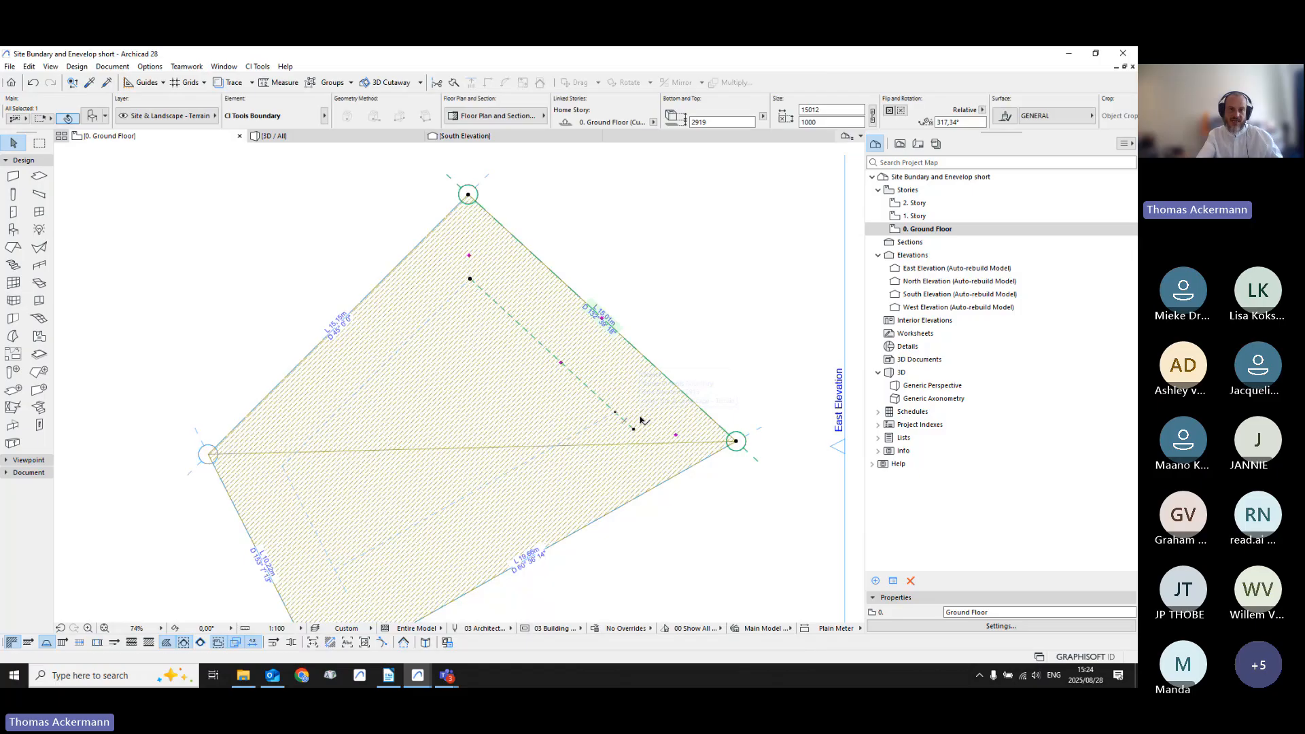
key("Escape")
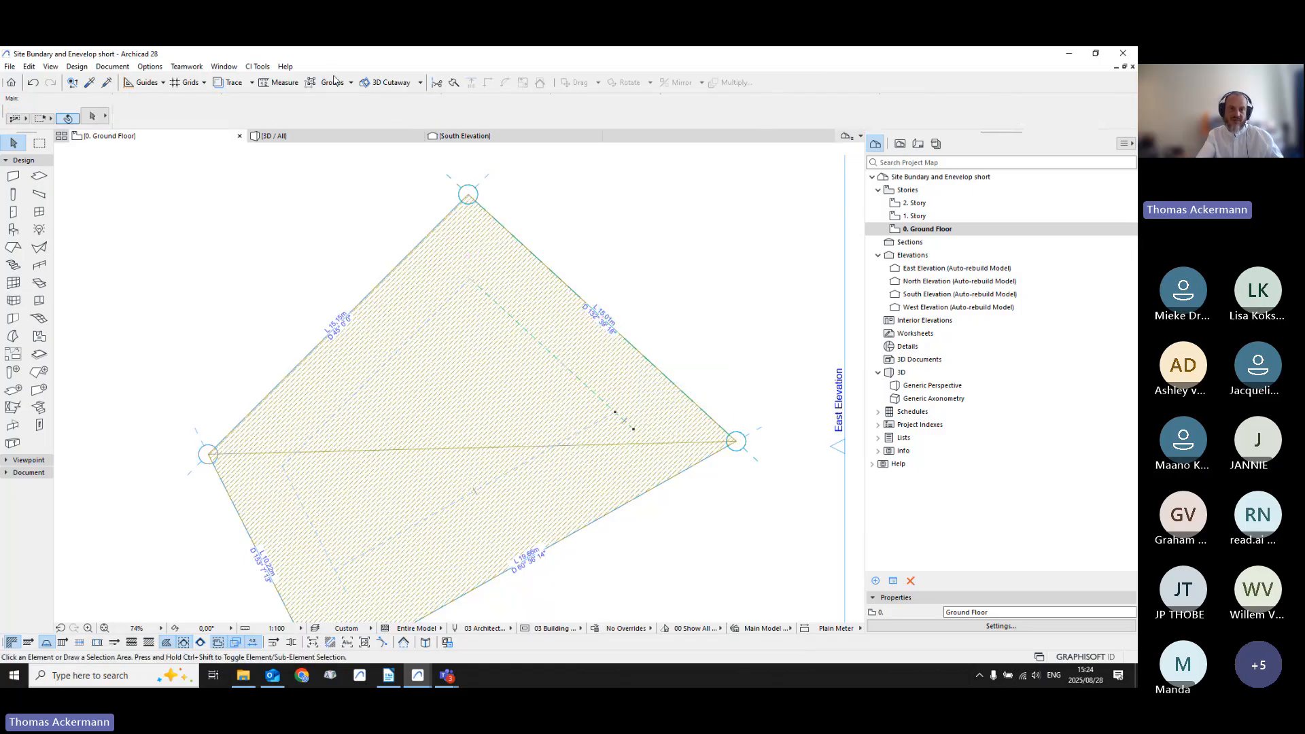
left_click(258, 66)
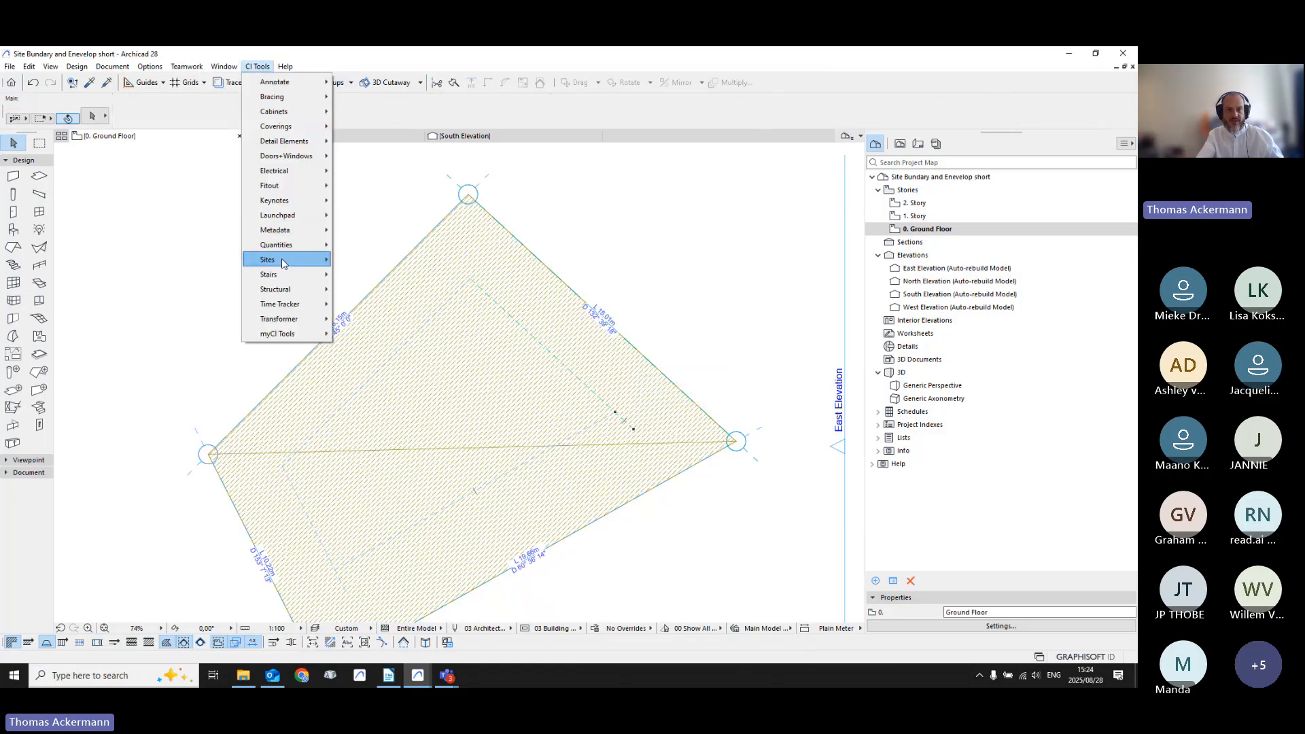
mouse_move(284, 263)
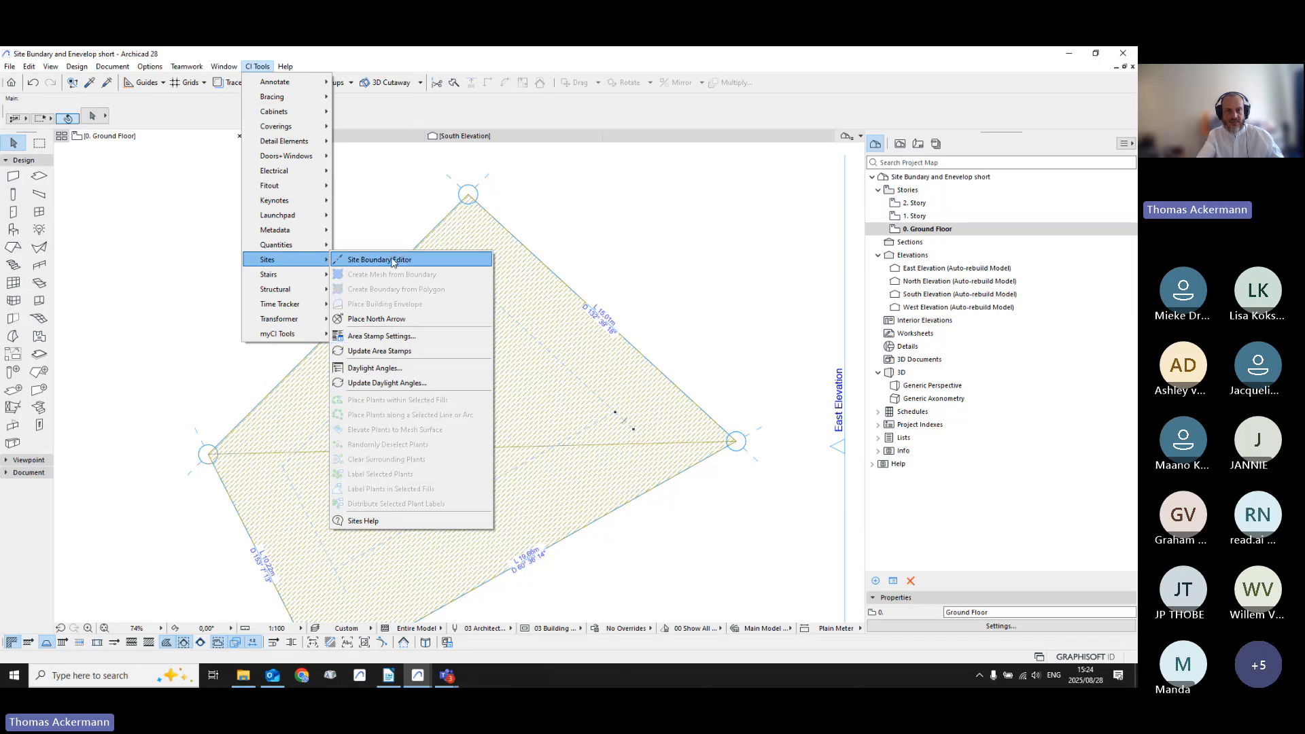
left_click(392, 260)
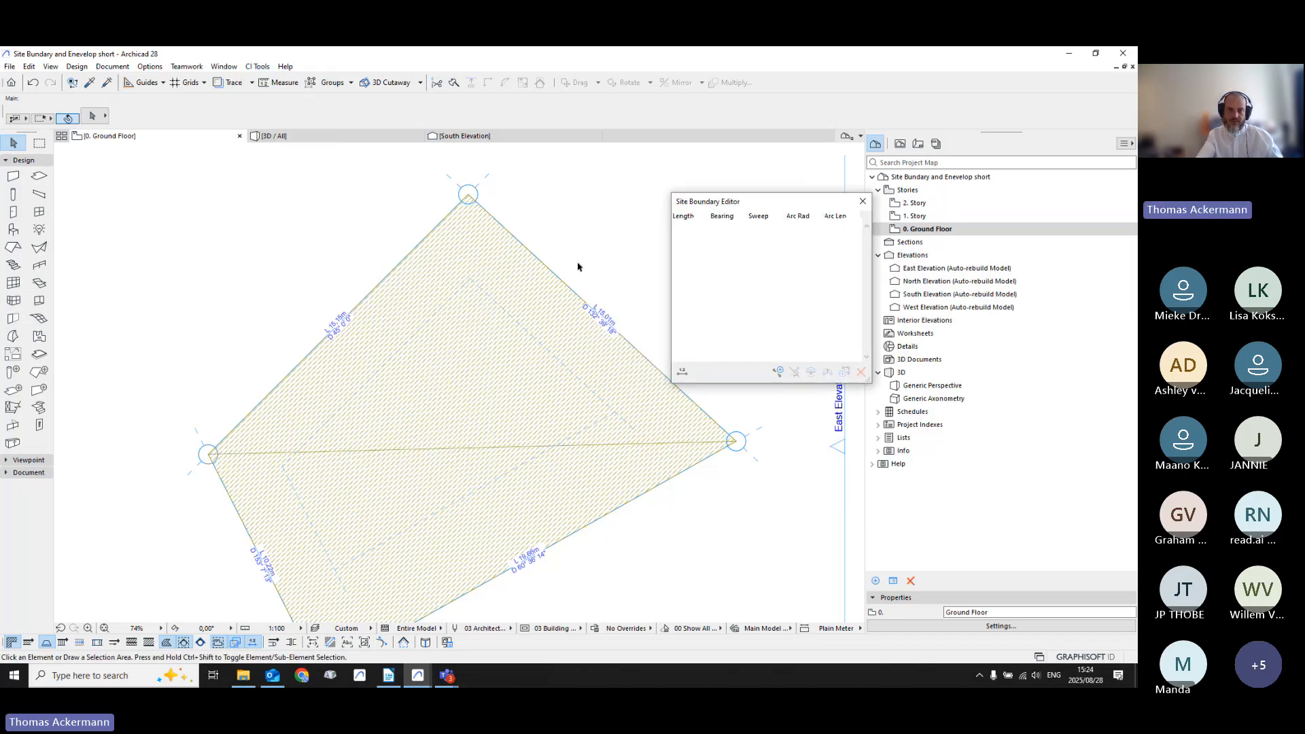
left_click(507, 364)
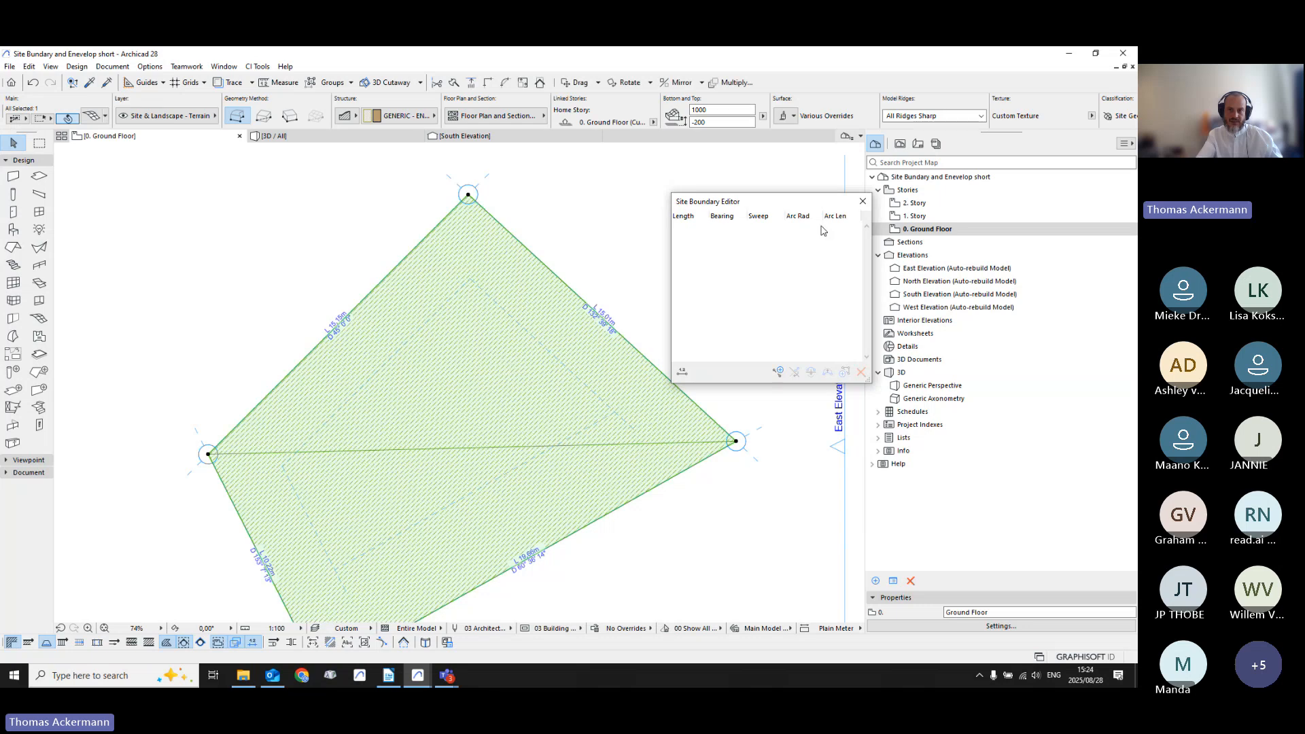
left_click(863, 201)
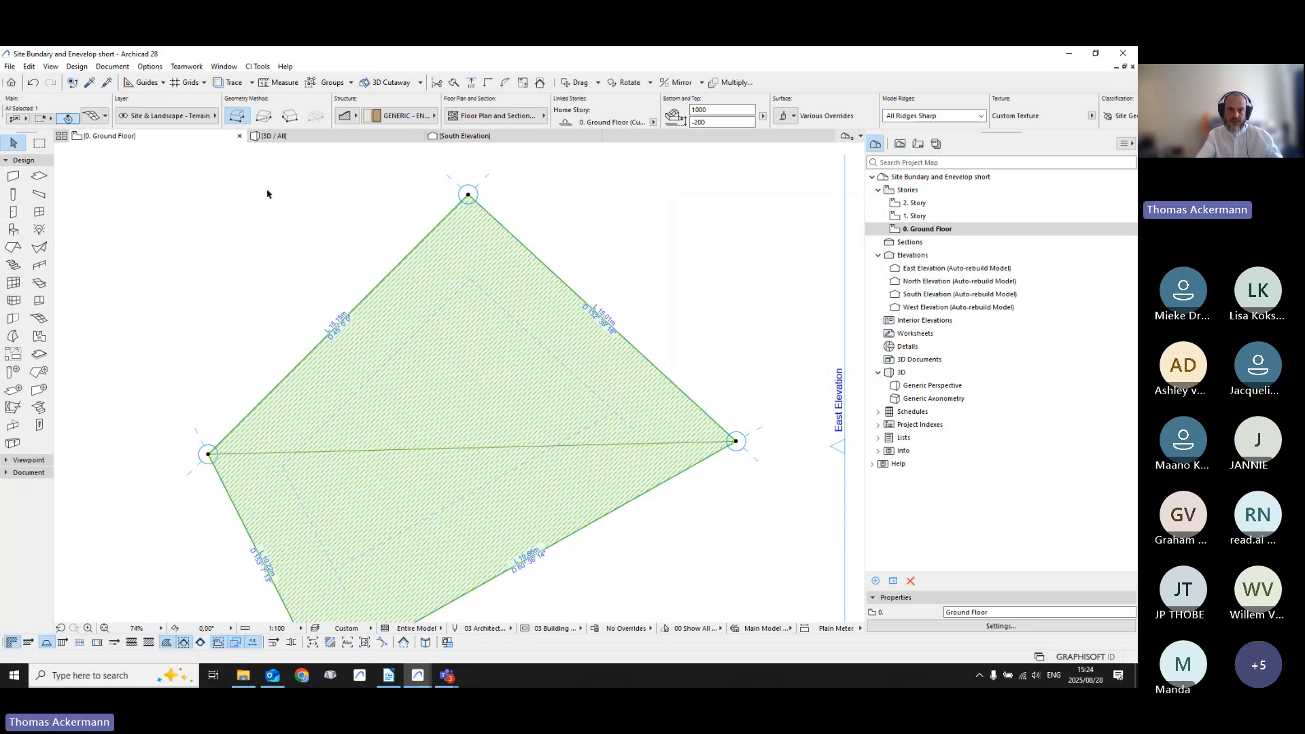
Step: View the CI Tools Site Boundary Editor for the selected site mesh, then close it and clear the selection
left_click(256, 66)
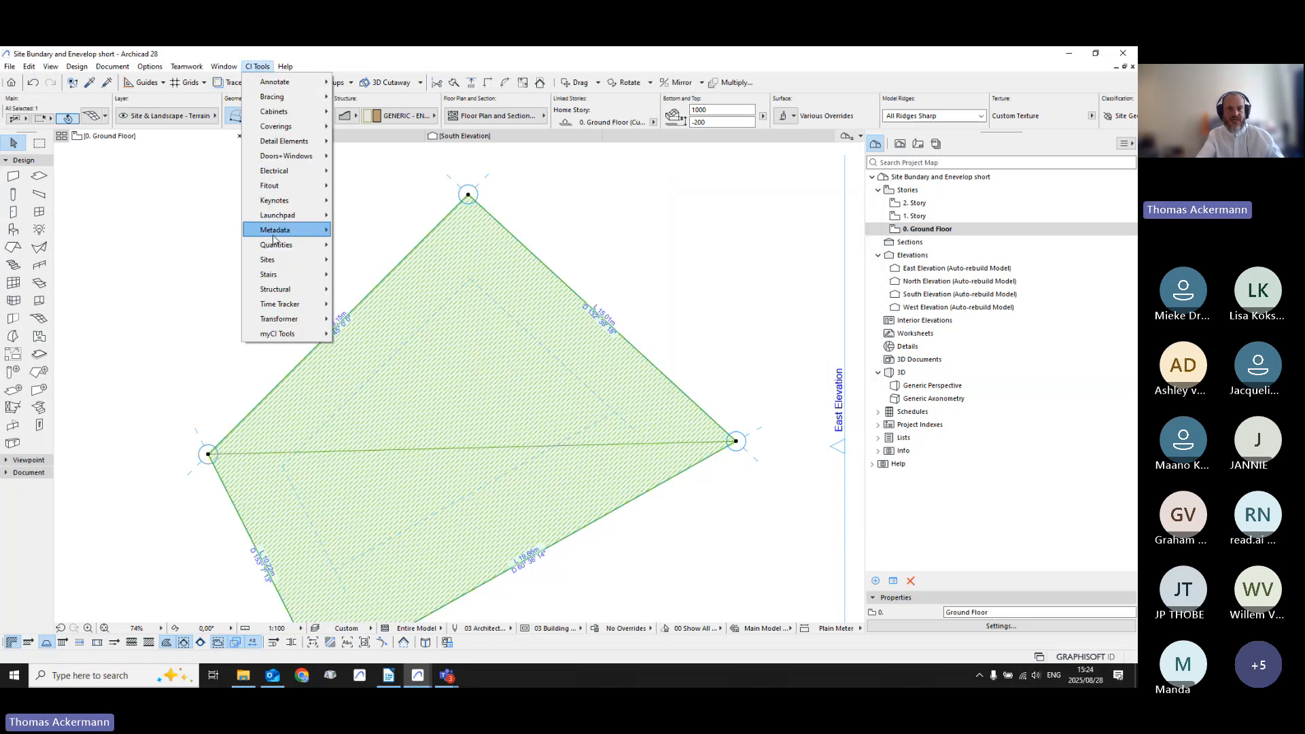
mouse_move(278, 251)
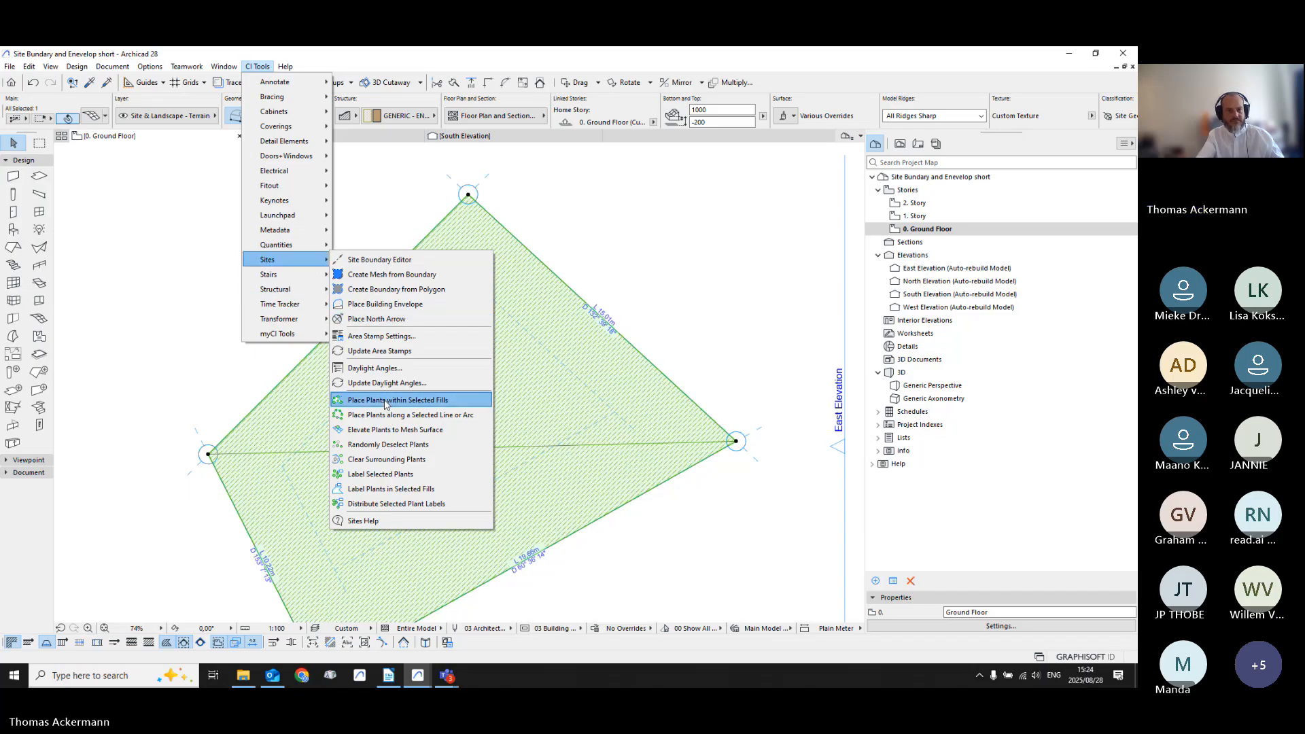
left_click(425, 264)
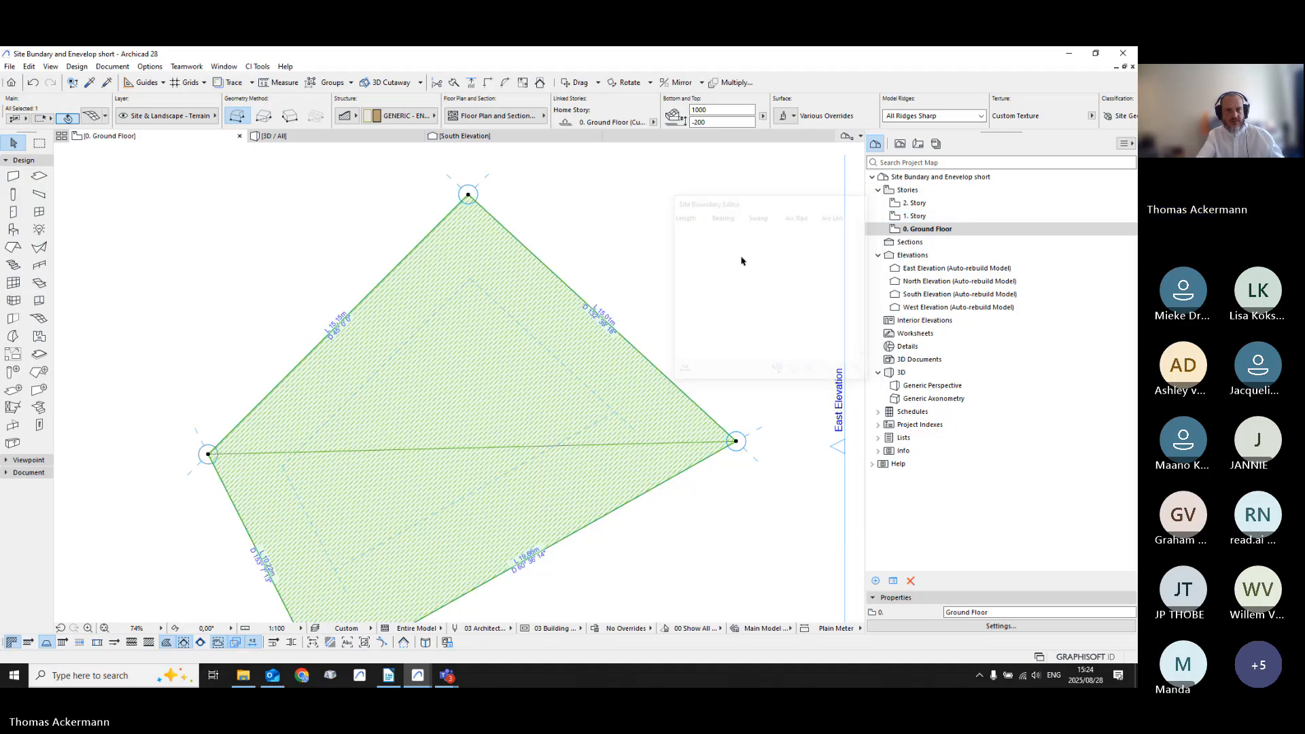
key("Escape")
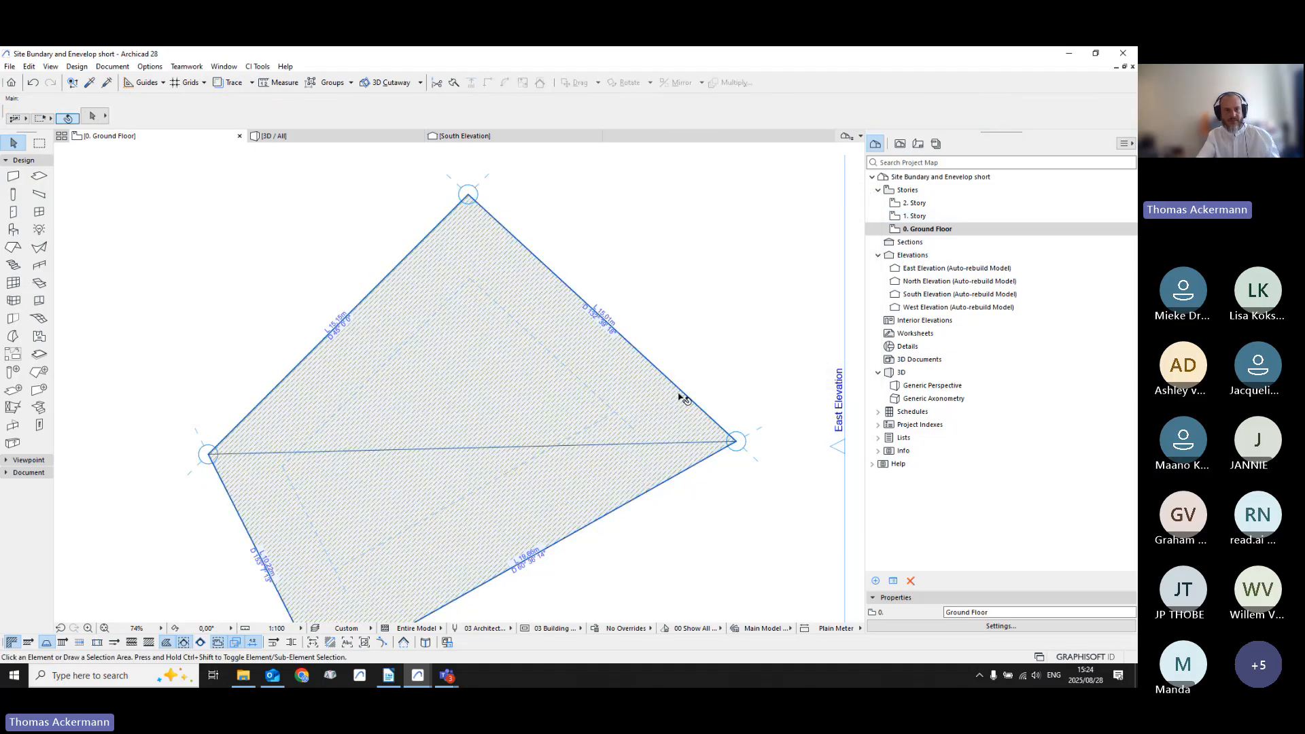
Step: Select all site boundary objects on the plan and view them in the CI Tools Site Boundary Editor
left_click(13, 229)
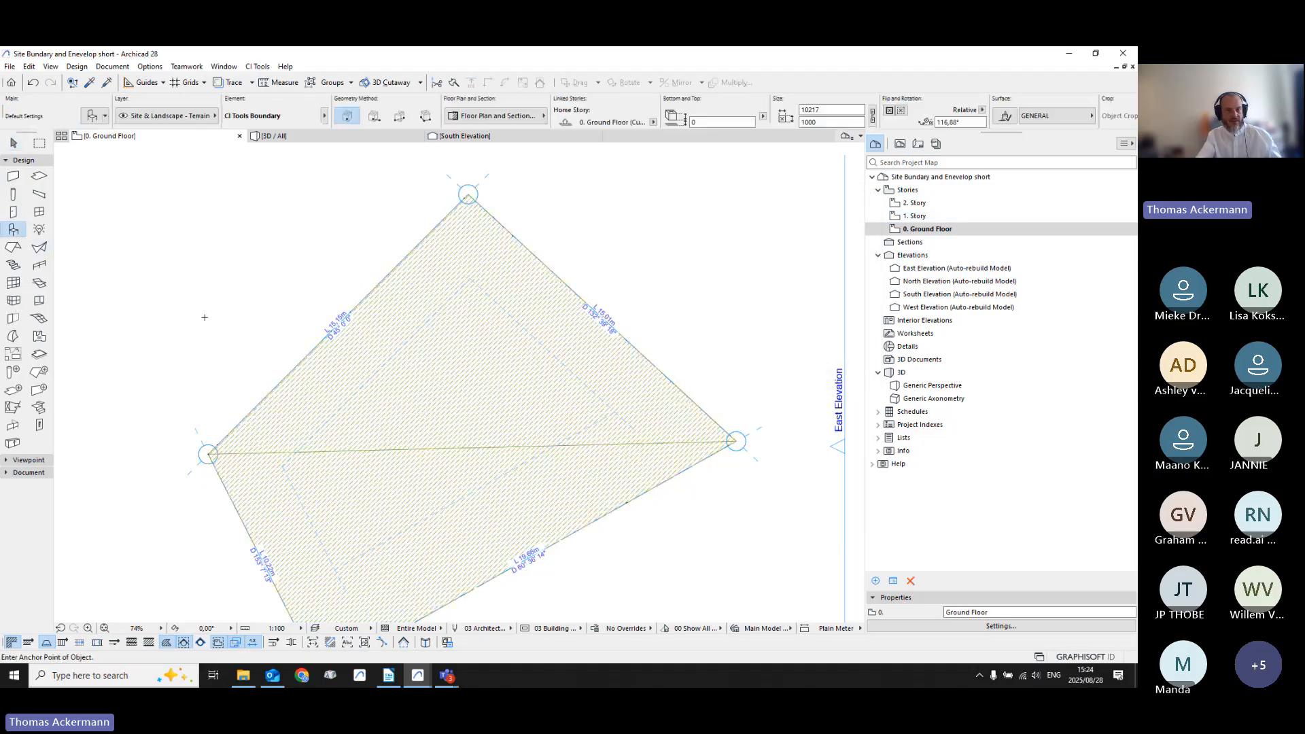
key("ctrl+a")
left_click(258, 66)
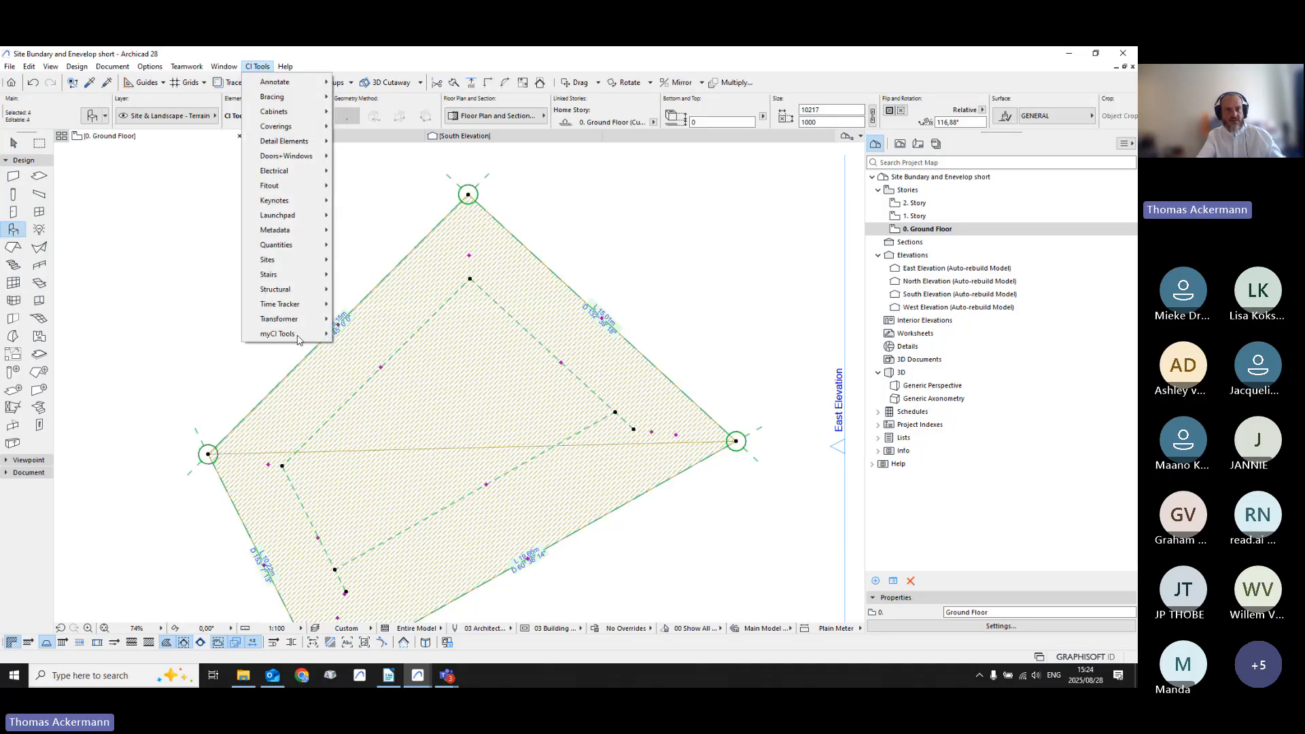
mouse_move(298, 273)
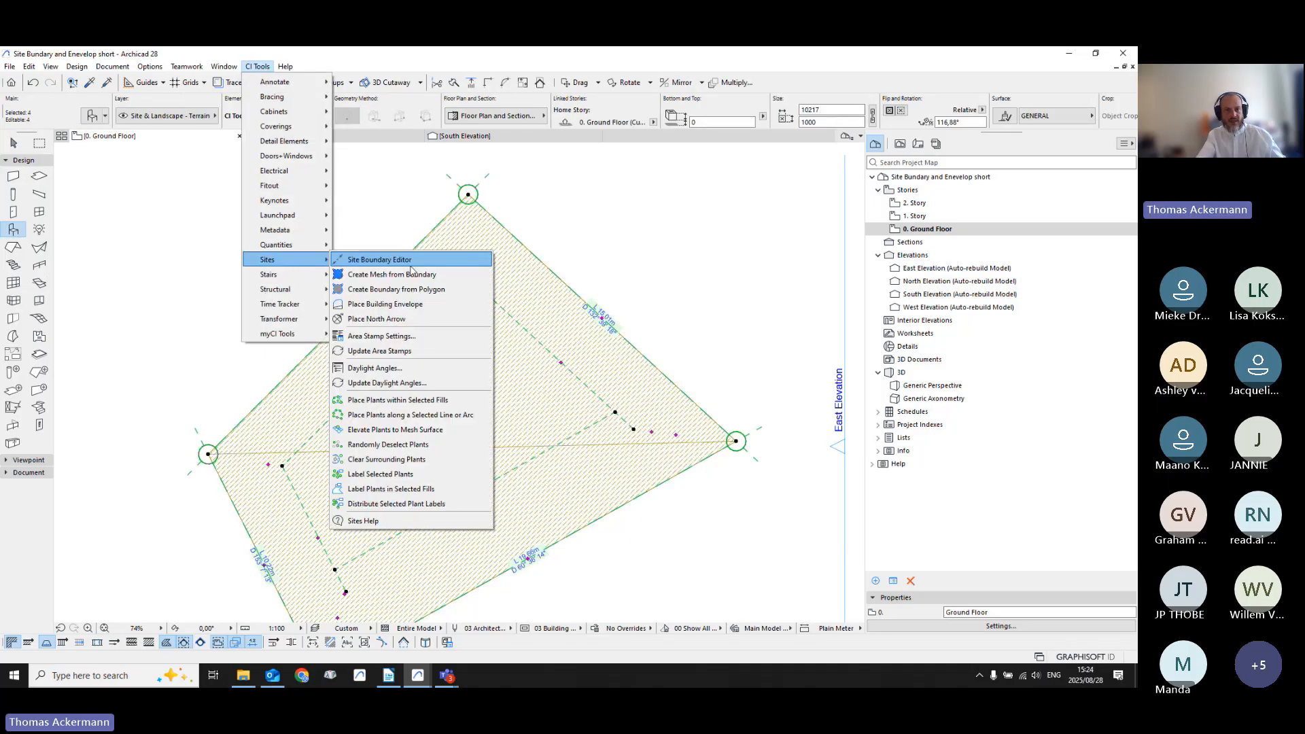
left_click(371, 260)
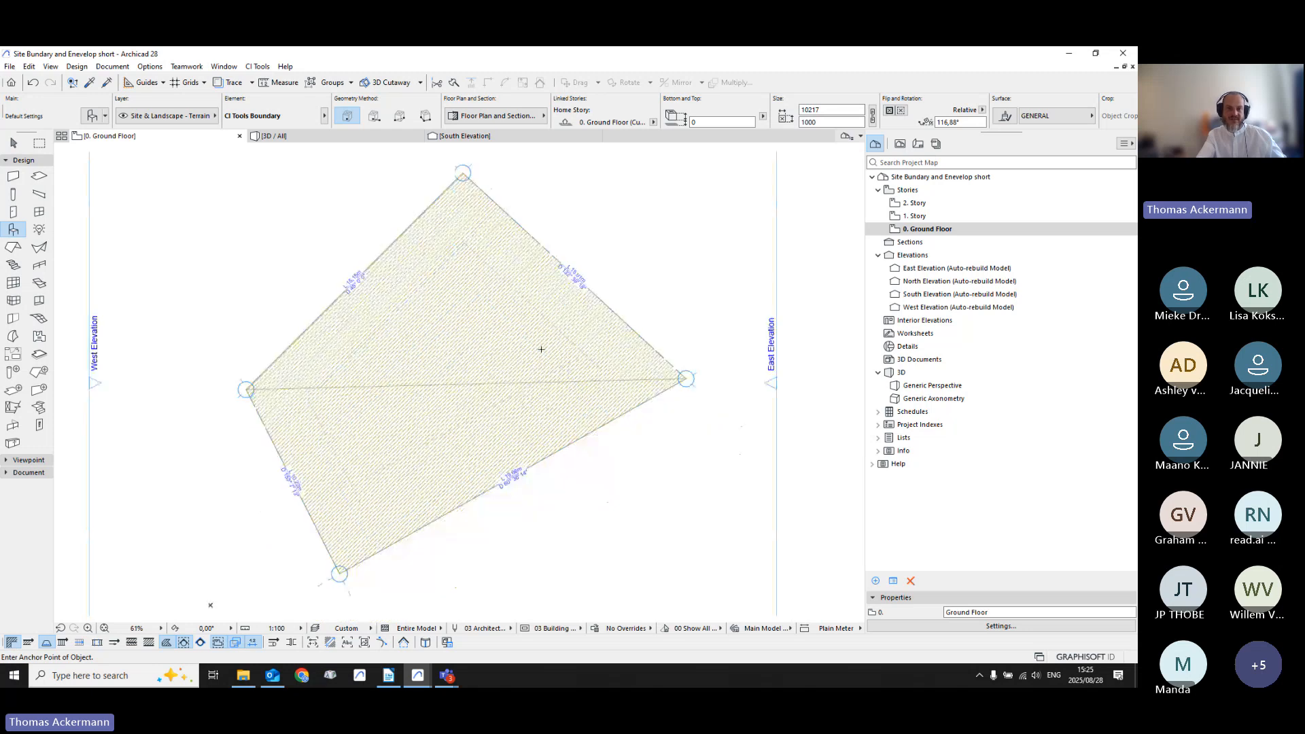
Step: Try to place a CI Tools building envelope on the site mesh and check the full model in the 3D perspective
left_click(506, 358)
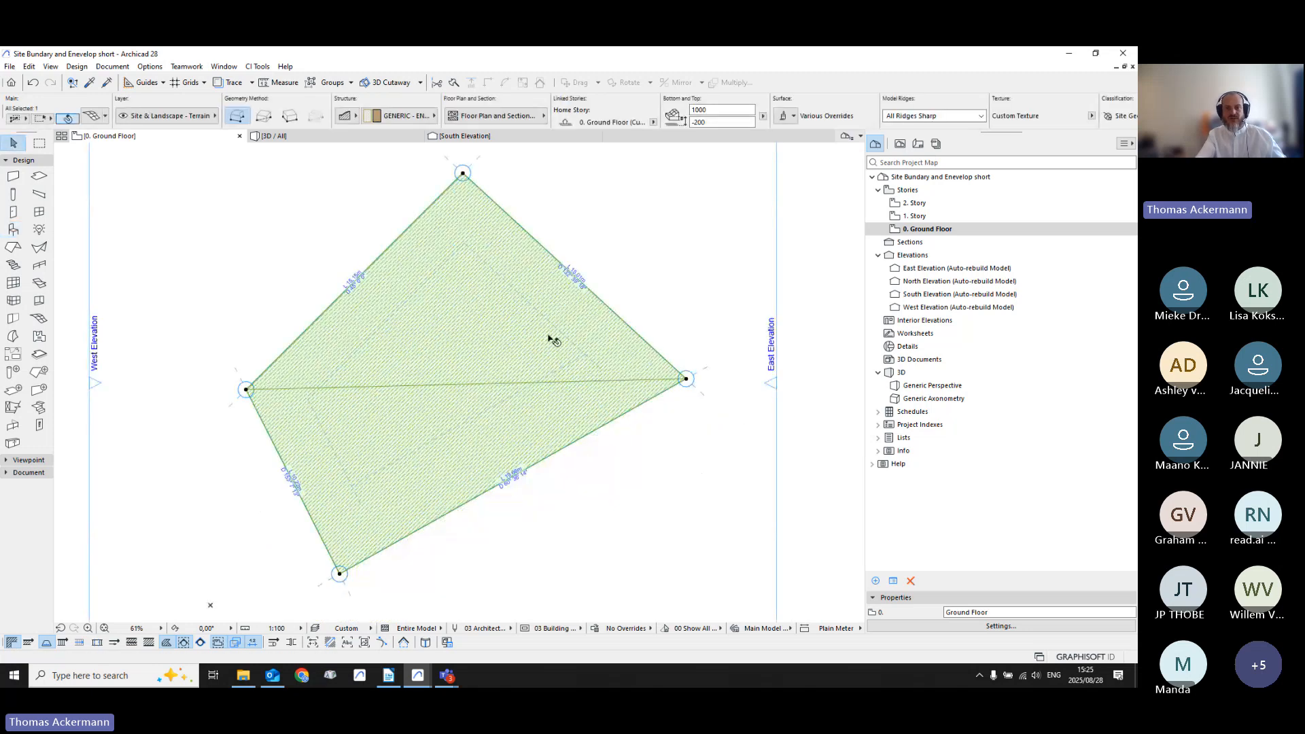
left_click(263, 69)
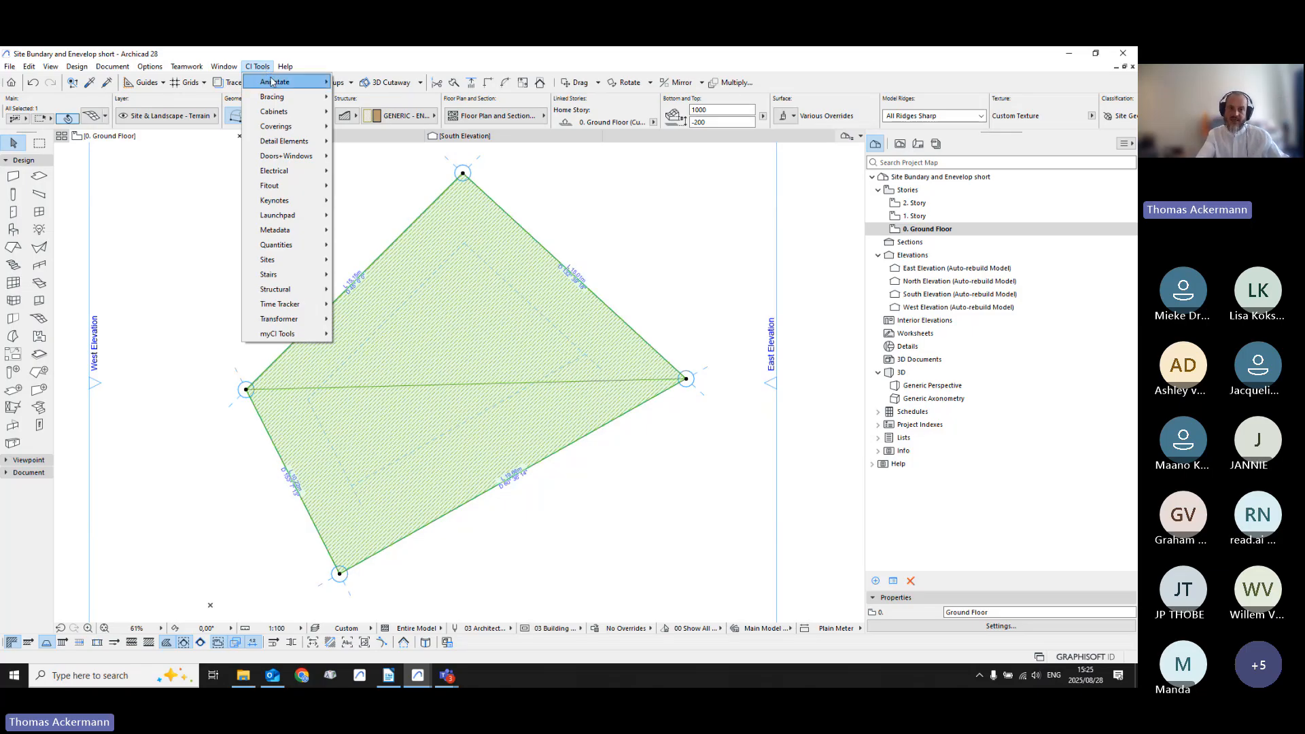
mouse_move(284, 248)
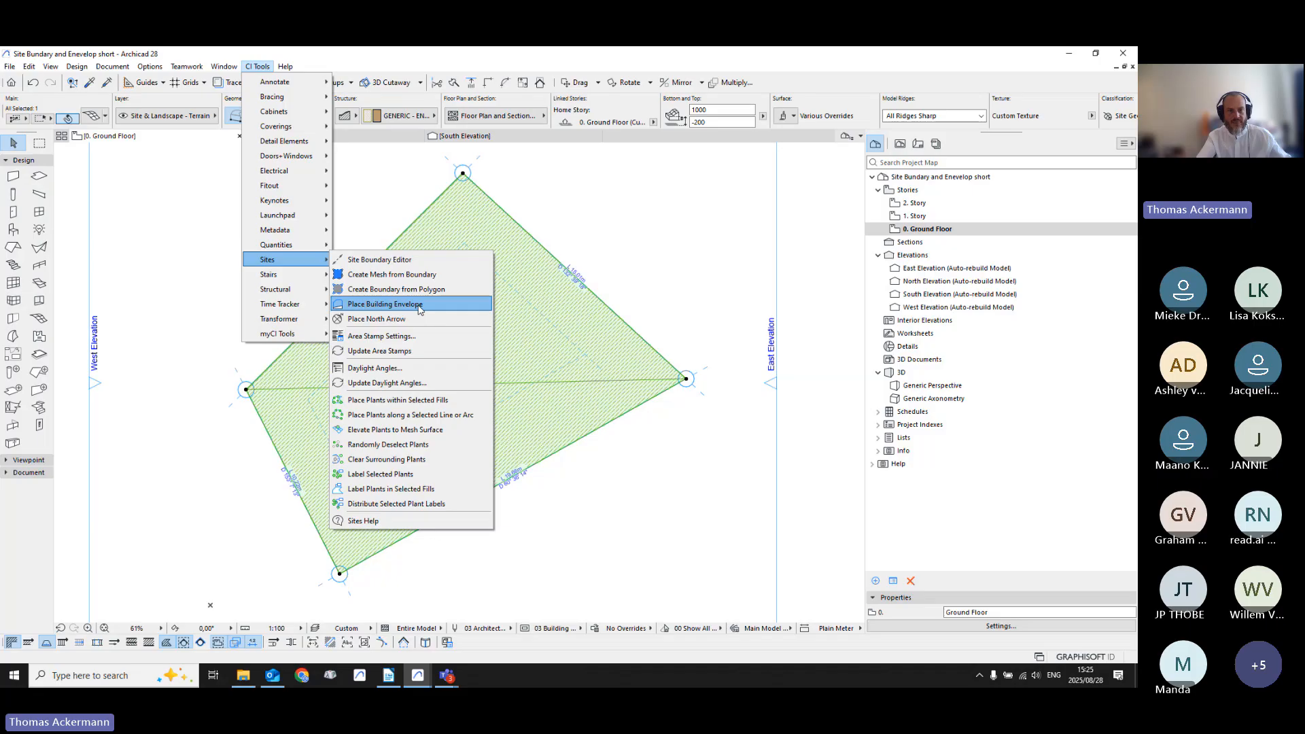
left_click(419, 309)
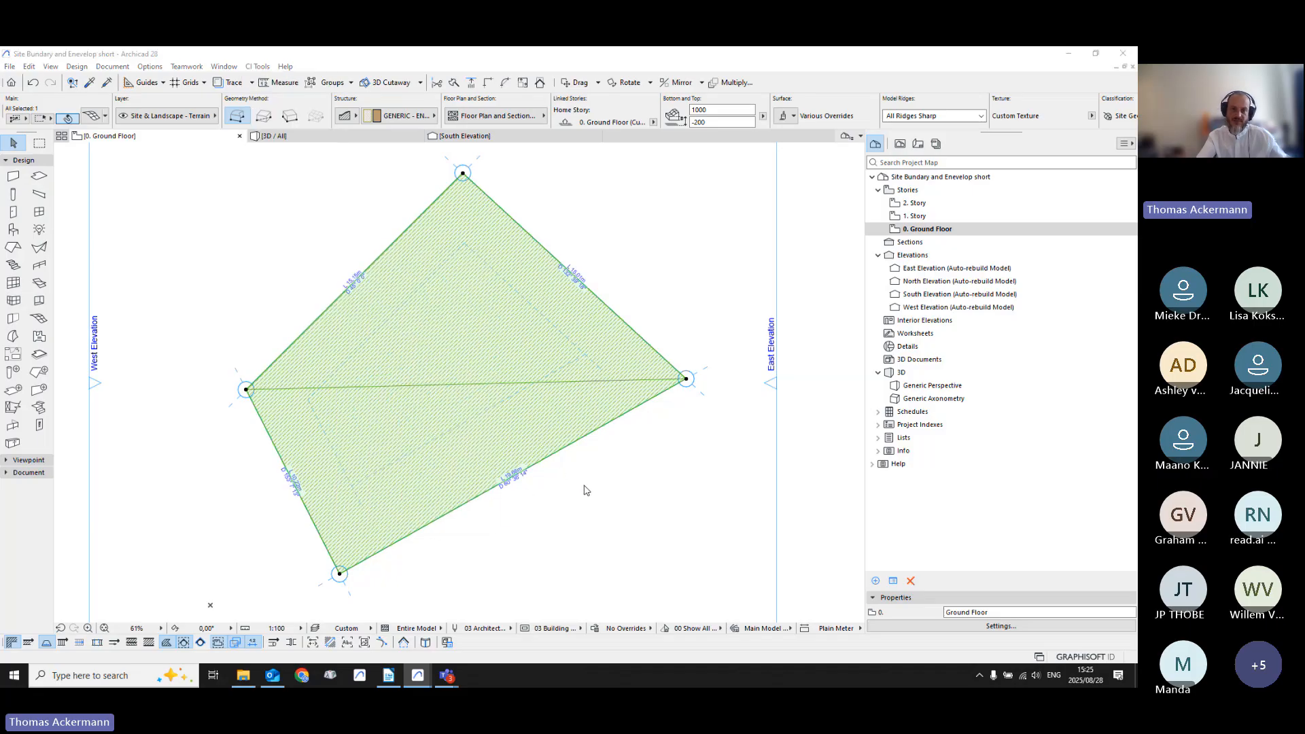
key("F5")
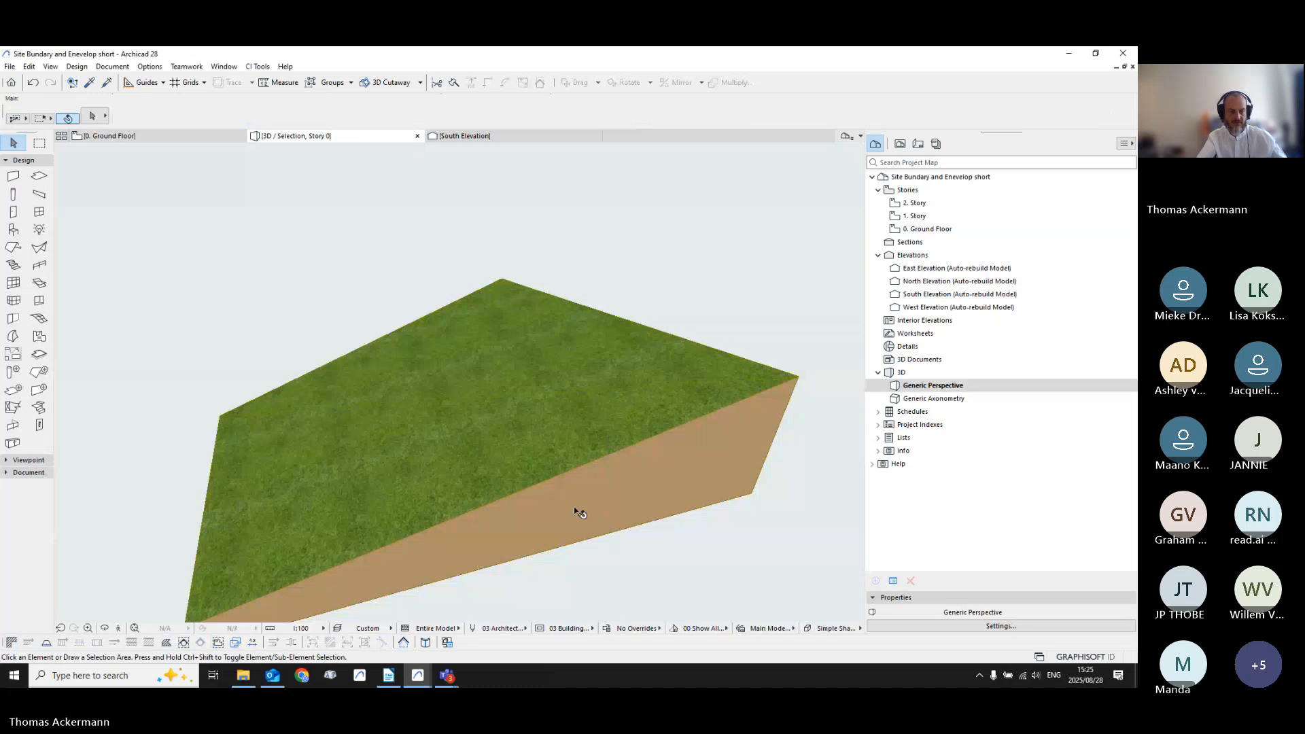
key("ctrl+F5")
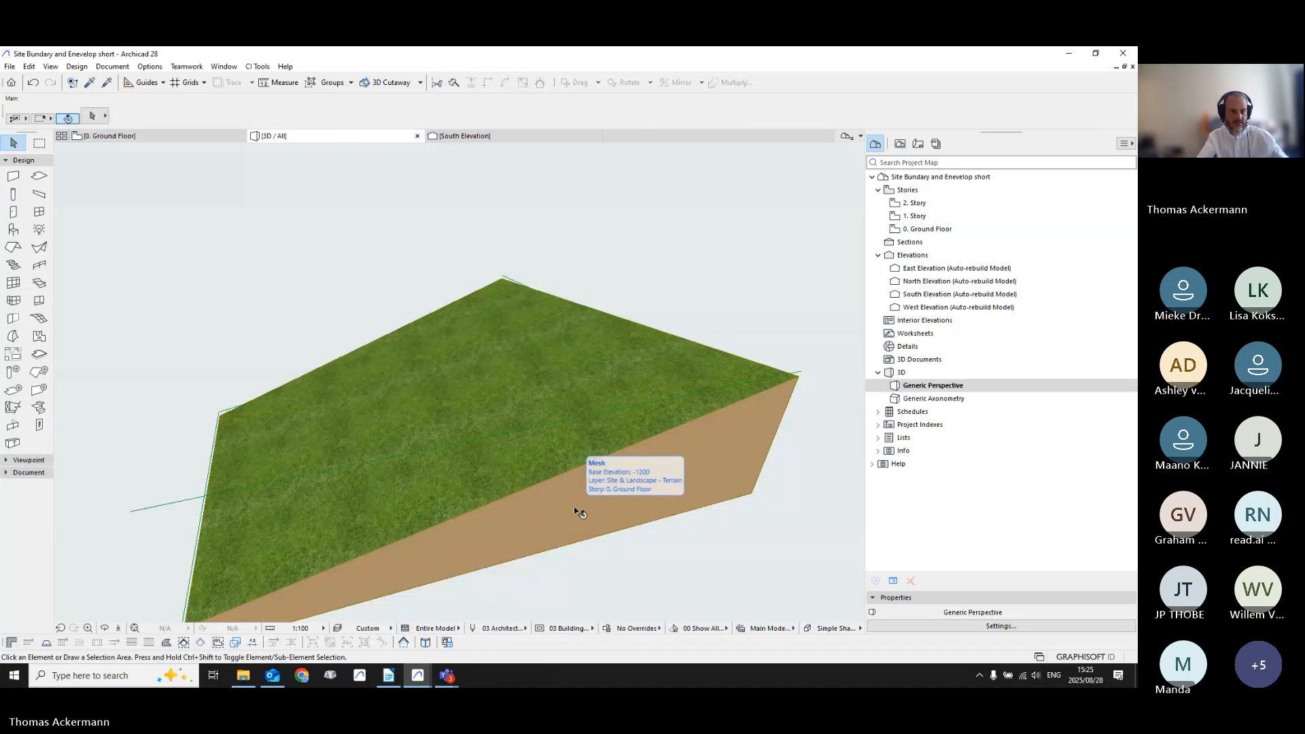
Step: Return to the ground floor plan, undo the last change to the boundary object and clear the selection
key("F2")
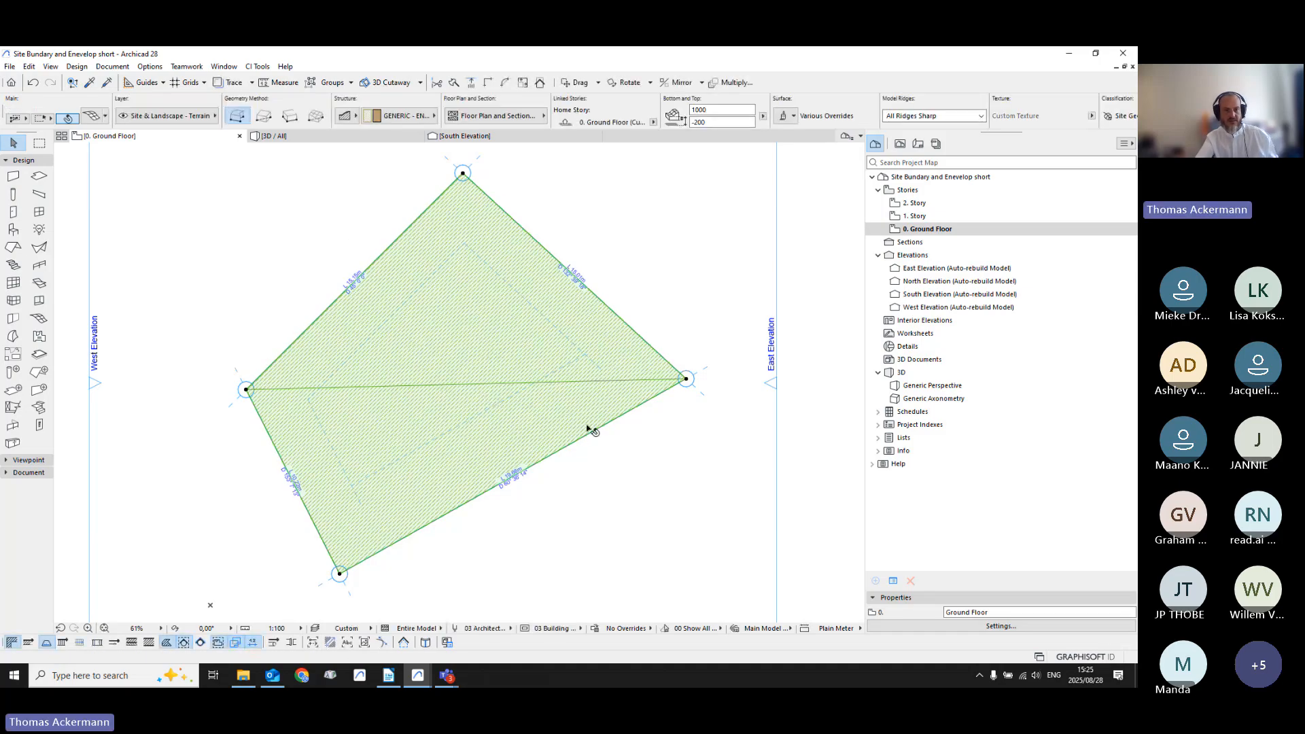
key("ctrl+z")
key("Escape")
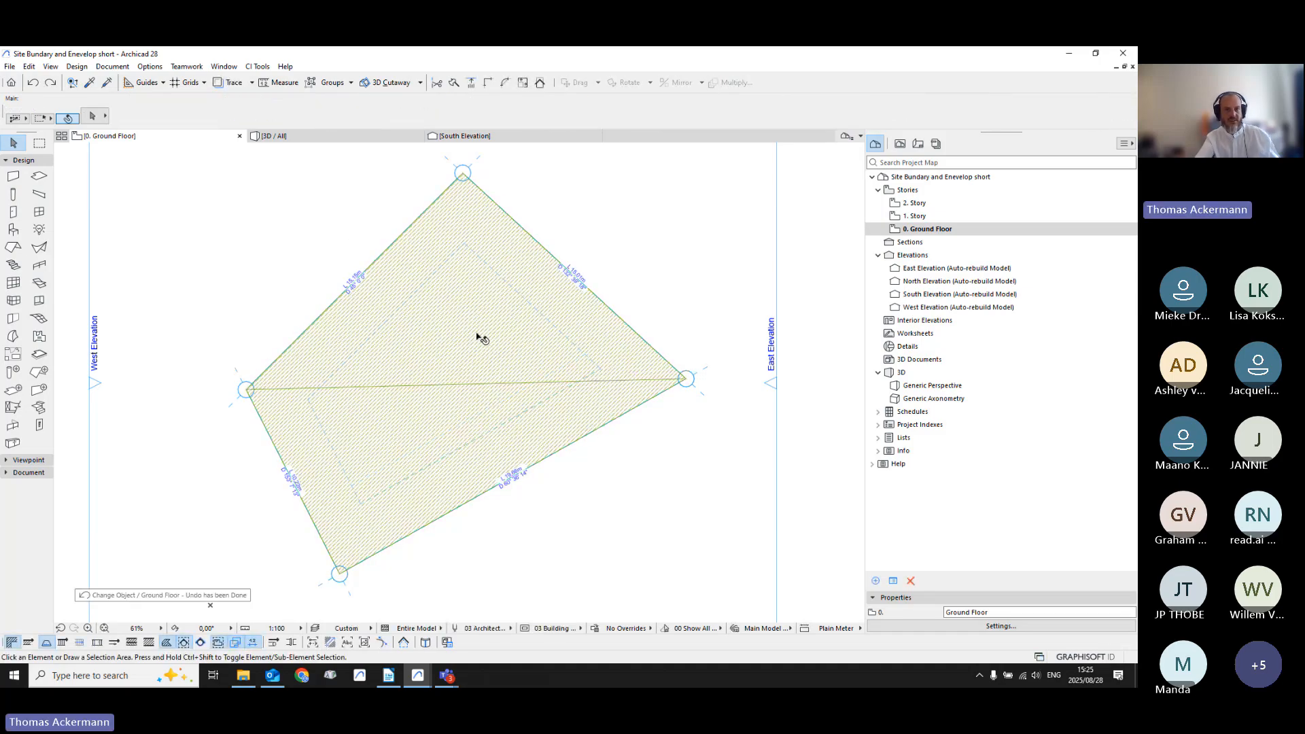
Step: Retry Place Building Envelope on the site mesh, inspect the site in the 3D perspective and return to the ground floor plan
left_click(478, 335)
left_click(257, 66)
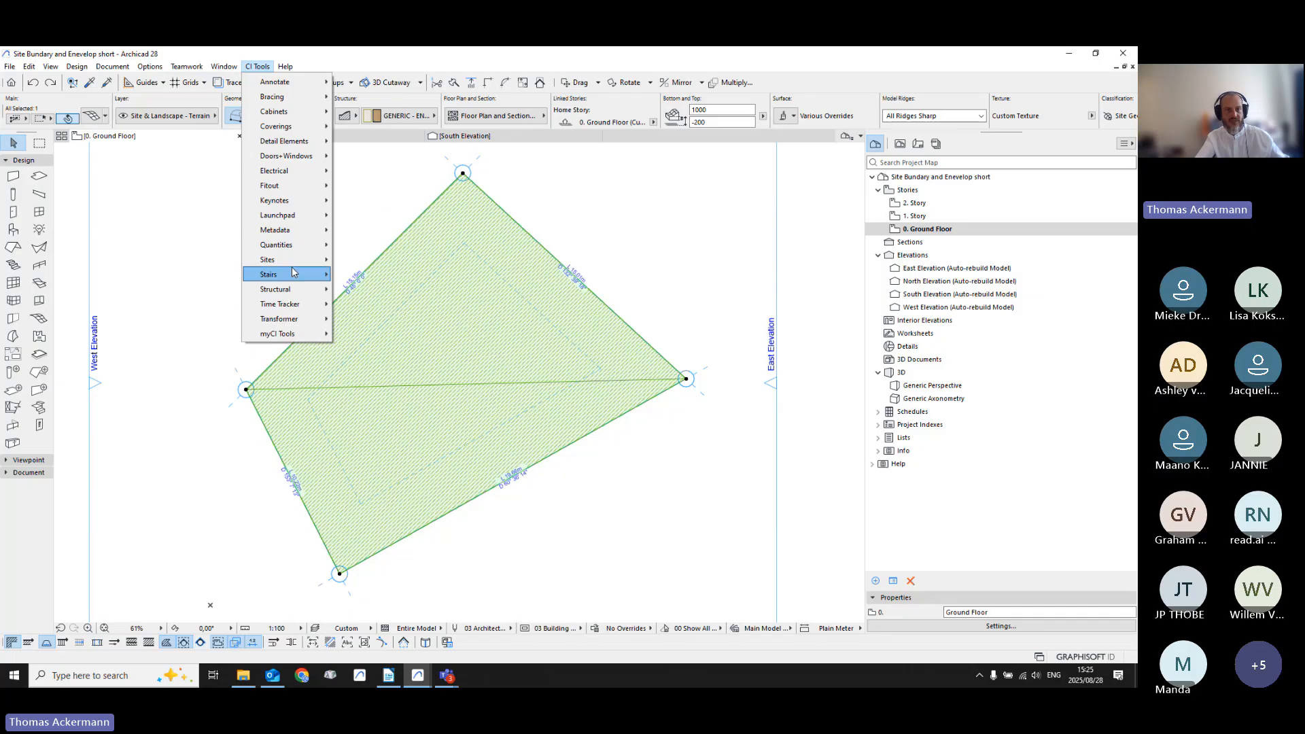
mouse_move(285, 262)
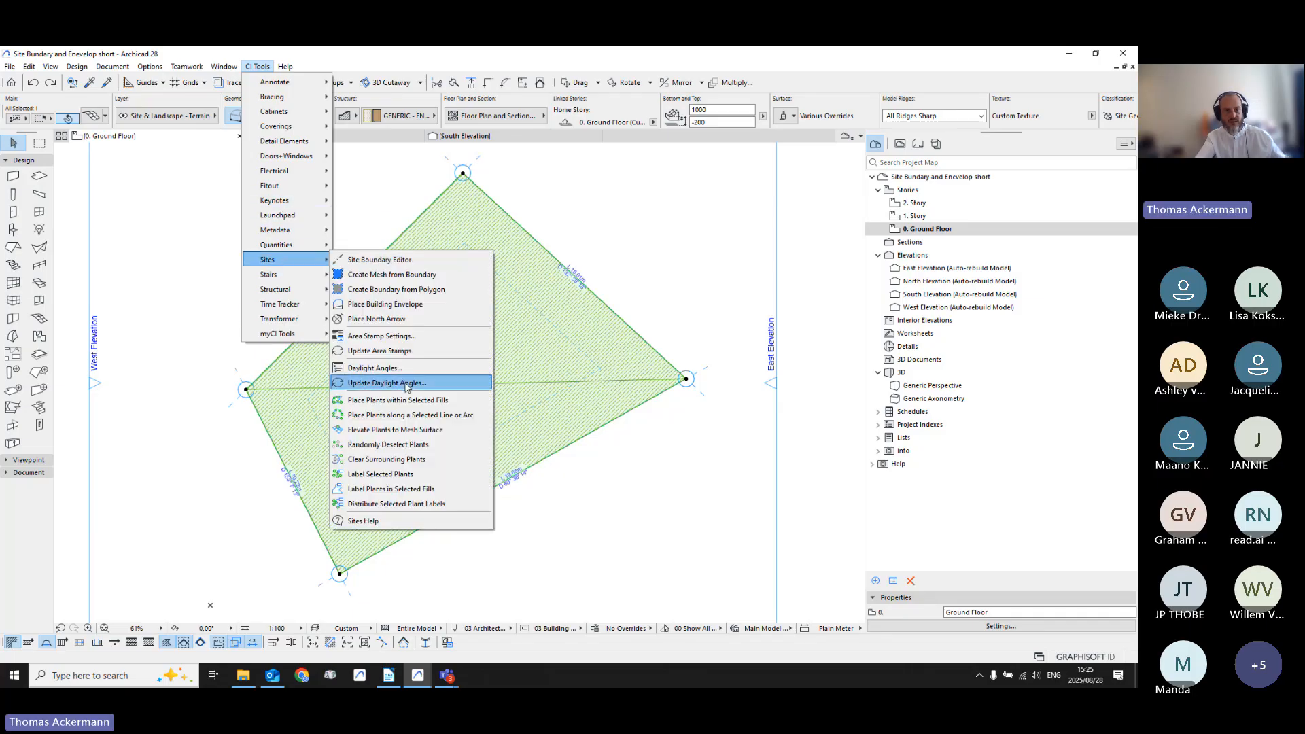
left_click(408, 306)
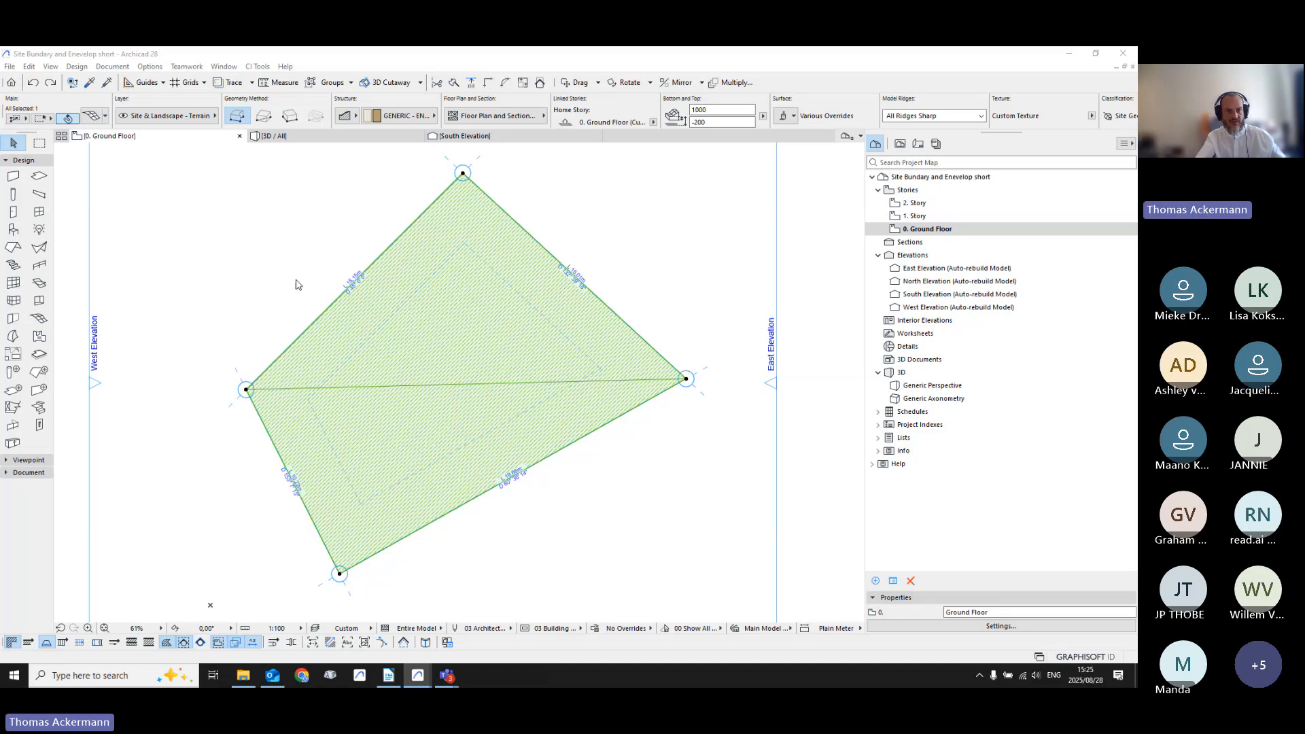
left_click(313, 169)
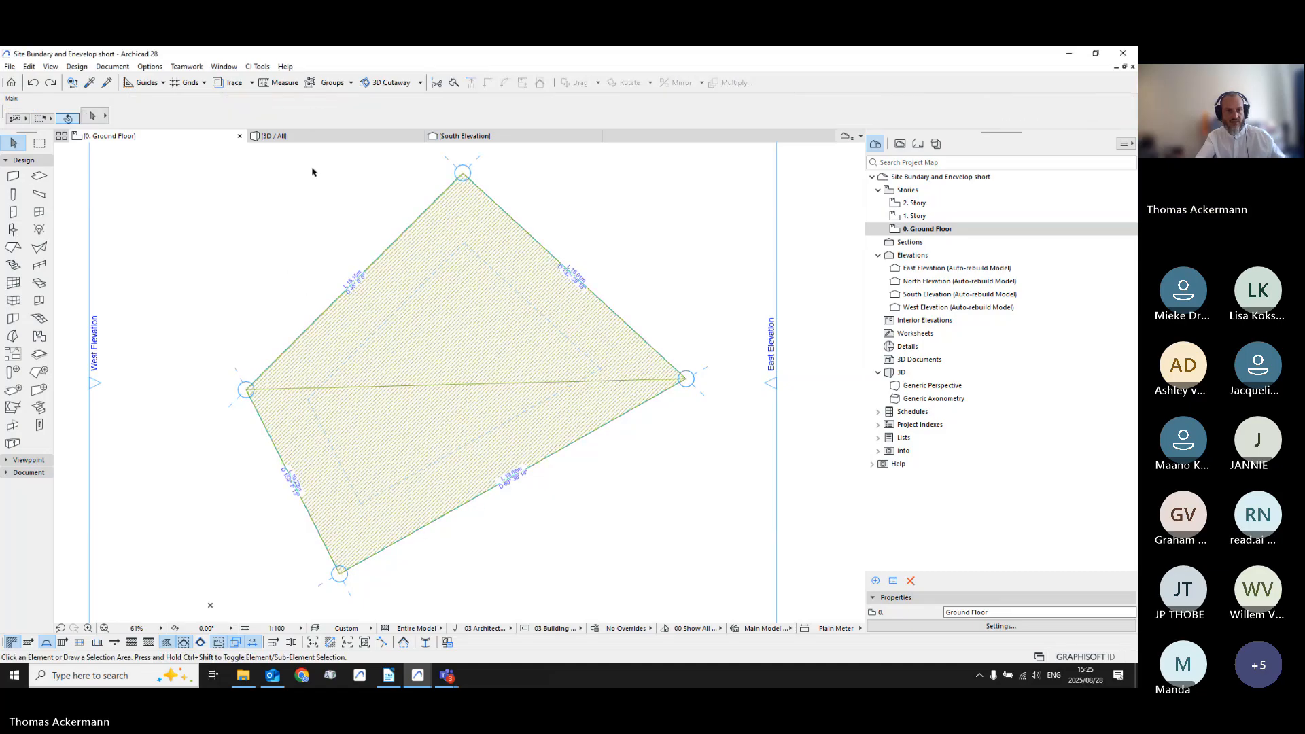
left_click(321, 141)
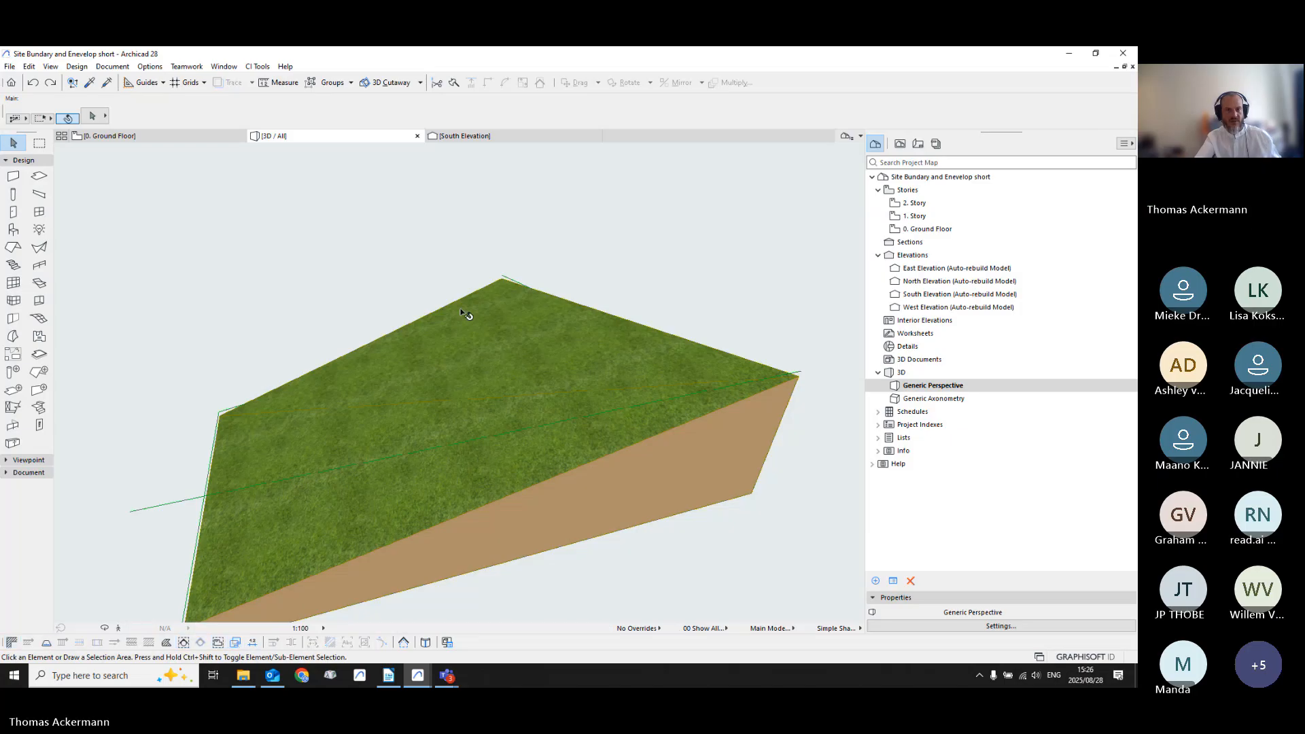
scroll(508, 360, "down", 3)
middle_click_drag(507, 360, 562, 416, "shift")
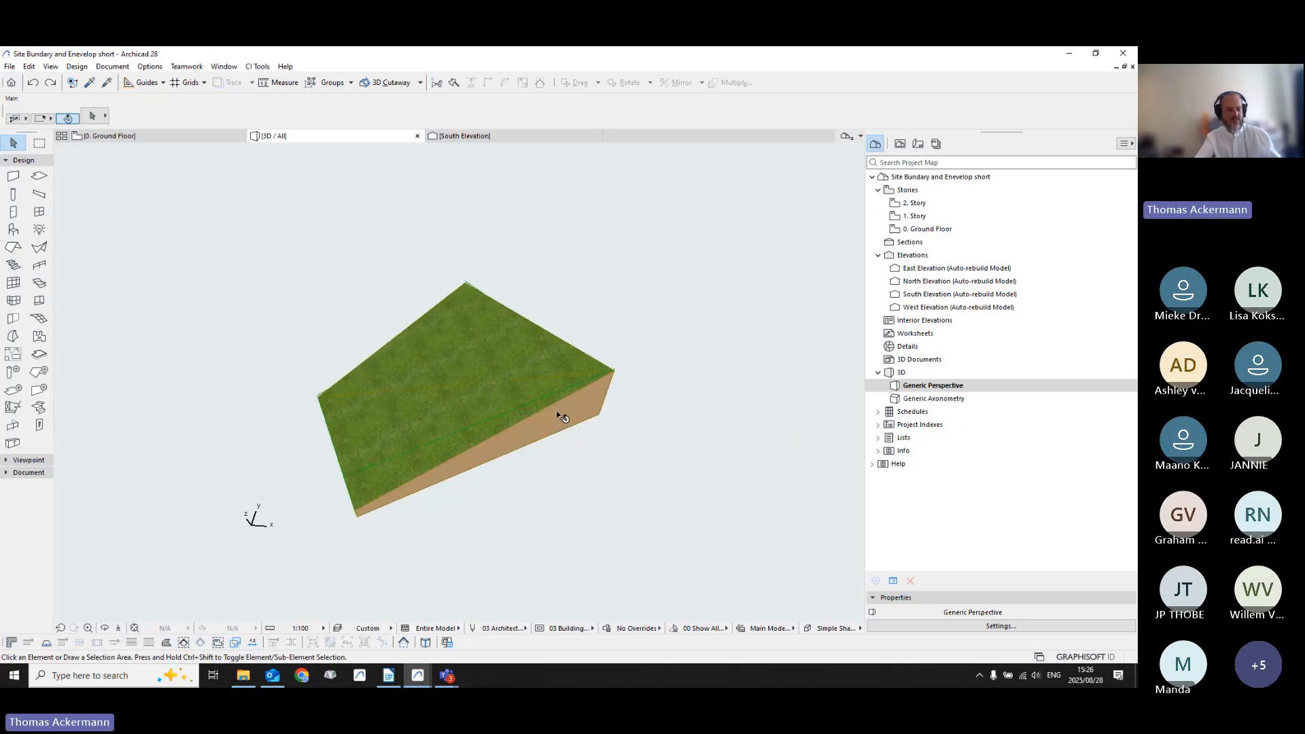
key("F2")
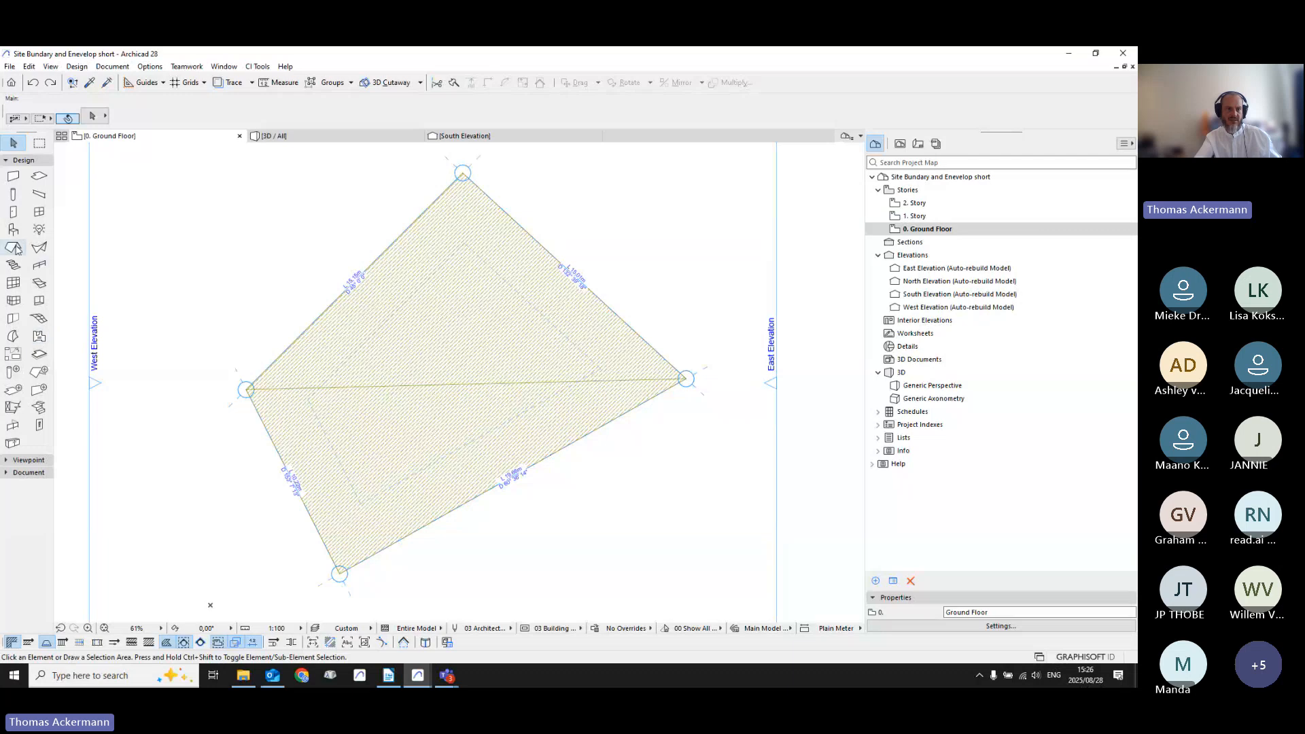
Step: Try to place a building envelope with all four site boundary objects selected
left_click(14, 231)
key("ctrl+a")
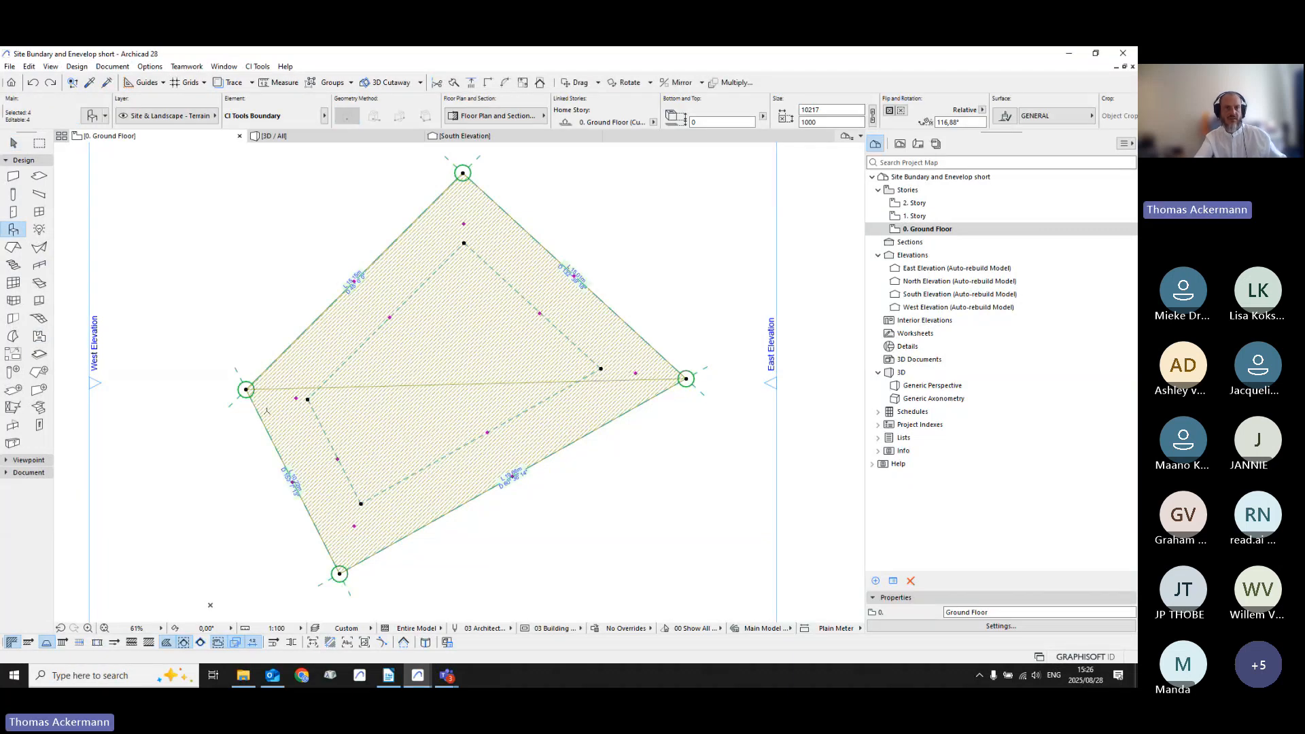
left_click(258, 66)
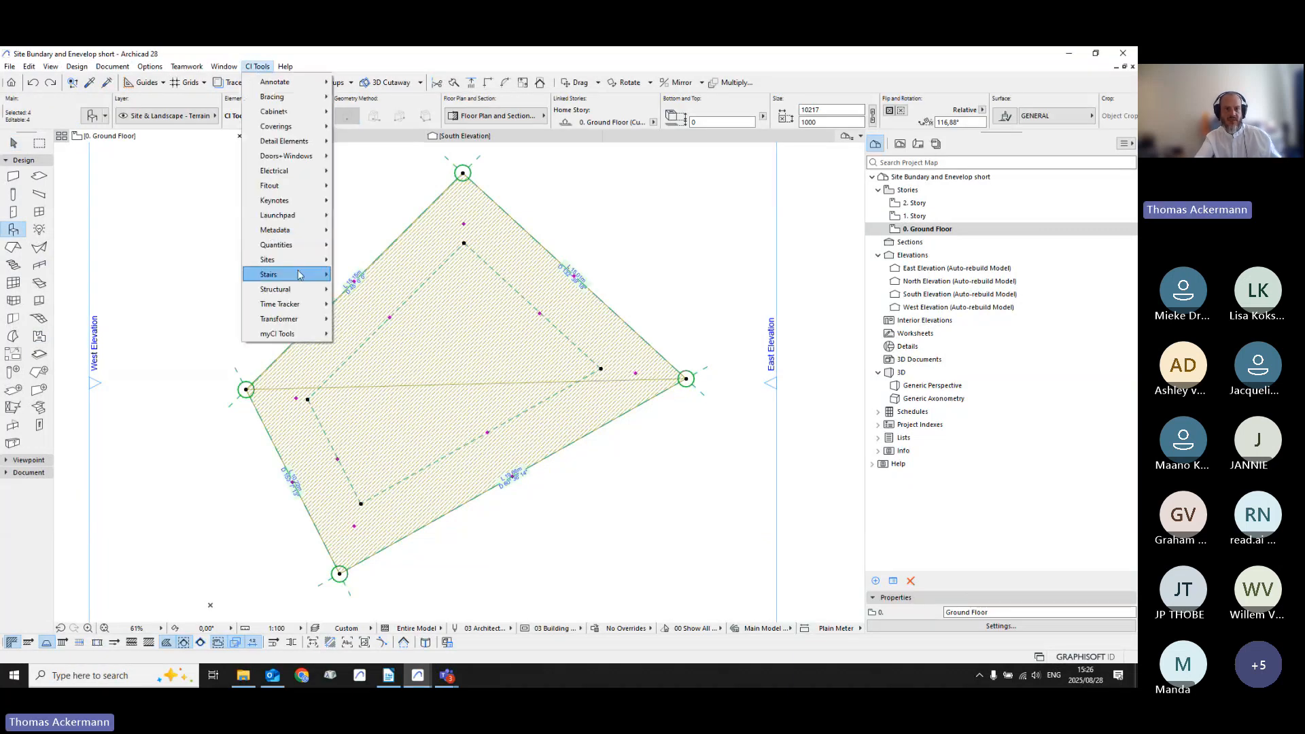
mouse_move(299, 259)
left_click(414, 306)
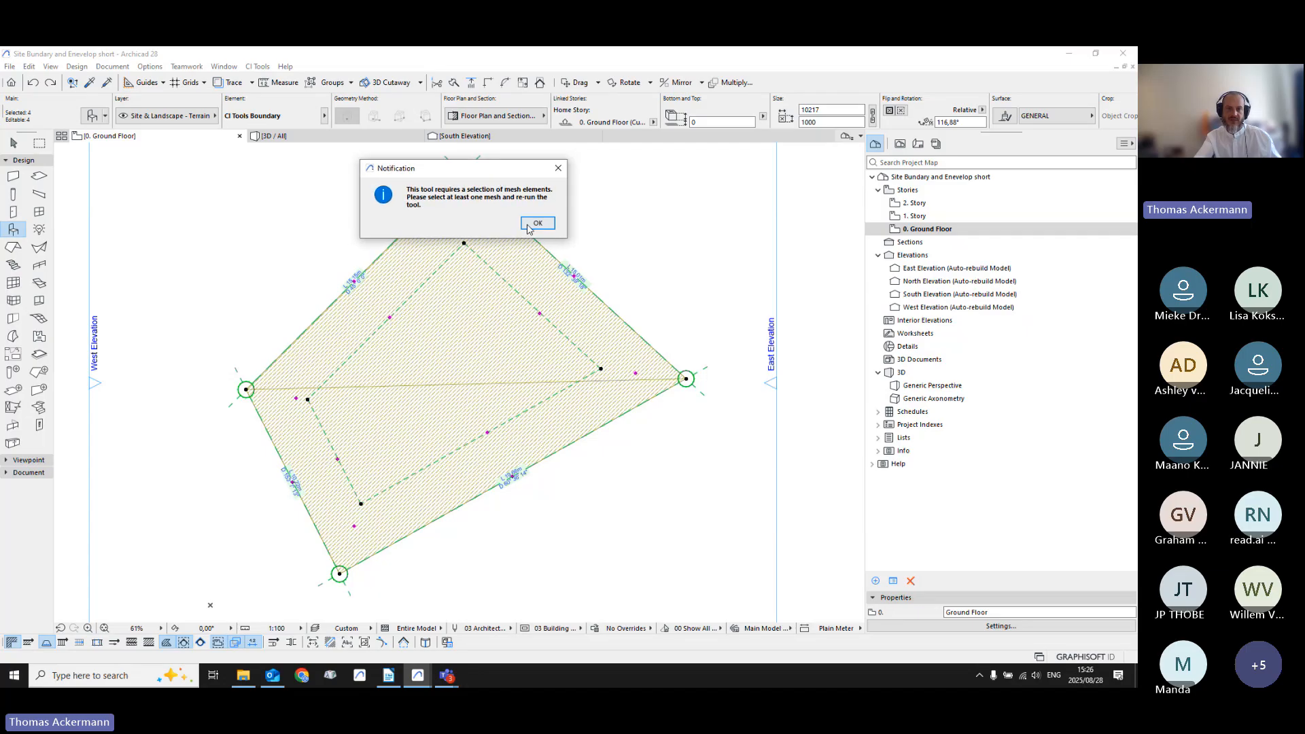
left_click(537, 226)
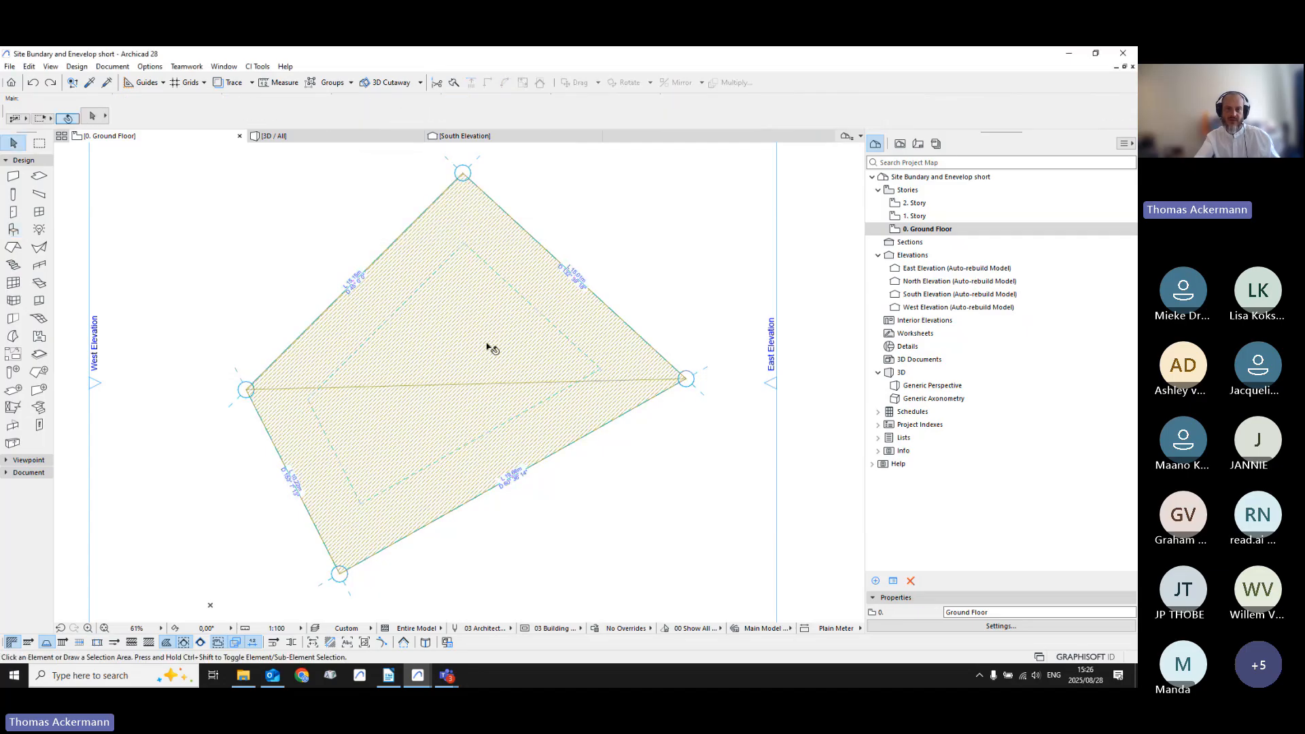
Step: Place a CI Tools building envelope on the selected site mesh with a rolling height of 5000
left_click(258, 67)
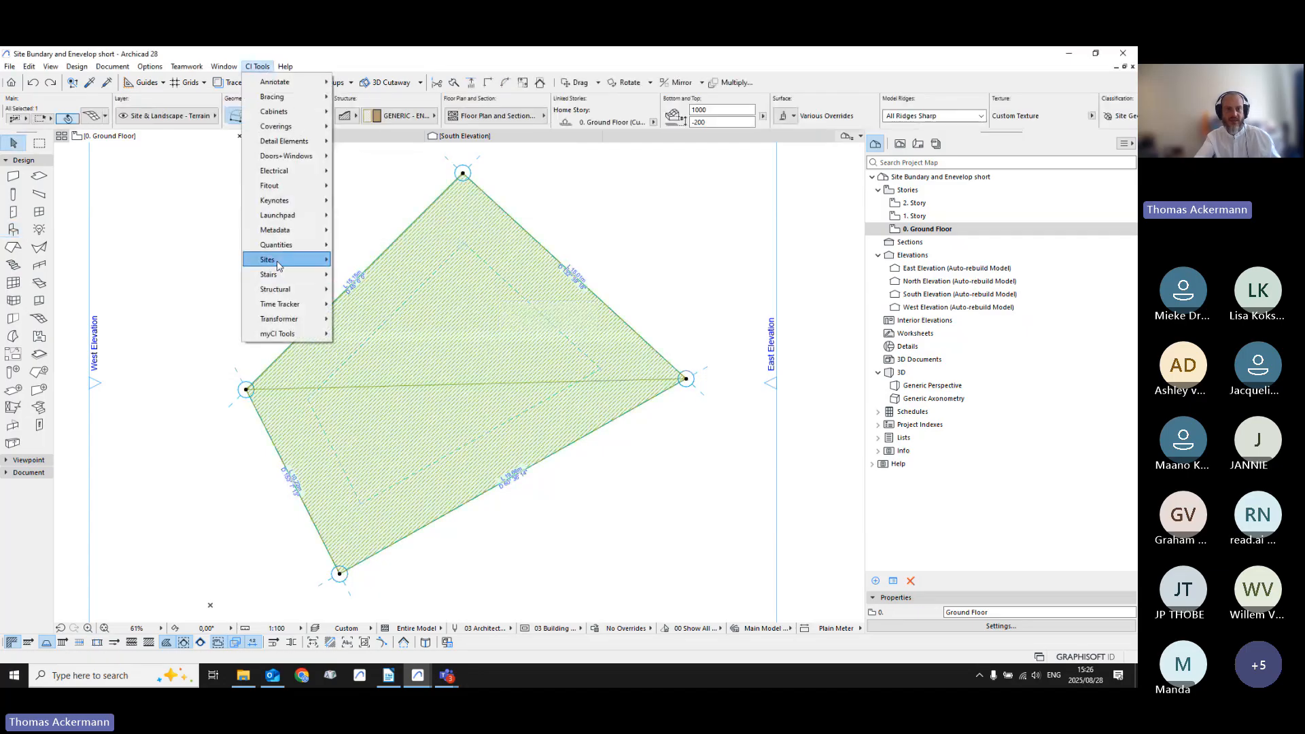
mouse_move(305, 265)
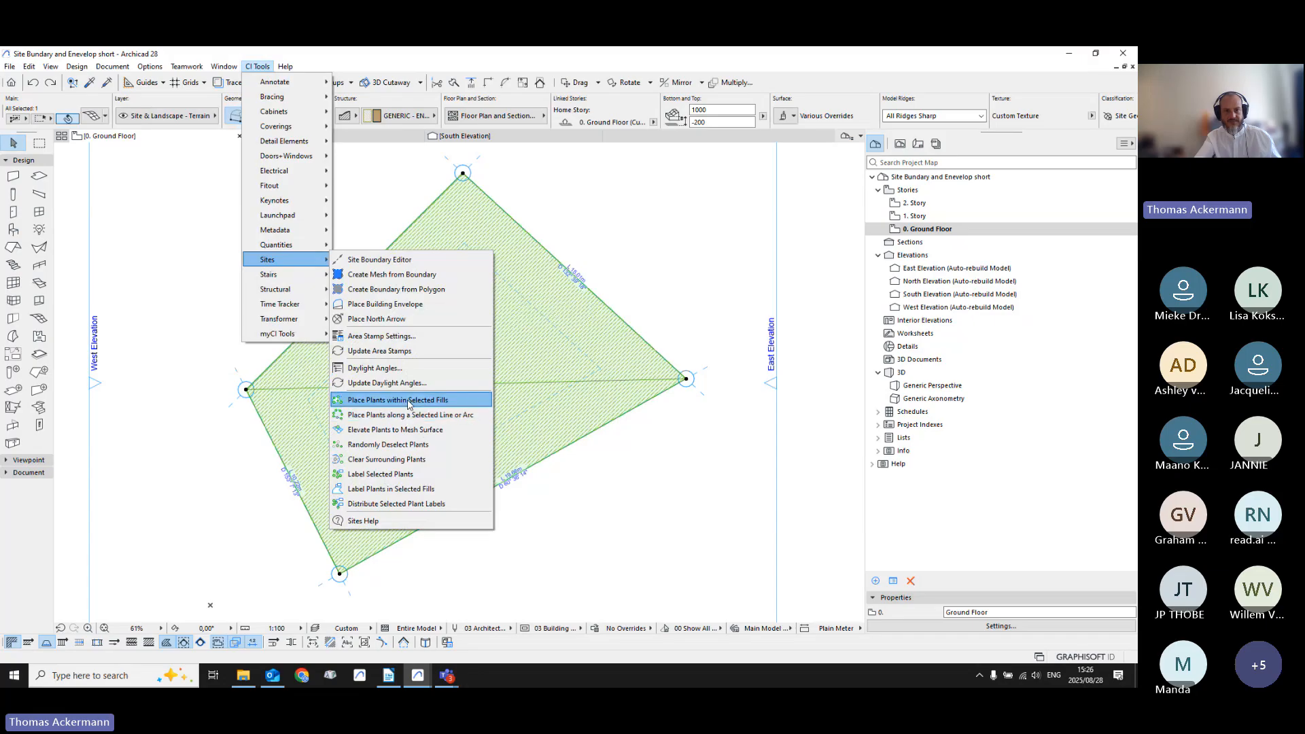
left_click(419, 316)
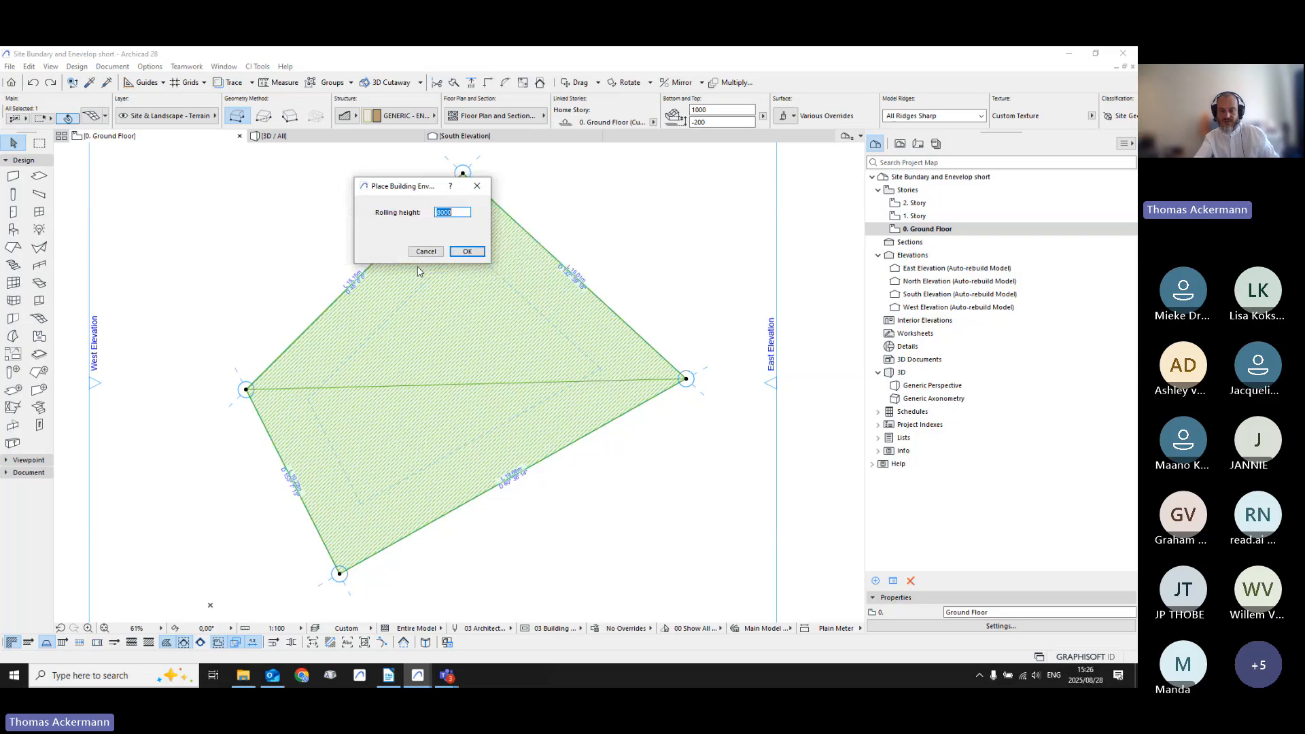
type("5000")
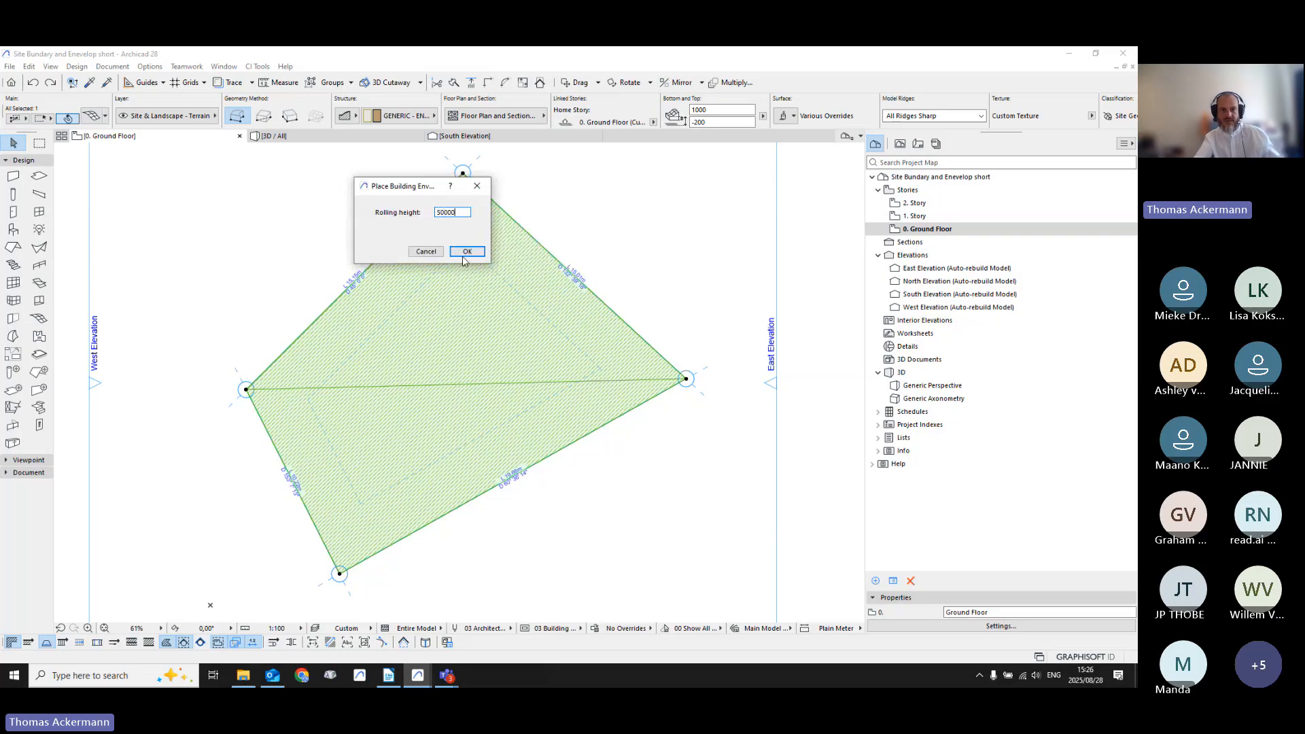
left_click(476, 252)
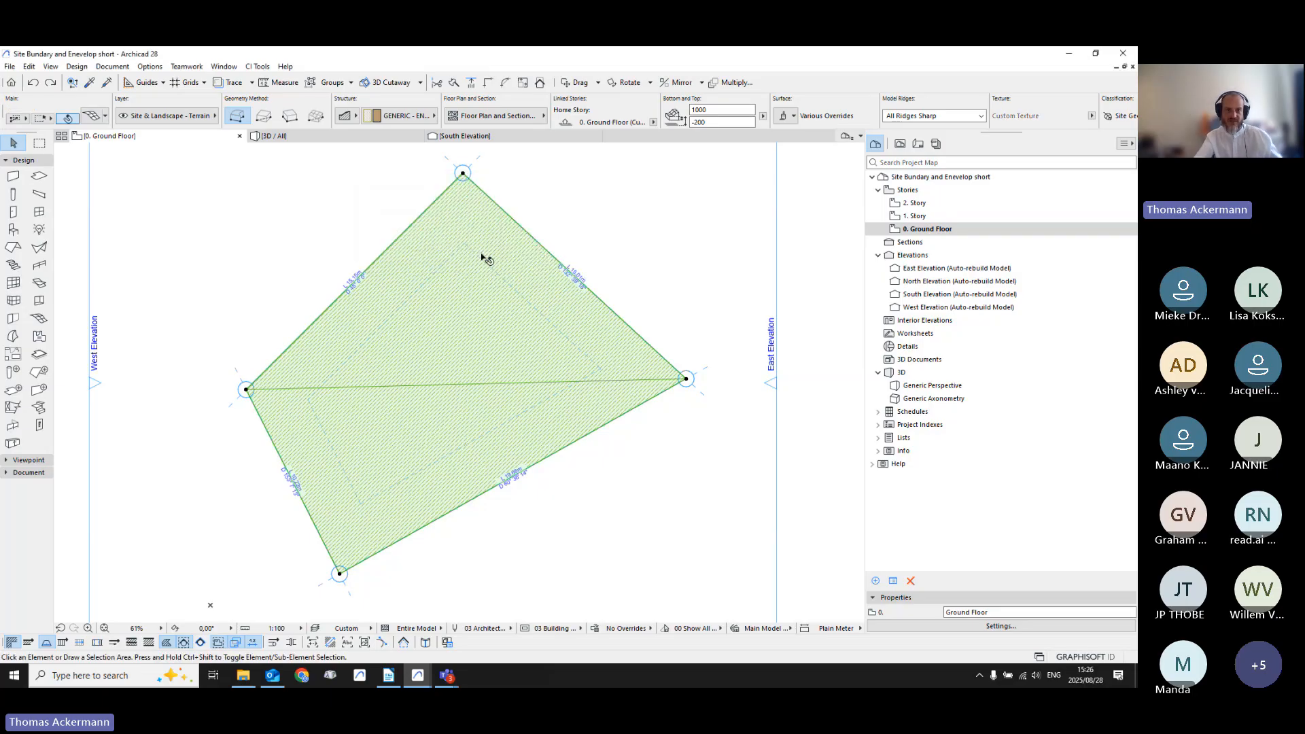
Step: Clear the selection and examine the building envelope over the sloping site from several angles in the 3D perspective
left_click(576, 470)
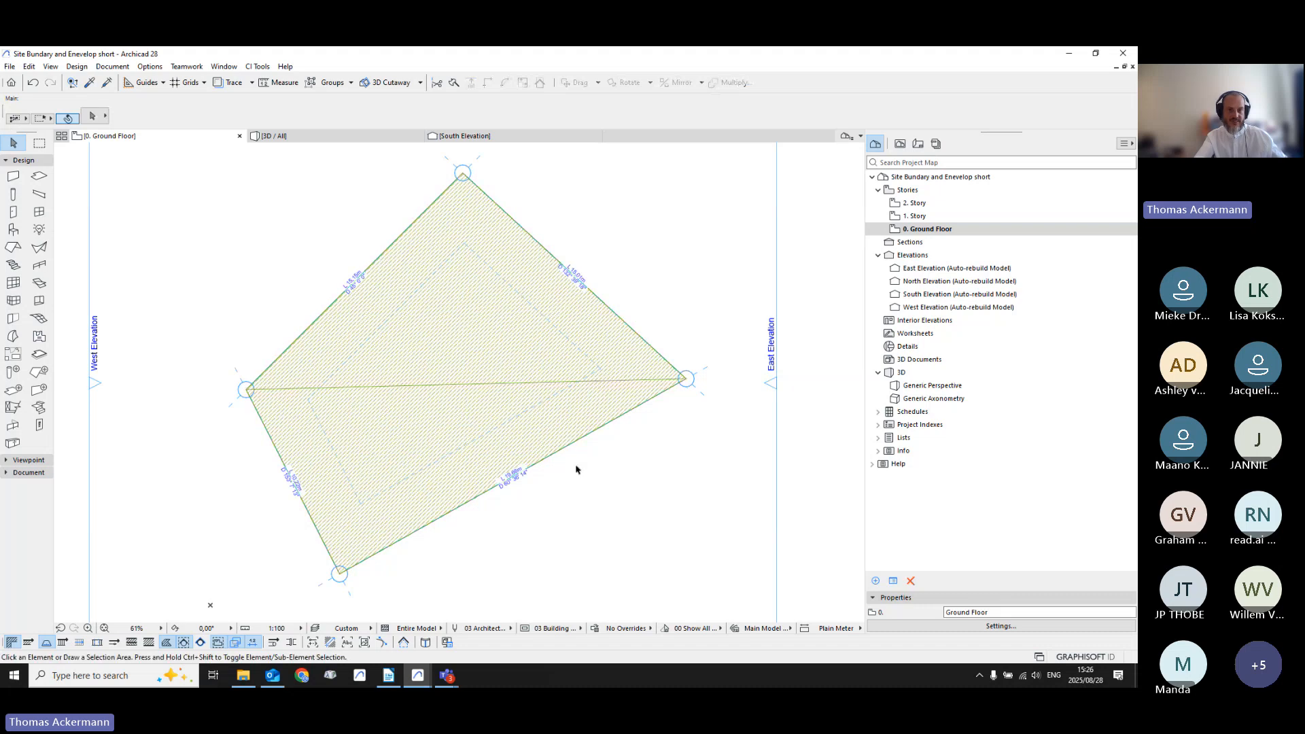
key("F3")
middle_click_drag(410, 340, 552, 225, "shift")
middle_click_drag(471, 373, 396, 472, "shift")
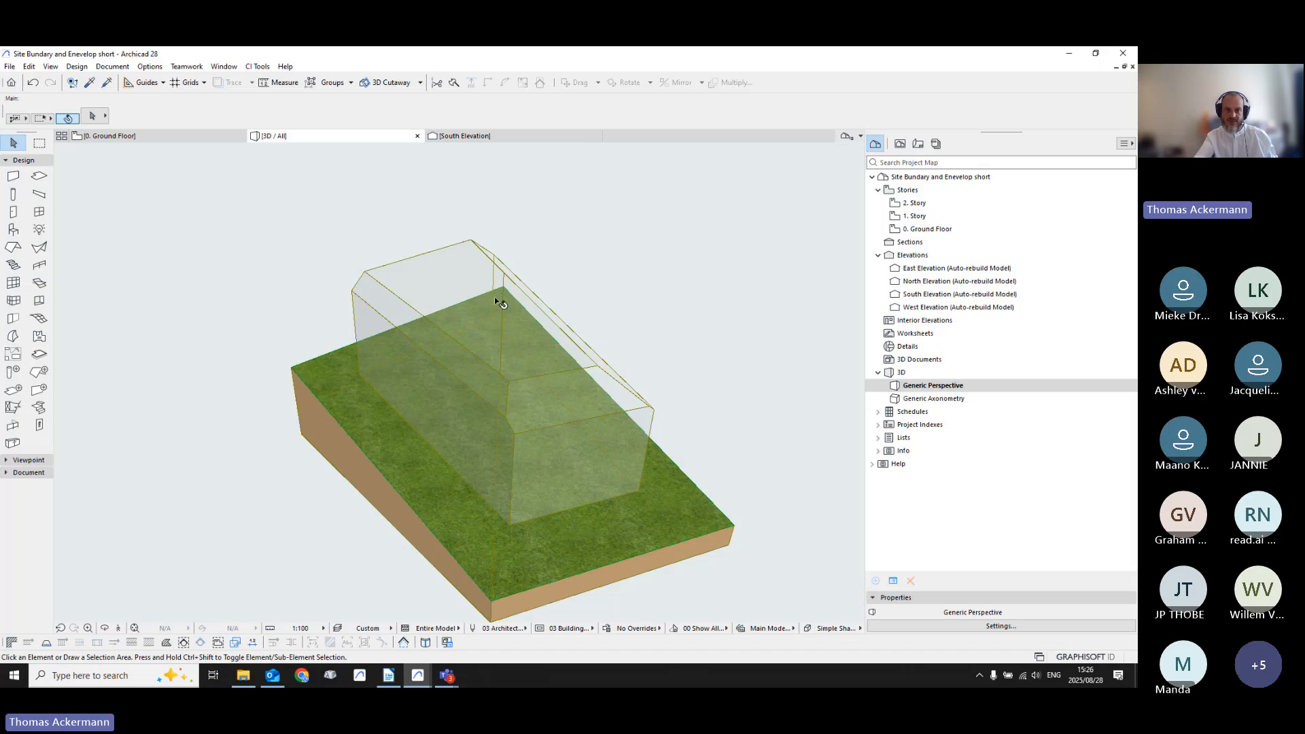
middle_click_drag(500, 303, 576, 390, "shift")
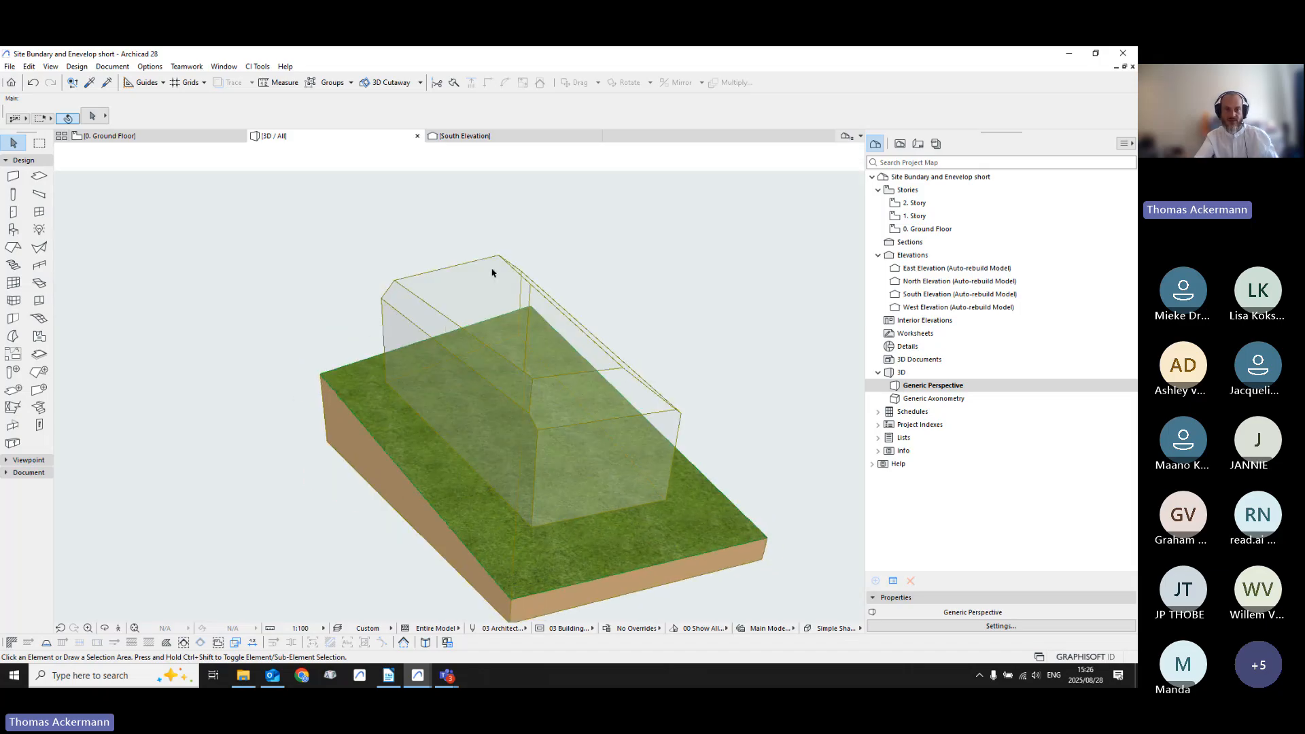
Step: Show the site project's ground floor plan and switch to the Roof Coverings project's 1. Story plan
key("F2")
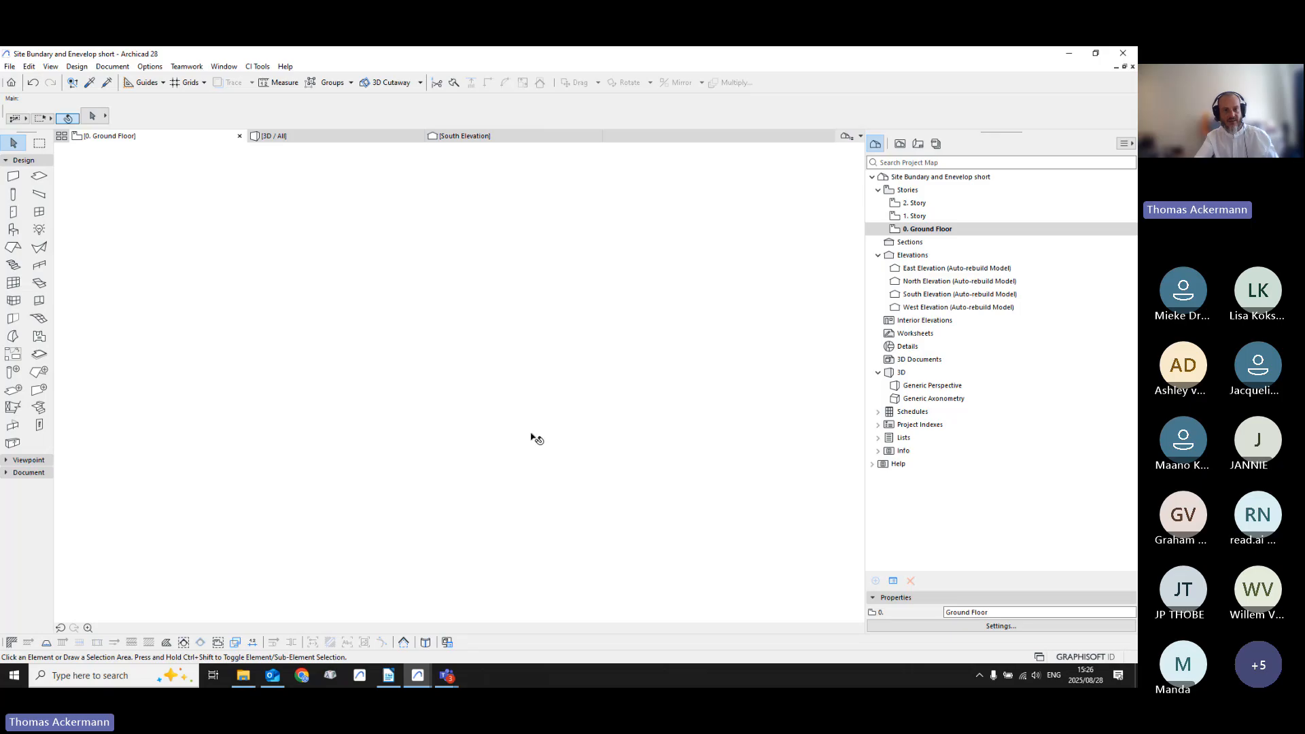
scroll(524, 399, "down", 2)
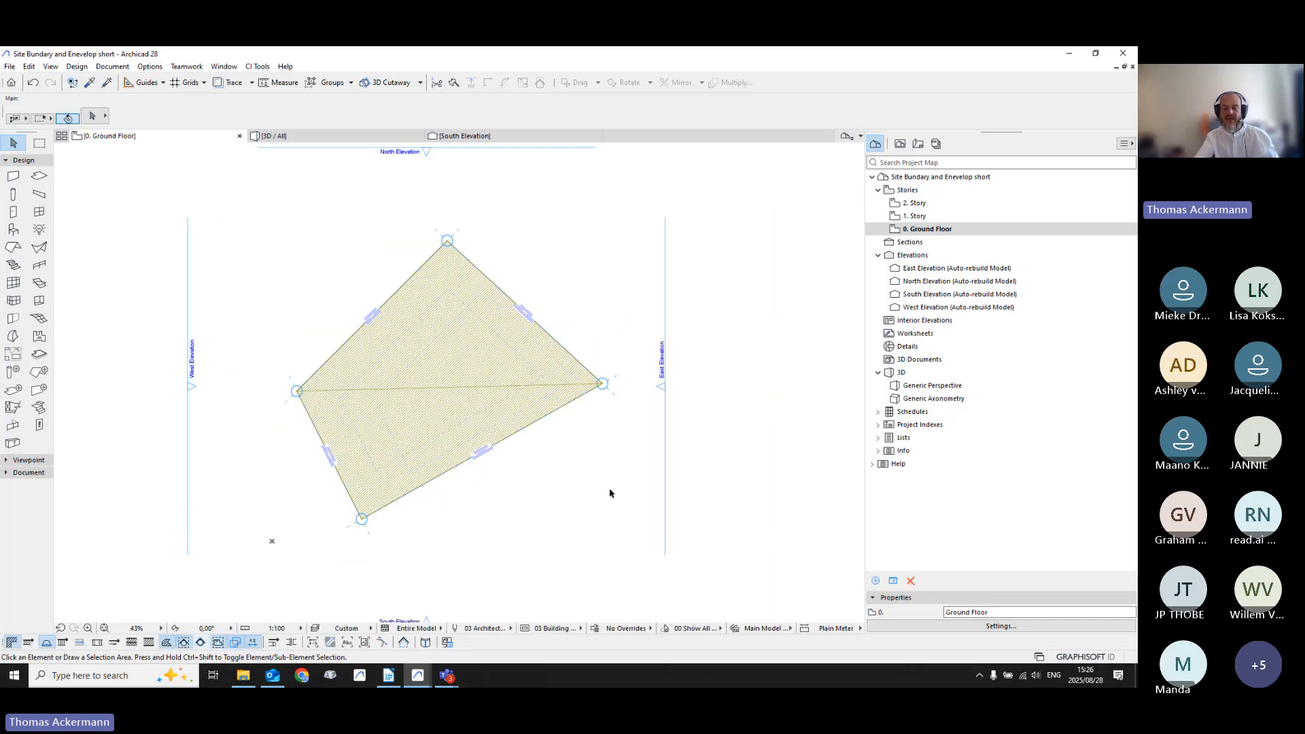
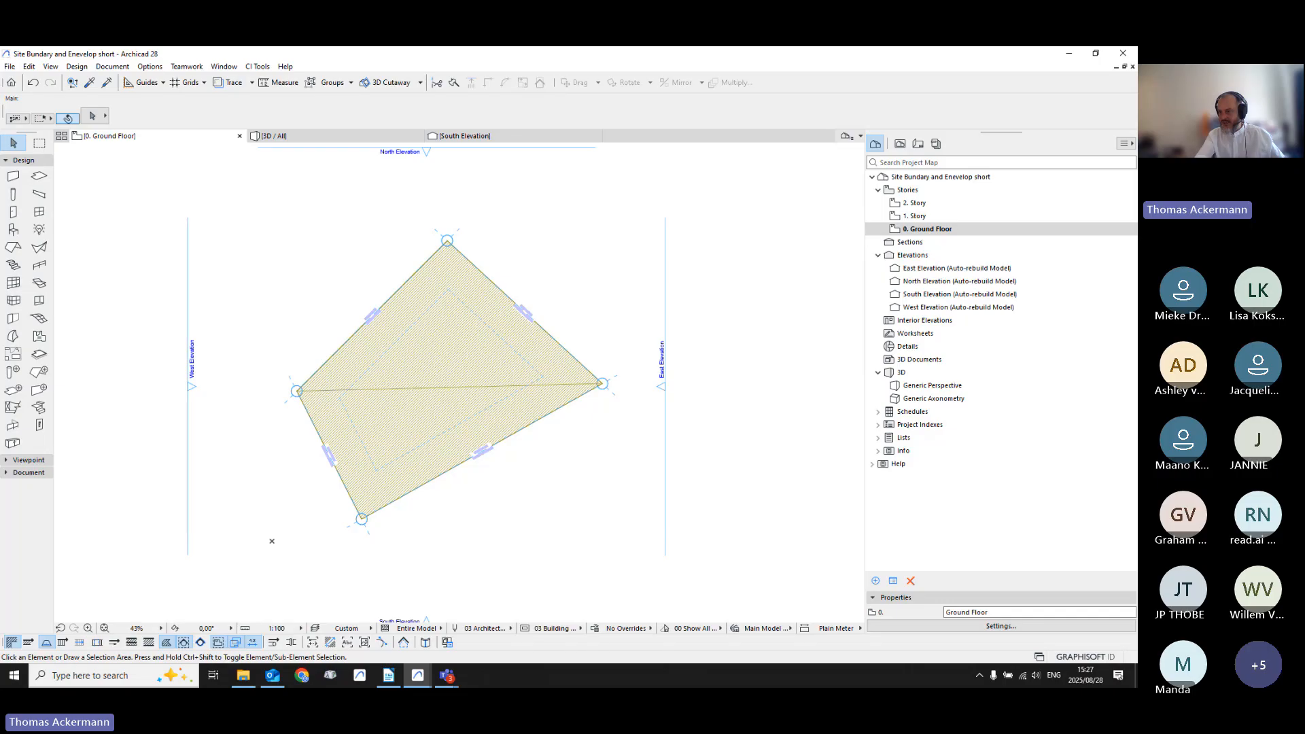
key("alt+Tab")
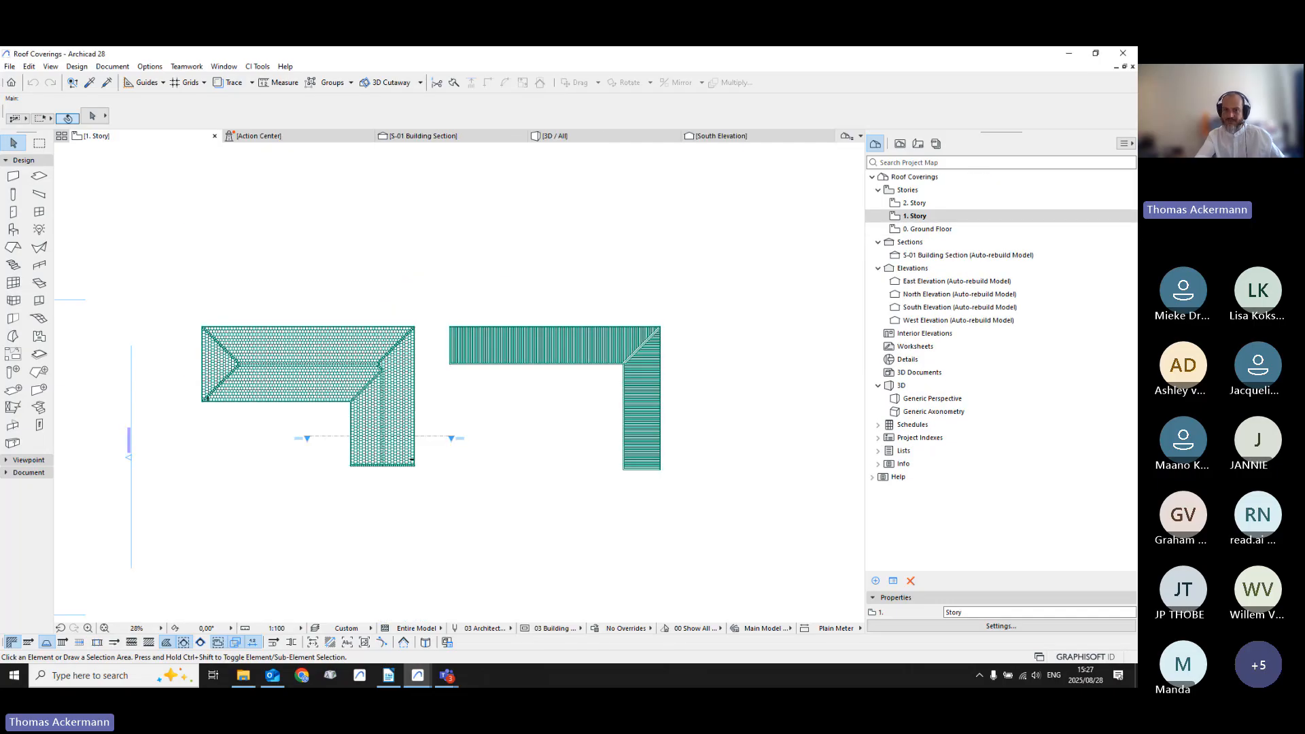
scroll(484, 443, "up", 1)
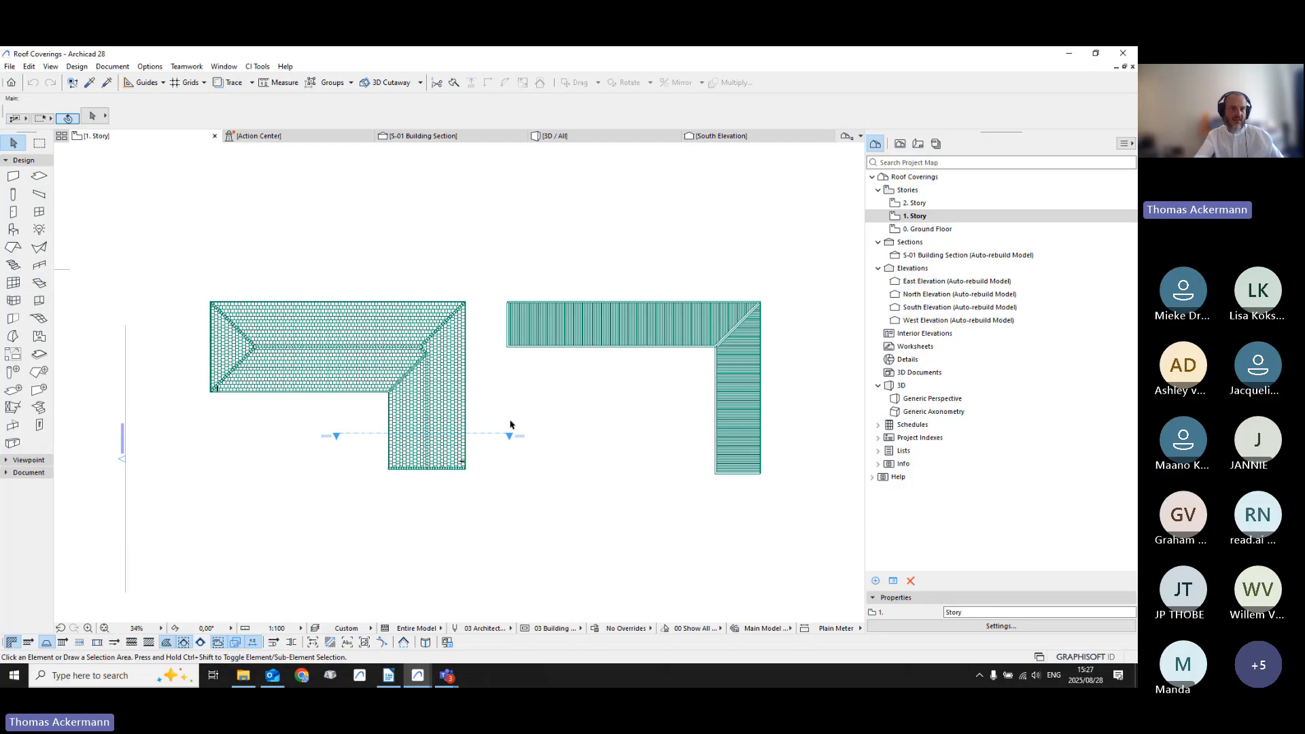
Step: Delete all existing roof covering objects from the 1. Story plan, leaving only the plain roofs
left_click(39, 371)
key("ctrl+a")
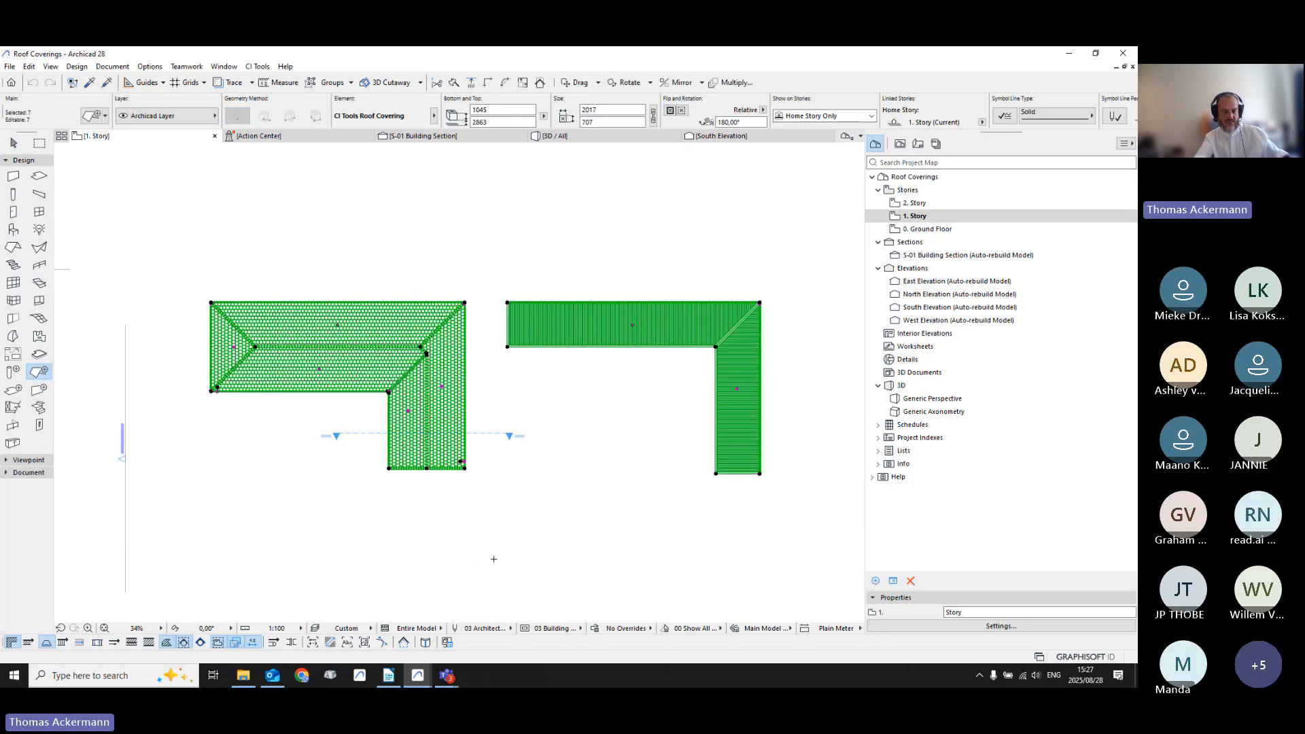
key("Escape")
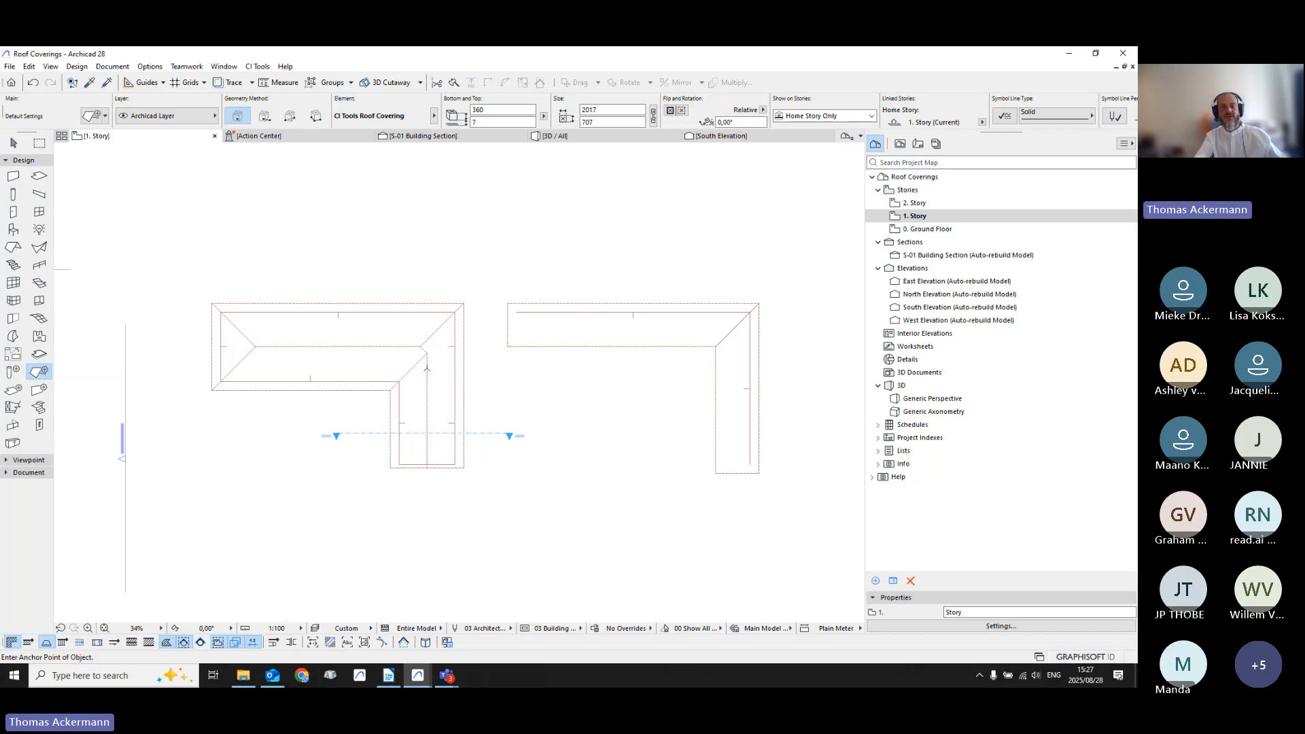
scroll(362, 344, "up", 3)
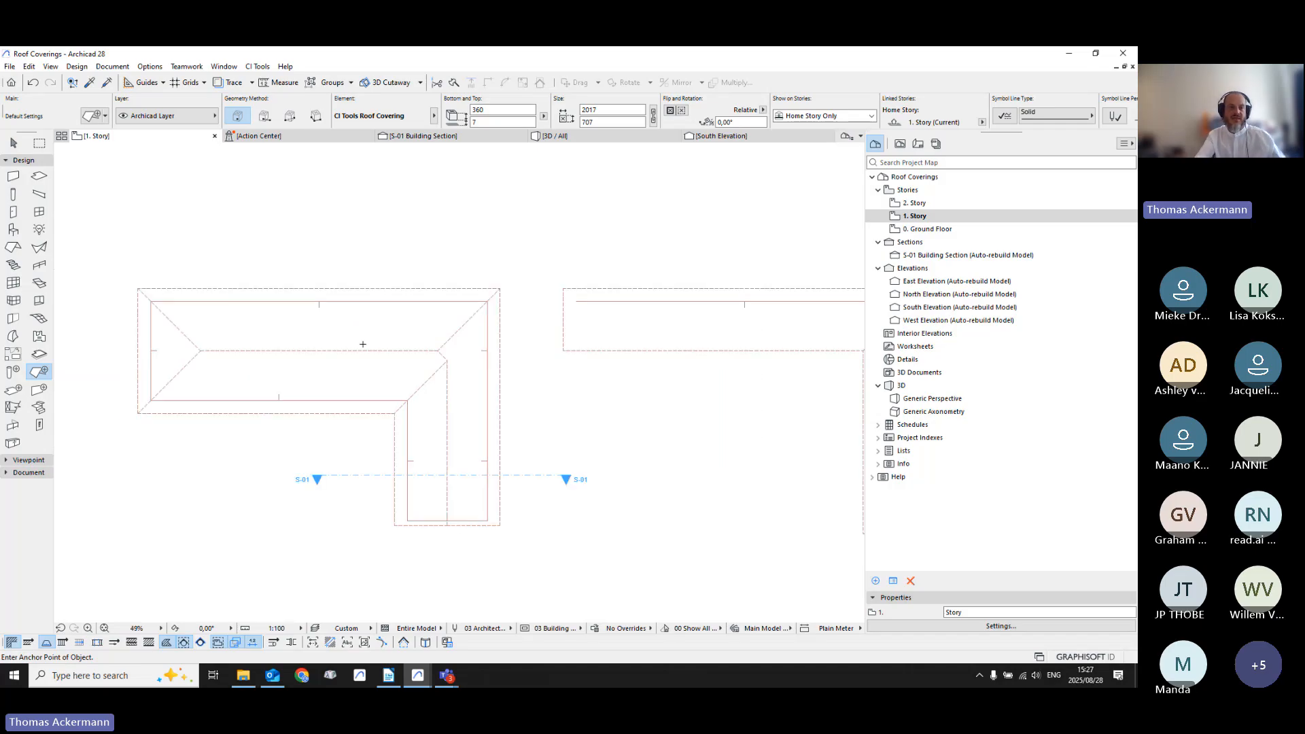
left_click(257, 66)
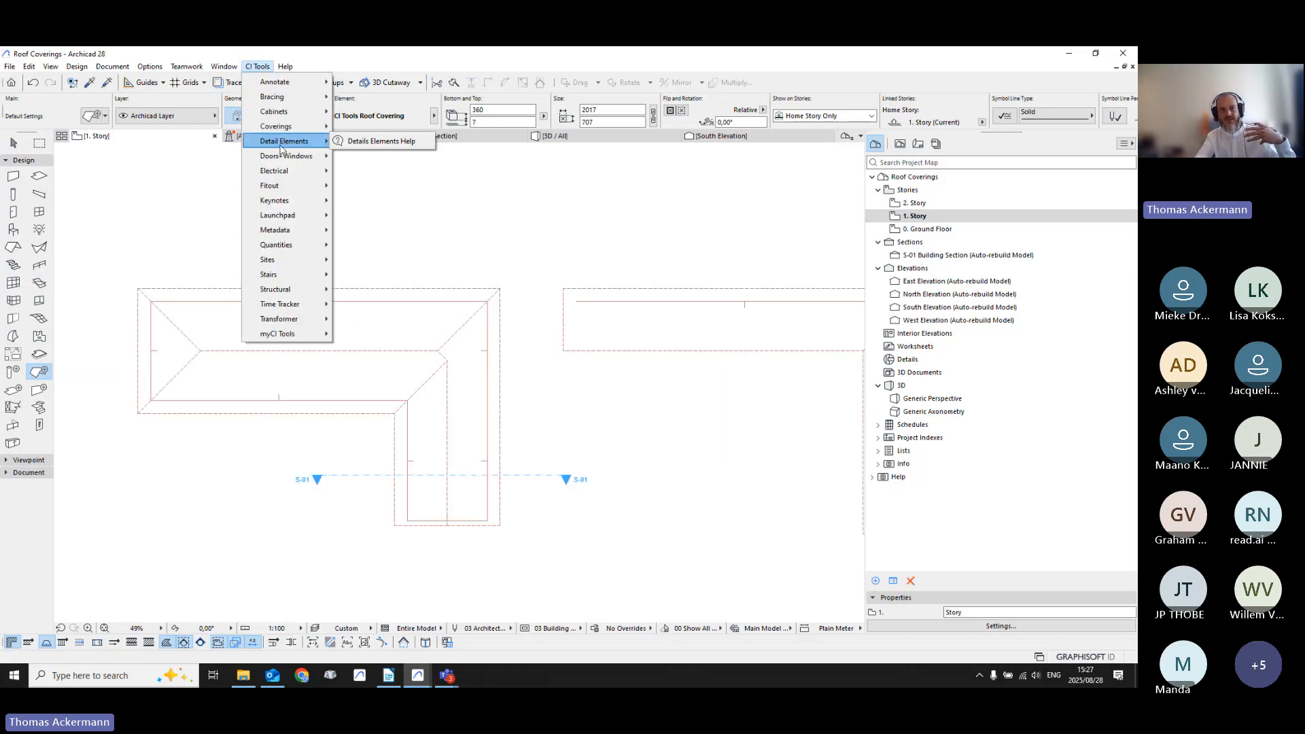
mouse_move(299, 126)
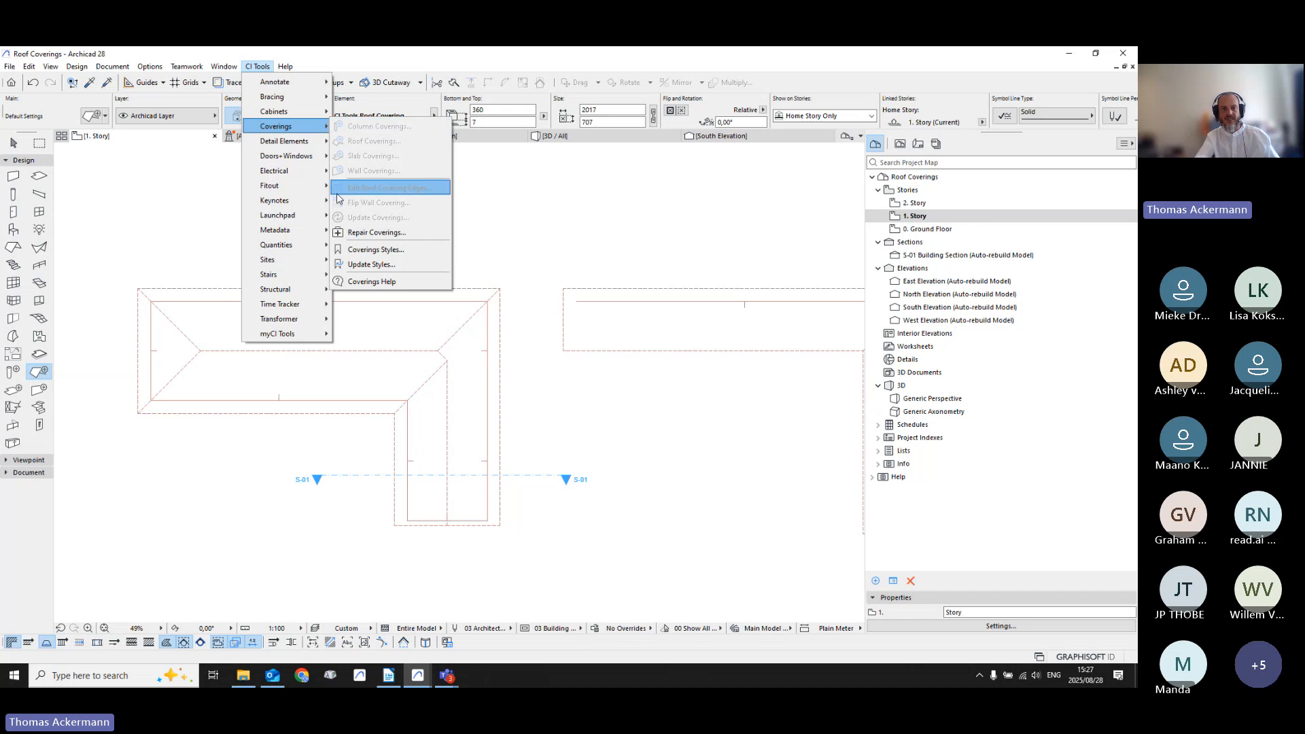
left_click(495, 393)
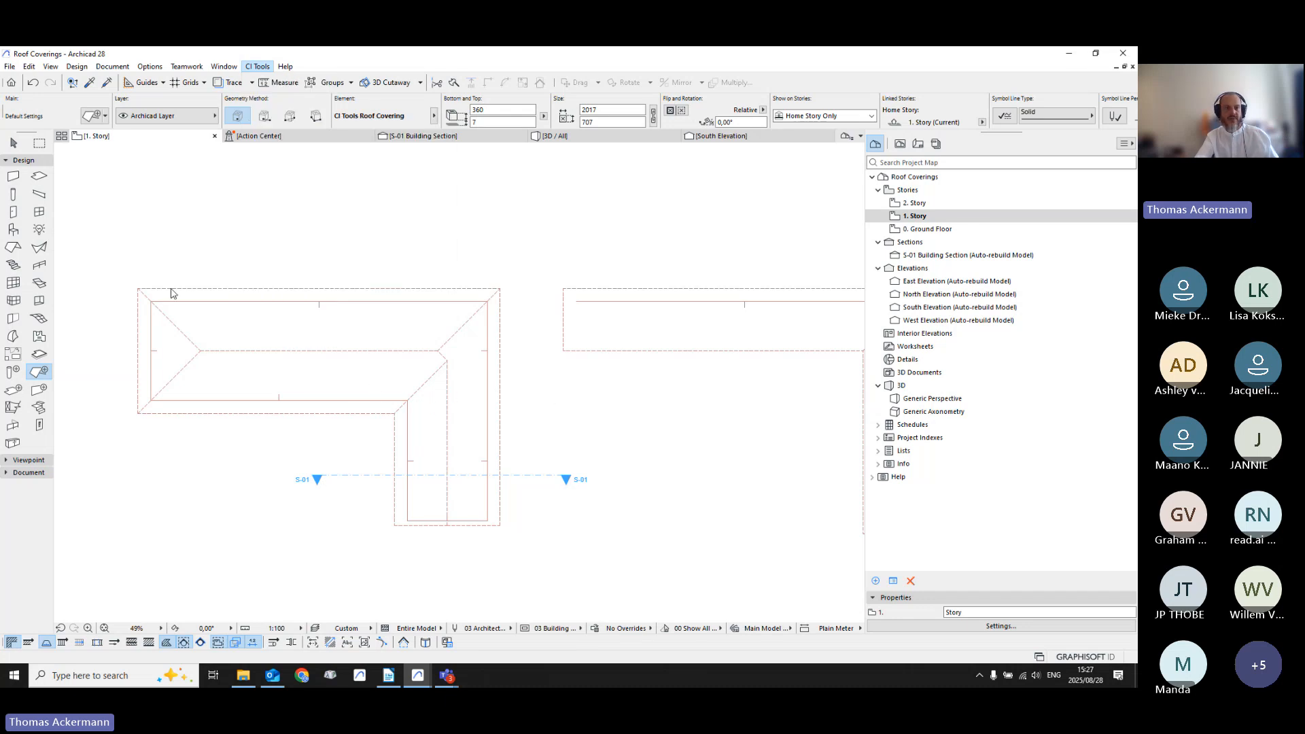
Step: Draw a straight wall above the L-shaped hip roof and a rectangular slab between the wall and the roof
left_click(12, 175)
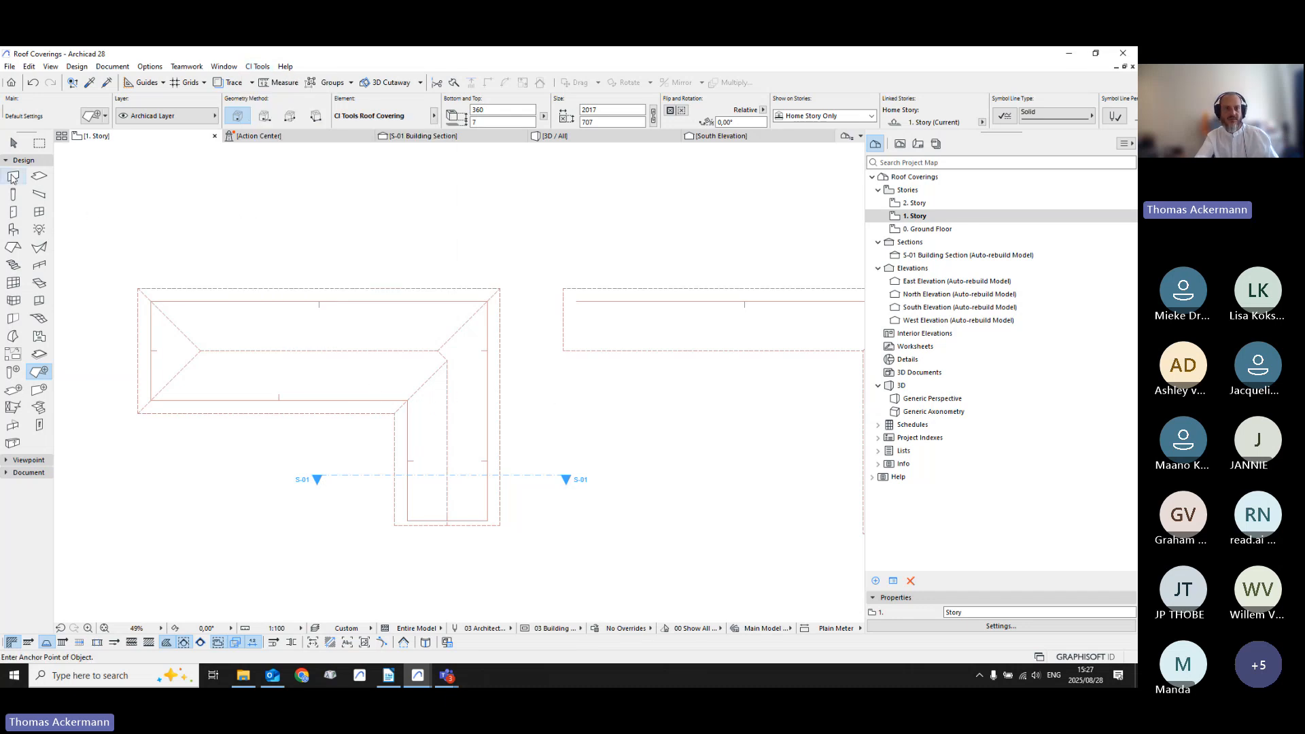
left_click(151, 179)
left_click(397, 181)
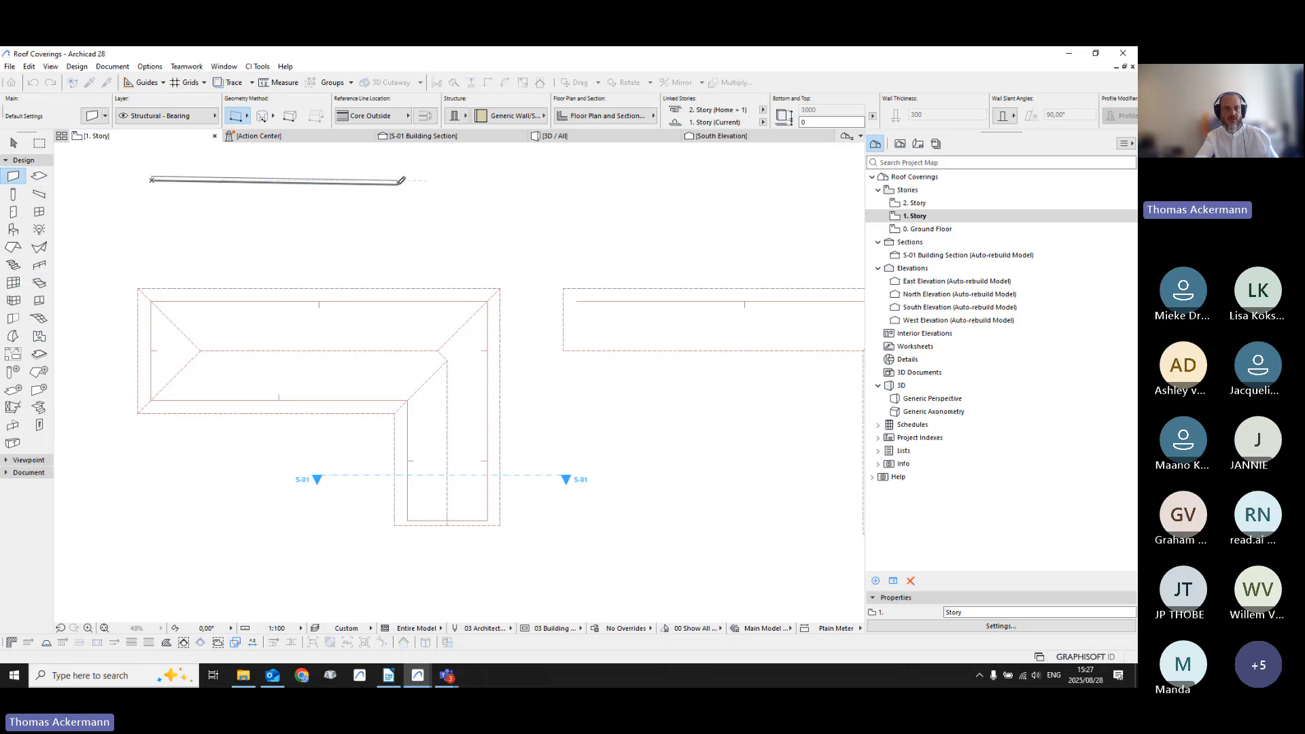
left_click(39, 175)
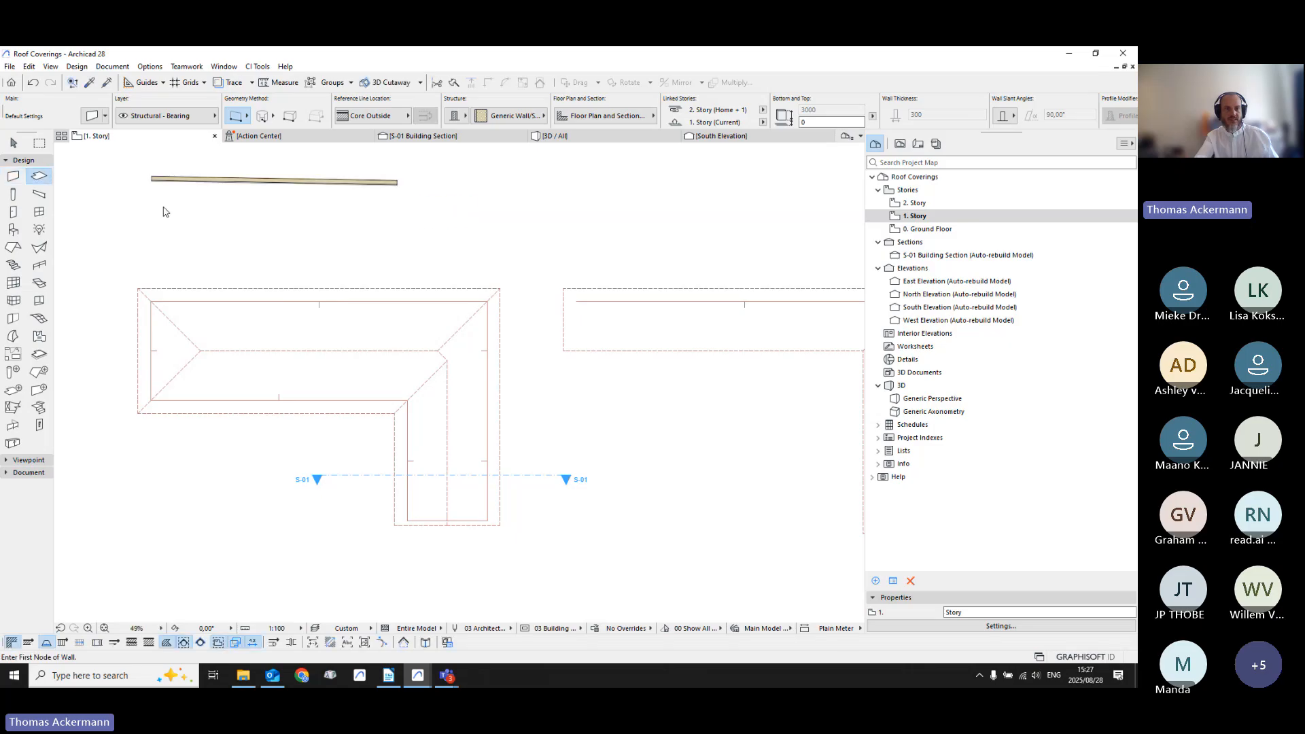
left_click(163, 206)
left_click(350, 249)
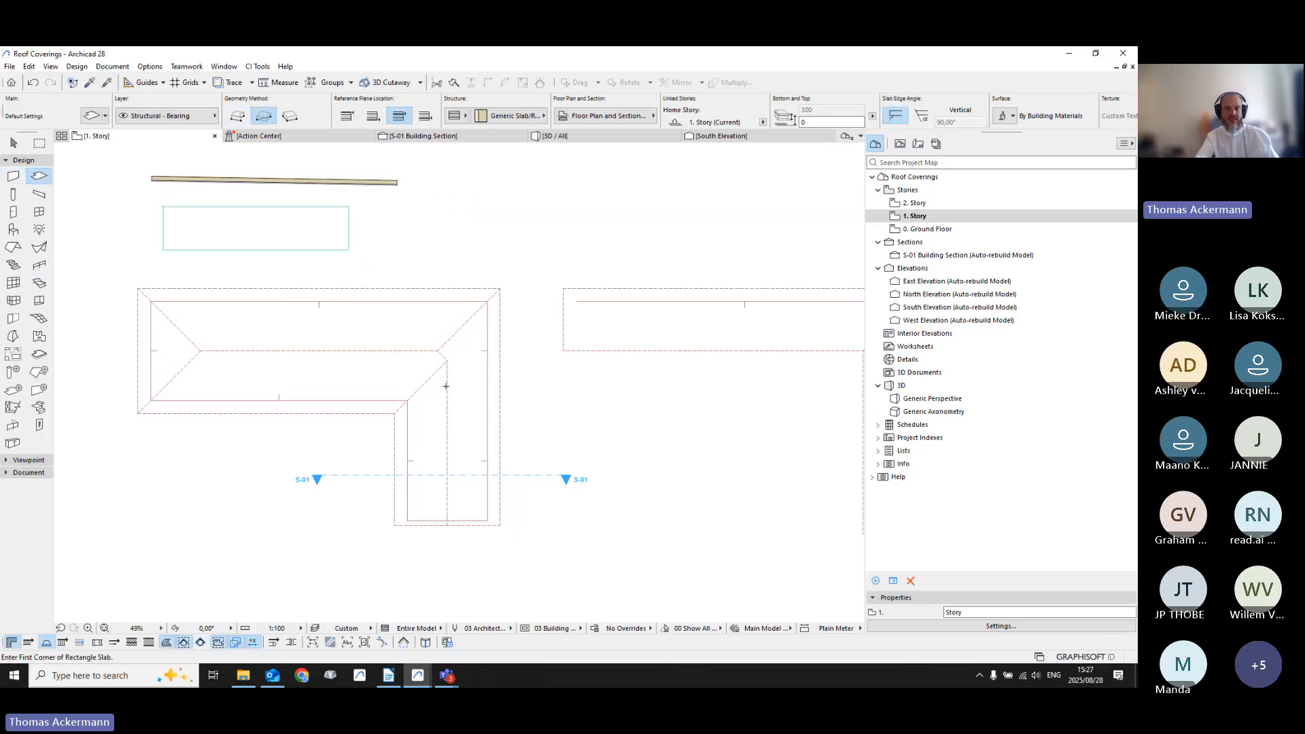
Step: Select the L-shaped hip roof and review the CI Tools Coverings commands available for it
key("Escape")
left_click(488, 313)
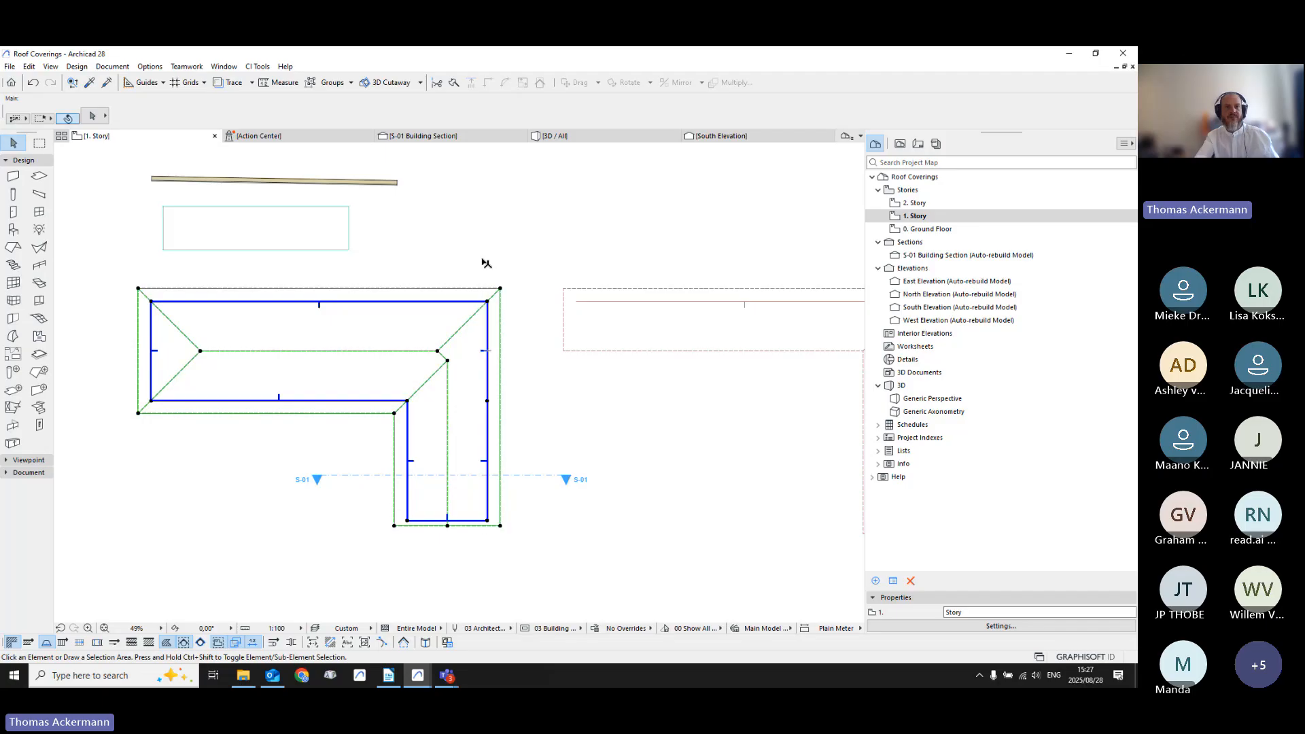
left_click(259, 66)
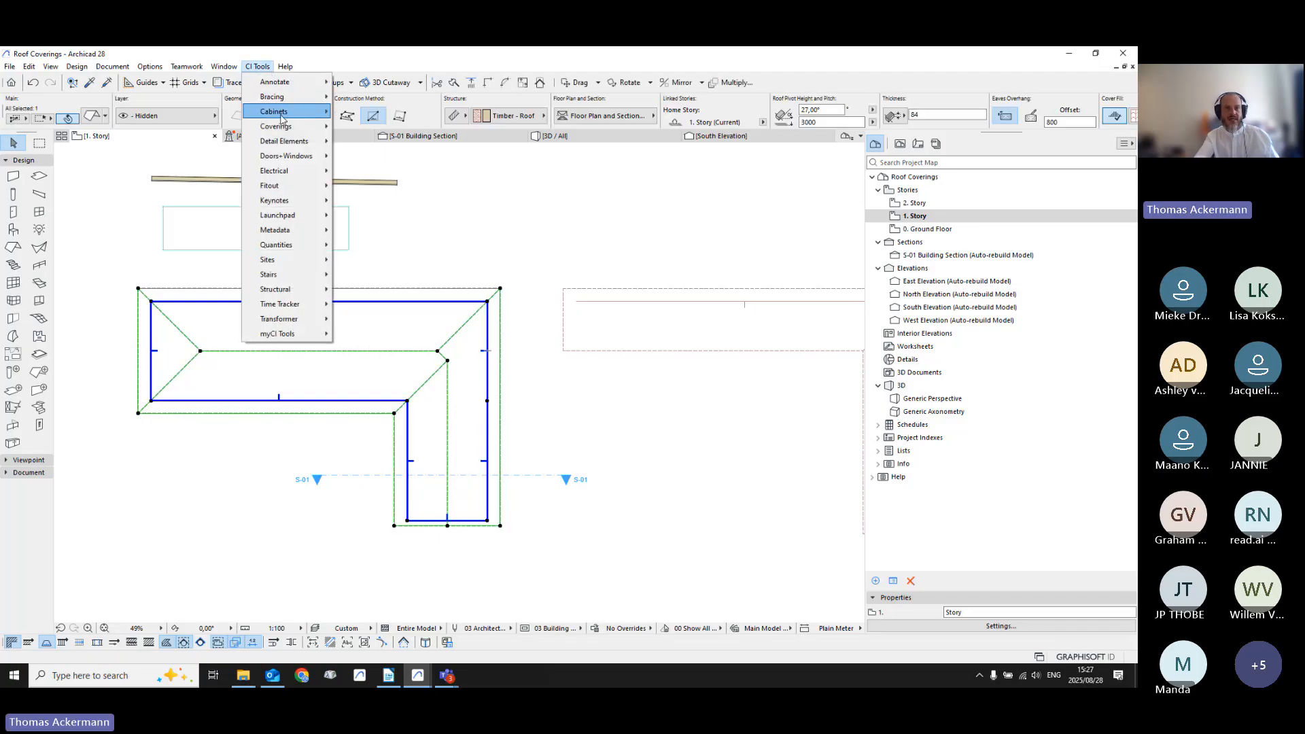
mouse_move(280, 128)
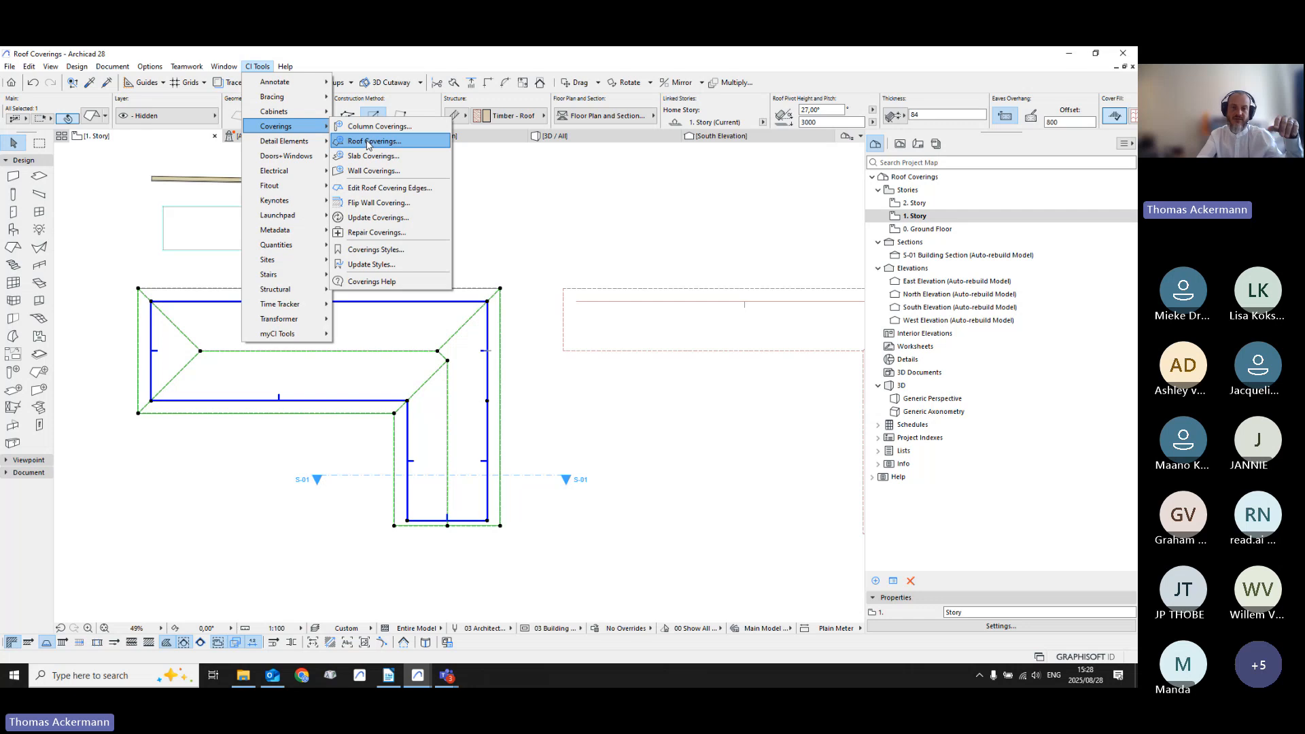
key("Escape")
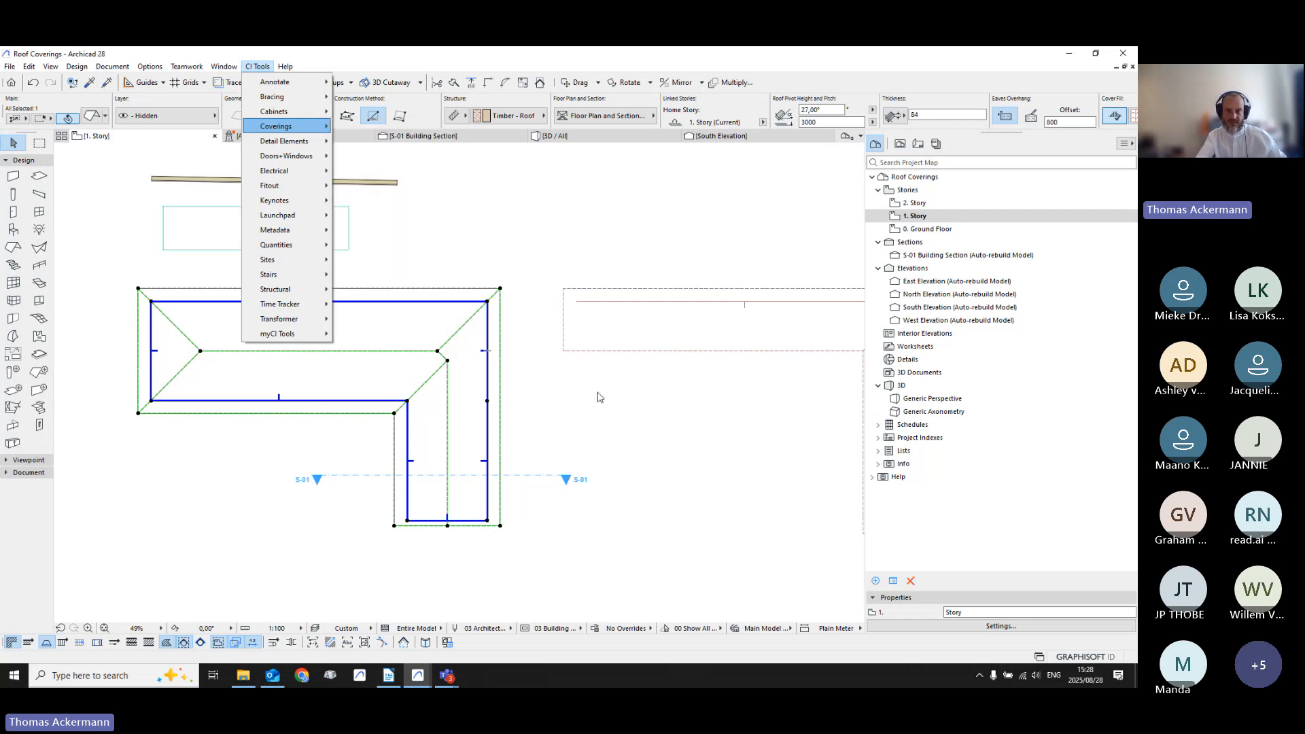
key("Escape")
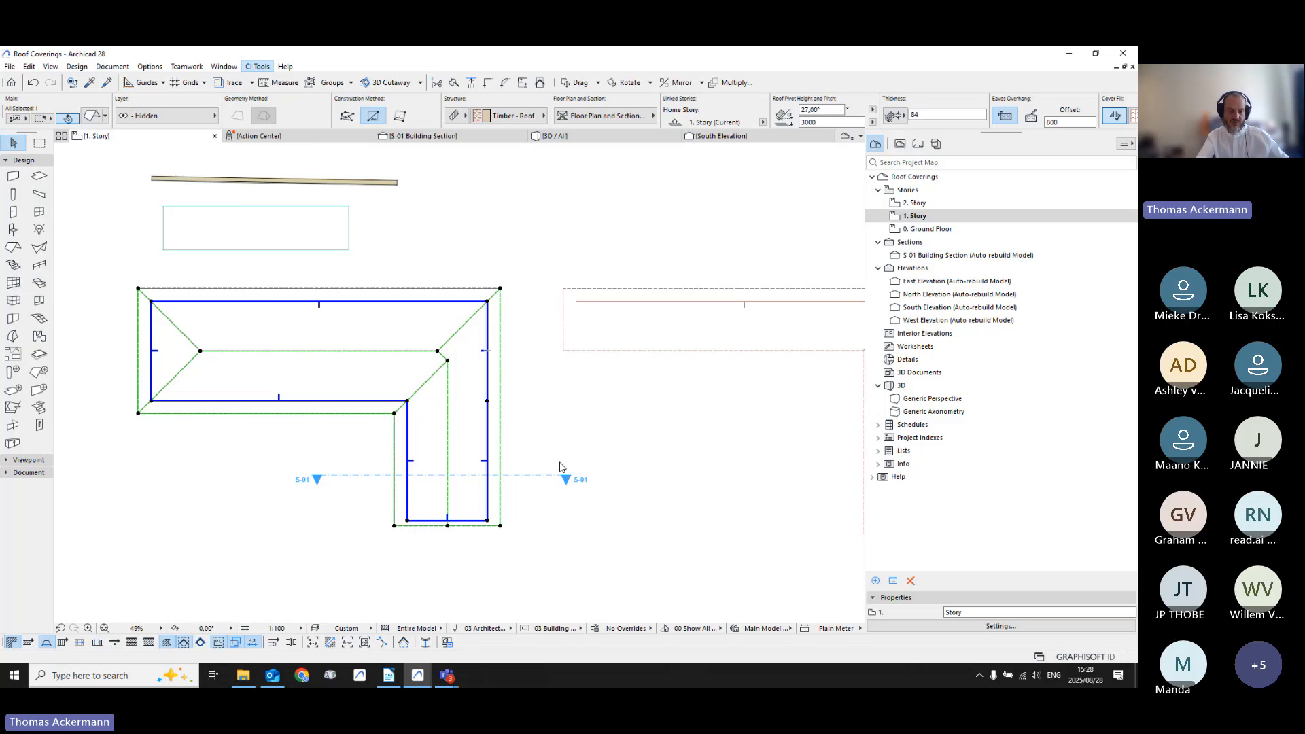
key("Escape")
Step: View the selected L-shaped roof in 3D and return to the 1. Story plan
key("F5")
middle_click(435, 423)
middle_click(435, 422)
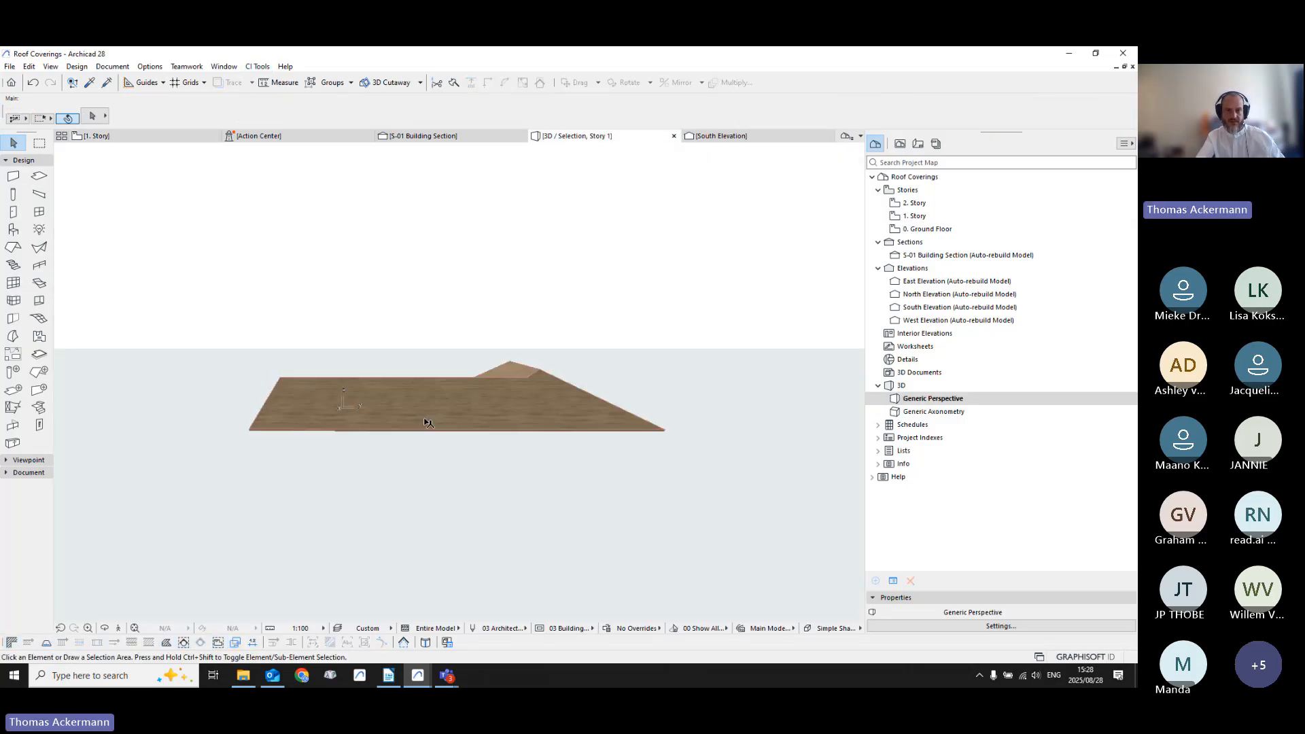
scroll(367, 401, "up", 4)
middle_click_drag(392, 409, 466, 501, "shift")
key("F2")
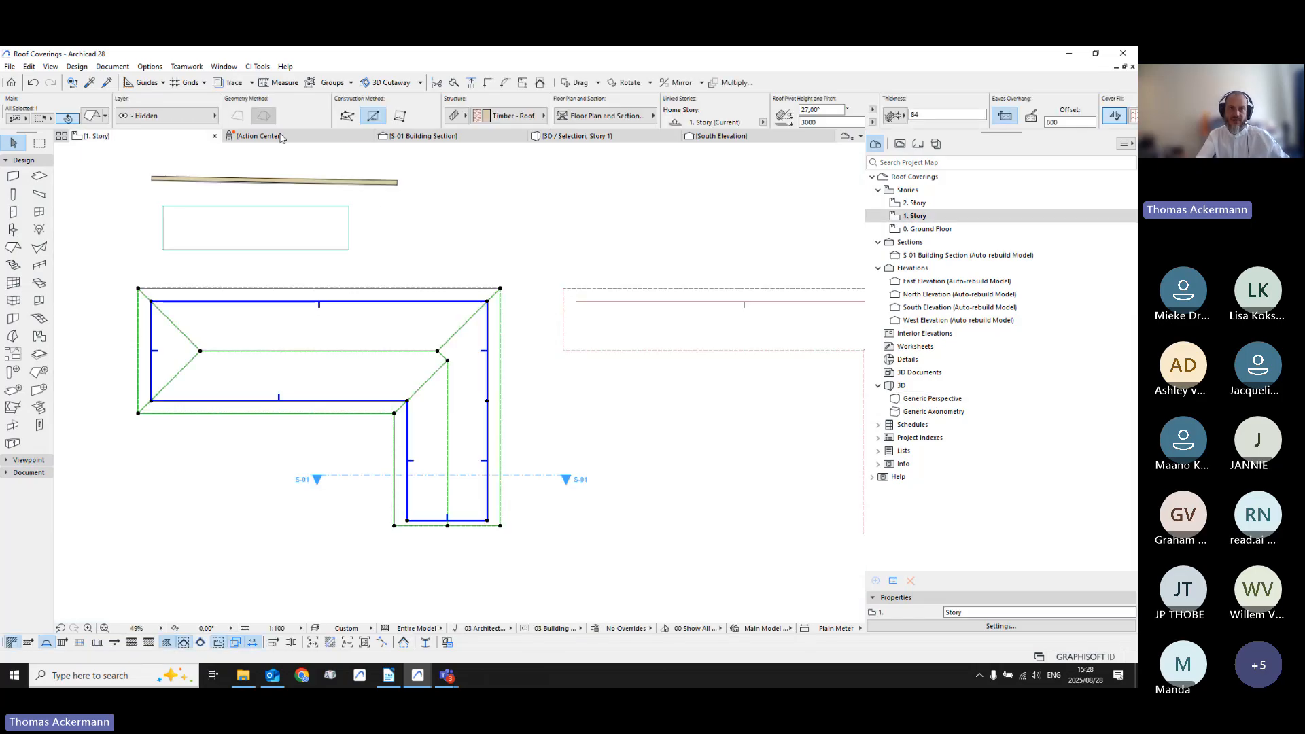
Step: Start the CI Tools Roof Coverings command on the selected roof and load the Roof Tile favorite
left_click(259, 67)
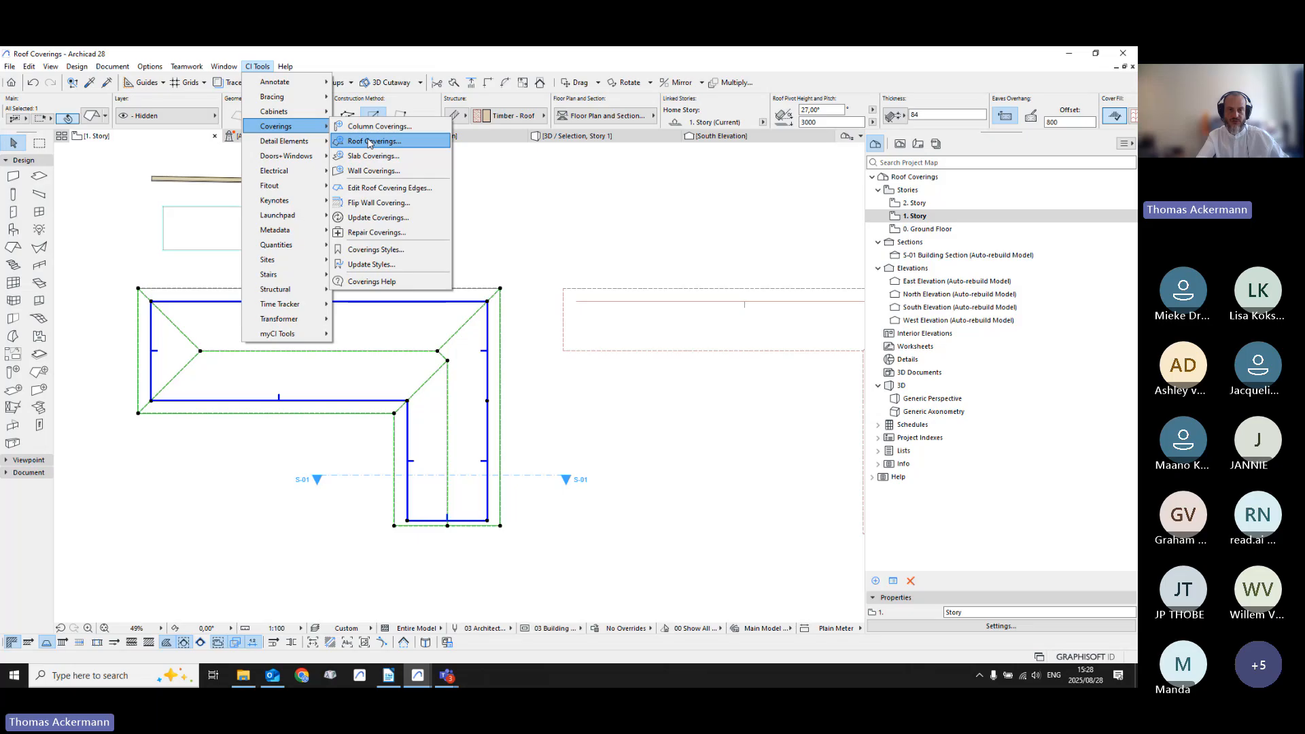
left_click(372, 142)
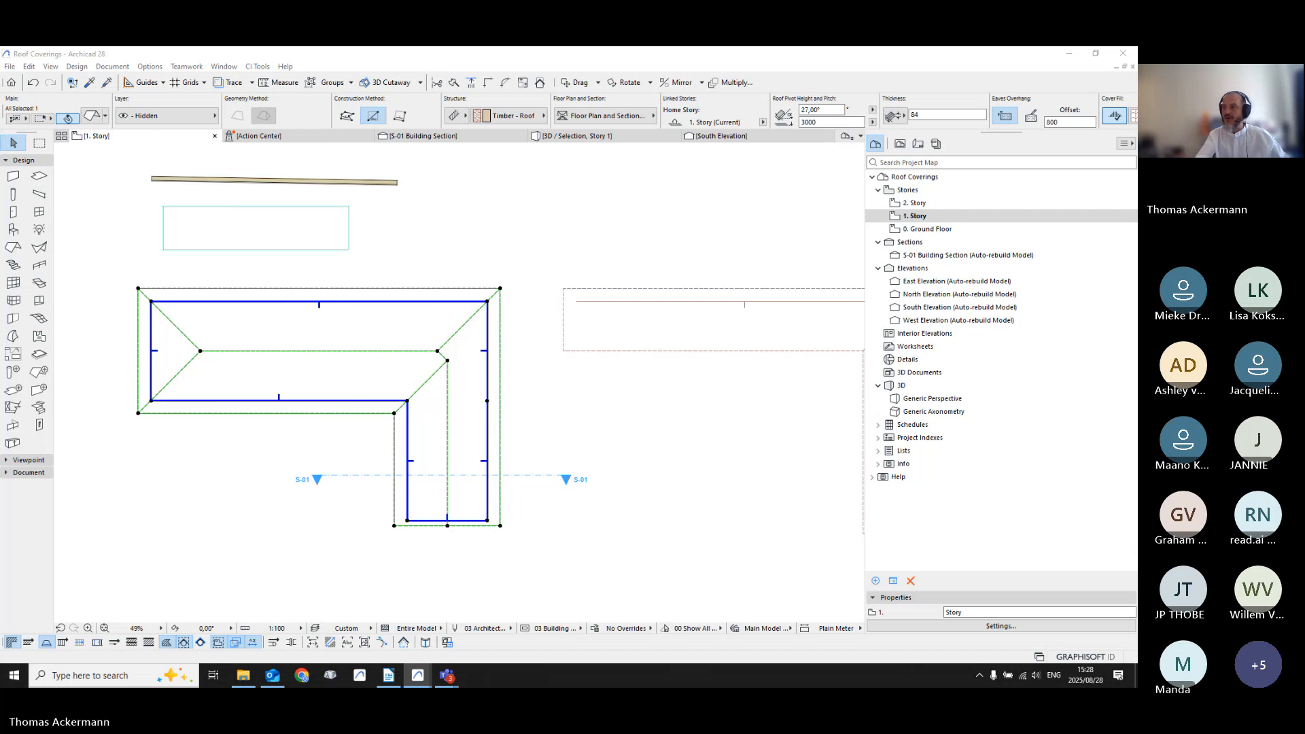
left_click(299, 435)
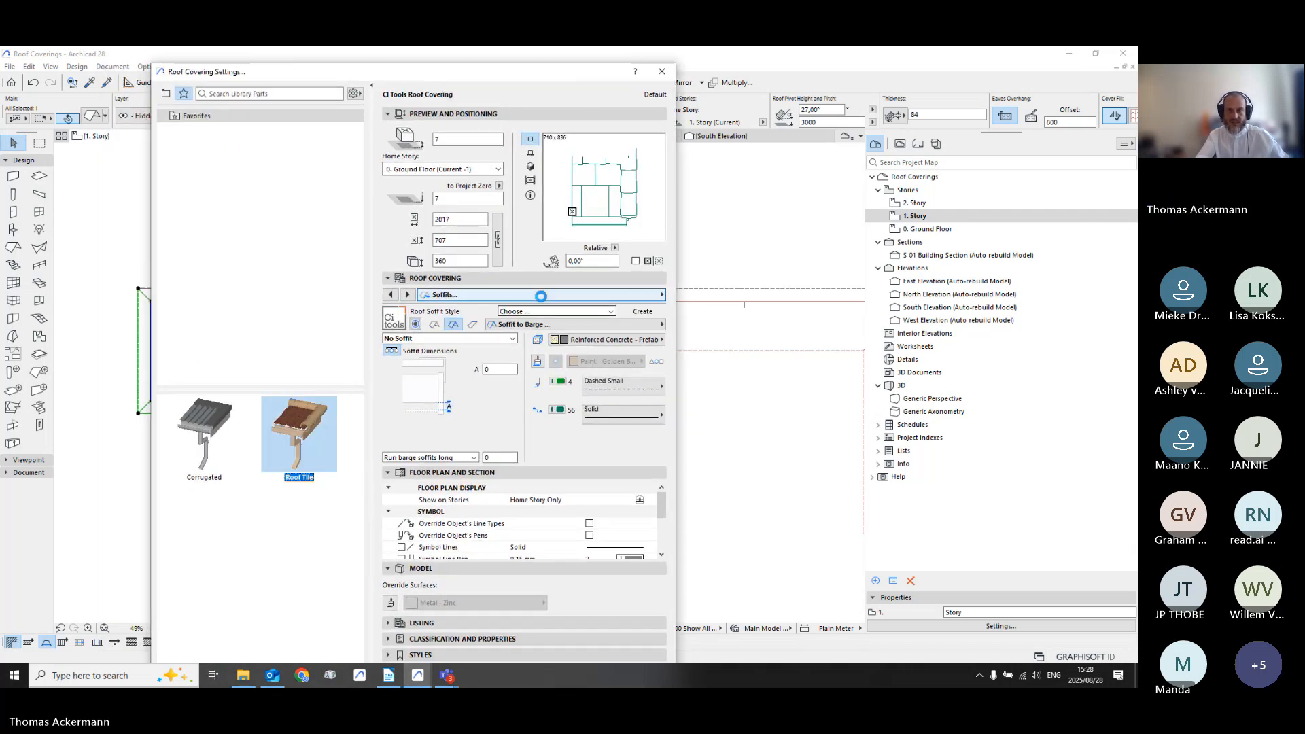
Step: Preview the covering in shaded 3D with its Configuration settings shown and review the available roof types, keeping Hip/Gable Roof
left_click(620, 295)
left_click(715, 296)
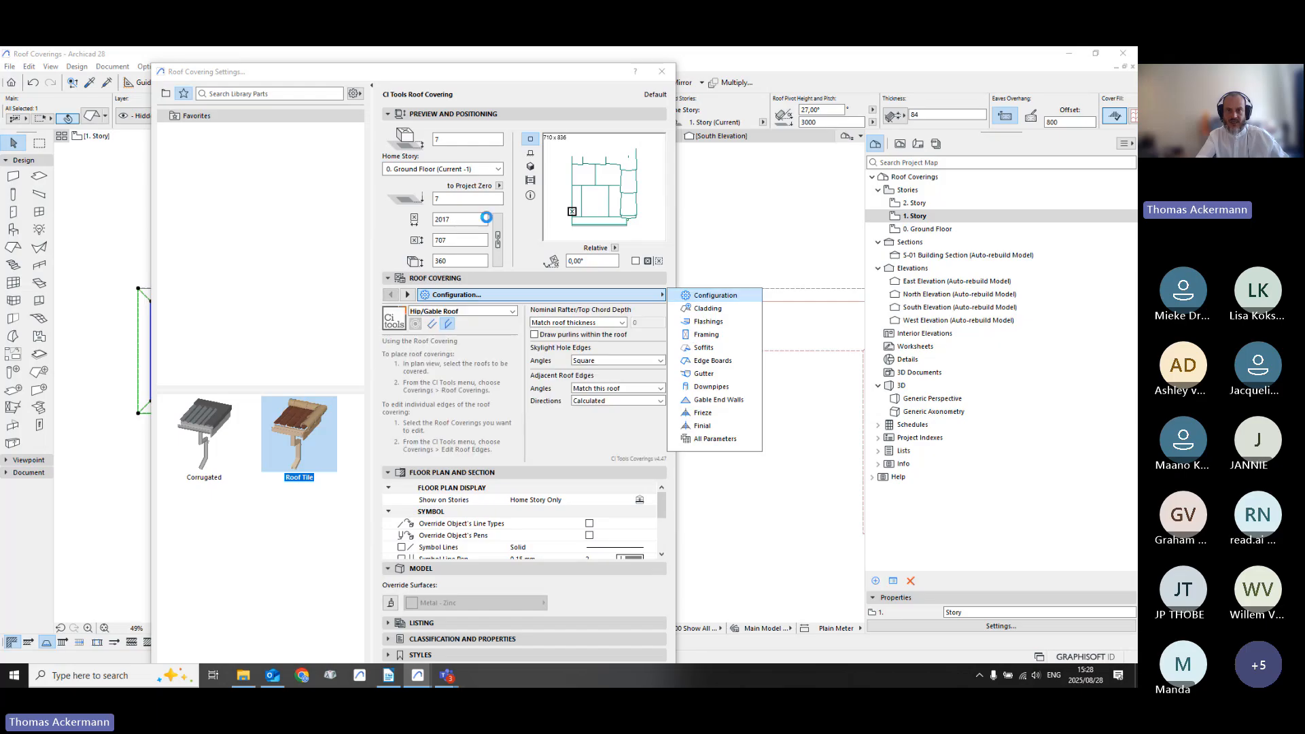
left_click(530, 153)
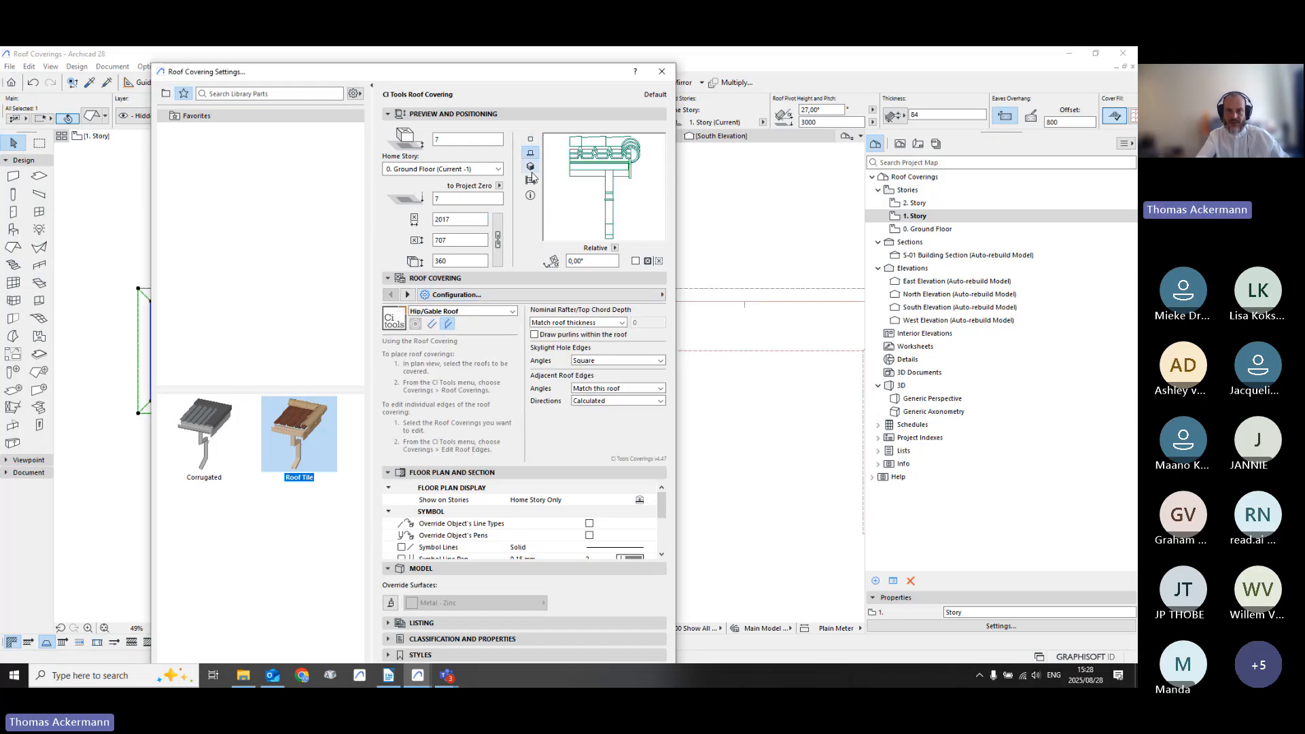
left_click(531, 167)
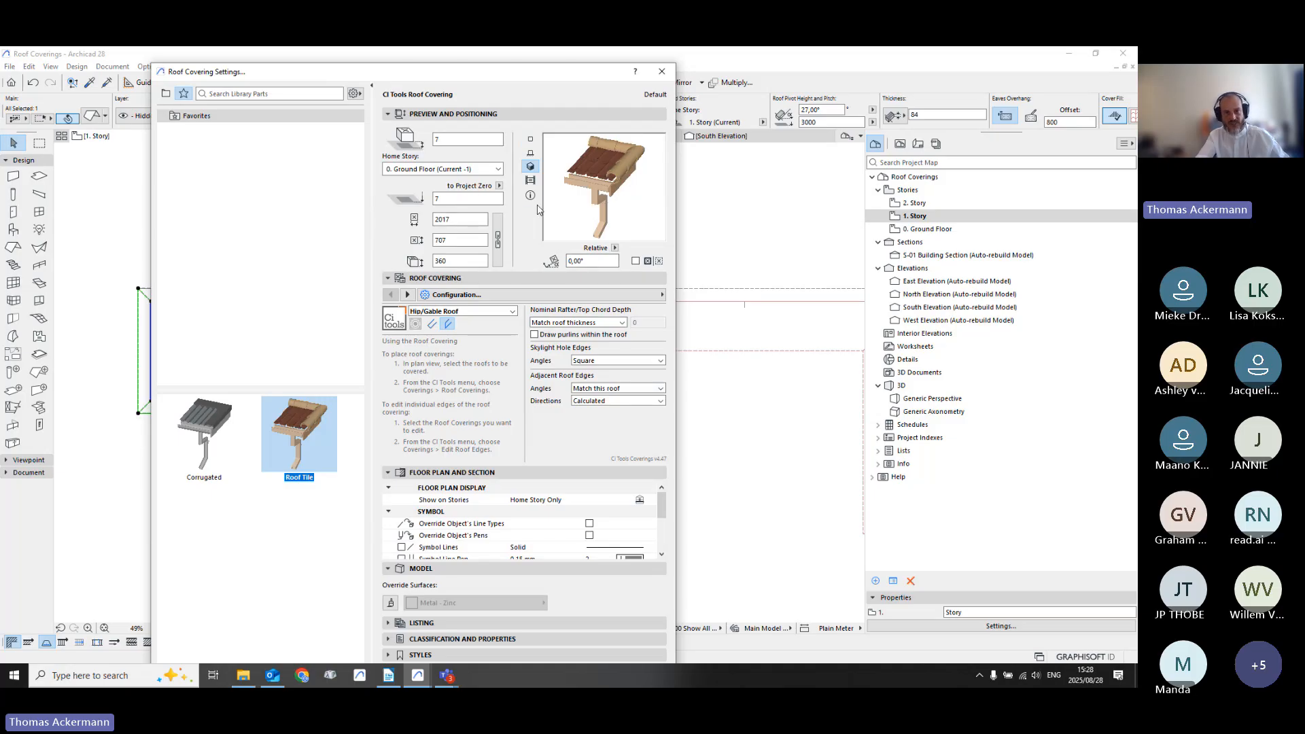
left_click(588, 301)
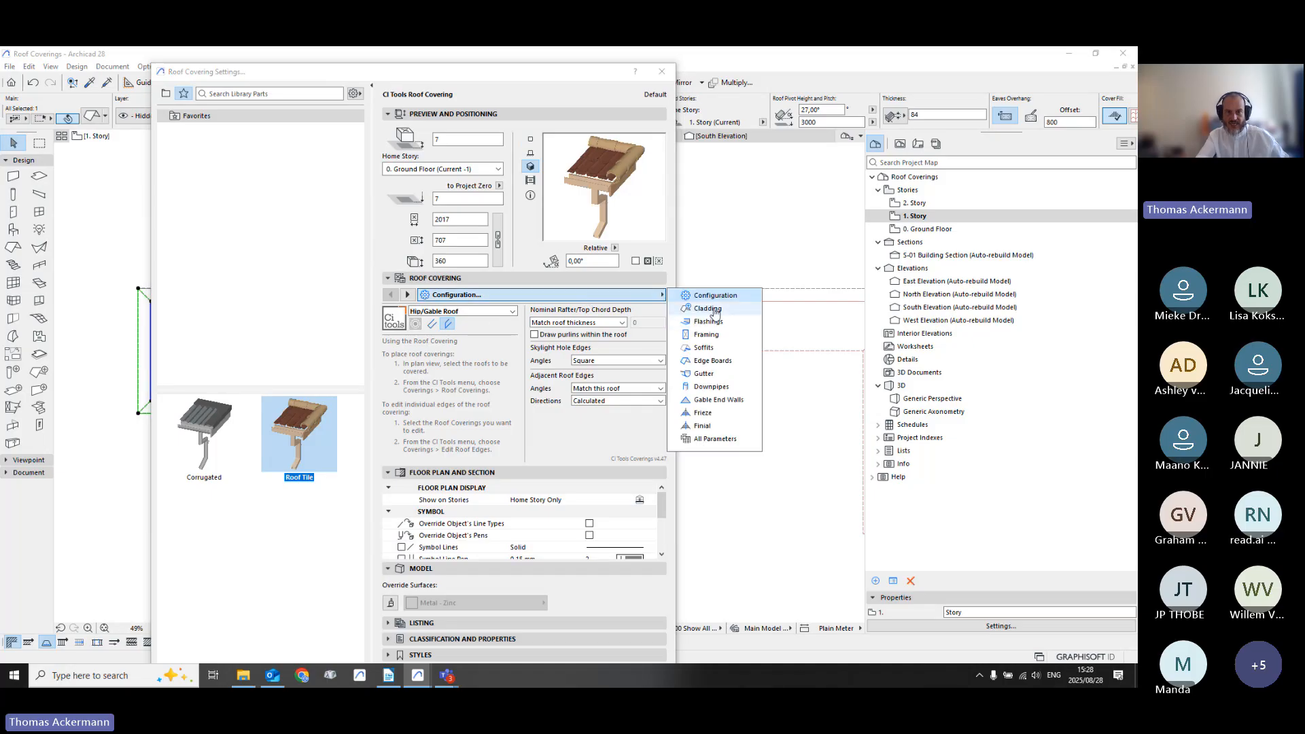
left_click(492, 312)
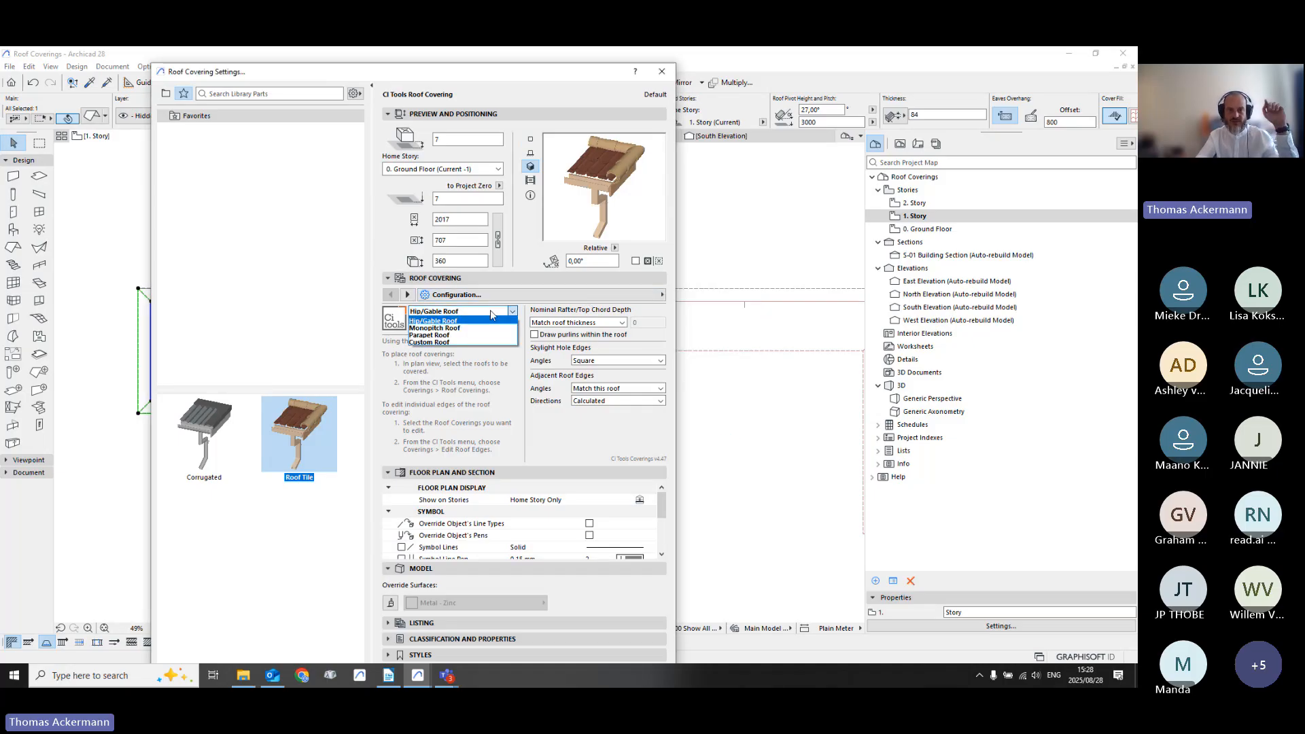
left_click(491, 310)
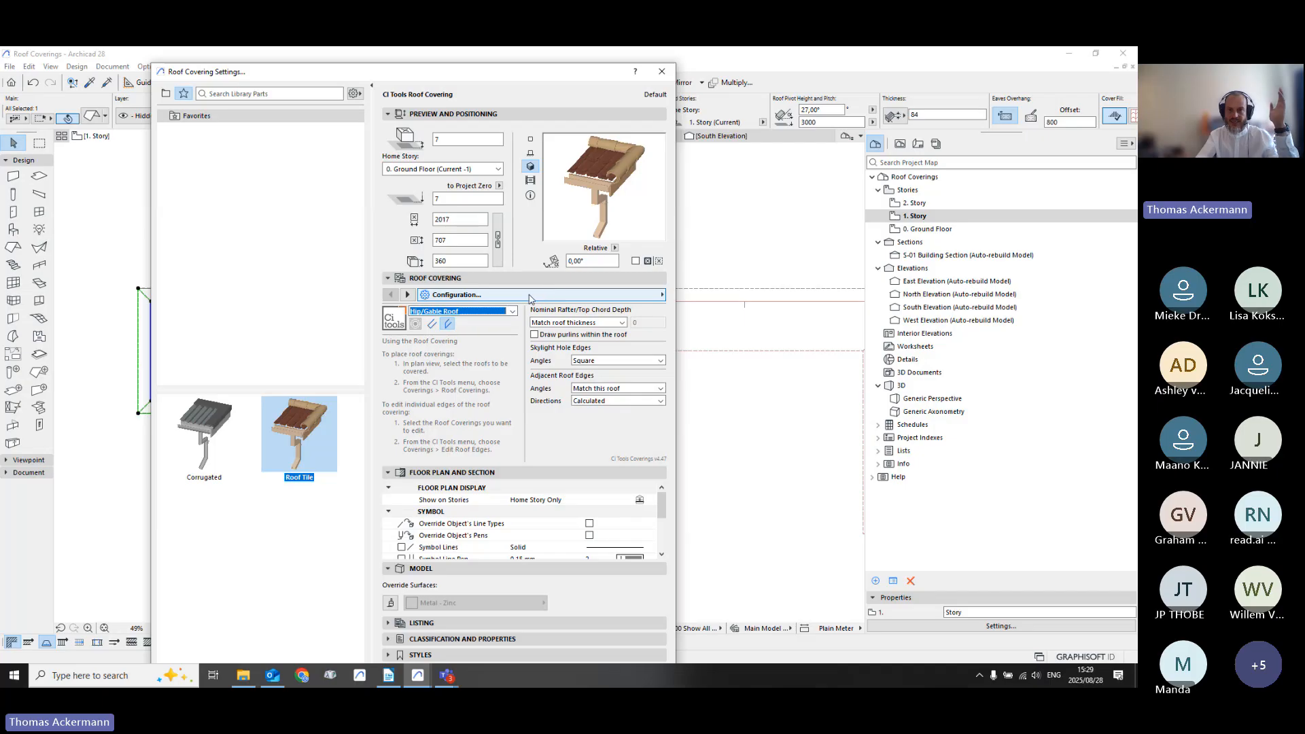
Step: Open the roof covering's Cladding settings and review the available cladding types, keeping Tiles
left_click(529, 296)
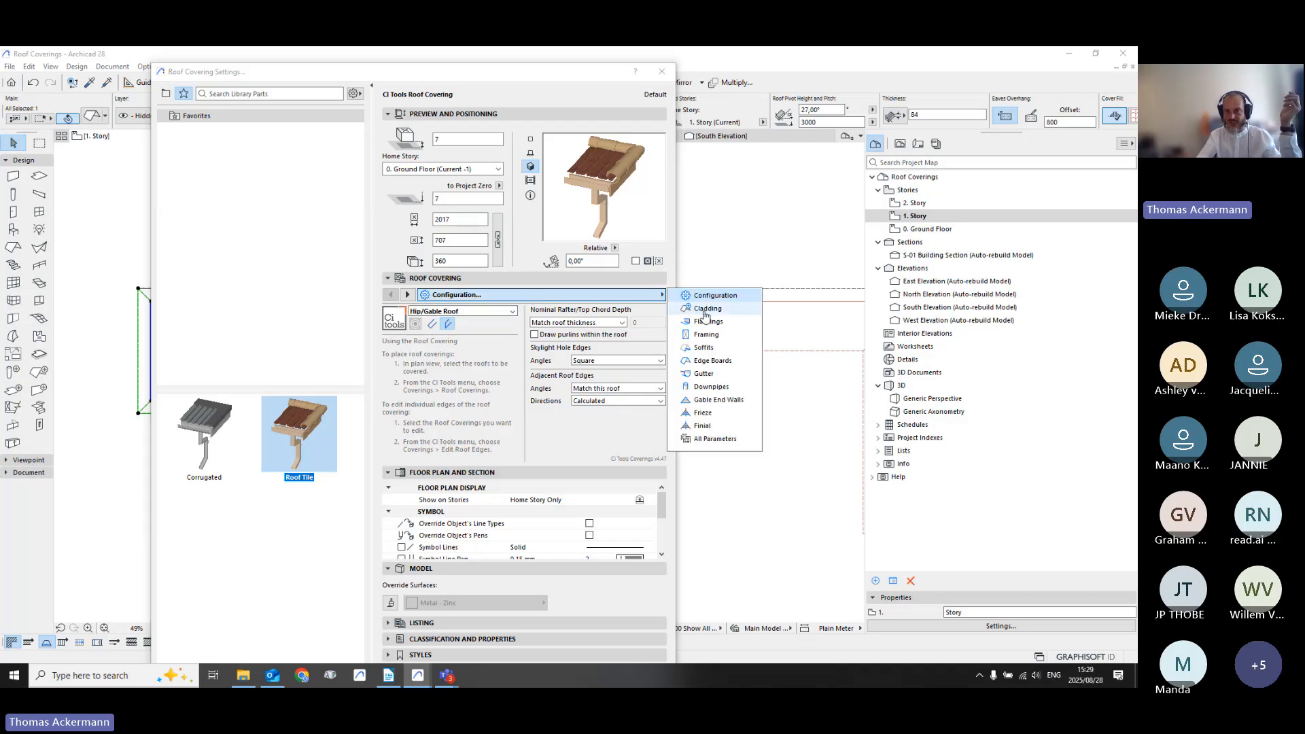
left_click(706, 310)
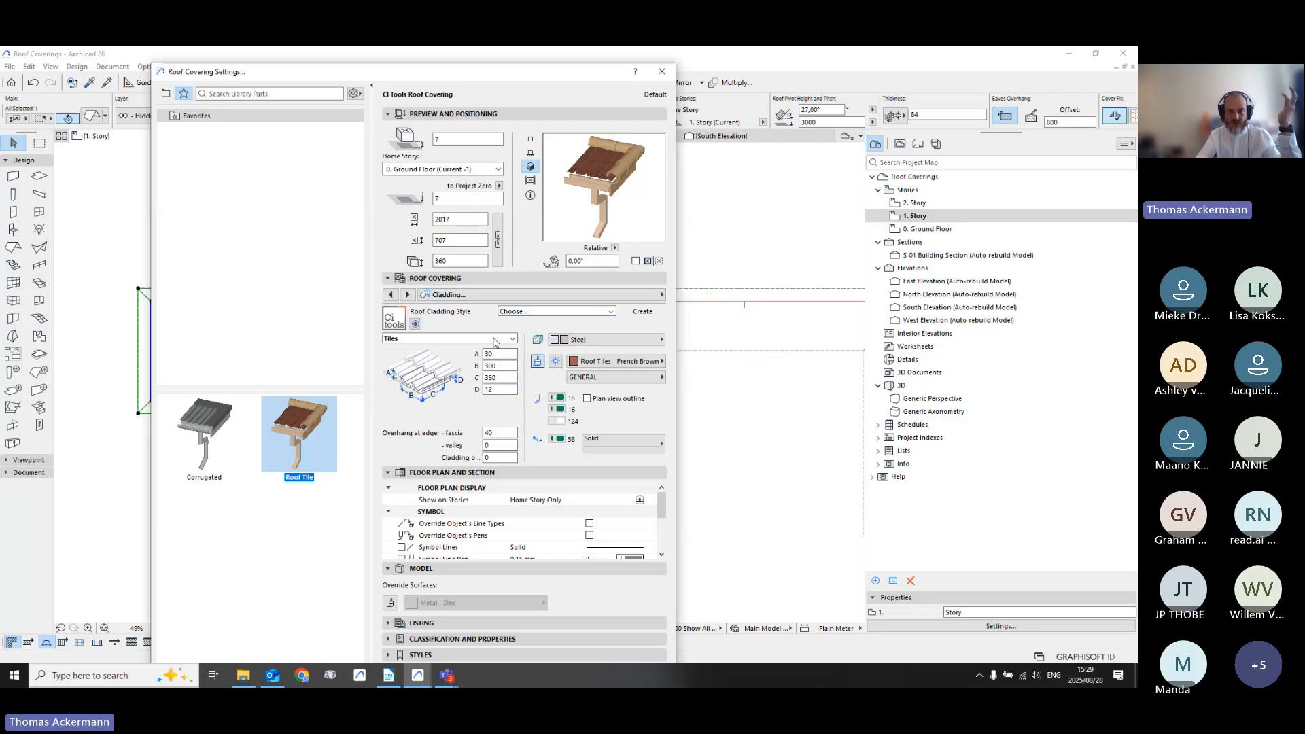
left_click(493, 339)
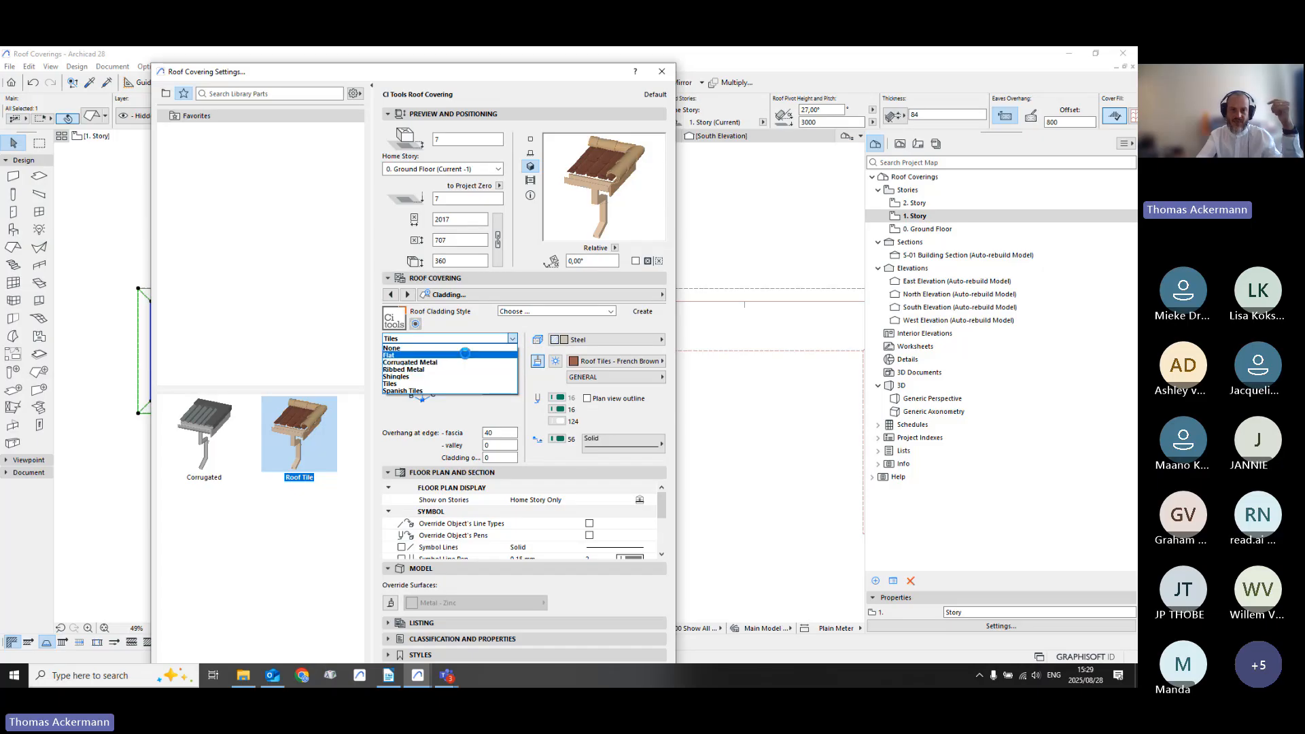
left_click(552, 305)
Step: Review the covering's Flashings, Framing and Soffits settings in turn
left_click(600, 297)
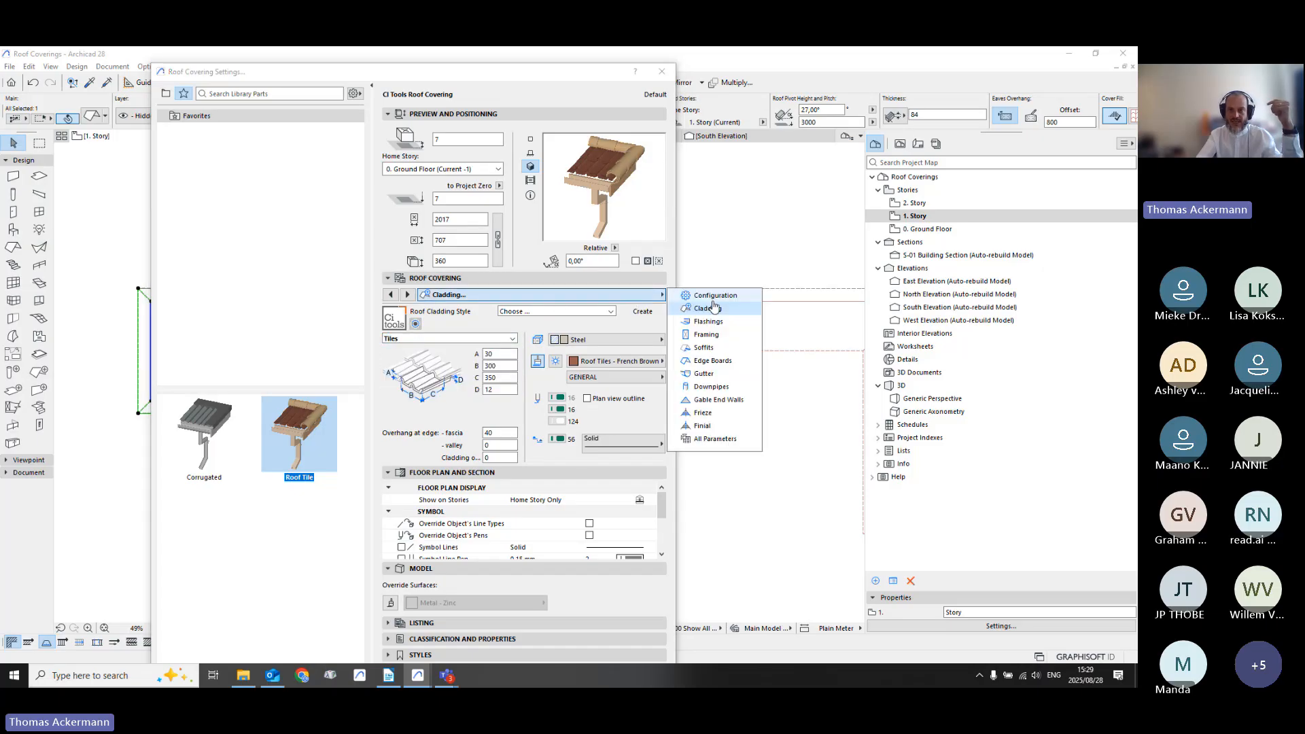
left_click(679, 321)
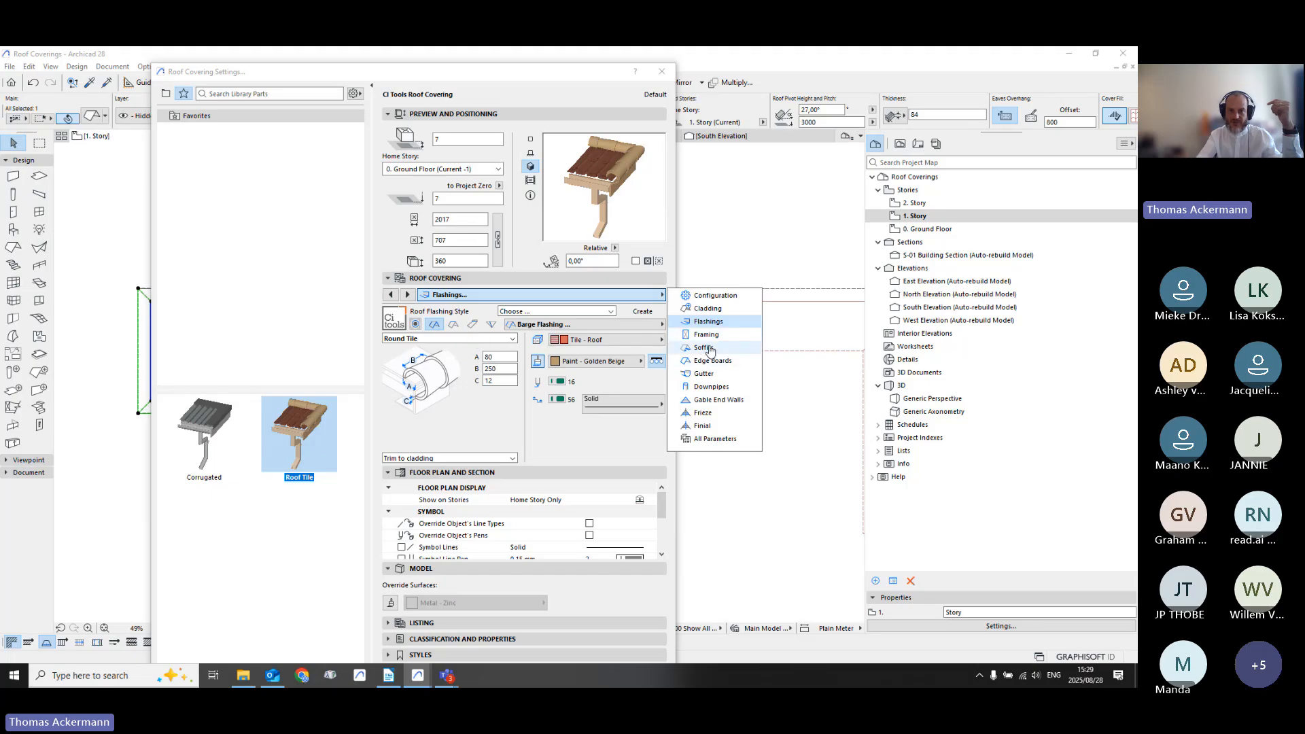
left_click(708, 334)
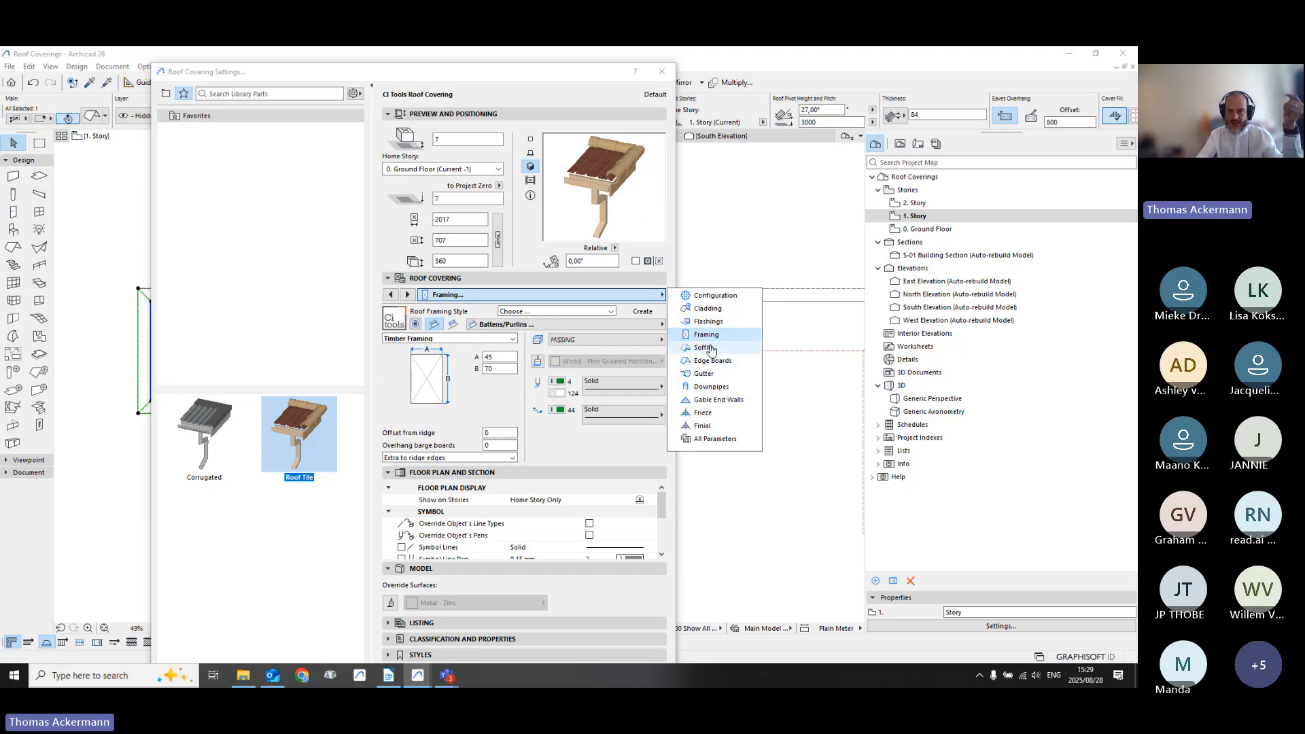
left_click(706, 347)
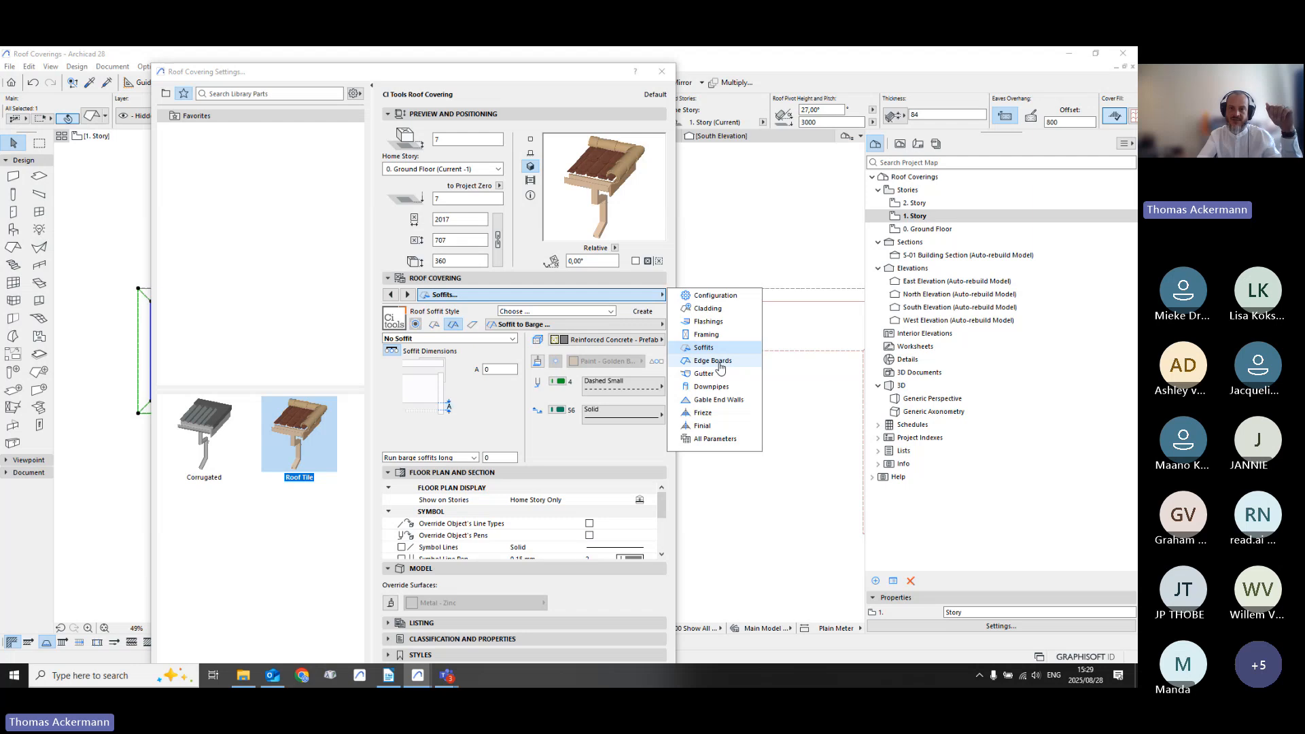
Step: Review the Edge Boards settings for the fascia, barge and ridge boards
left_click(721, 368)
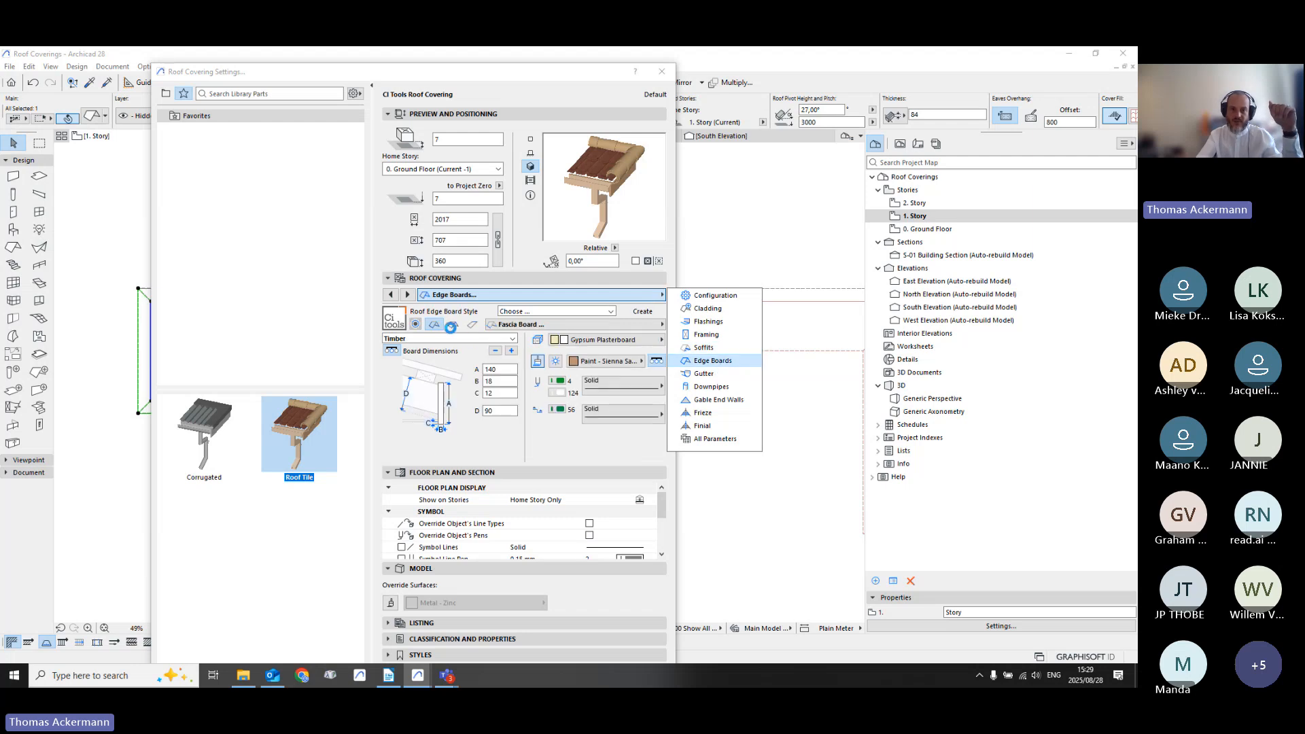
left_click(452, 325)
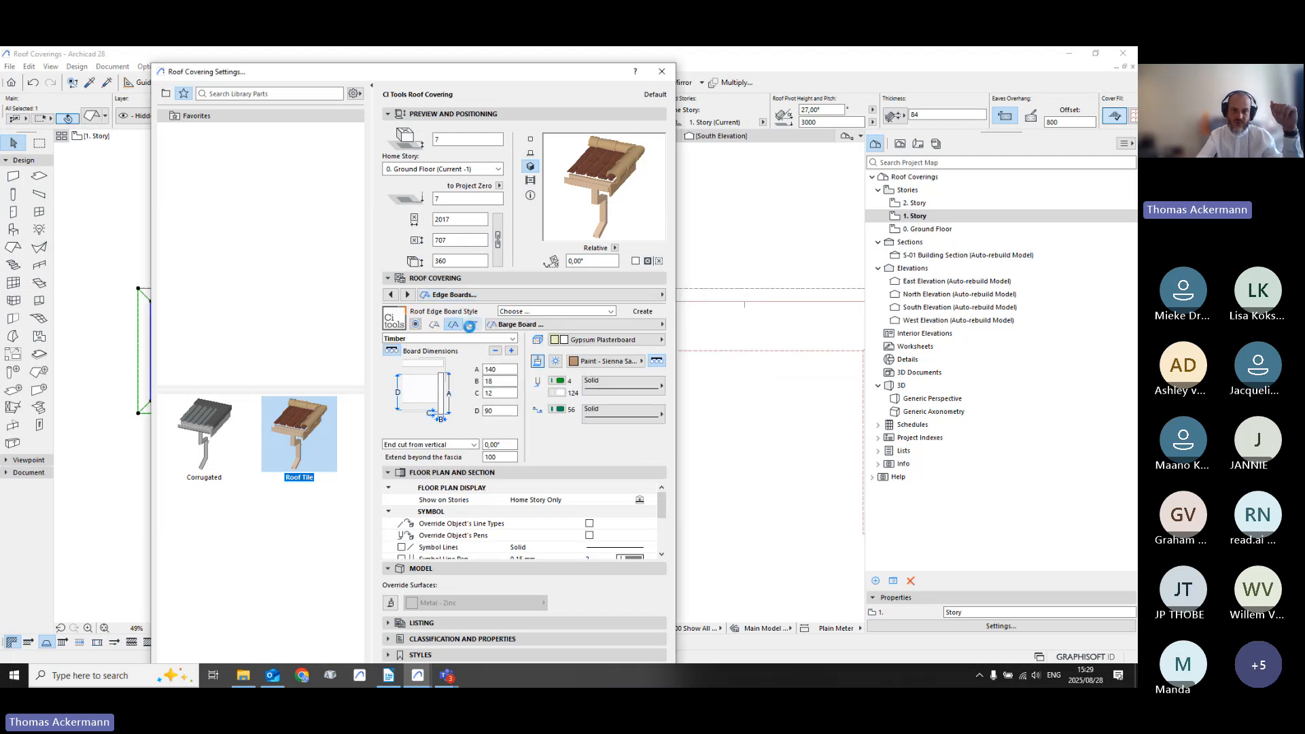
left_click(471, 325)
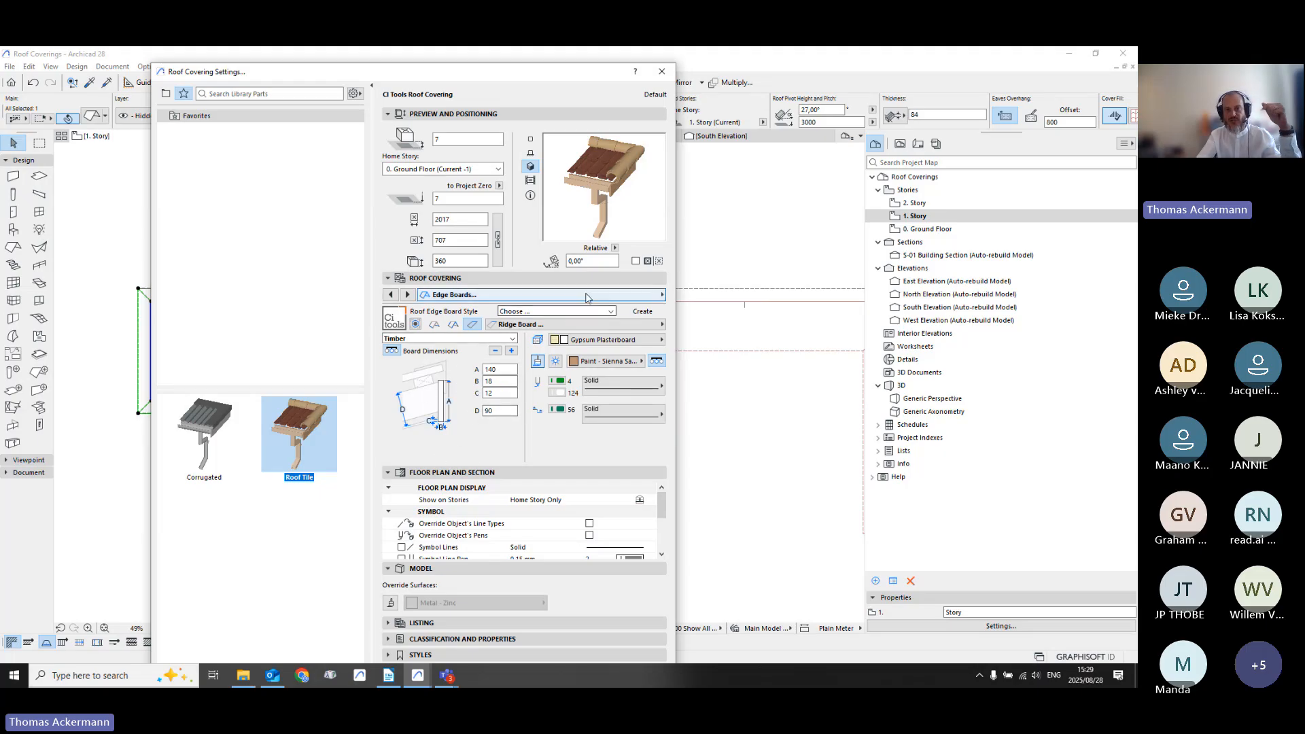
Step: Review the available Gutter profiles, keeping Square, and examine the Downpipes settings
left_click(537, 295)
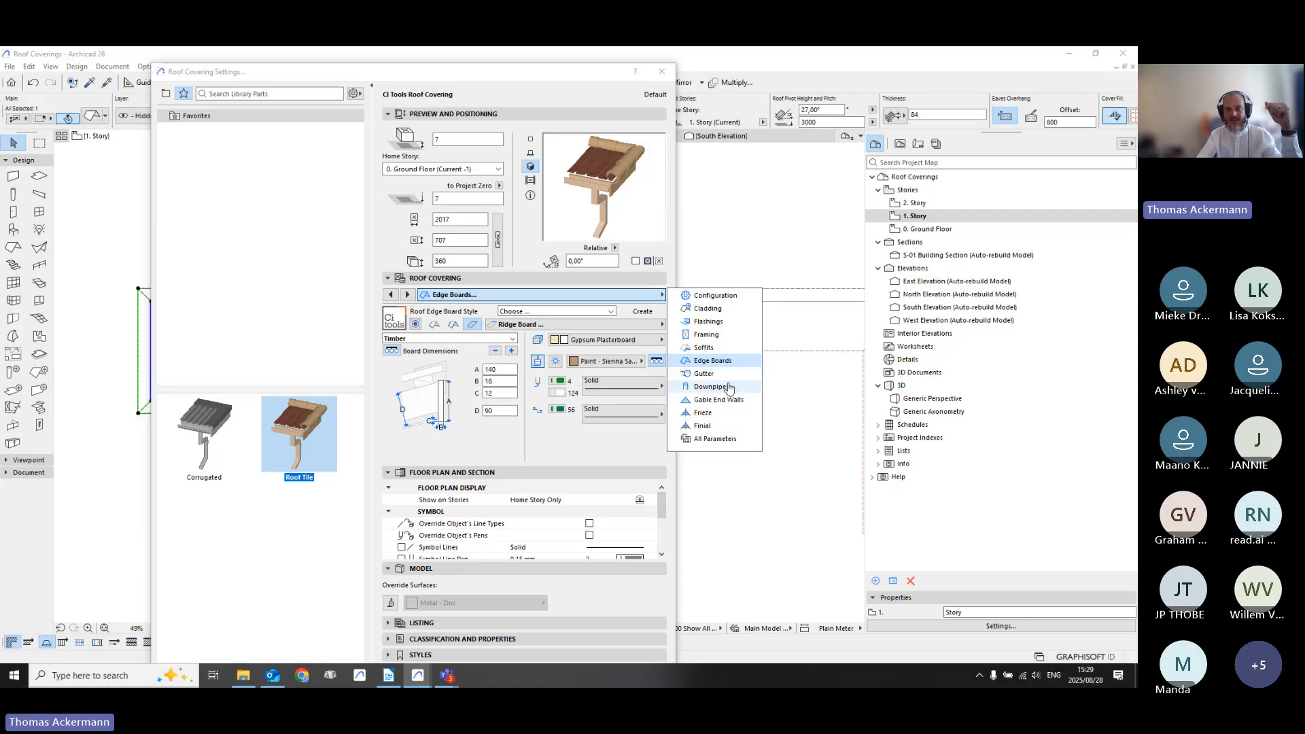
left_click(704, 373)
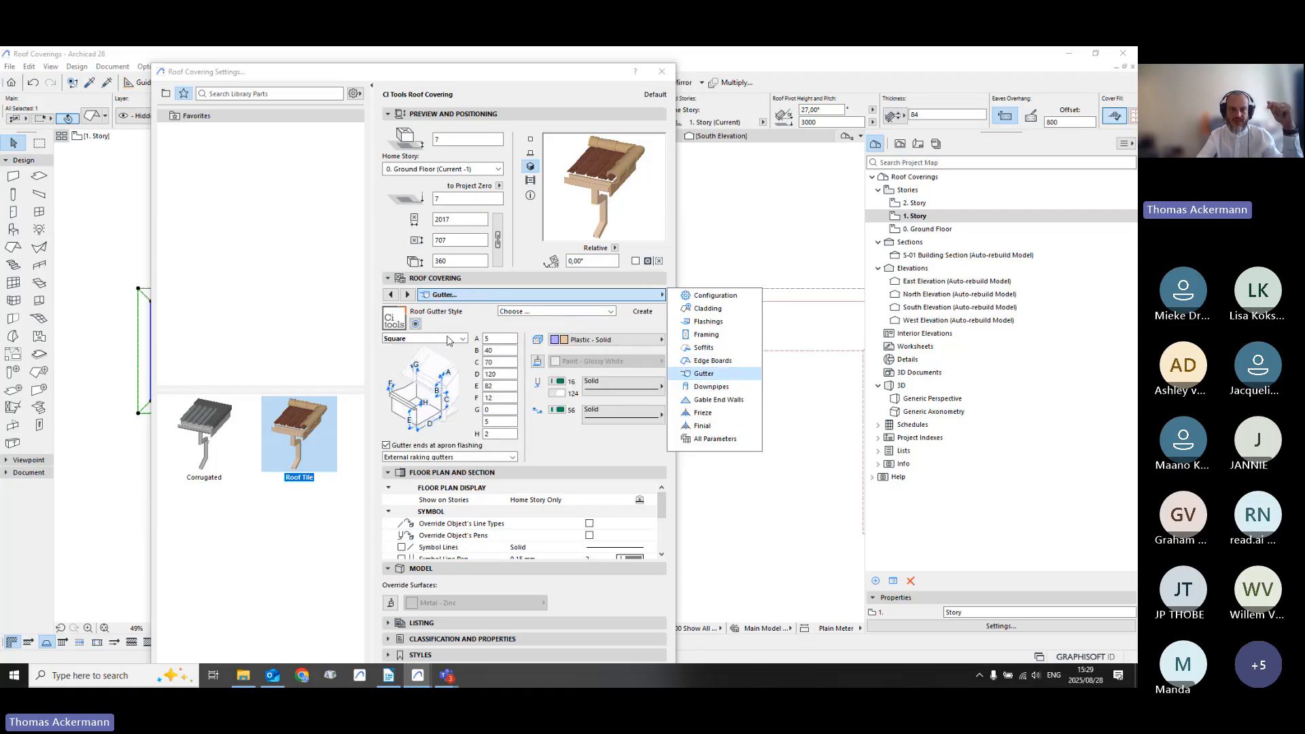
left_click(448, 339)
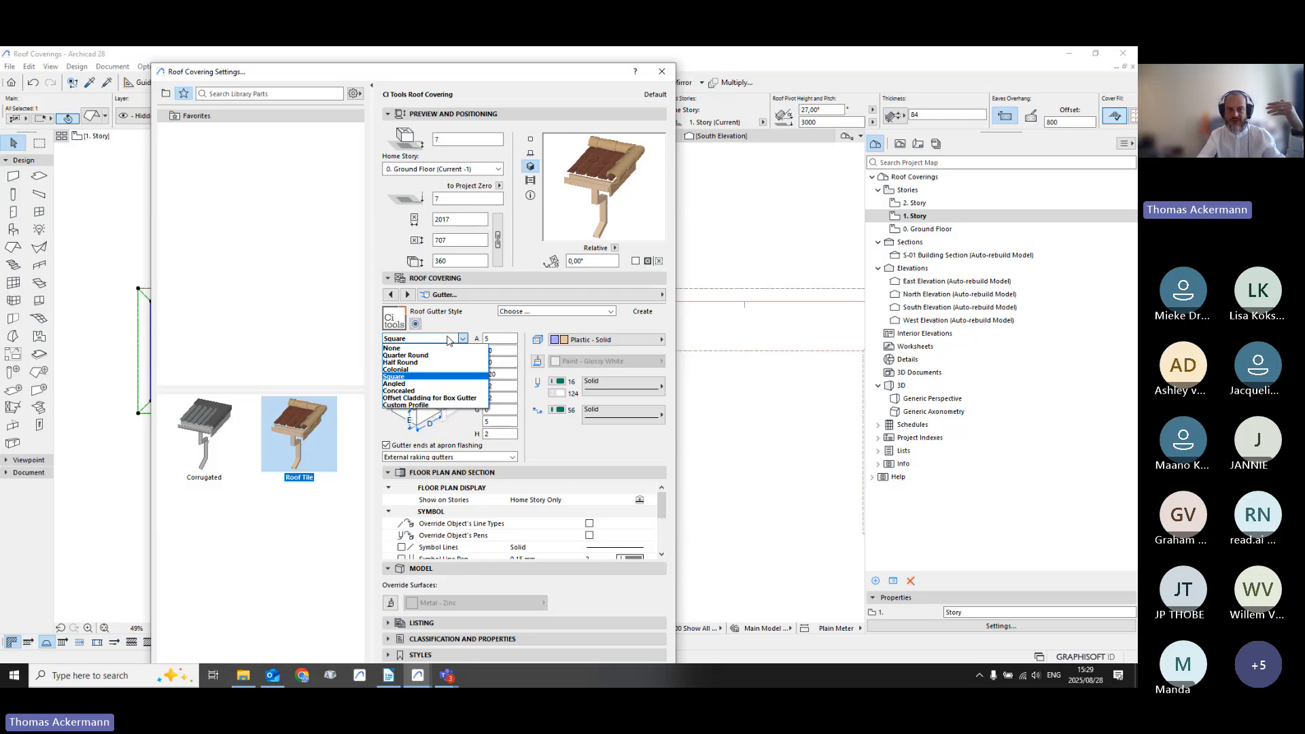
left_click(448, 340)
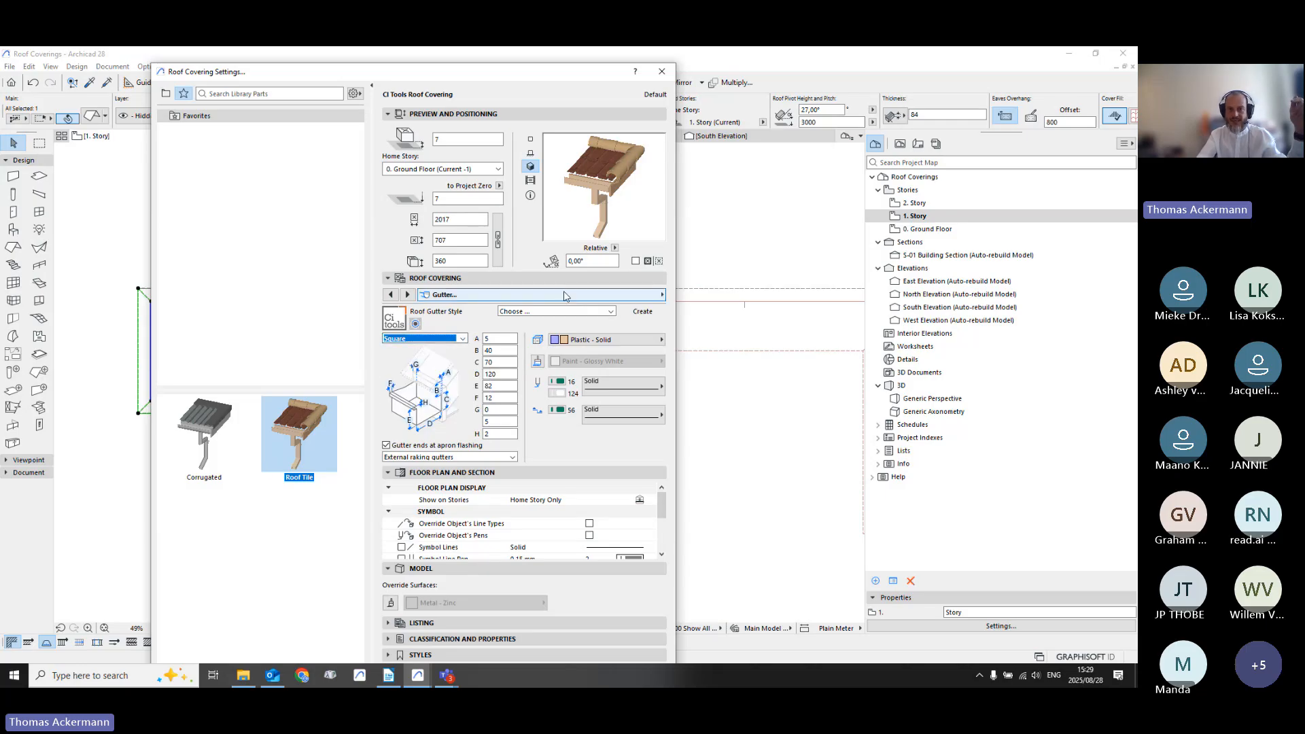
left_click(543, 295)
left_click(714, 386)
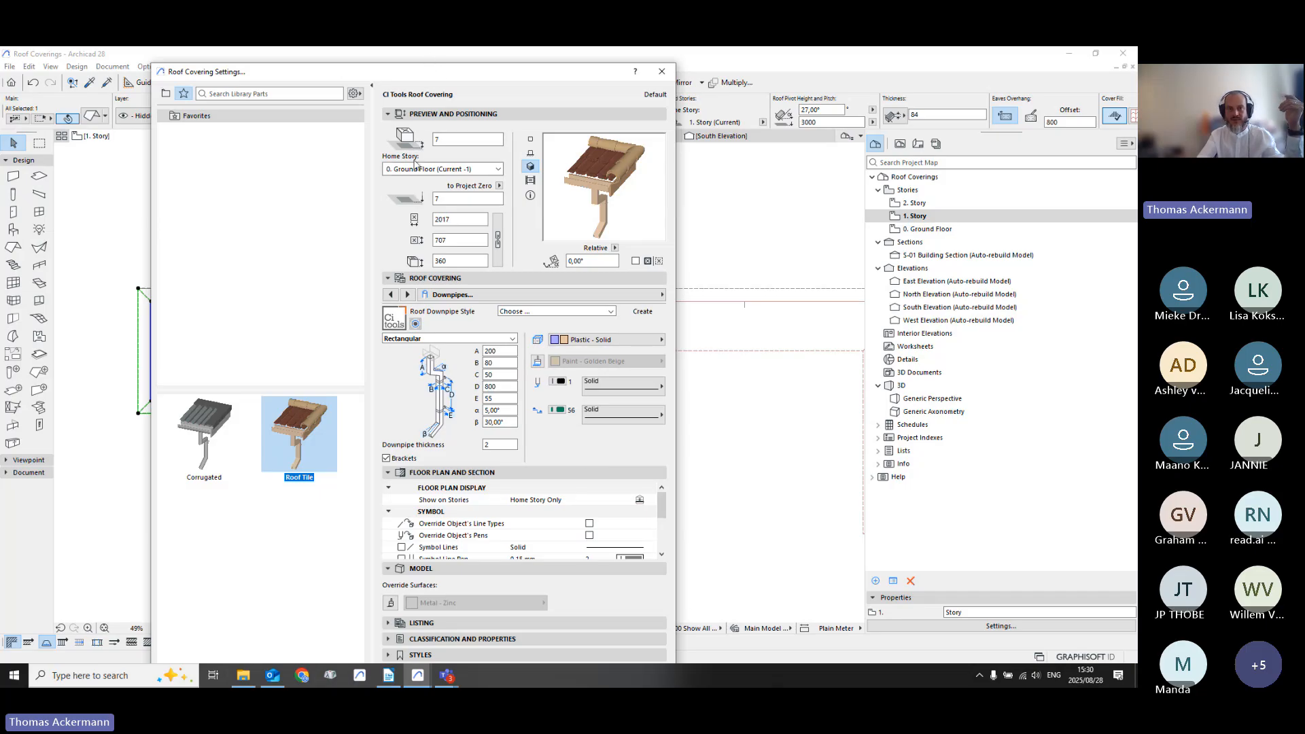
Step: Accept the Roof Tile covering settings to generate the covering on the L-shaped roof
left_click_drag(397, 77, 423, 61)
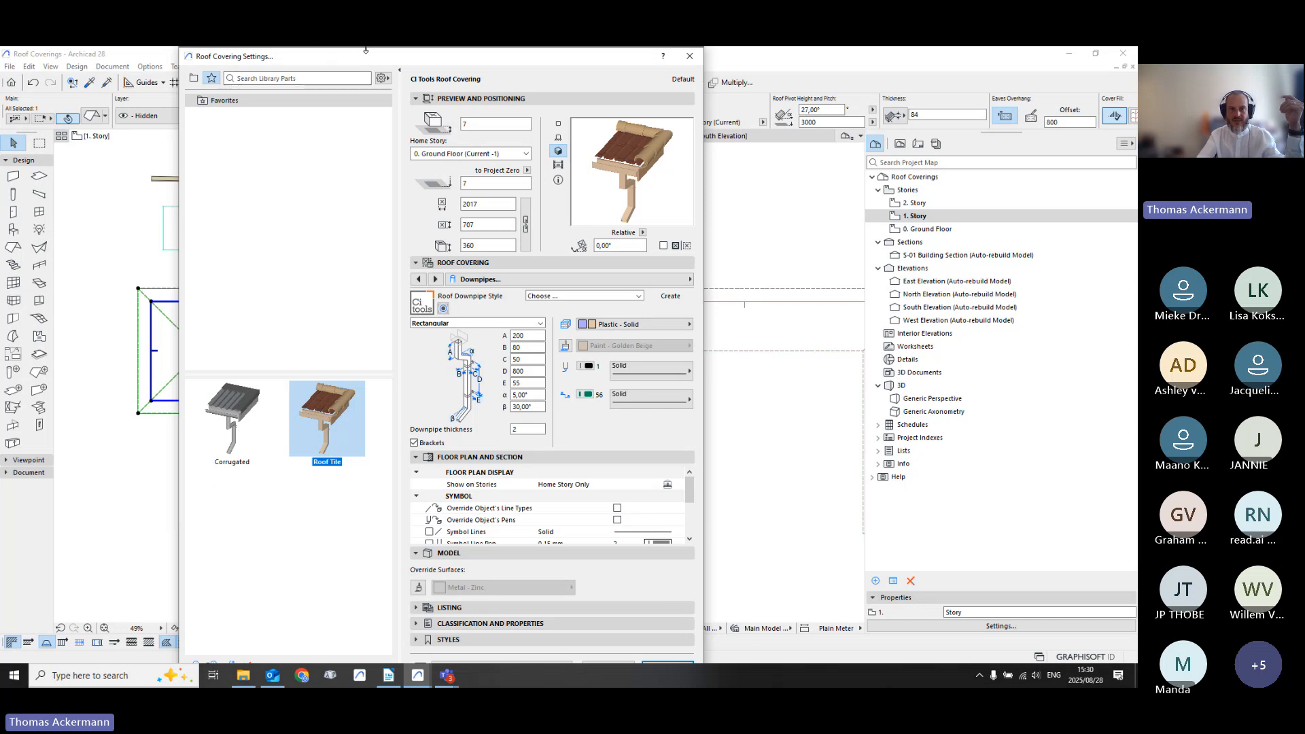
left_click(416, 262)
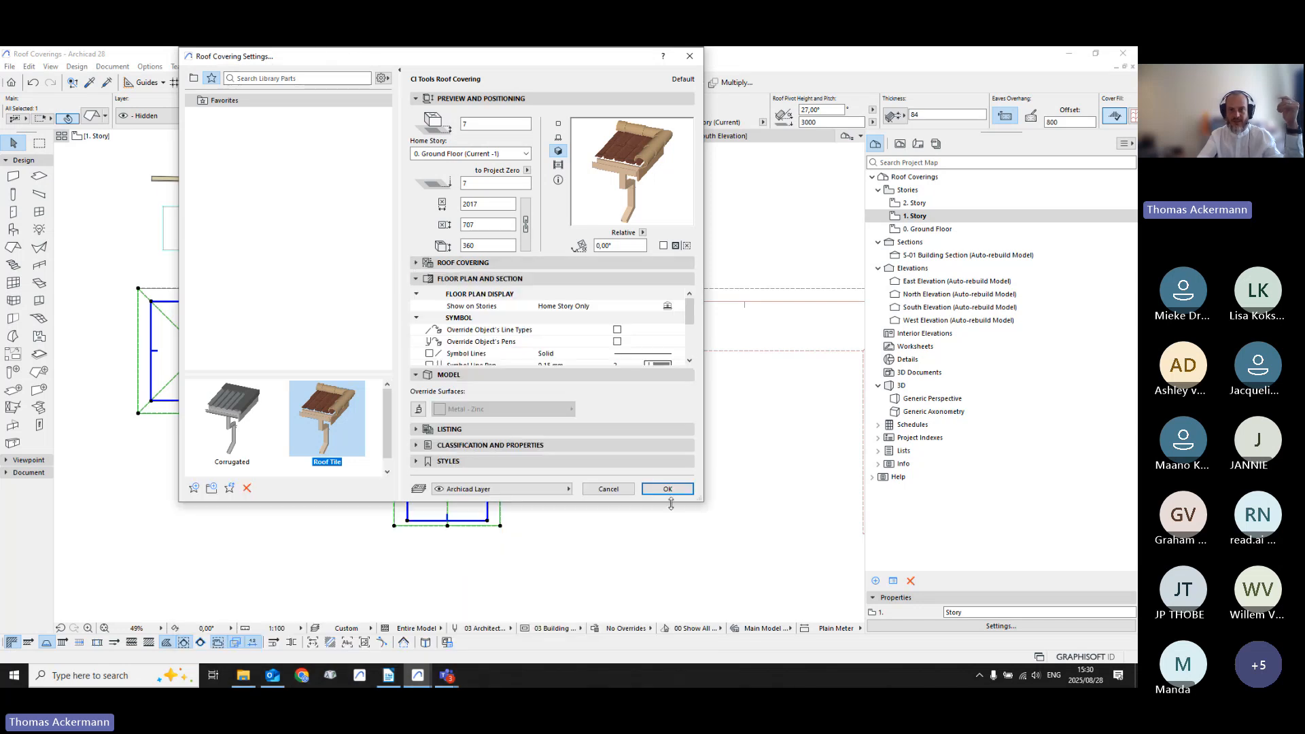
left_click(667, 489)
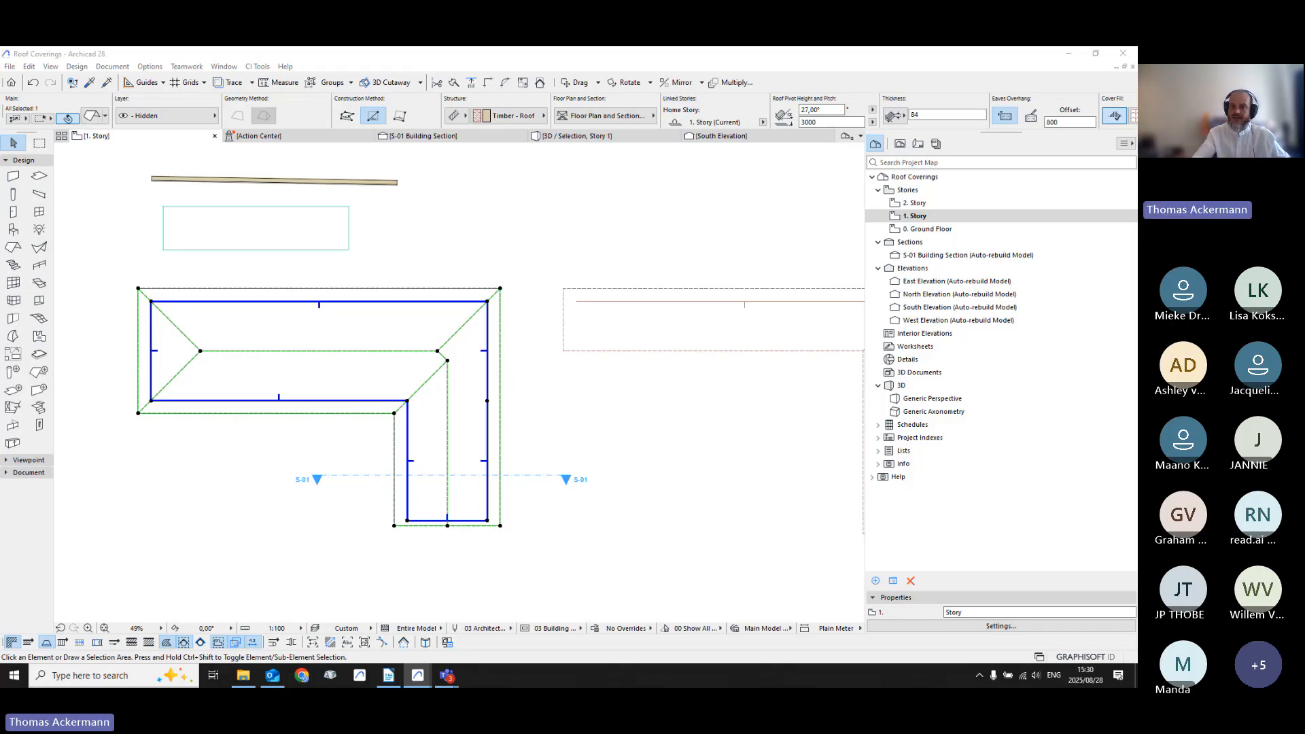
left_click(513, 326)
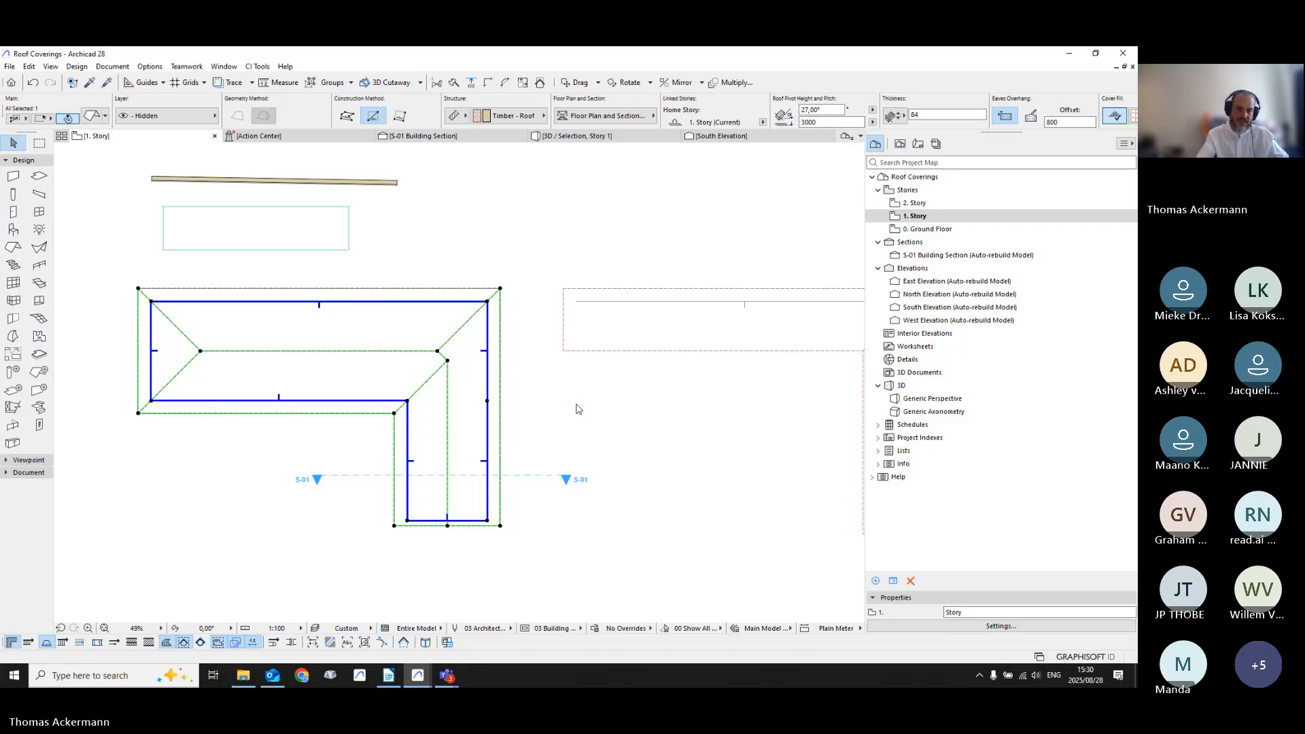
Step: Check the Ground Floor plan, return to 1. Story and set the L-shaped roof's home story to 0. Ground Floor
double_click(930, 228)
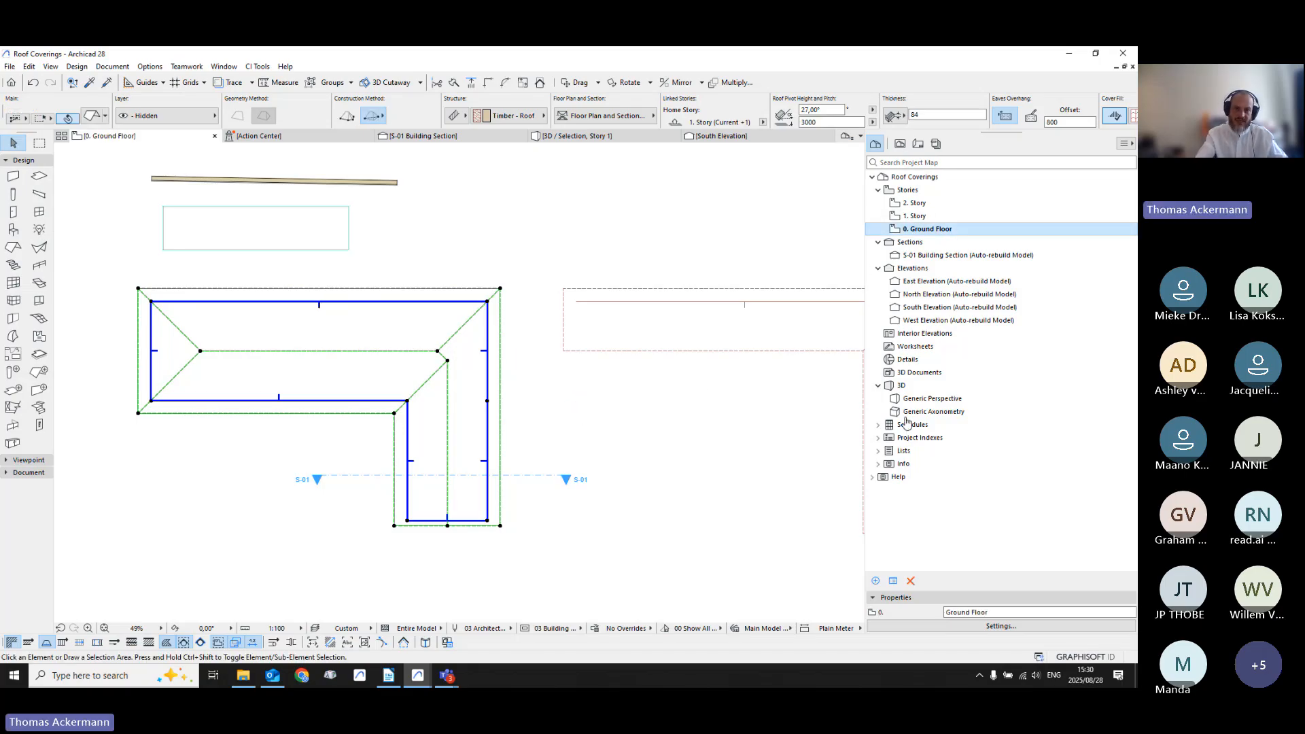
double_click(915, 216)
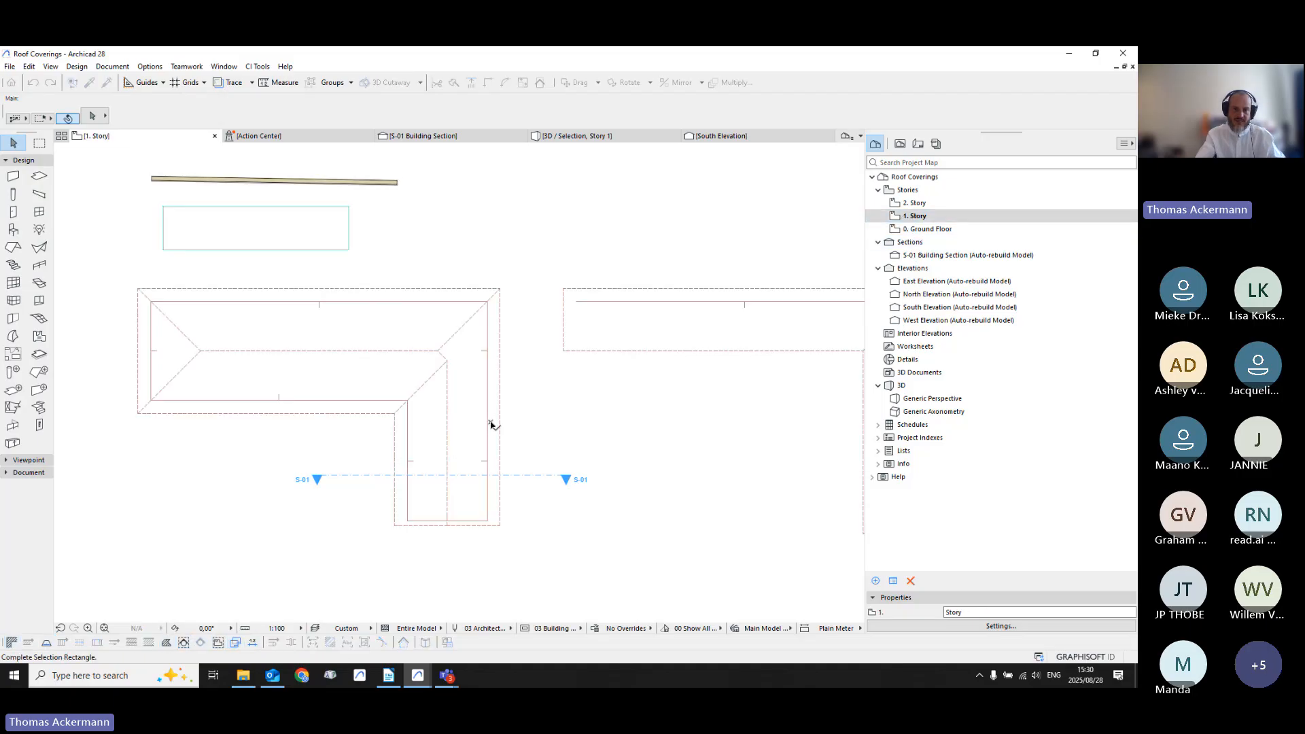
left_click(490, 297)
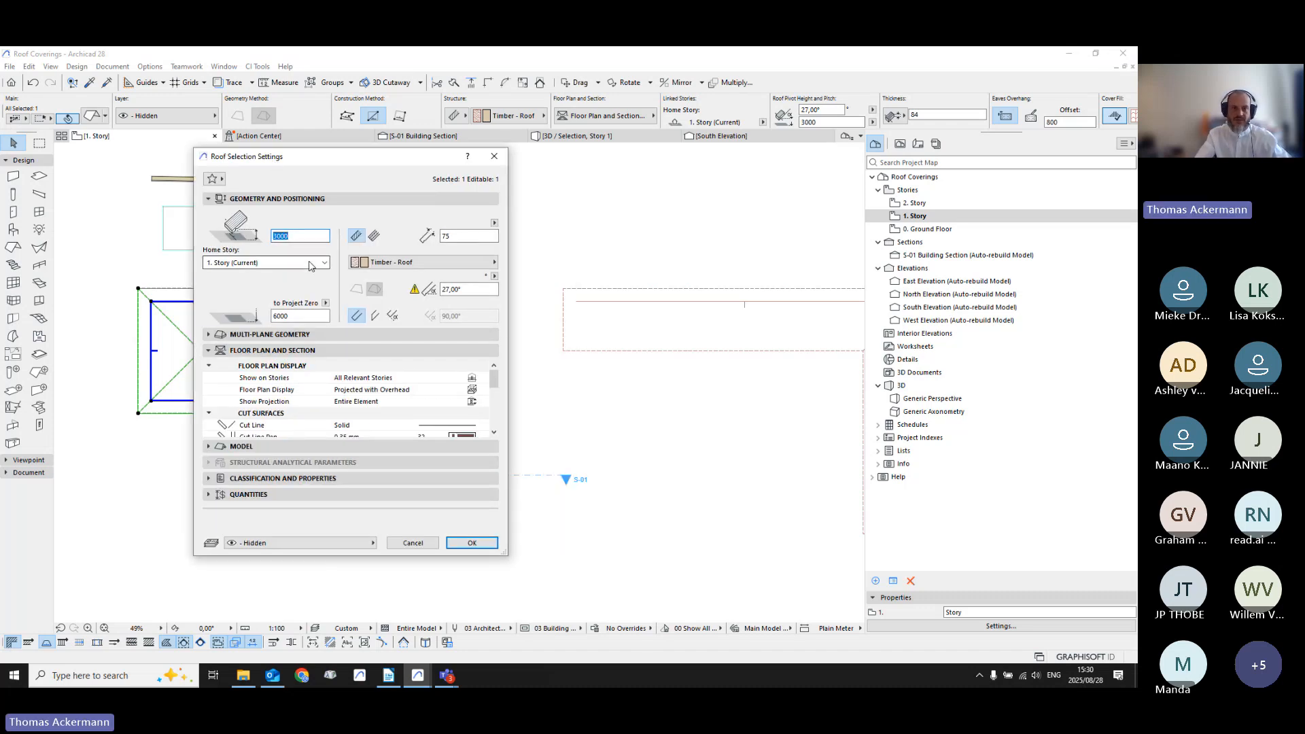
left_click(265, 263)
left_click(258, 293)
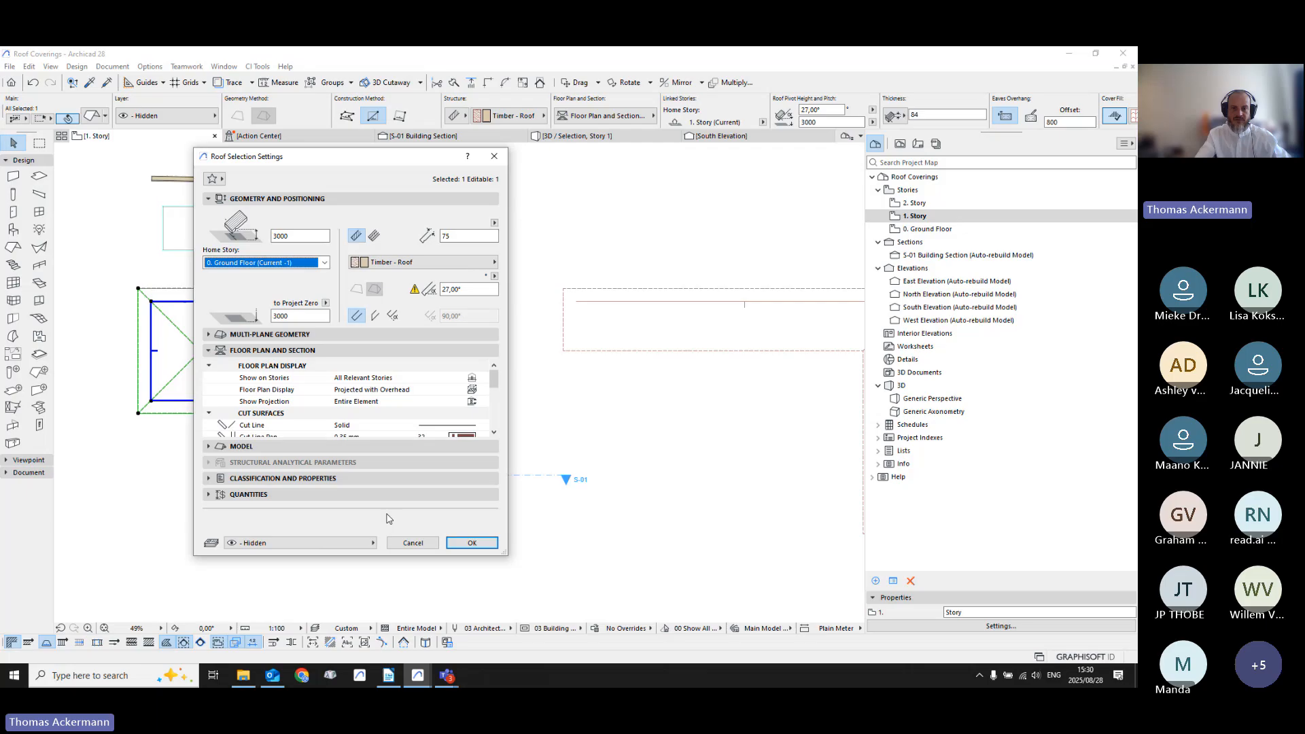
left_click(488, 548)
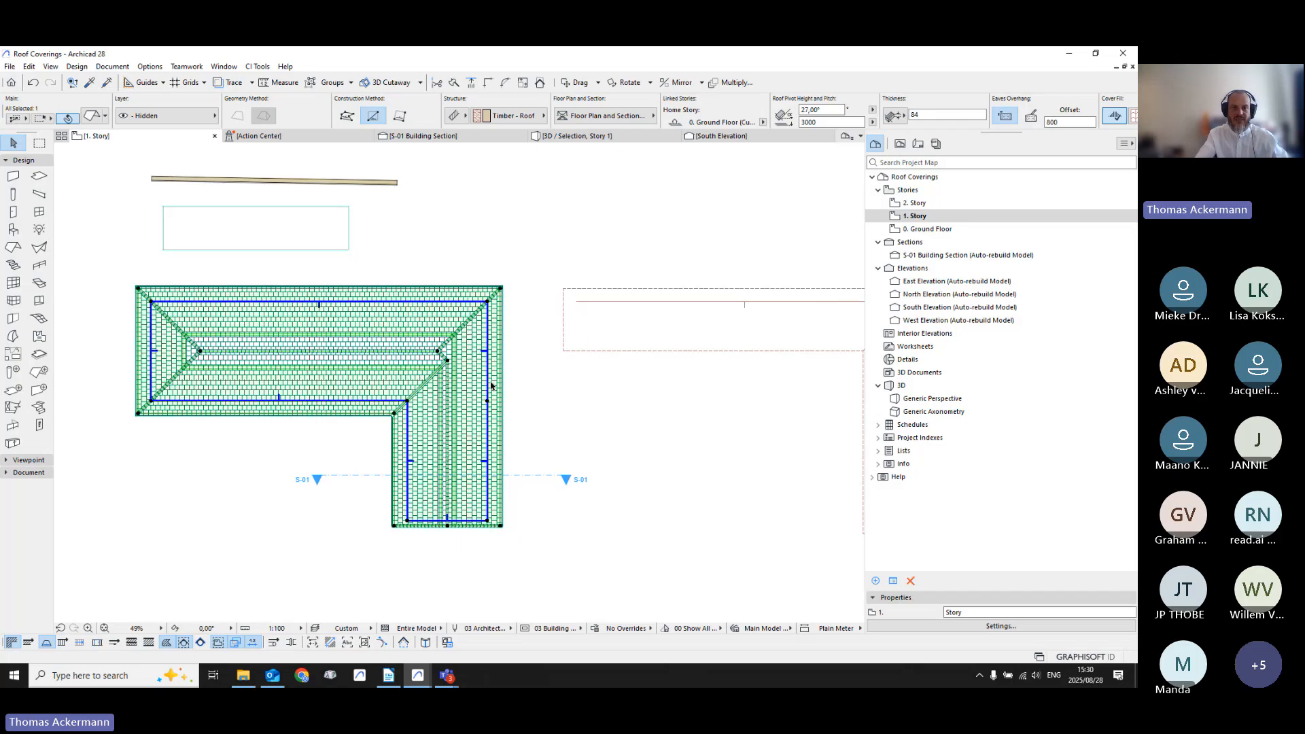
Step: View the tiled covering in 3D and delete the slab and the wall standing beside the L-shaped roof
scroll(511, 386, "up", 2)
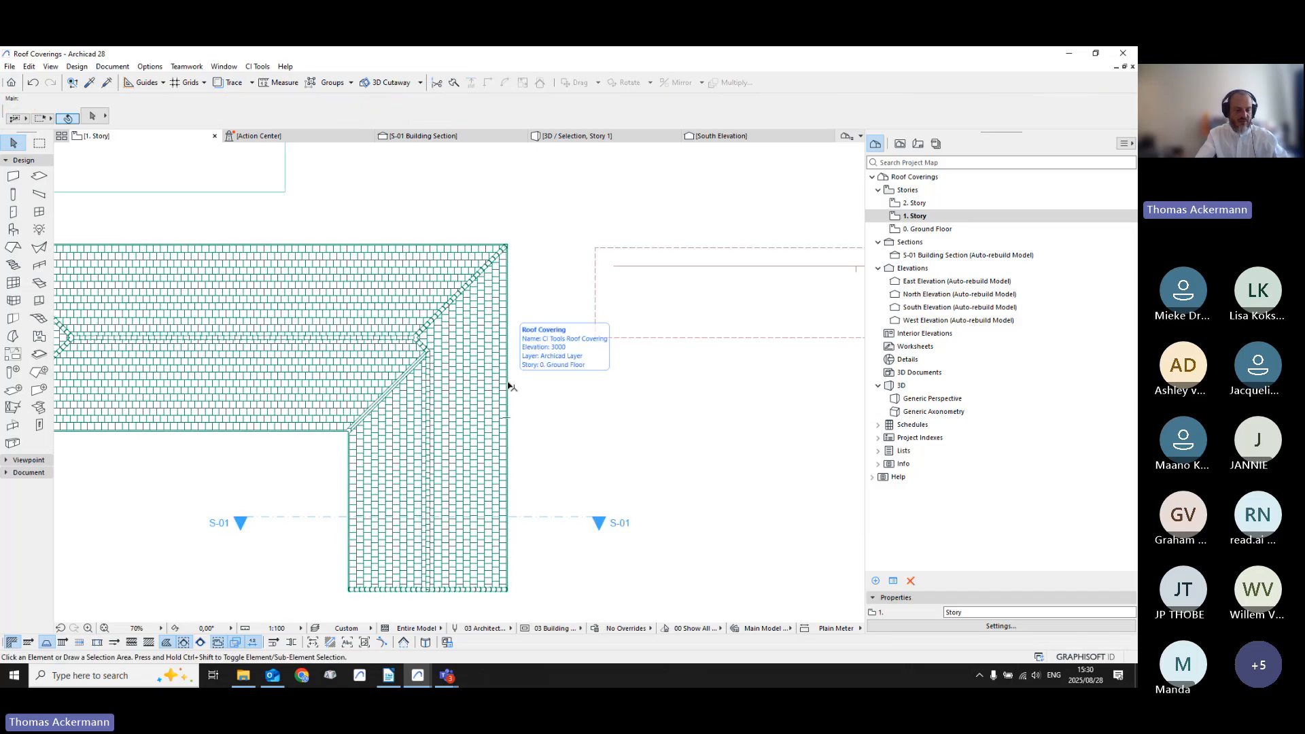
key("F3")
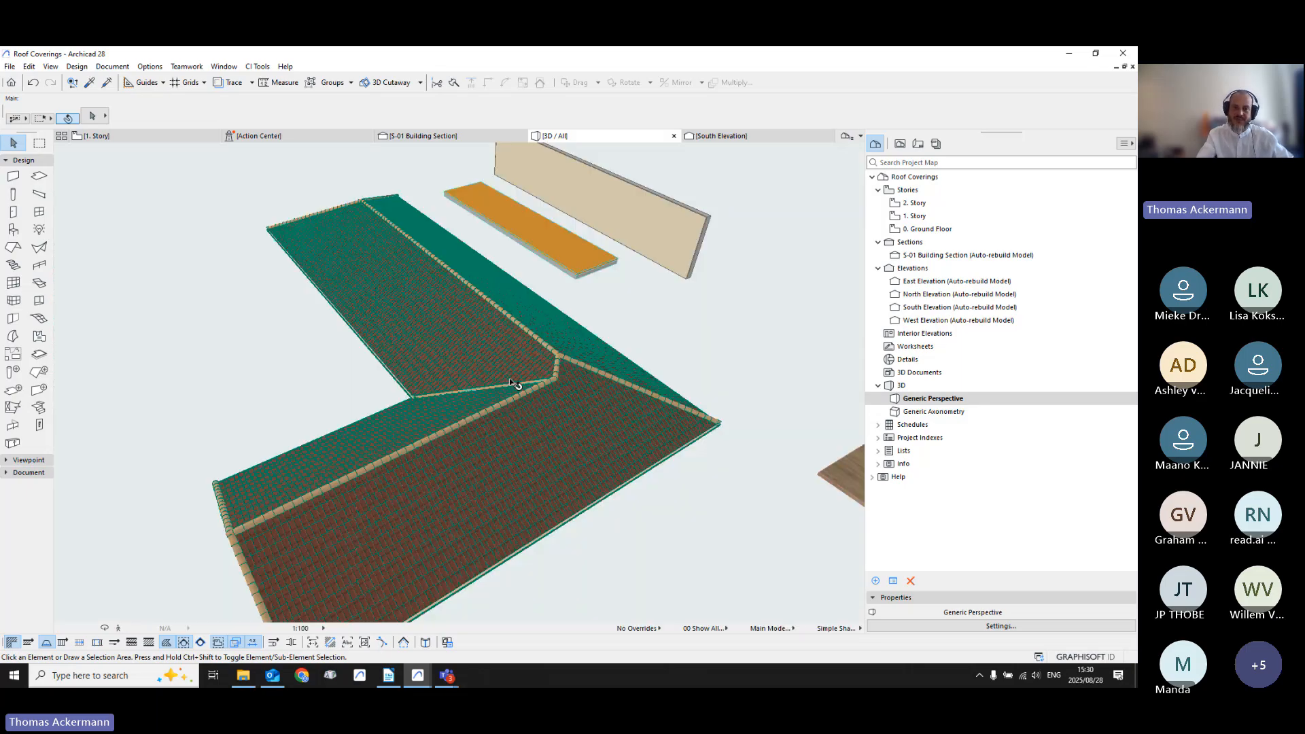
scroll(524, 383, "down", 1)
scroll(529, 383, "up", 2)
scroll(588, 378, "down", 2)
left_click(578, 281)
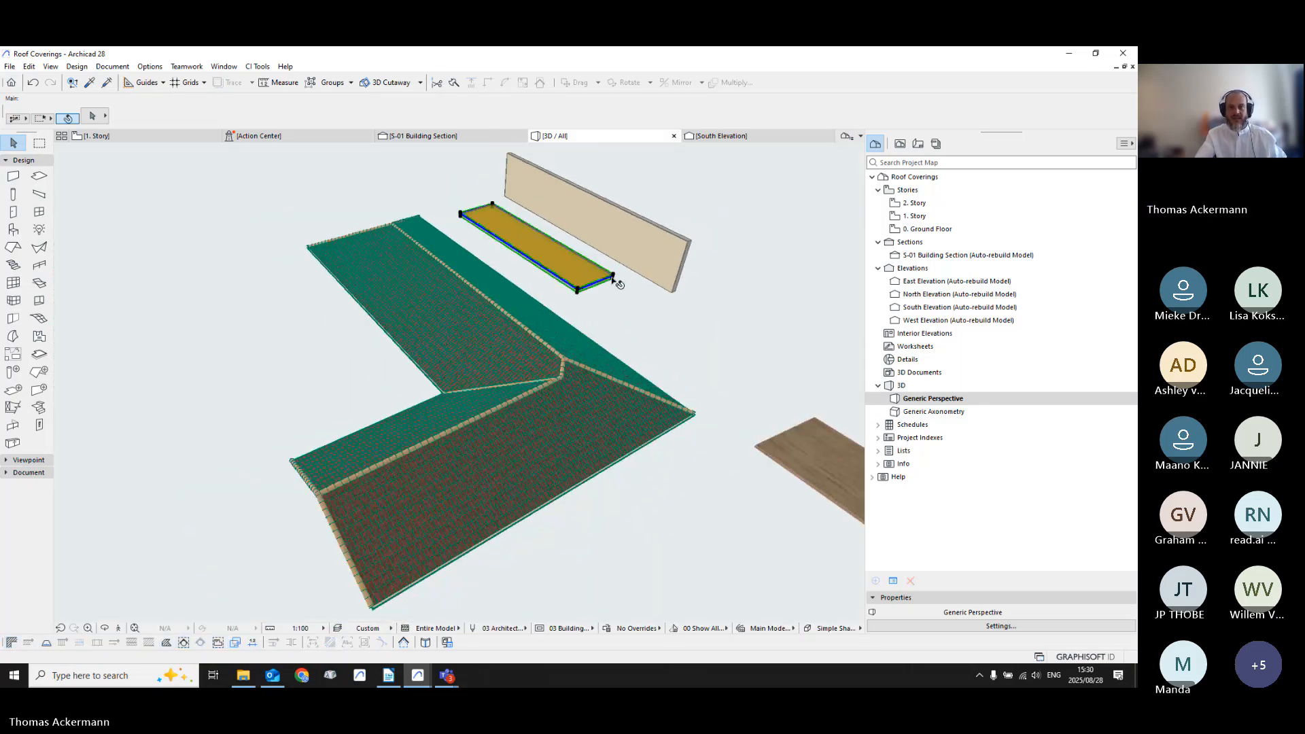
left_click(654, 258, "shift")
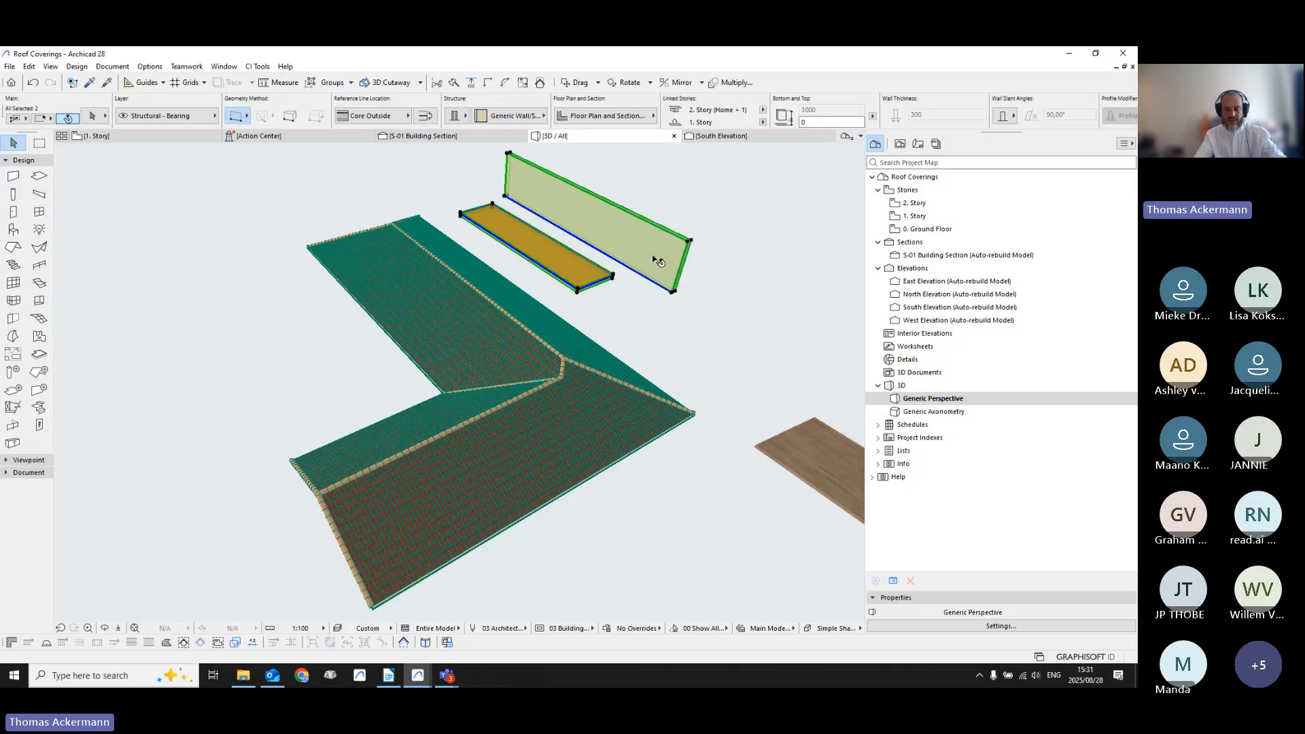
key("Delete")
Step: Inspect the gable end from below and check the L-shaped roof's layer in its selection settings without changing anything
scroll(495, 438, "down", 1)
middle_click_drag(495, 438, 372, 375, "shift")
scroll(564, 433, "up", 5)
left_click(442, 370)
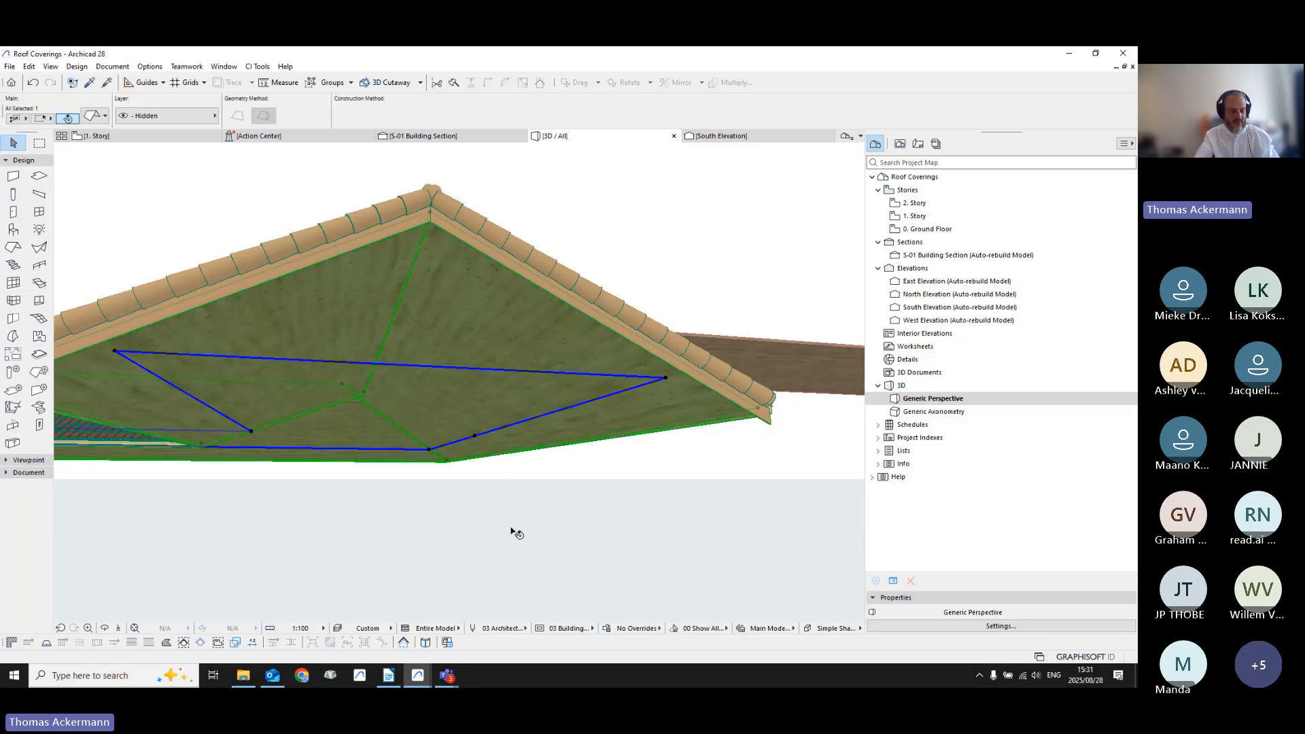
key("ctrl+t")
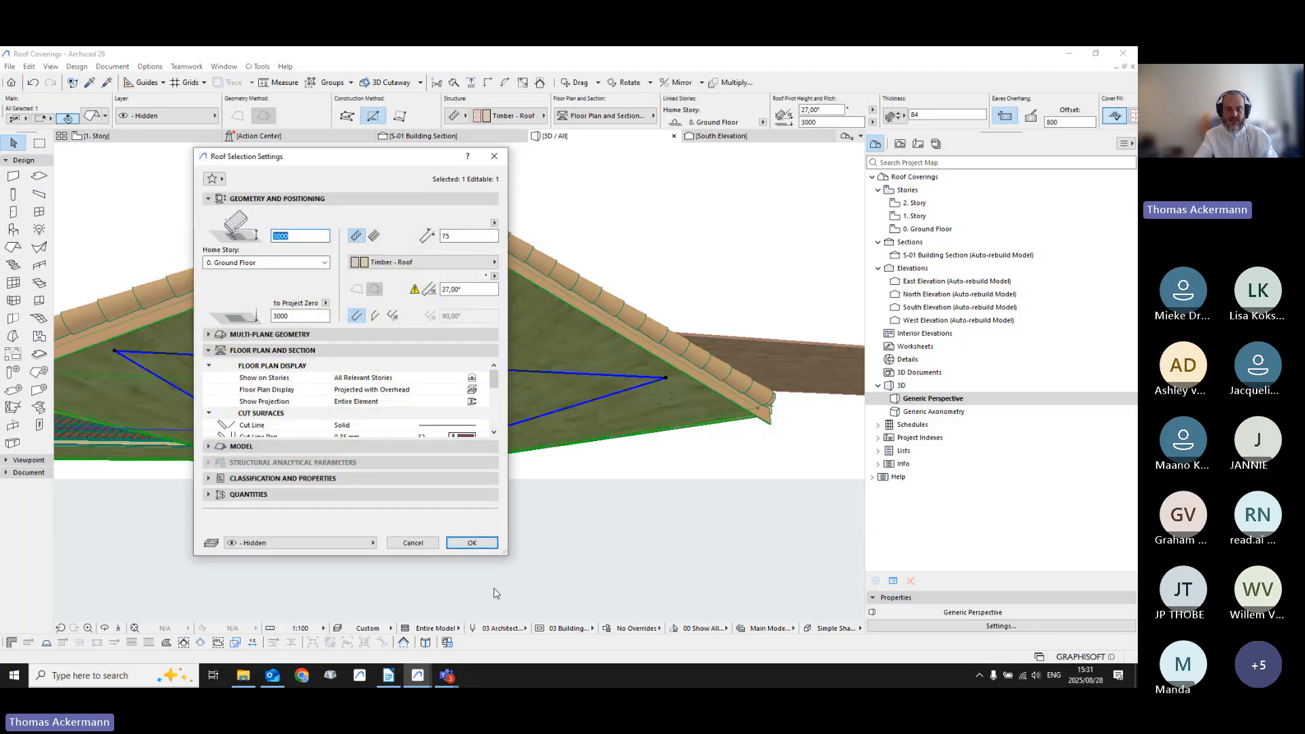
key("Escape")
key("Escape")
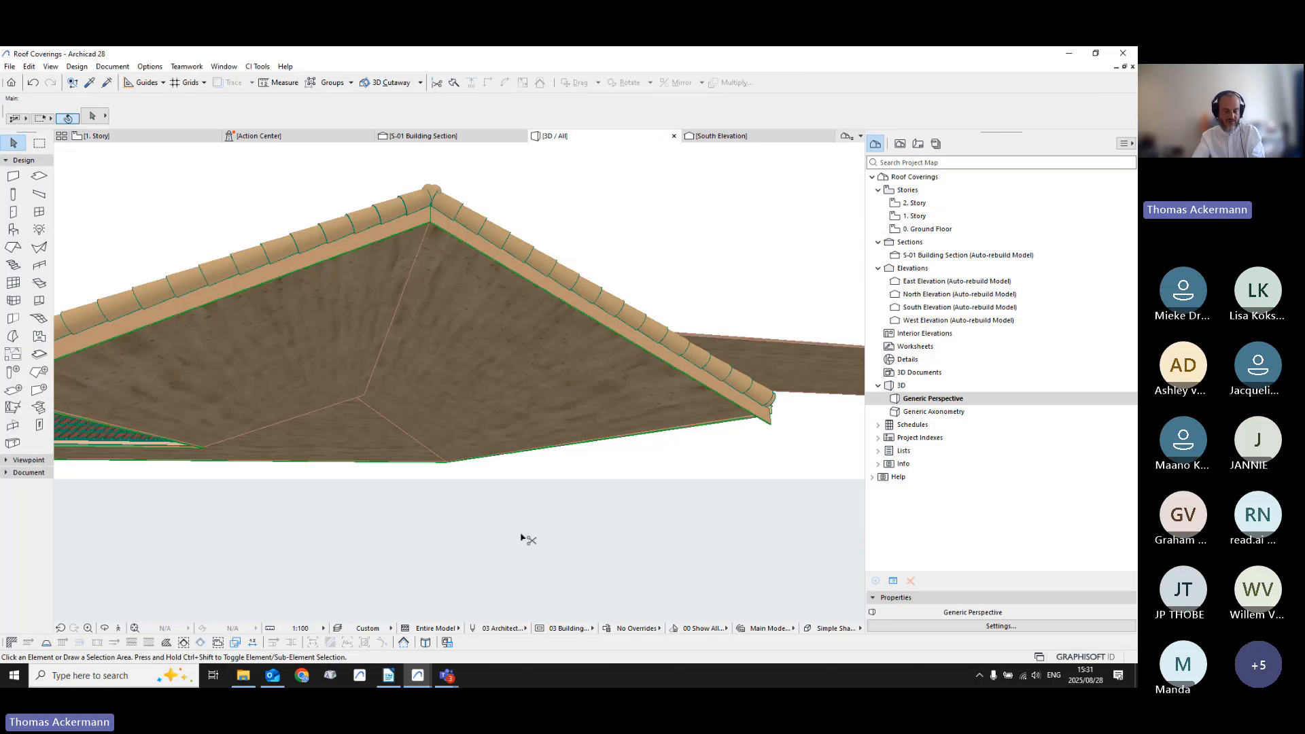
Step: Turn off the "- Hidden" layer and view the covering's framing from beneath the roof
key("ctrl+l")
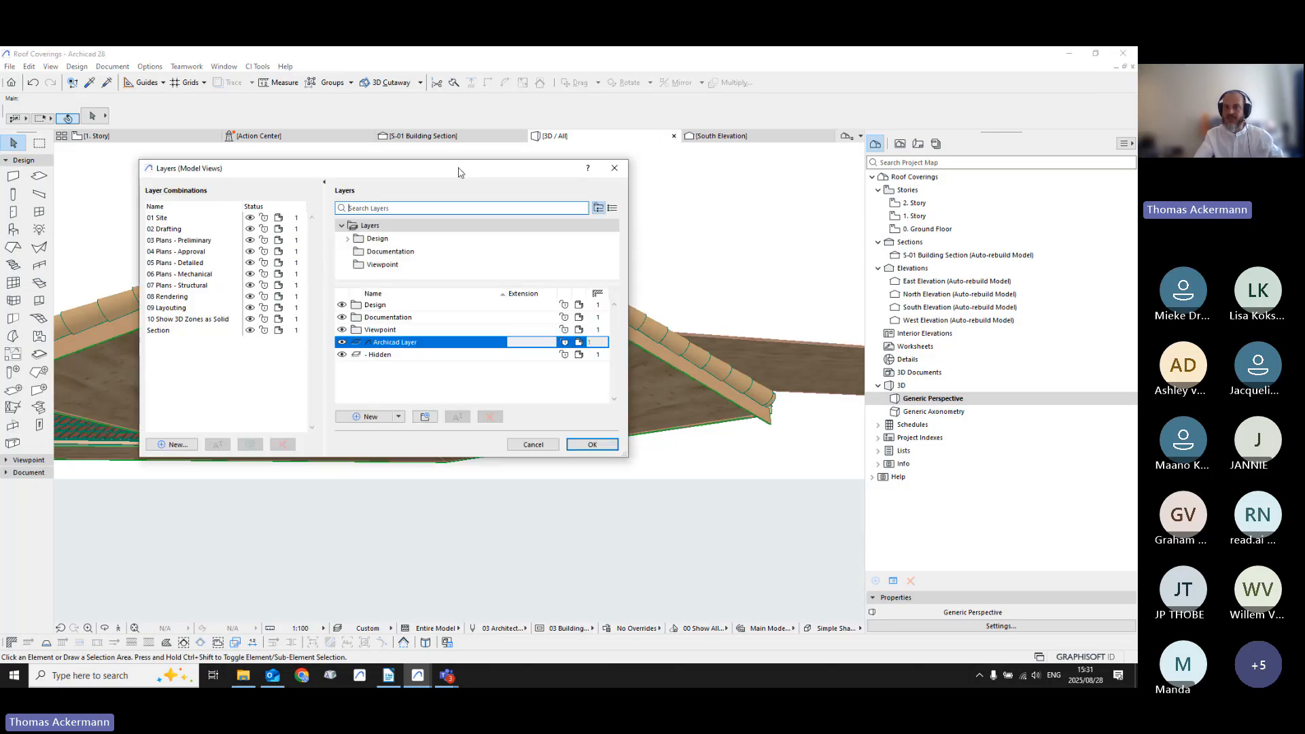
left_click(343, 352)
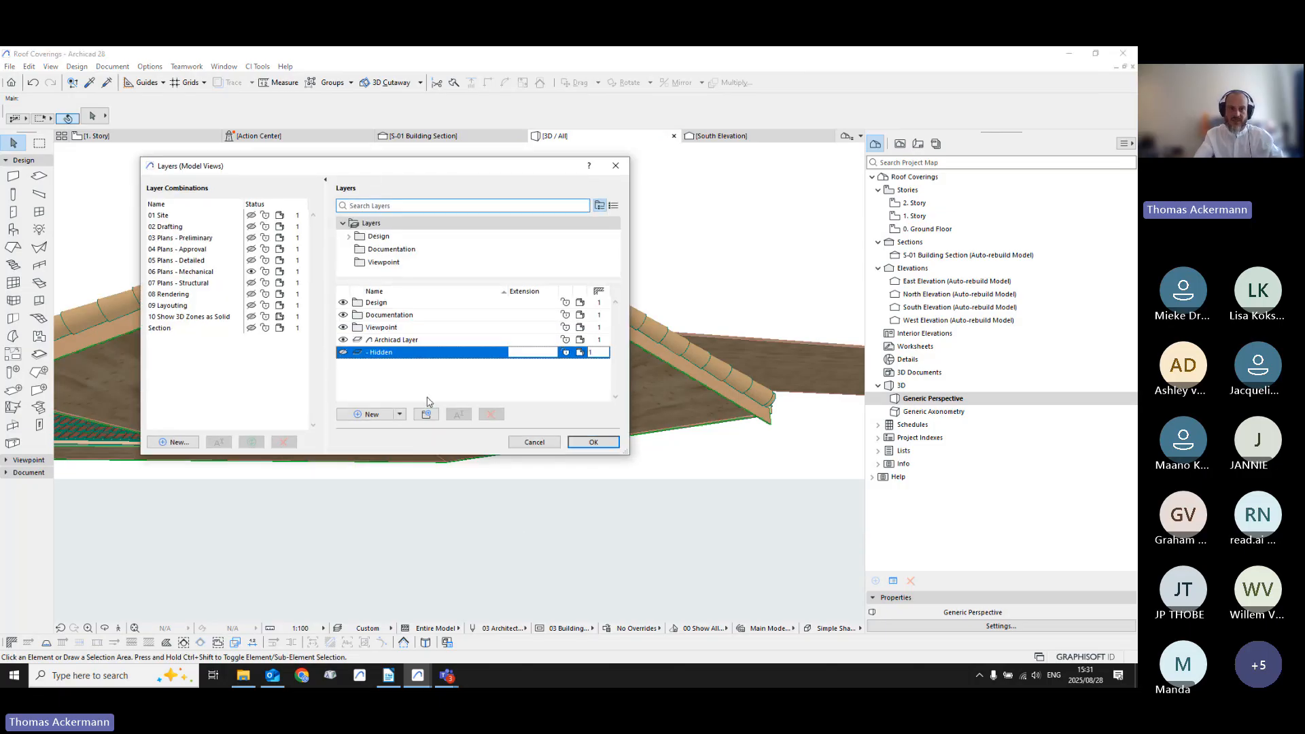
left_click(605, 441)
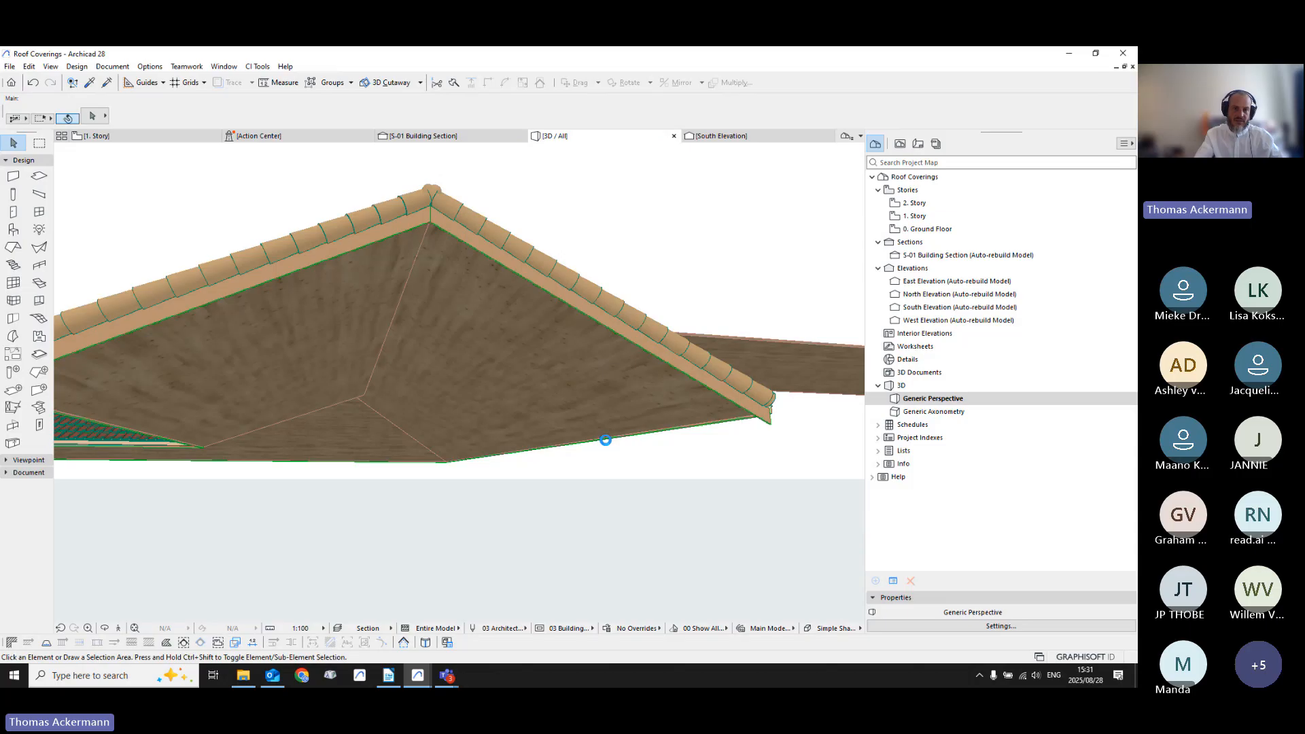
scroll(404, 338, "up", 5)
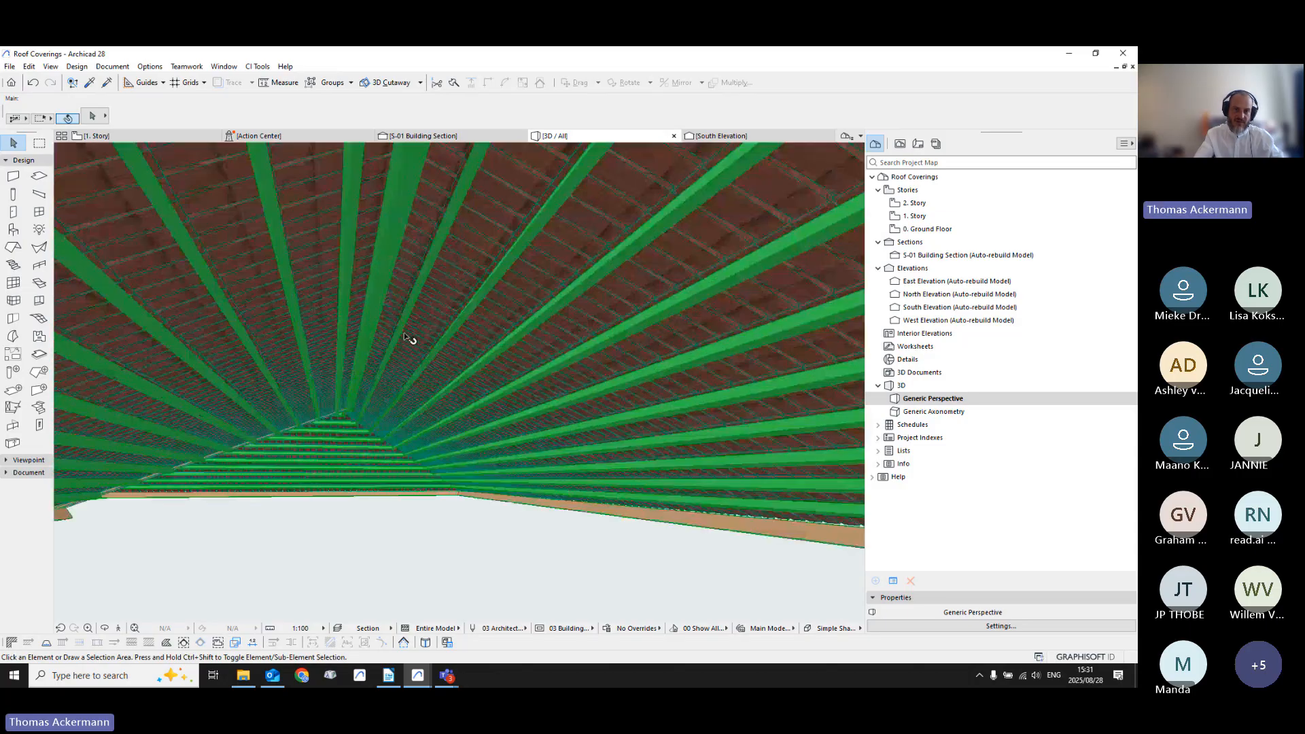
Step: Open the S-01 building section and examine the covering's build-up from the ridge down to the eaves
middle_click_drag(404, 333, 420, 417, "shift")
key("F6")
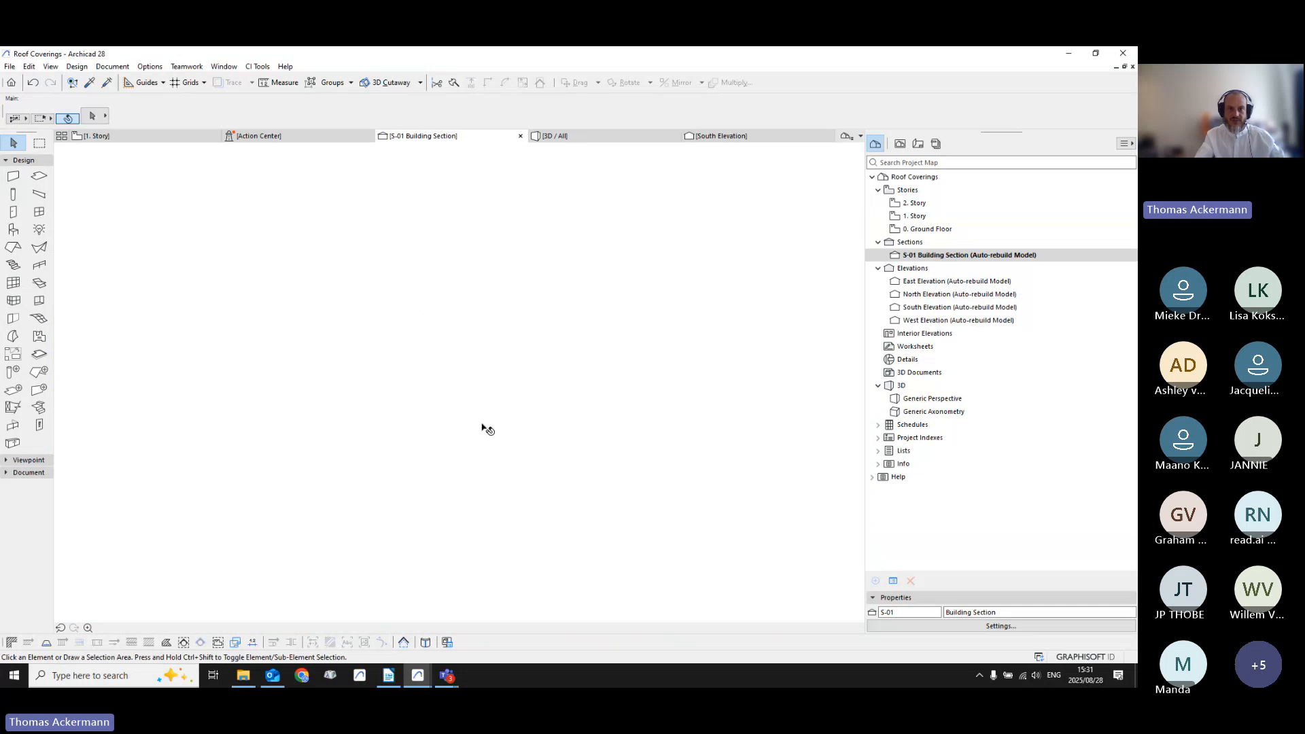
scroll(527, 536, "up", 5)
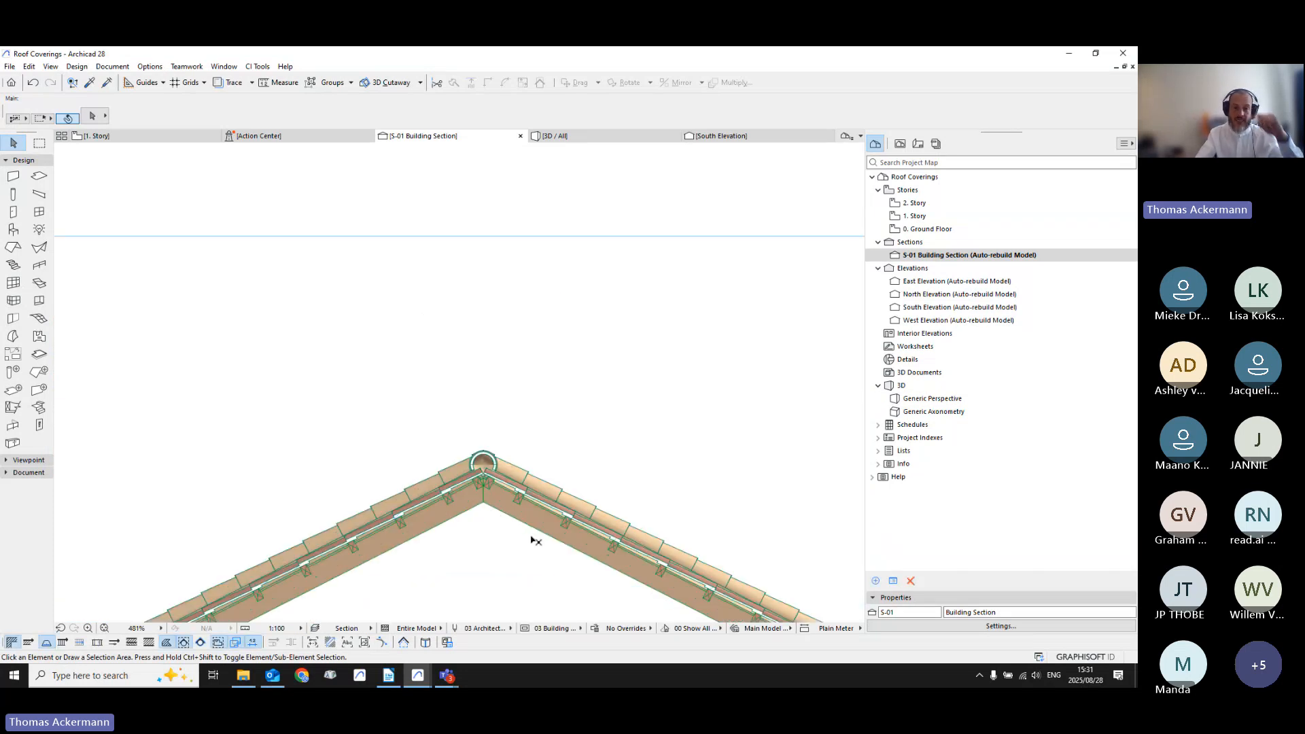
middle_click_drag(524, 518, 789, 227)
scroll(577, 380, "down", 1)
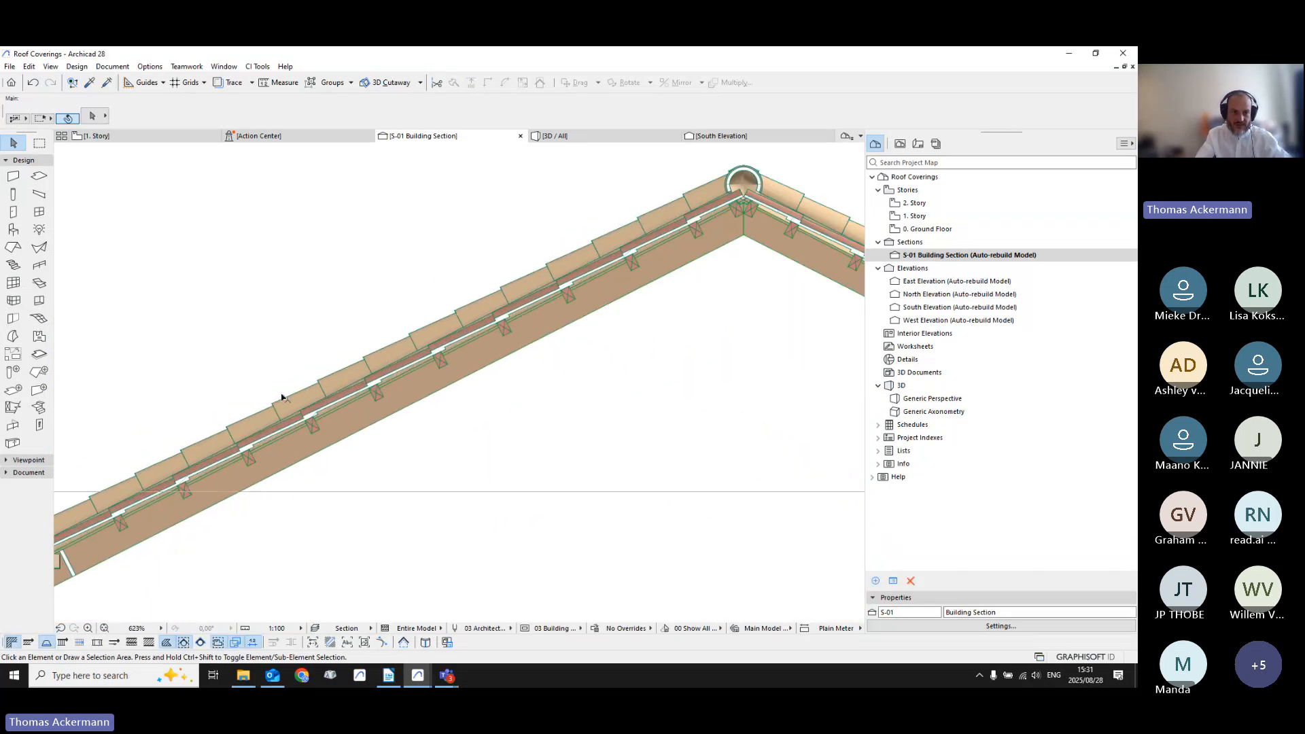
middle_click_drag(280, 395, 517, 270)
scroll(334, 419, "up", 3)
scroll(283, 437, "down", 4)
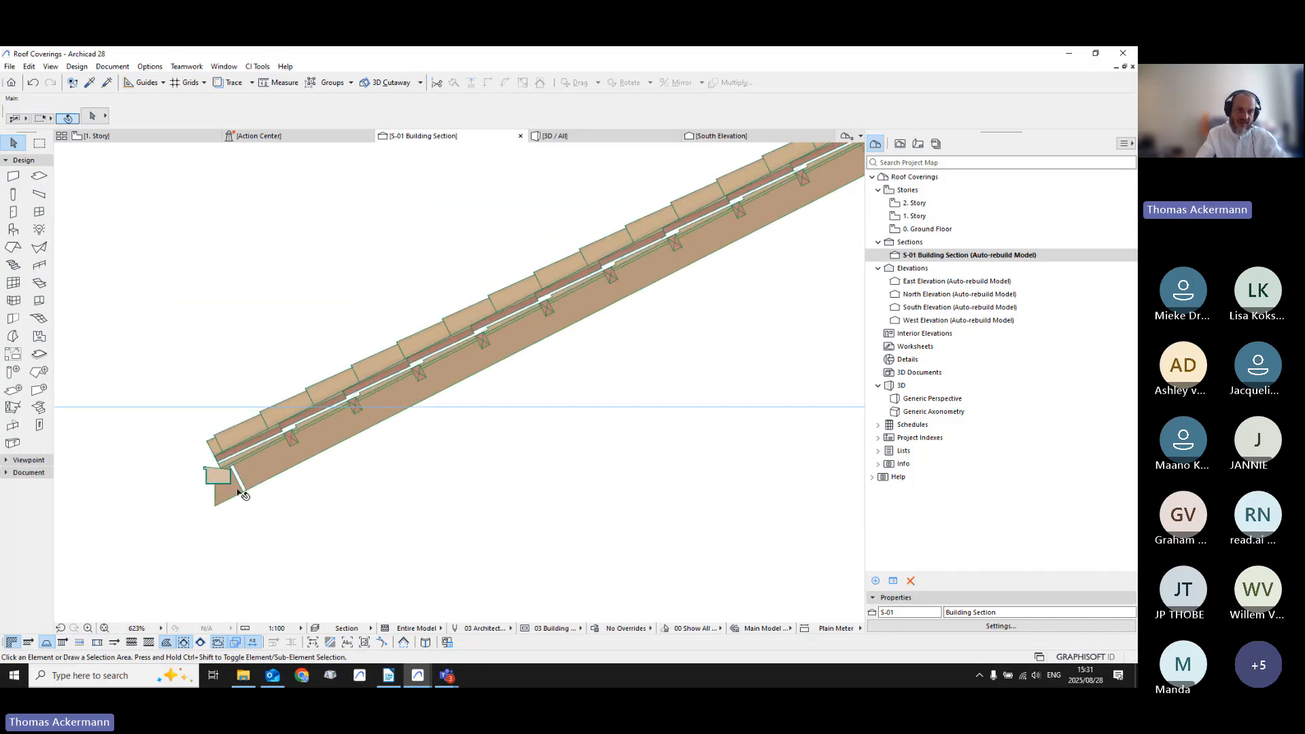
scroll(246, 480, "down", 2)
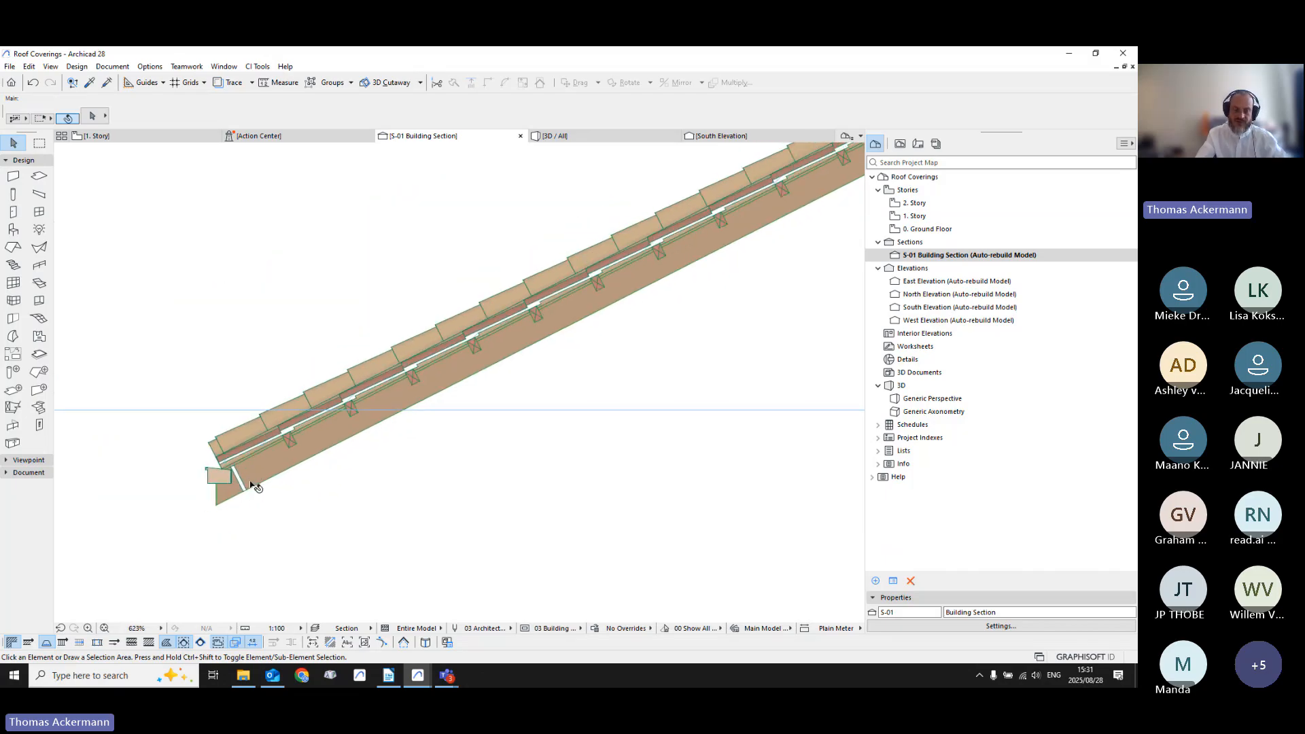
scroll(412, 467, "down", 1)
scroll(361, 433, "down", 1)
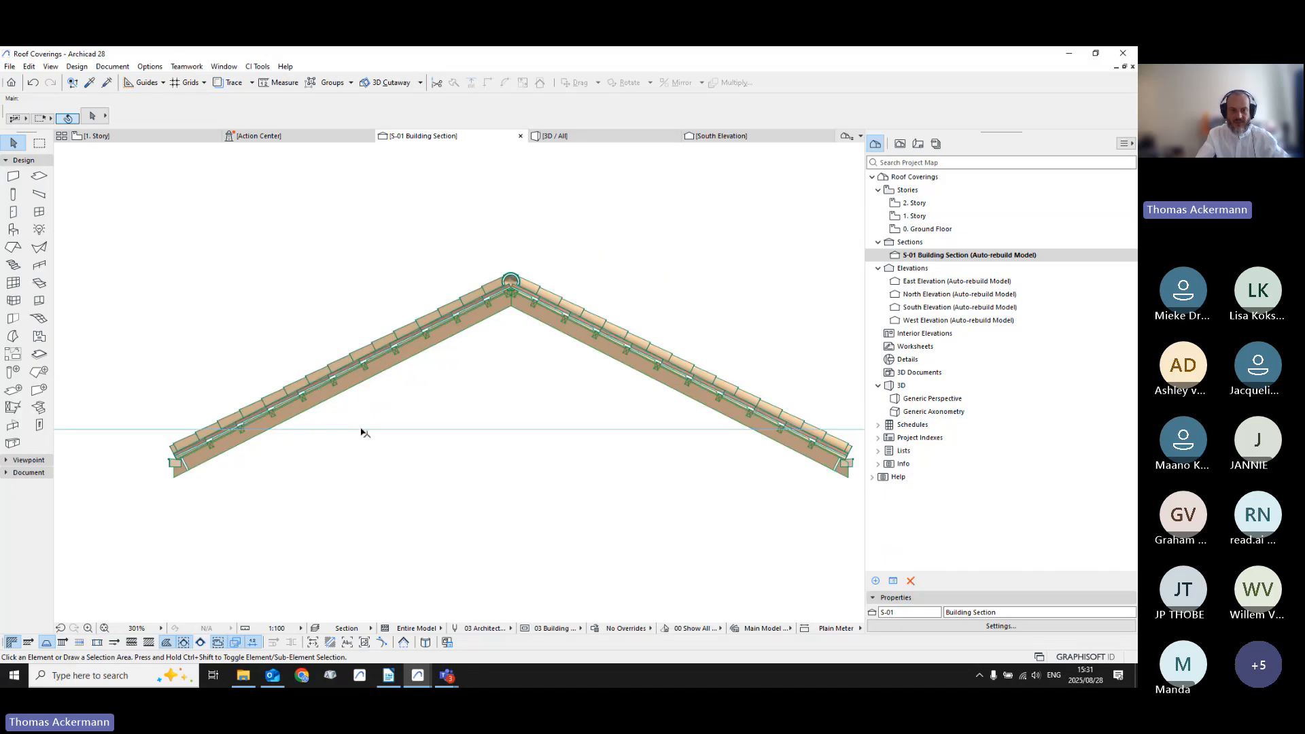
Step: Turn on the "- Hidden" layer in the section and inspect the underlying roof near the ridge
key("ctrl+l")
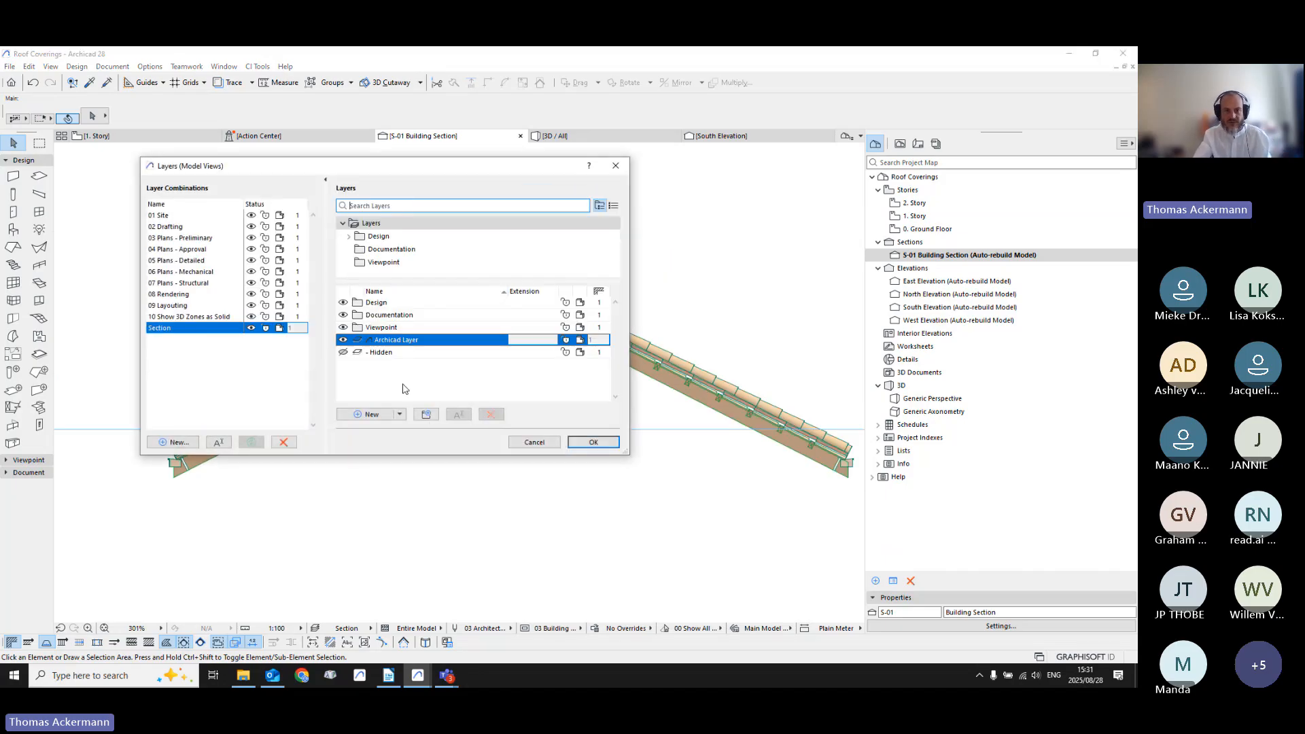
left_click(344, 353)
left_click(593, 442)
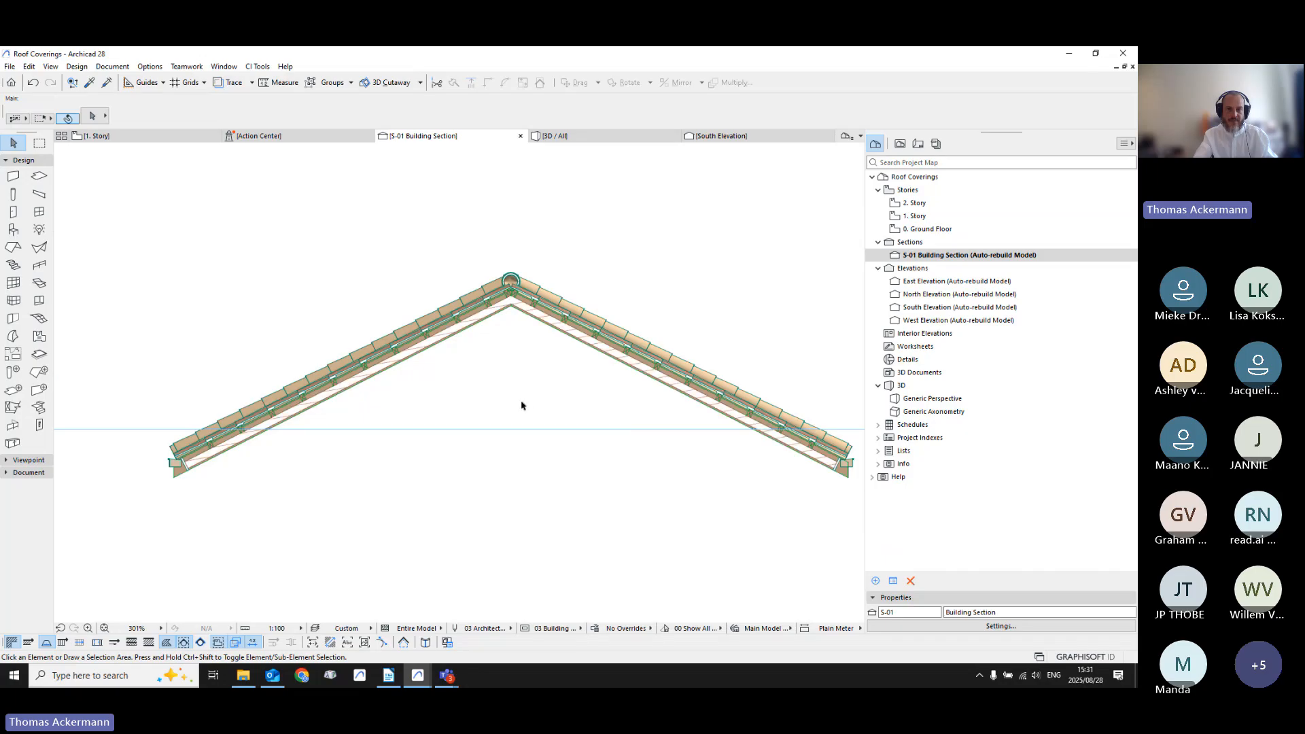
scroll(507, 308, "up", 4)
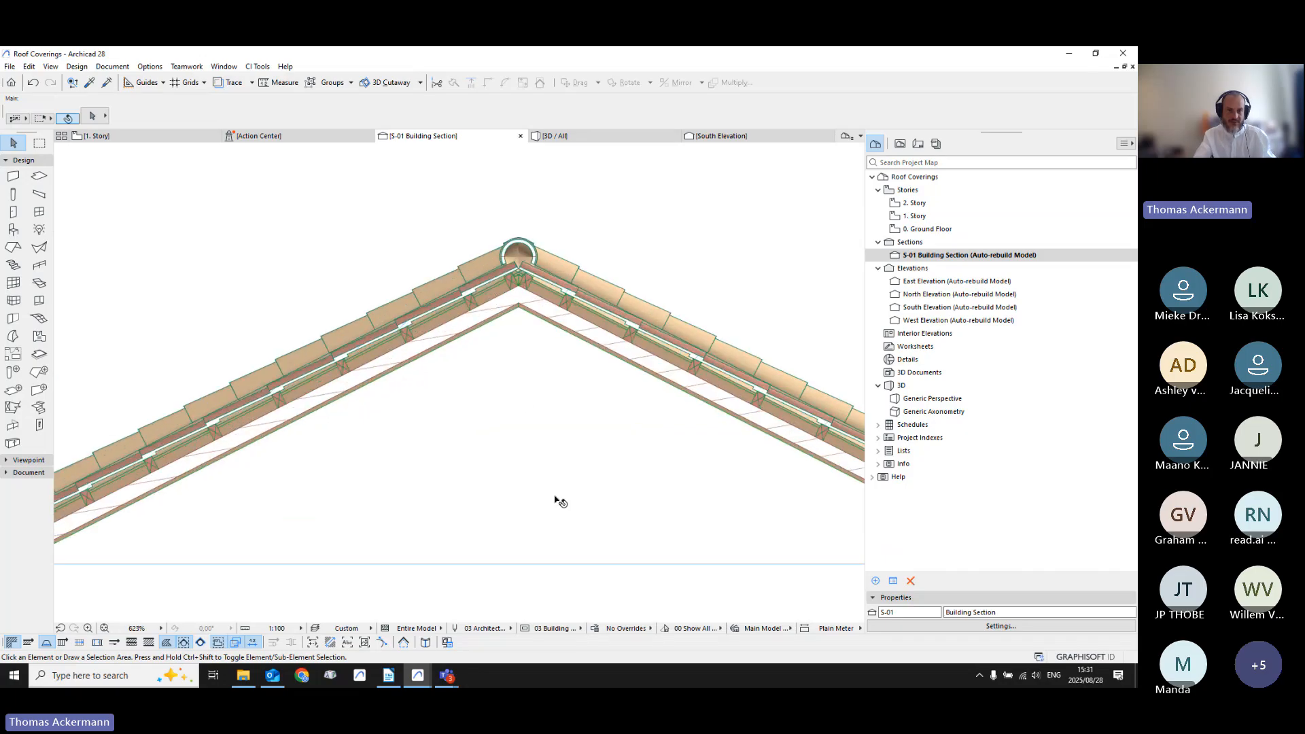
scroll(408, 475, "down", 4)
Step: Set the L-shaped roof's edge angle to vertical in its selection settings
left_click(288, 457)
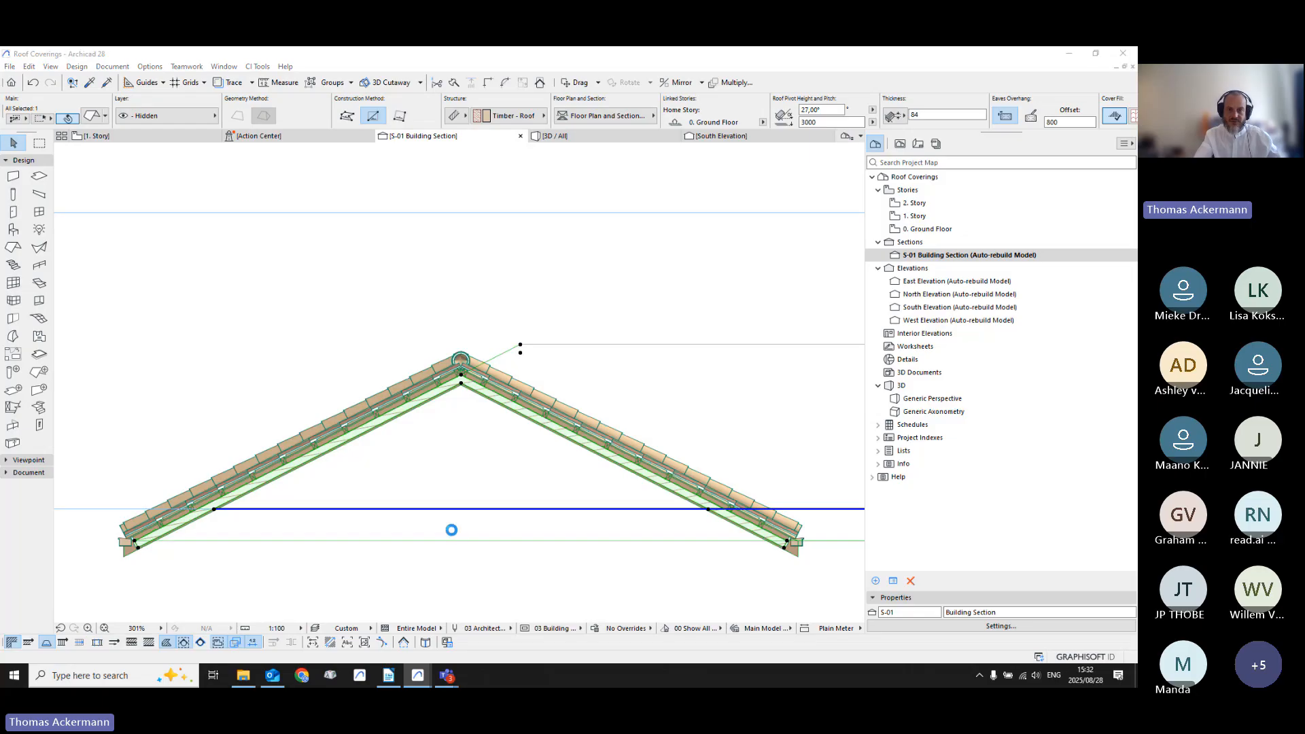
key("ctrl+t")
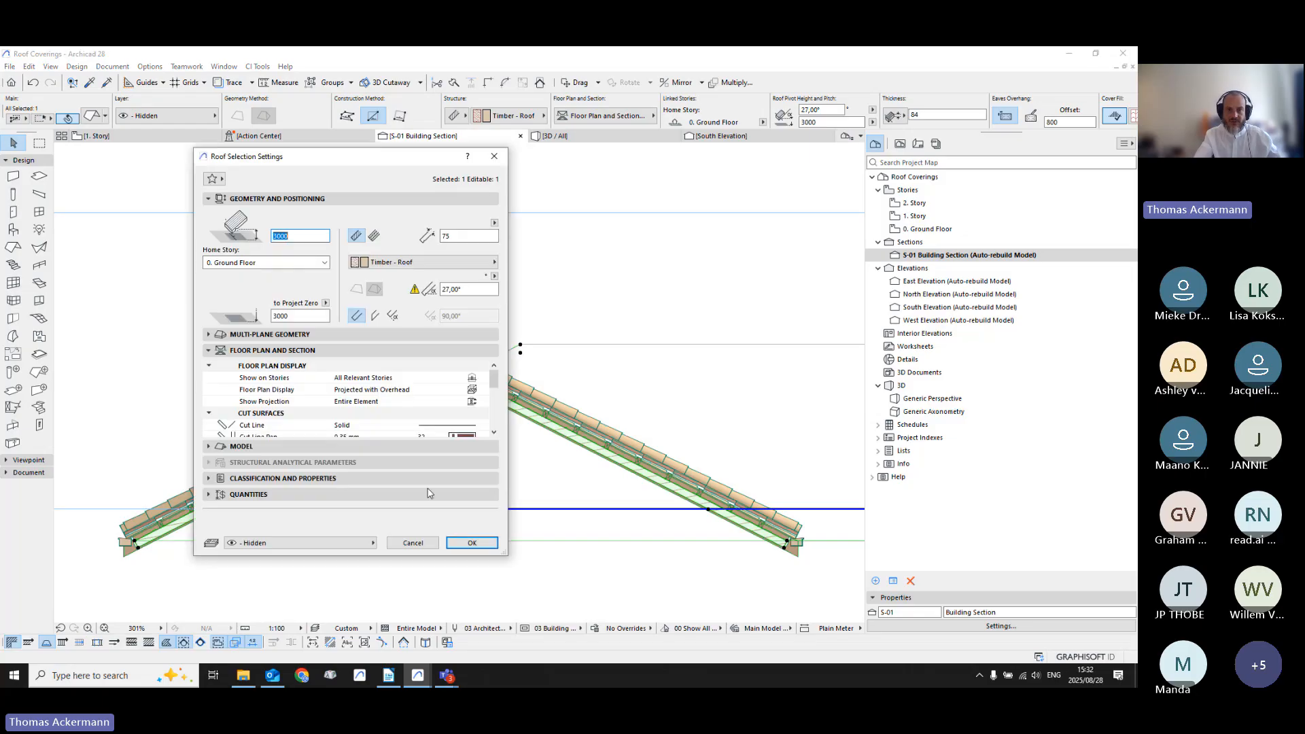
left_click(375, 315)
left_click(472, 543)
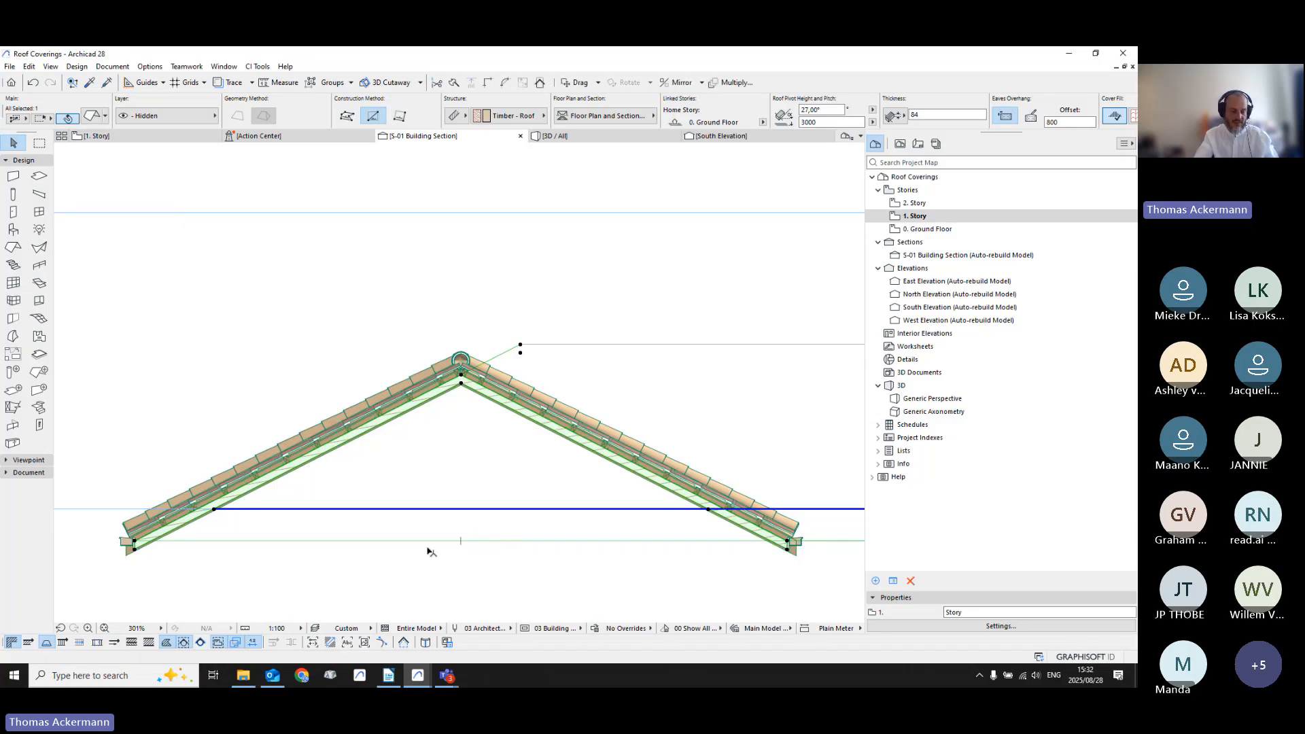
Step: Turn off the "- Hidden" layer again so the section shows only the covering
key("ctrl+l")
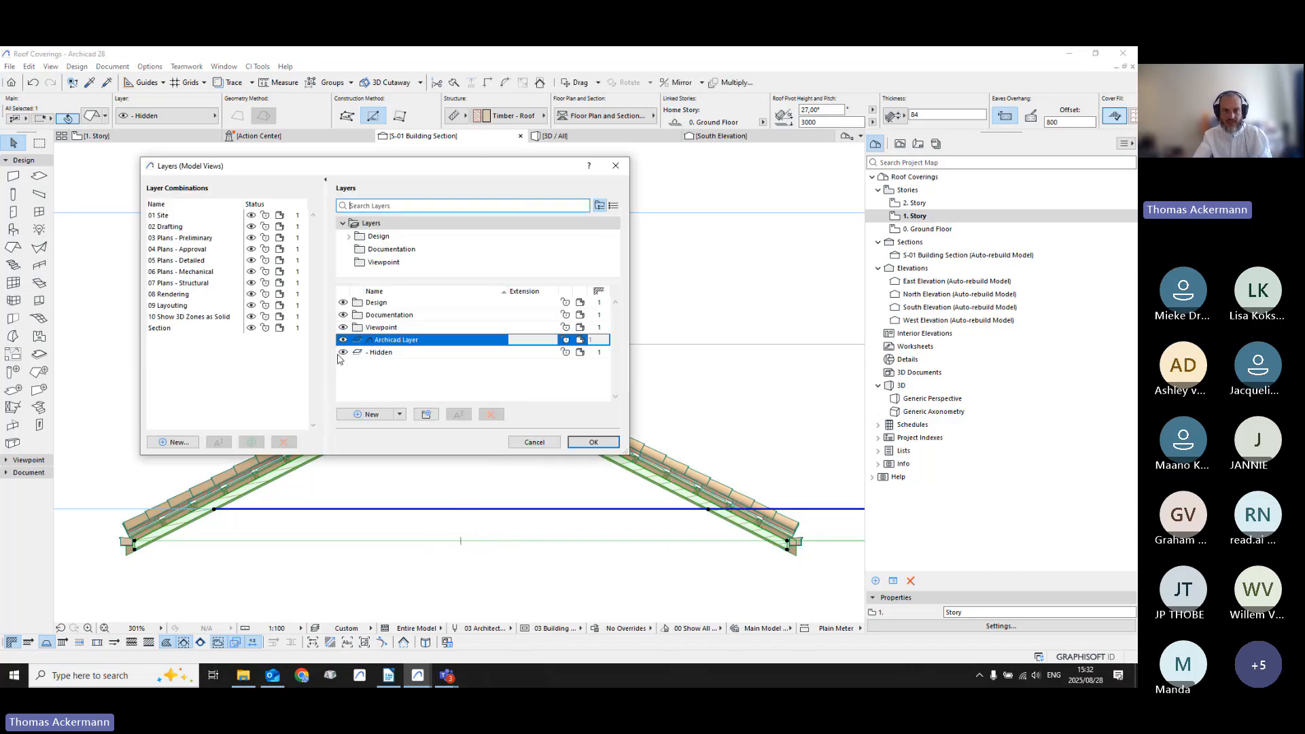
left_click(343, 354)
left_click(593, 441)
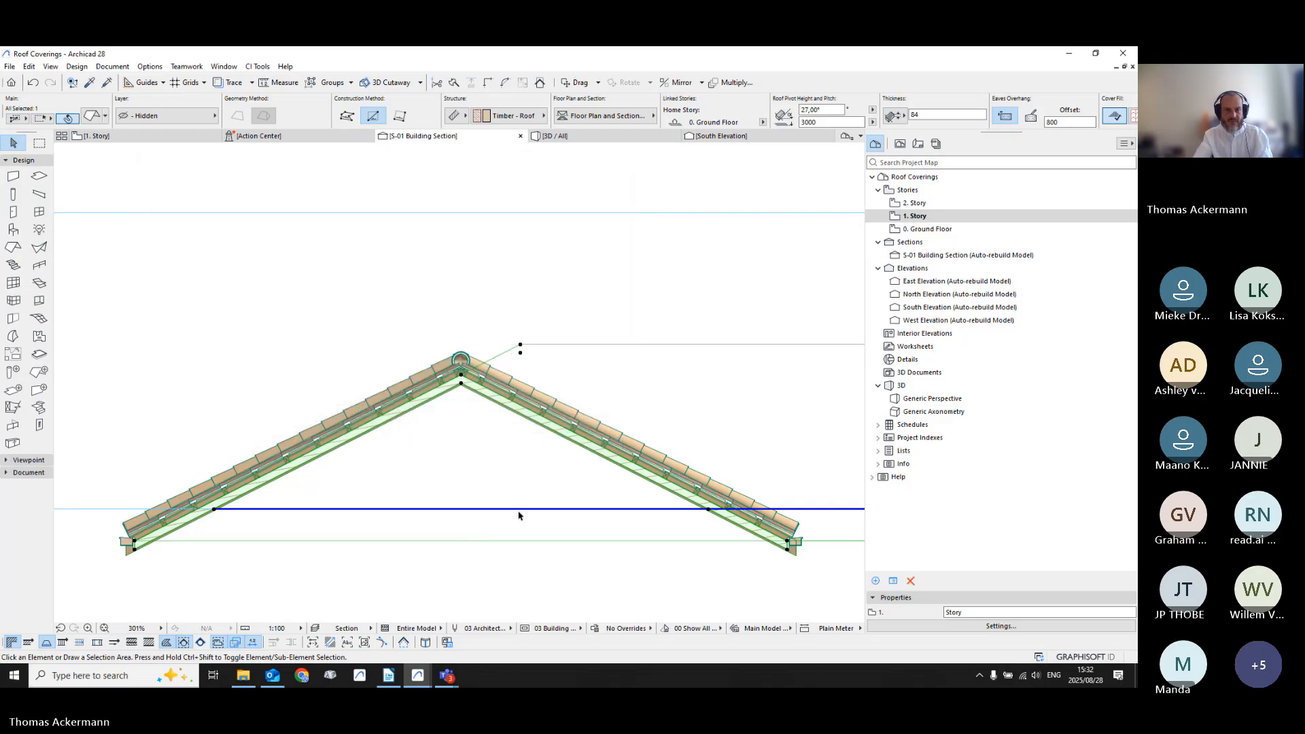
left_click(344, 507)
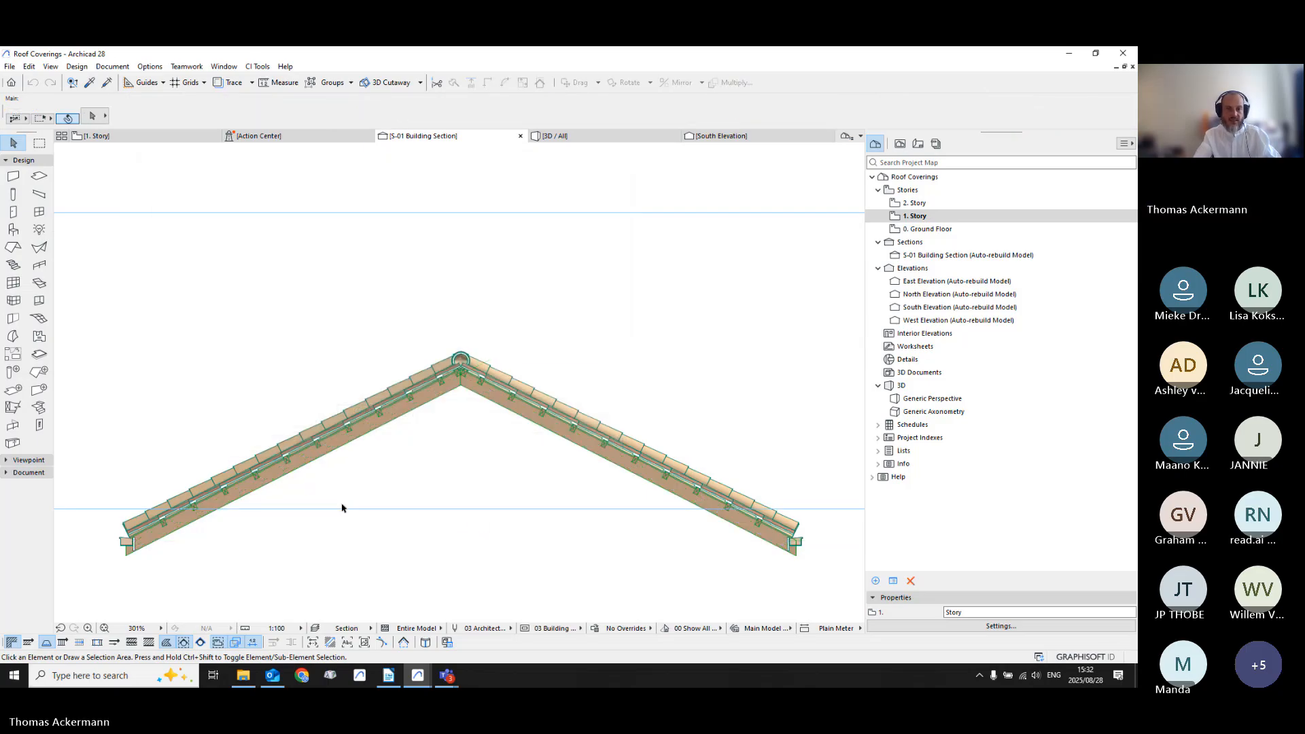
Step: In the 1. Story plan, place a downpipe on the L-wing's right-hand roof covering, a short distance up from the gable end
key("F2")
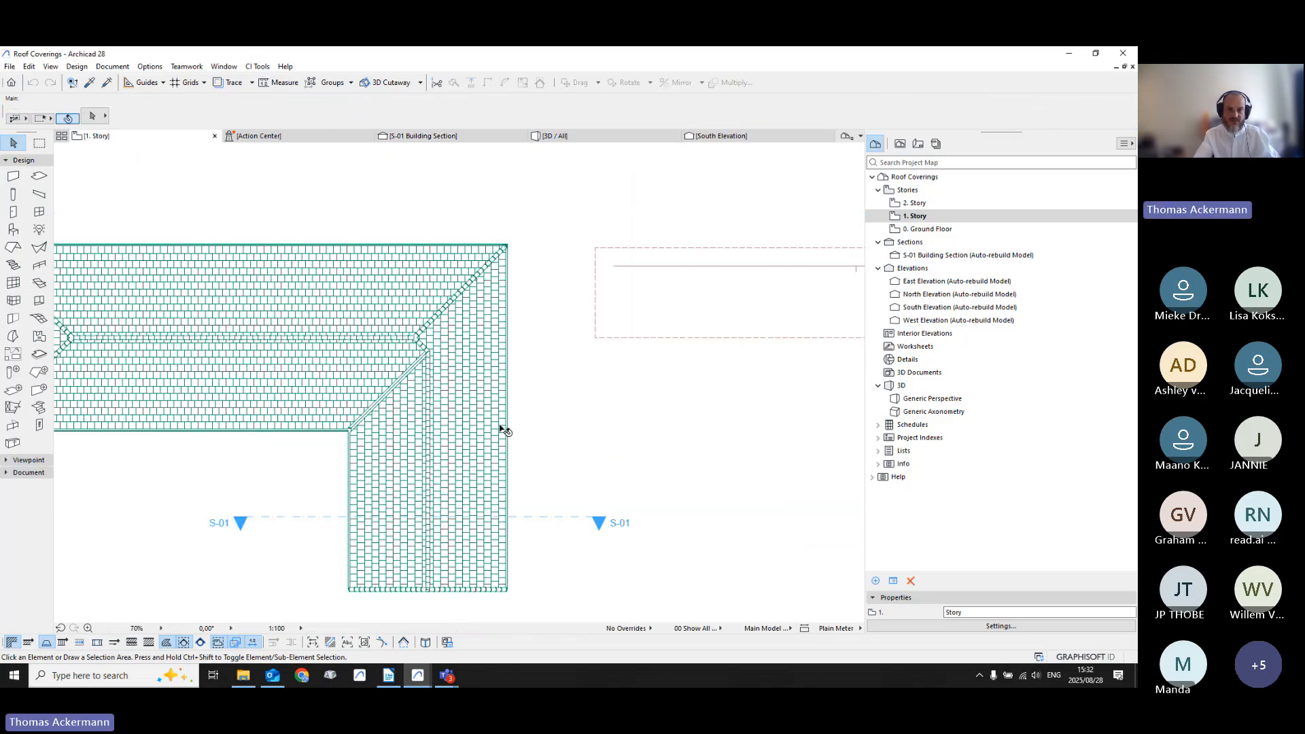
scroll(502, 539, "up", 6)
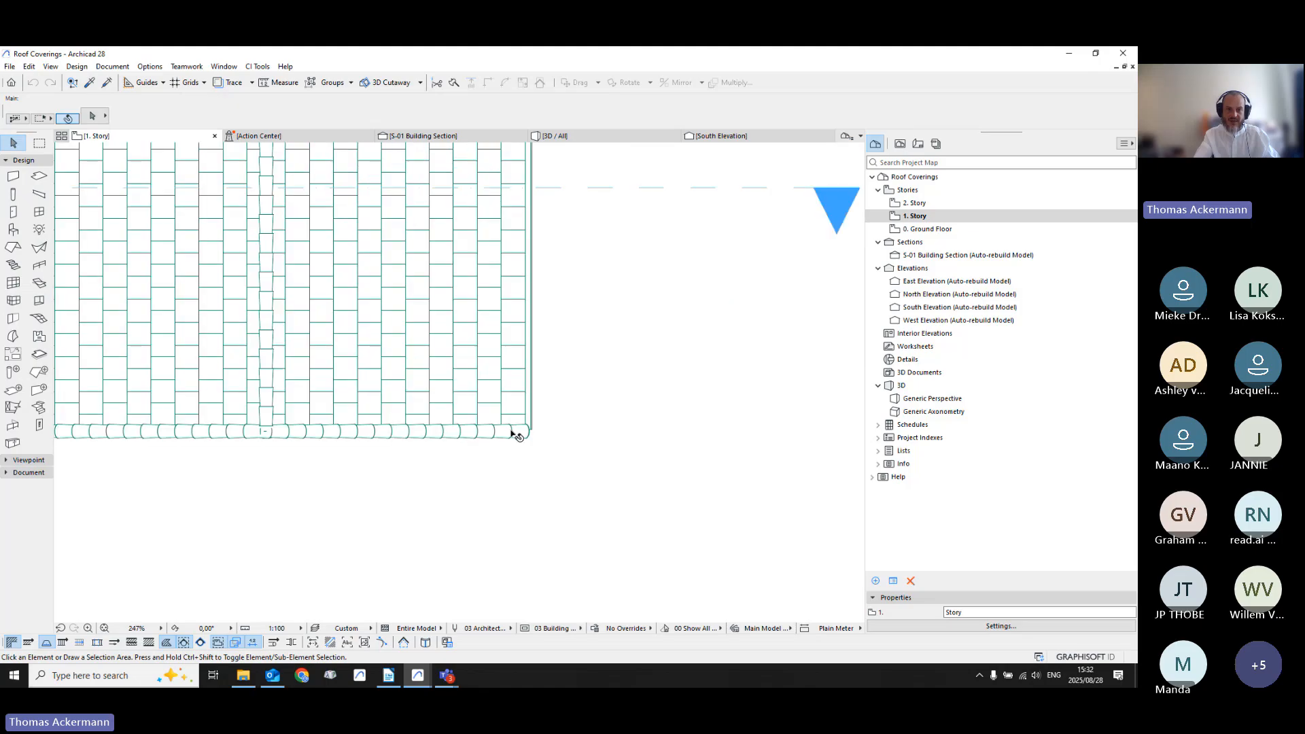
left_click(521, 408)
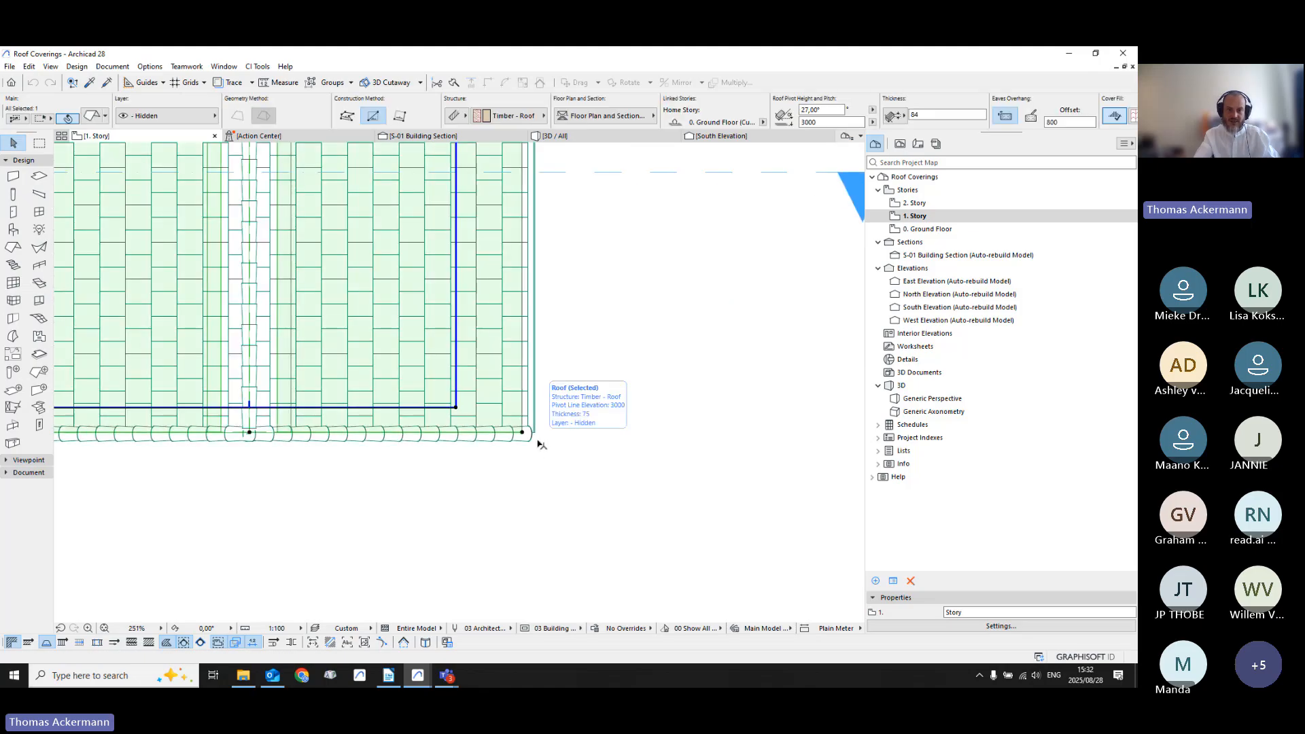
scroll(540, 444, "up", 3)
left_click(533, 430)
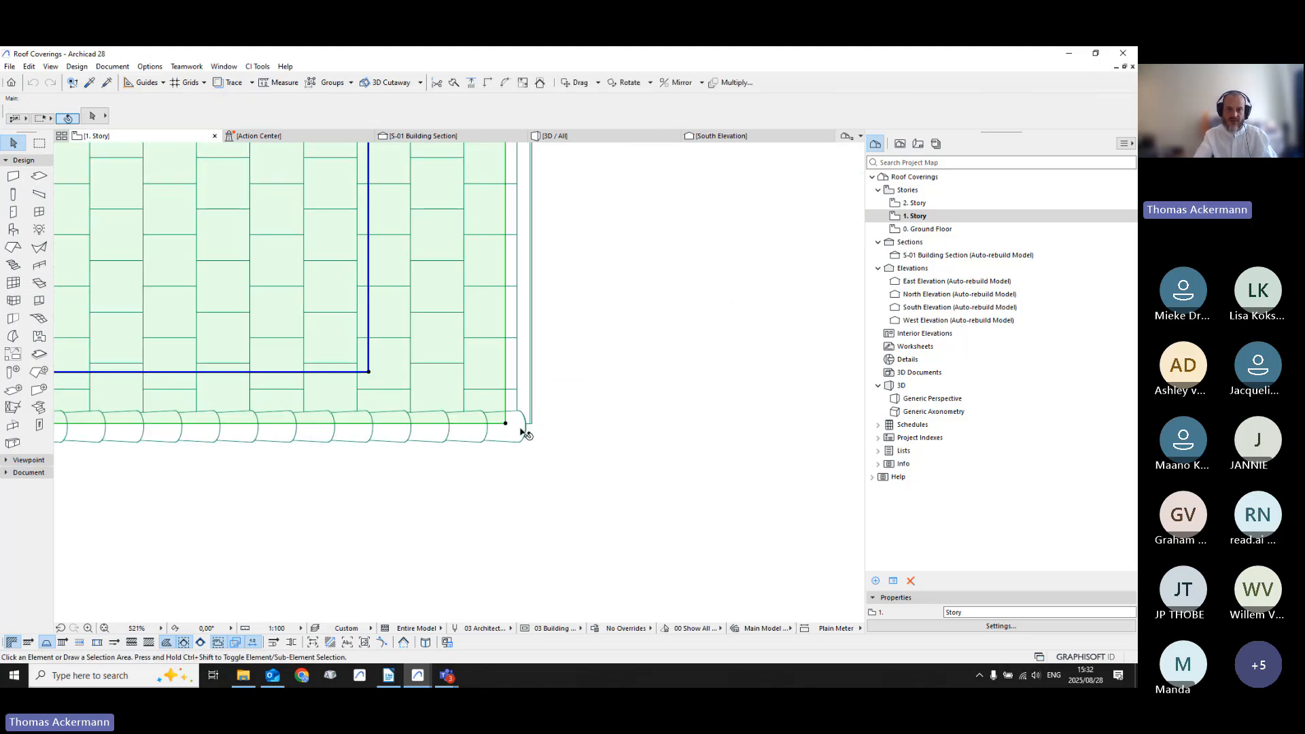
left_click(539, 437)
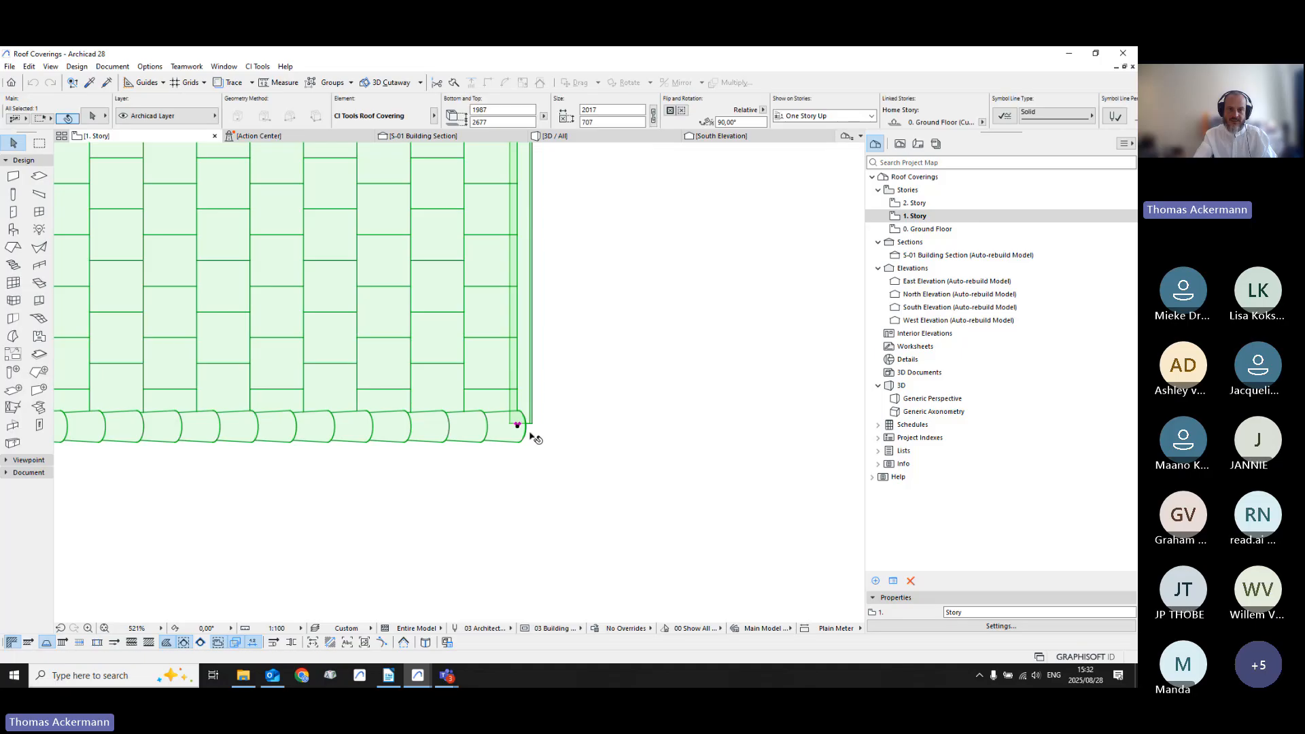
scroll(533, 437, "up", 3)
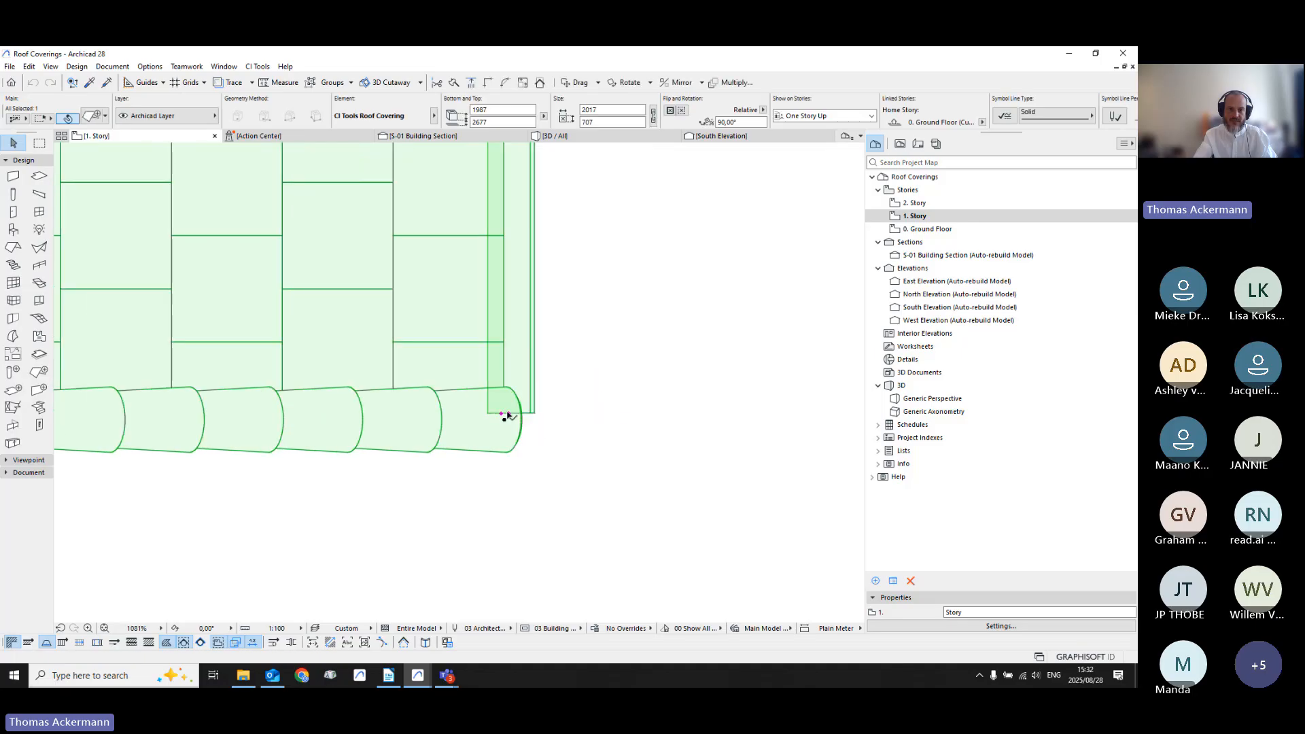
left_click(505, 413)
scroll(501, 278, "down", 1)
middle_click_drag(491, 324, 455, 531)
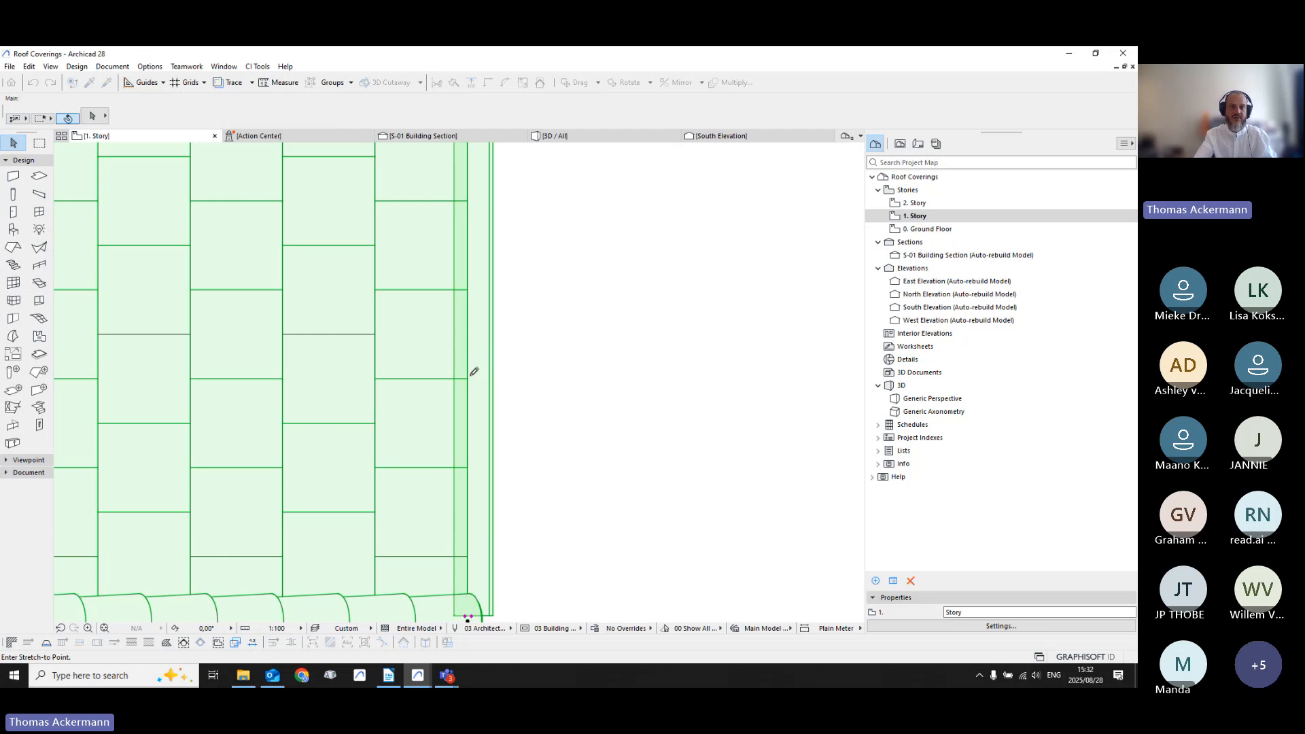
left_click(409, 407)
scroll(420, 454, "down", 3)
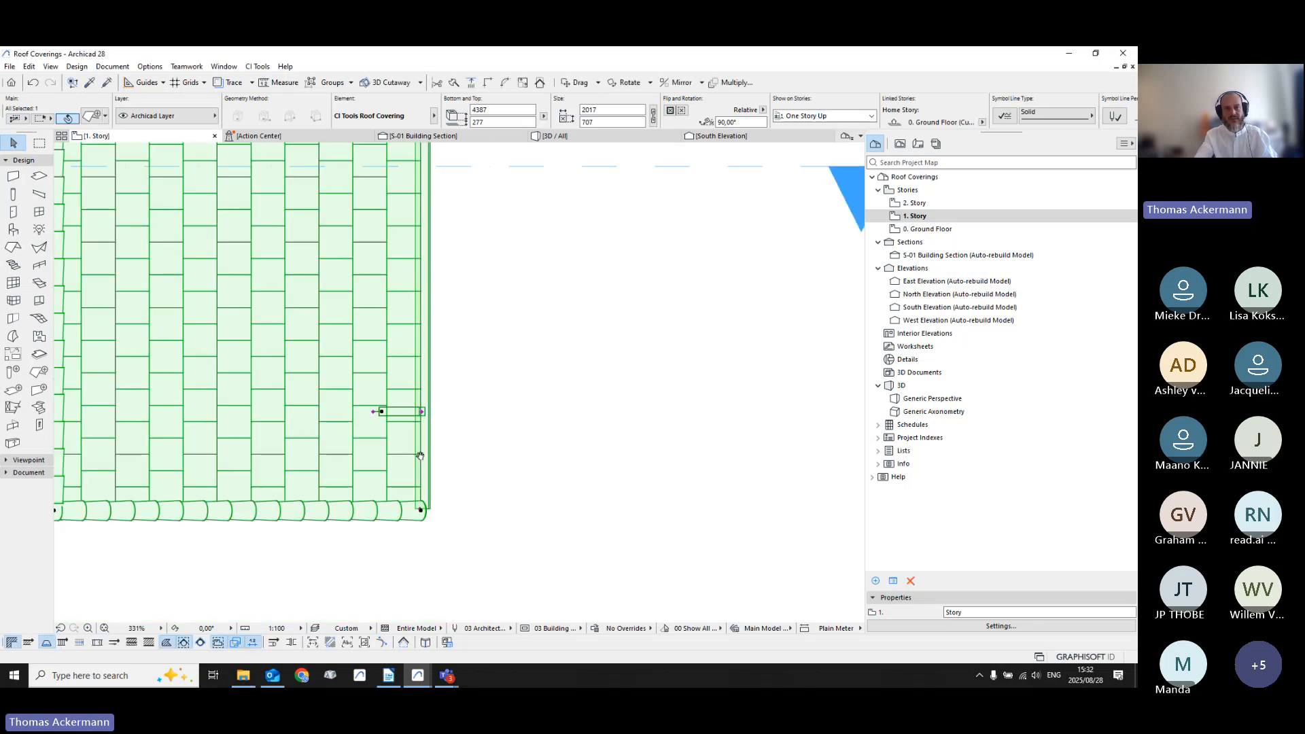
scroll(420, 455, "down", 1)
Step: Place a downpipe on the L-wing's opposite roof covering, aligned with the first downpipe
middle_click_drag(165, 515, 669, 511)
key("Escape")
left_click(306, 512)
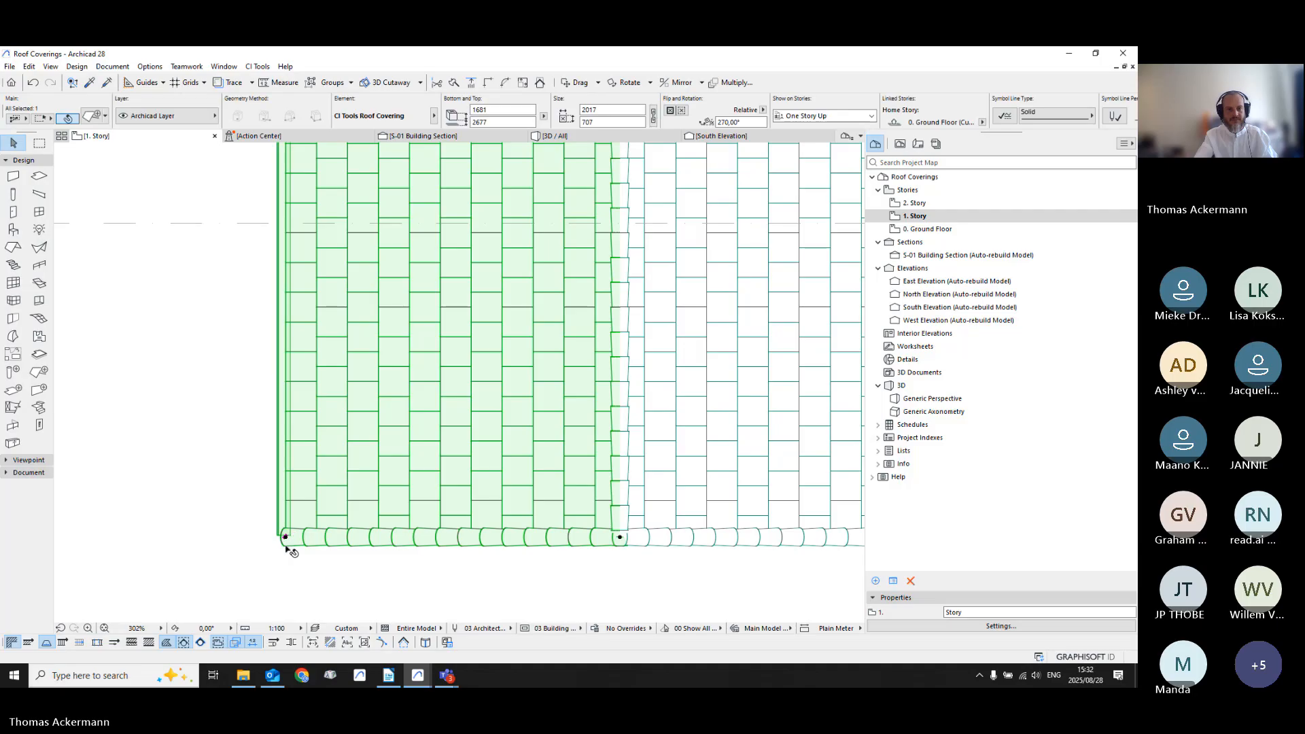
scroll(285, 535, "up", 5)
left_click(285, 522)
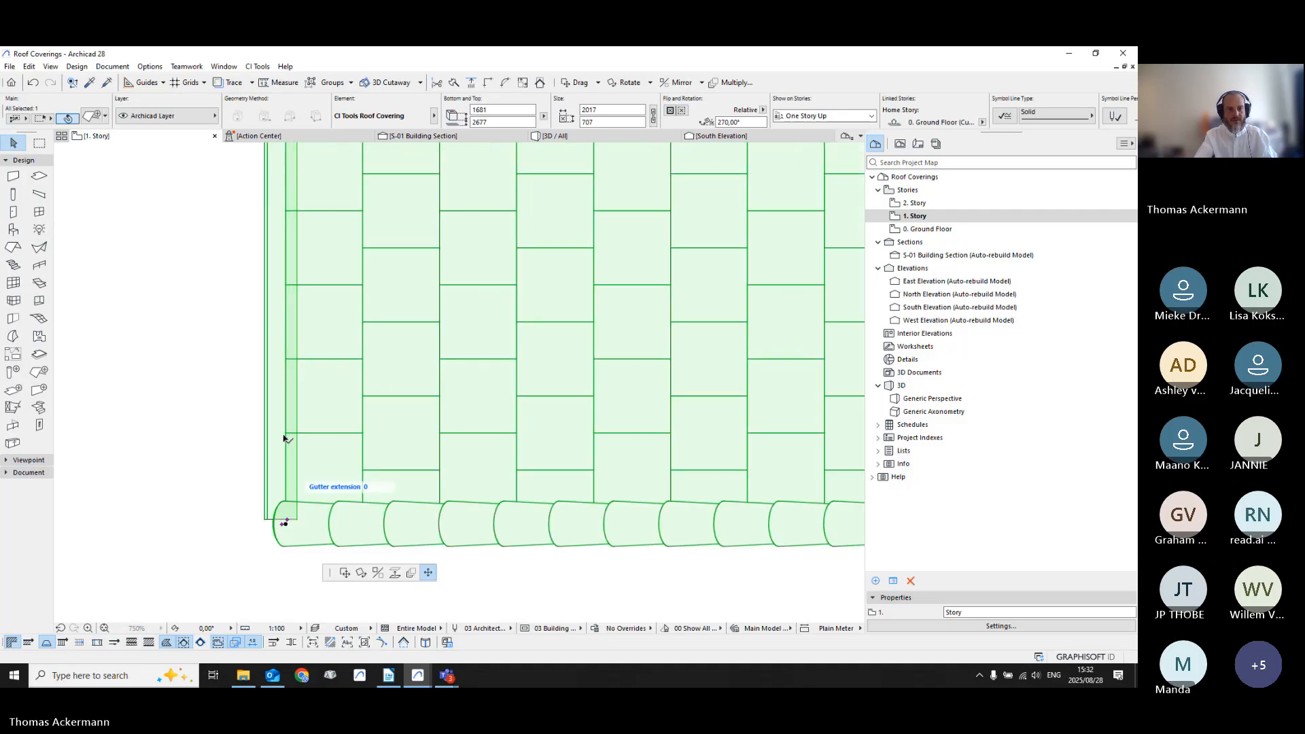
left_click(284, 519)
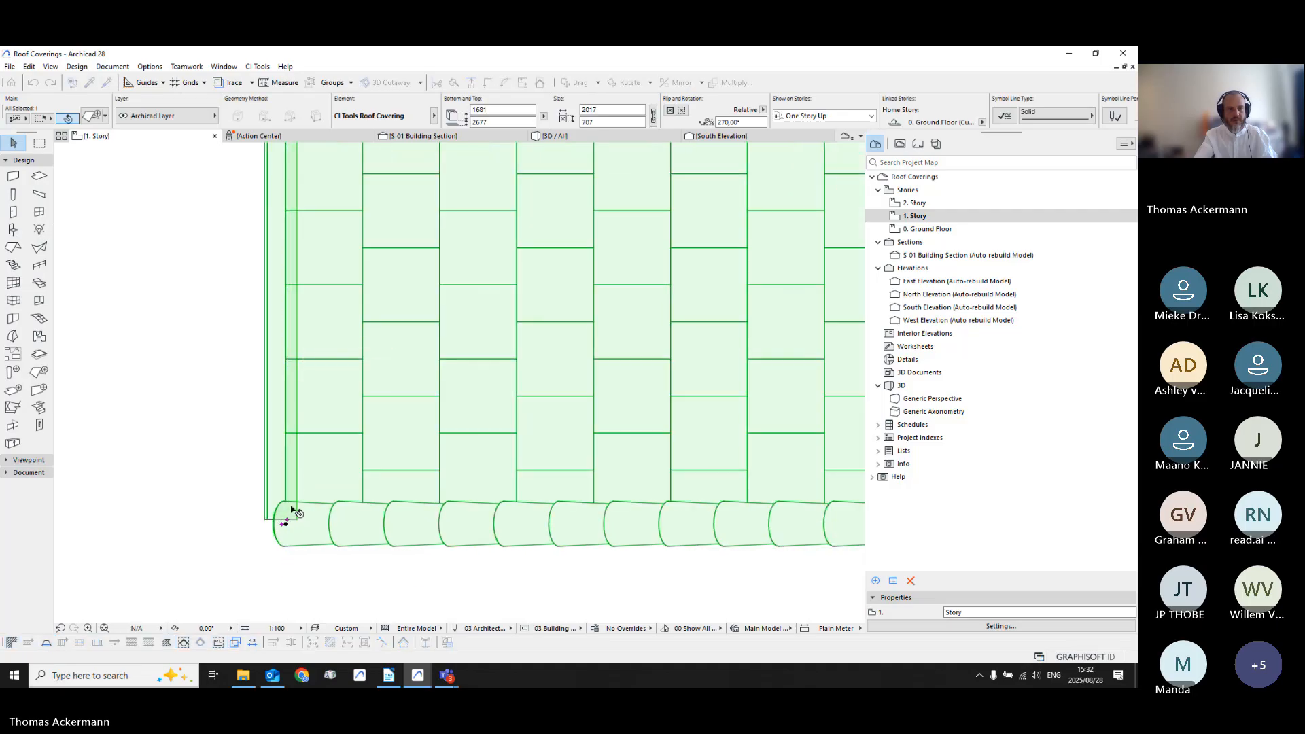
scroll(284, 514, "up", 5)
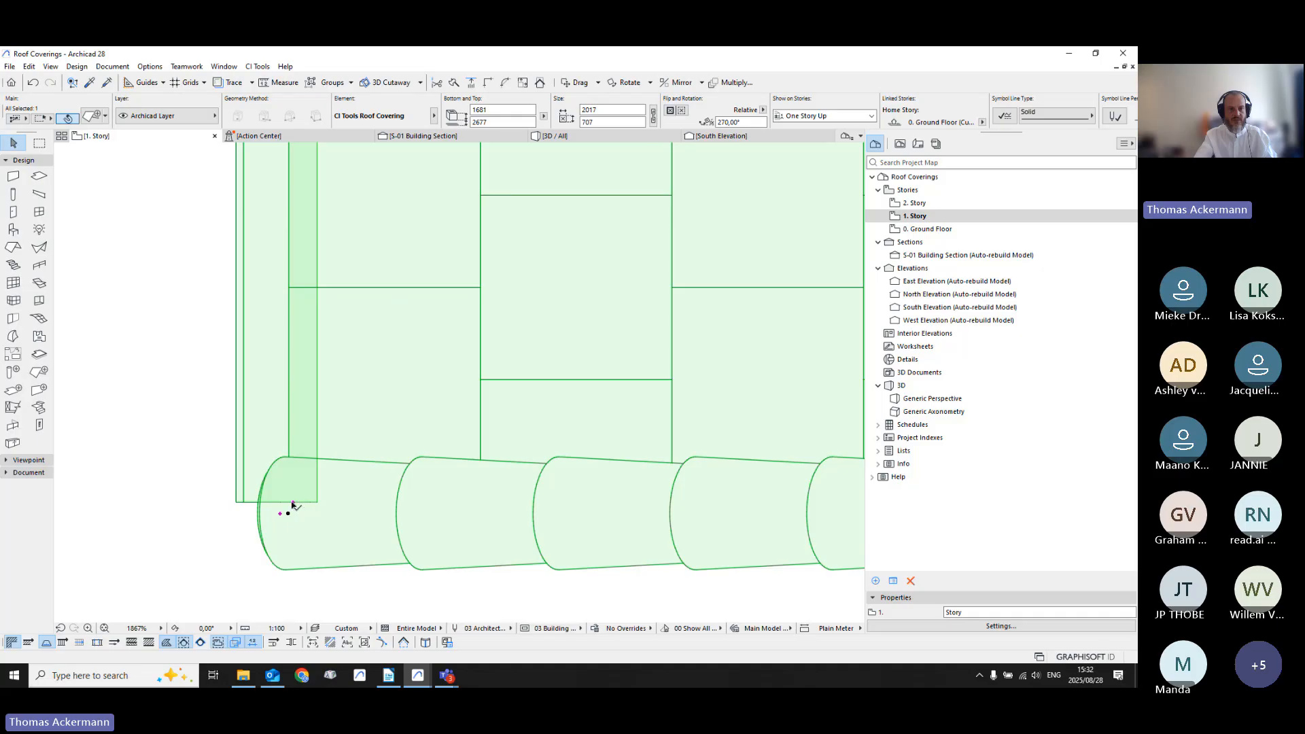
left_click(293, 507)
scroll(292, 371, "down", 2)
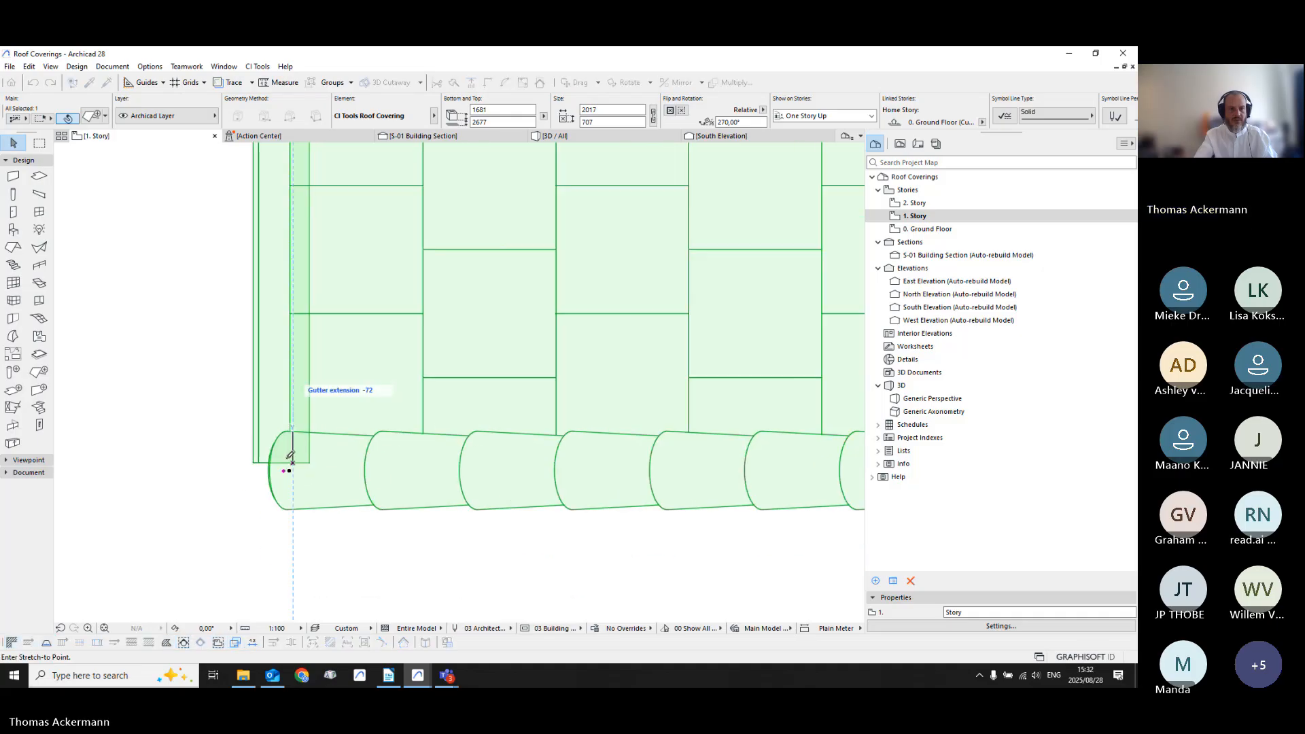
left_click(285, 466)
left_click(284, 469)
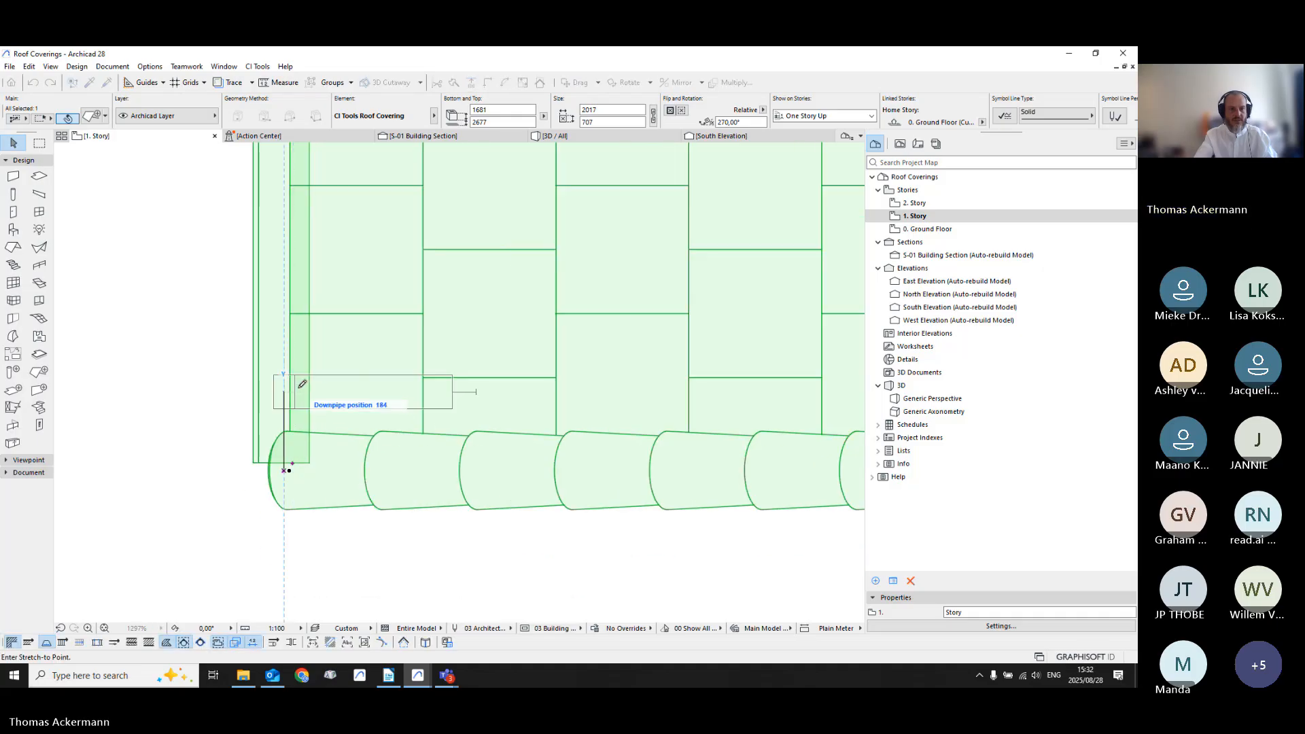
scroll(285, 466, "down", 5)
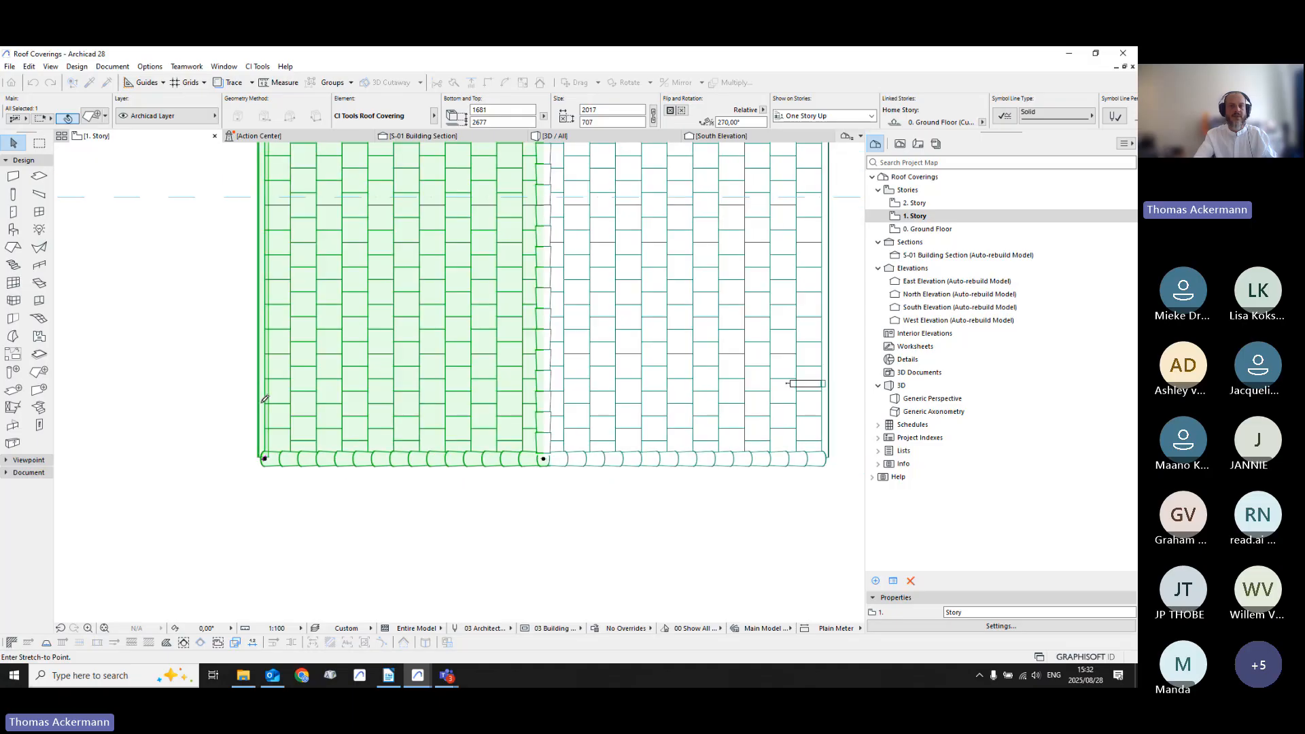
left_click(824, 383)
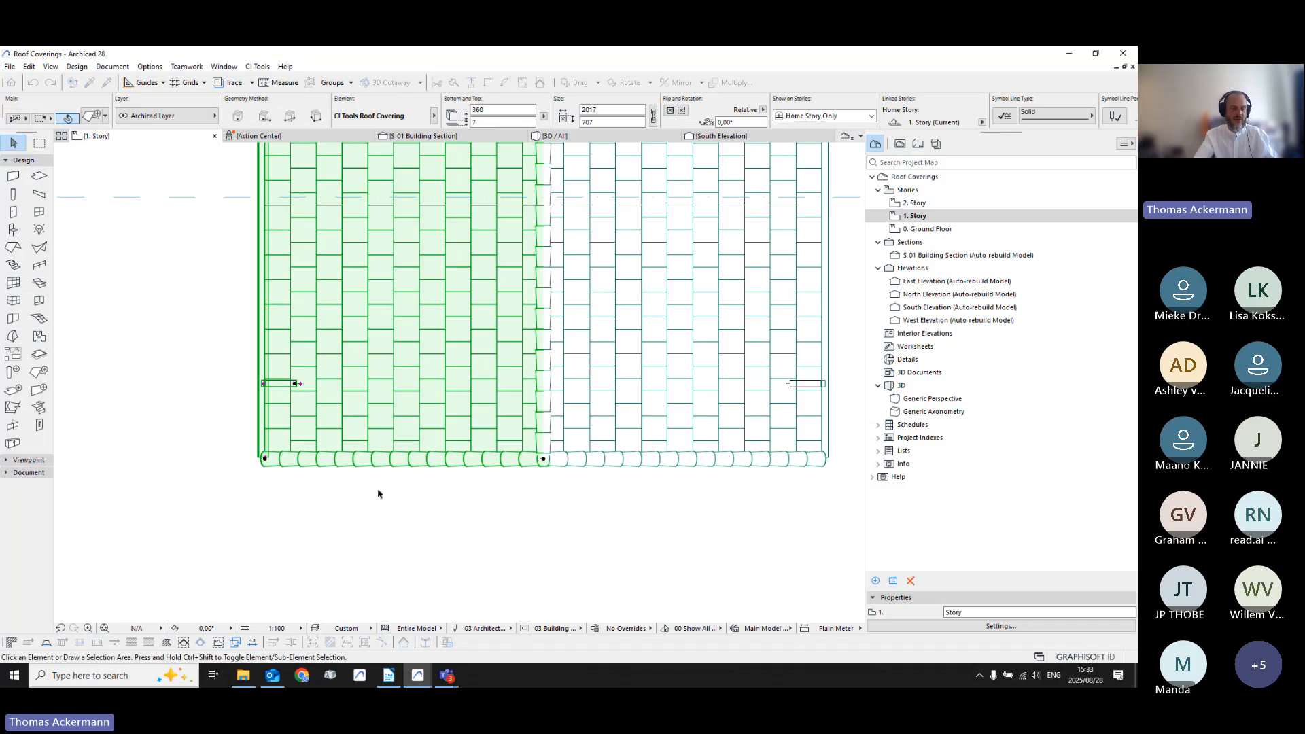
left_click(378, 494)
Step: View the new downpipe in 3D from below the eaves and select the roof covering it belongs to
key("F3")
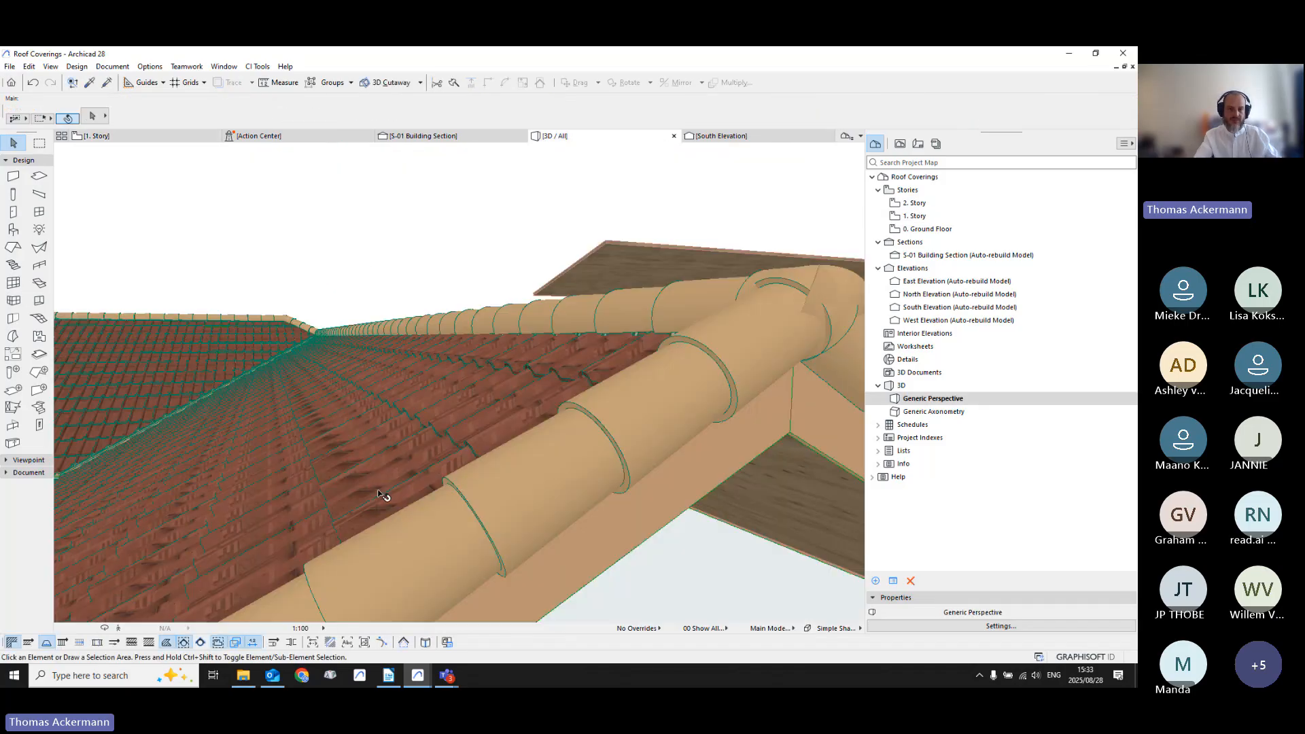
scroll(416, 363, "down", 5)
middle_click_drag(416, 363, 491, 405, "shift")
scroll(408, 502, "up", 5)
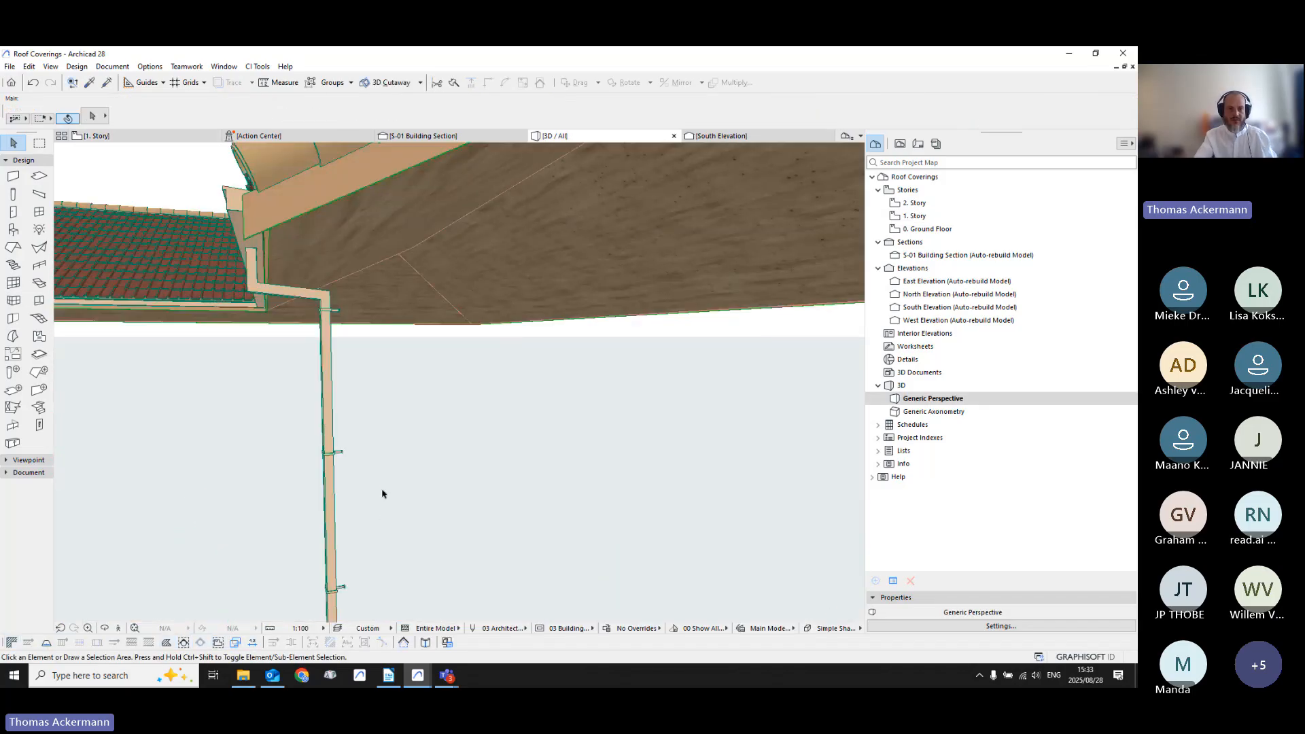
middle_click_drag(382, 492, 417, 464, "shift")
left_click(484, 582)
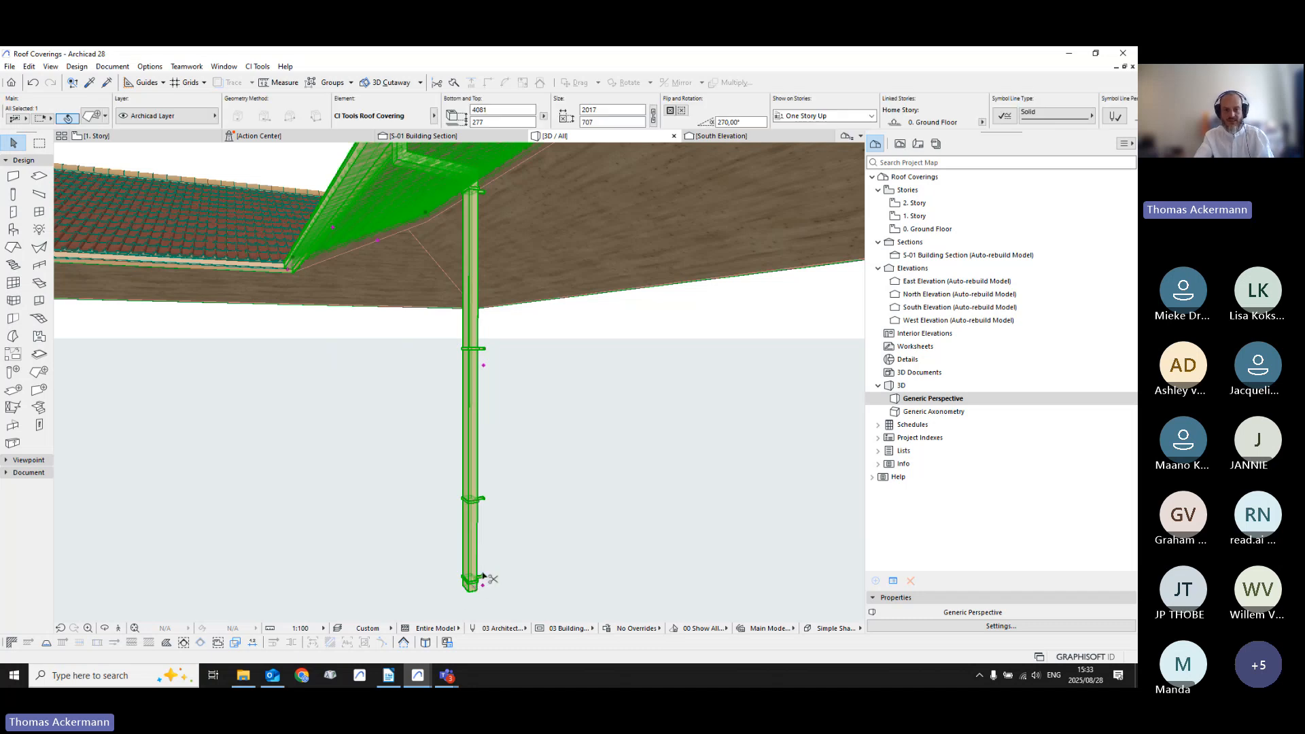
key("Escape")
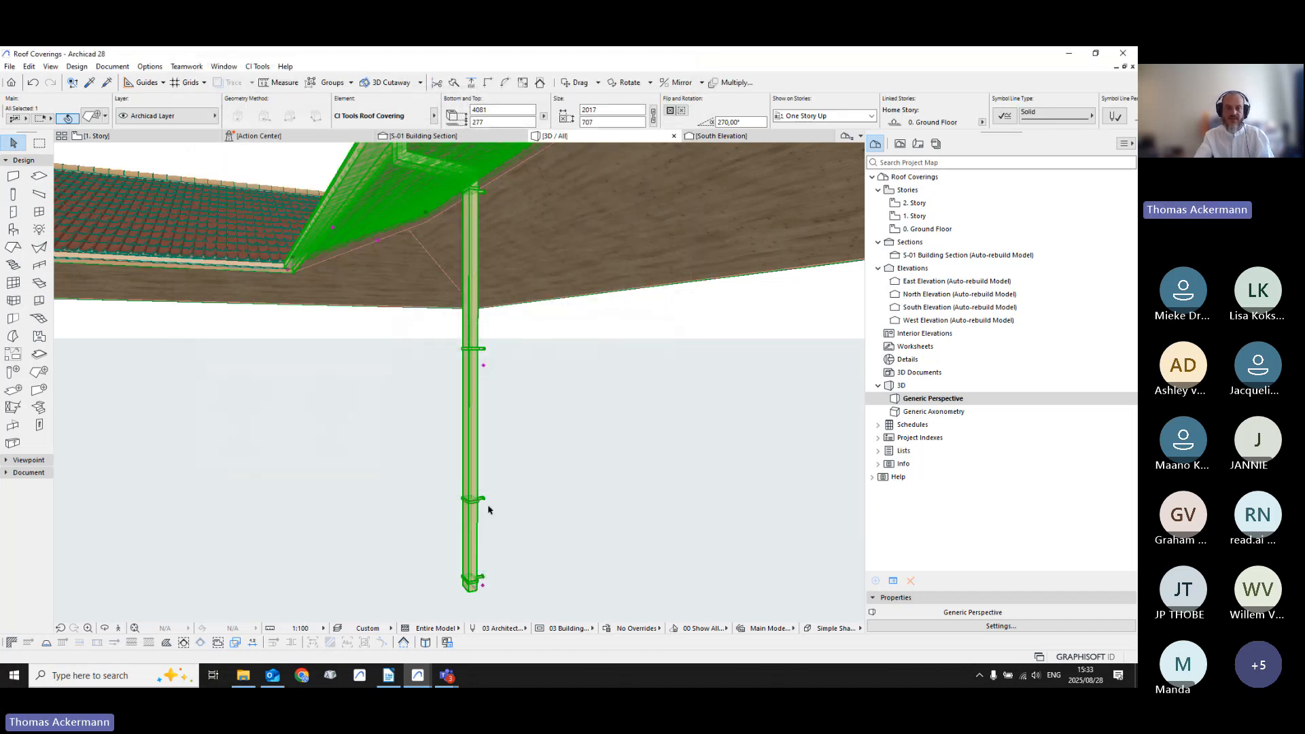
Step: Examine both downpipes and the gable-end roof covering in 3D, up close and from several angles around the L-wing
key("Escape")
scroll(486, 483, "down", 3)
middle_click_drag(487, 480, 487, 470)
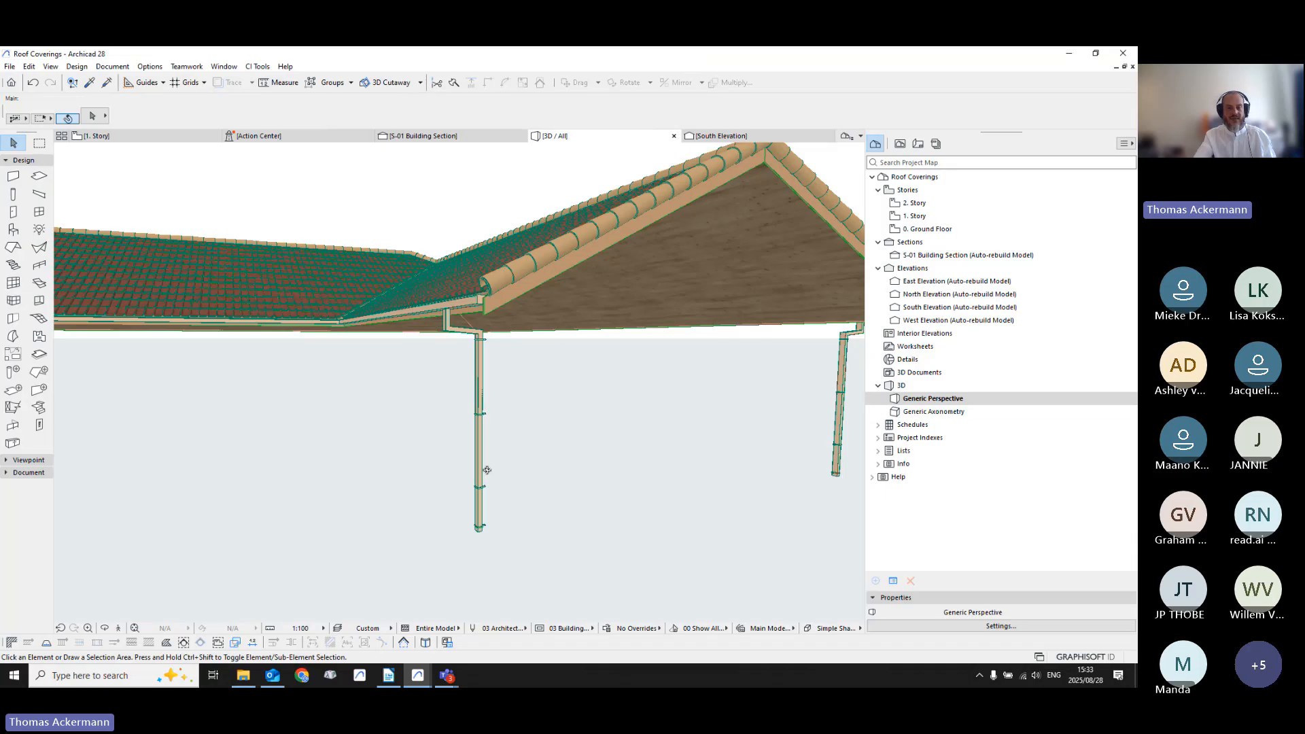
scroll(487, 470, "up", 2)
scroll(495, 399, "down", 2)
mouse_move(495, 400)
middle_mouse_down("shift")
mouse_move(394, 408)
mouse_move(512, 458)
mouse_move(446, 349)
mouse_move(524, 428)
mouse_move(376, 419)
mouse_move(524, 451)
mouse_move(527, 487)
mouse_move(629, 495)
mouse_move(457, 457)
mouse_move(518, 454)
mouse_move(496, 412)
middle_mouse_up("shift")
scroll(512, 458, "up", 2)
scroll(446, 349, "down", 3)
scroll(524, 428, "down", 3)
scroll(596, 498, "up", 4)
scroll(637, 511, "up", 3)
scroll(638, 511, "down", 3)
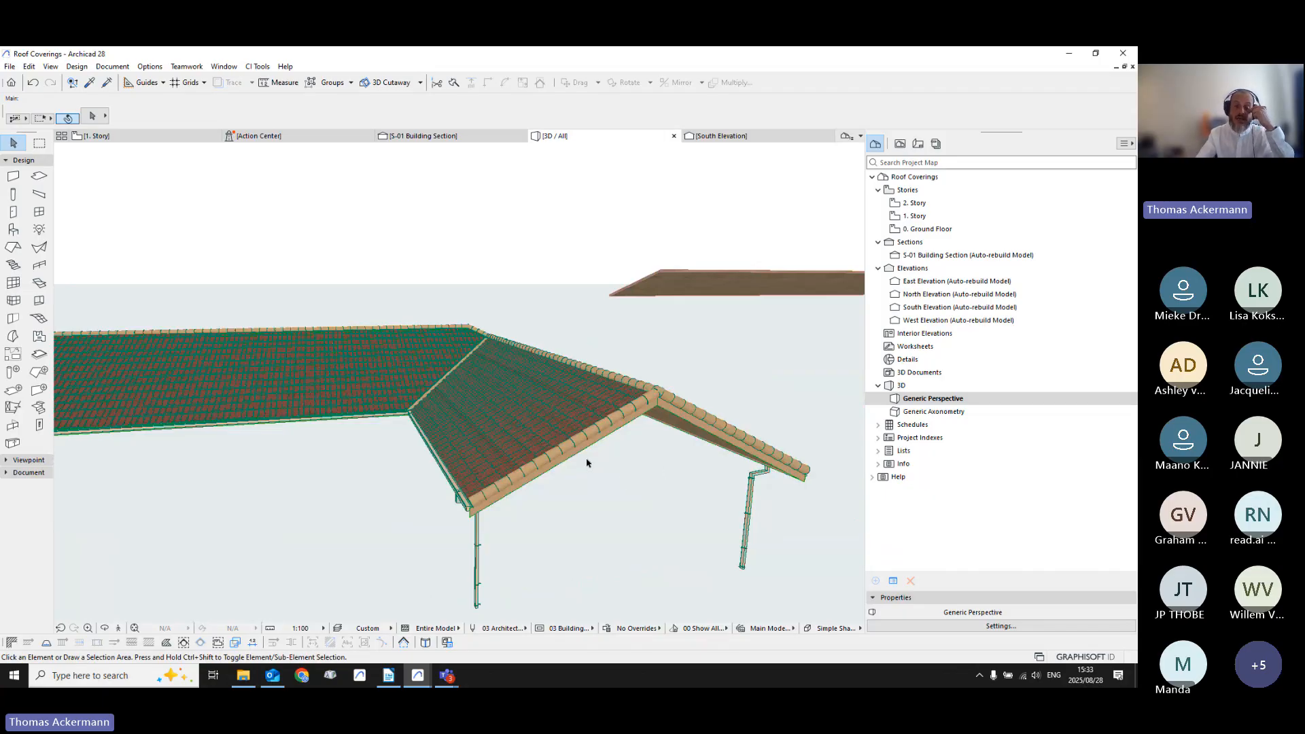
middle_click_drag(629, 437, 517, 437, "shift")
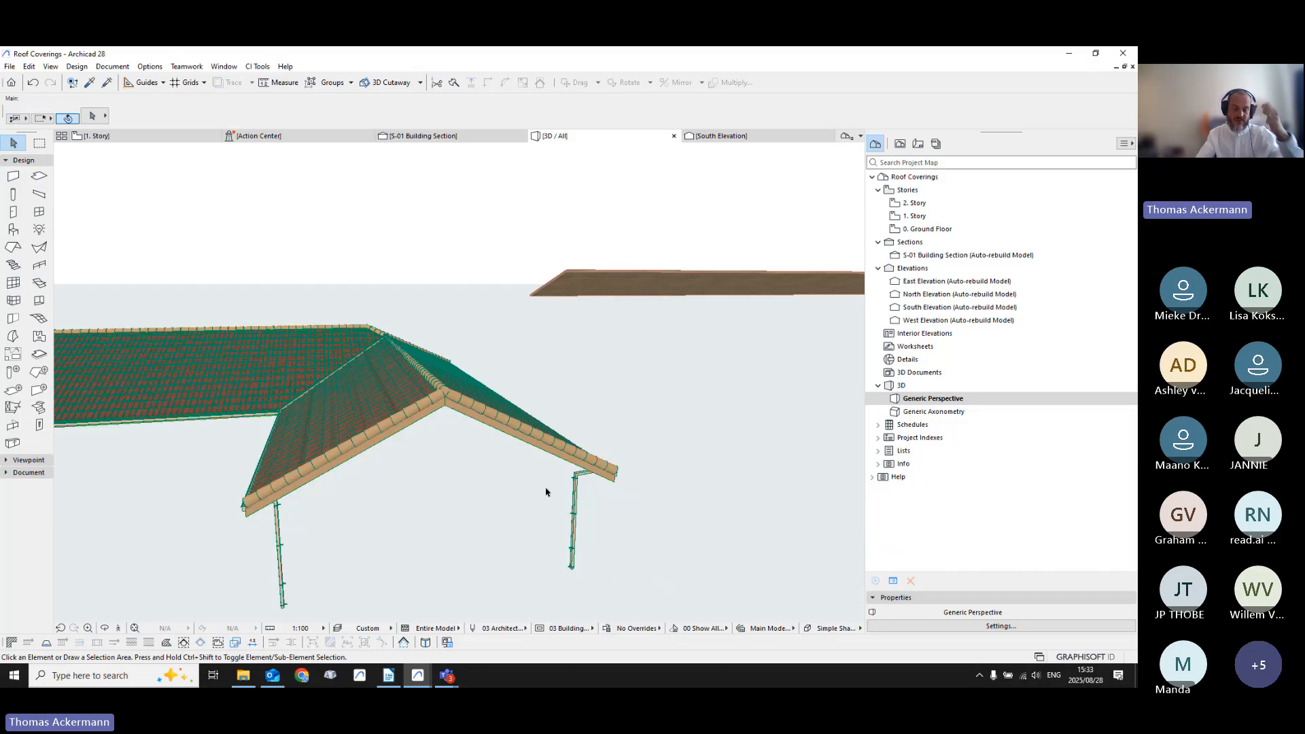
Step: In the 1. Story plan, select the two mitred single-pitch roofs beside the tiled L-shaped roof
key("F2")
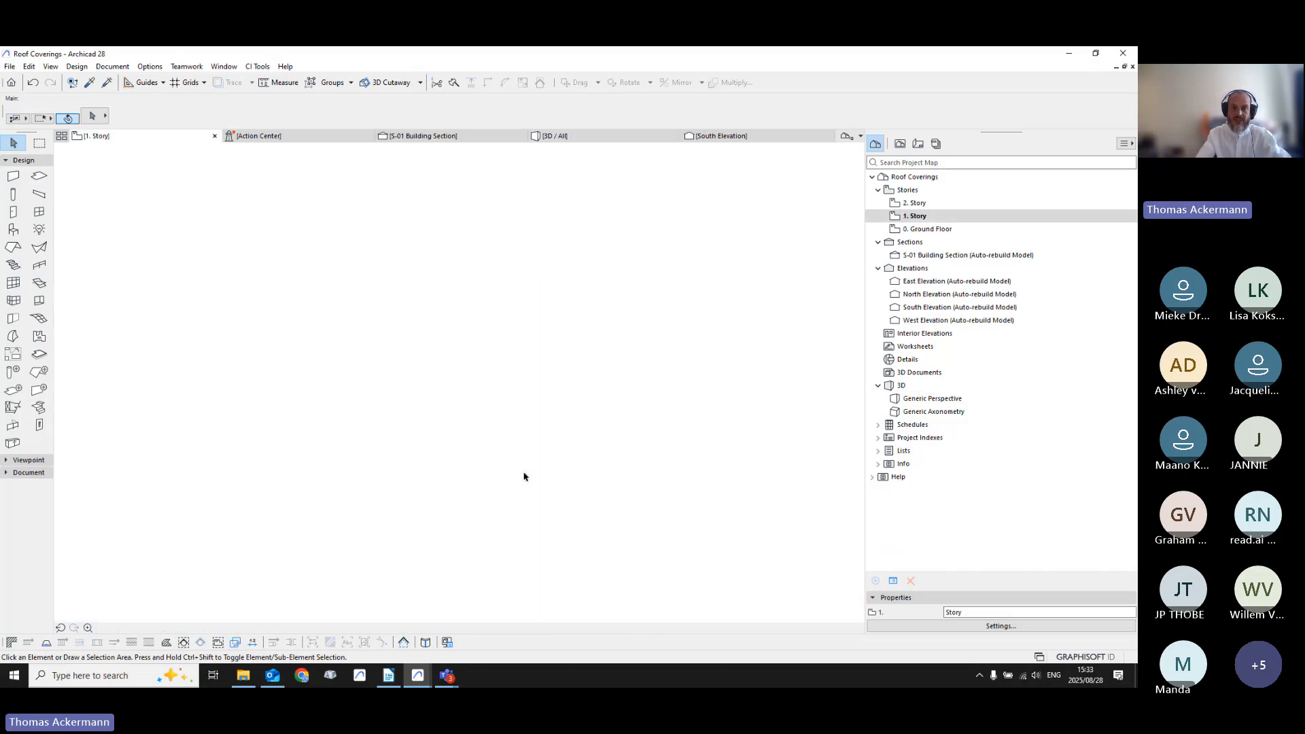
scroll(571, 470, "down", 5)
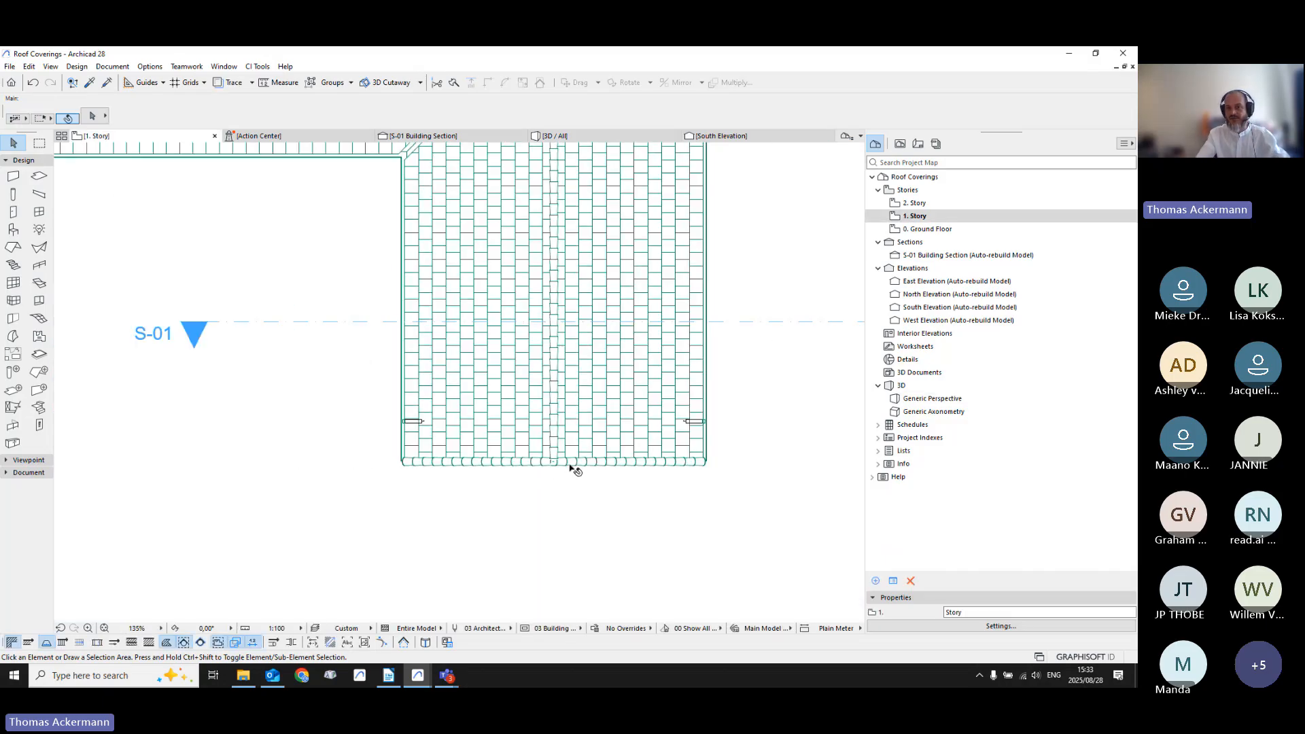
middle_click_drag(571, 469, 338, 473)
middle_click_drag(569, 426, 403, 437)
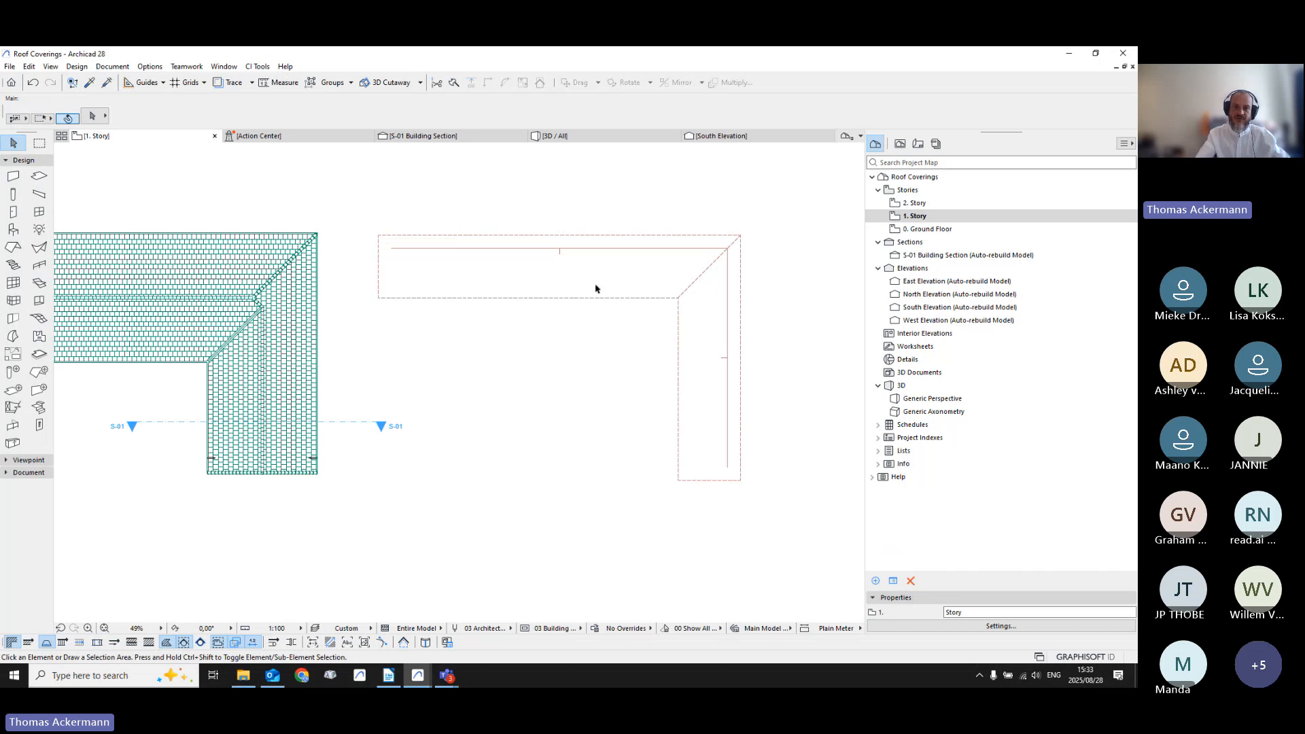
left_click_drag(595, 289, 711, 435)
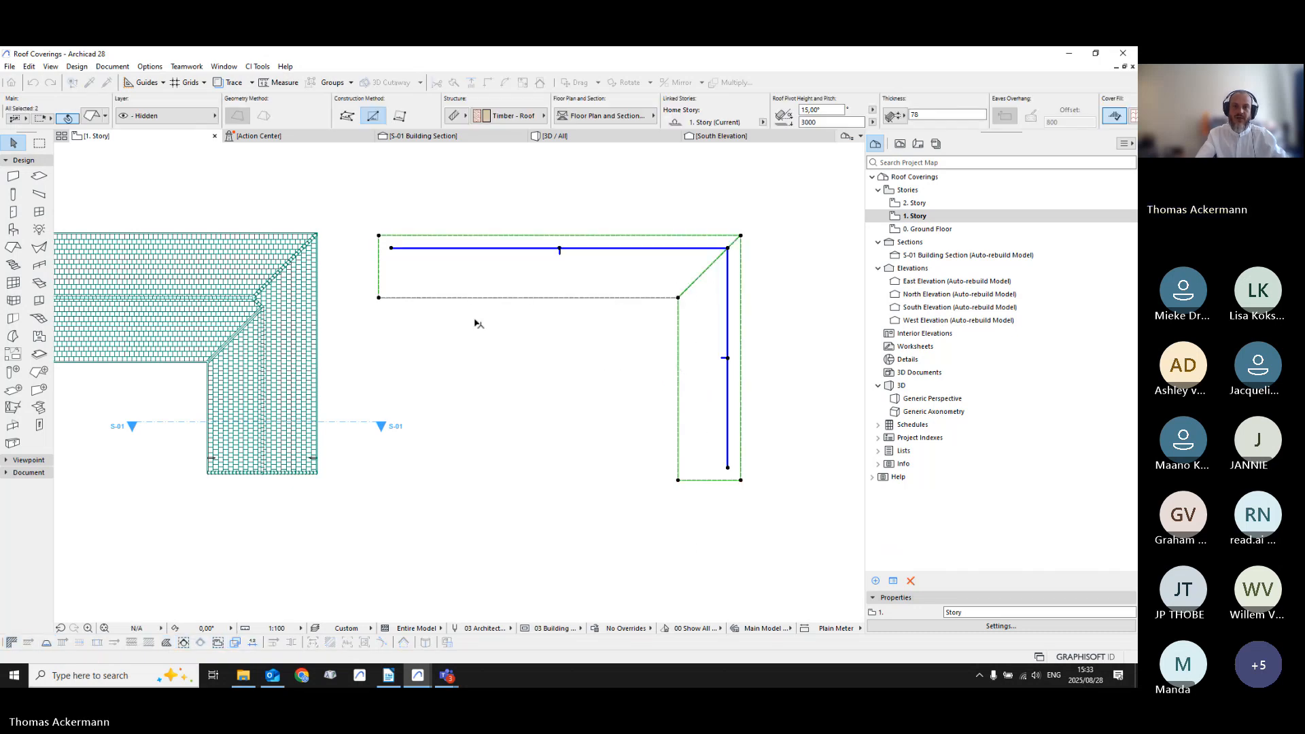
Step: Open the roof covering settings for the selected roofs, load the Corrugated favorite, and enlarge the settings dialog
left_click(257, 66)
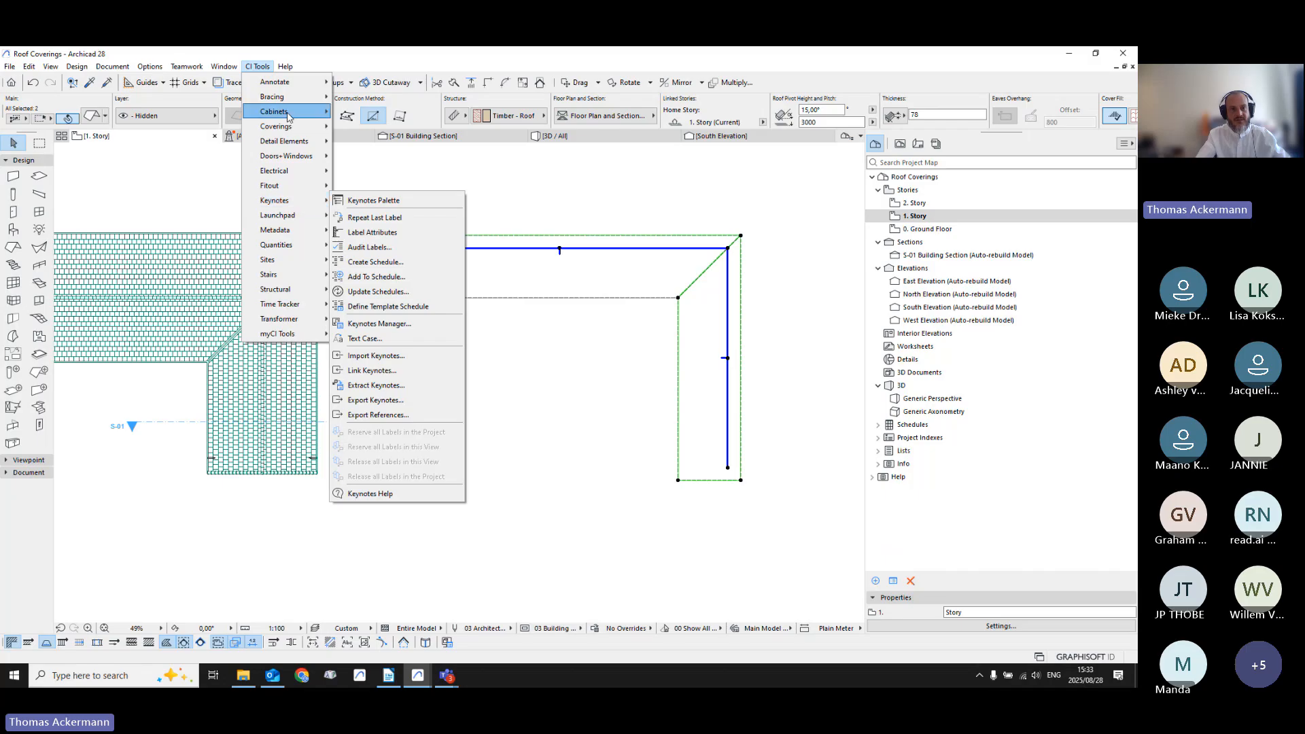
mouse_move(288, 109)
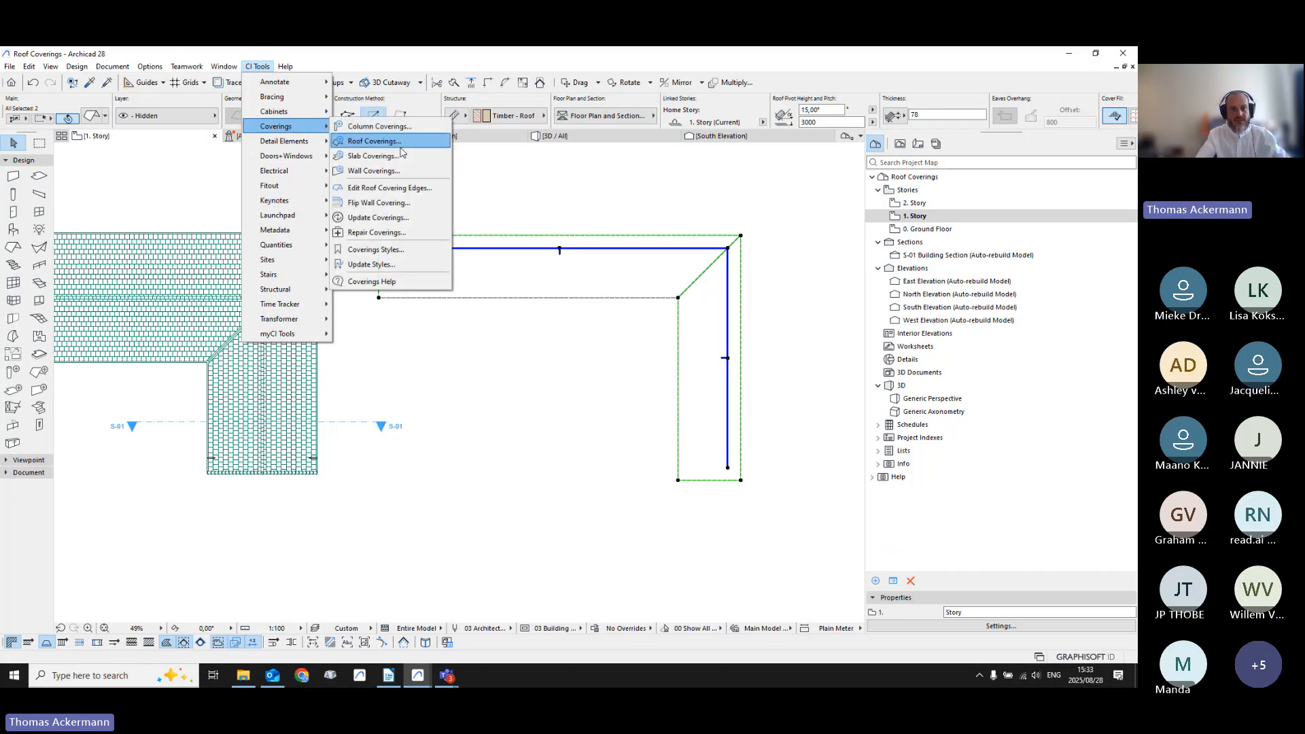
left_click(394, 141)
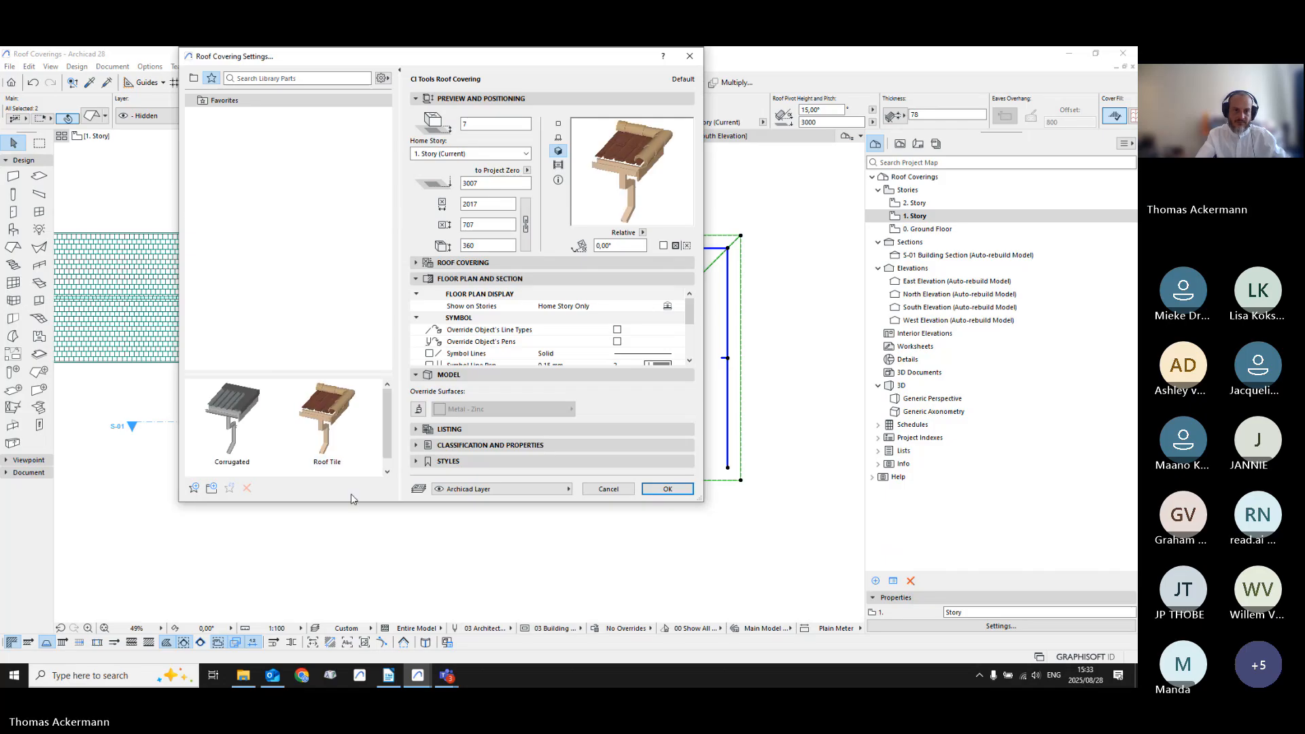
left_click(259, 412)
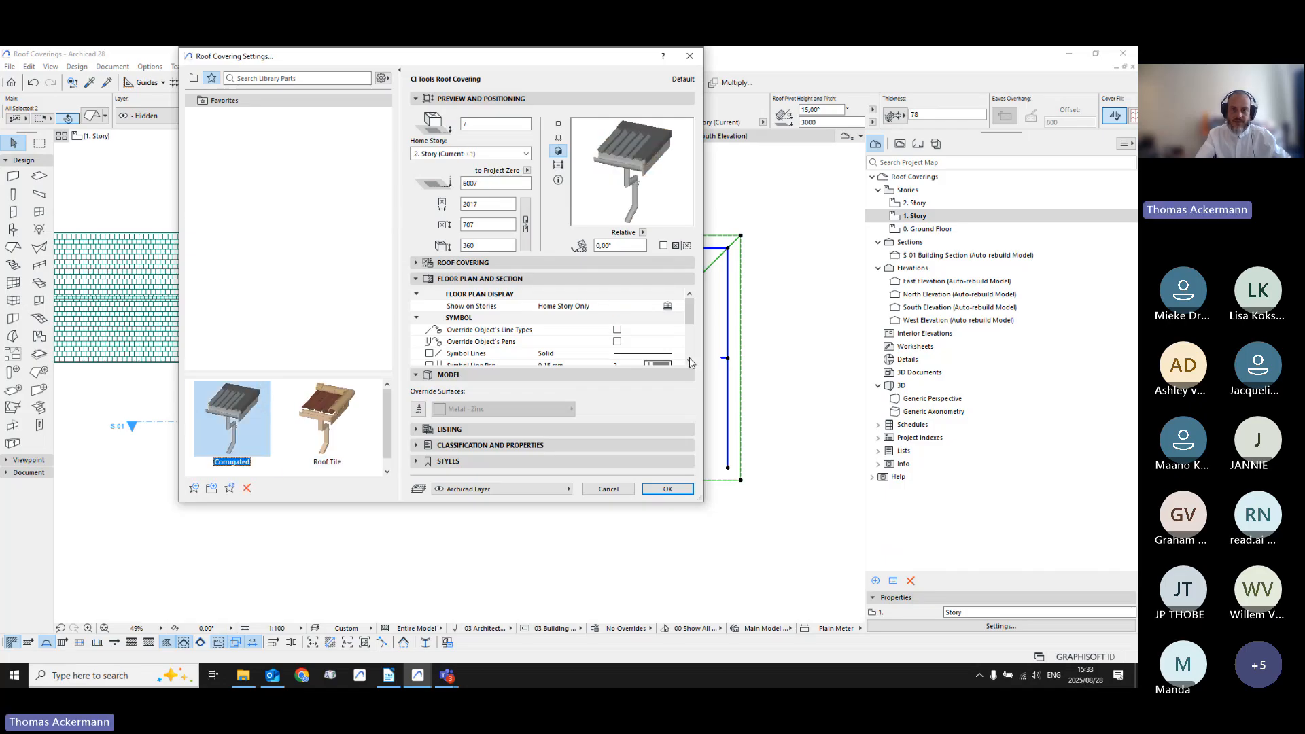
left_click_drag(698, 499, 767, 627)
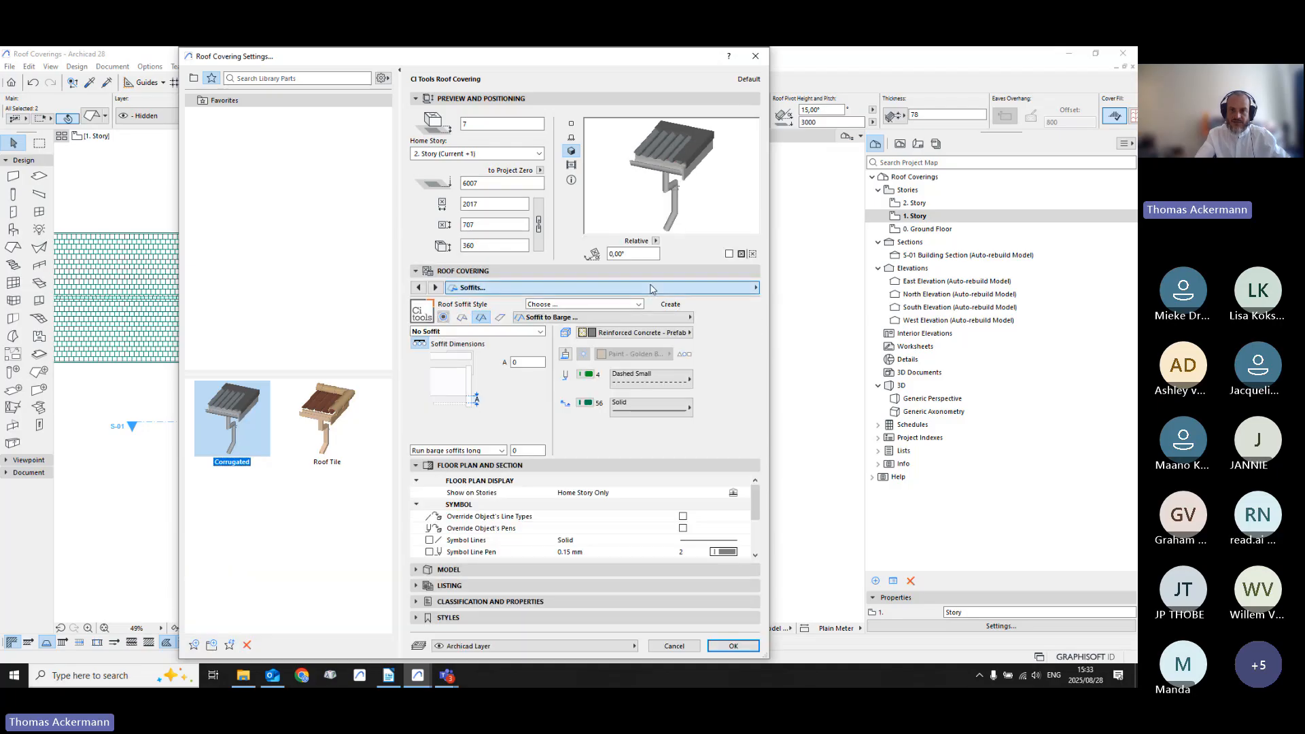
Step: Review the Flashings, Framing and Soffits settings, and apply the corrugated covering to the two selected roofs
left_click(753, 288)
left_click(806, 315)
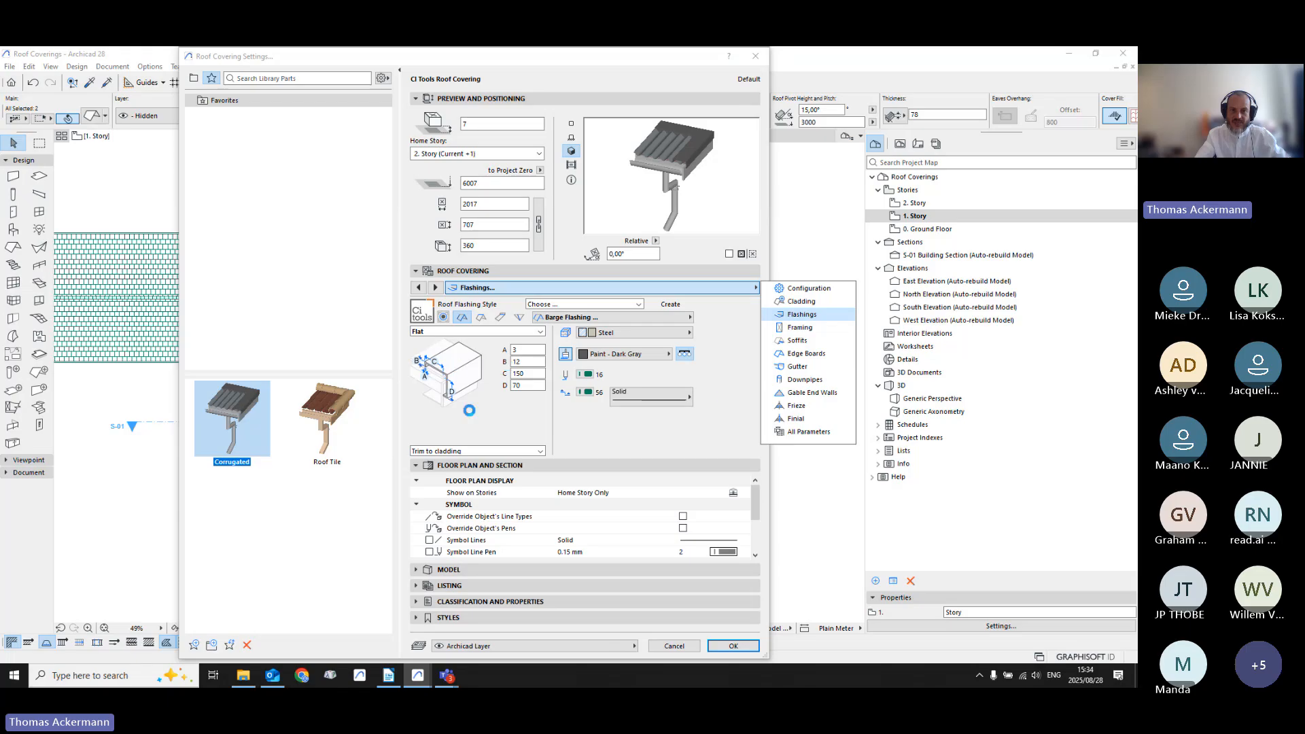
left_click(800, 328)
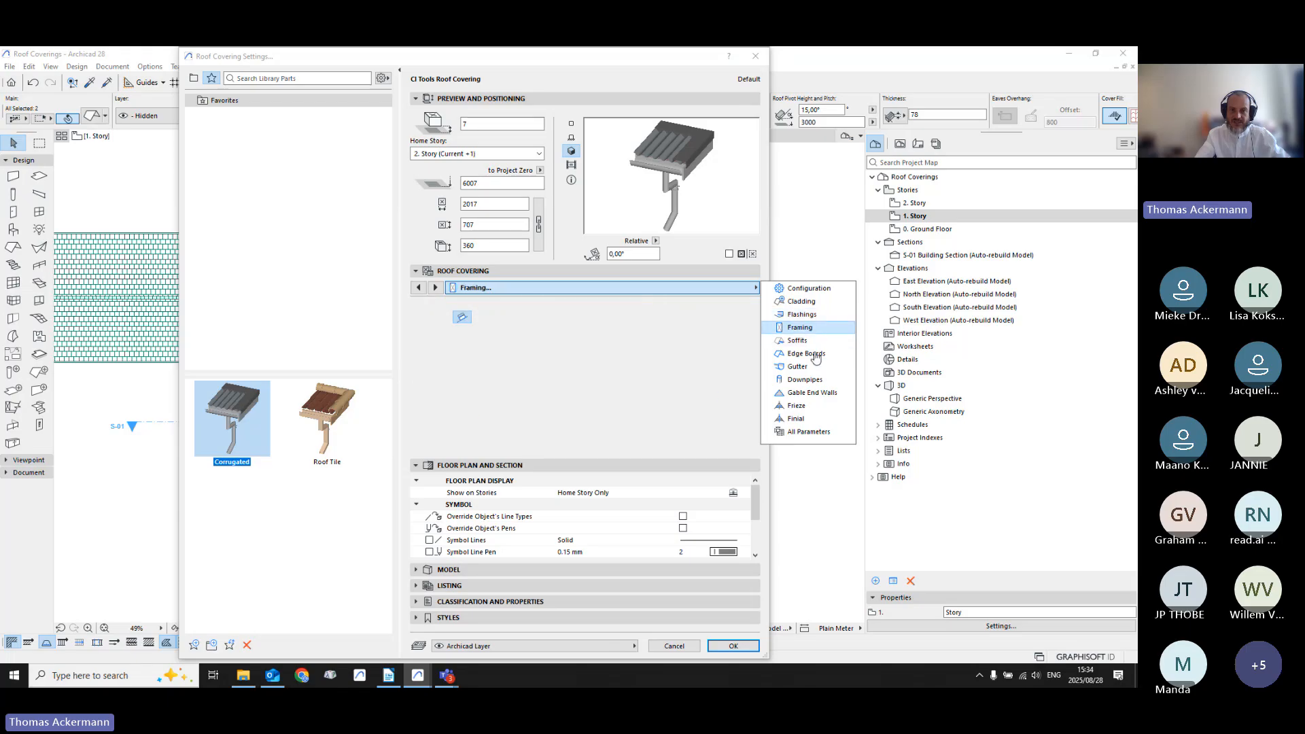
left_click(799, 340)
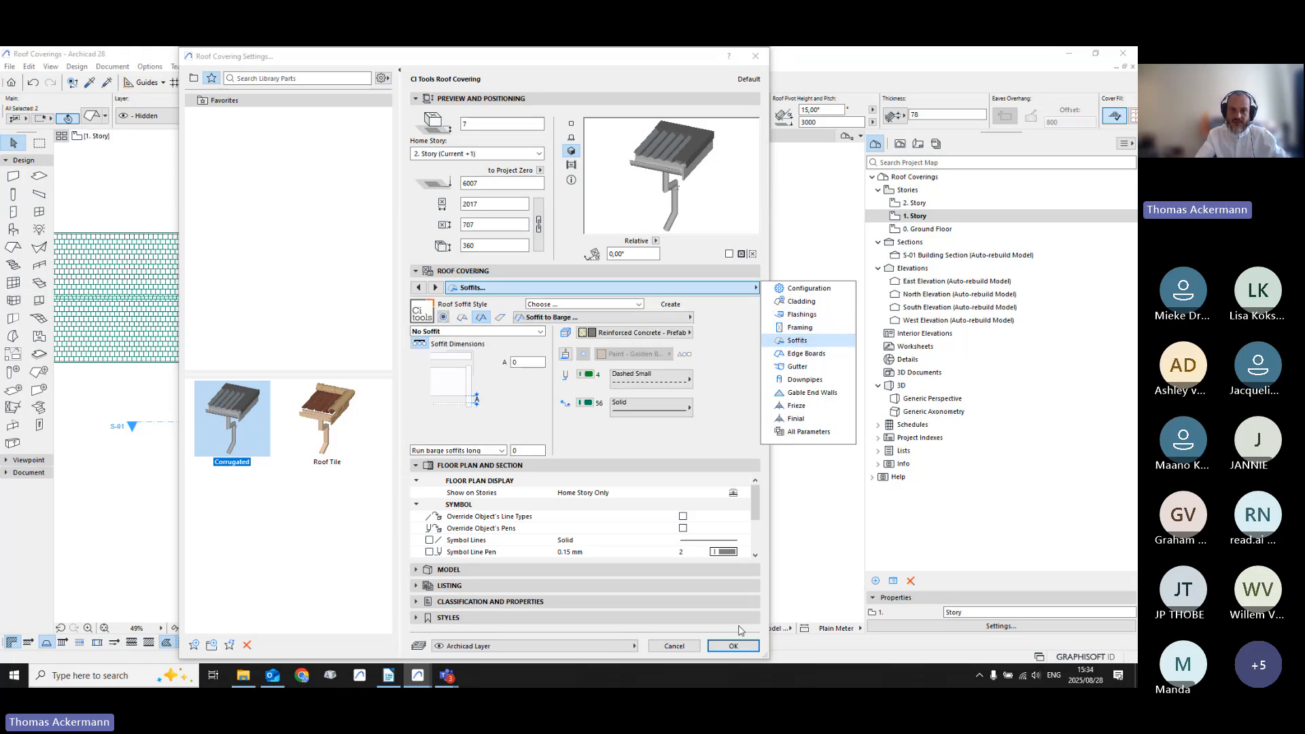
left_click(733, 646)
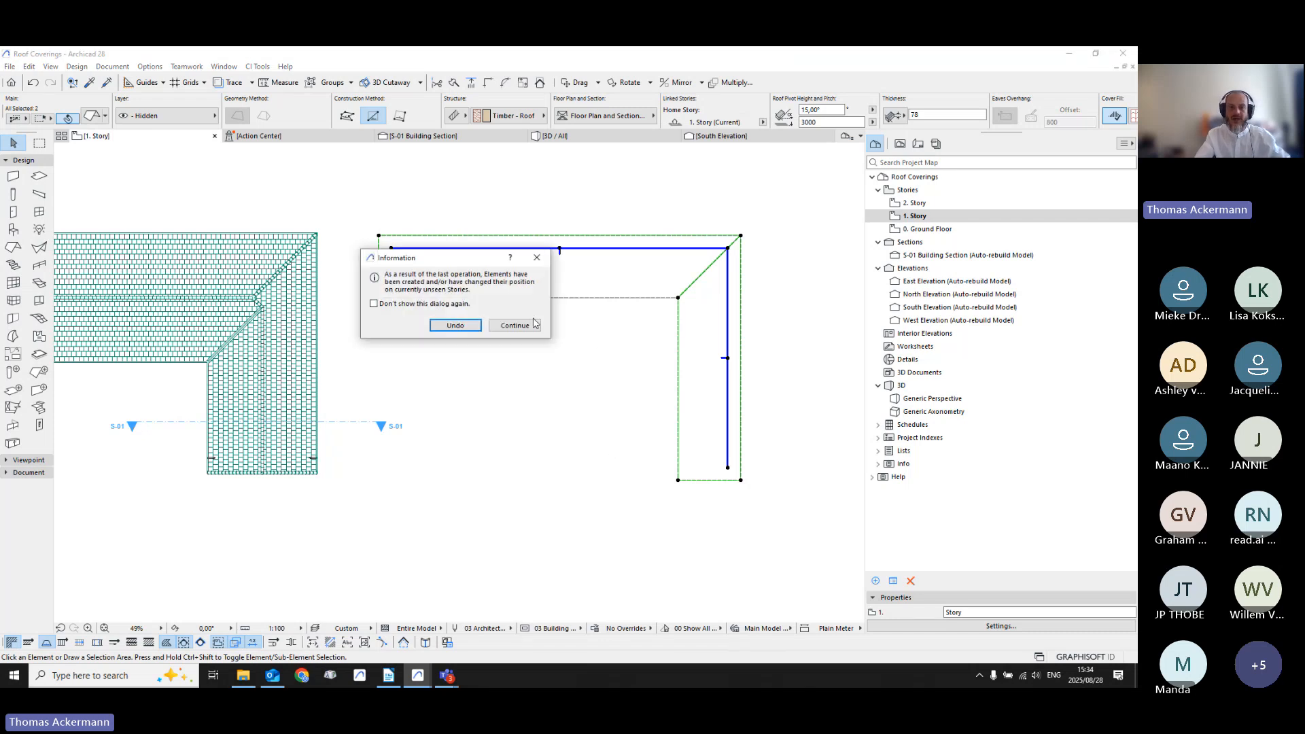
left_click(526, 329)
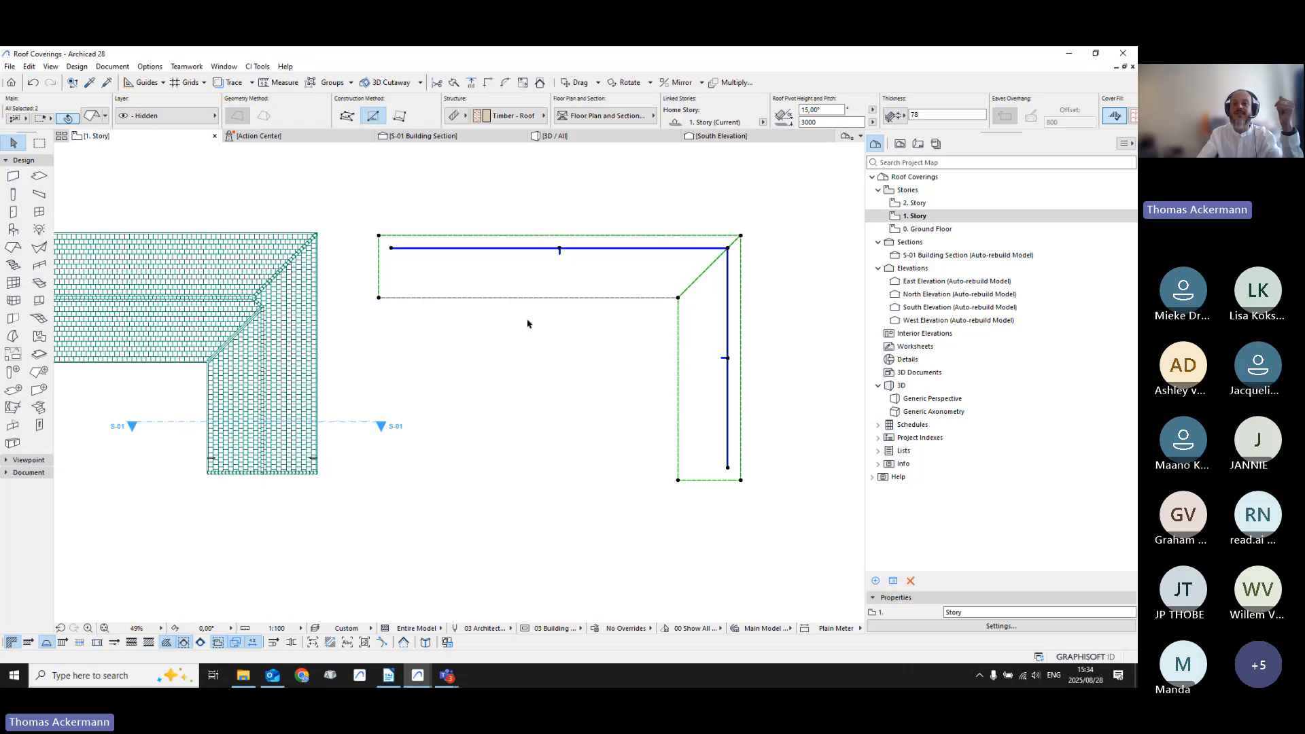
Step: Check the 0. Ground Floor plan, return to 1. Story, reselect both single-pitch roofs and set their home story to 0. Ground Floor
middle_click_drag(648, 361, 609, 365)
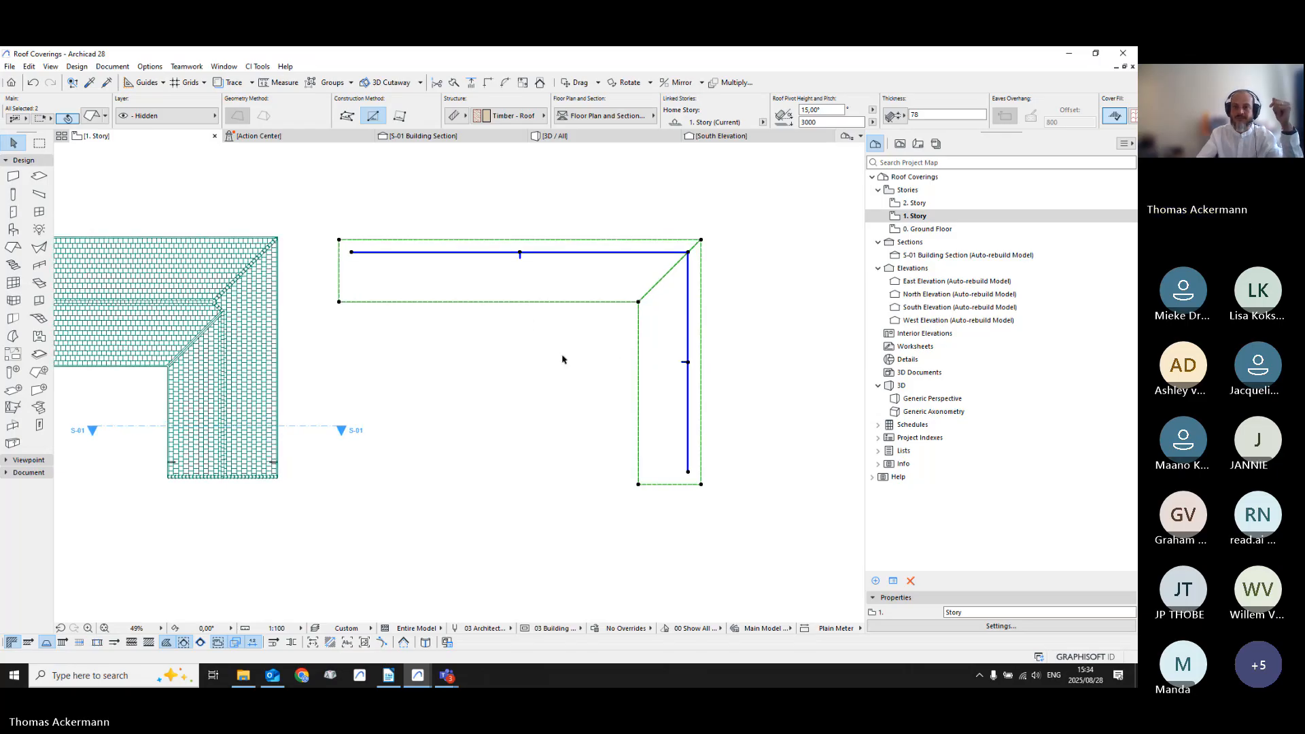
double_click(909, 230)
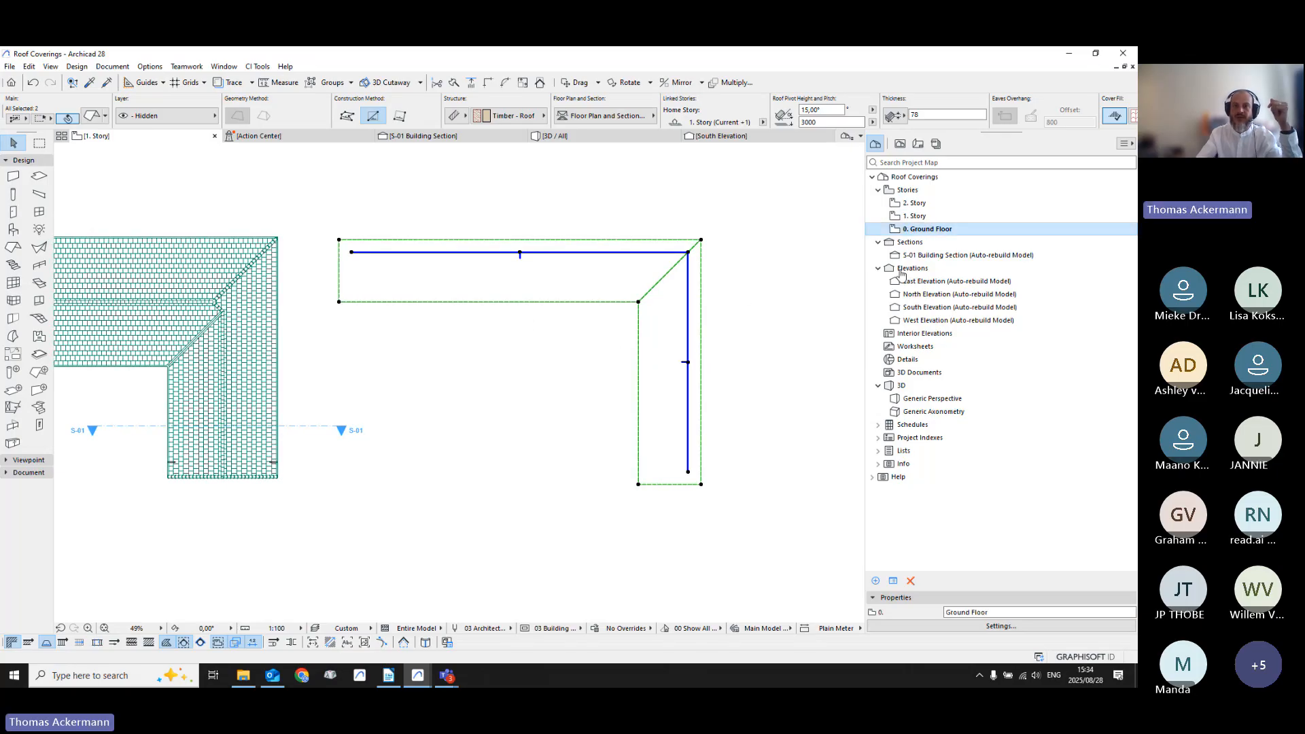
double_click(914, 216)
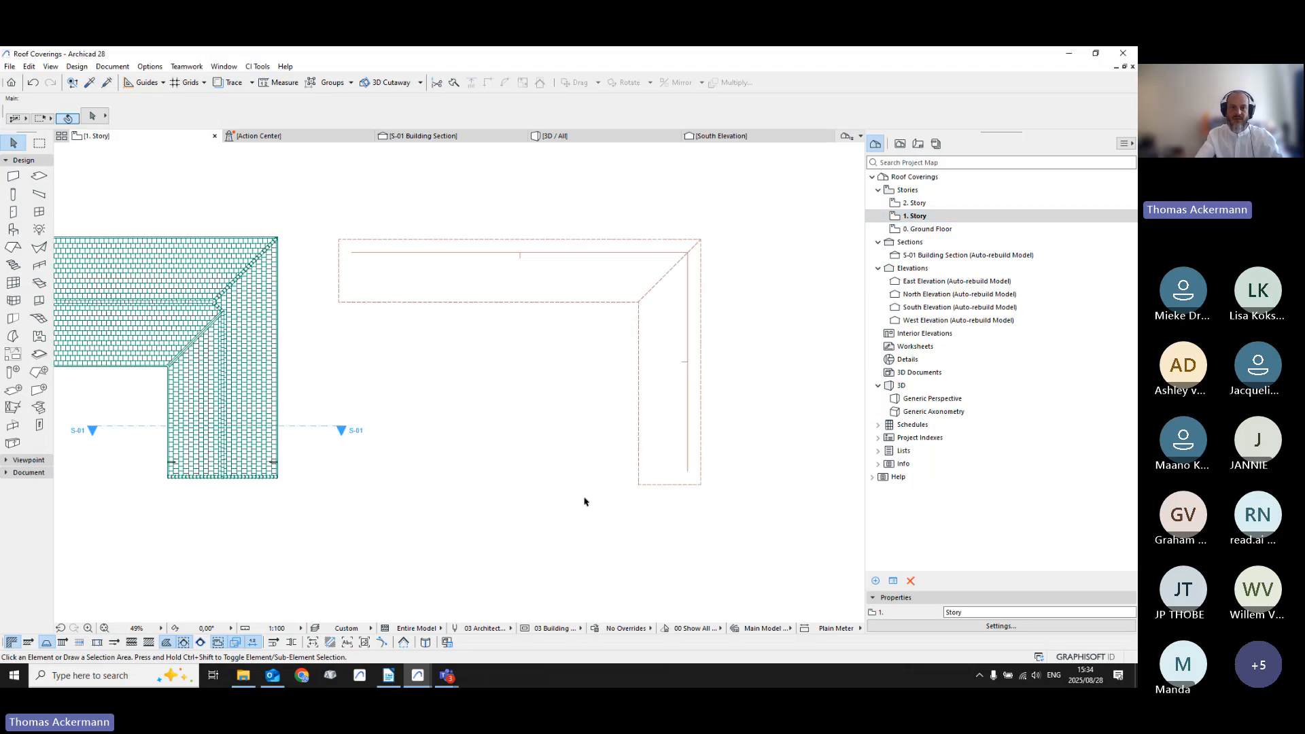
left_click(637, 484)
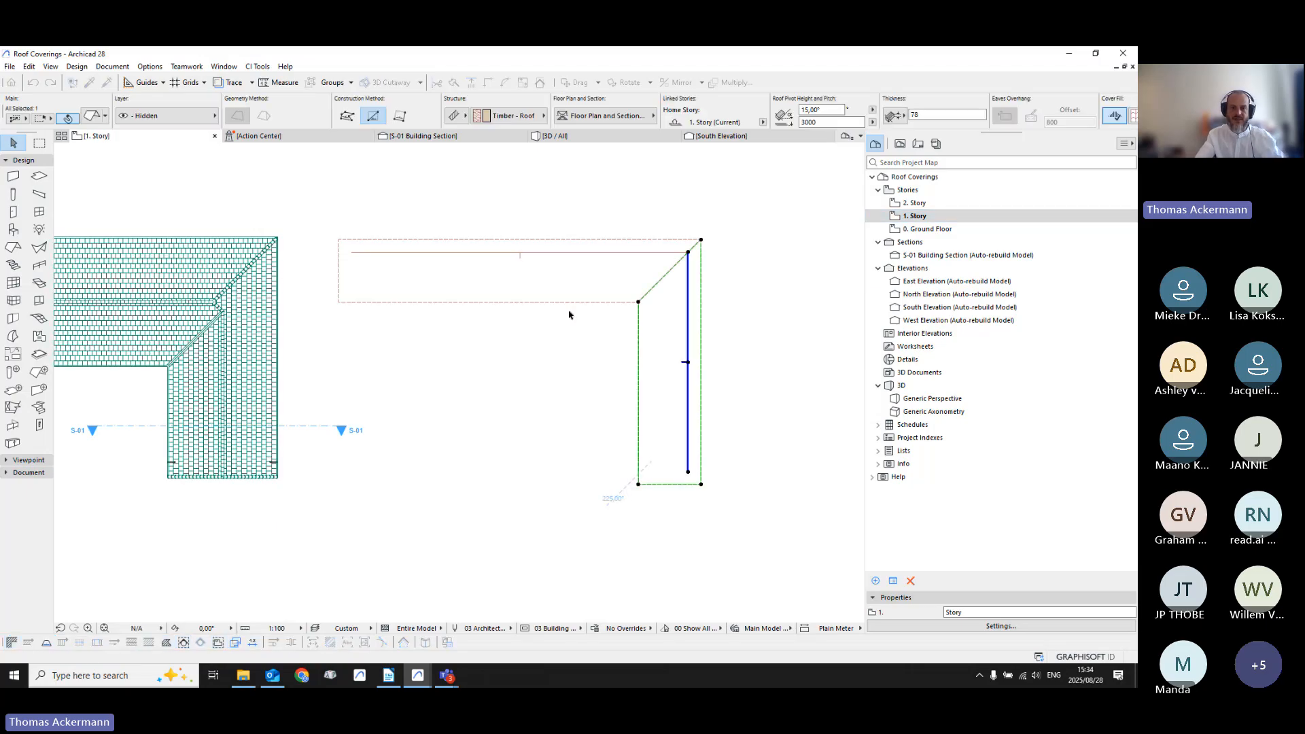
left_click(588, 303, "shift")
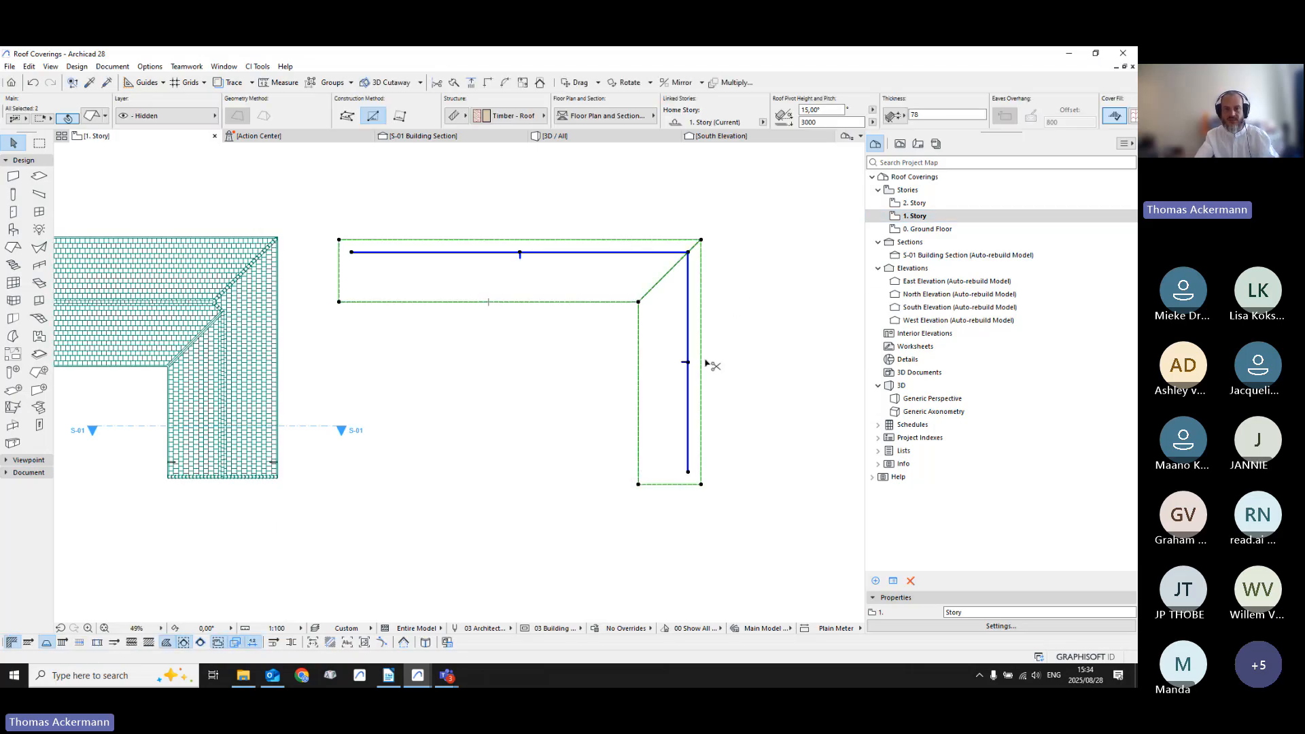
key("ctrl+t")
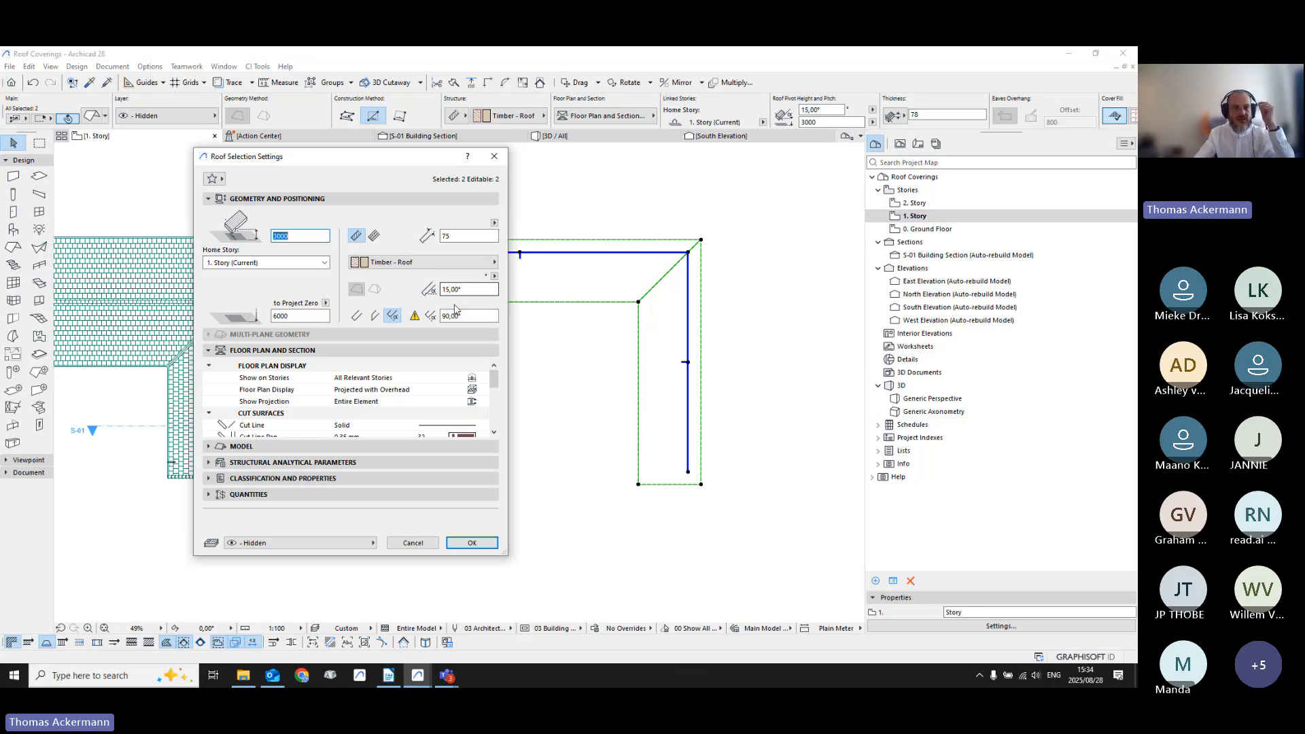
left_click(324, 263)
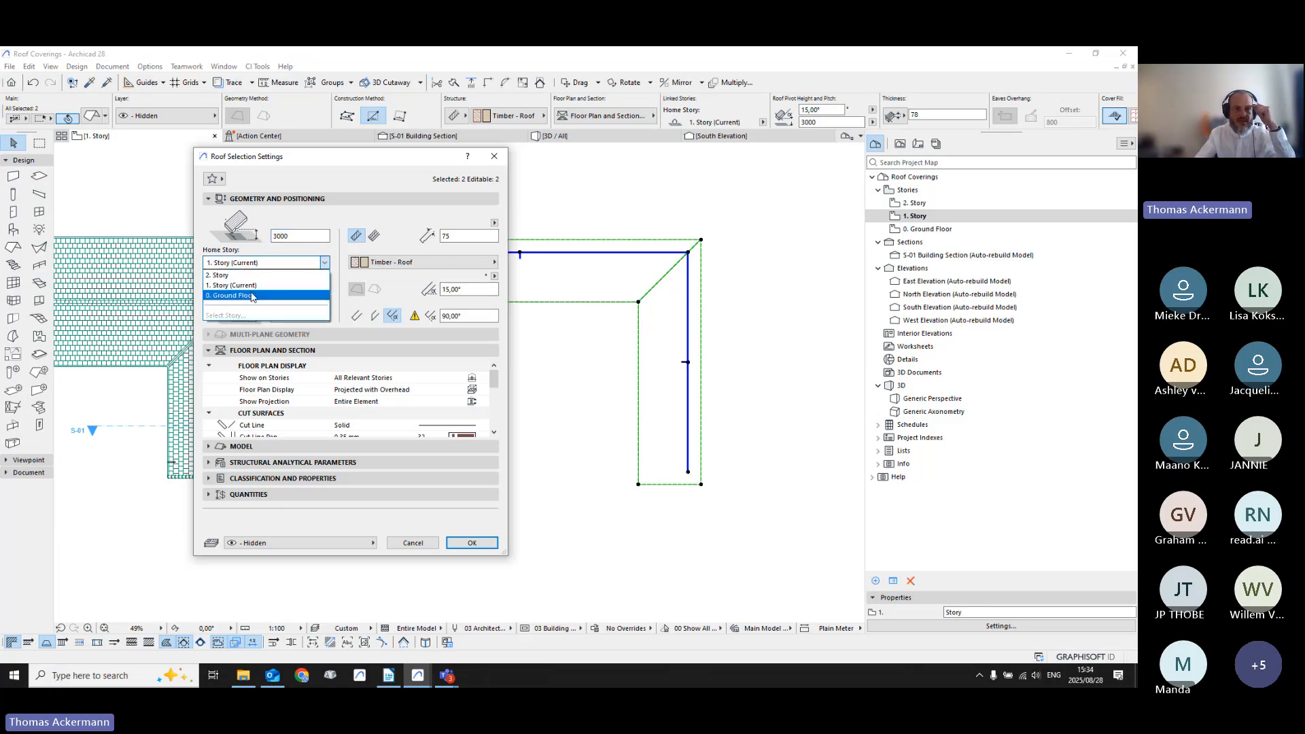
left_click(256, 294)
left_click(471, 543)
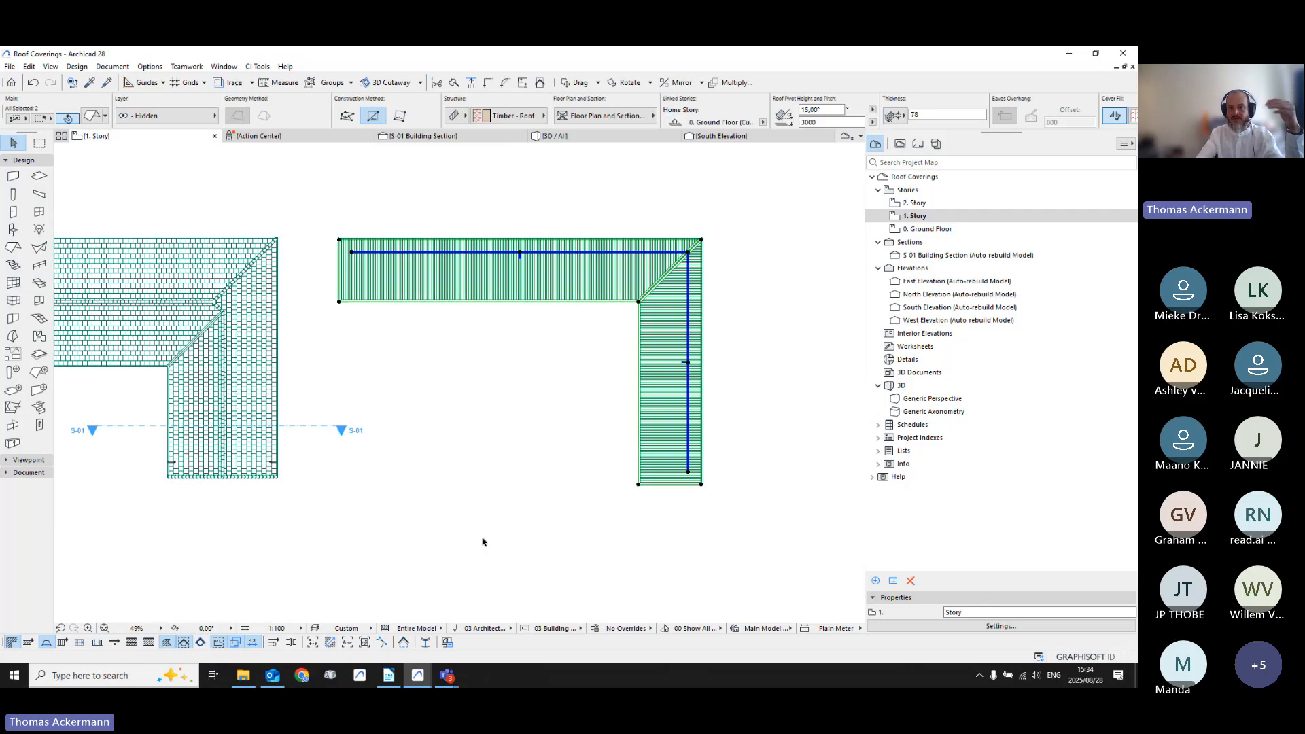
Step: Select the tiled roof's underlying roof and offset its gable-end edge outward to lengthen the L-wing
scroll(744, 386, "up", 3)
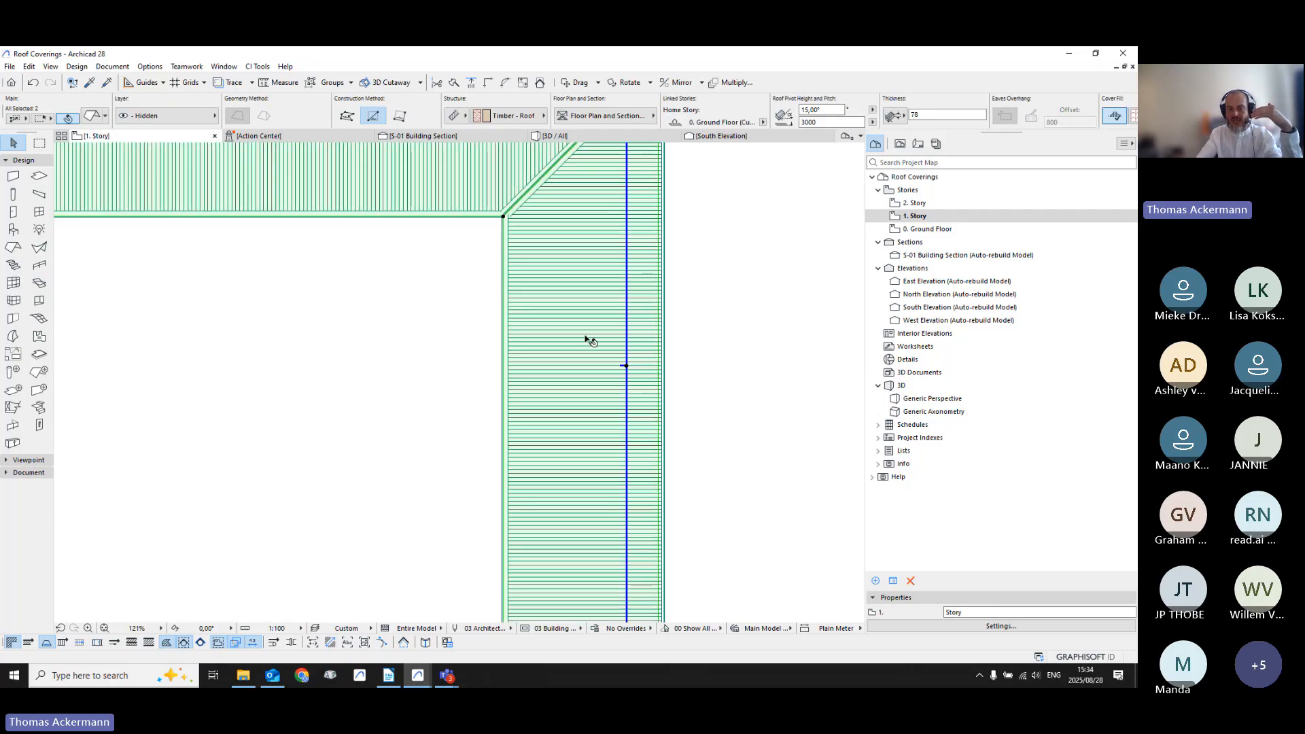
scroll(589, 341, "down", 4)
scroll(357, 360, "up", 4)
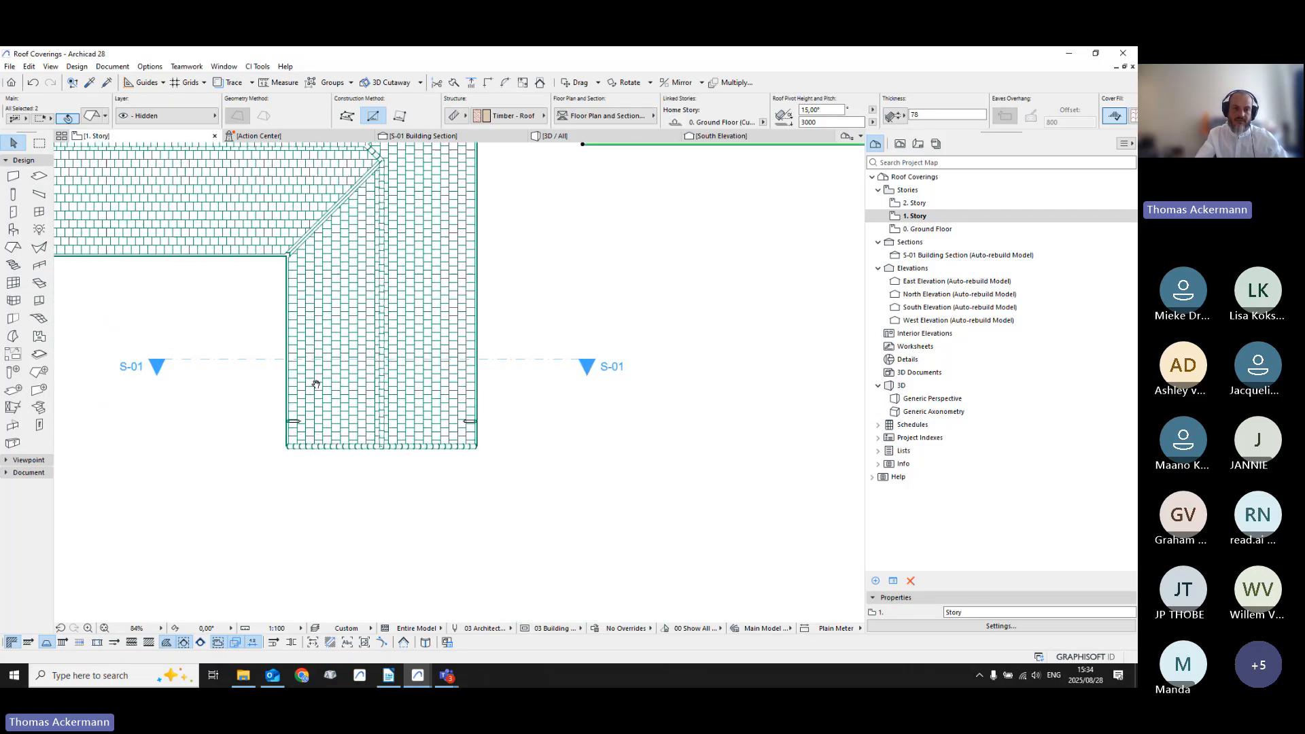
scroll(405, 419, "down", 2)
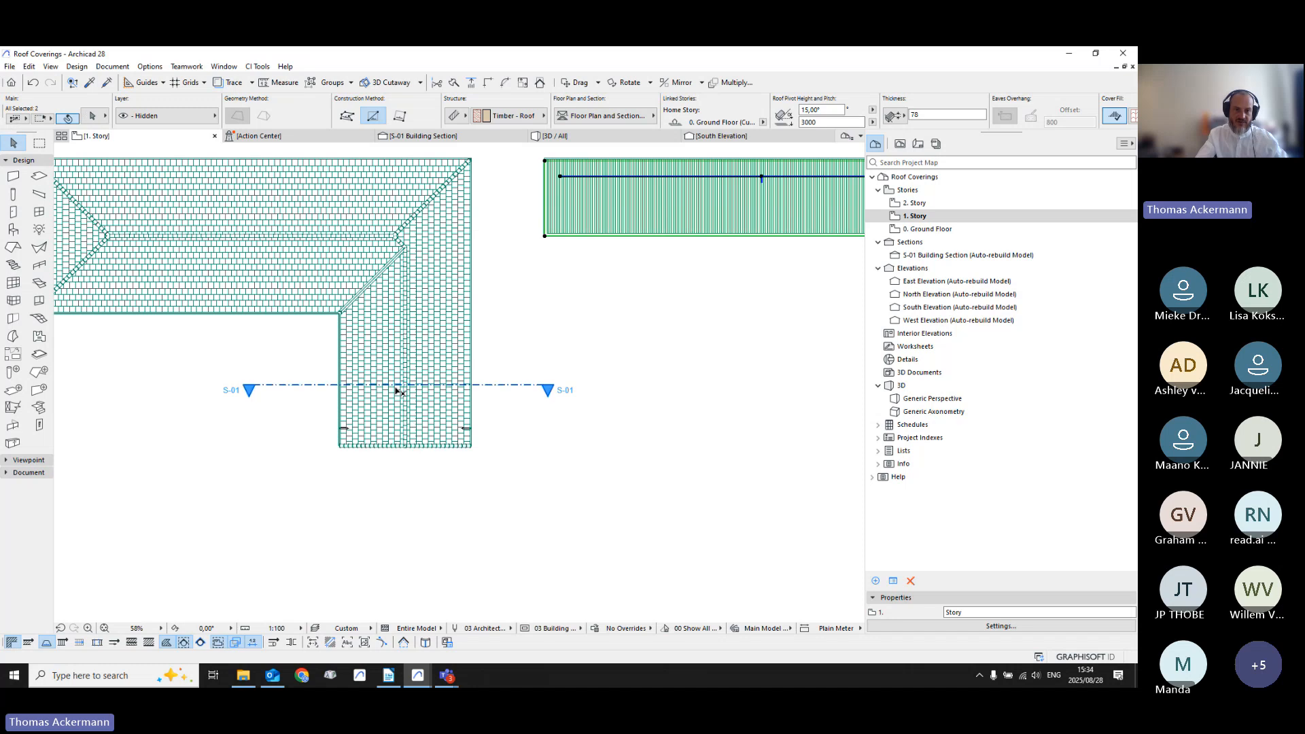
left_click(397, 410)
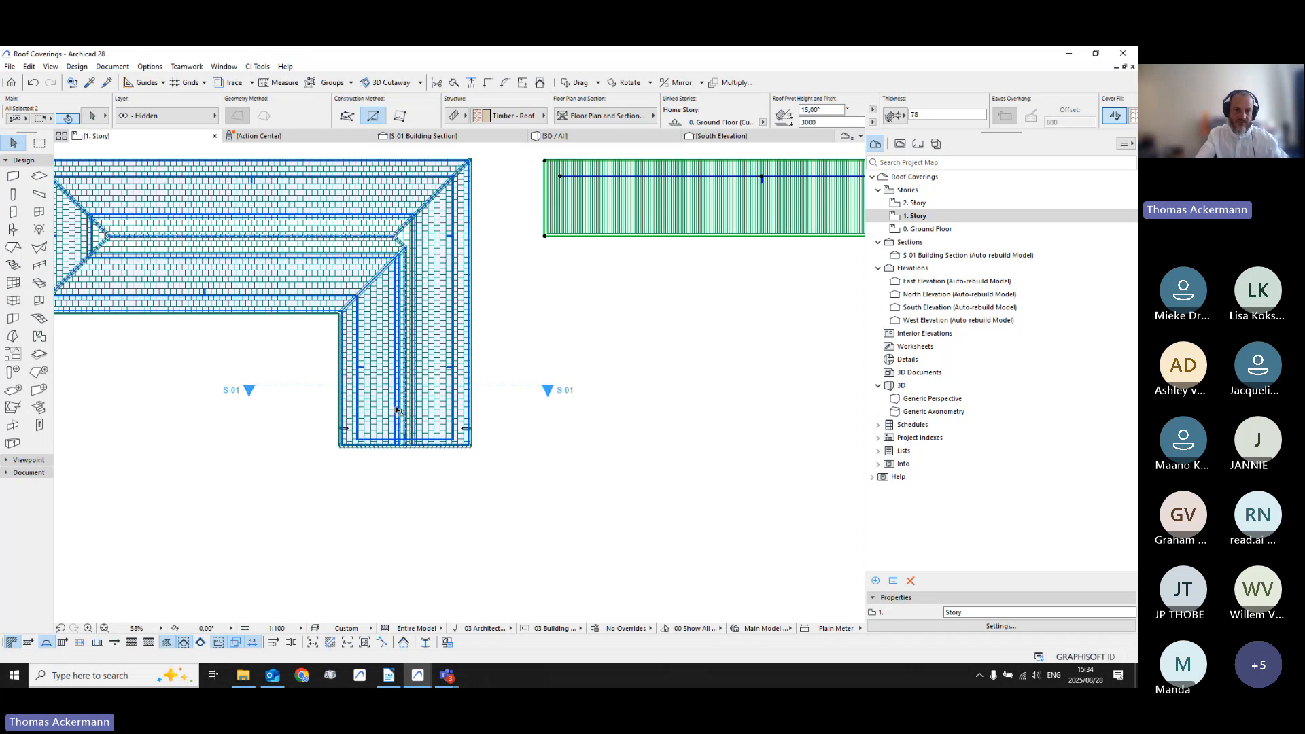
left_click(397, 410, "shift")
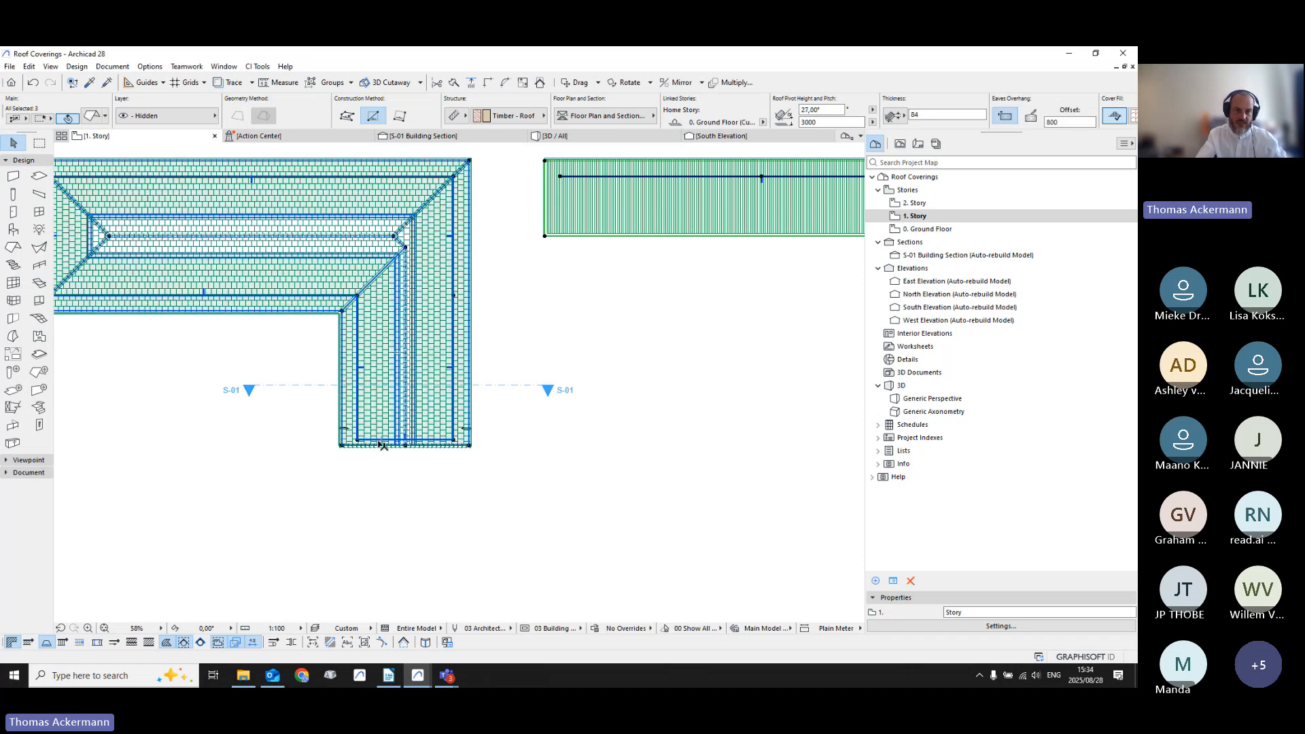
left_click(386, 440)
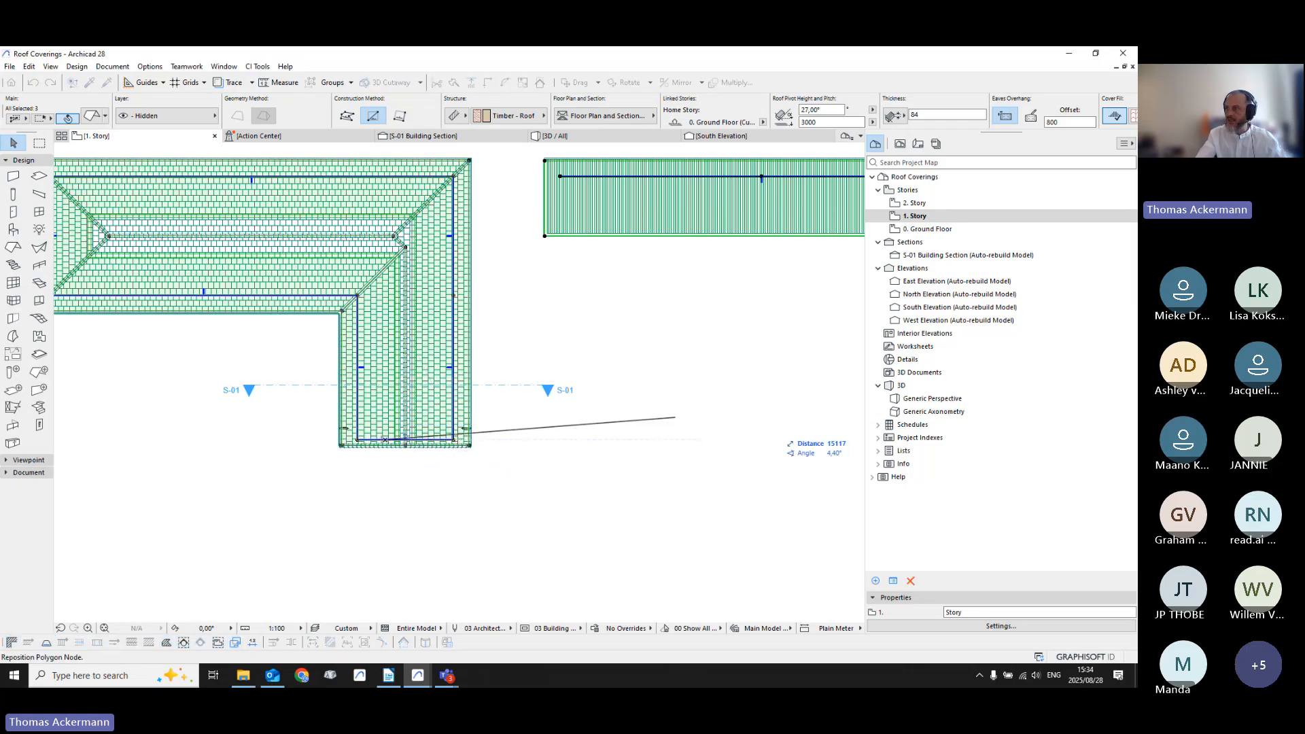
left_click(711, 425)
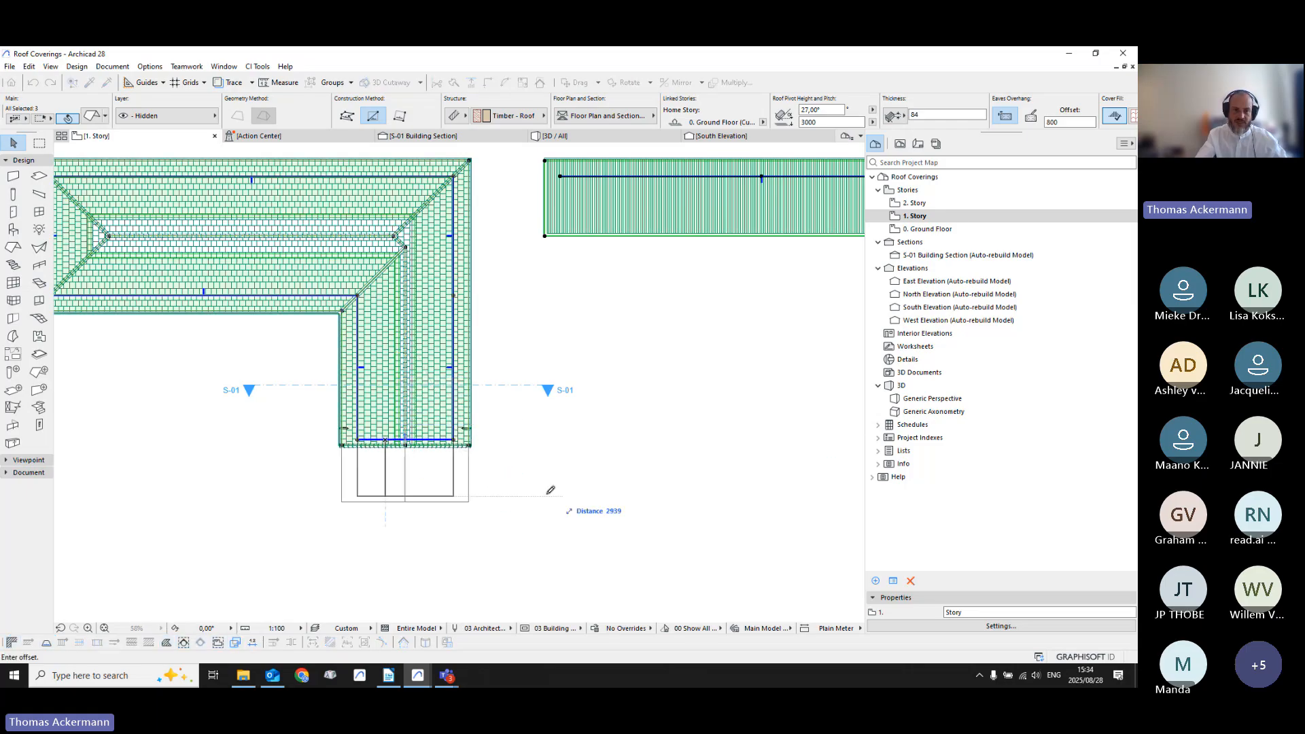
left_click(454, 538)
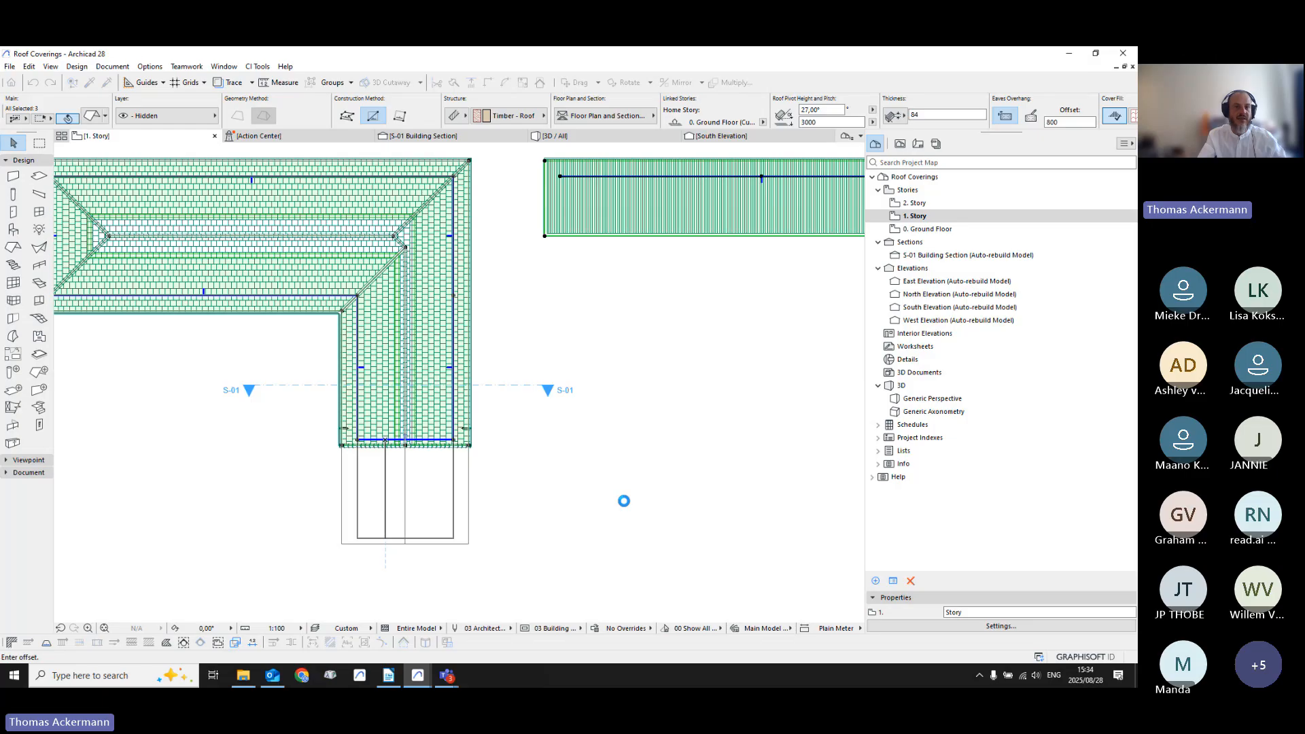
Step: Inspect the corner where the two corrugated roof coverings meet, on the plan and in 3D
scroll(623, 501, "up", 8)
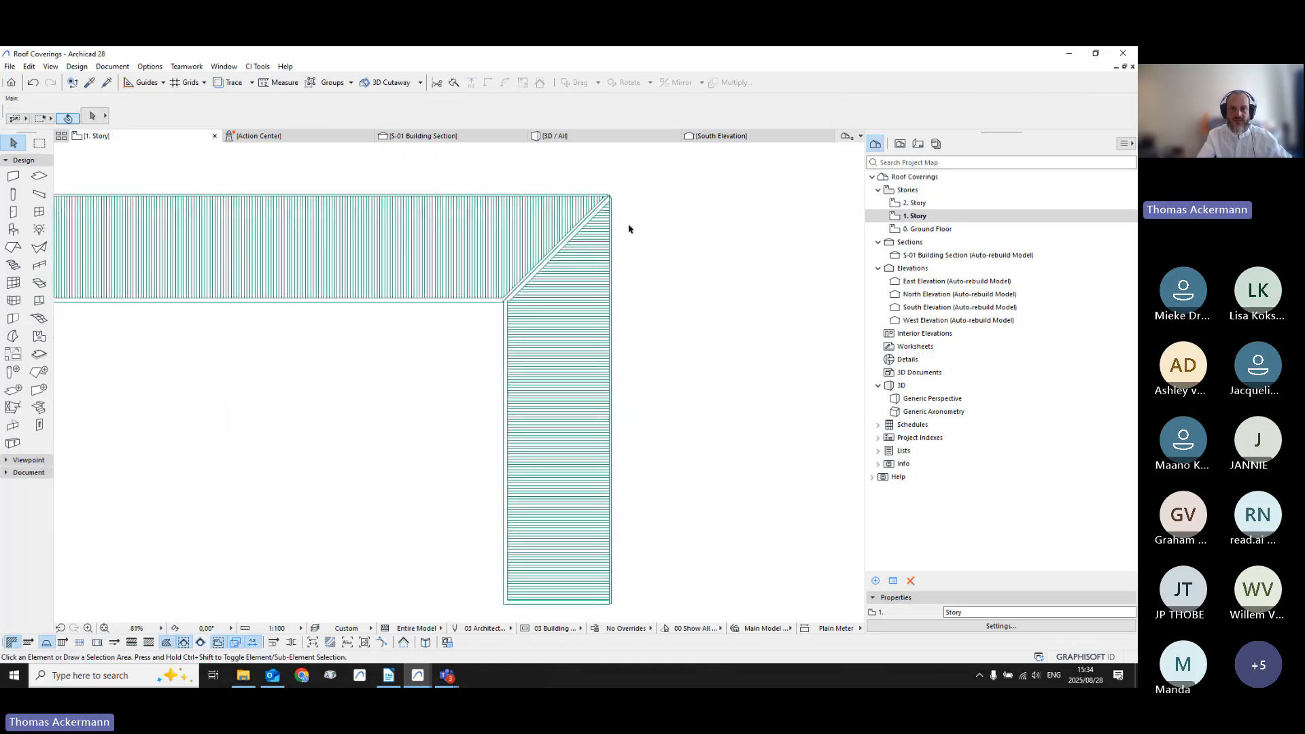
scroll(494, 387, "down", 3)
middle_click_drag(493, 386, 610, 308)
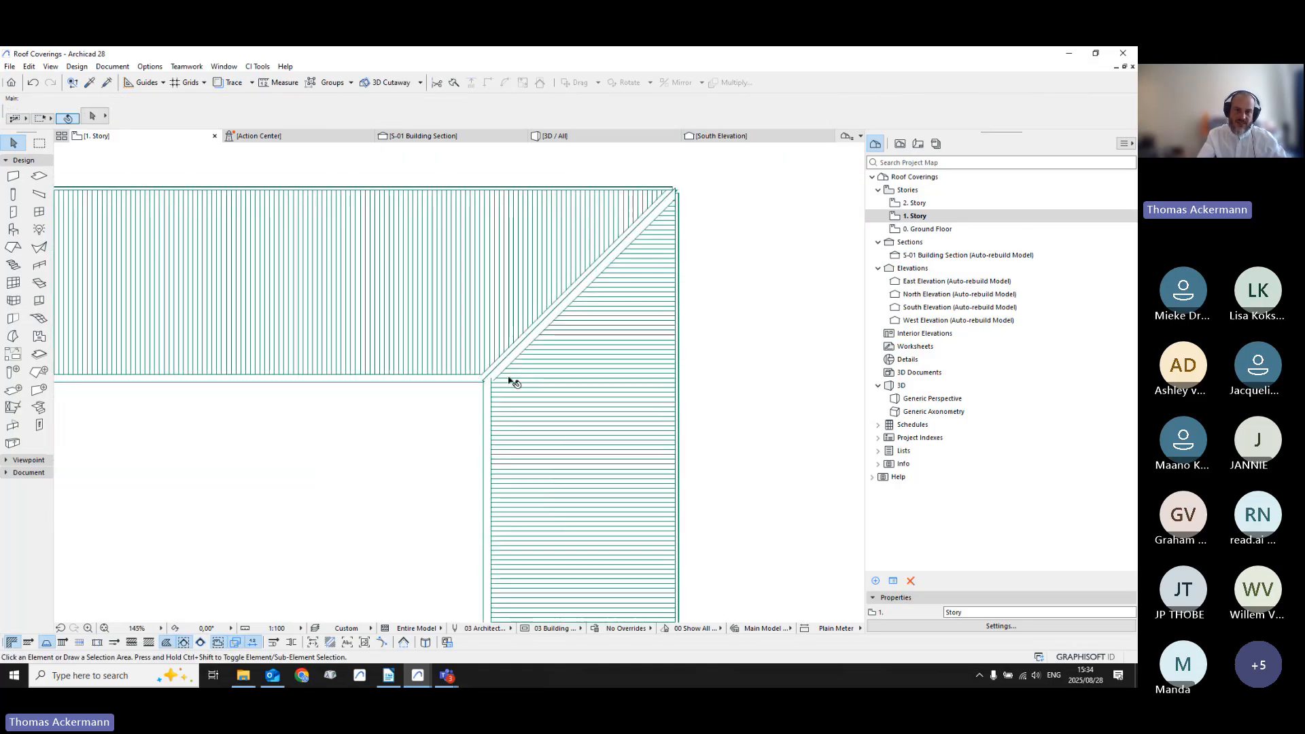
scroll(605, 259, "up", 2)
scroll(605, 260, "down", 4)
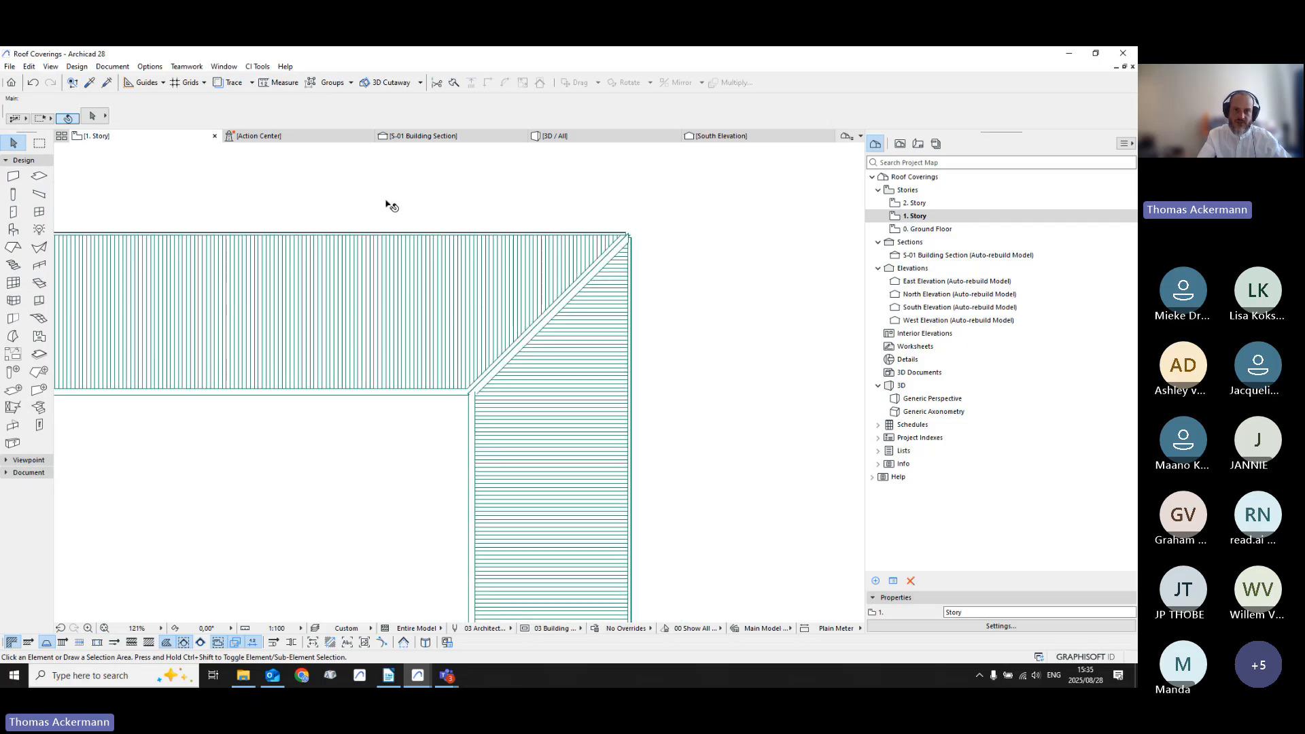
left_click(571, 136)
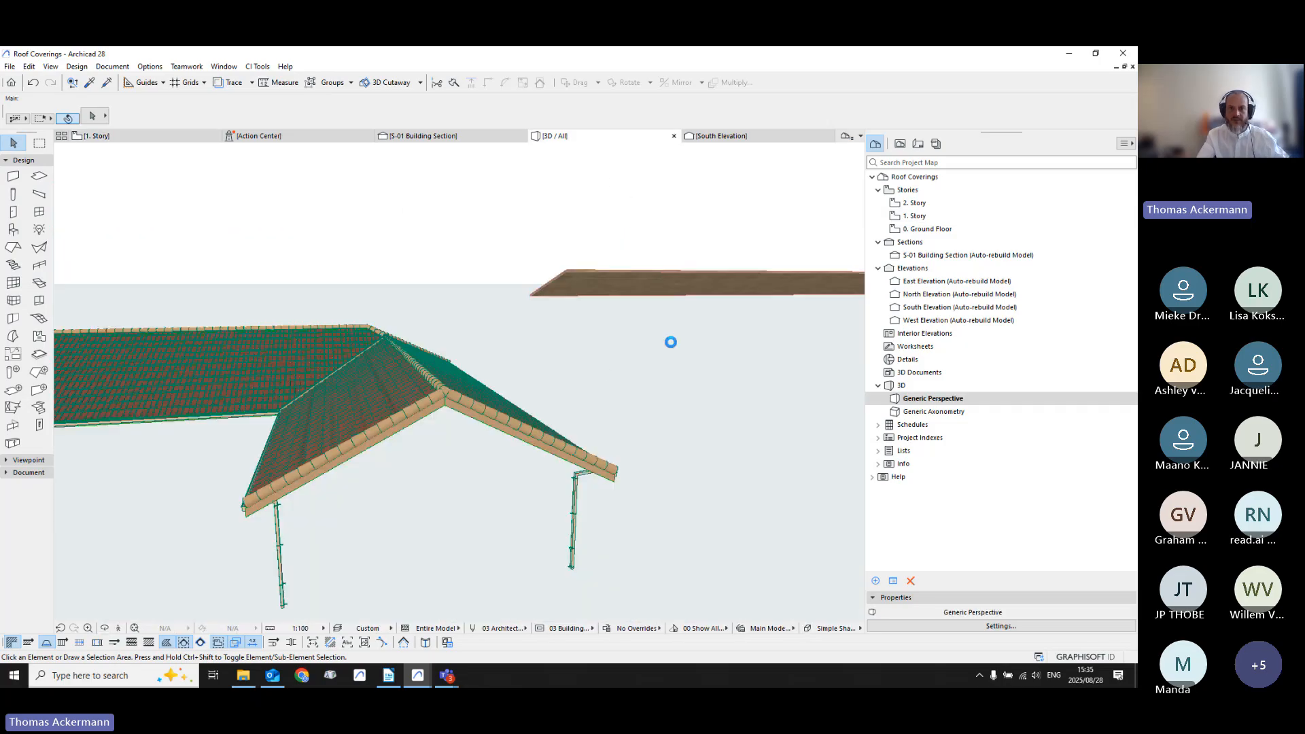
middle_click_drag(678, 341, 624, 315, "shift")
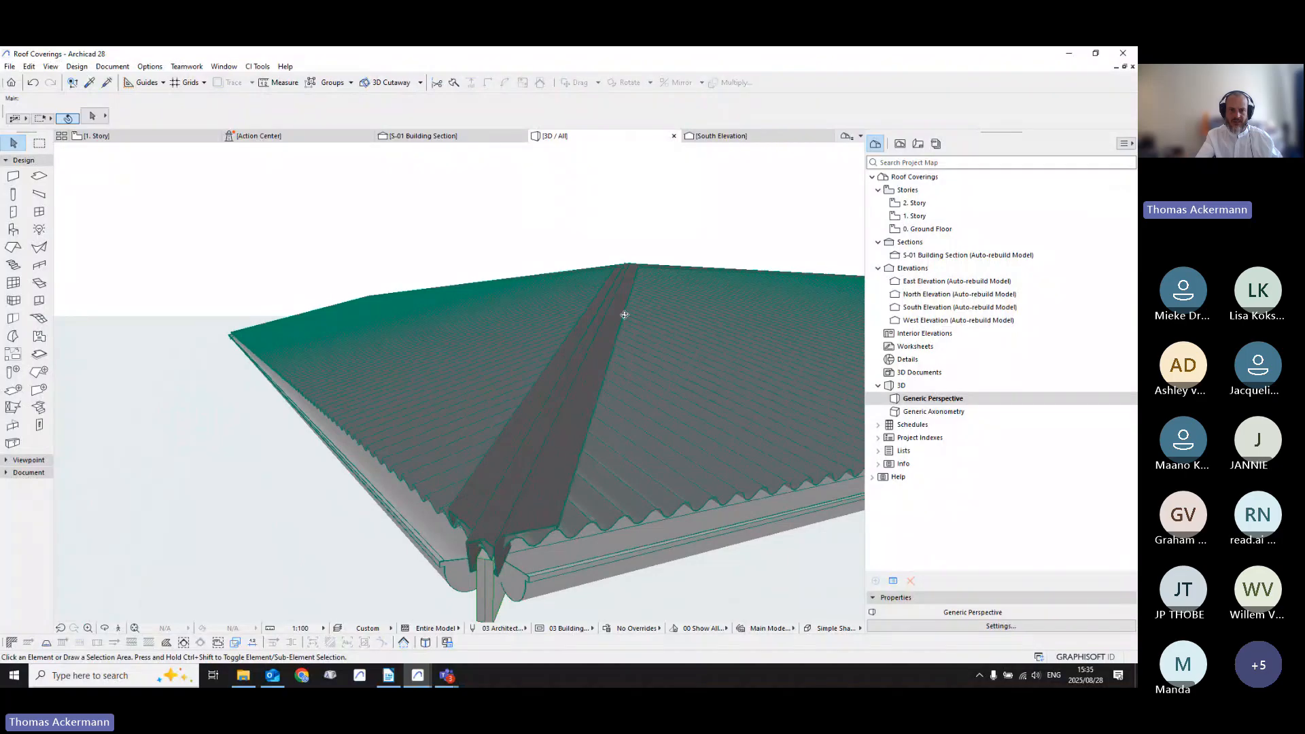
Step: On the 1. Story plan, select both corrugated roof coverings and set their shared hip edge to Junction
key("F2")
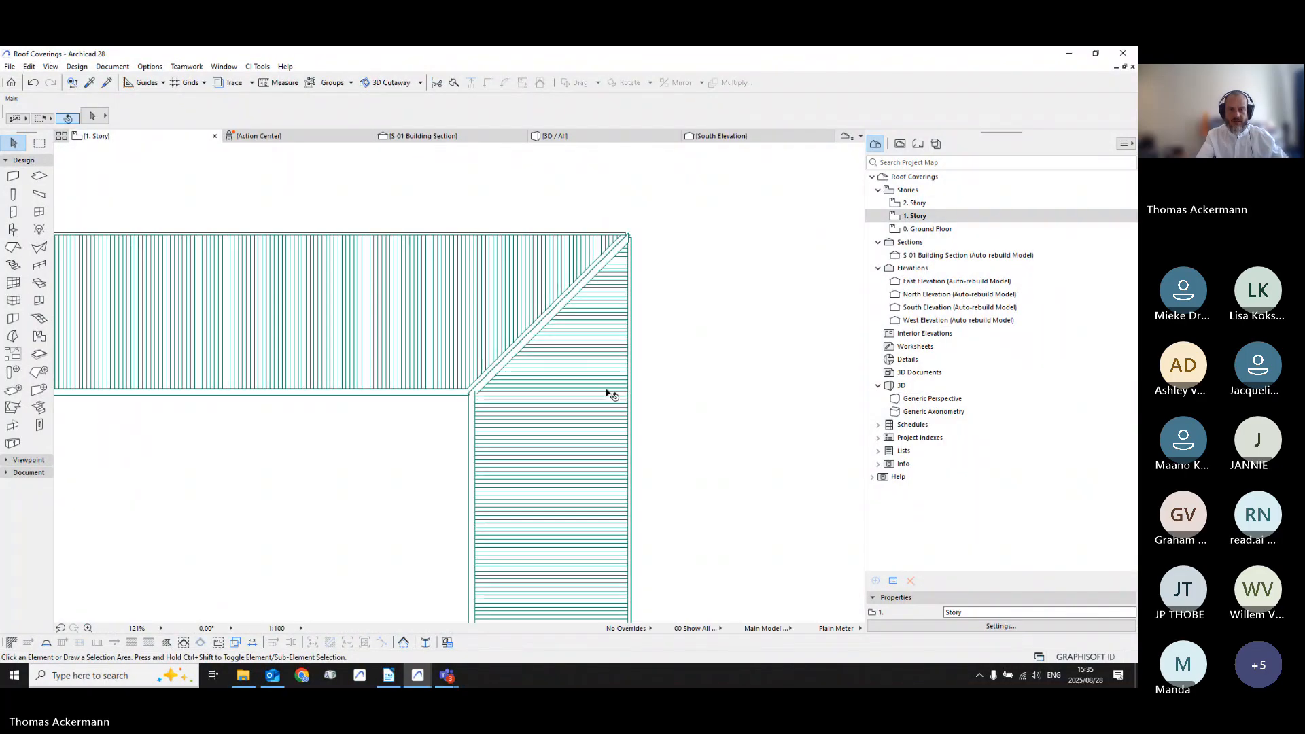
middle_click_drag(556, 466, 648, 411)
scroll(648, 410, "down", 1)
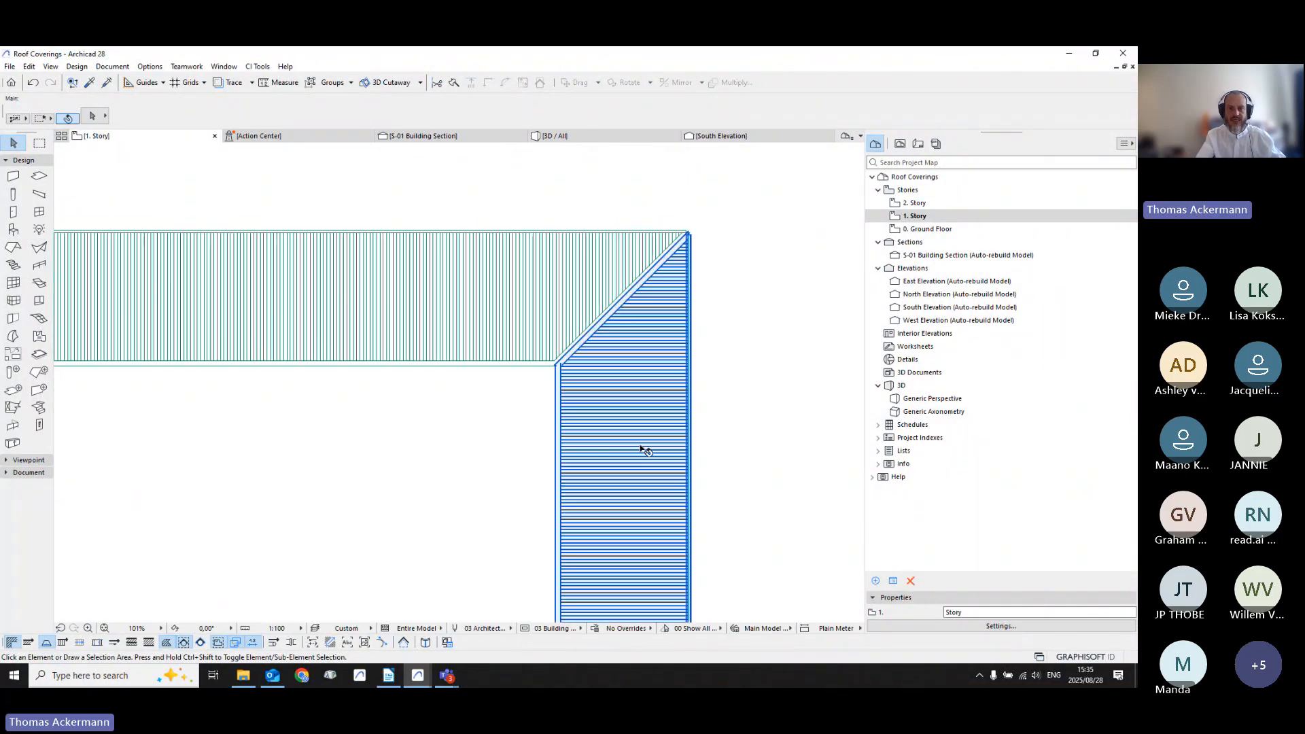
left_click(663, 450)
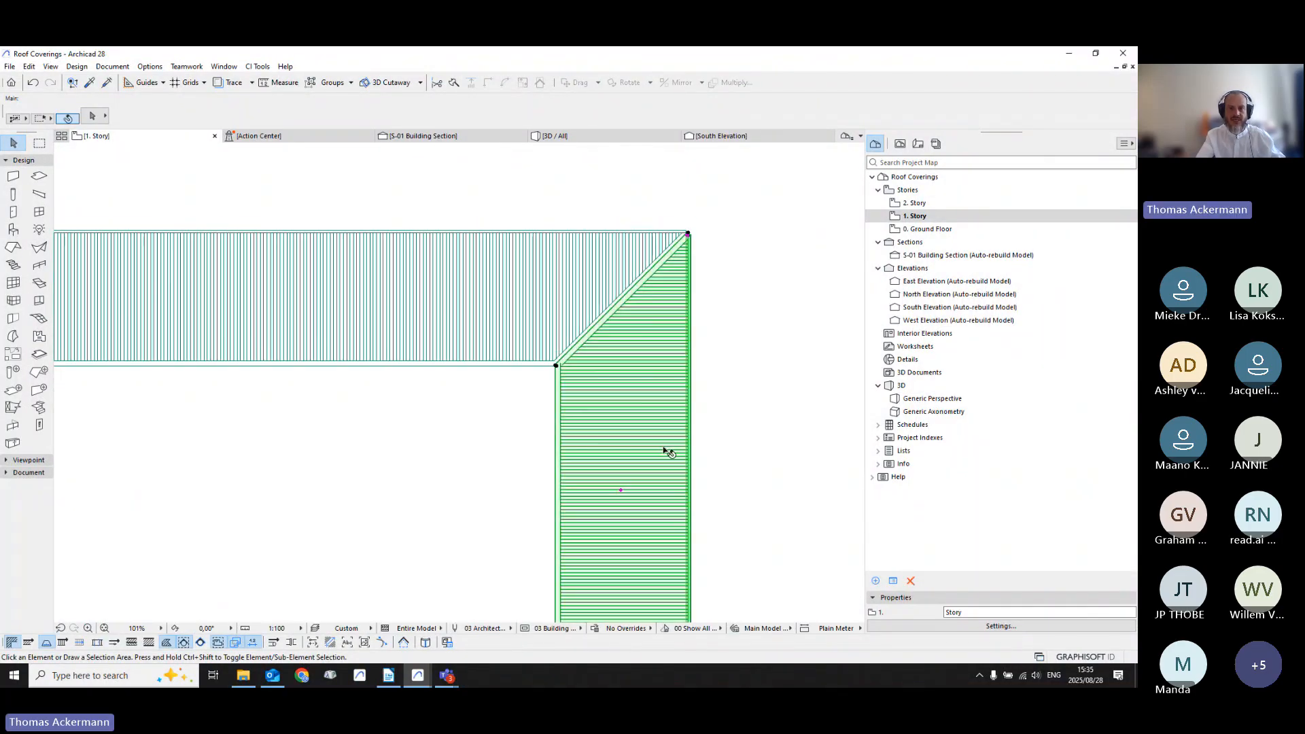
left_click(523, 347, "shift")
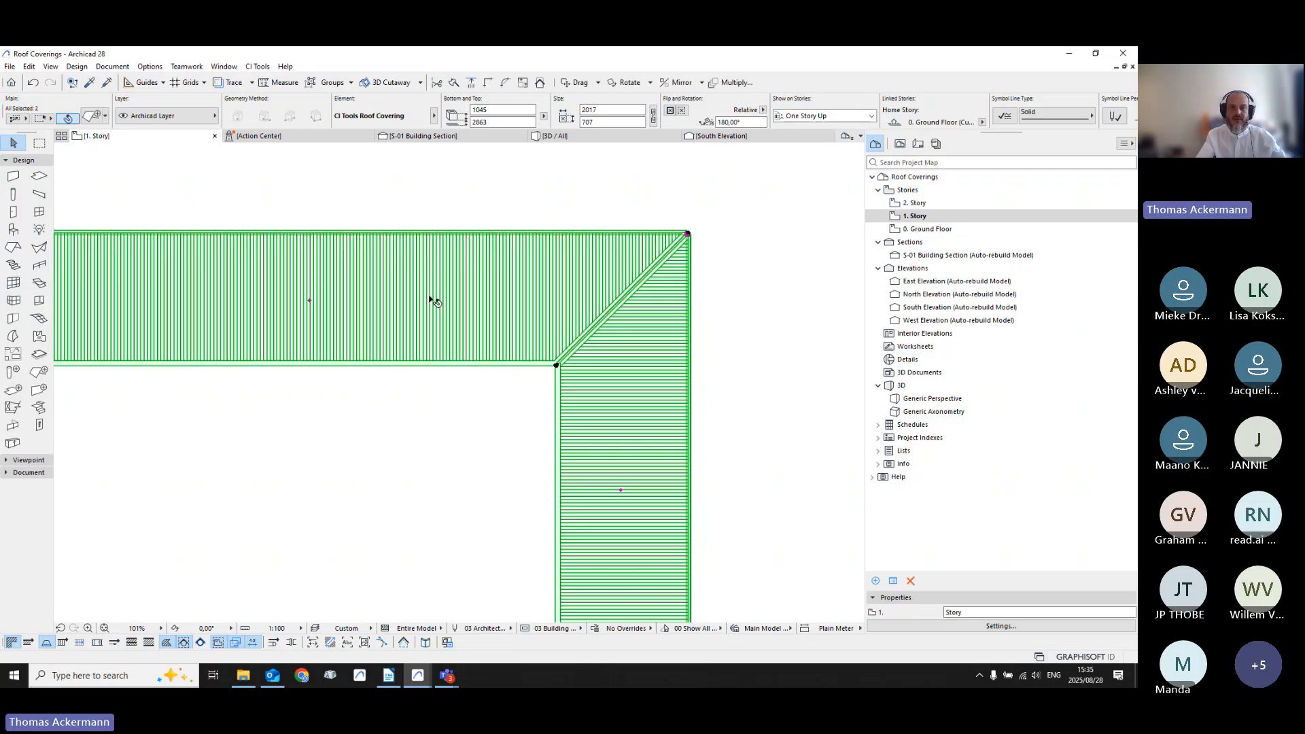
left_click(257, 66)
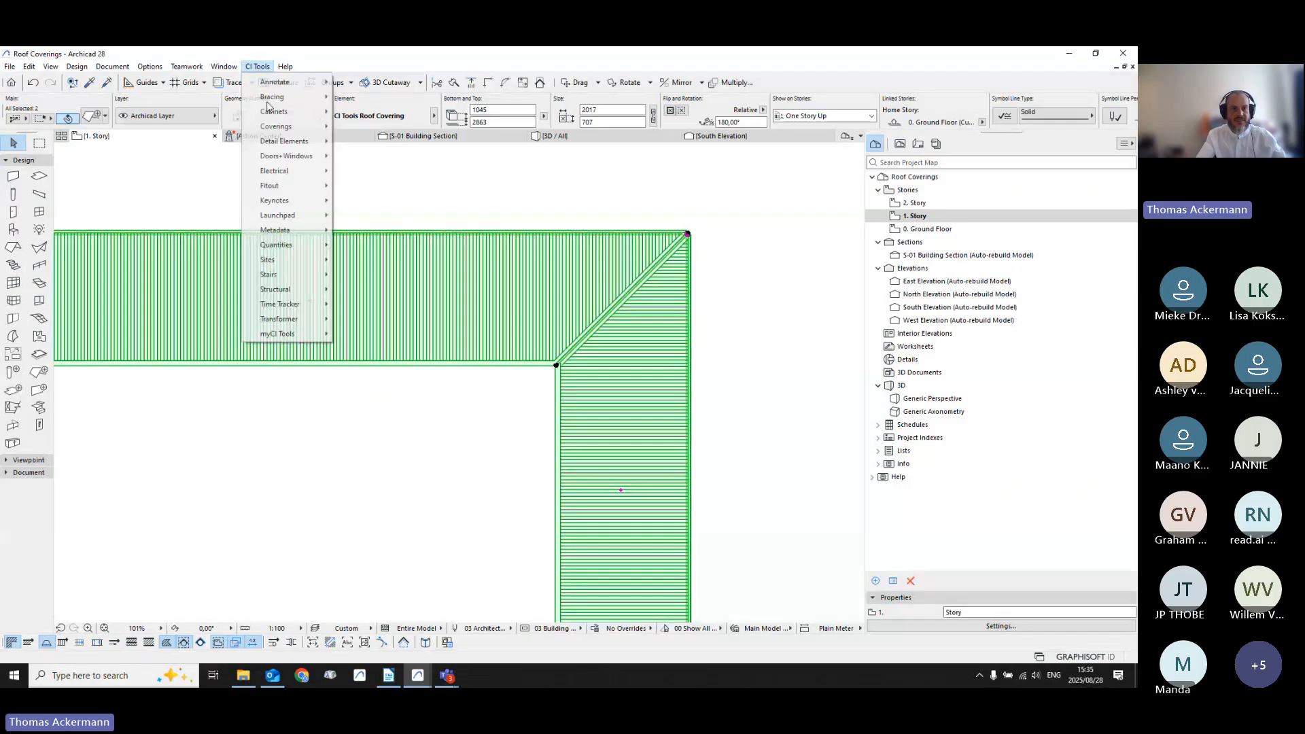
mouse_move(276, 126)
left_click(401, 192)
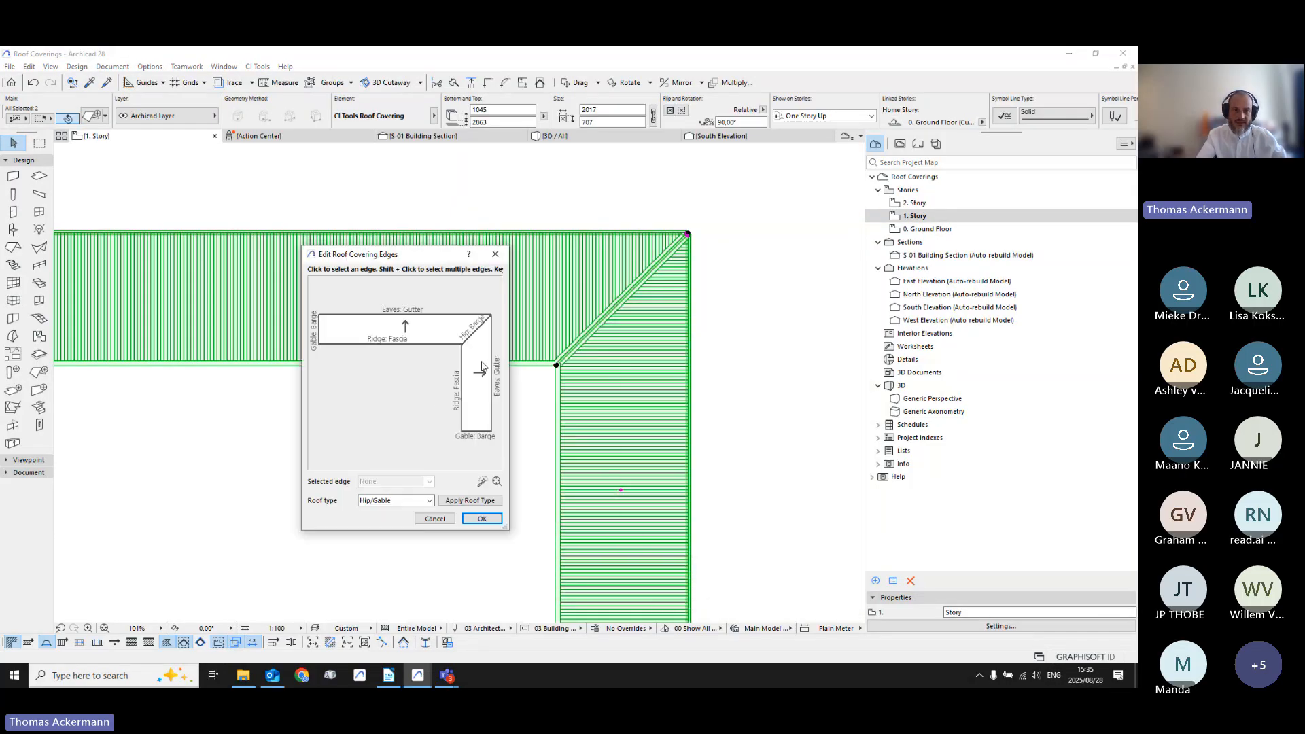
left_click(477, 340)
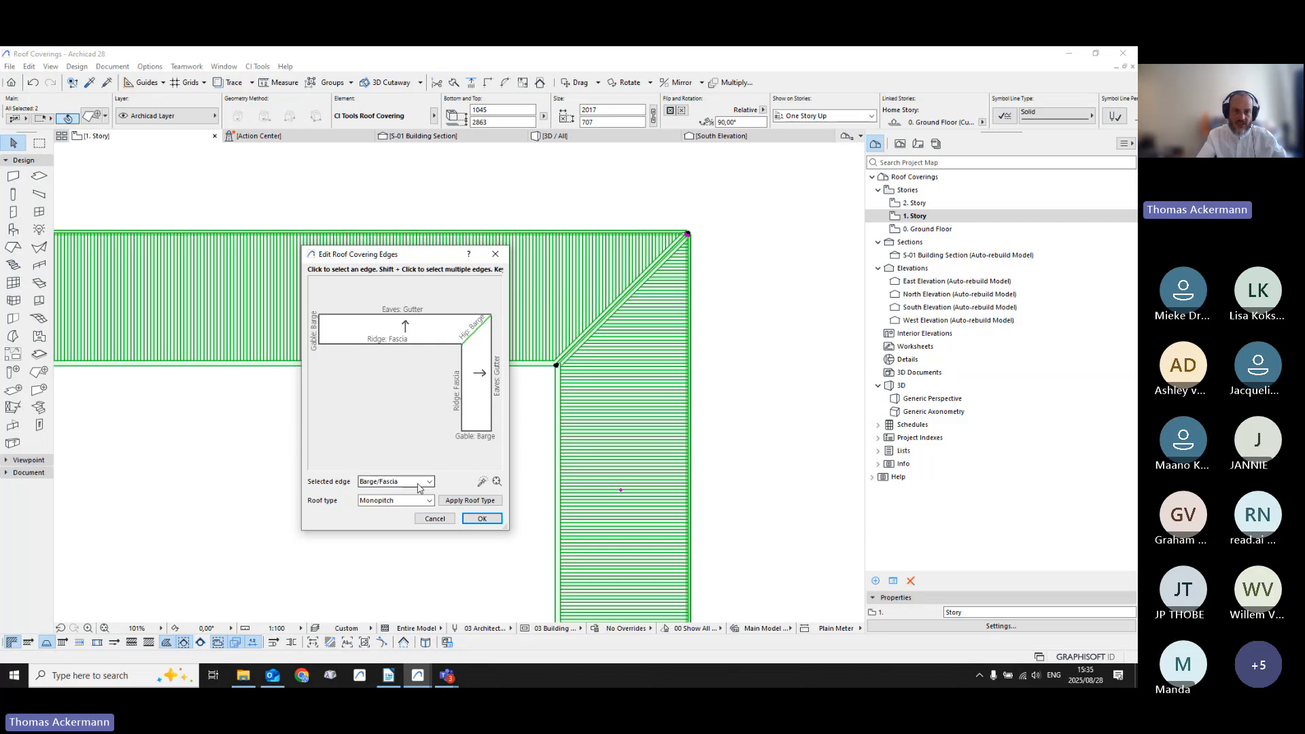
left_click(388, 481)
left_click(374, 525)
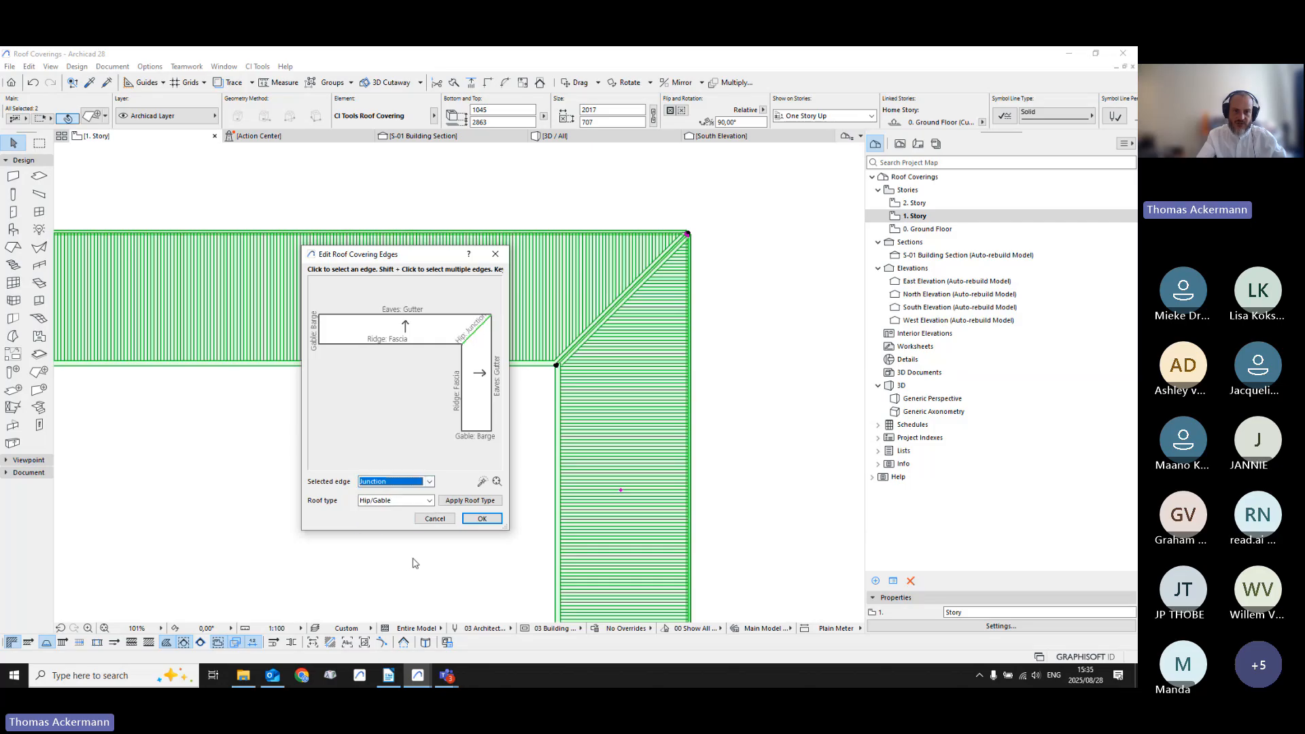
left_click(482, 518)
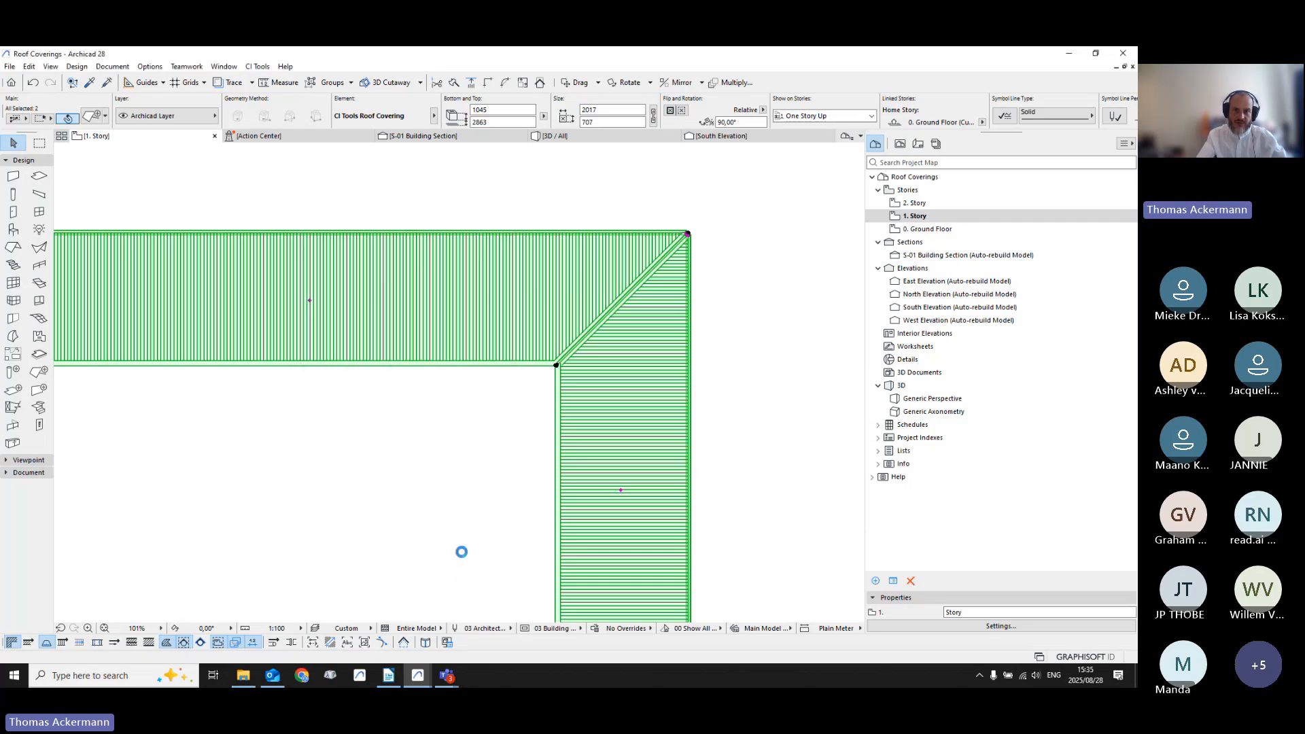
Step: Check the hip junction and gutter corner of the corrugated coverings on the plan and in 3D, and return to 1. Story
scroll(700, 235, "up", 5)
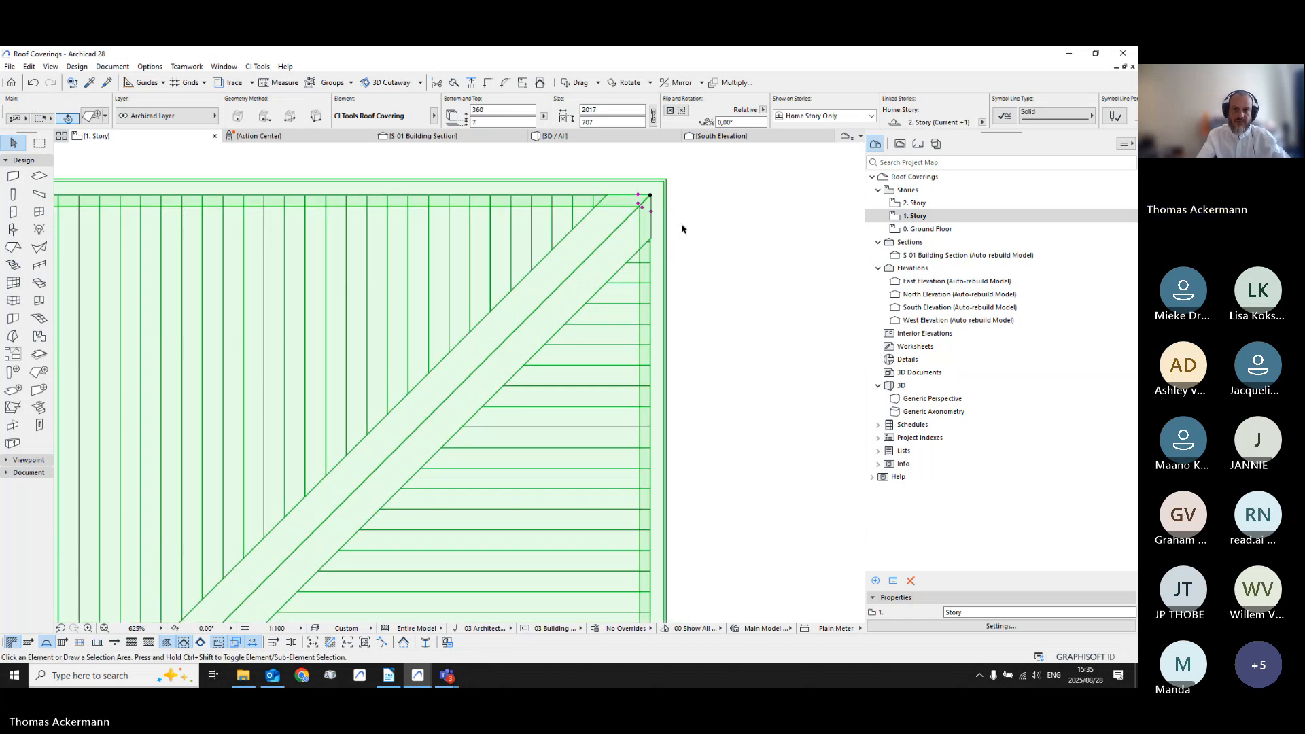
left_click(681, 227)
left_click(617, 136)
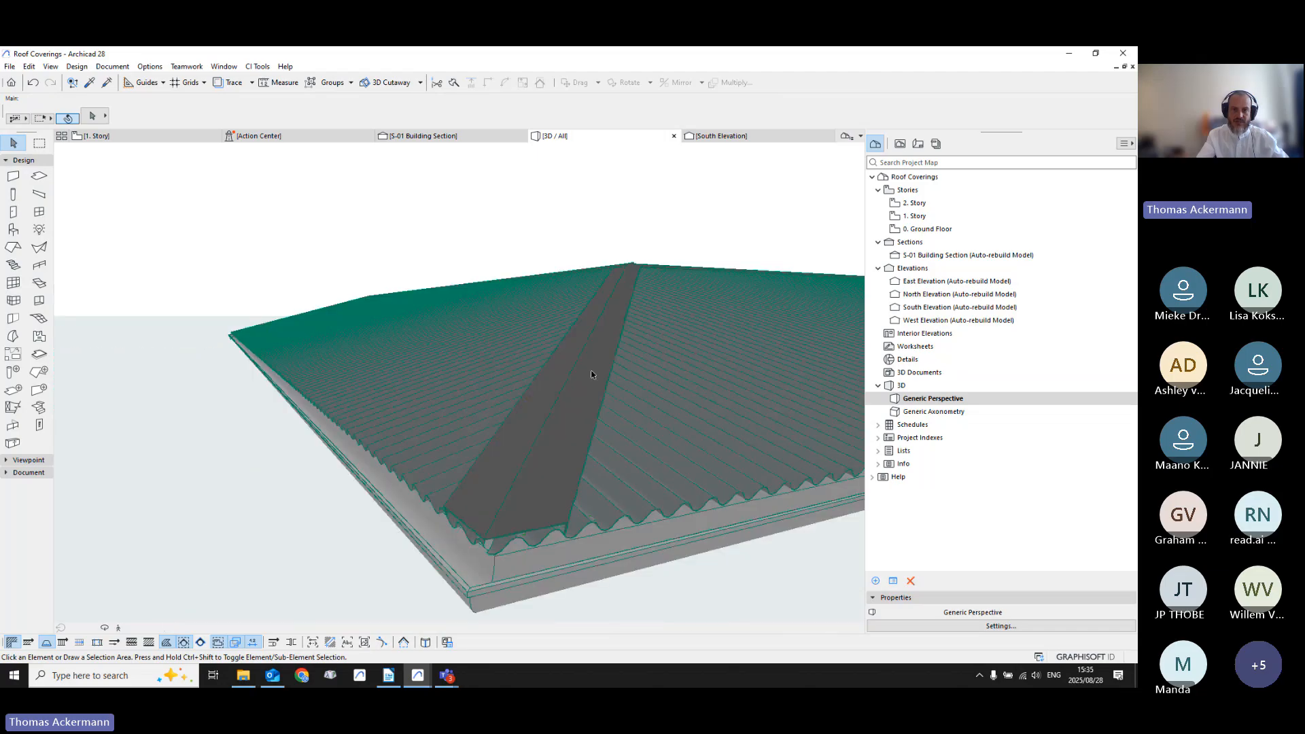
scroll(648, 399, "down", 3)
scroll(549, 460, "up", 3)
mouse_move(554, 435)
middle_mouse_down("shift")
mouse_move(711, 460)
mouse_move(689, 419)
mouse_move(536, 443)
middle_mouse_up("shift")
scroll(606, 431, "down", 4)
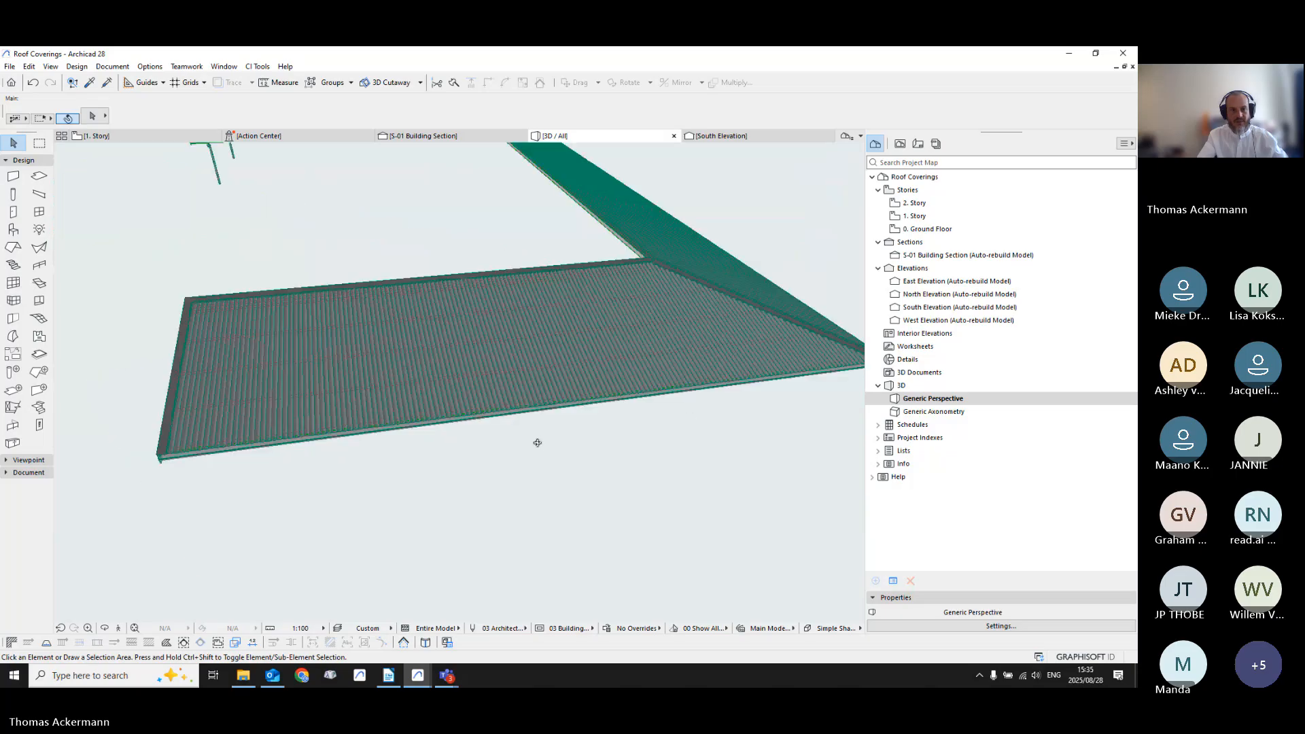
key("F2")
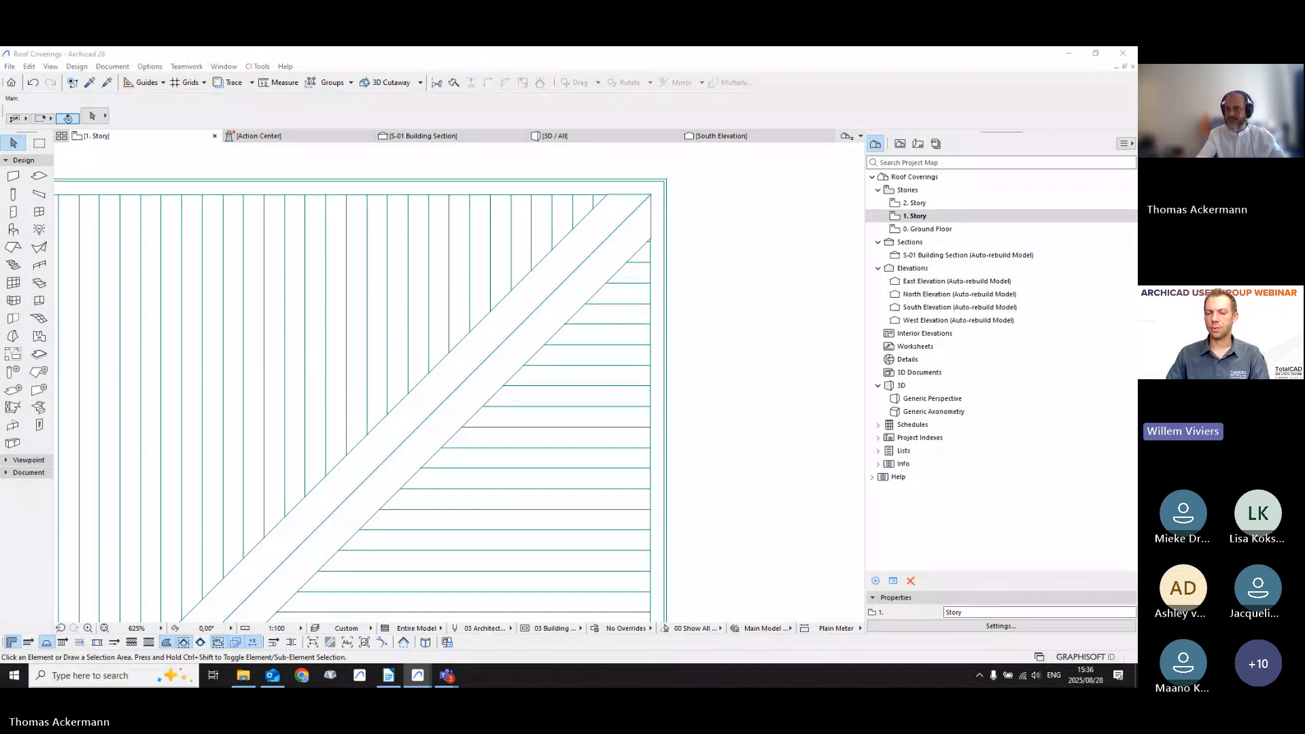
Step: Switch to the Electrical project, maximize its window and focus on the master bedroom of the 3. Ground plan
left_click_drag(1137, 332, 415, 135)
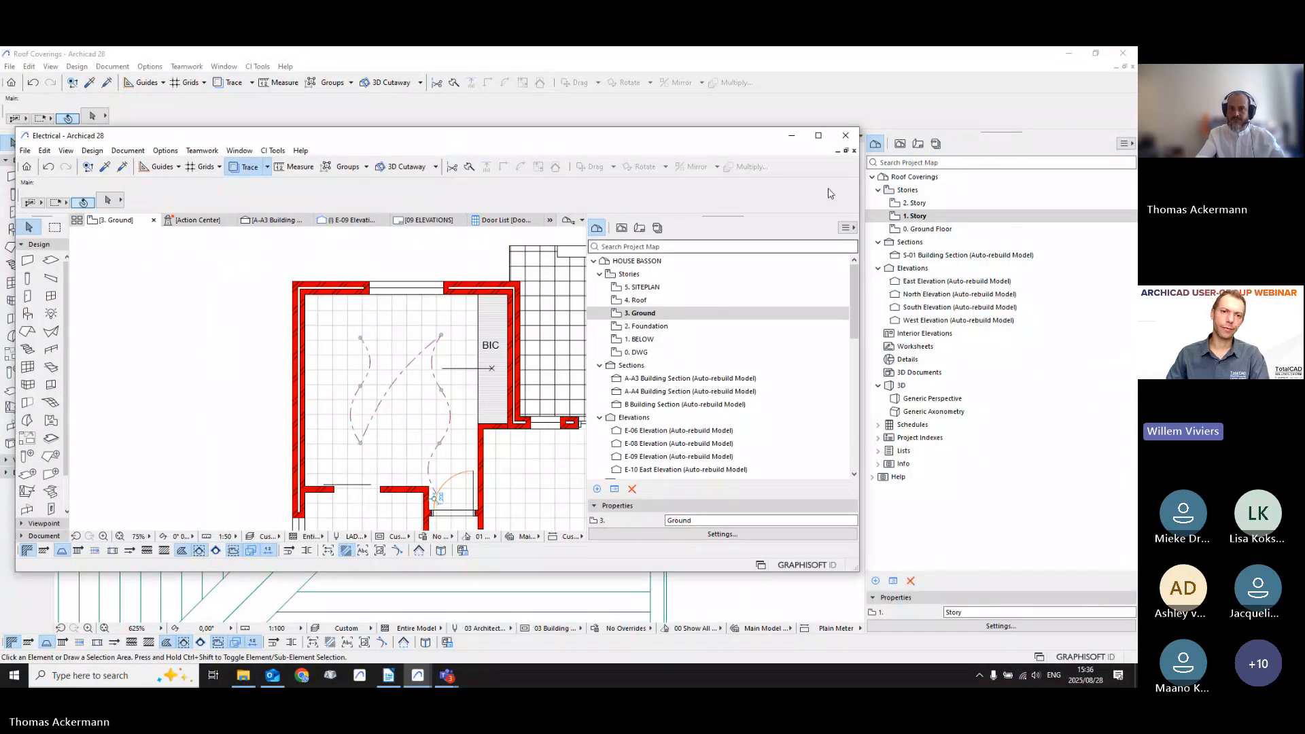
left_click(819, 135)
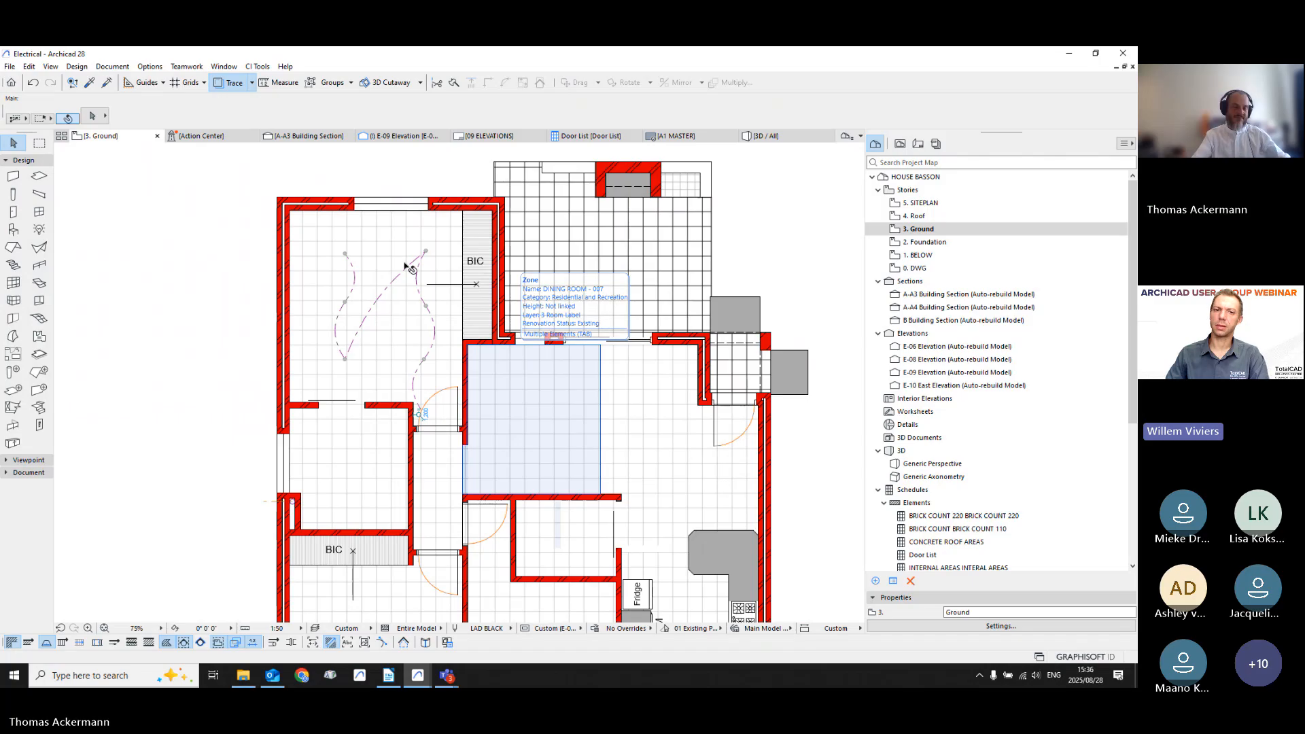
scroll(427, 313, "up", 4)
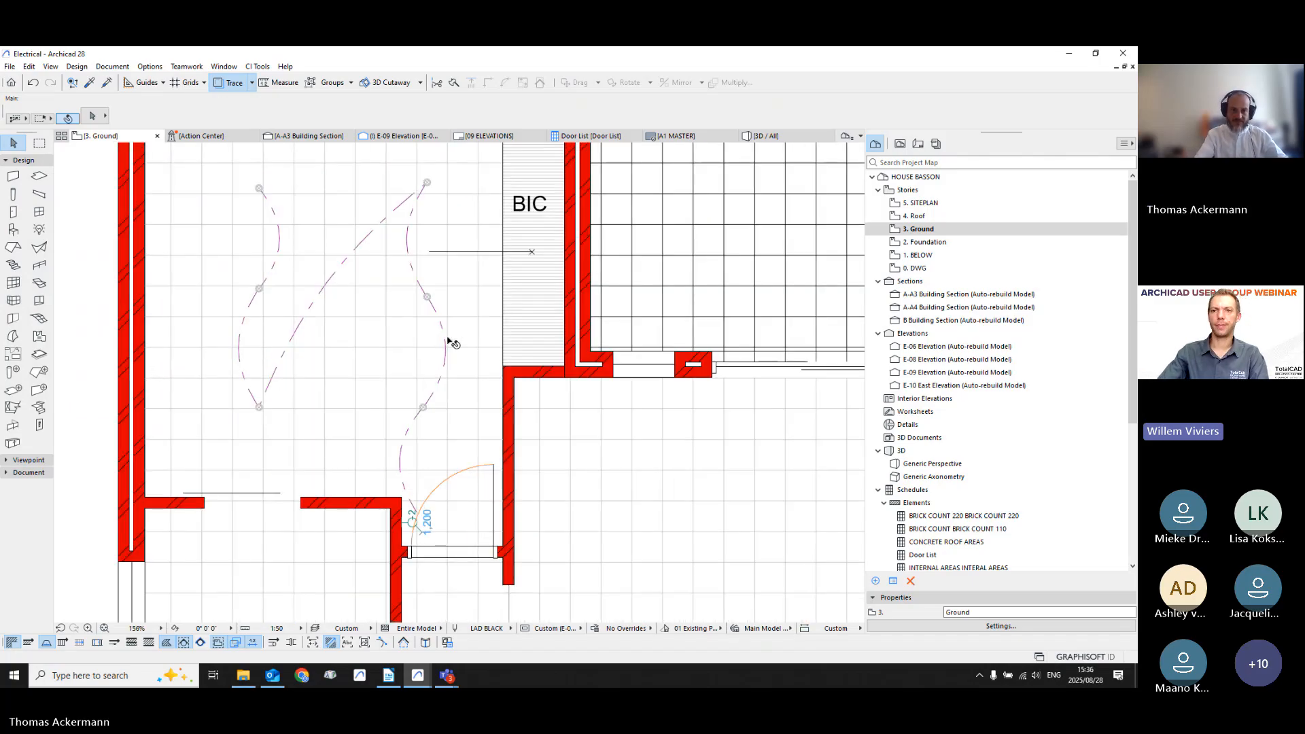
Step: Select the master bedroom's whole lighting circuit from one of its wires with Select Circuit, and delete the wiring
left_click(452, 363)
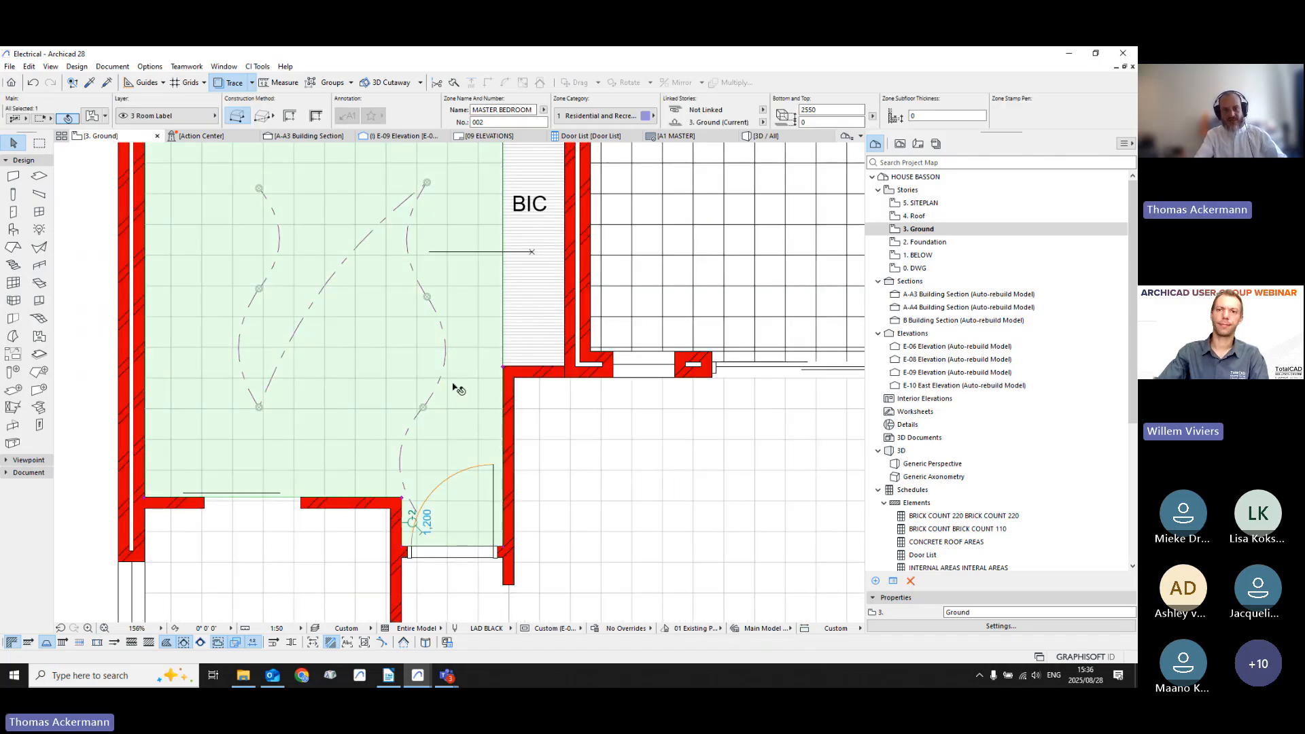
left_click(446, 361)
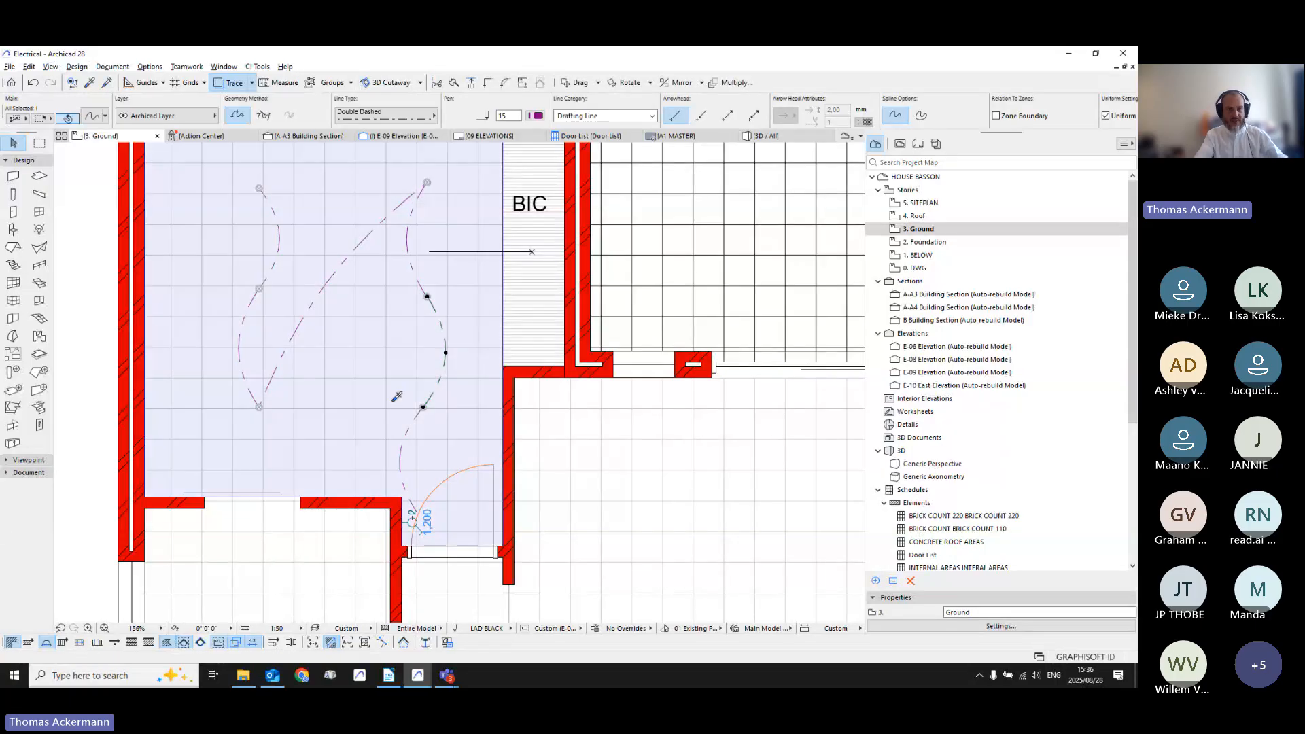
key("Escape")
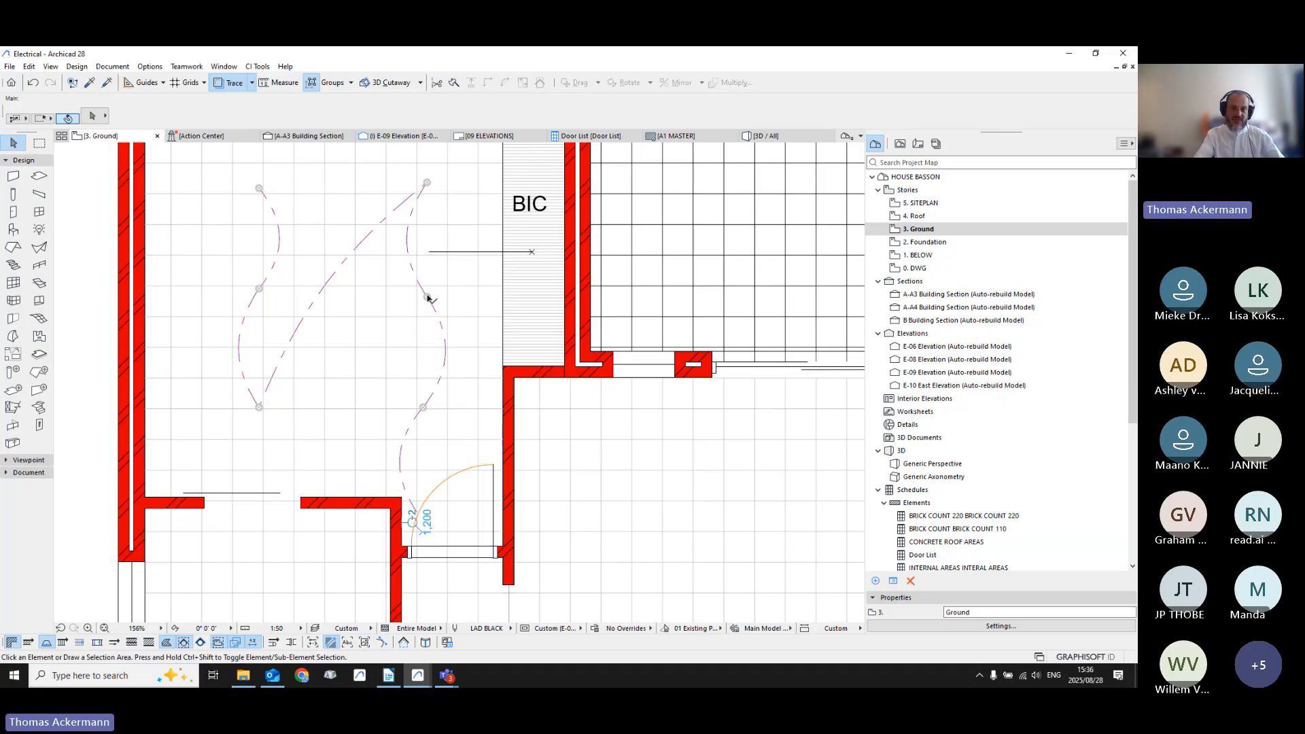
left_click(412, 258)
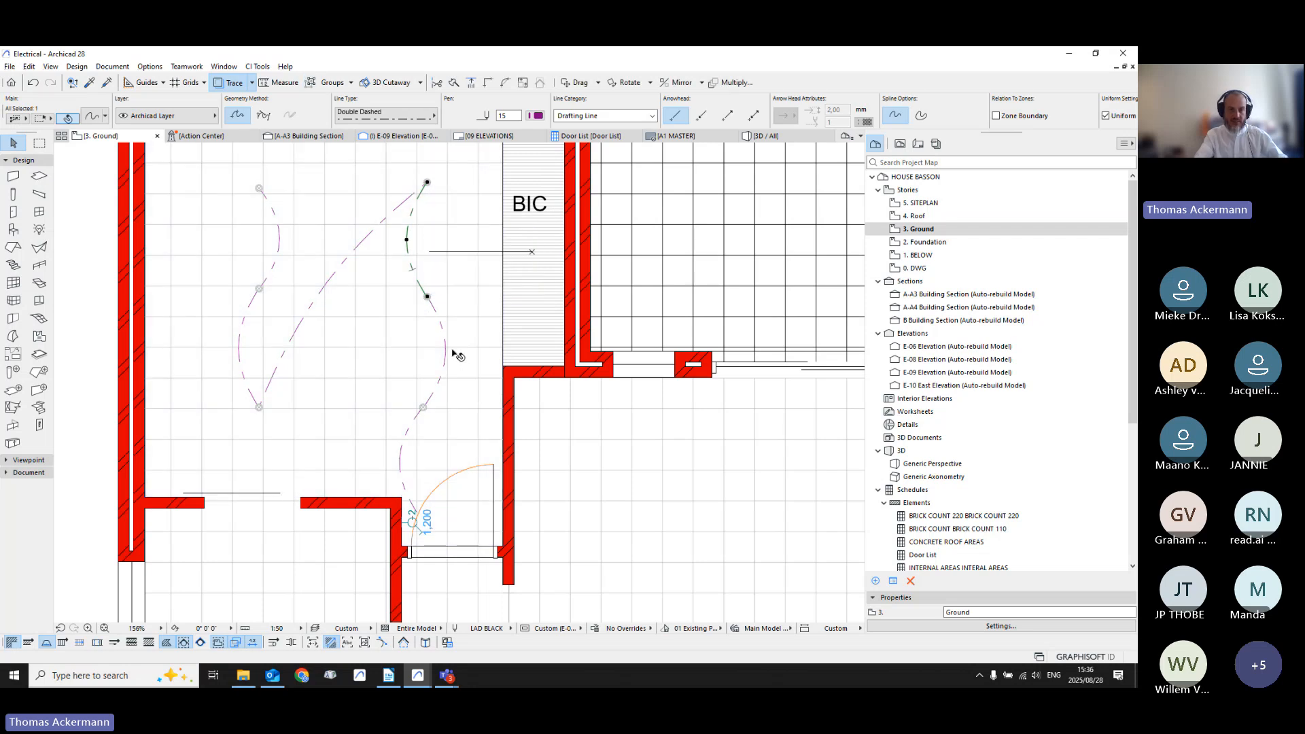
left_click(258, 66)
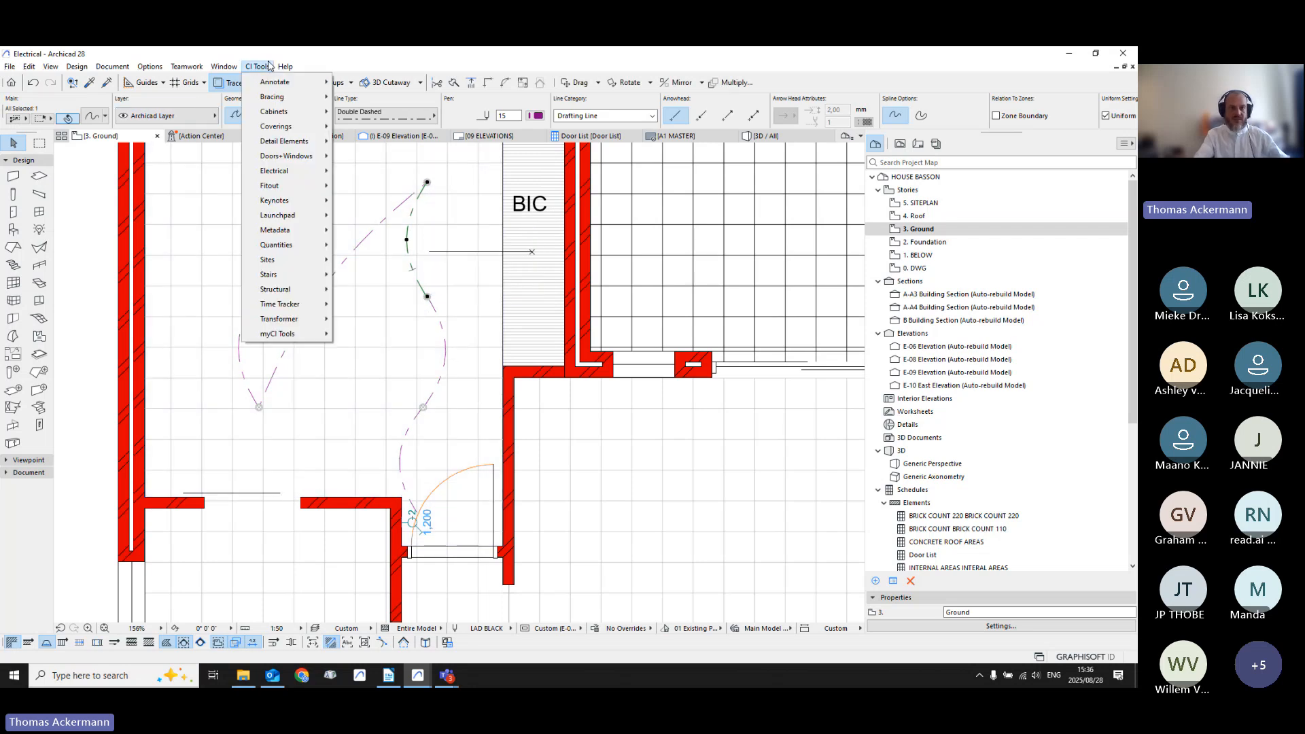
mouse_move(289, 171)
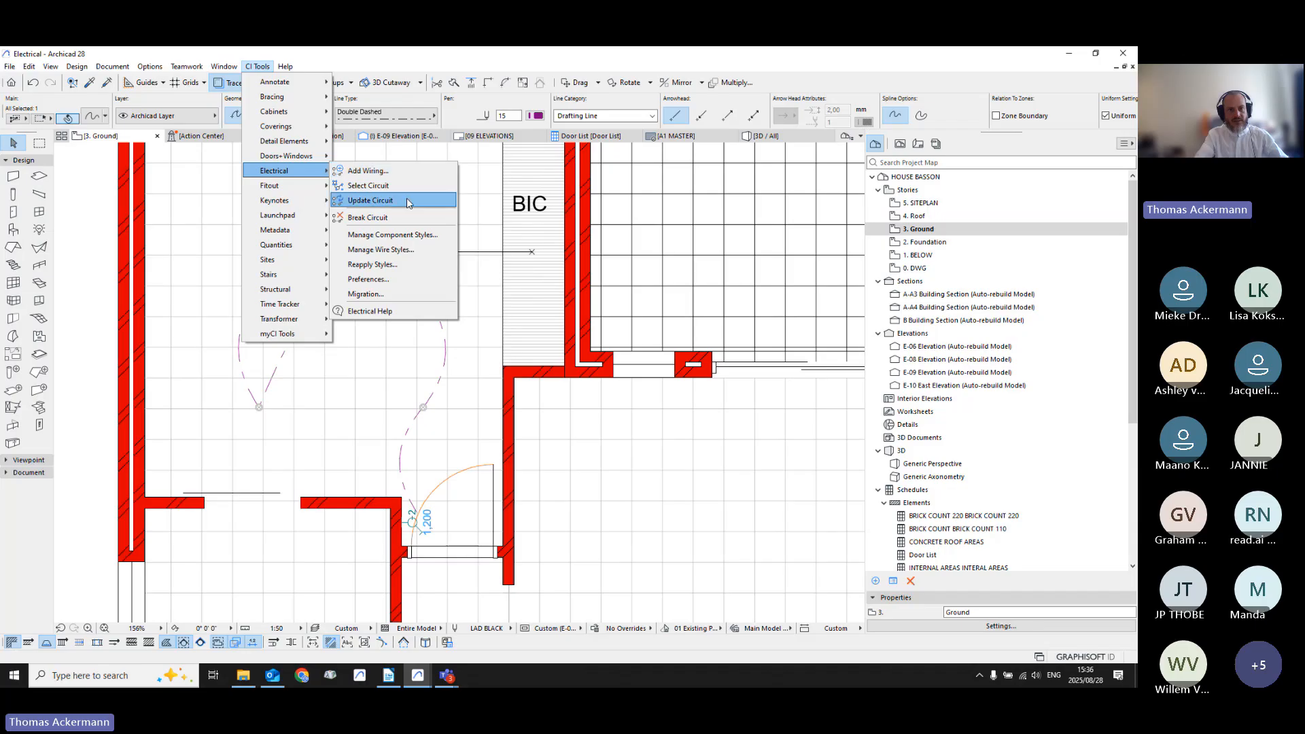
left_click(408, 189)
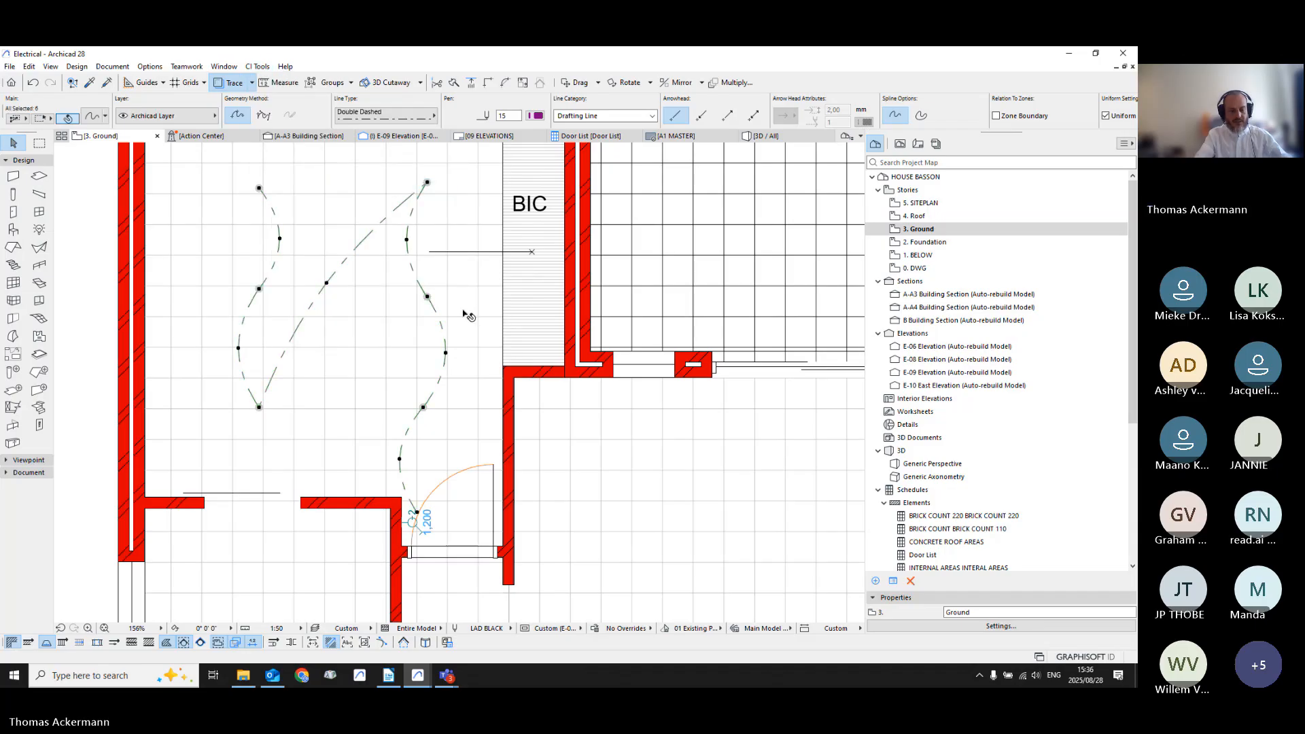
key("Delete")
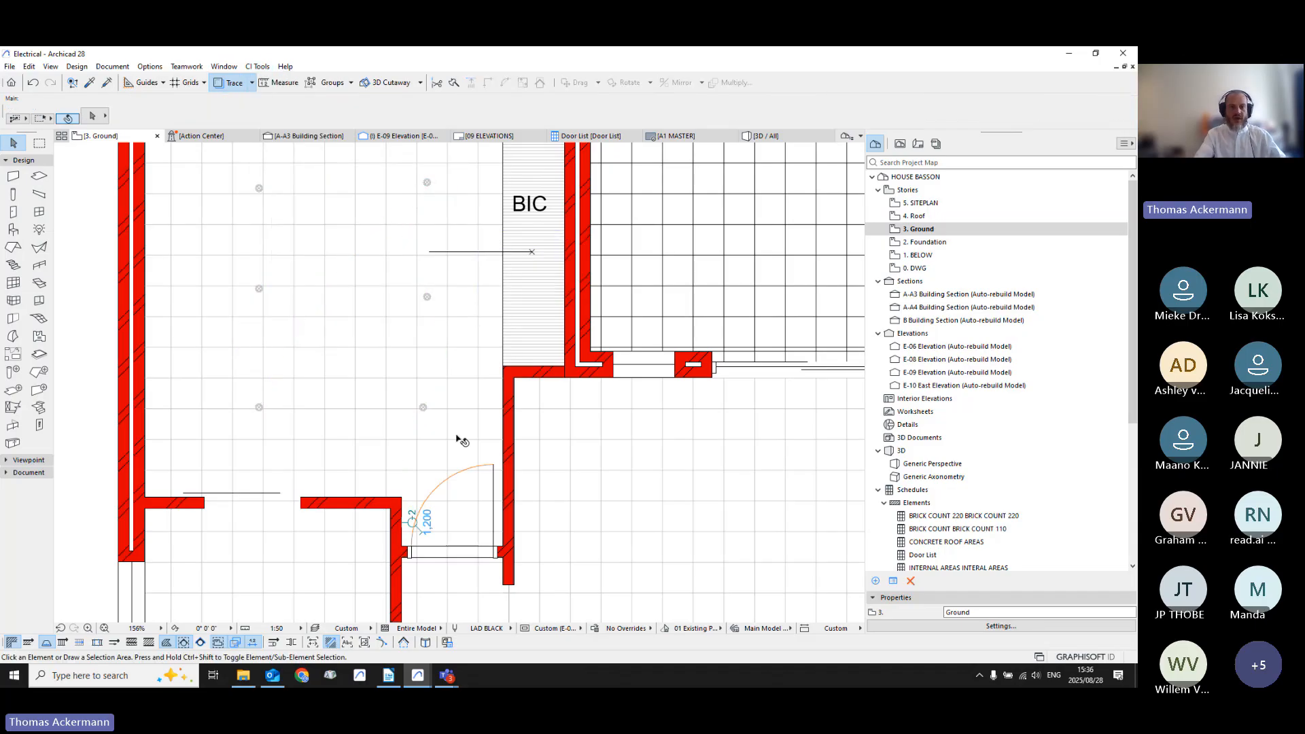
Step: Activate the Electrical tool and load the Mixed Jackpoint favorite as its default
scroll(473, 437, "down", 2)
scroll(474, 437, "down", 1)
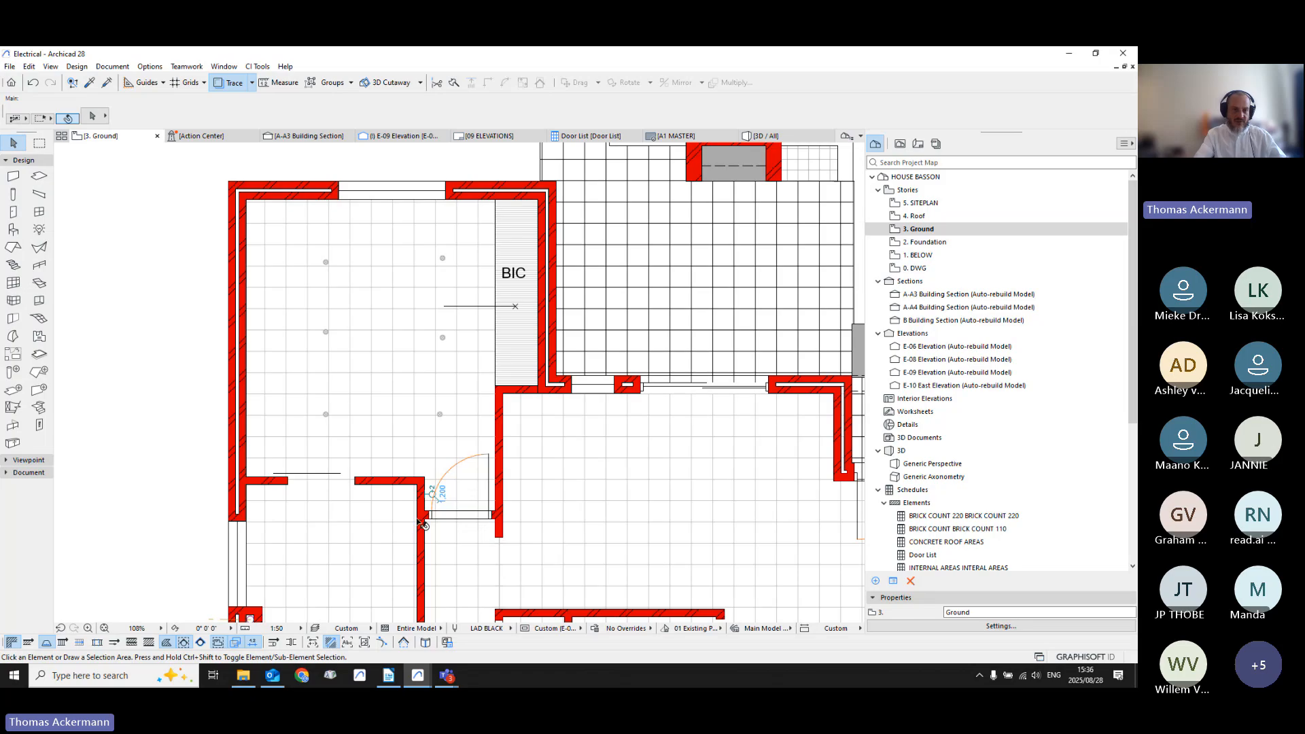
scroll(177, 479, "up", 1)
left_click(40, 425)
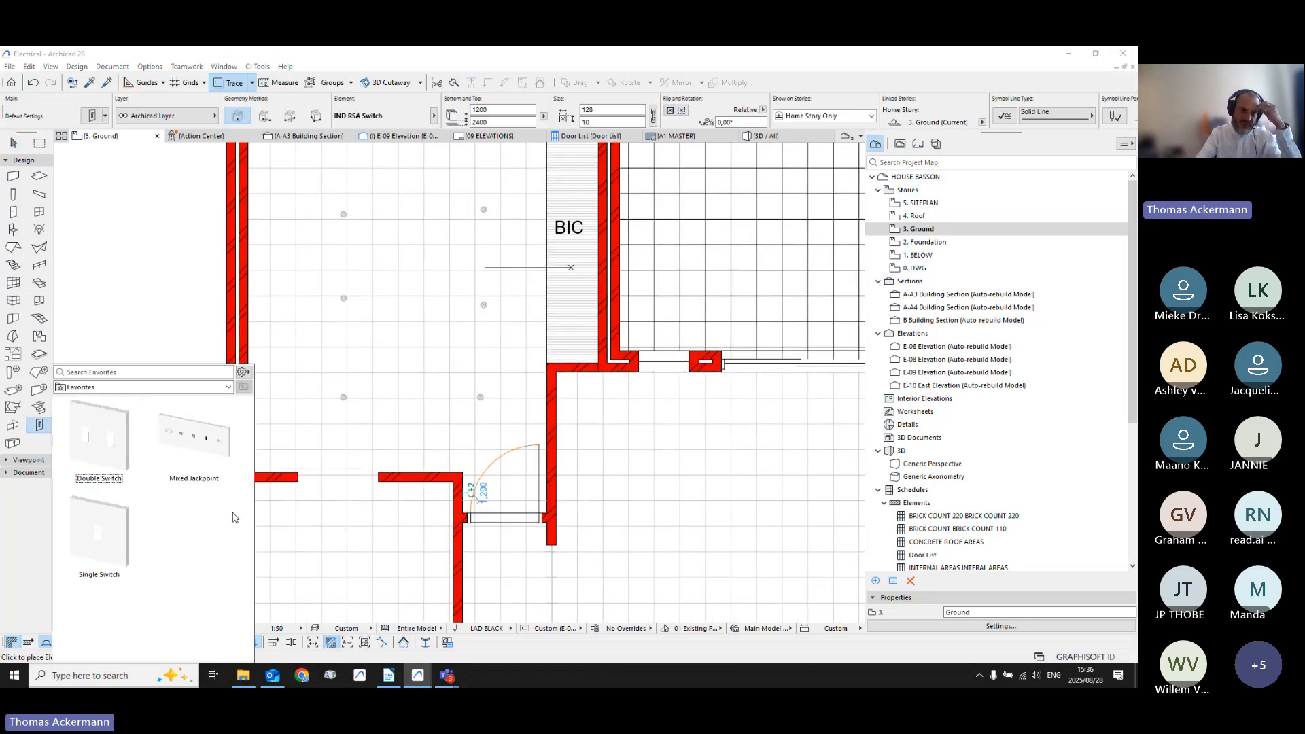
left_click(214, 465)
double_click(216, 429)
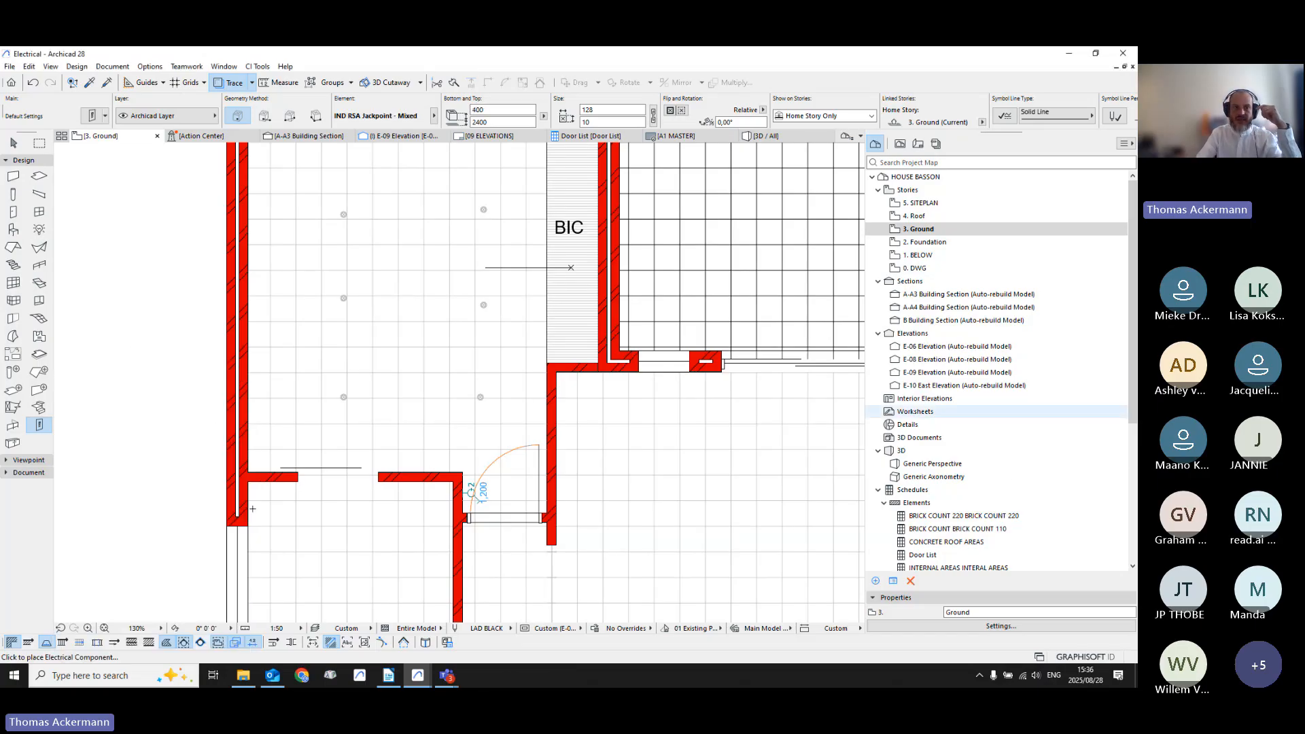
Step: Open the Electrical tool's default settings, set the preview to 3D, and load IND RSA Switch from the IND RSA Common Switches
double_click(36, 424)
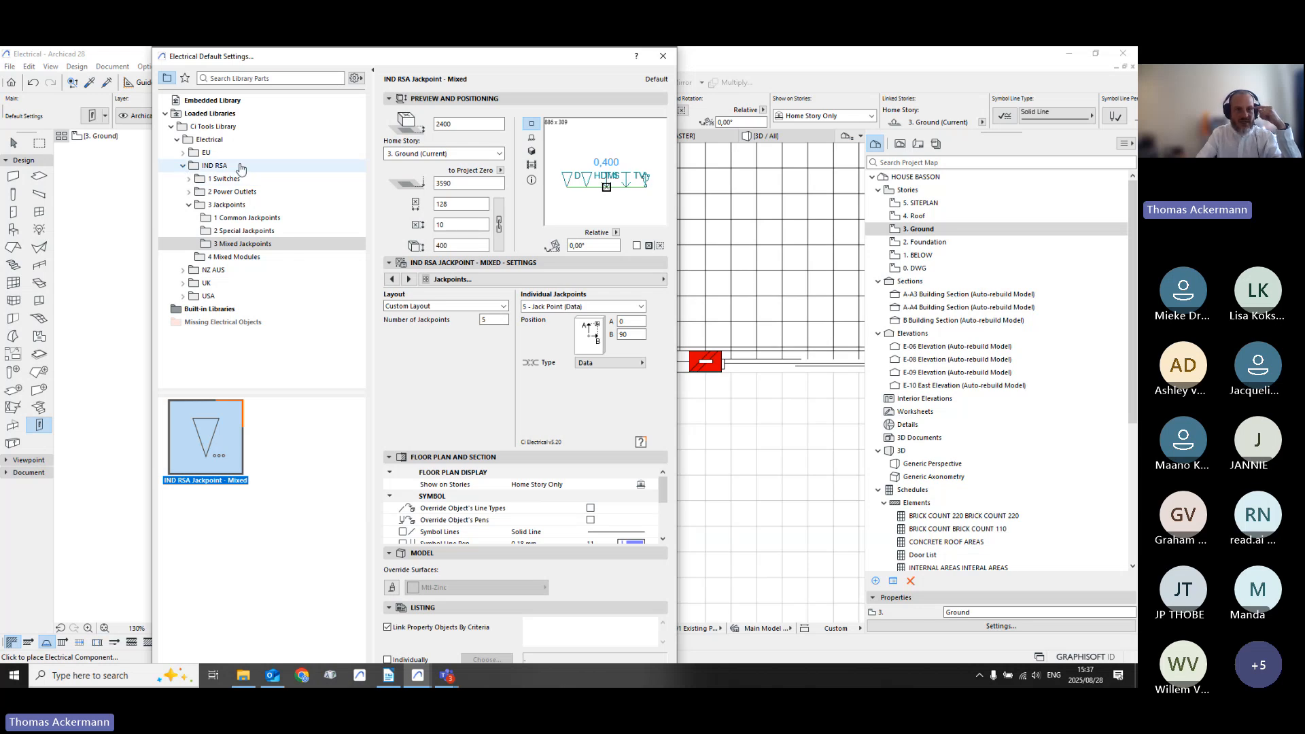
left_click(222, 178)
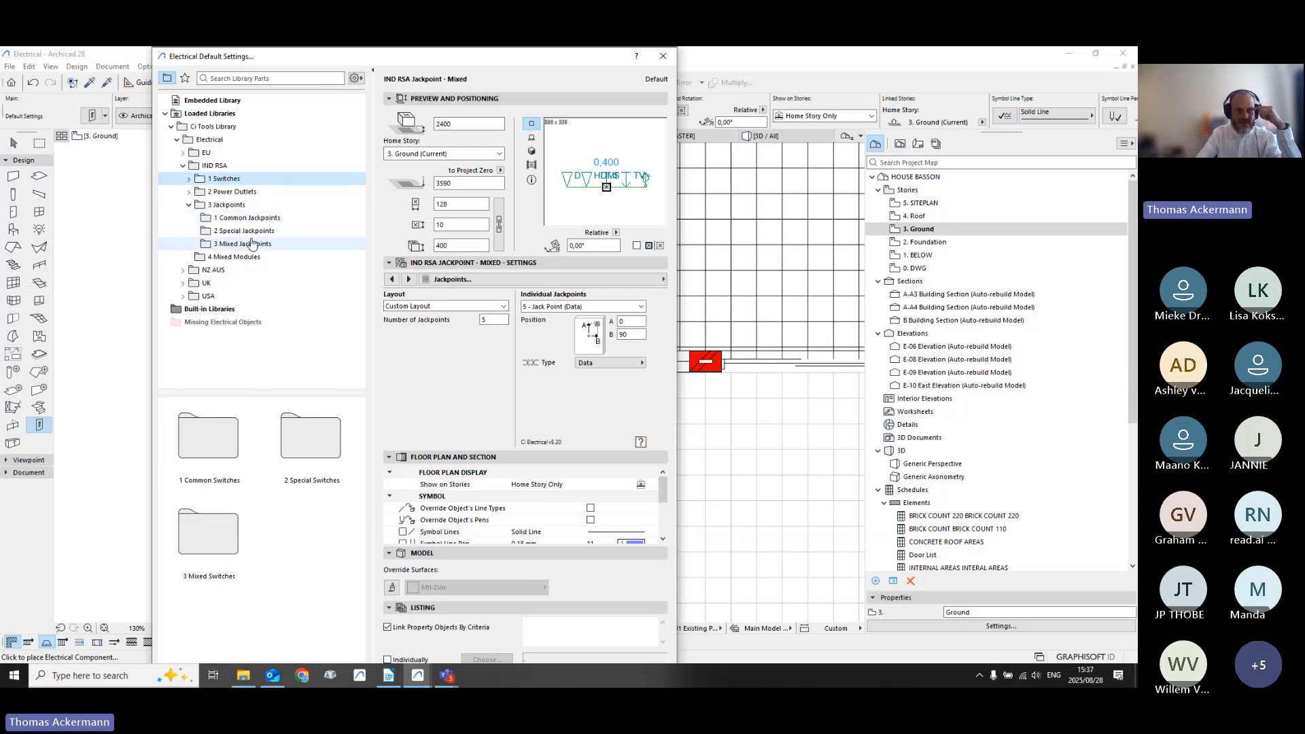
left_click(221, 430)
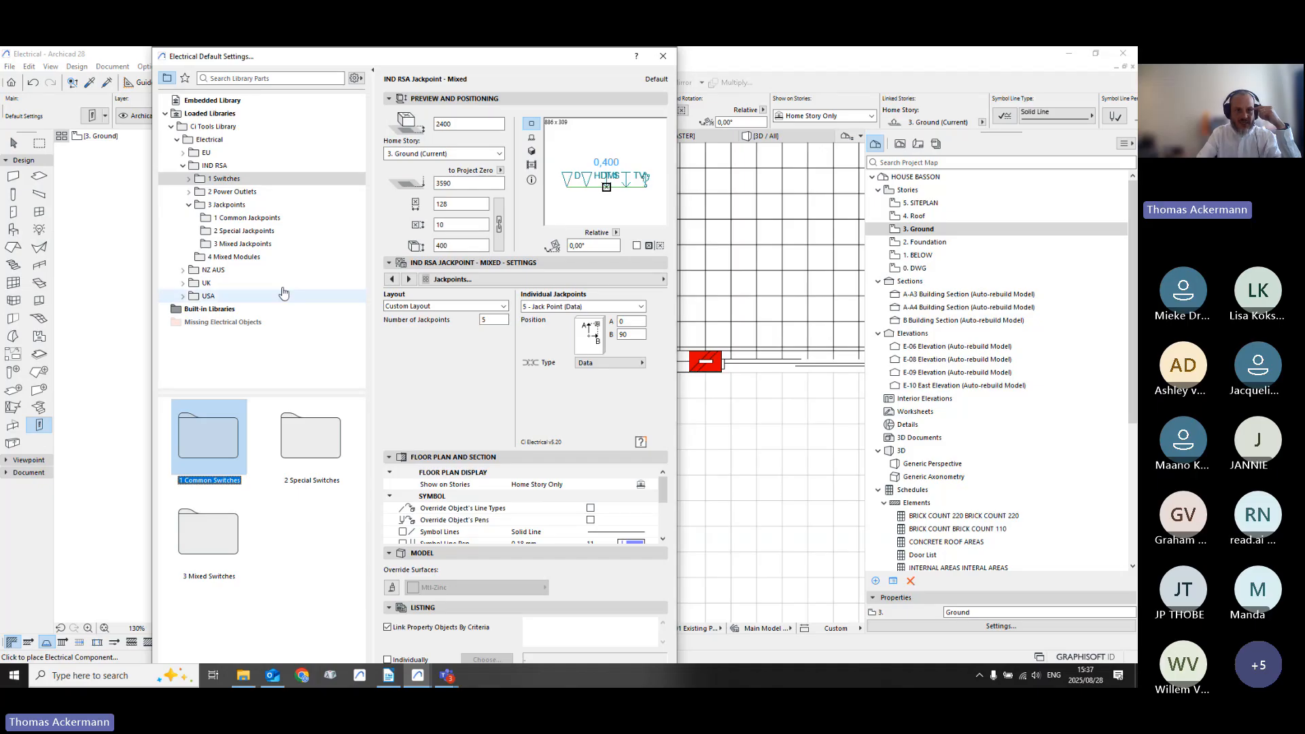
left_click(531, 137)
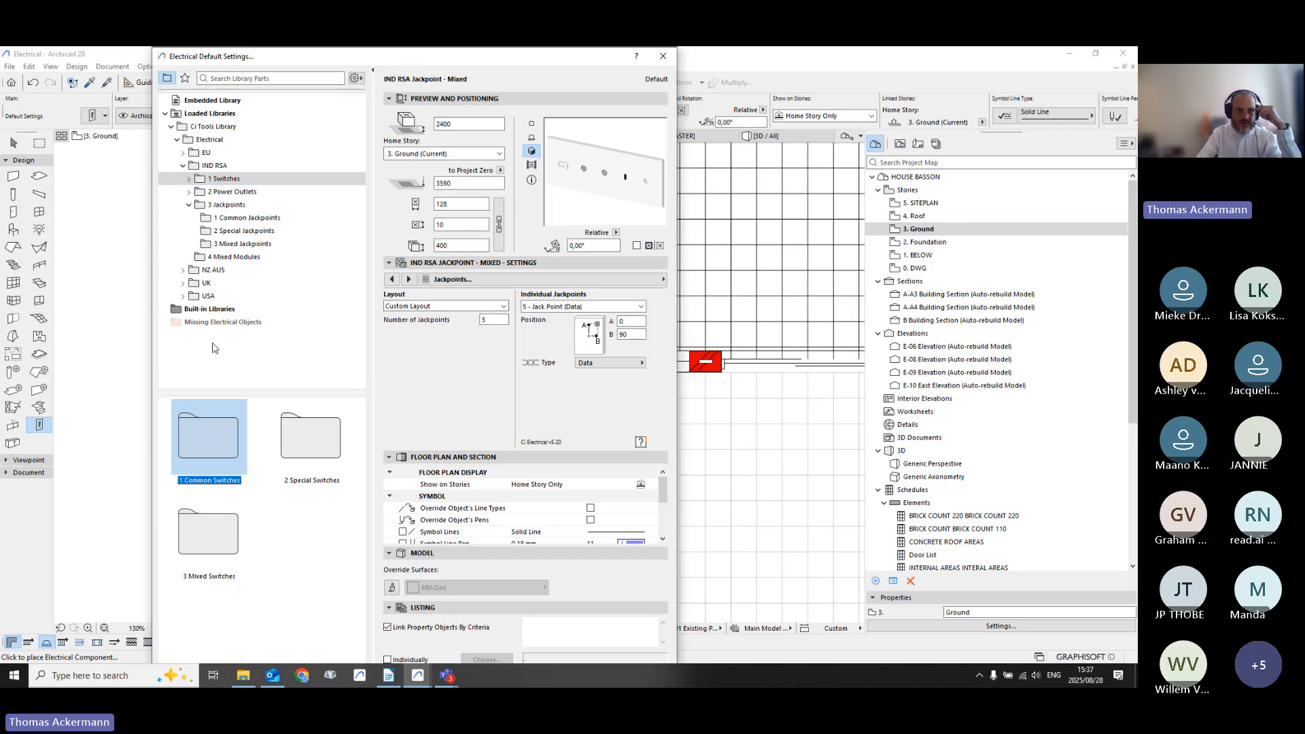
double_click(217, 432)
left_click(219, 461)
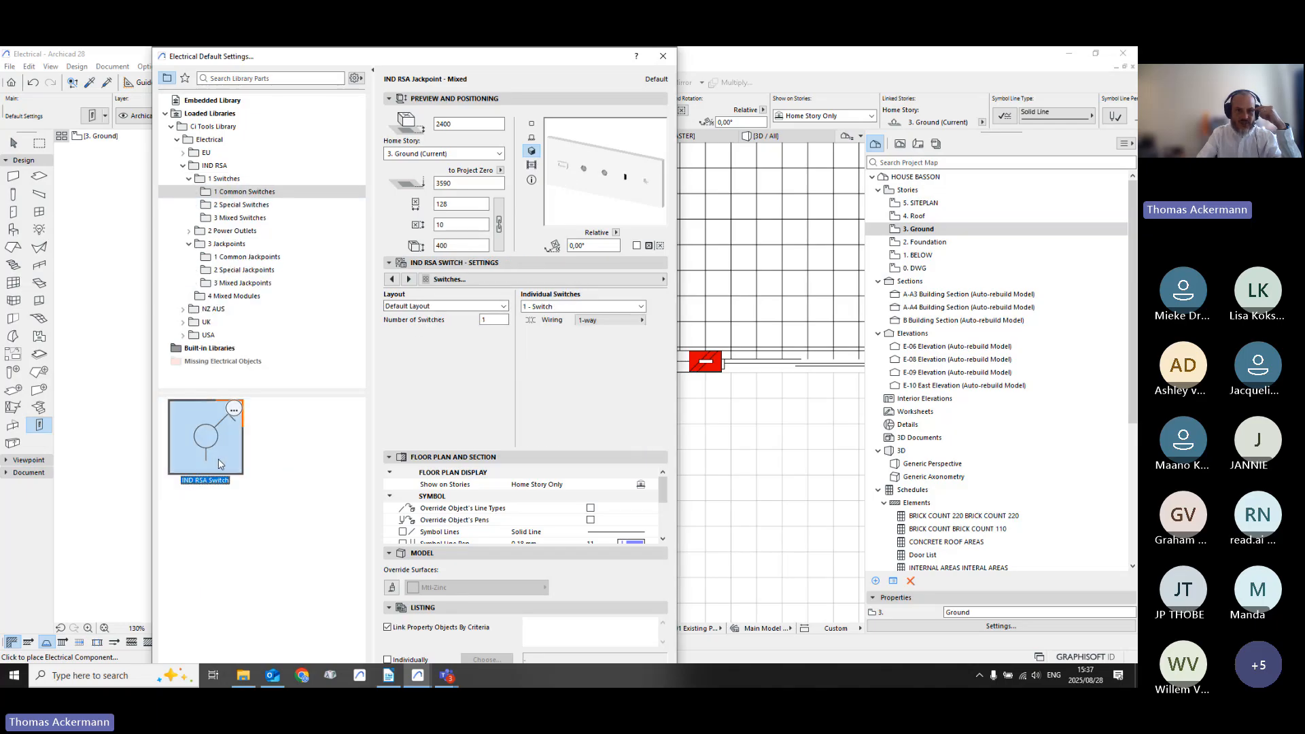
Step: Preview the IND RSA special switches, including Keylock, Keycard, Motion Detector and Pull Cord, then the mixed switch and the Power Outlets folder
left_click(244, 205)
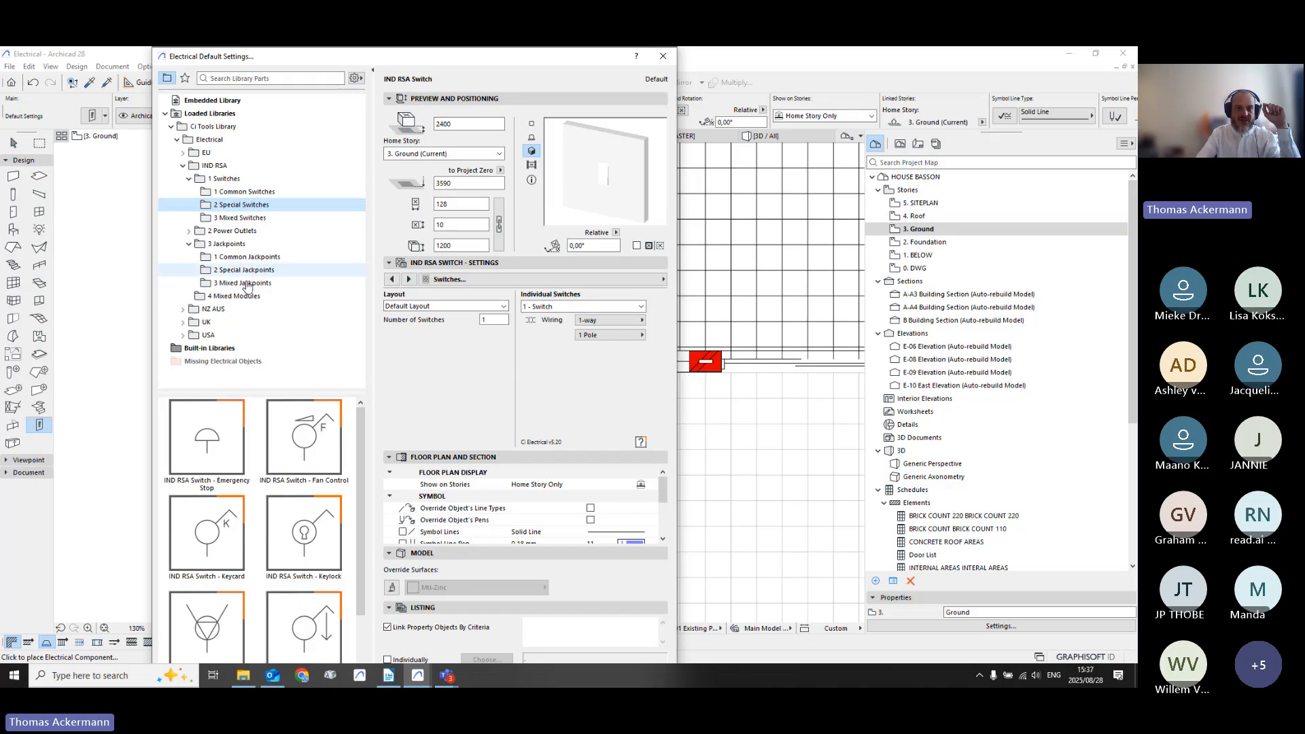
left_click(301, 438)
left_click(207, 534)
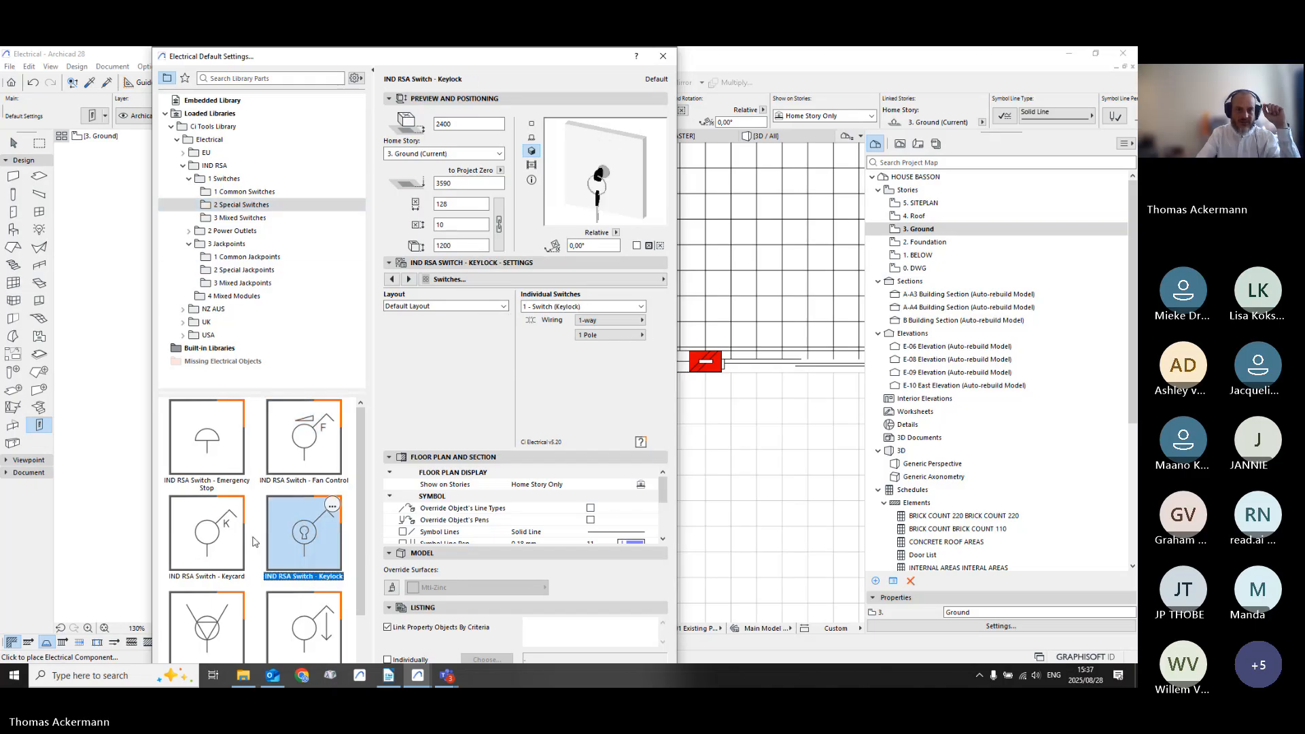
scroll(208, 470, "down", 2)
left_click(218, 556)
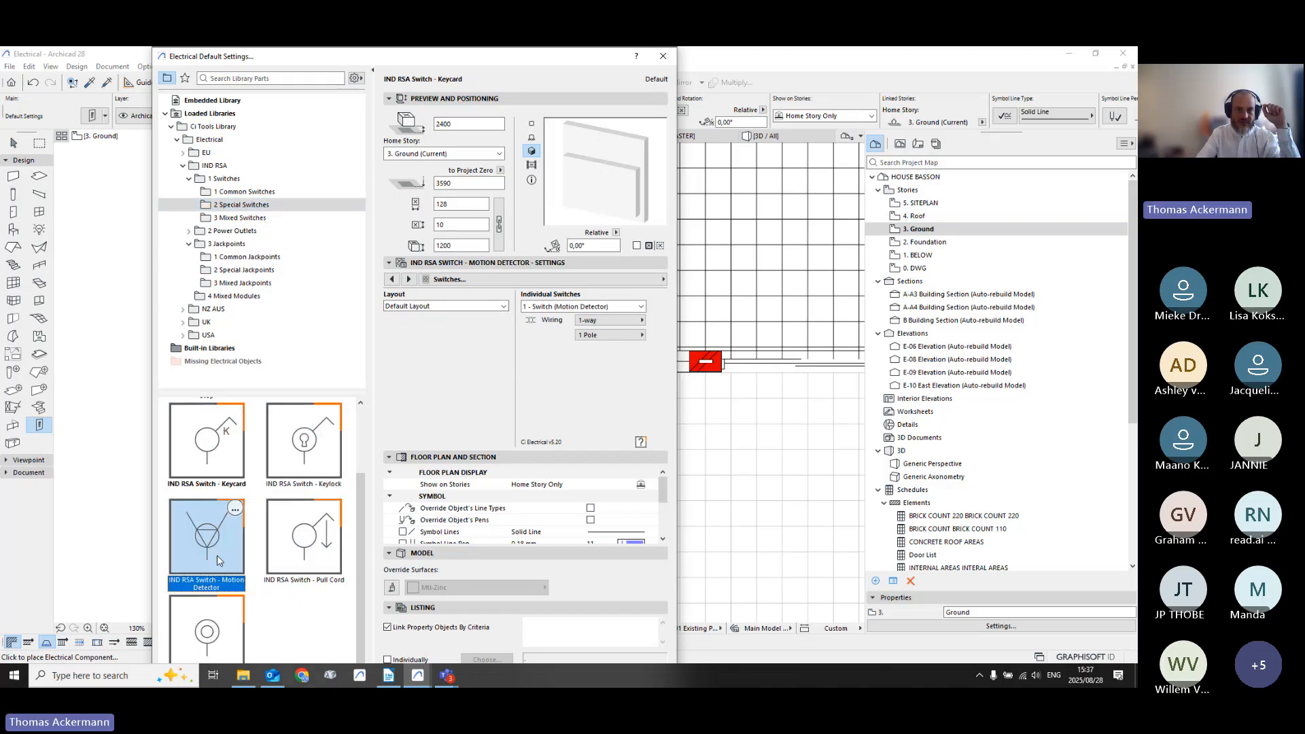
left_click(304, 537)
left_click(242, 217)
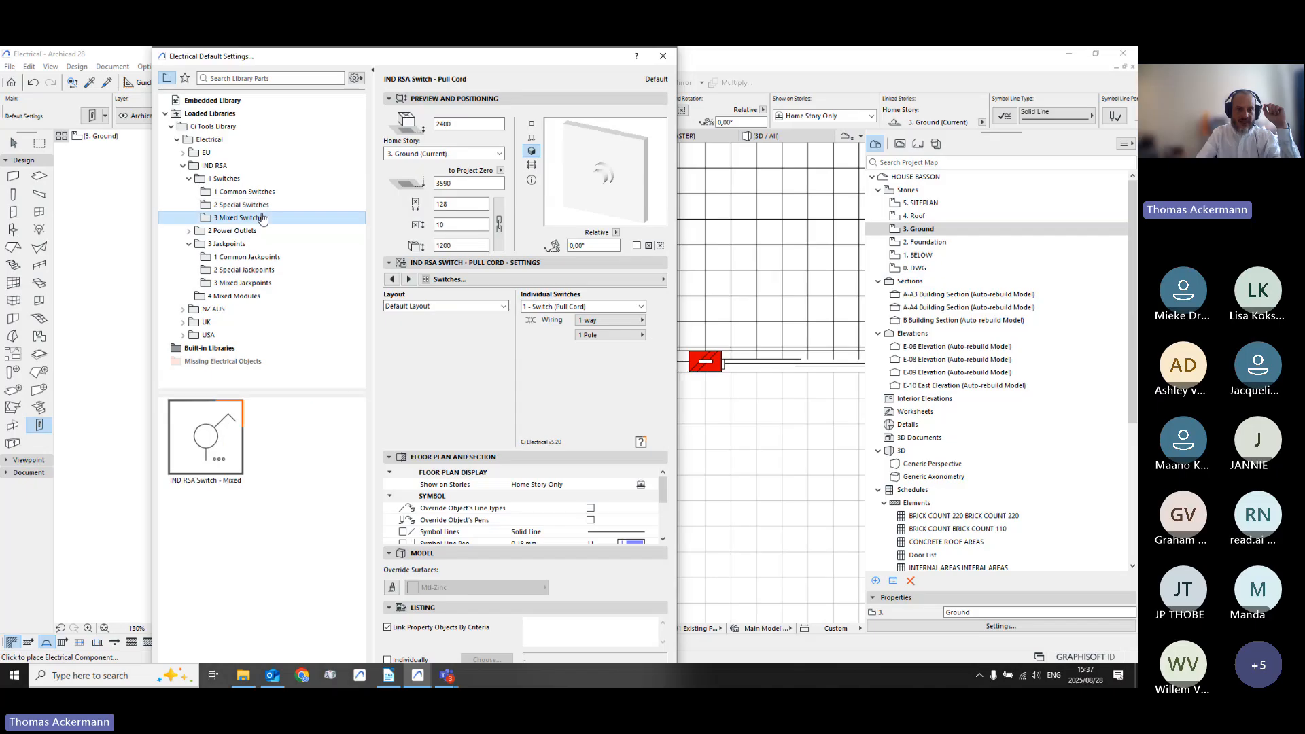
left_click(224, 455)
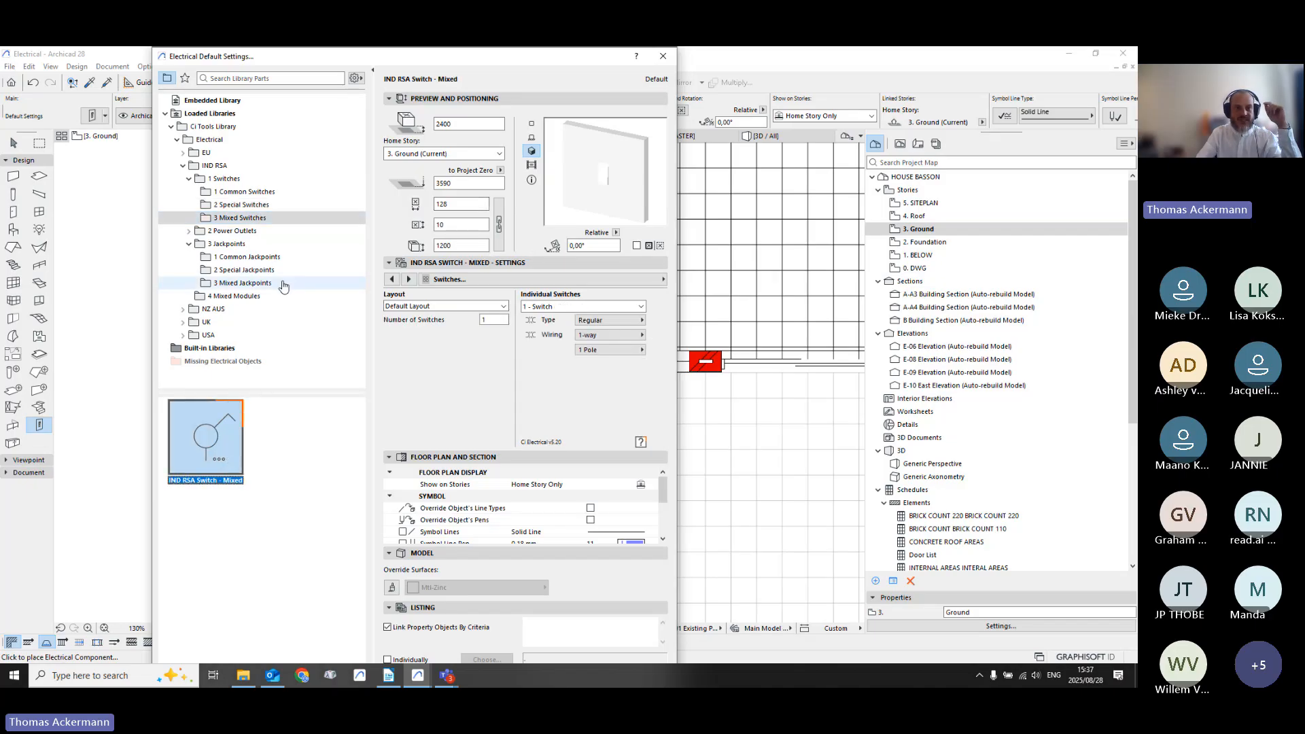
left_click(245, 231)
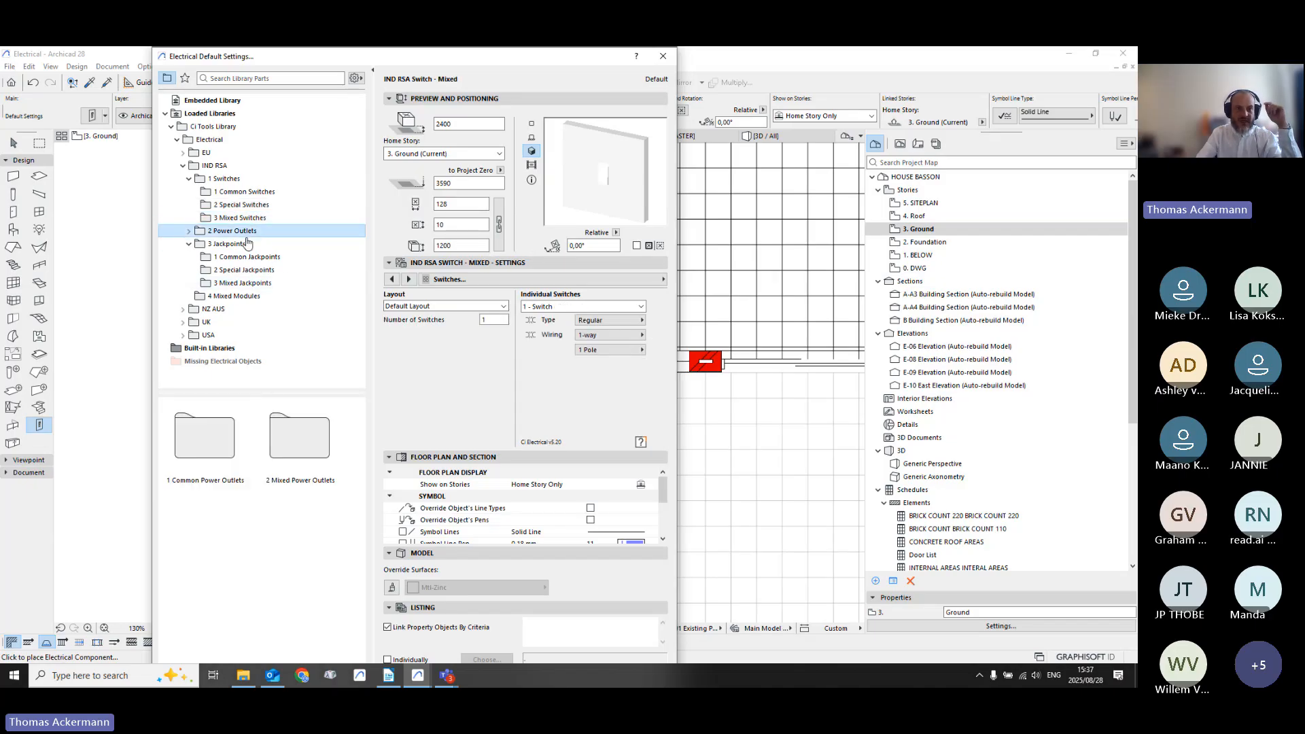
Step: Load the Mixed Jackpoint favorite as the Electrical tool's default and accept the settings
left_click(185, 78)
left_click(299, 438)
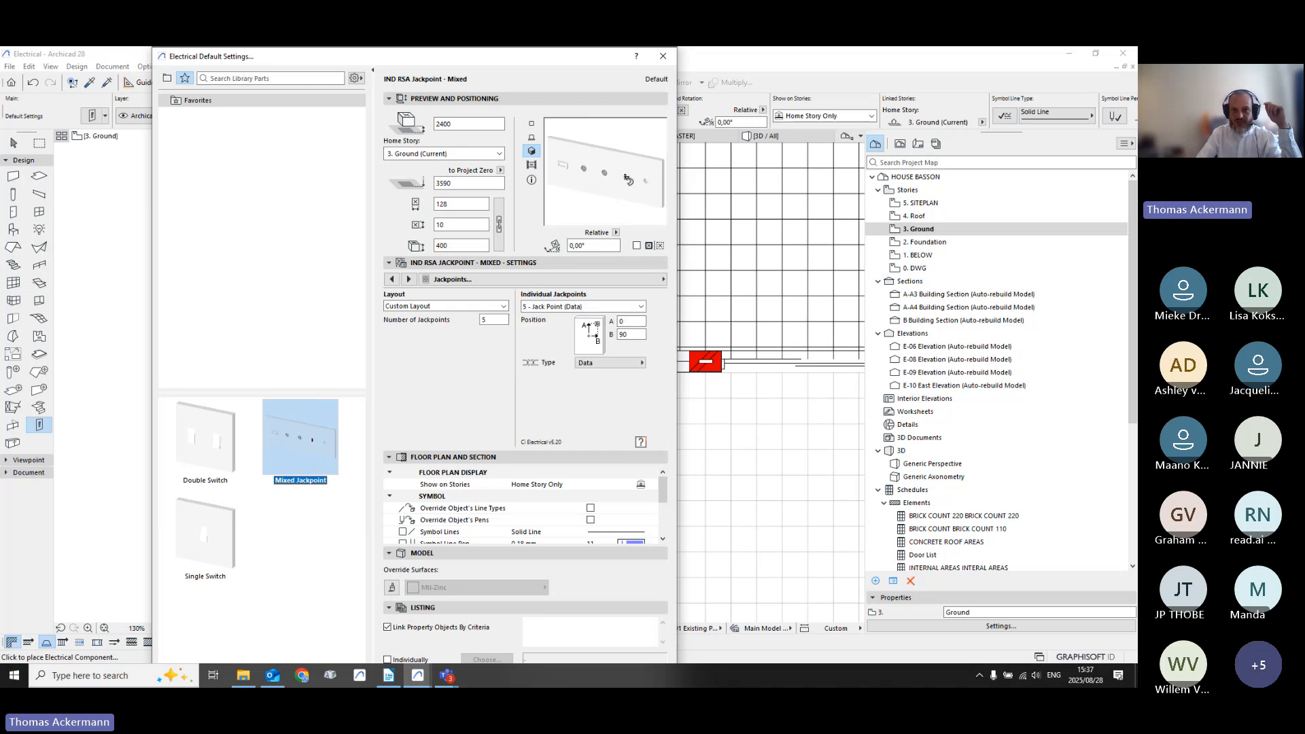
left_click(393, 266)
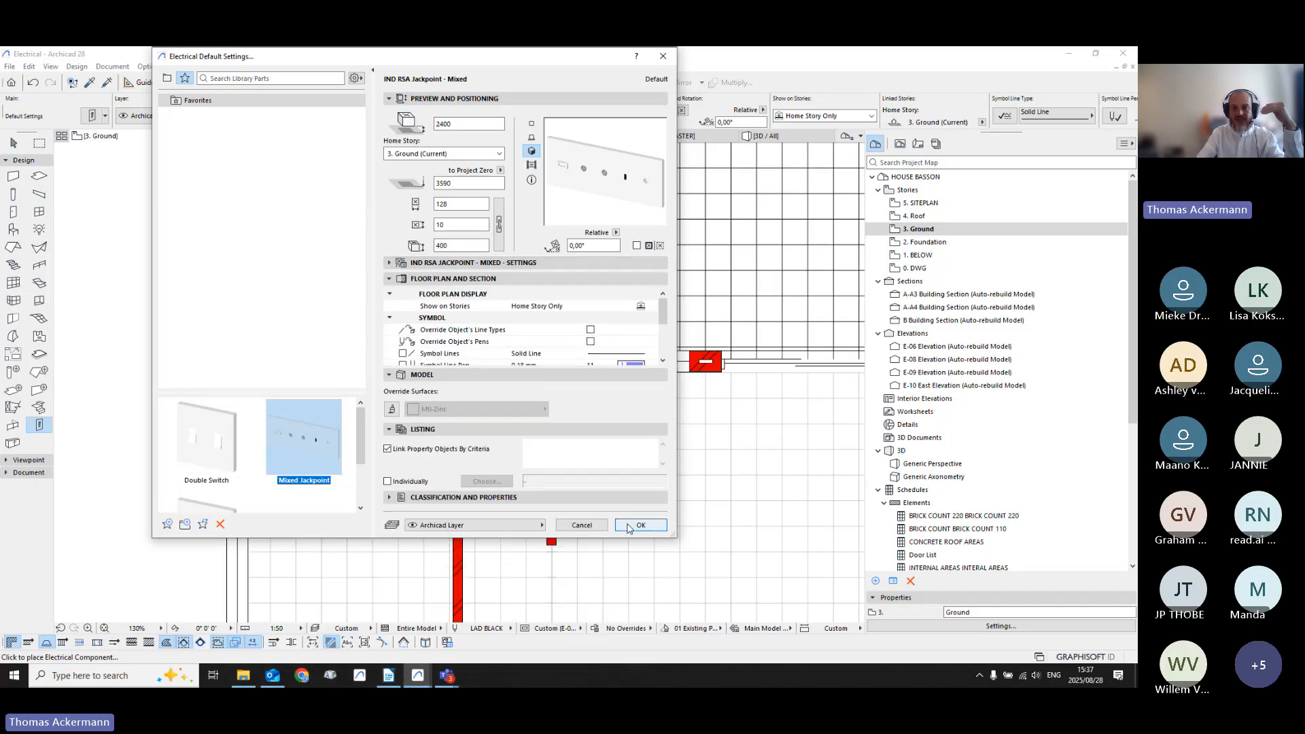
left_click(639, 525)
Step: Place the mixed jackpoint on the inner face of the master bedroom wall, between the entrance door and the BIC
scroll(517, 384, "up", 4)
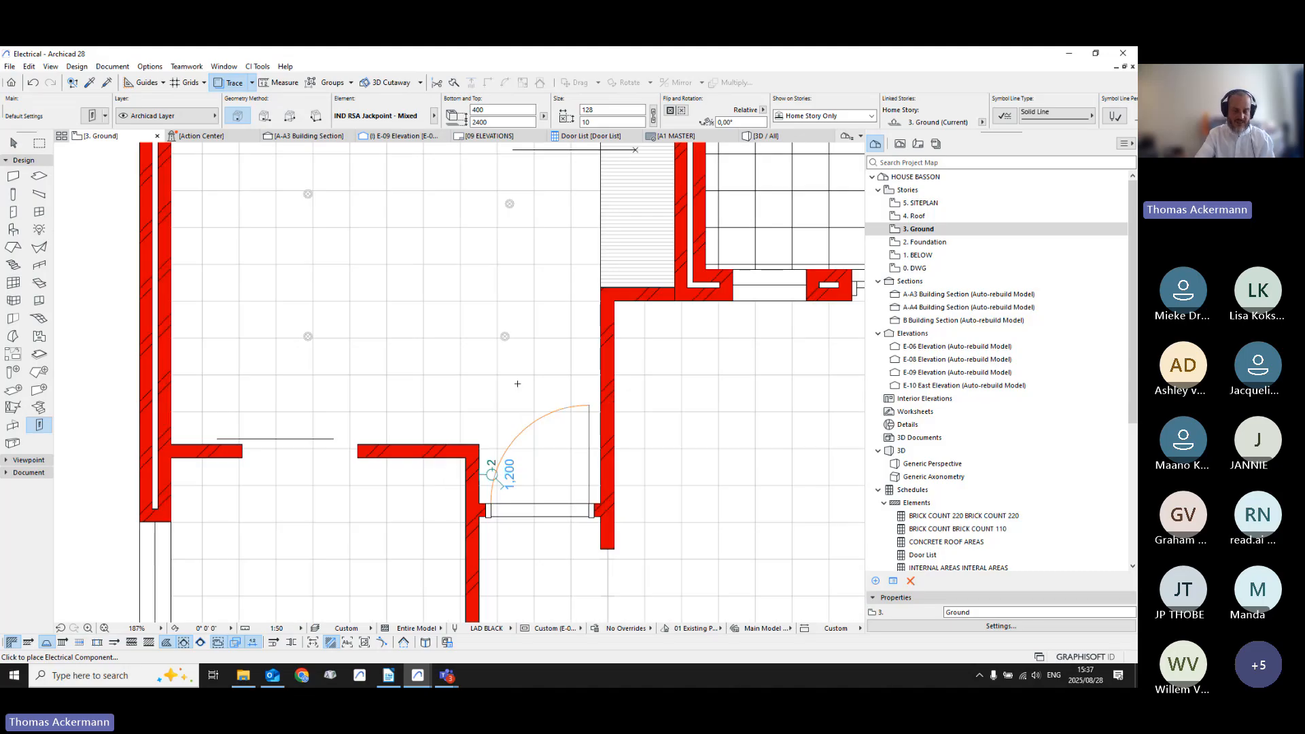
left_click(598, 336)
scroll(618, 350, "up", 10)
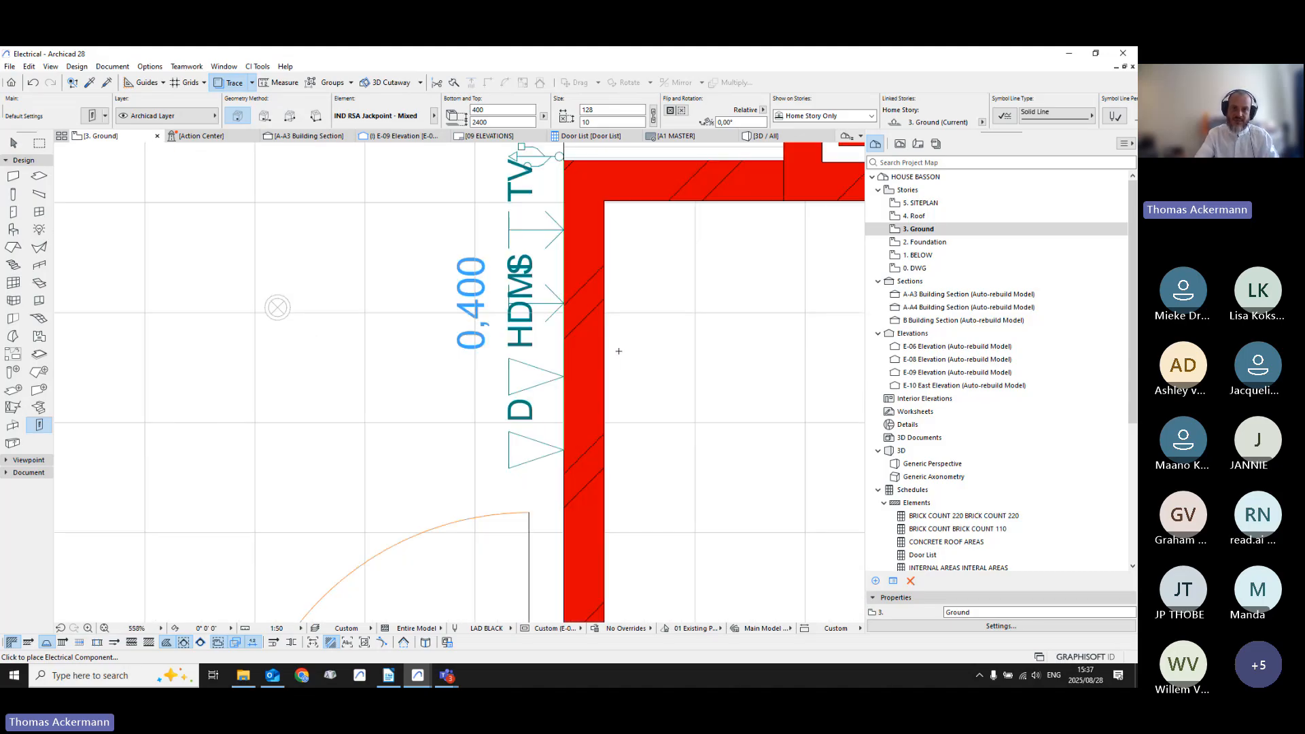
scroll(594, 352, "down", 7)
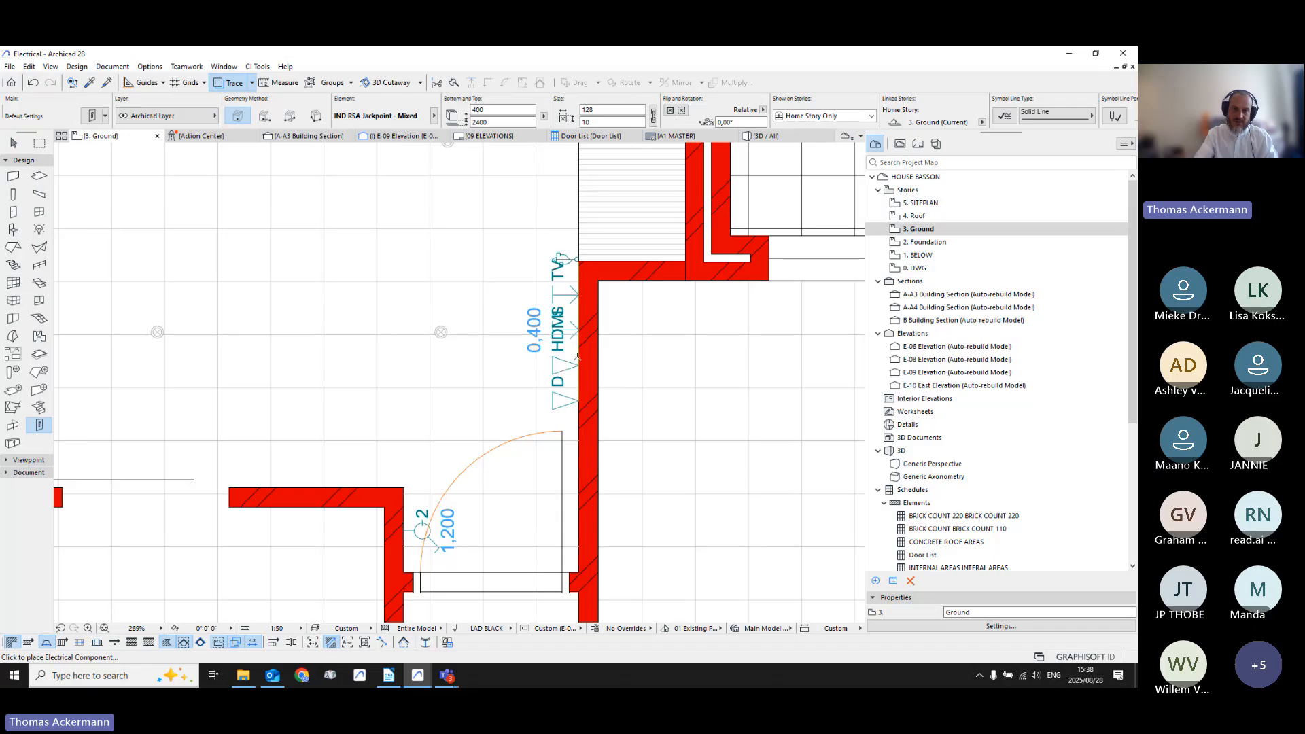
key("Escape")
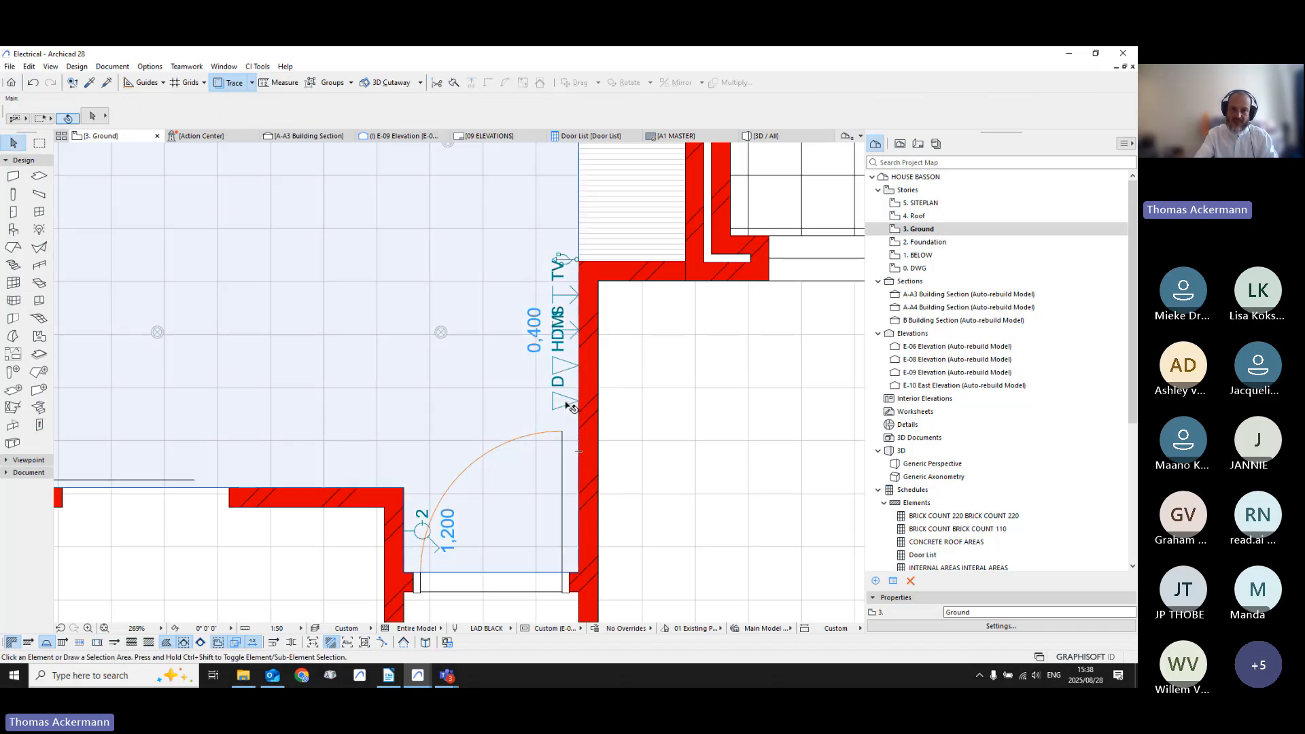
Step: Inspect the placed mixed jackpoint on its own in 3D from the front, then return to the 3. Ground plan and deselect it
left_click(579, 404)
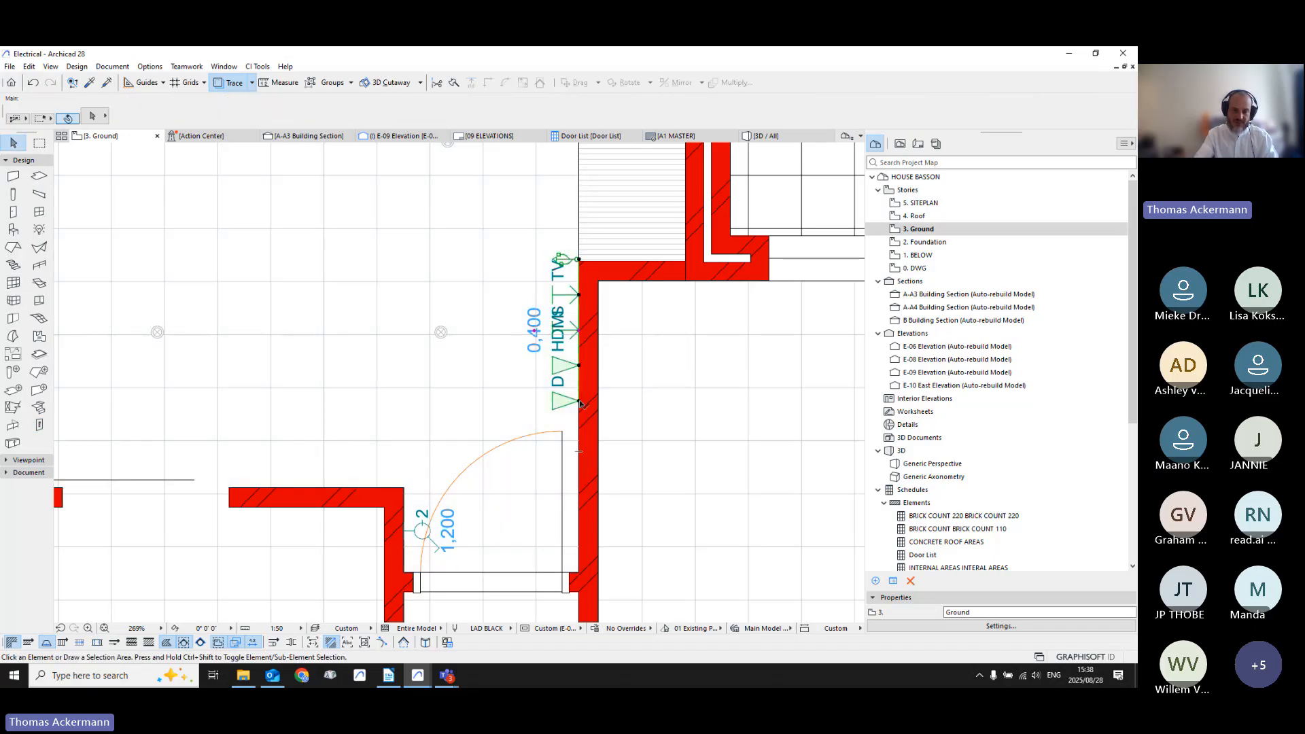
key("F5")
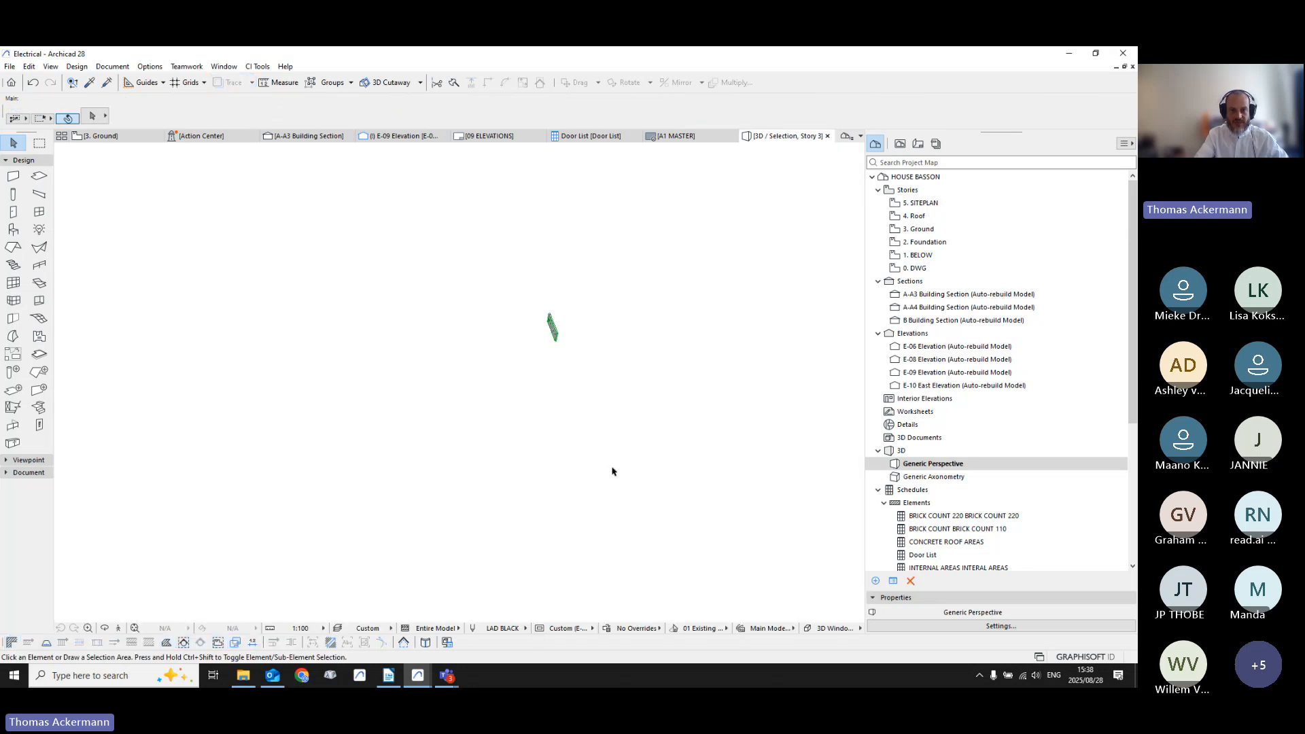
scroll(613, 471, "up", 5)
middle_click_drag(553, 320, 530, 446)
scroll(530, 446, "up", 2)
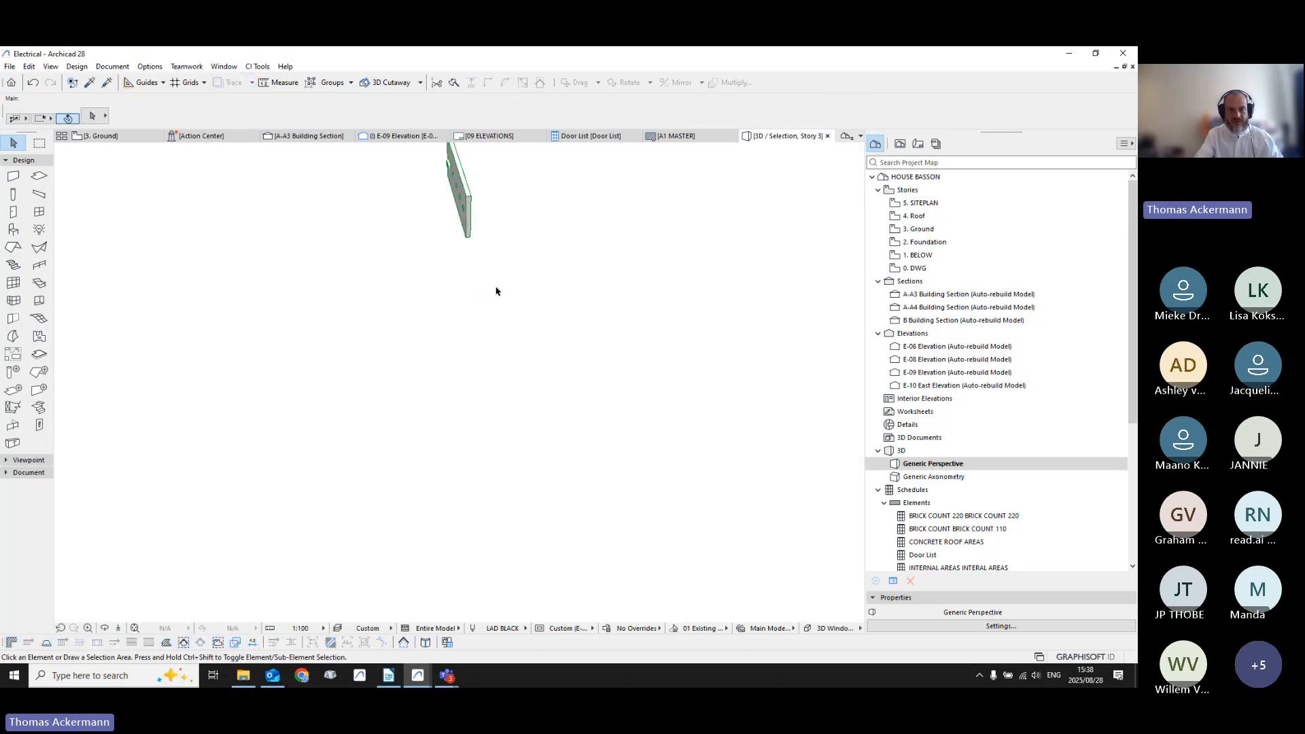
middle_click_drag(496, 291, 533, 189, "shift")
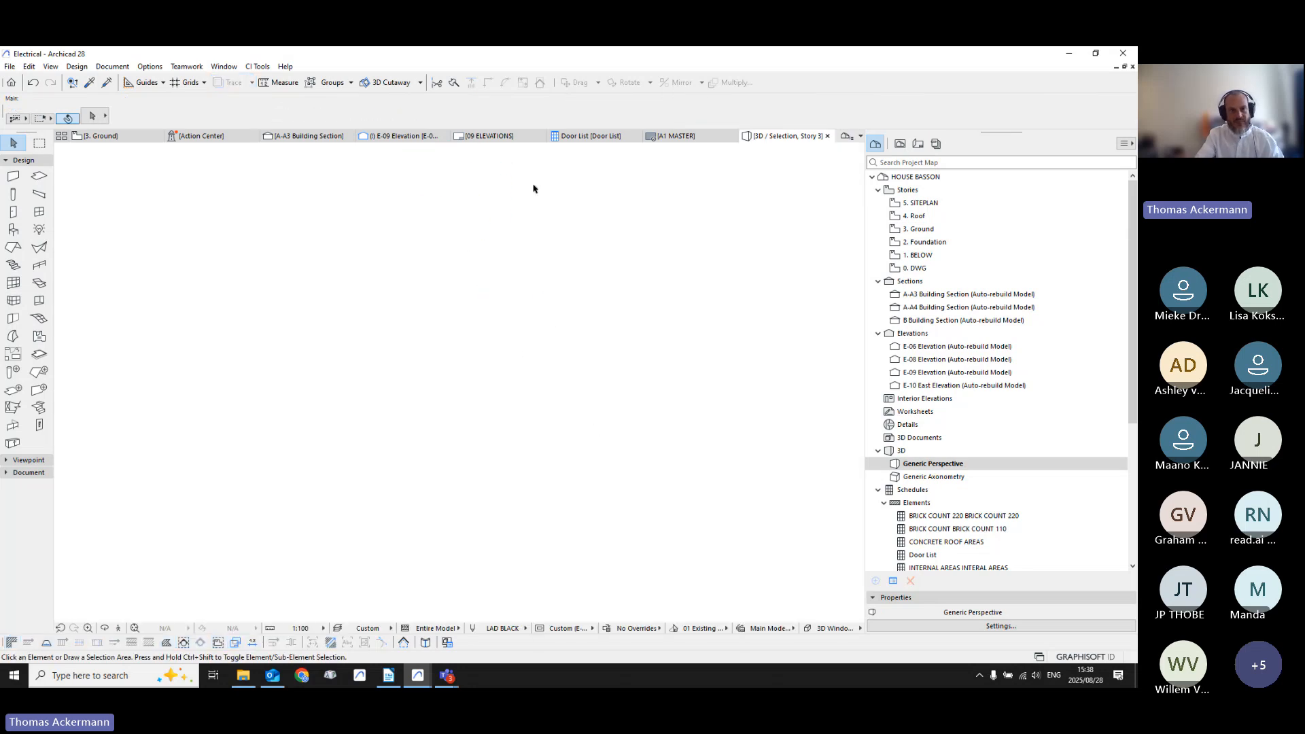
middle_click_drag(495, 256, 503, 338, "shift")
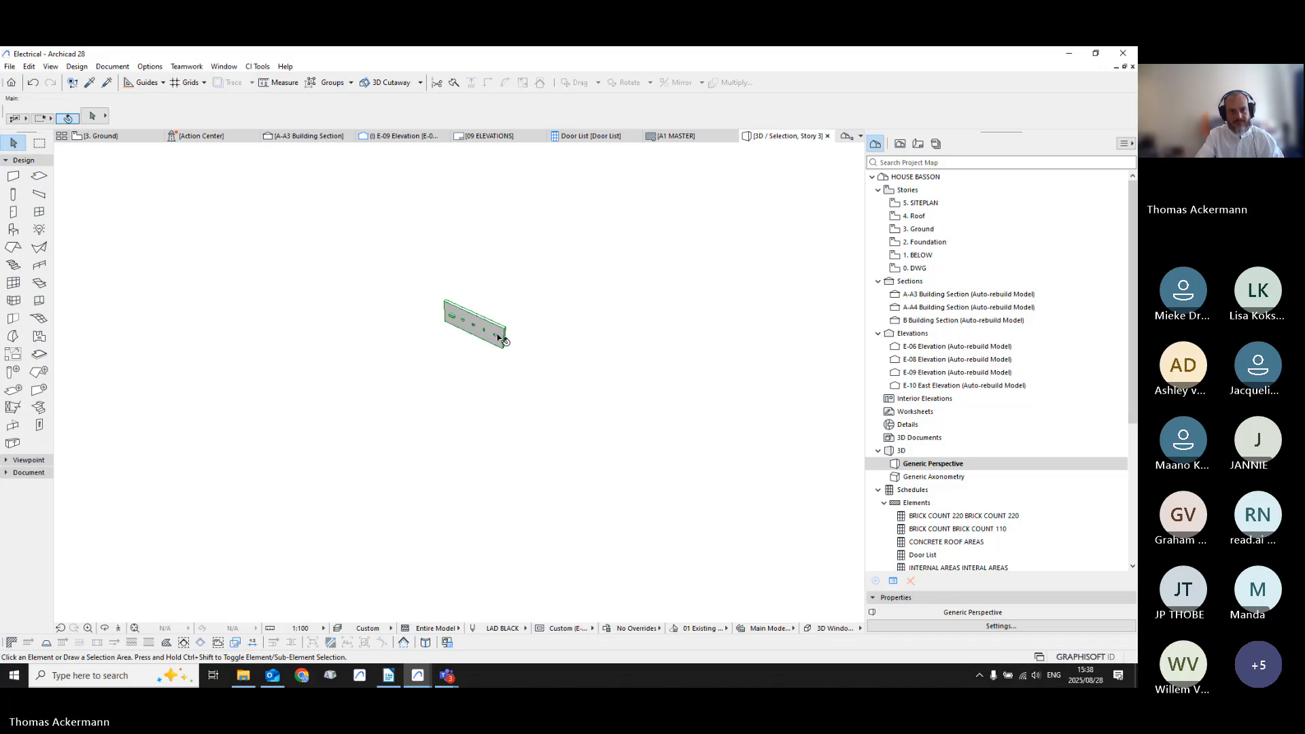
scroll(492, 360, "up", 4)
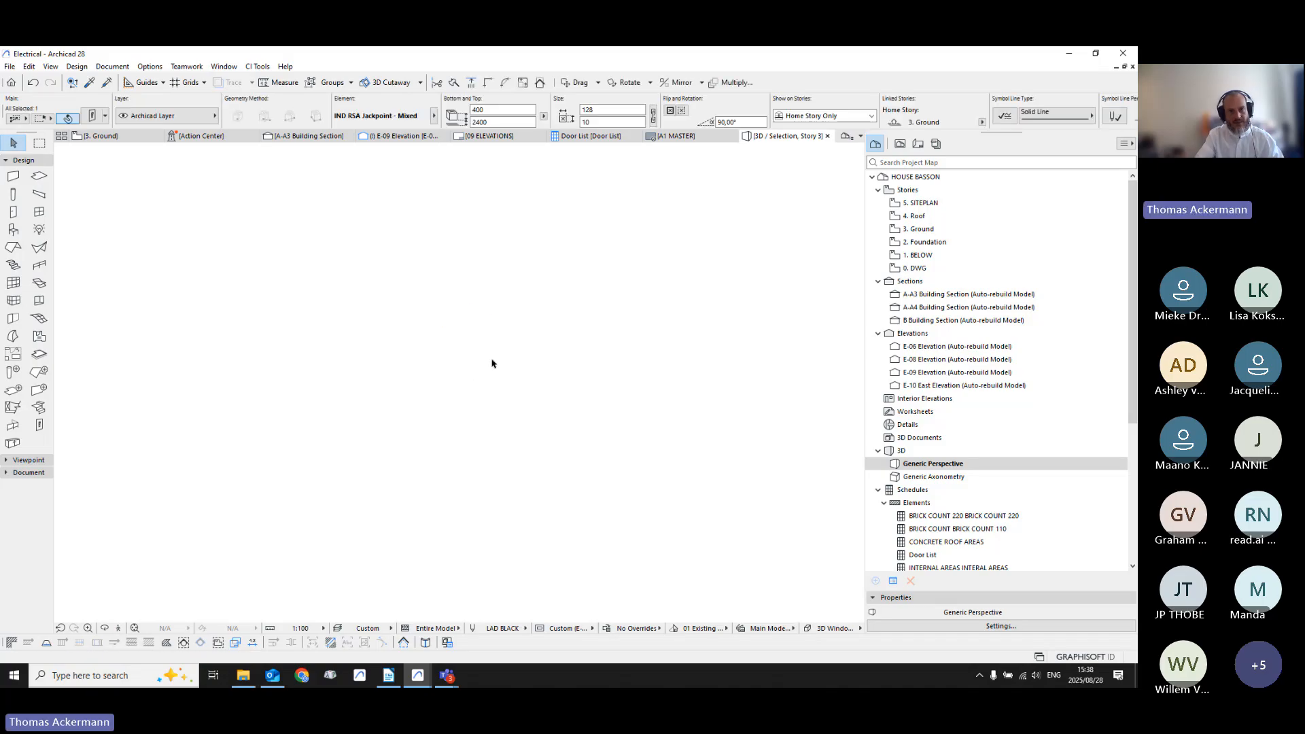
middle_click_drag(492, 363, 612, 320, "shift")
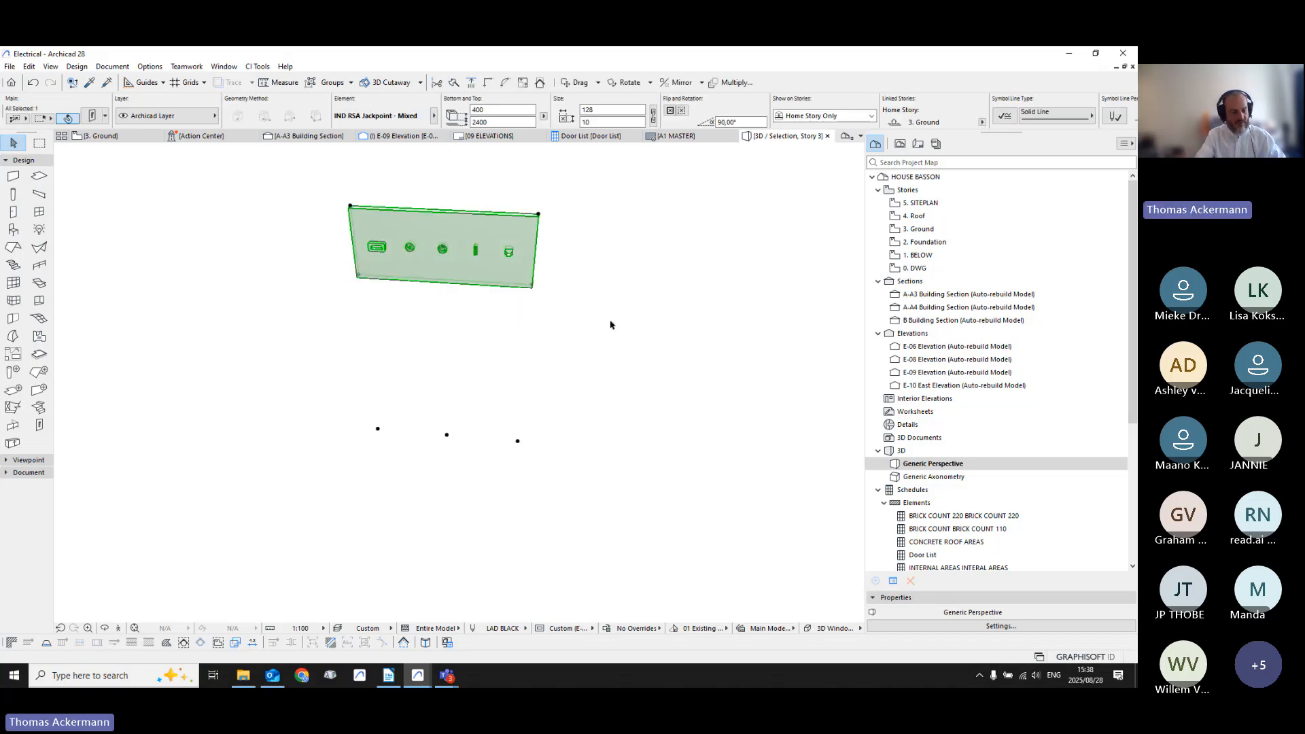
key("F2")
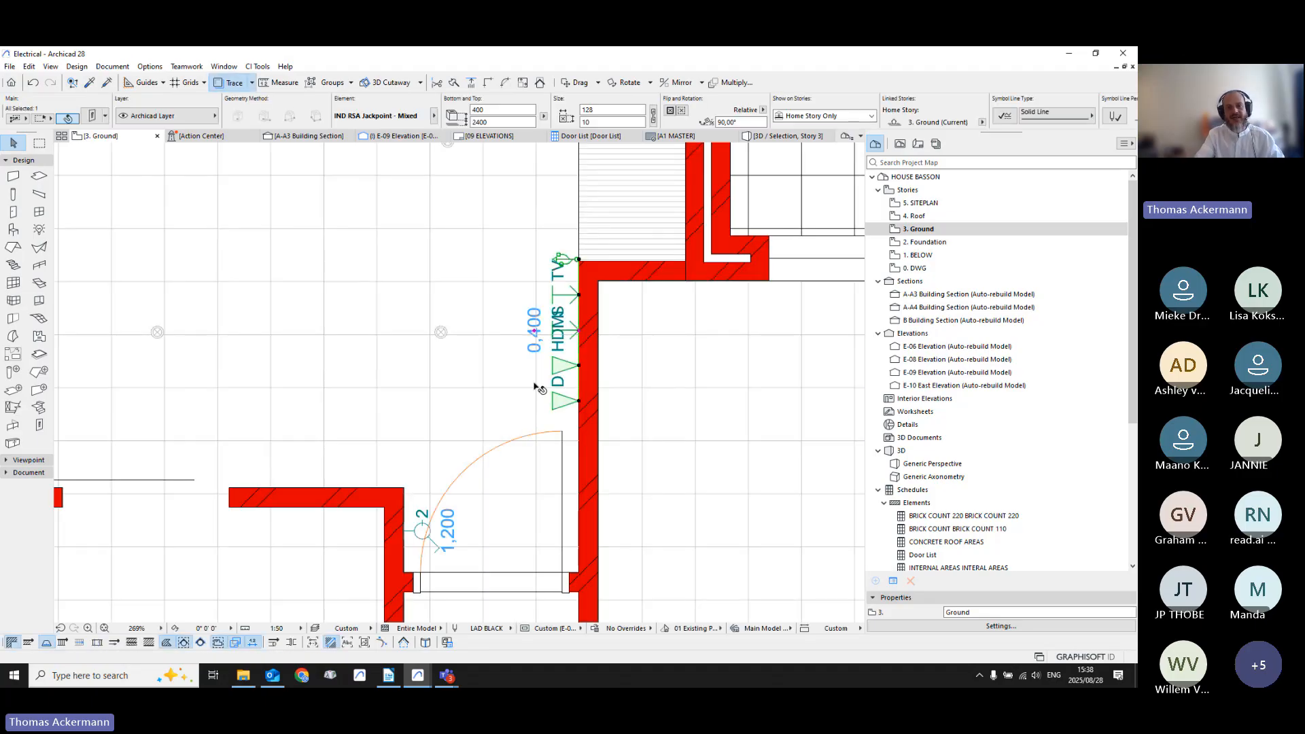
scroll(503, 448, "down", 4)
key("Escape")
Step: Open the Lamp tool's default settings and look through its favorites and the Lamps folder of the CI Tools Library
scroll(398, 204, "up", 5)
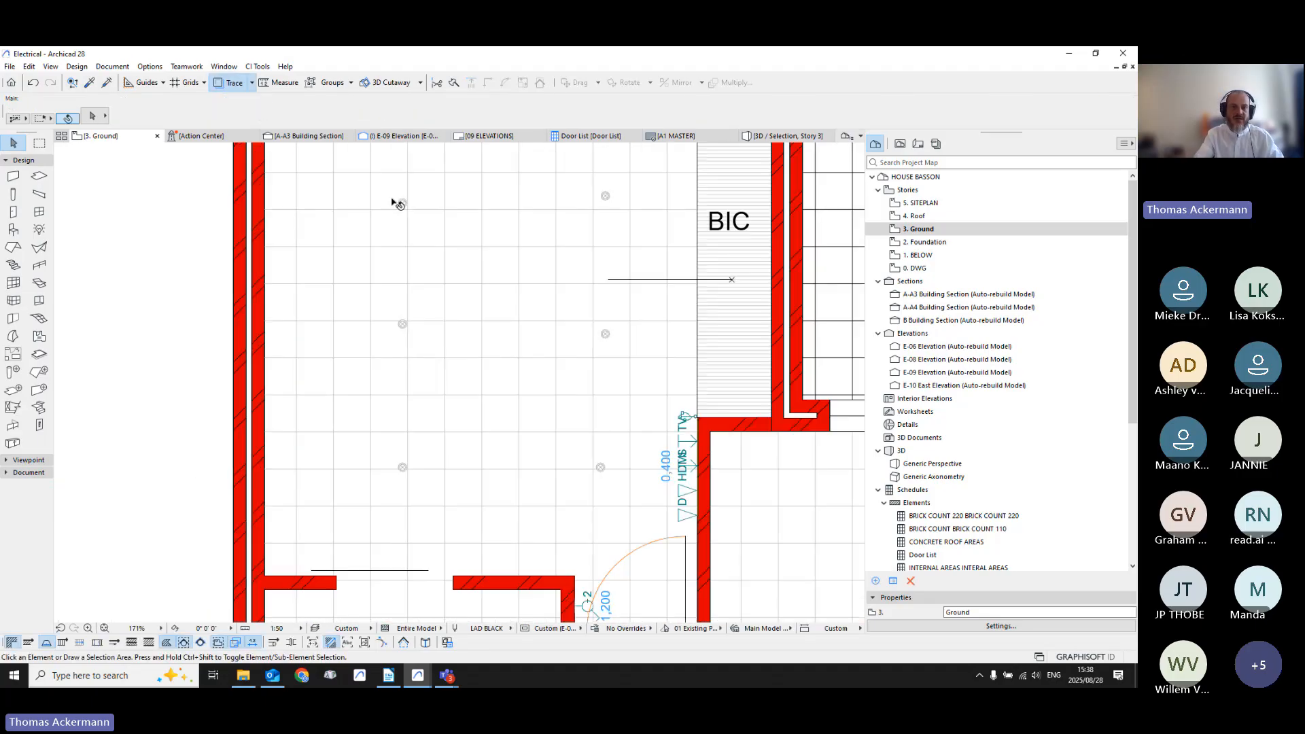
scroll(396, 204, "down", 3)
middle_click_drag(432, 325, 407, 253)
scroll(407, 251, "down", 2)
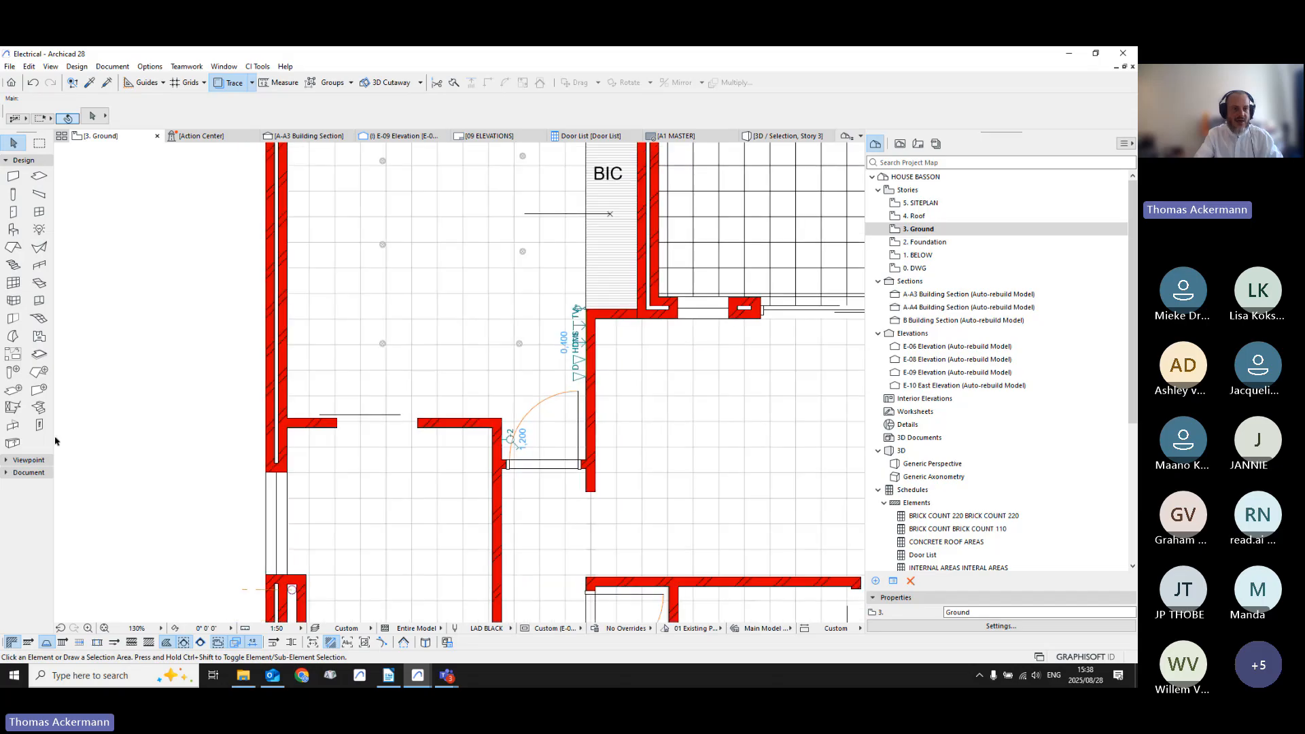
left_click(39, 230)
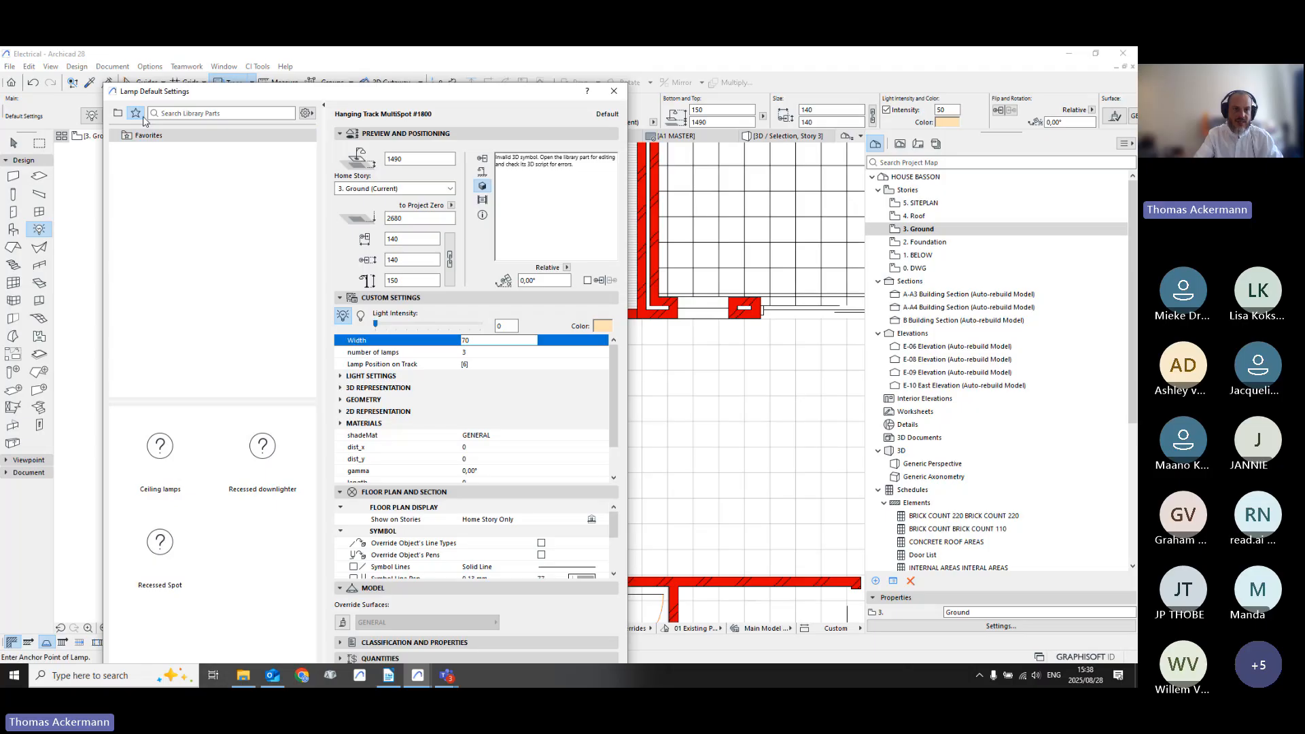
left_click(118, 113)
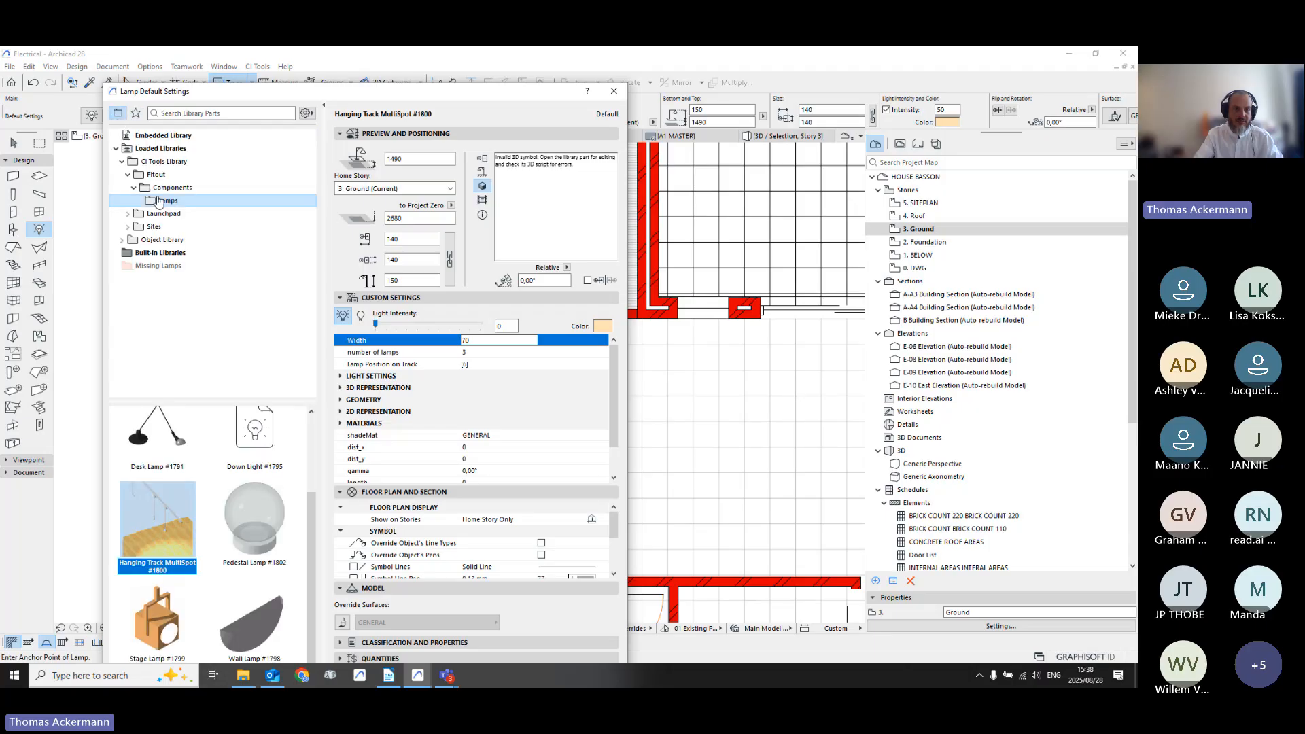
left_click(136, 114)
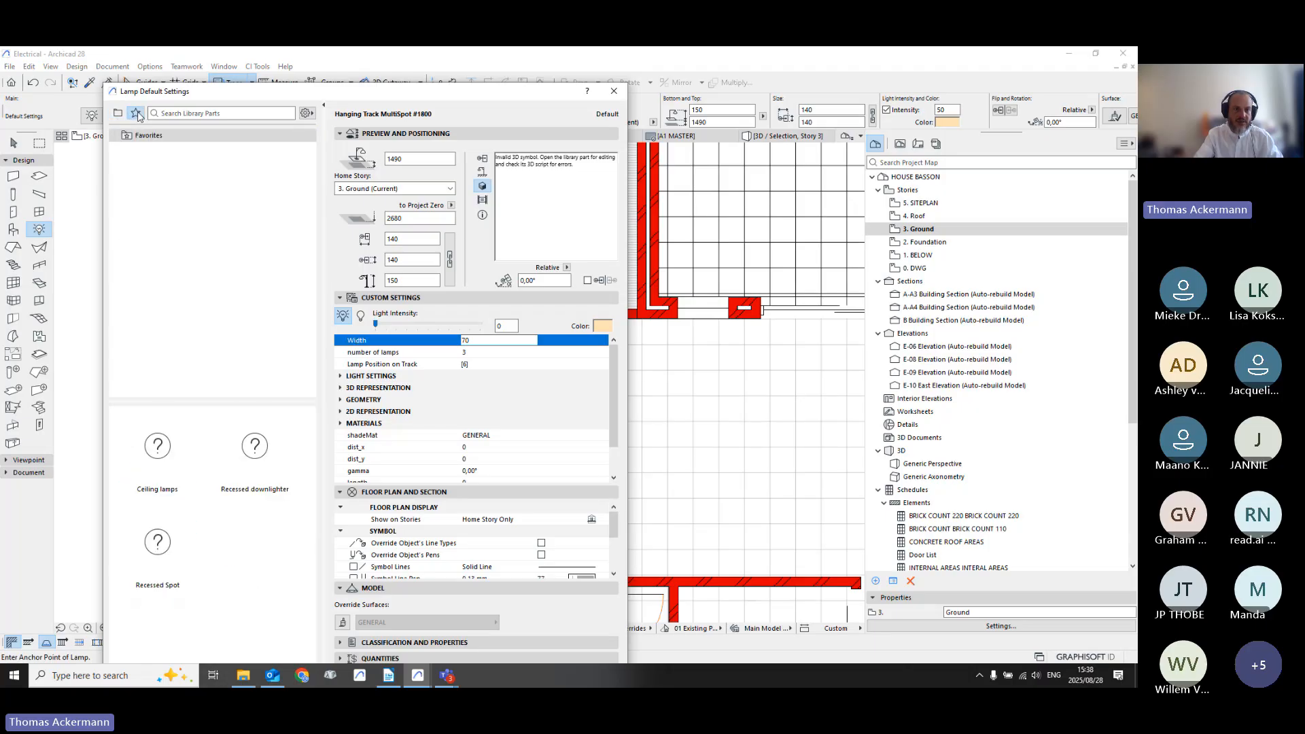
left_click(119, 114)
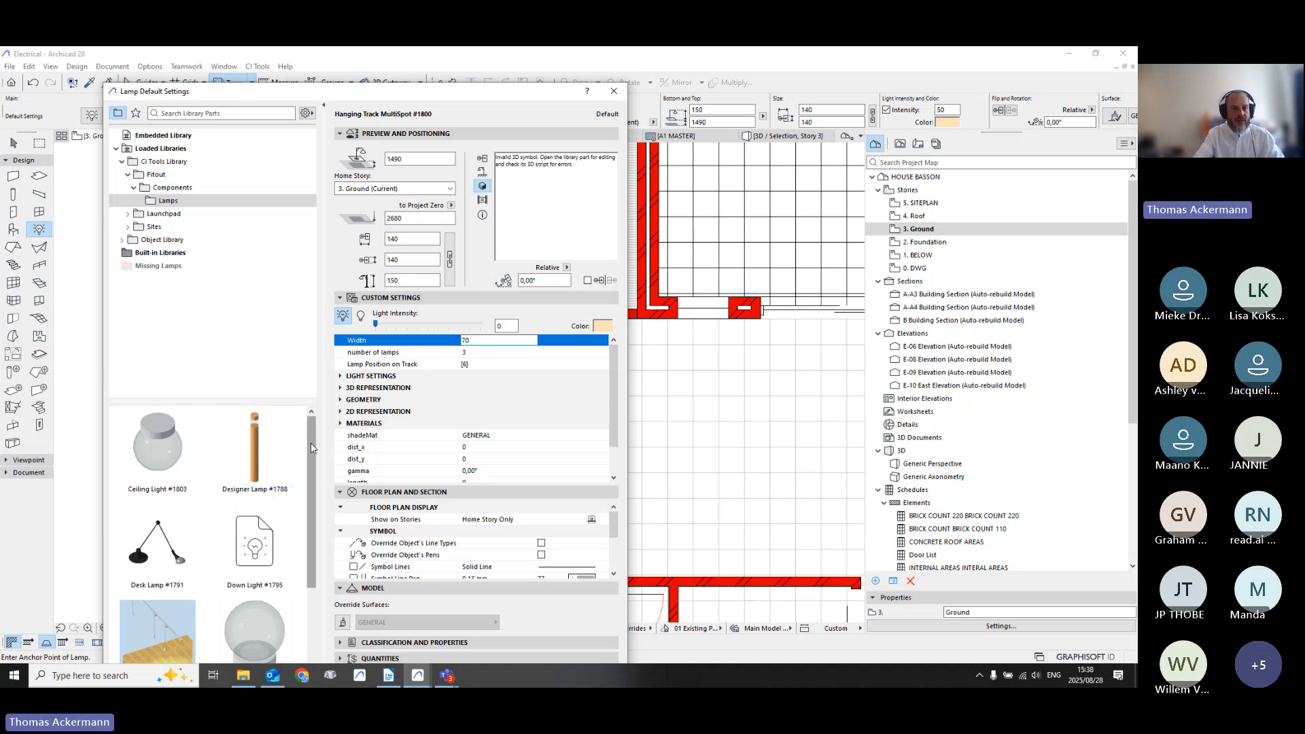
scroll(272, 463, "down", 3)
scroll(225, 428, "up", 2)
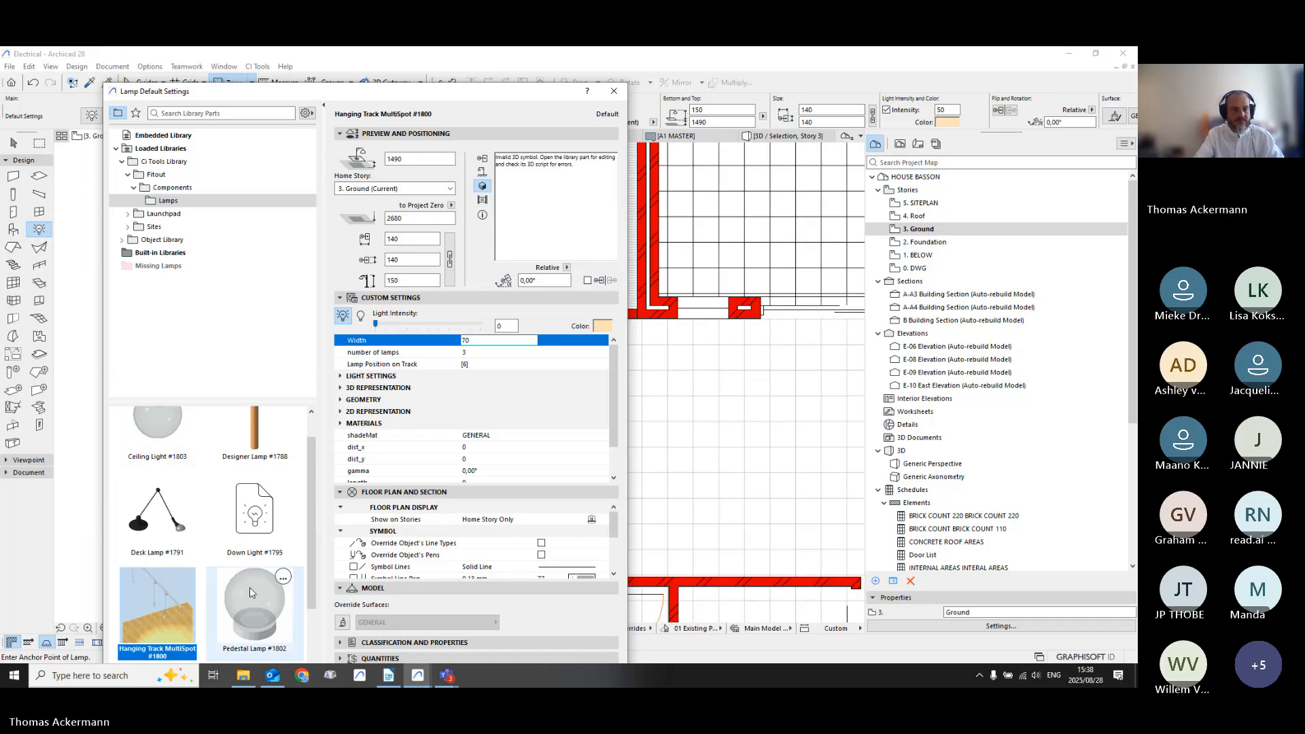
Step: Make Ceiling Light #1803 the Lamp tool's default and accept the settings
scroll(207, 494, "up", 1)
left_click(157, 442)
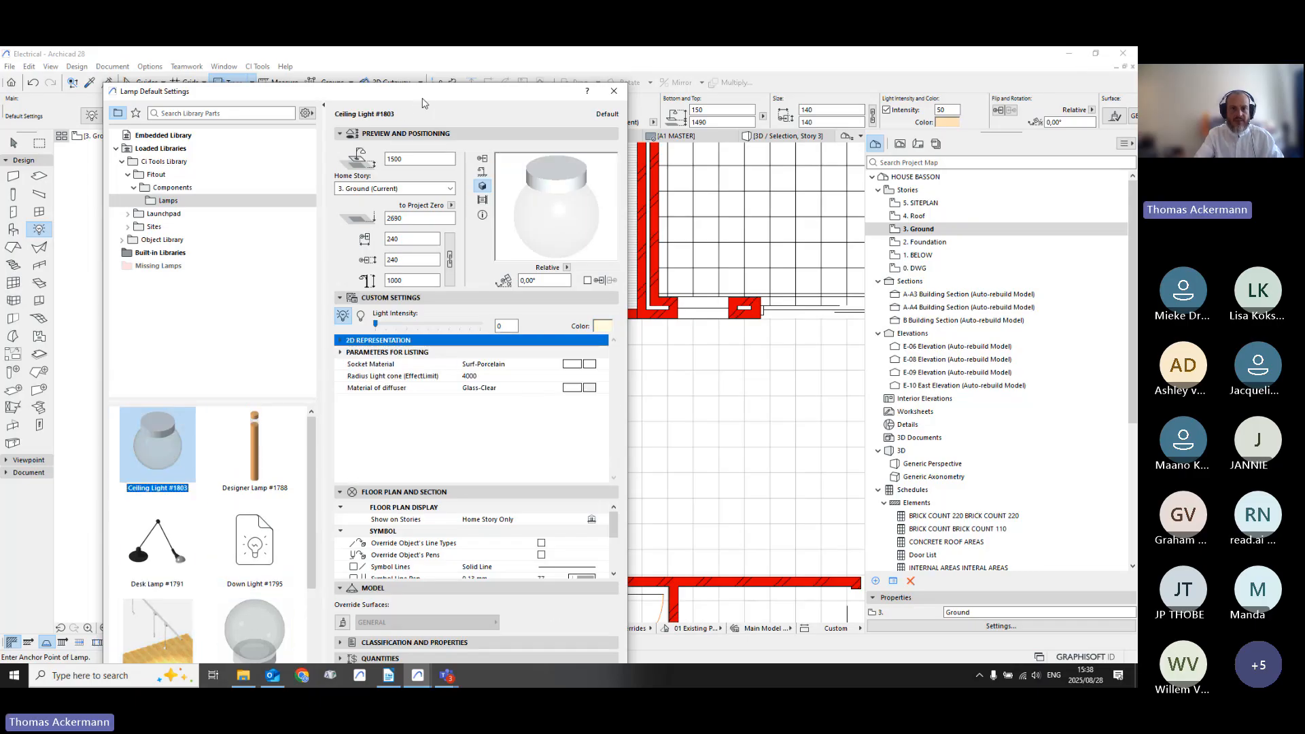
left_click(340, 298)
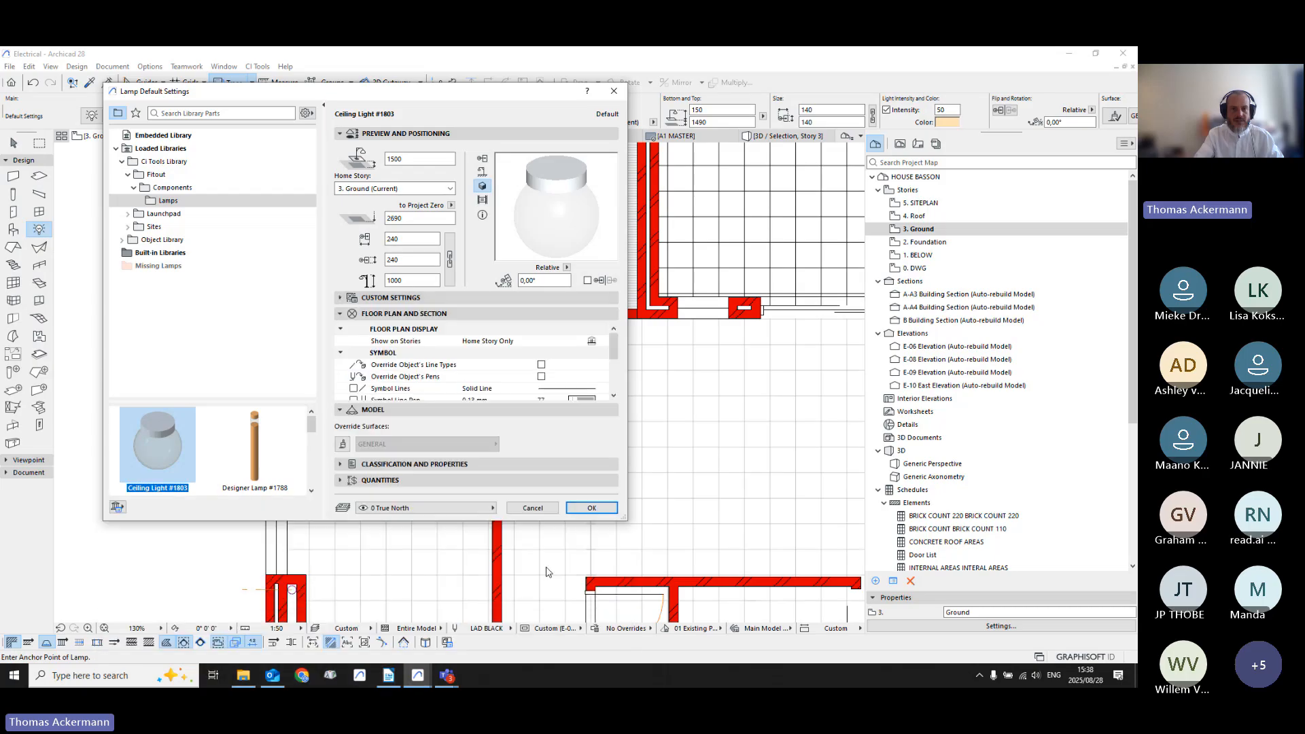
left_click(591, 507)
scroll(391, 486, "down", 4)
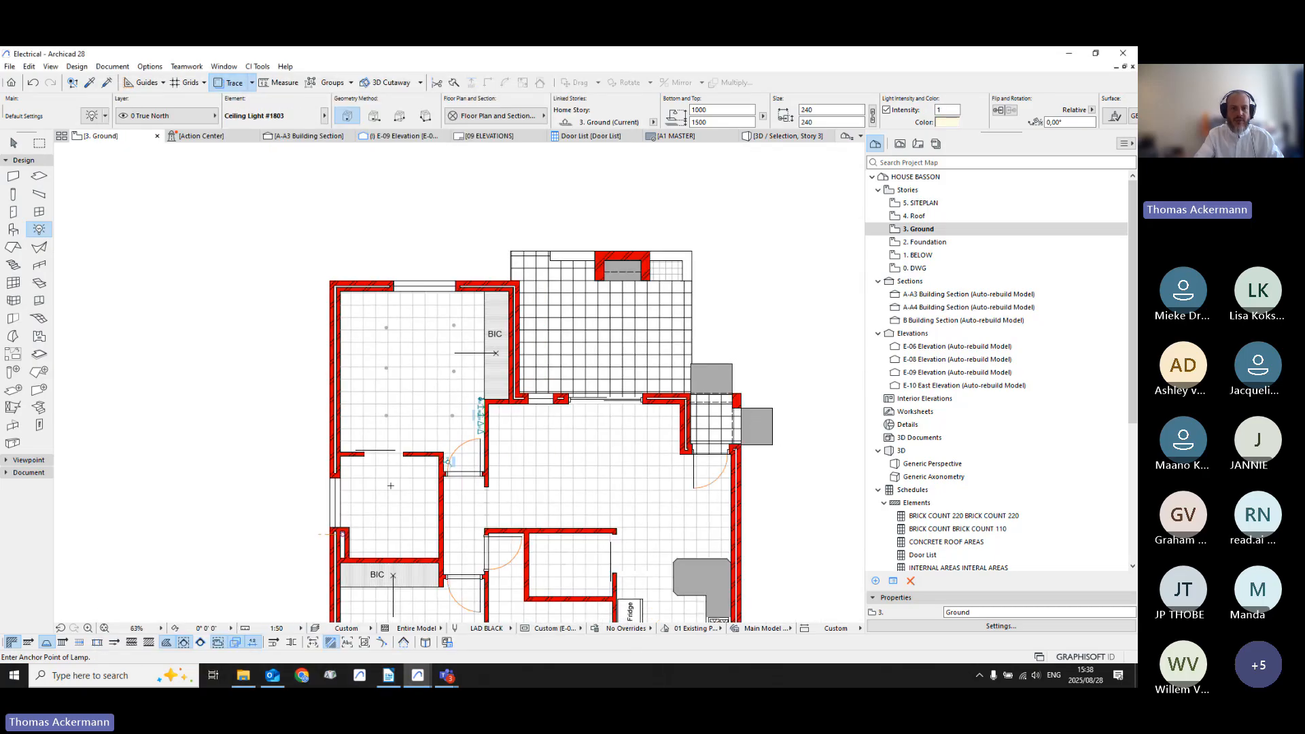
Step: Place Ceiling Light #1803 in the middle of the room between the master bedroom and the lower BIC
scroll(391, 486, "up", 4)
left_click(391, 520)
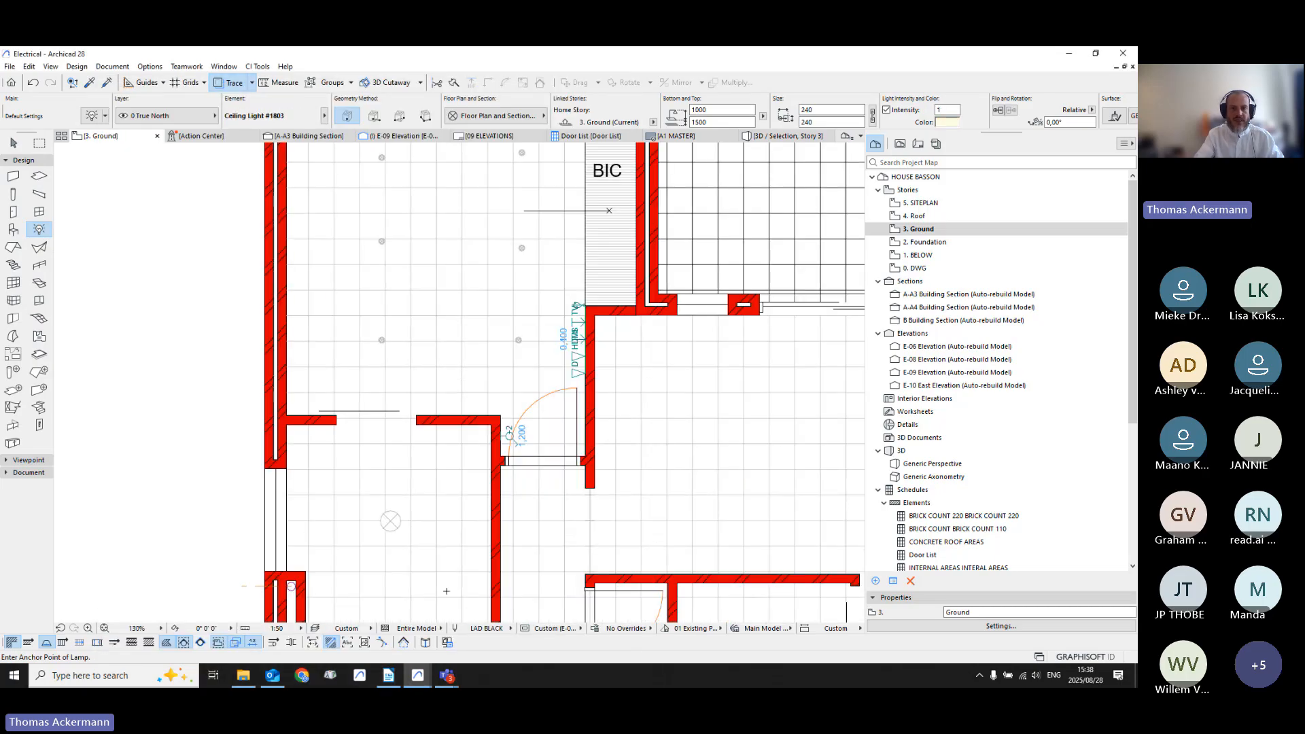
scroll(519, 452, "up", 2)
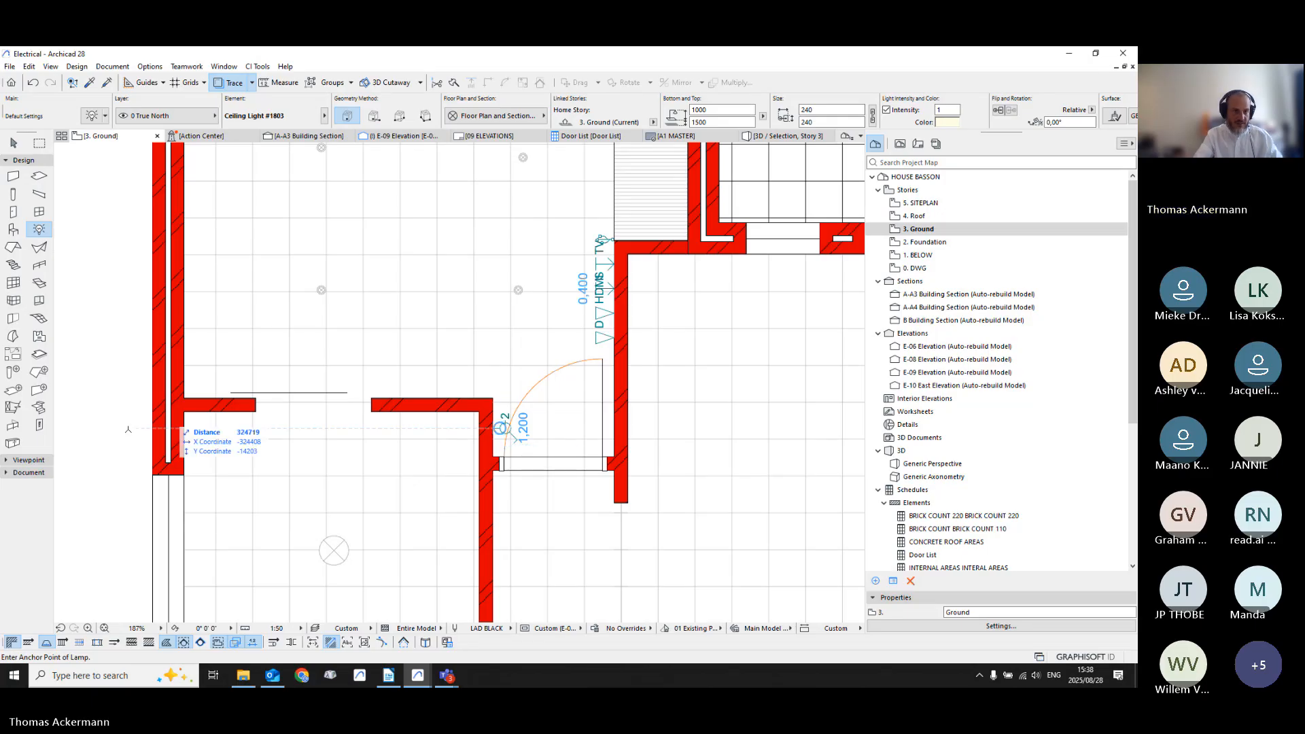
Step: Place the Single Switch favorite on the master bedroom side of the short wall between the sliding door opening and the entrance door
double_click(38, 426)
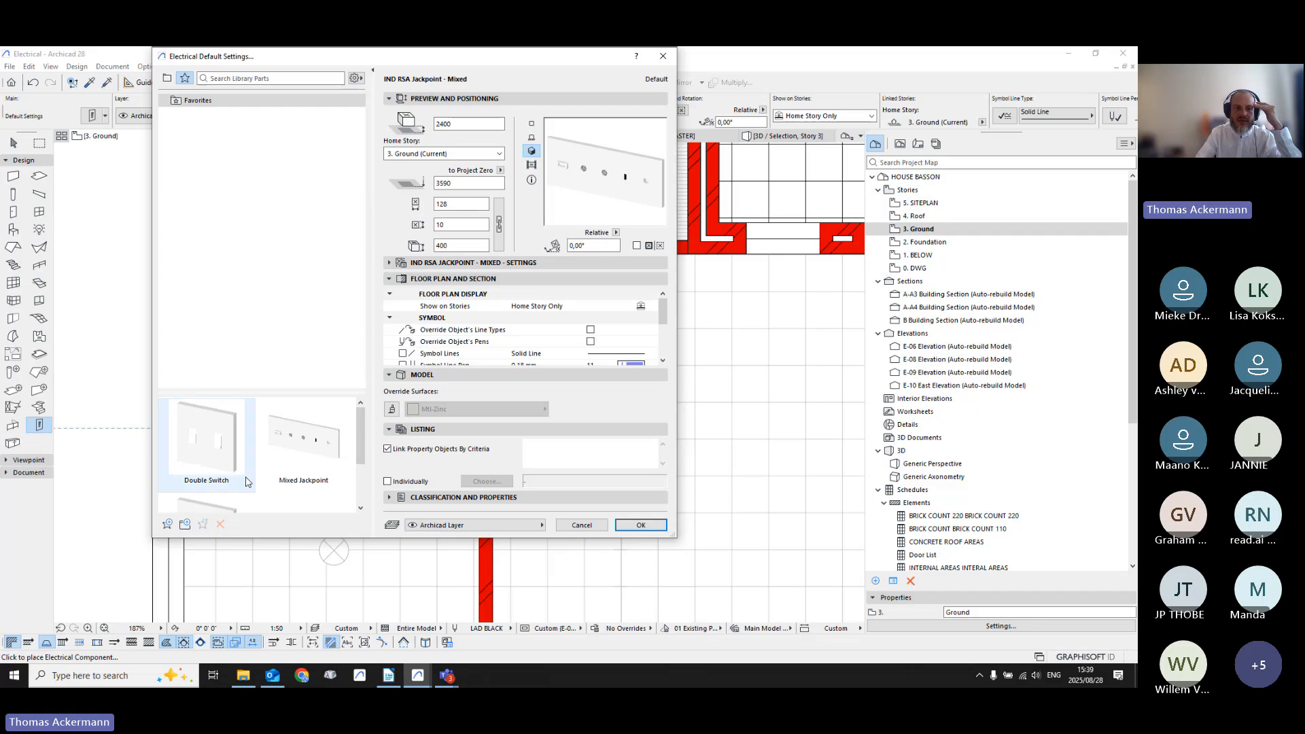
scroll(258, 455, "down", 2)
left_click(206, 454)
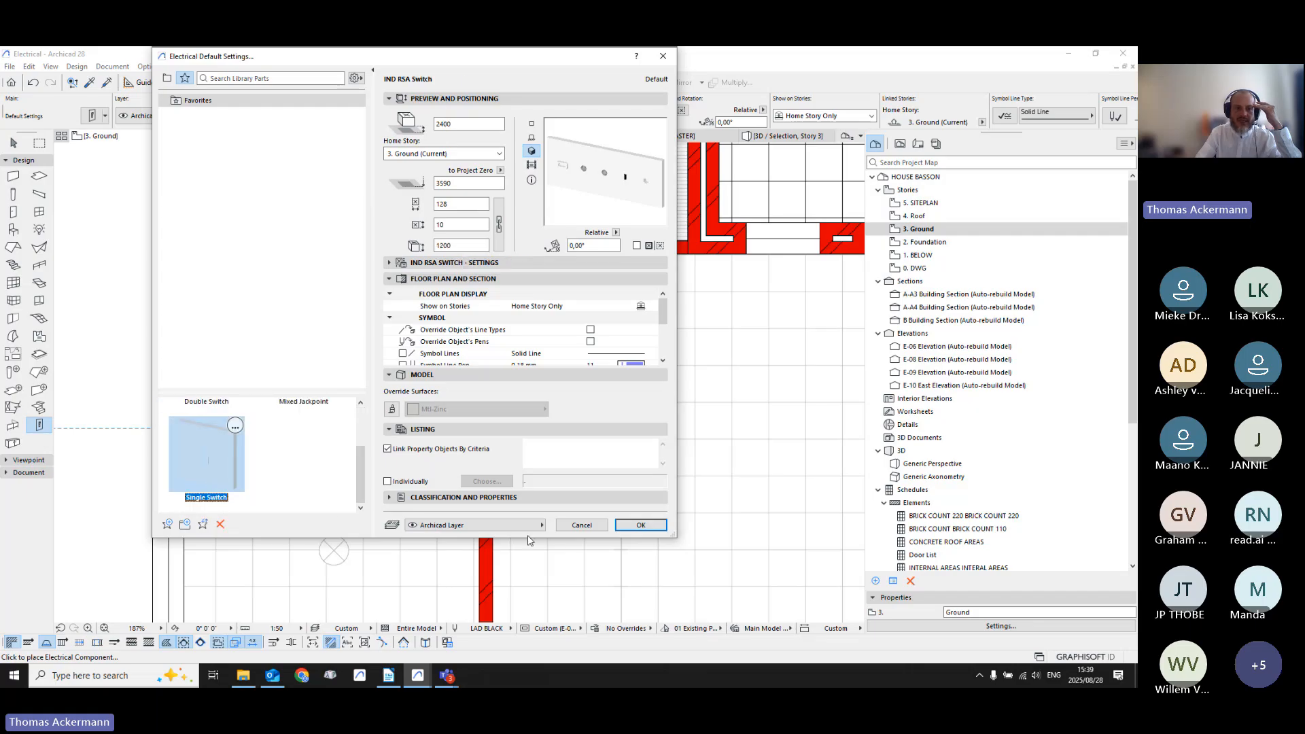
left_click(635, 526)
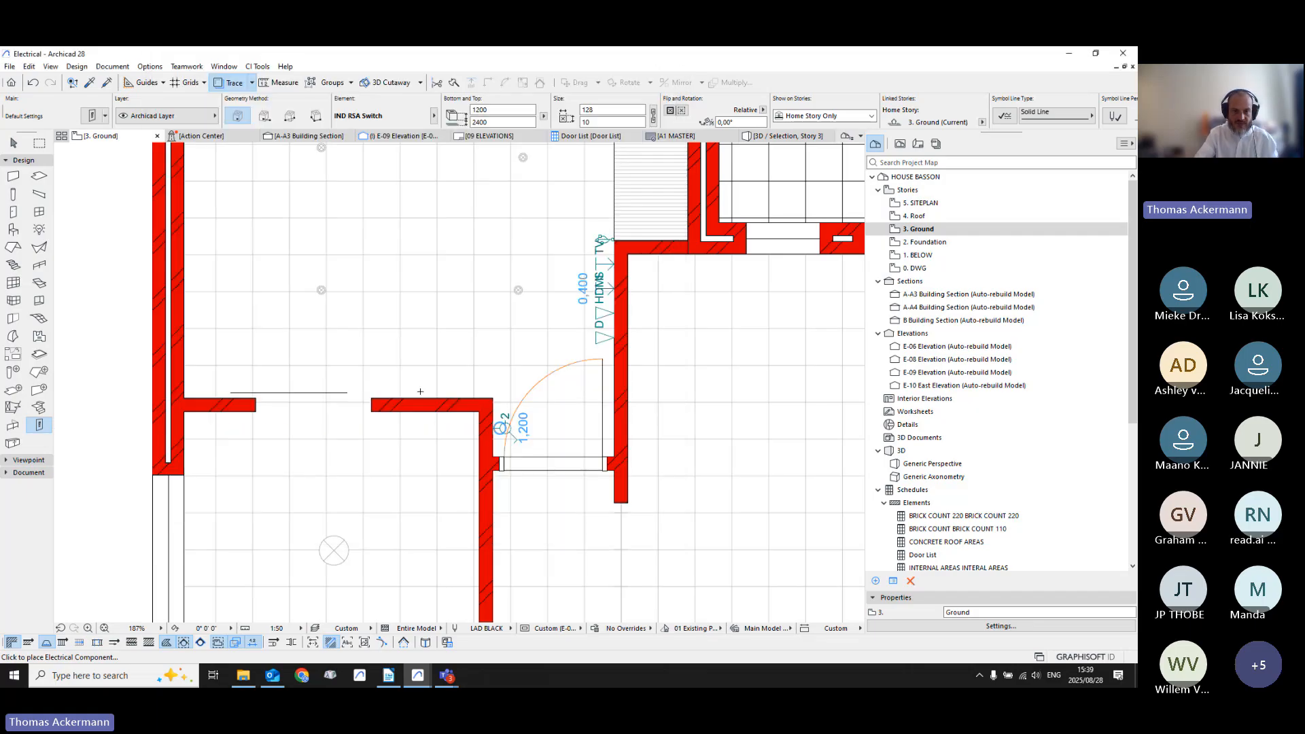
left_click(420, 391)
key("ctrl+z")
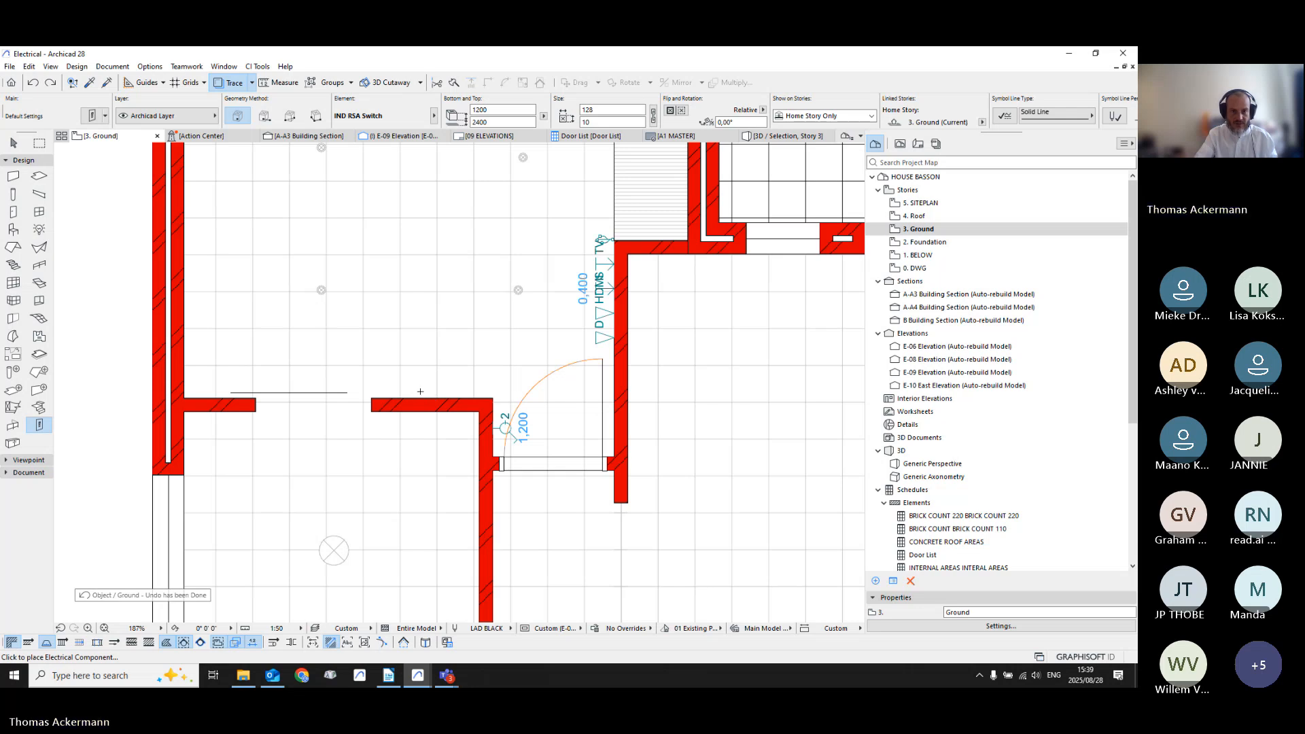
left_click(419, 394)
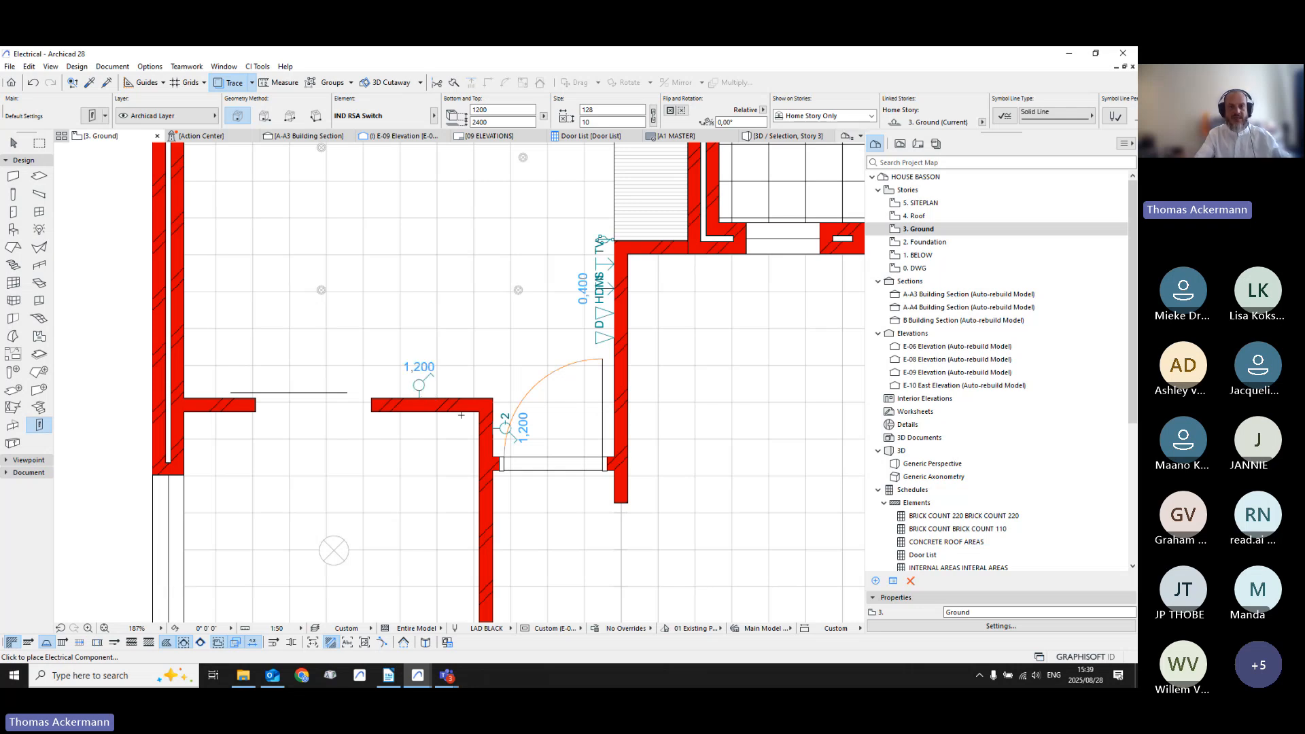
scroll(532, 430, "down", 2)
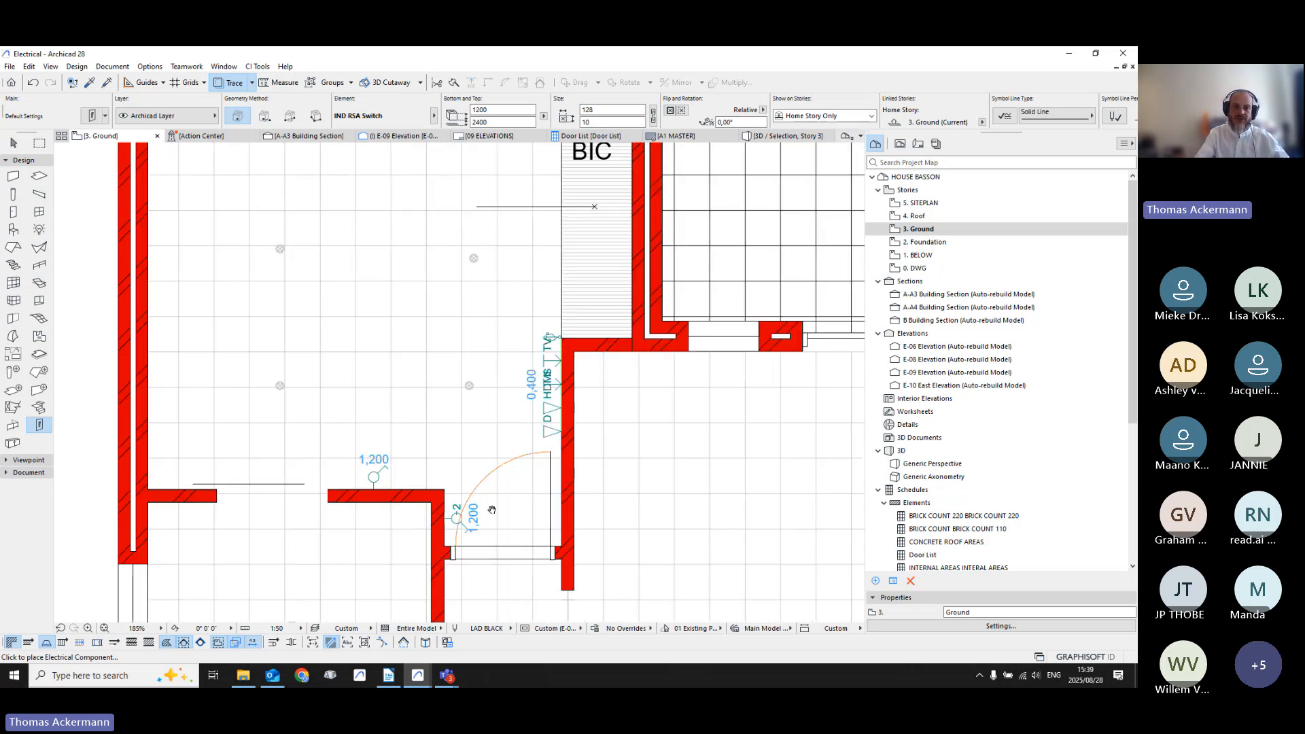
Step: Select the six recessed spots in the master bedroom together with the double switch by the entrance door, leaving out the ceiling light
key("Caps_Lock")
key("Caps_Lock")
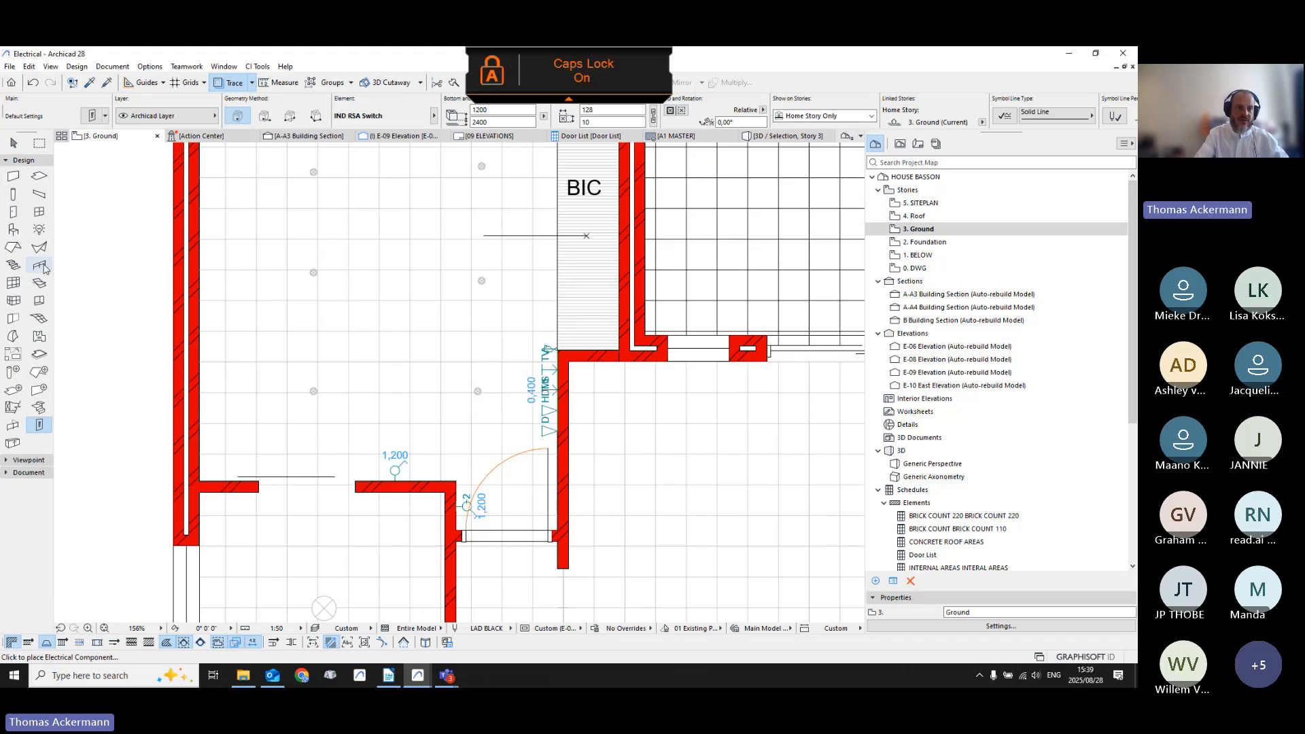
double_click(37, 229)
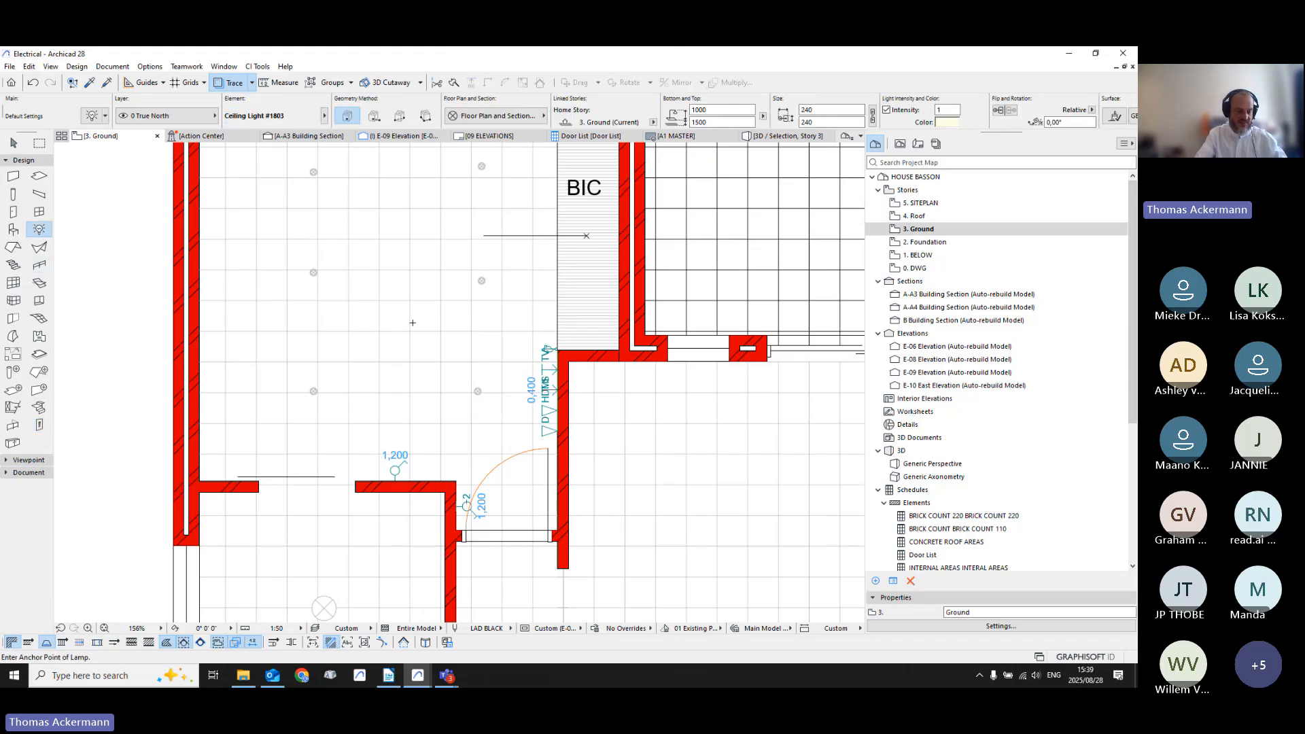
scroll(423, 379, "down", 2)
middle_click_drag(408, 434, 427, 388)
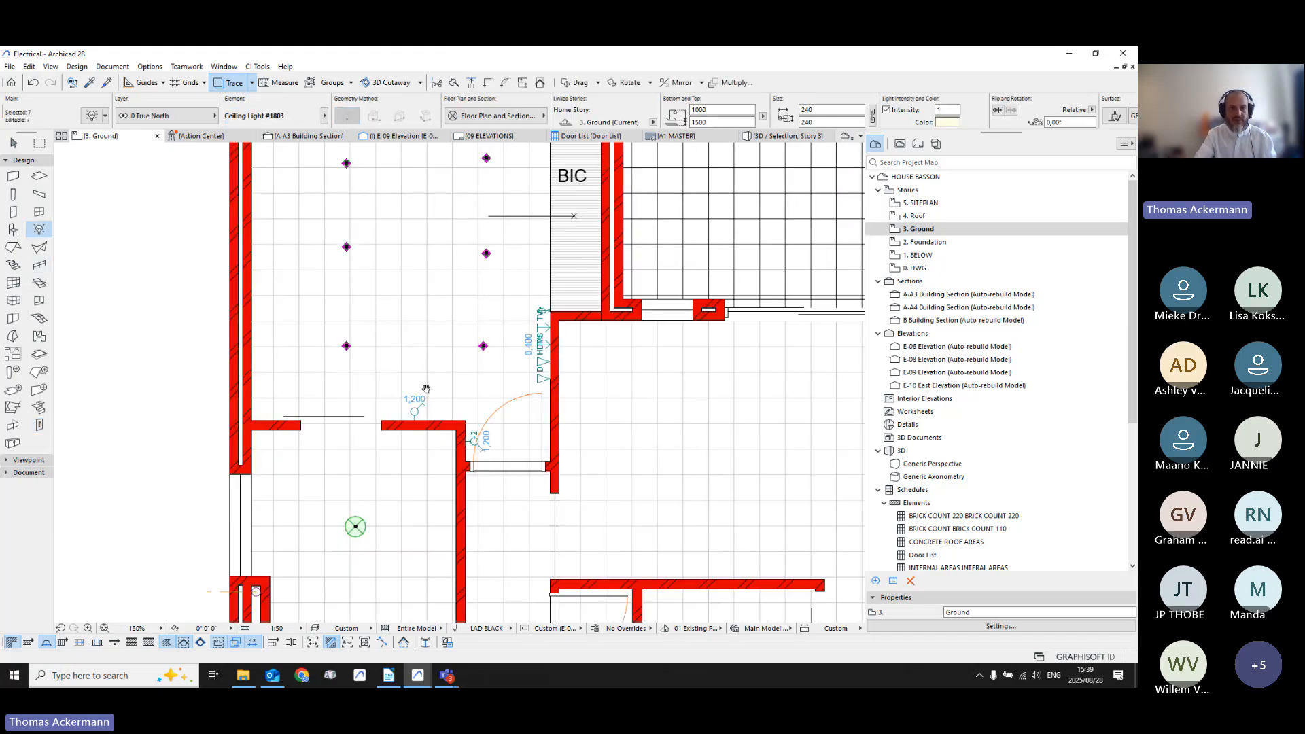
left_click(359, 527, "shift")
scroll(445, 421, "up", 8)
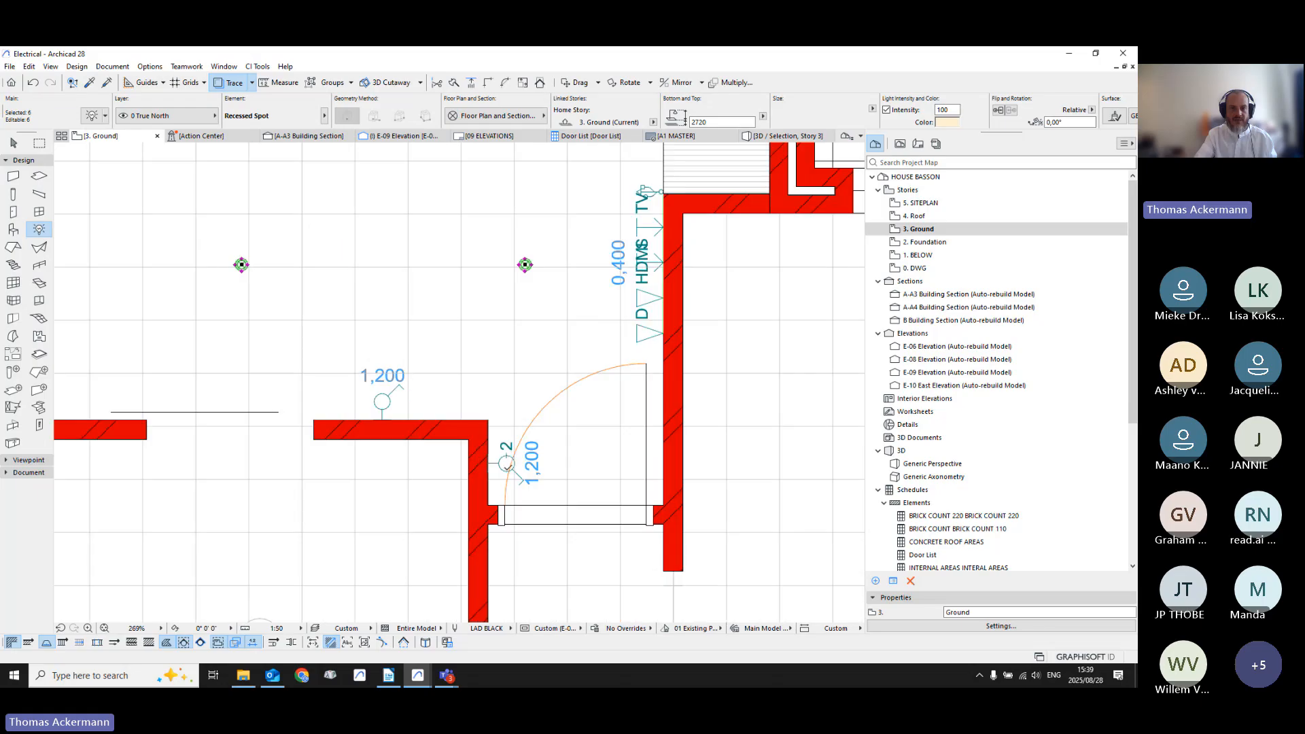
scroll(537, 327, "down", 10)
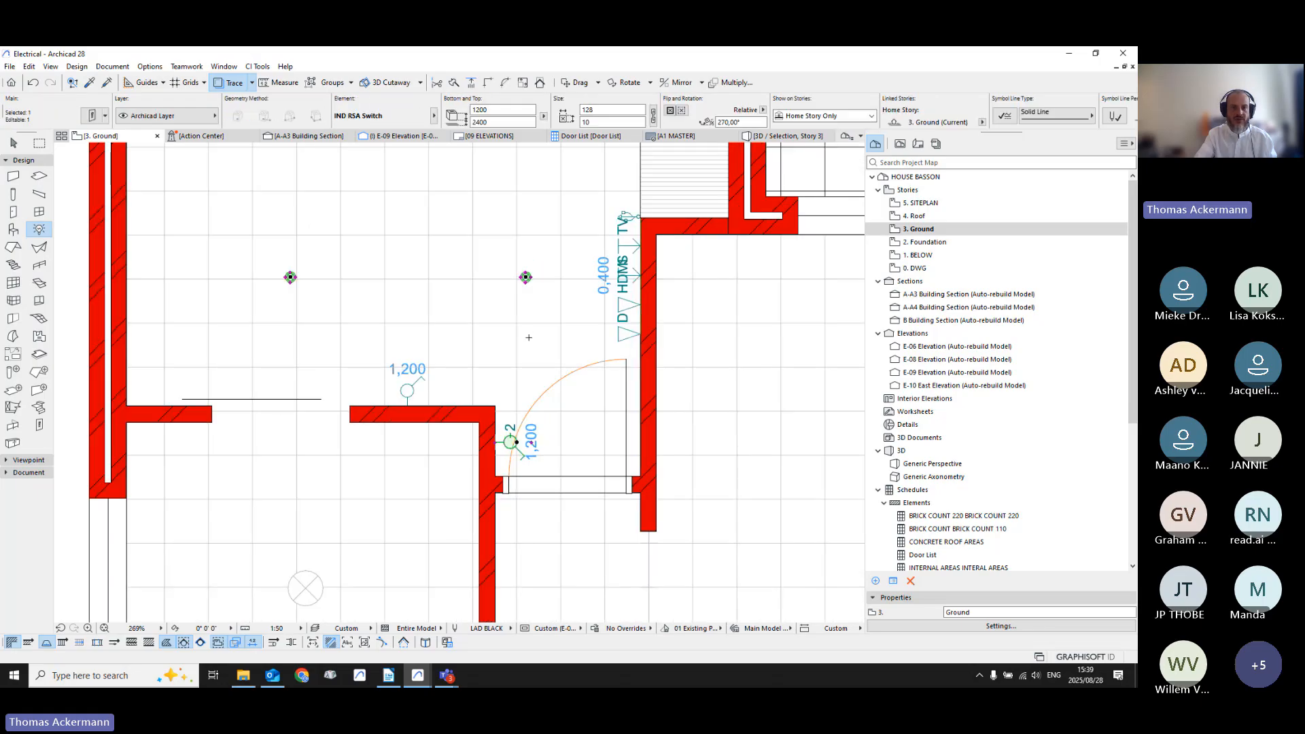
middle_click_drag(388, 328, 381, 350)
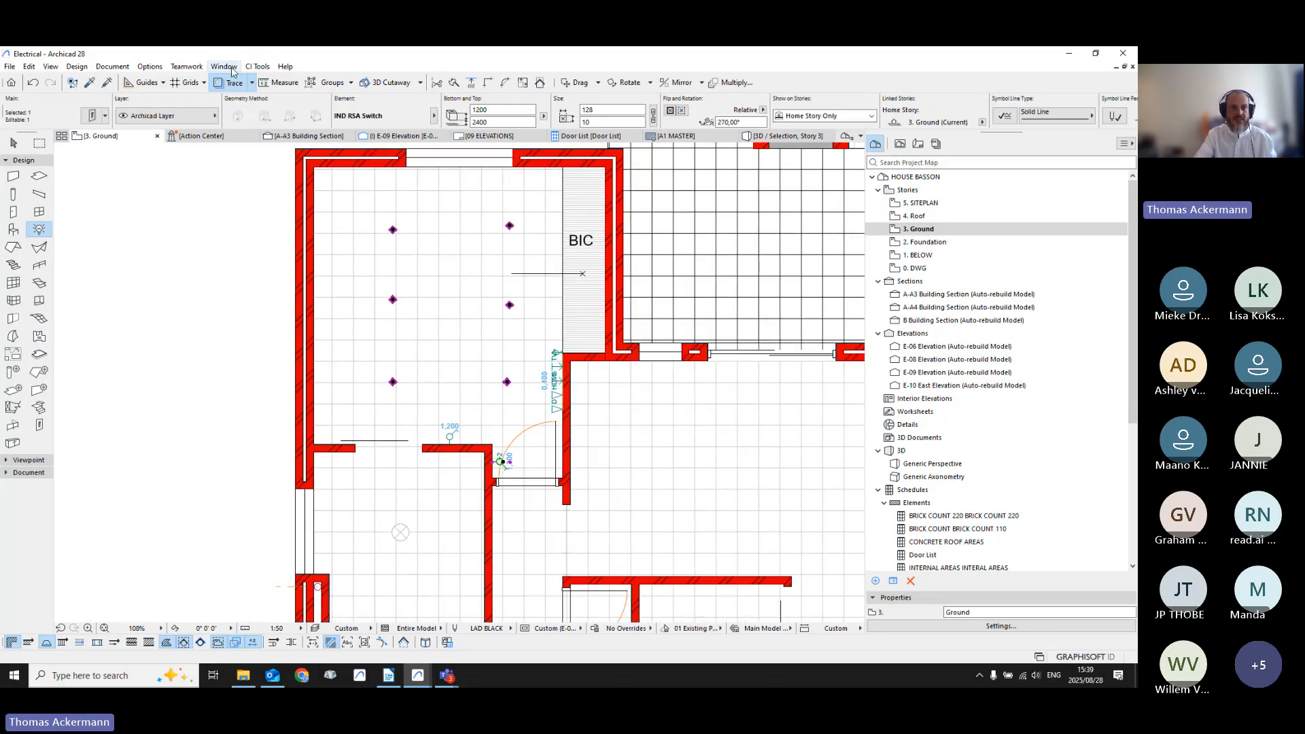
Step: Add automatic wiring to the selected spots and double switch with the Double Dashed line type, pen 15 and a wire bending of 200
left_click(258, 65)
mouse_move(292, 171)
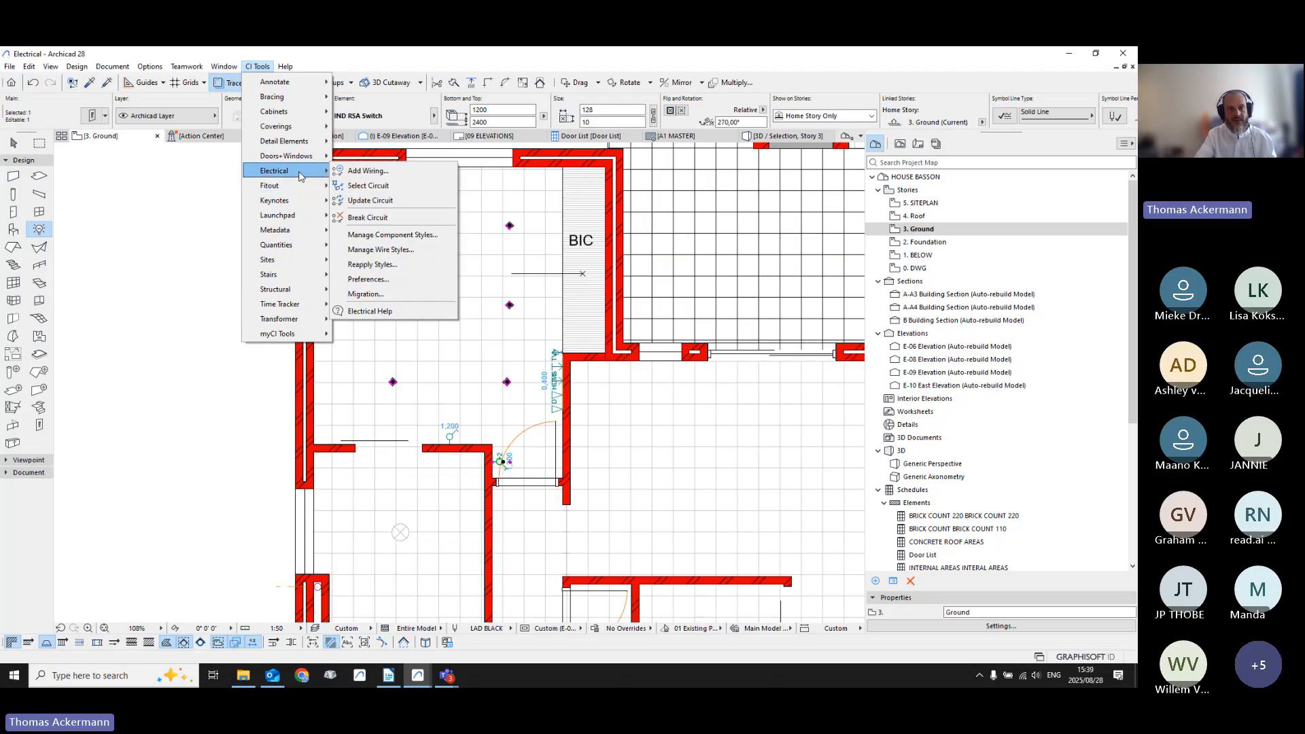
left_click(401, 185)
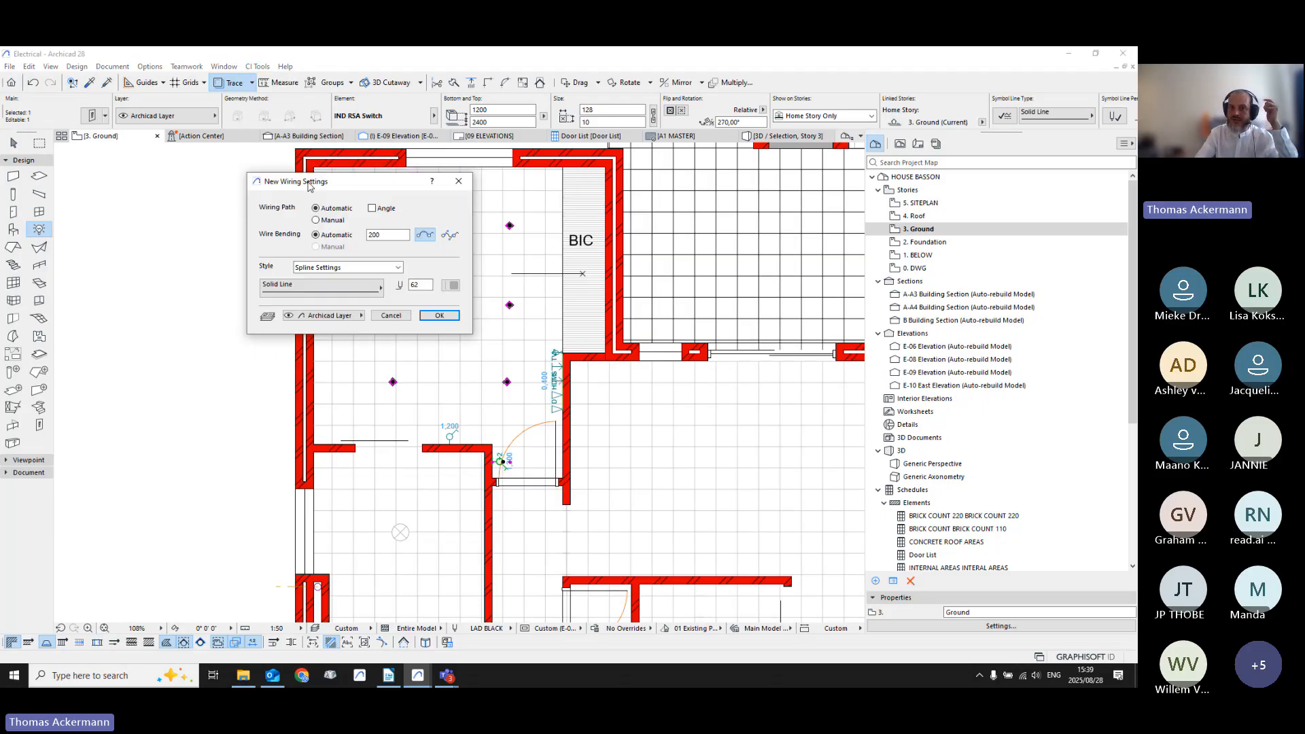
left_click(459, 284)
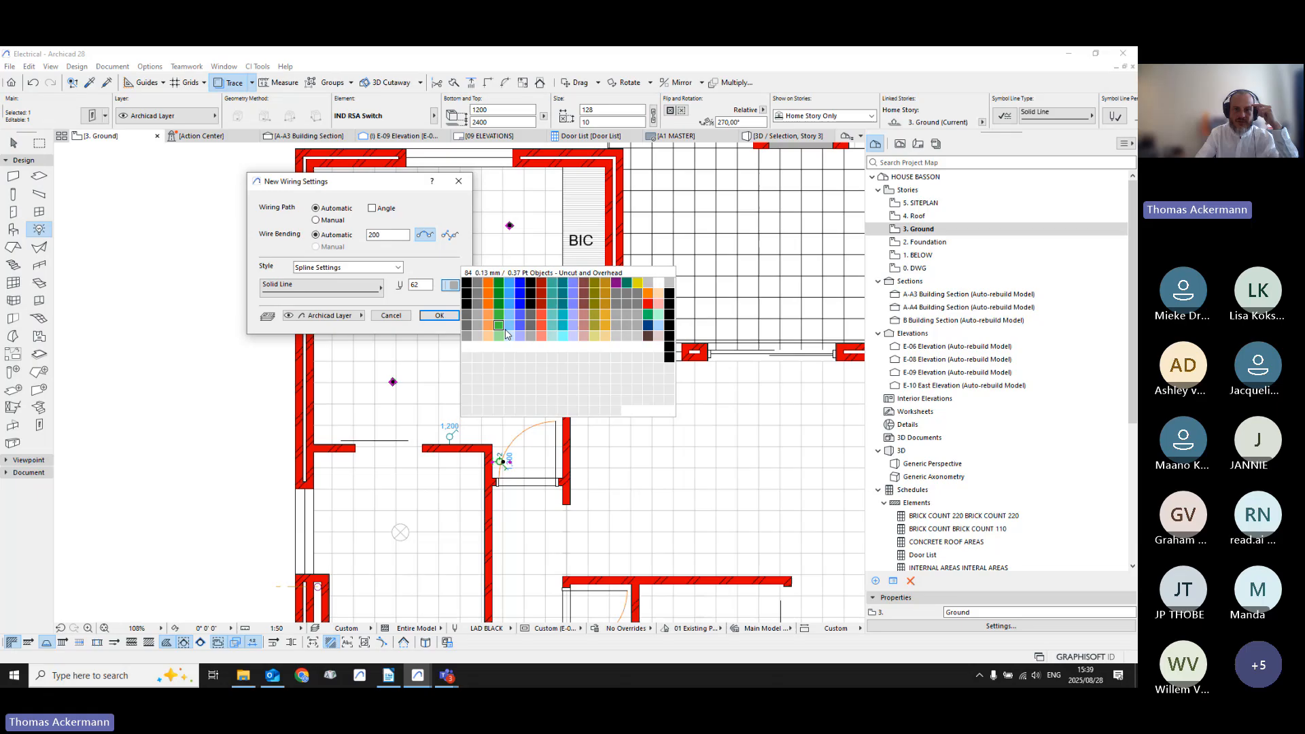
left_click(611, 284)
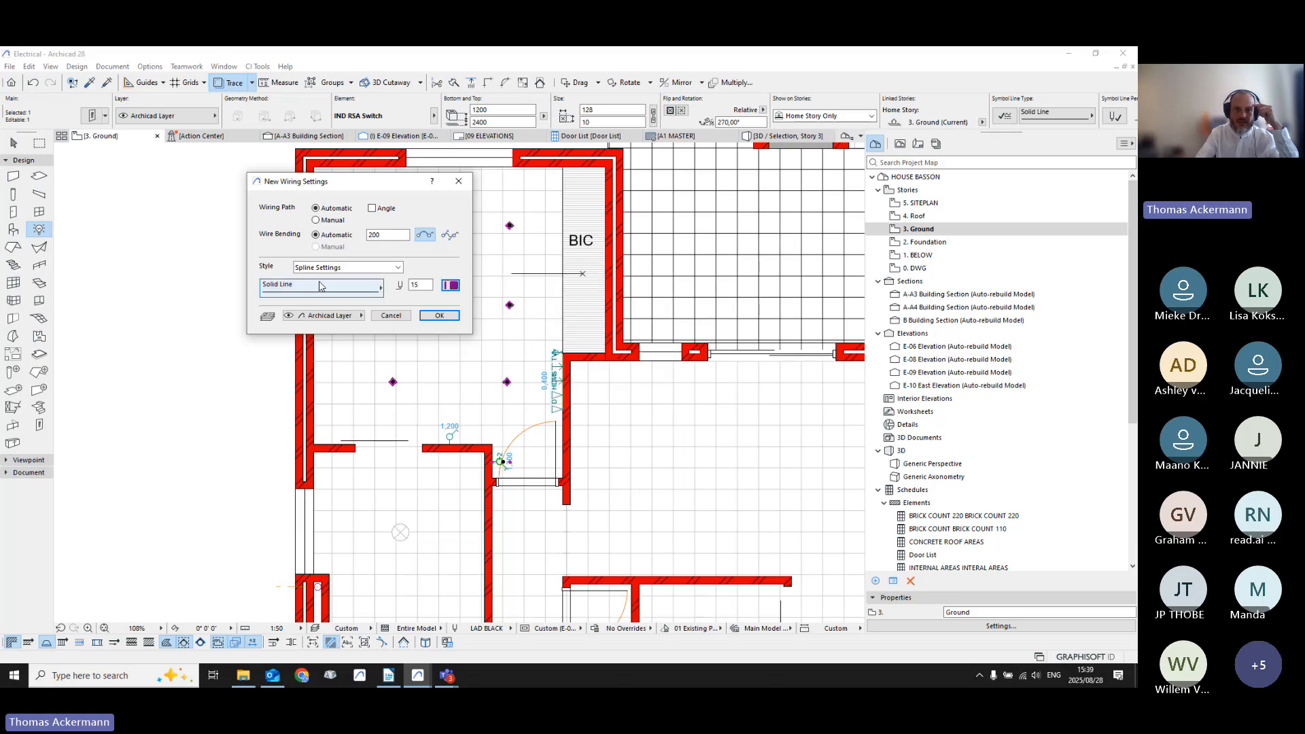
left_click(340, 285)
left_click(408, 292)
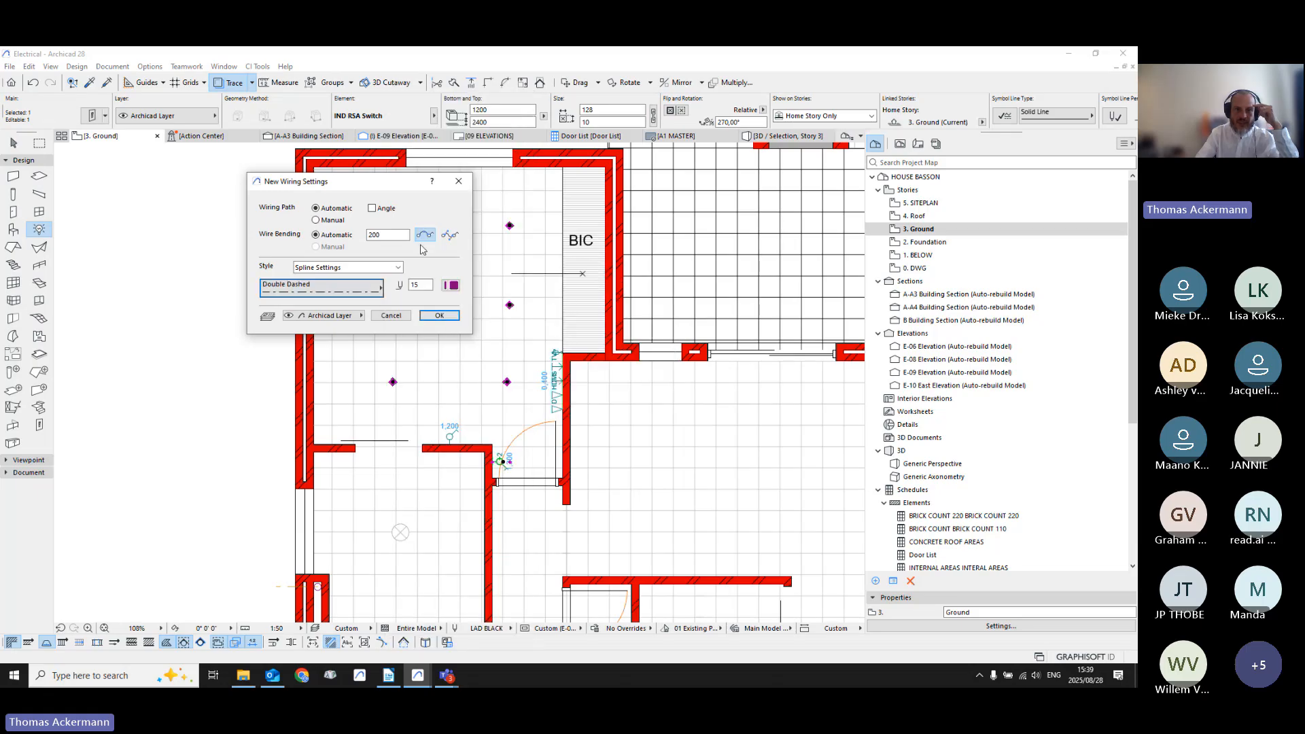
left_click(386, 236)
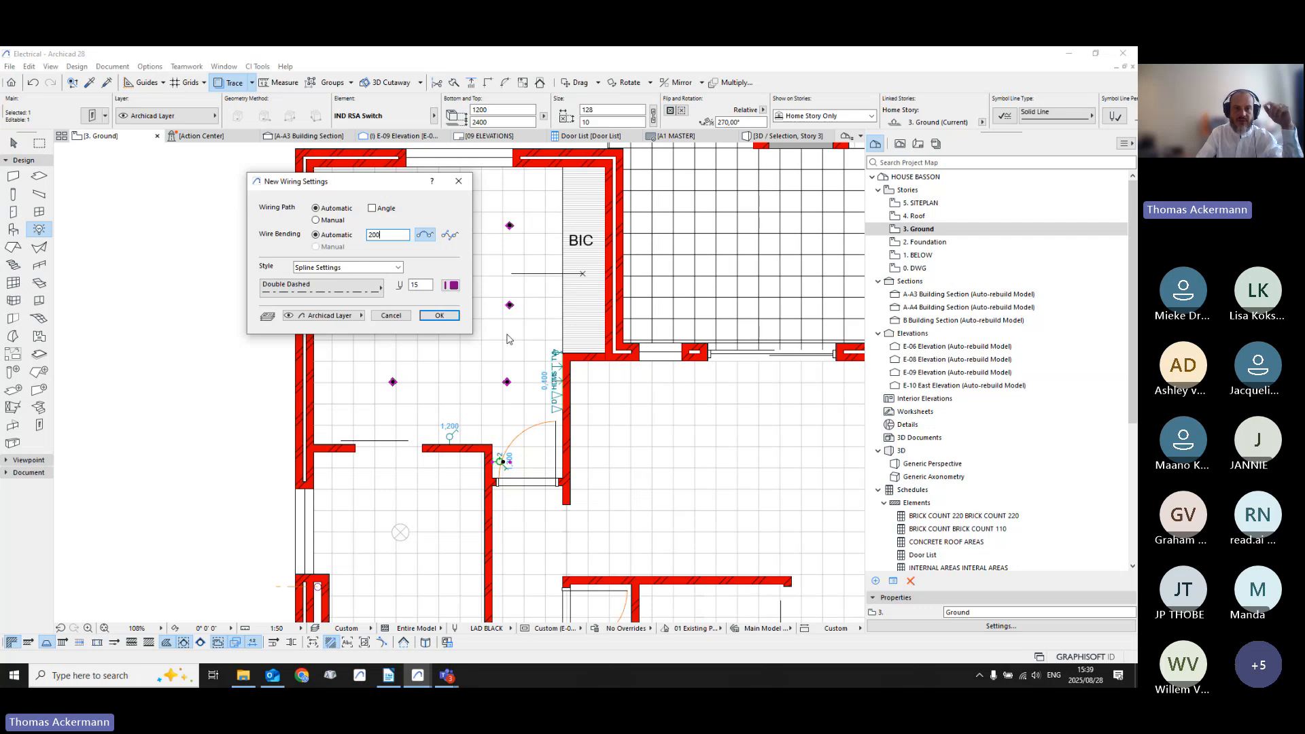
left_click(439, 316)
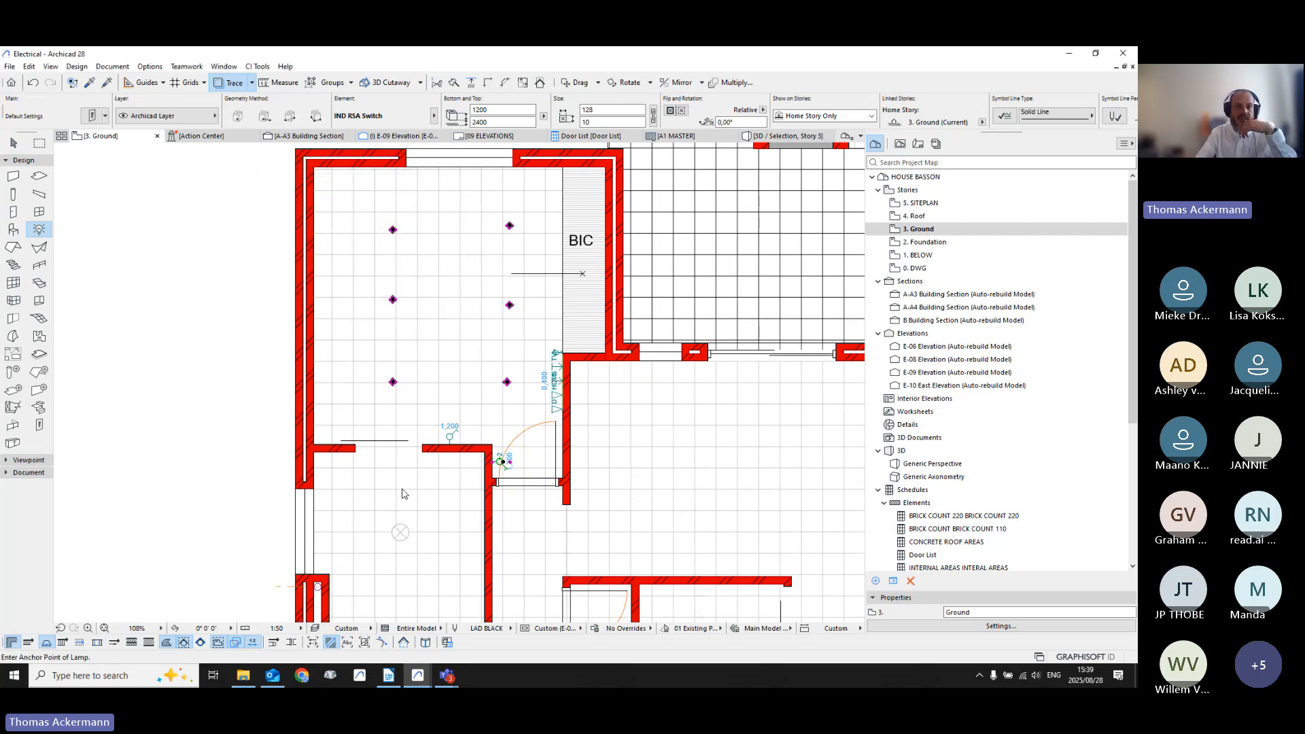
scroll(486, 293, "up", 5)
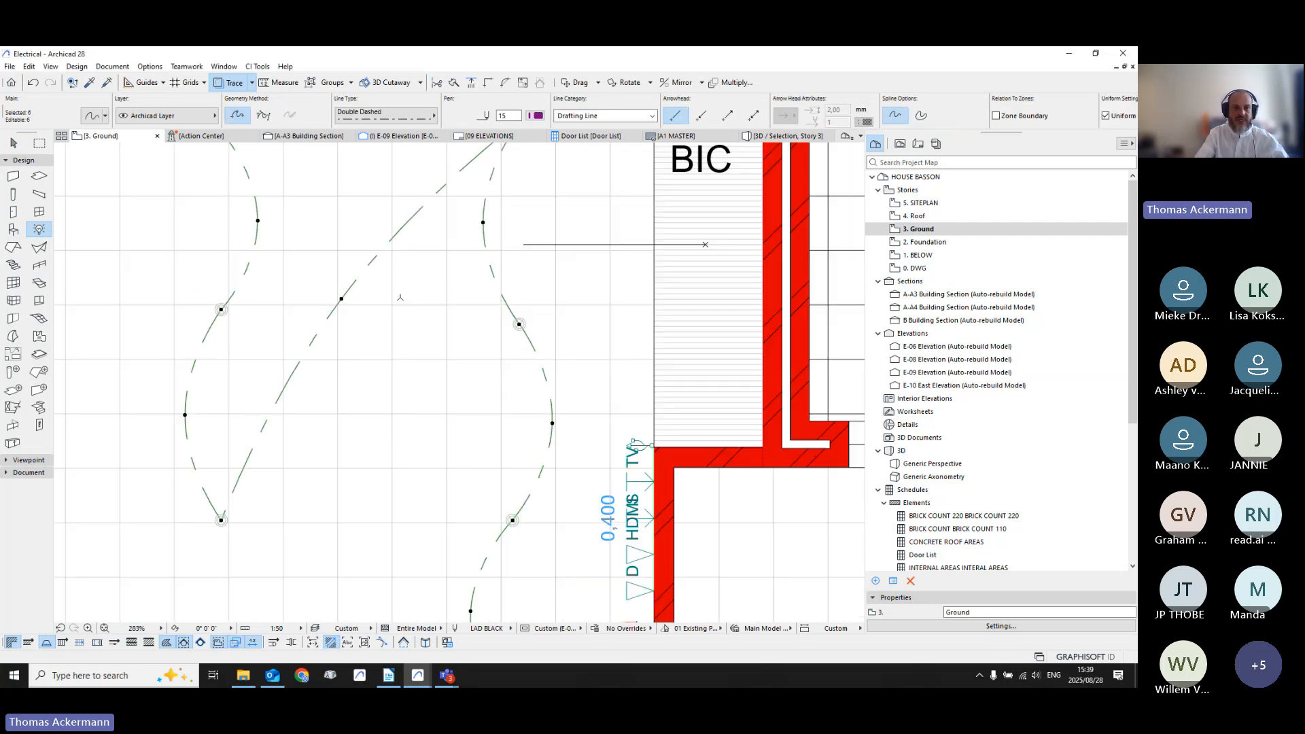
key("Escape")
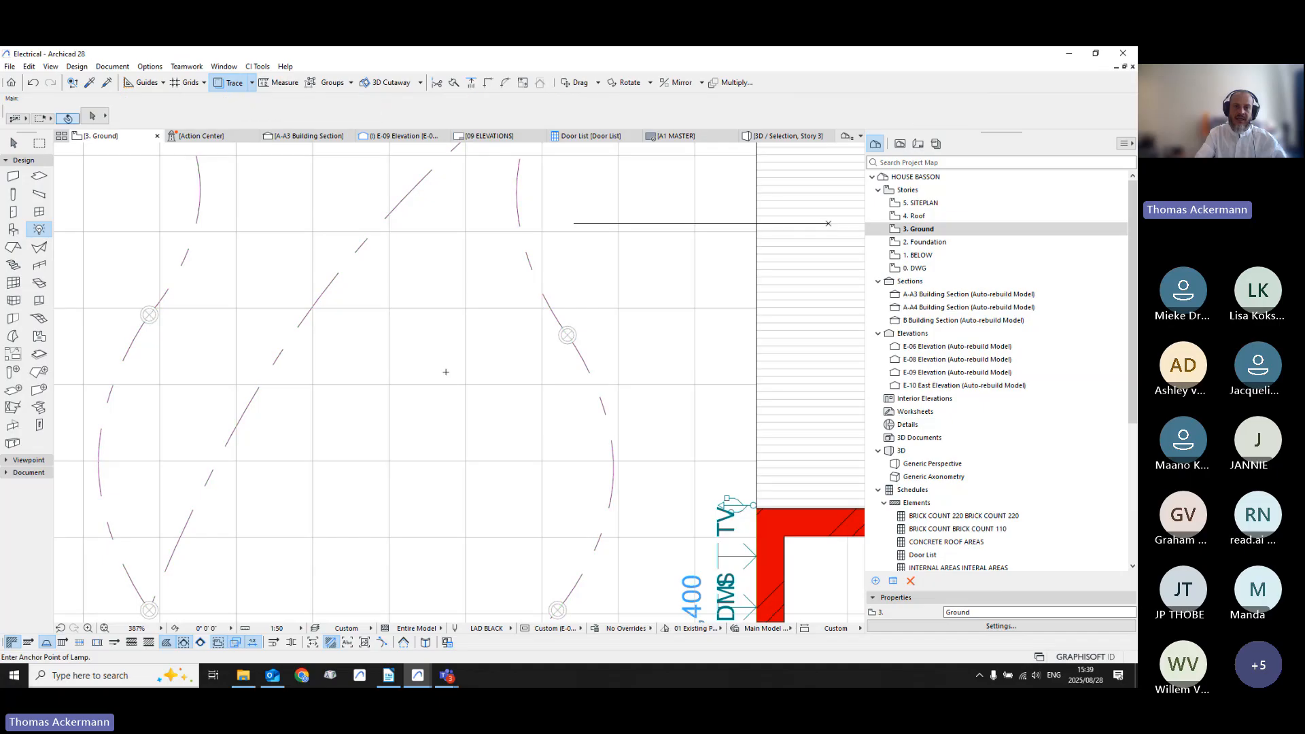
Step: Try moving the upper recessed spot nearest the BIC towards the room's centre to test the wiring, and undo the move
scroll(450, 382, "down", 2)
scroll(450, 382, "down", 1)
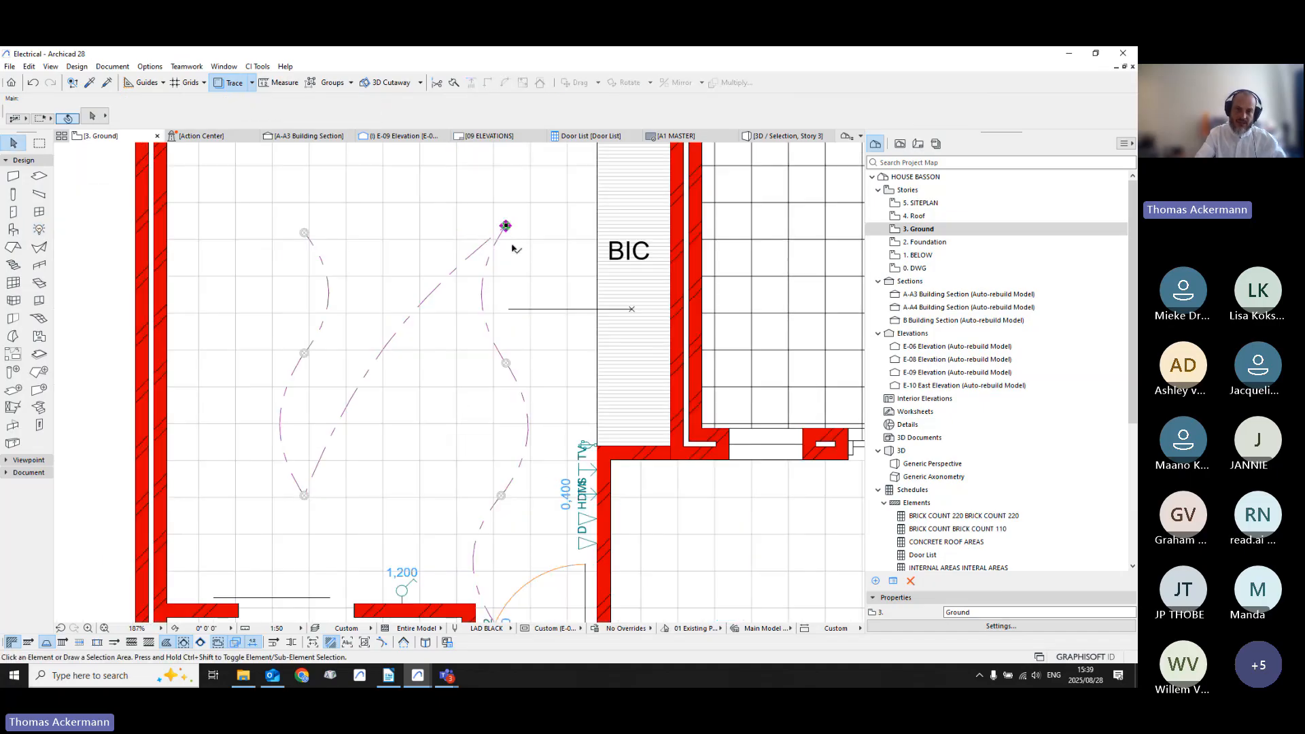
key("ctrl+d")
left_click(569, 253)
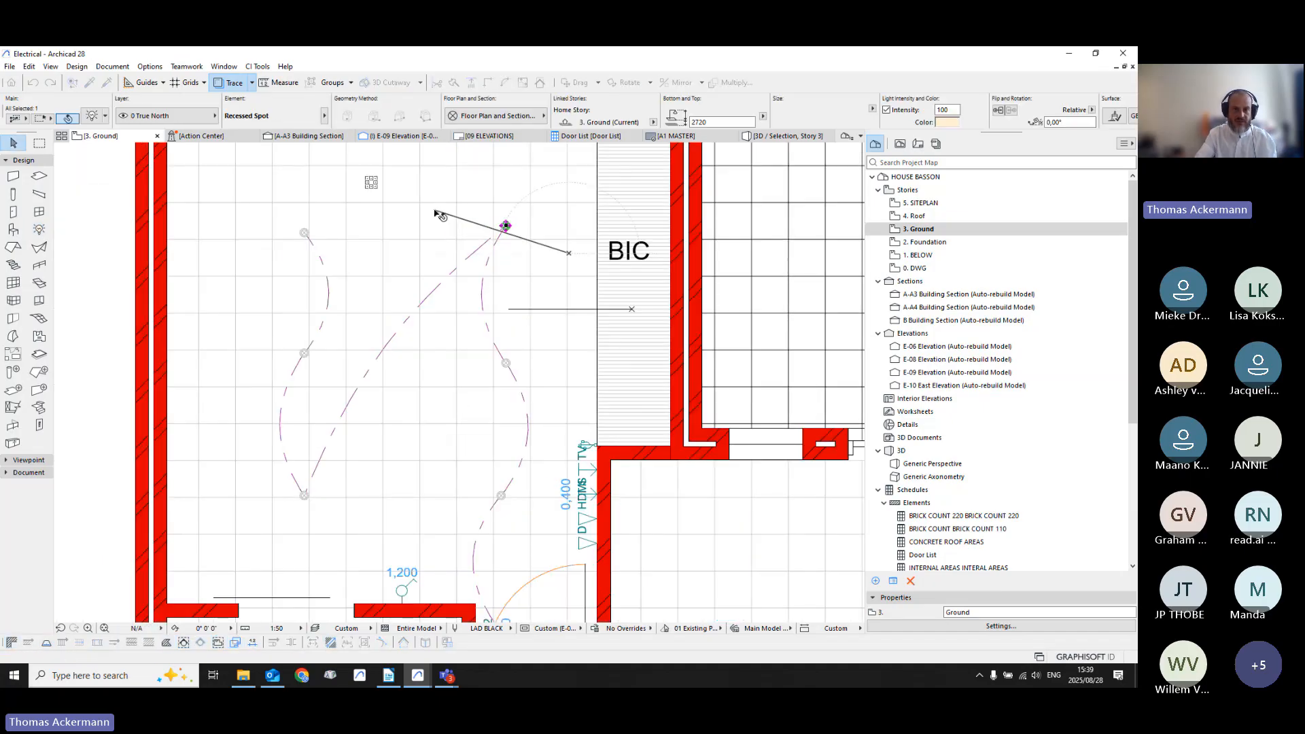
key("Escape")
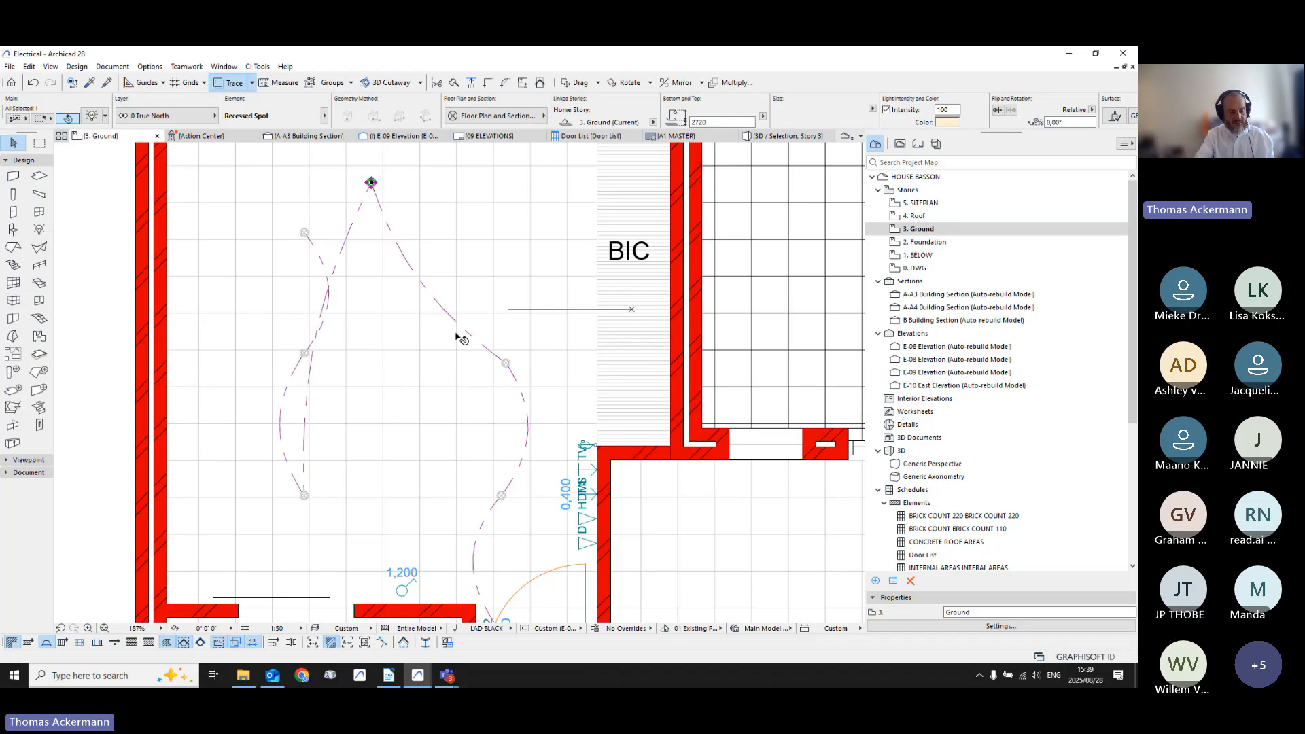
key("ctrl+z")
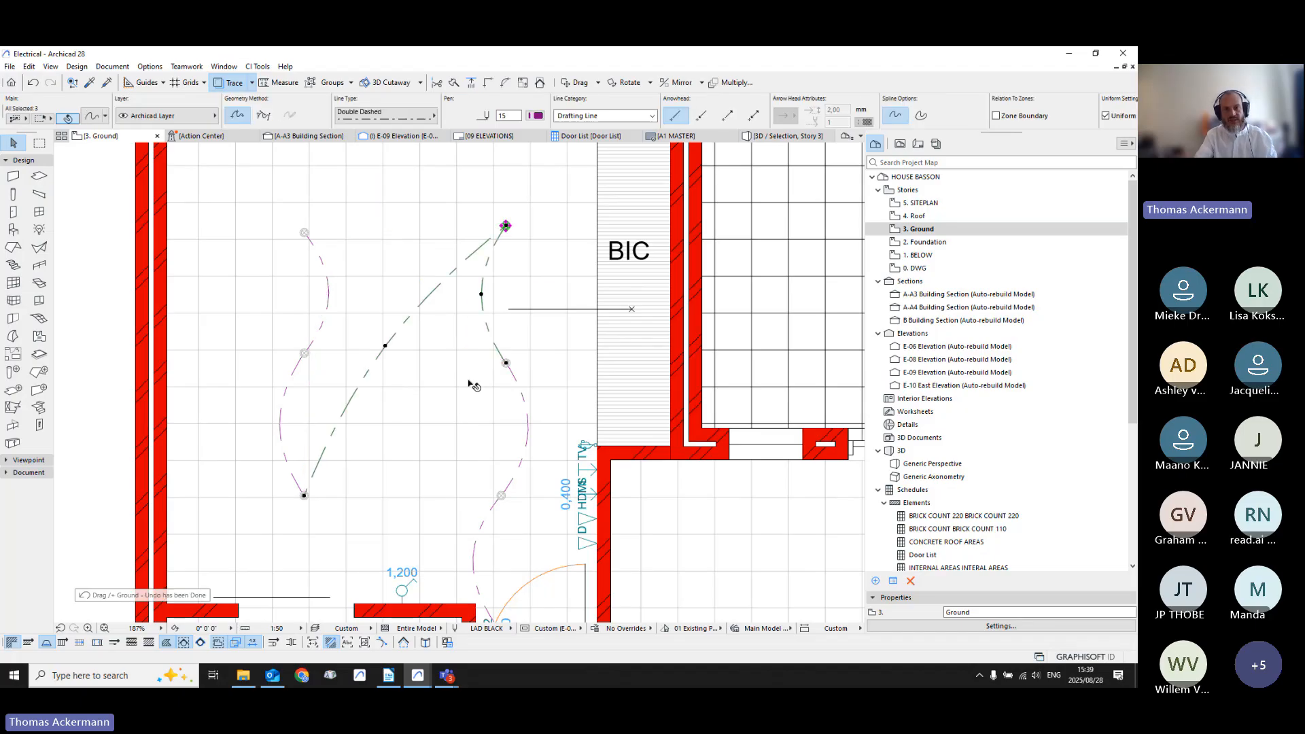
middle_click_drag(482, 504, 502, 450)
key("Escape")
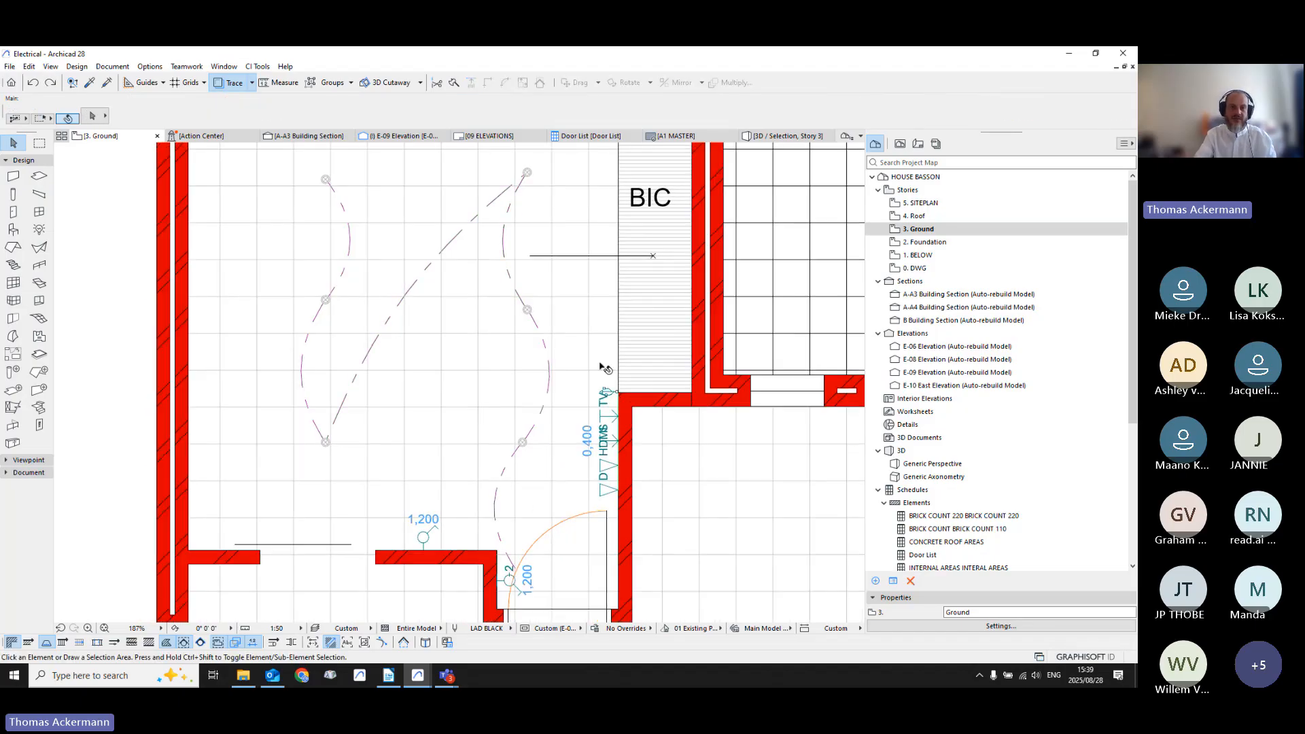
Step: Add CI Tools Electrical wiring between the single switch by the sliding door opening and the ceiling light in the adjoining bathroom
scroll(488, 538, "down", 1)
middle_click_drag(489, 541, 493, 509)
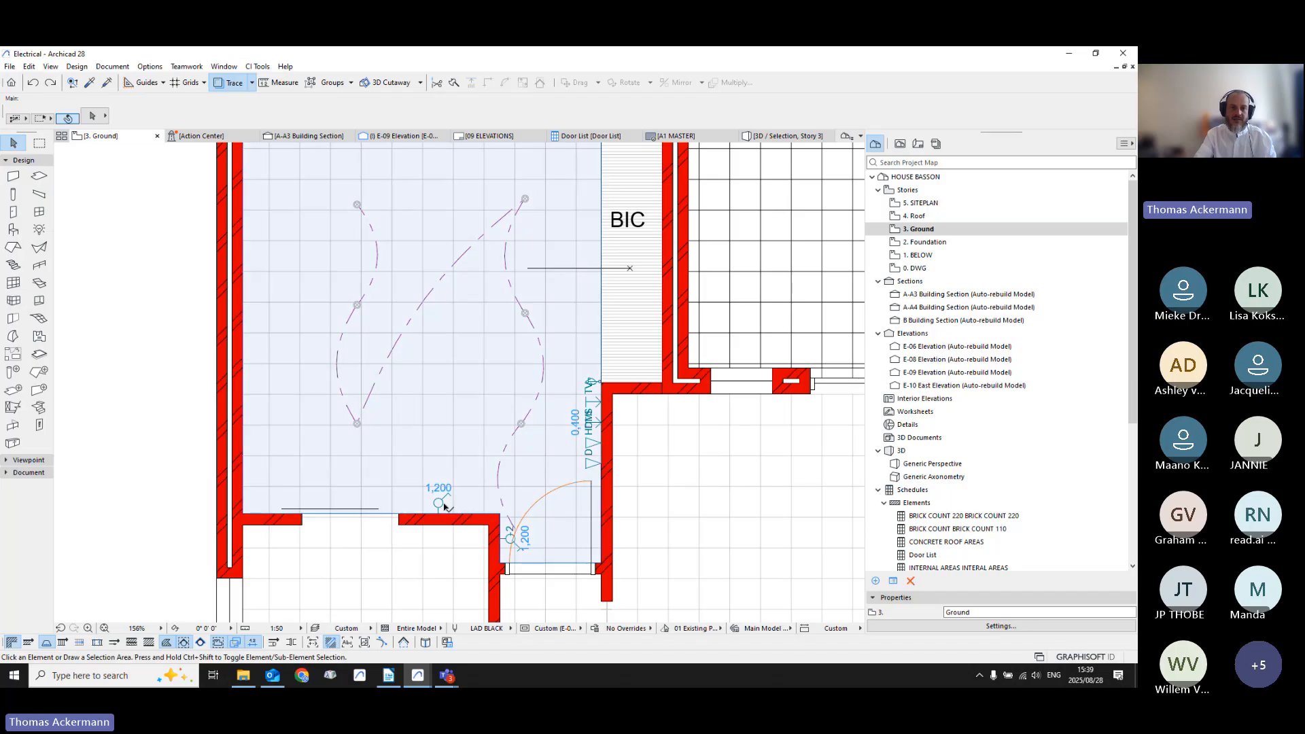
left_click(445, 511)
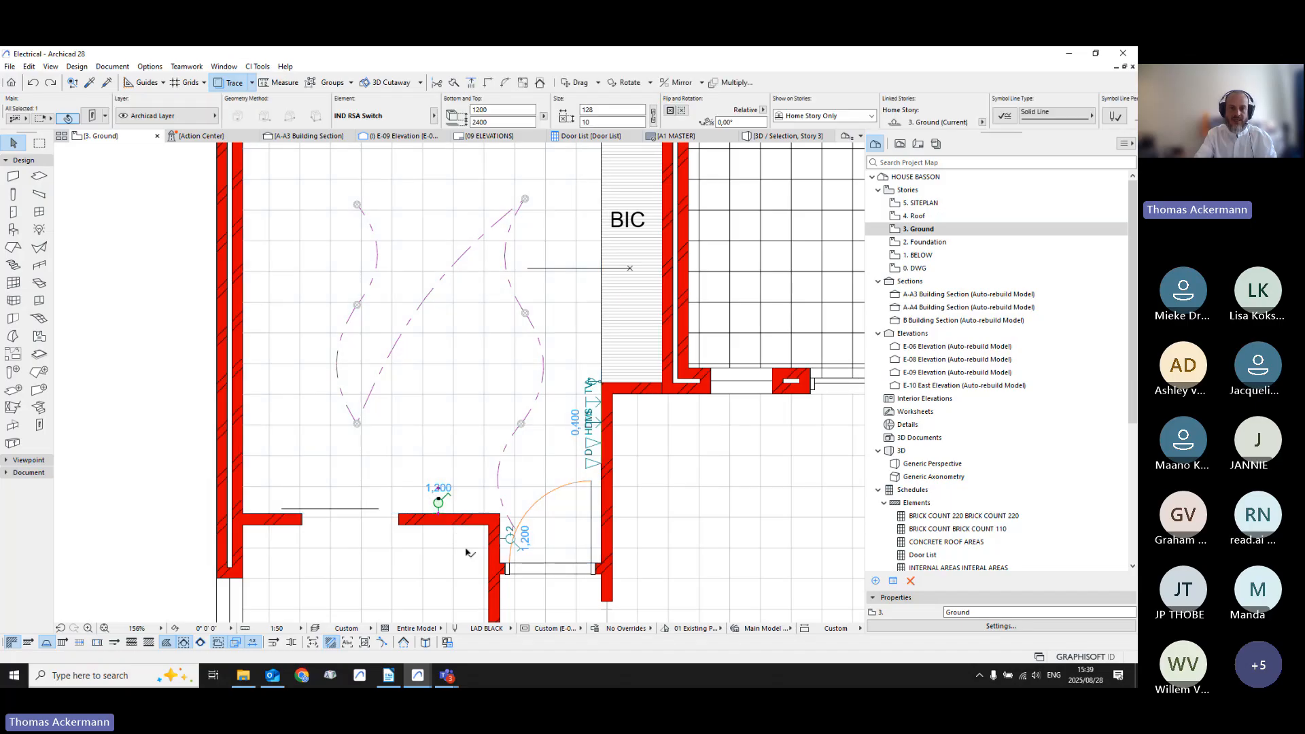
scroll(468, 552, "up", 1)
middle_click_drag(486, 540, 574, 401)
scroll(558, 418, "down", 3)
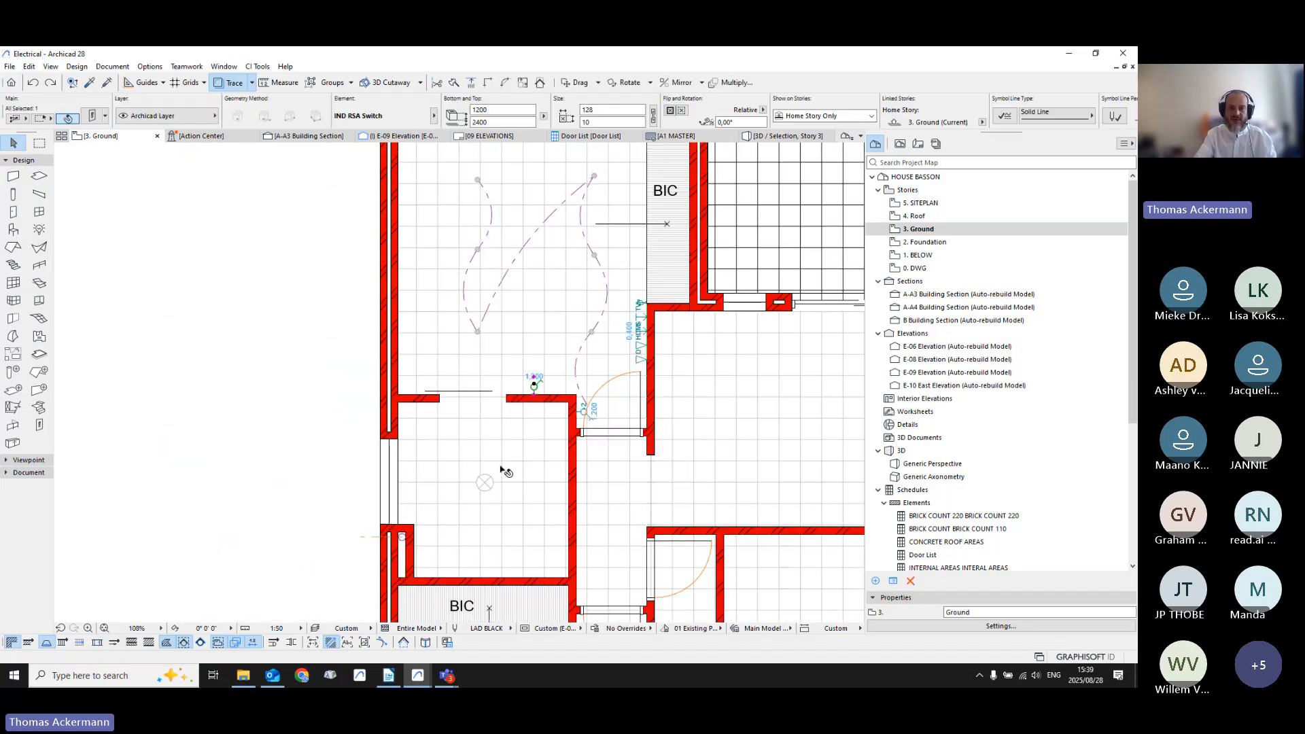
left_click(491, 484, "shift")
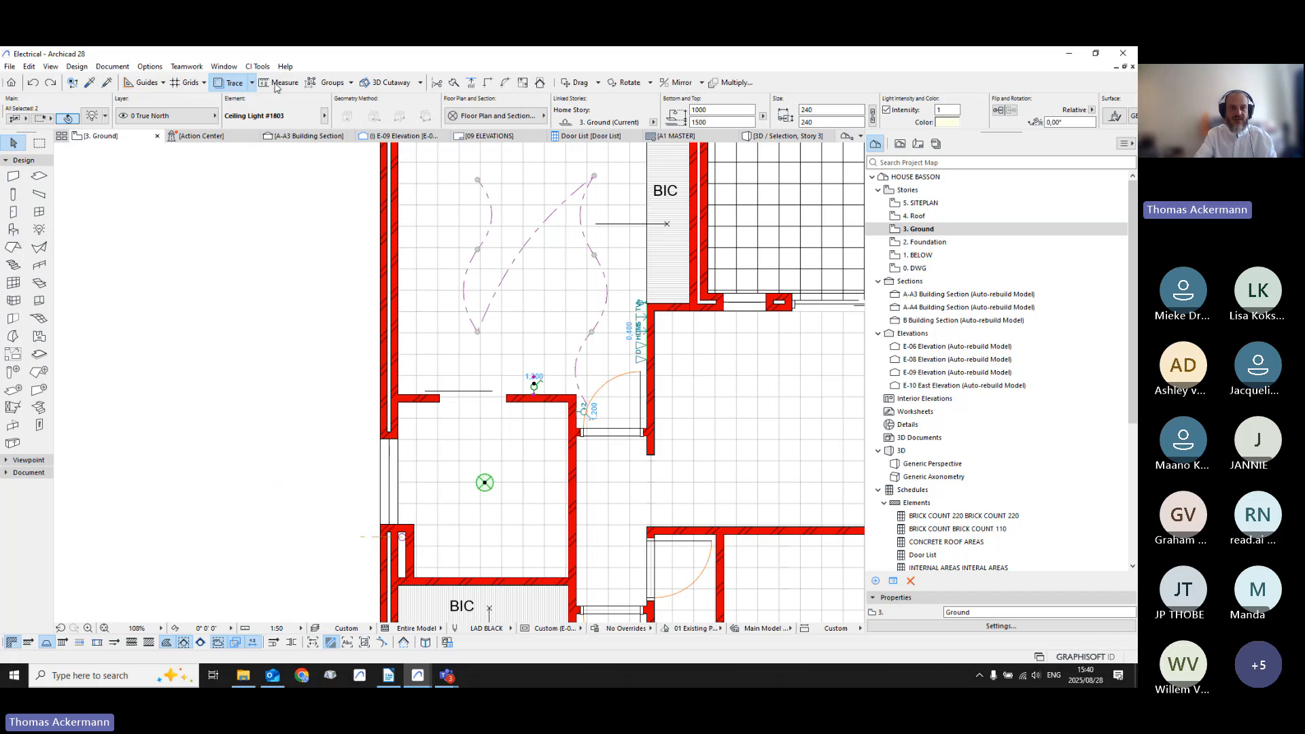
left_click(258, 66)
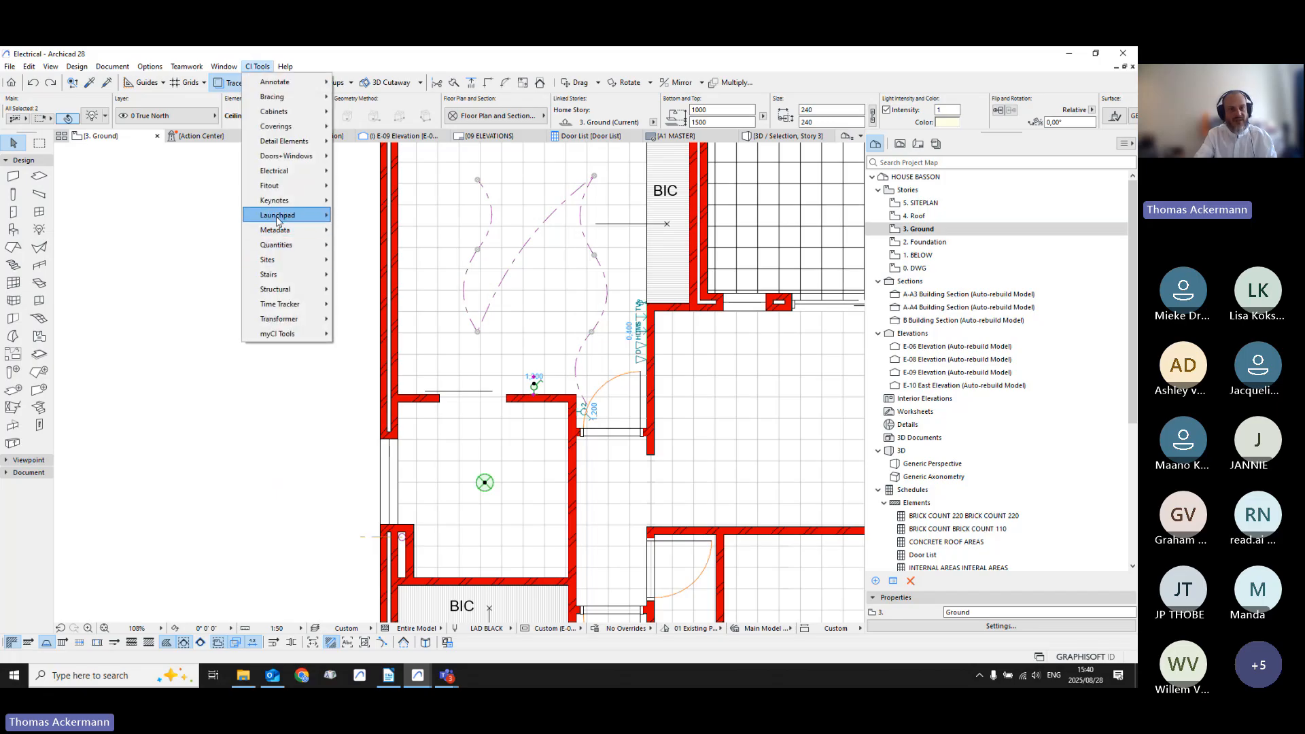
mouse_move(277, 221)
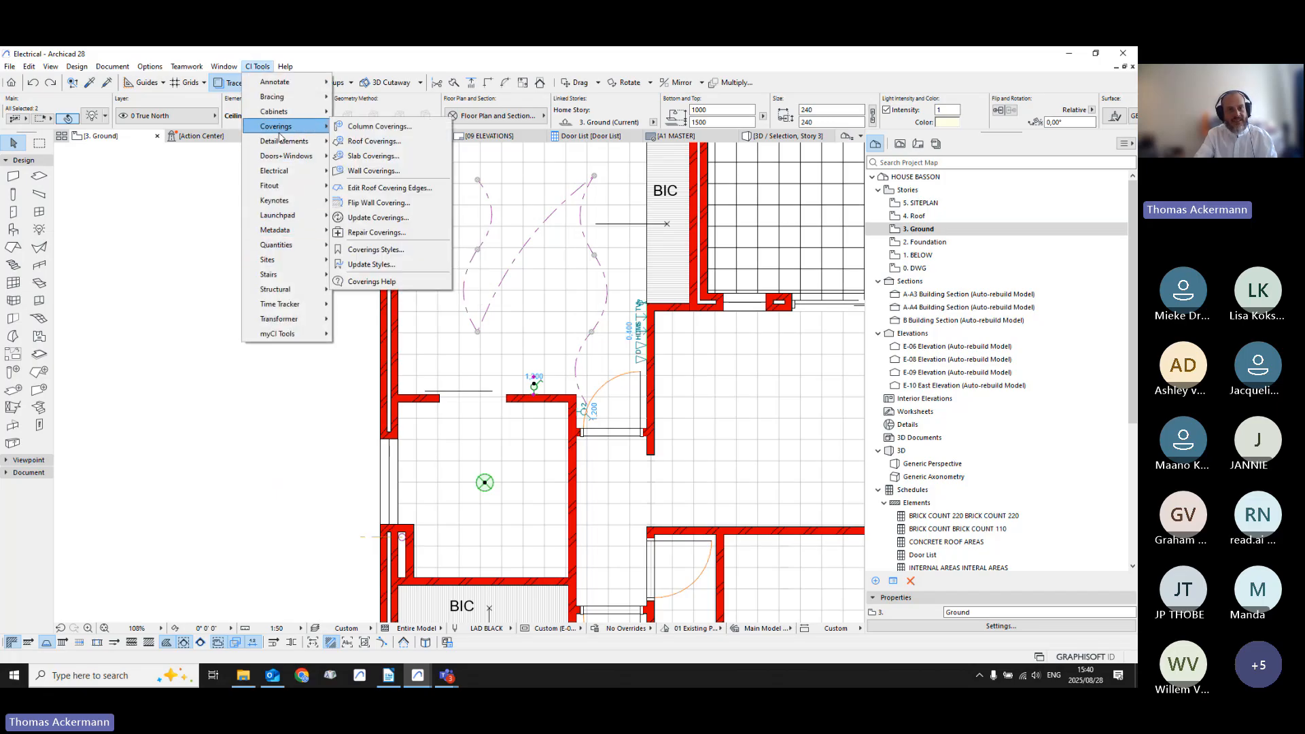
mouse_move(278, 173)
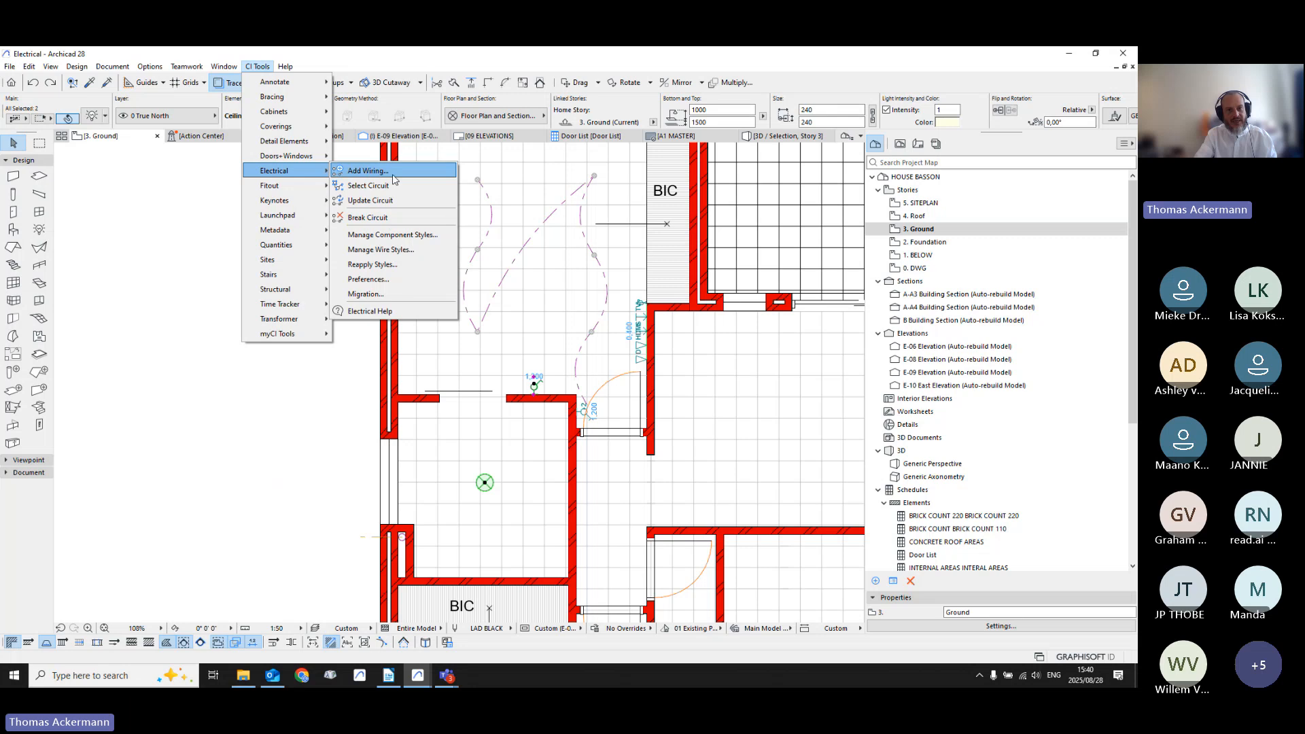
left_click(373, 171)
left_click(455, 320)
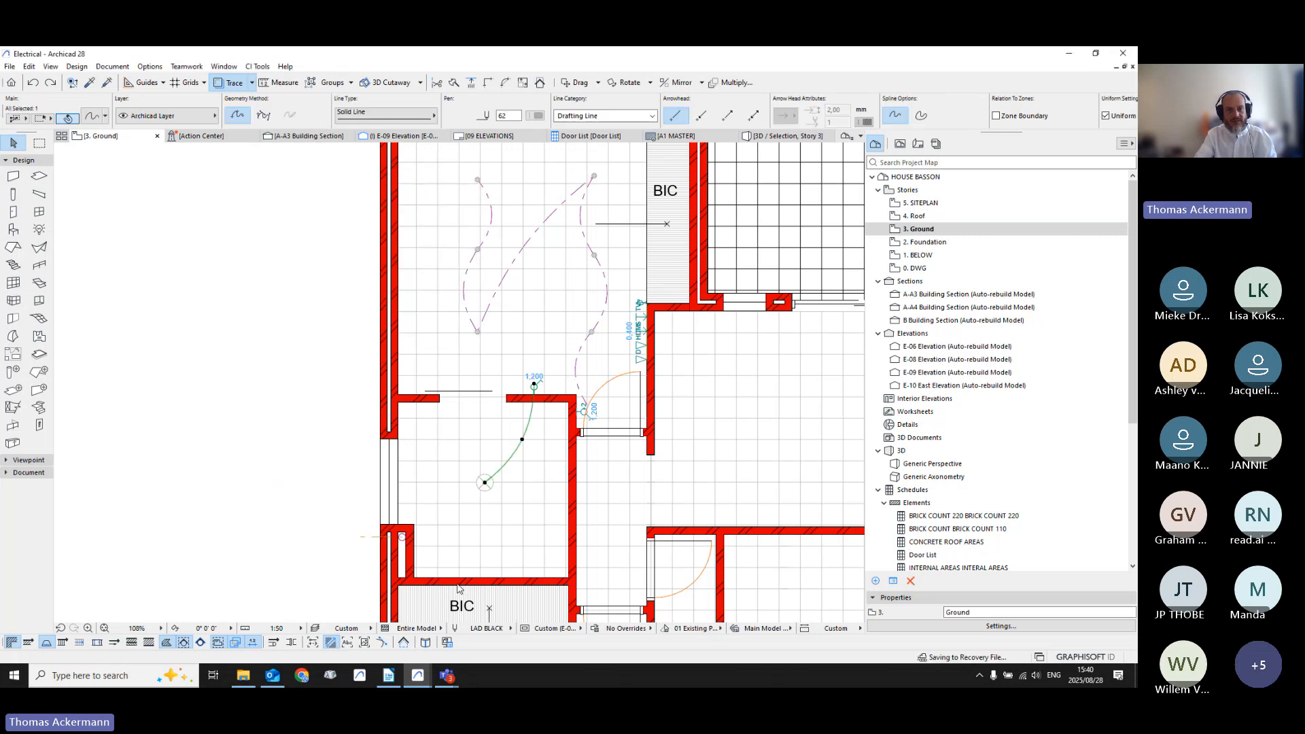
key("Escape")
Step: Place the Bathroom Small room fitout favorite in the bathroom adjoining the master bedroom
scroll(489, 394, "down", 5)
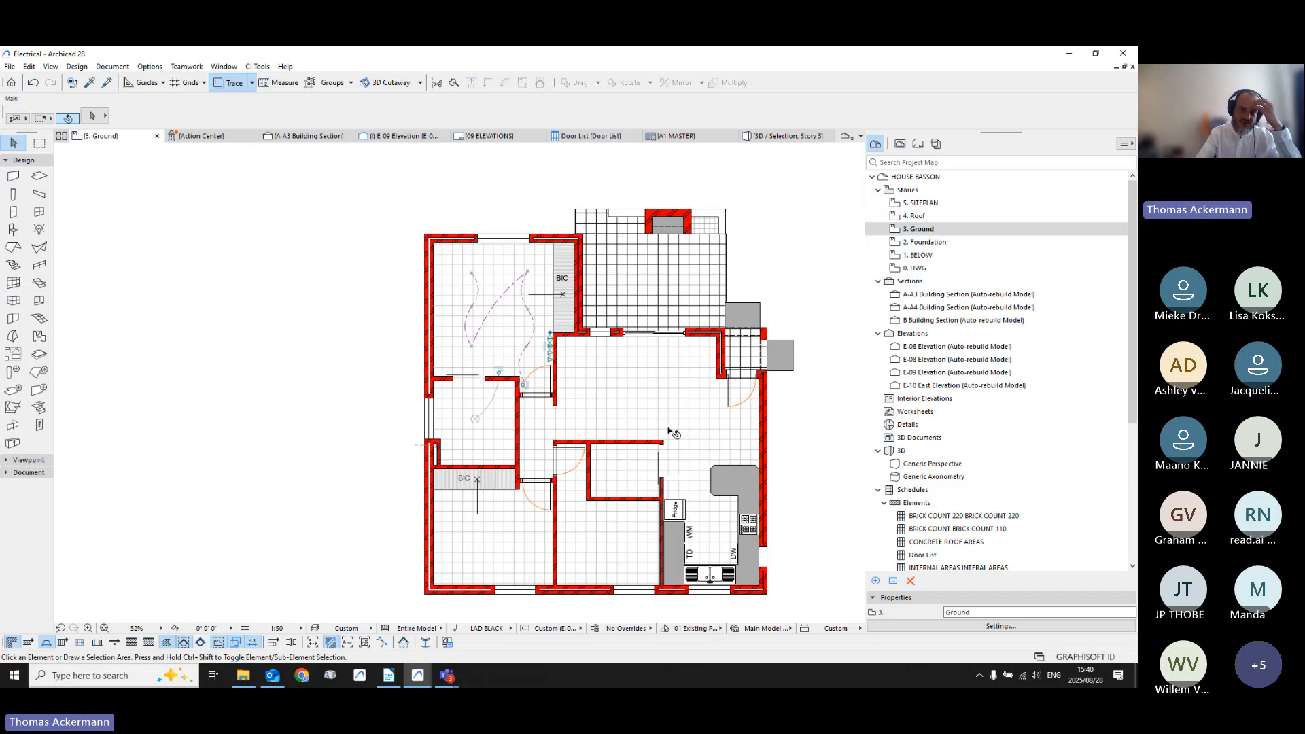
scroll(670, 430, "up", 4)
scroll(544, 395, "down", 2)
middle_click_drag(600, 407, 480, 399)
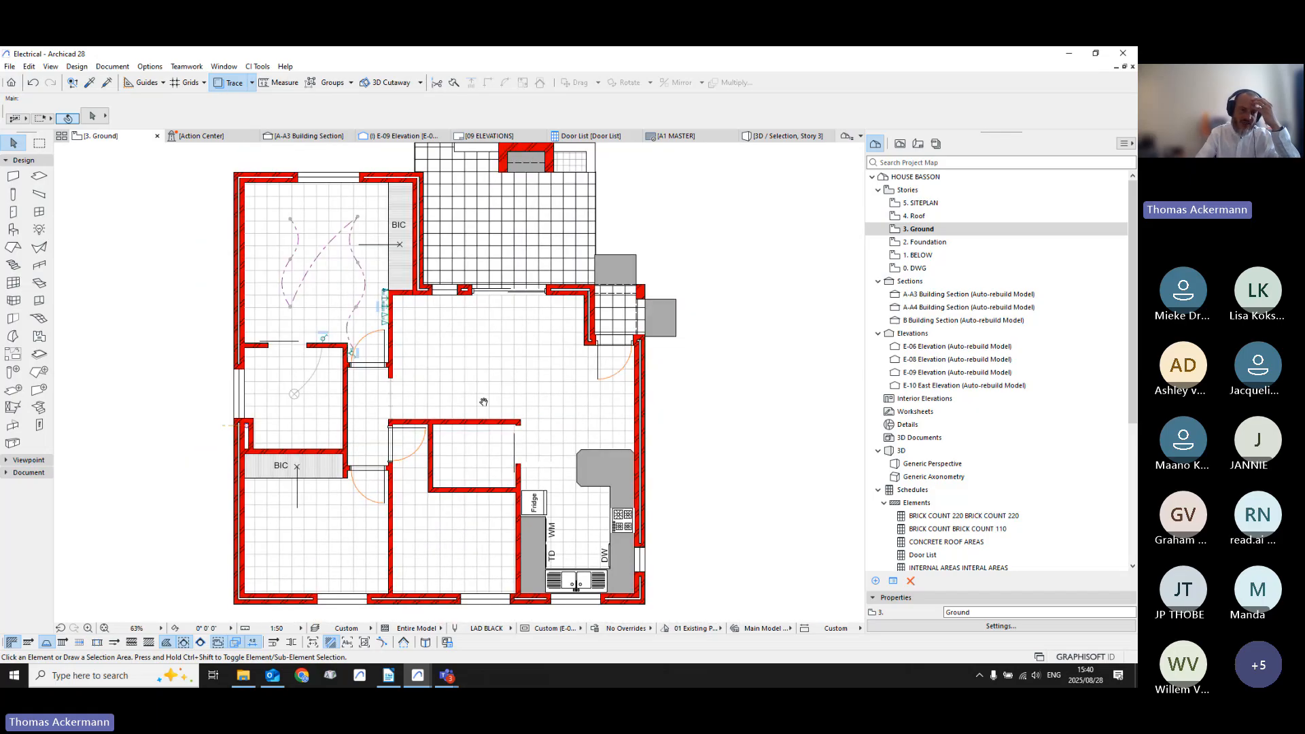
left_click(19, 360)
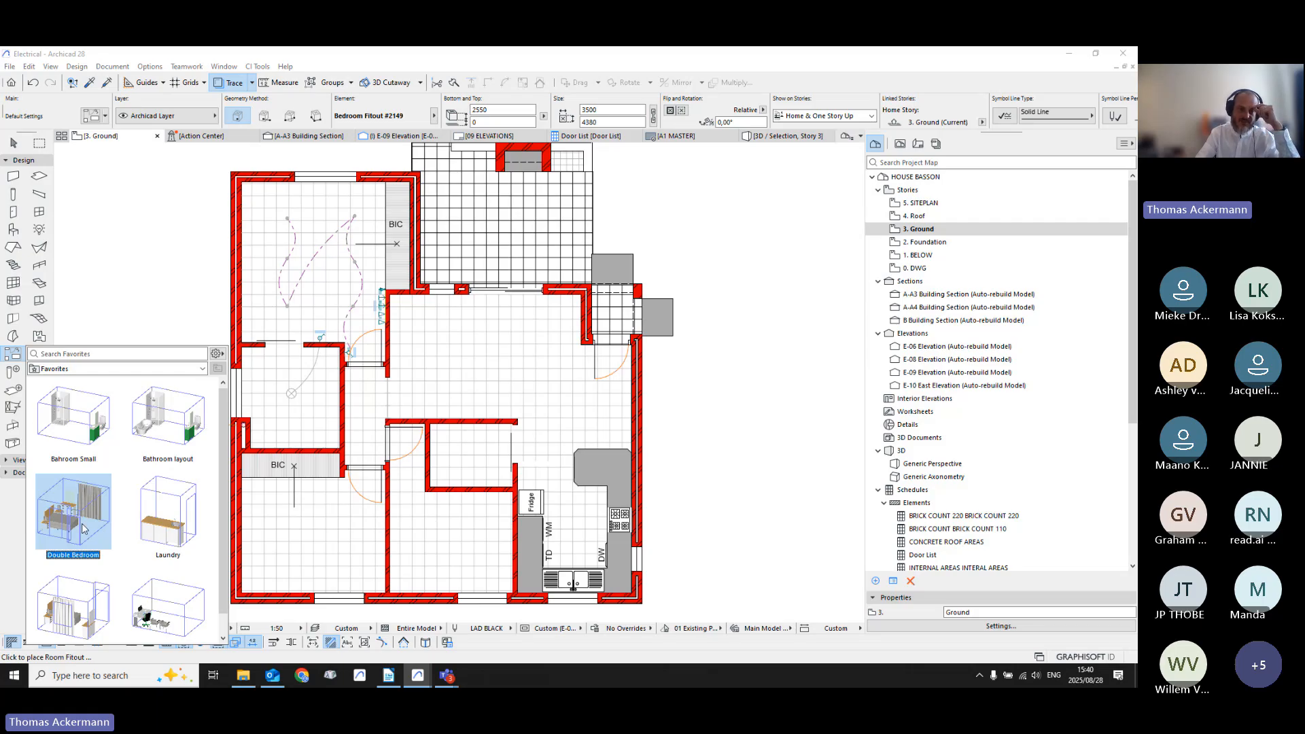
double_click(82, 529)
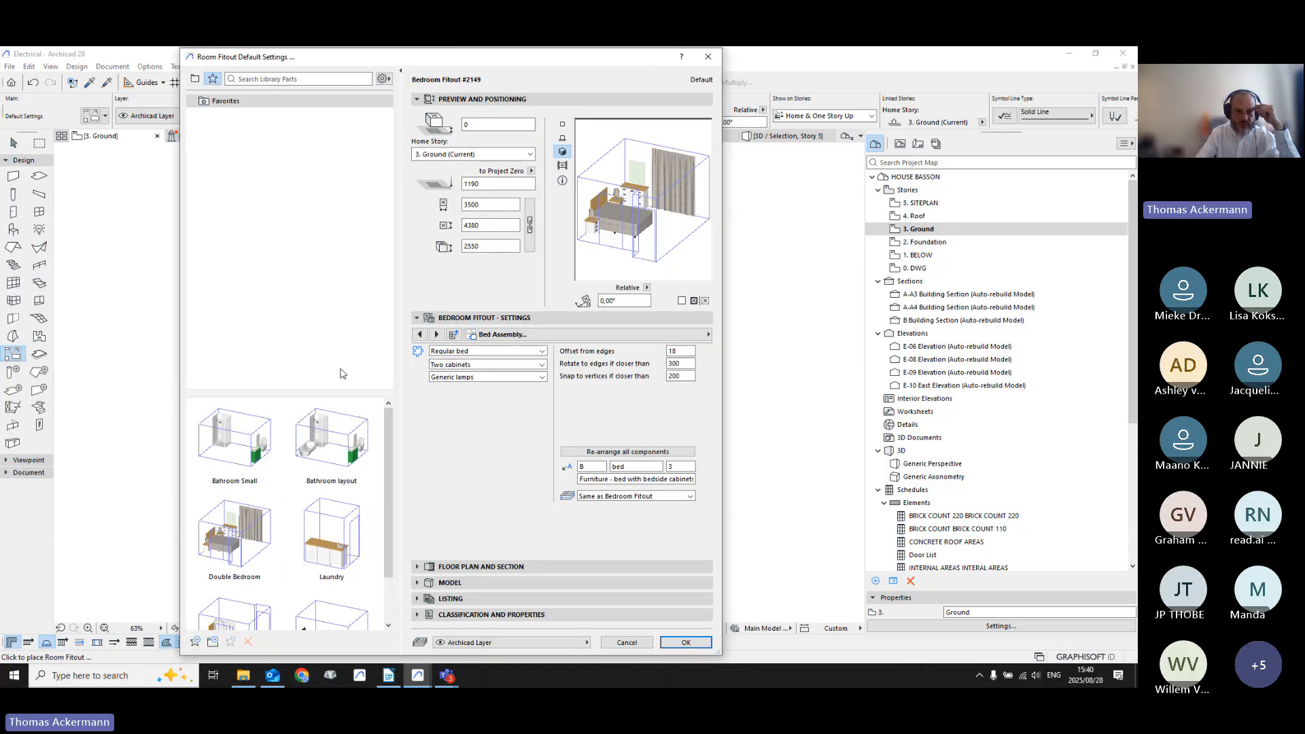
scroll(234, 537, "down", 1)
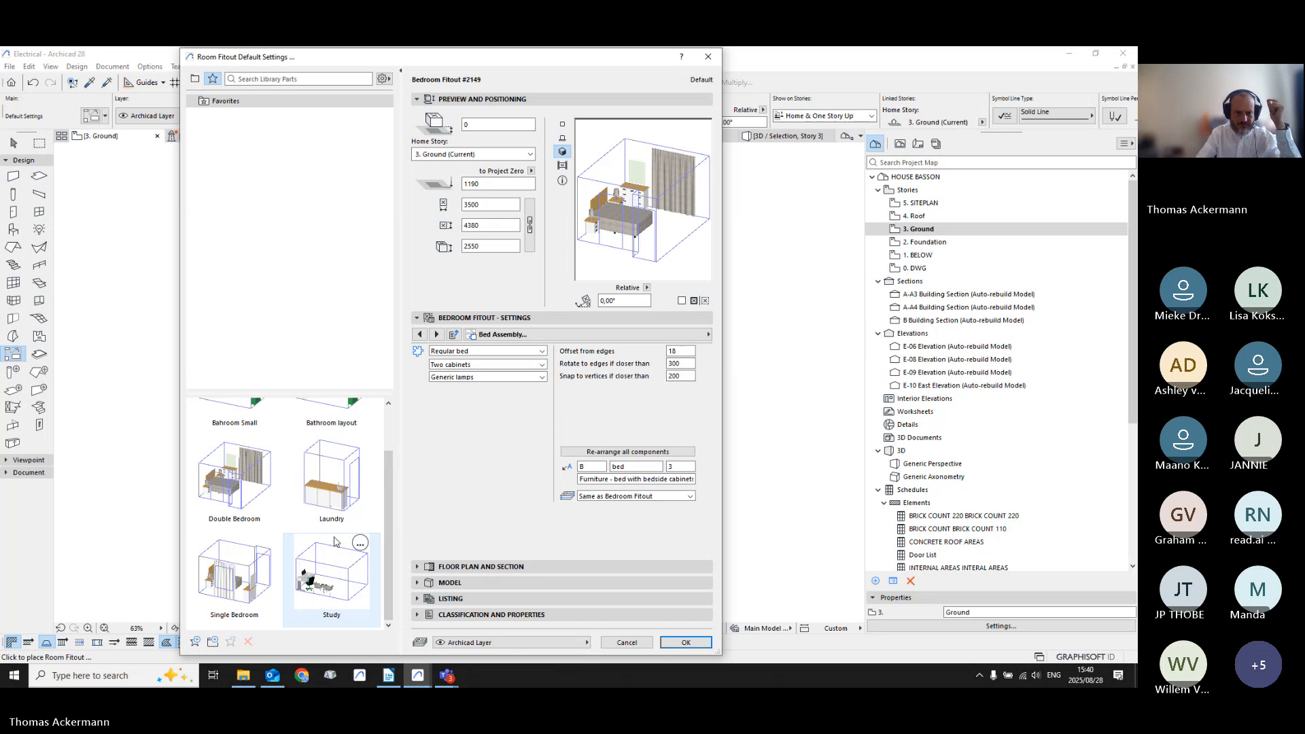
scroll(333, 542, "up", 1)
left_click(234, 442)
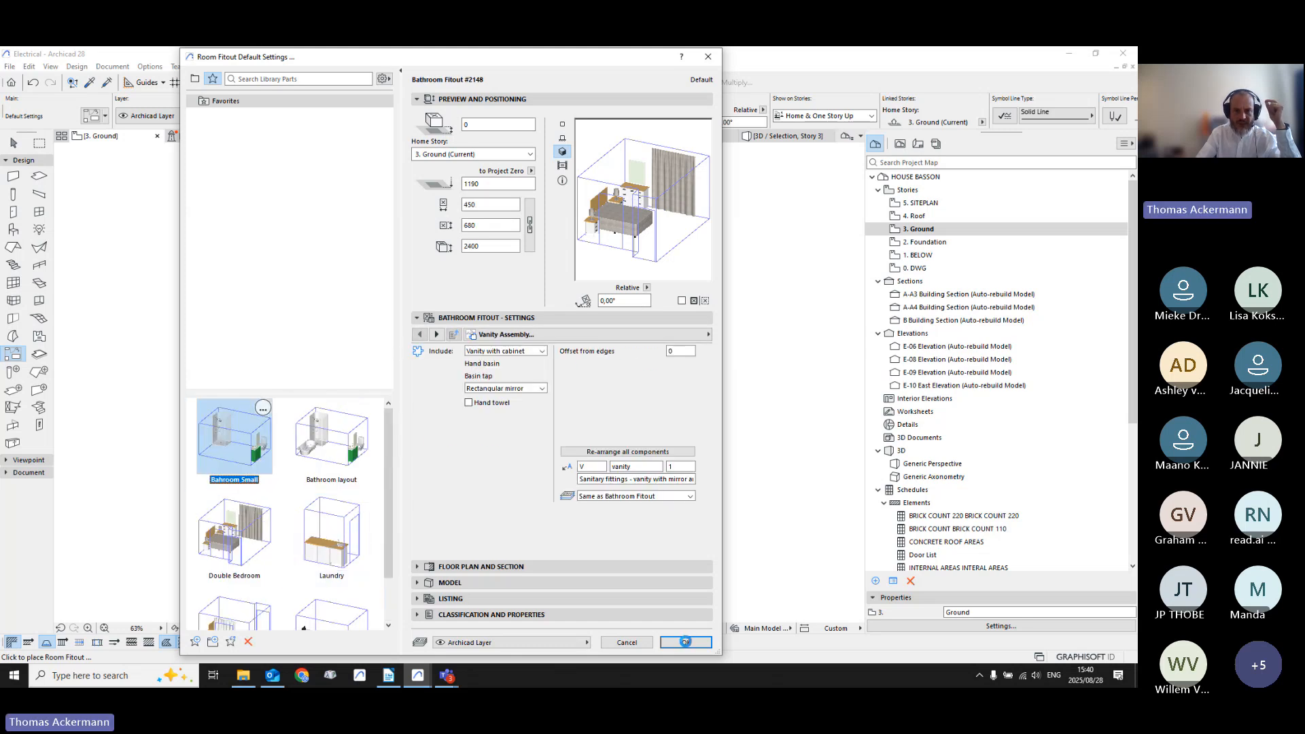
left_click(685, 642)
scroll(303, 471, "up", 5)
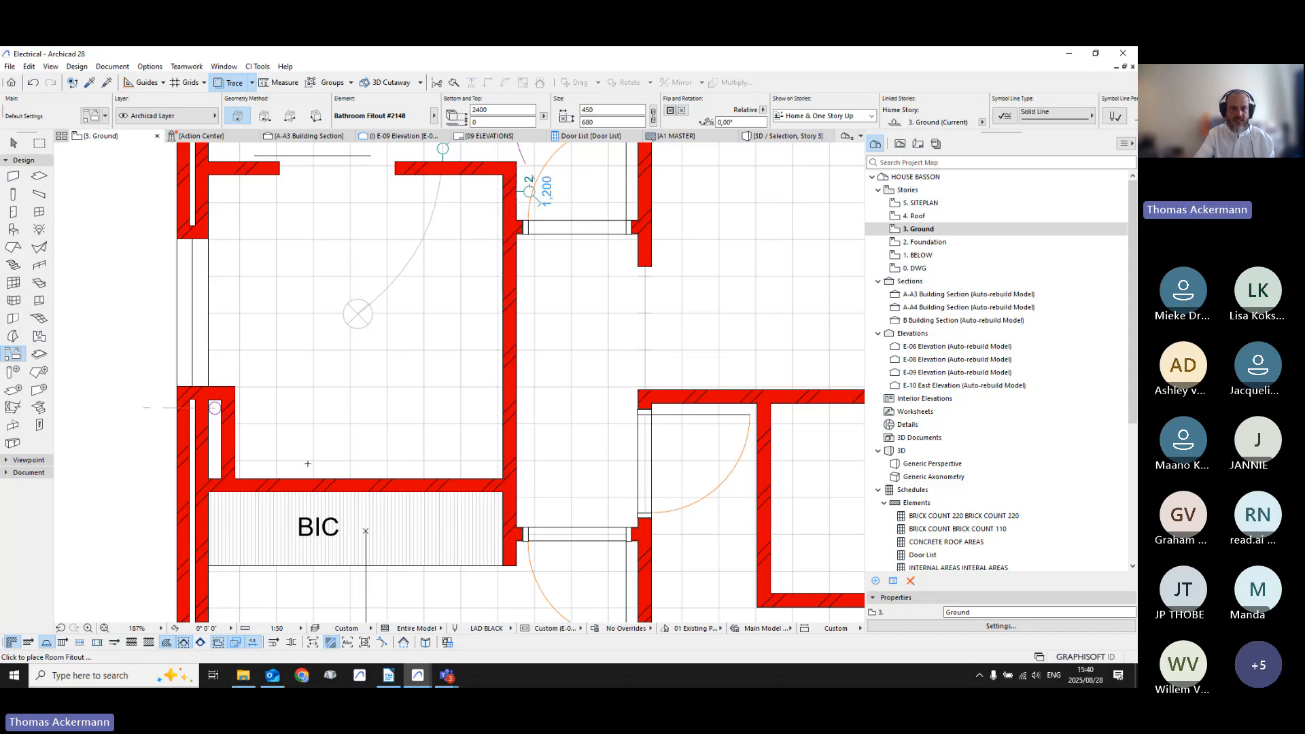
left_click(308, 463)
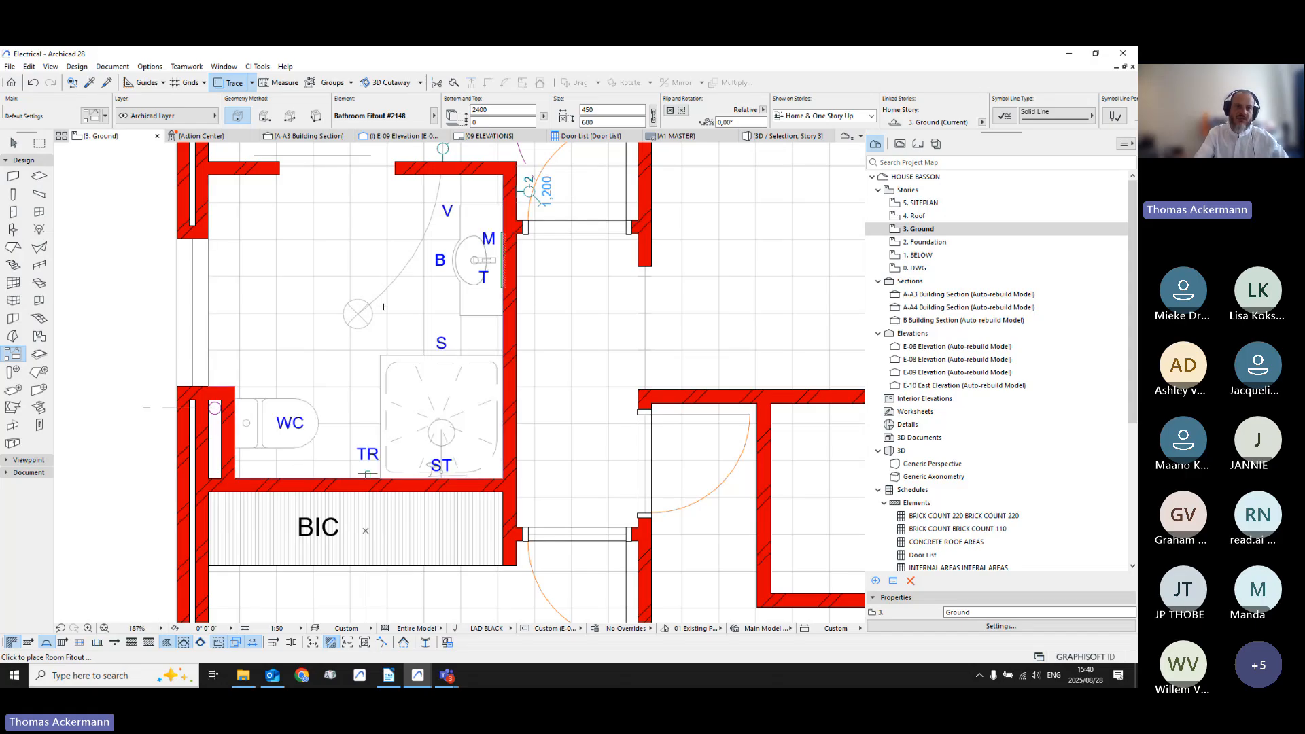
Step: Examine the placed bathroom fitout by selecting it, and clear the selection
scroll(384, 371, "down", 3)
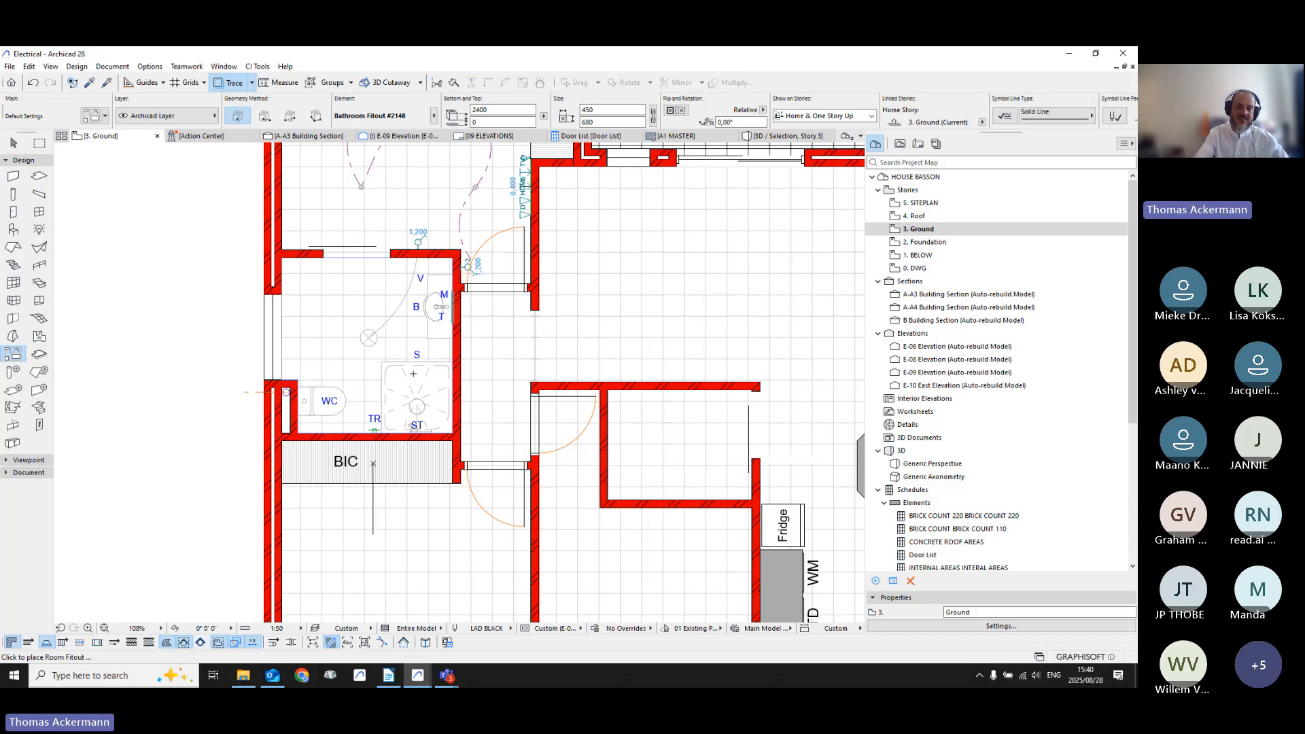
scroll(416, 408, "up", 3)
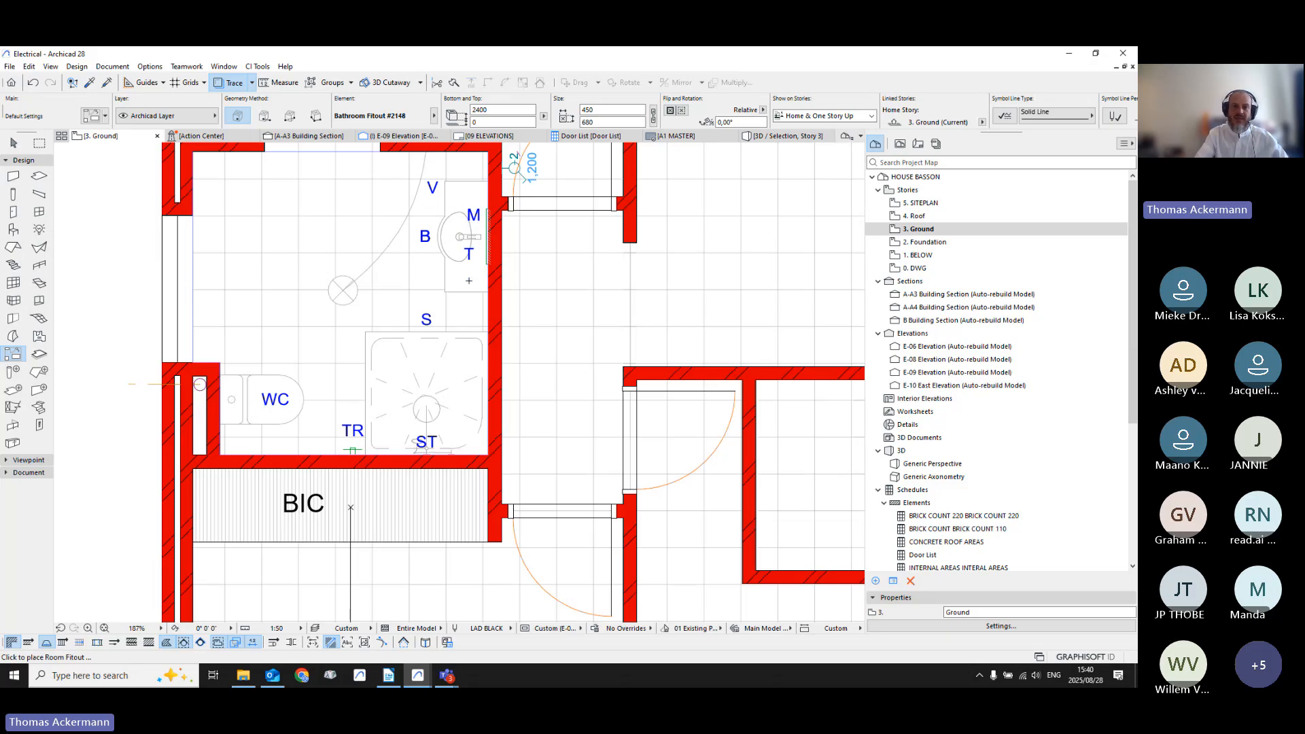
key("Escape")
left_click(478, 274)
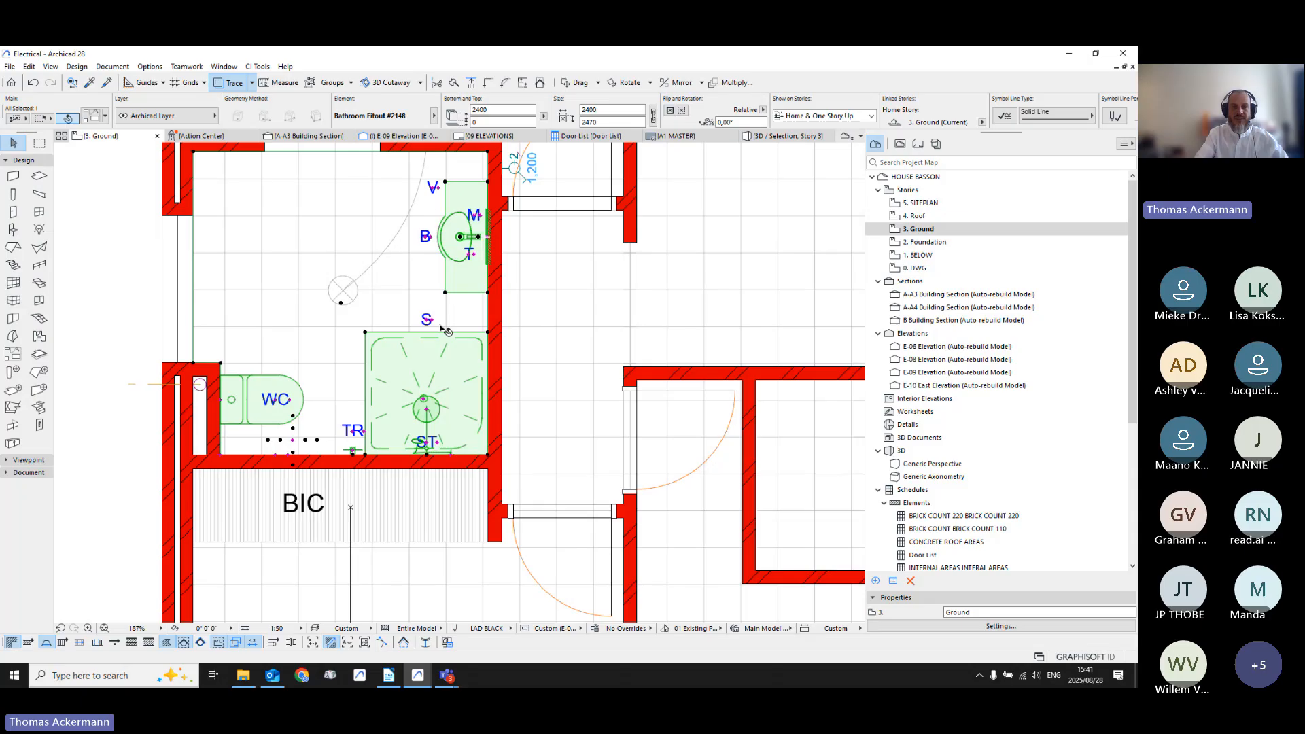
scroll(442, 328, "down", 5)
left_click(429, 475)
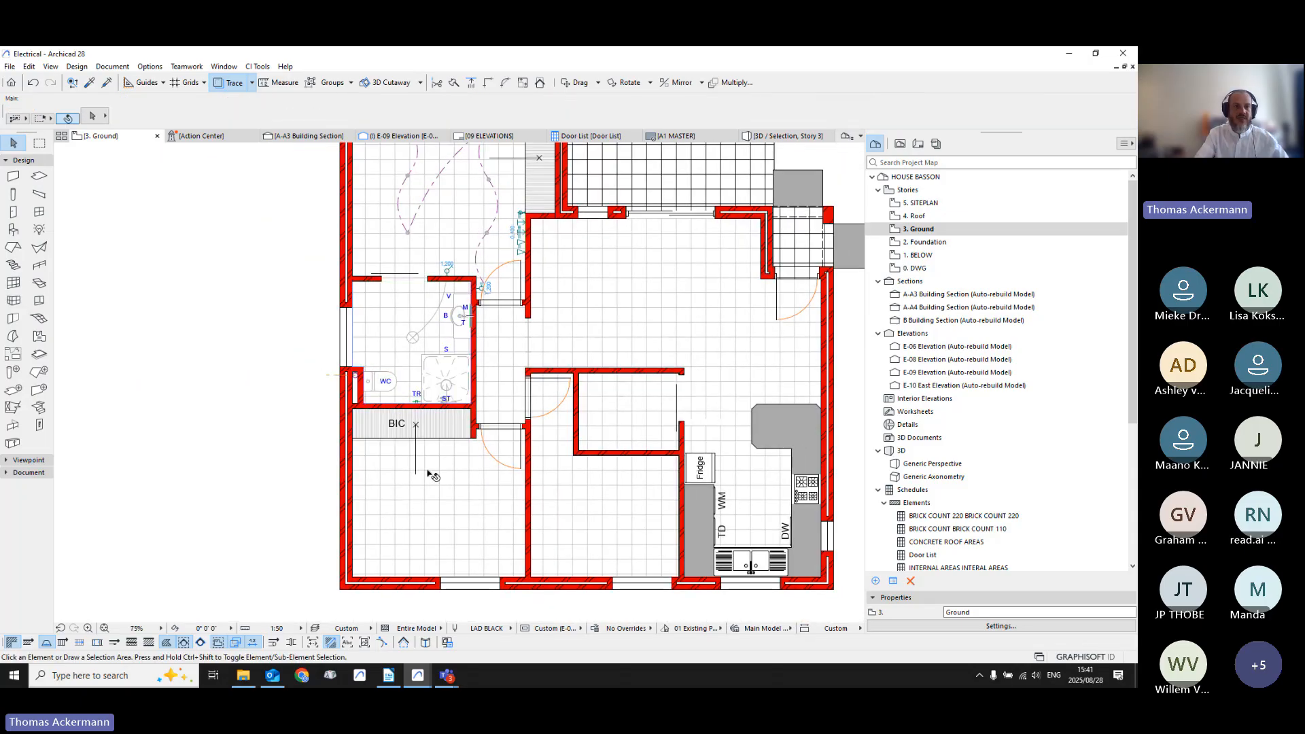
Step: Place the Double Bedroom room fitout favorite in the master bedroom and leave the Room Fitout tool
left_click(13, 354)
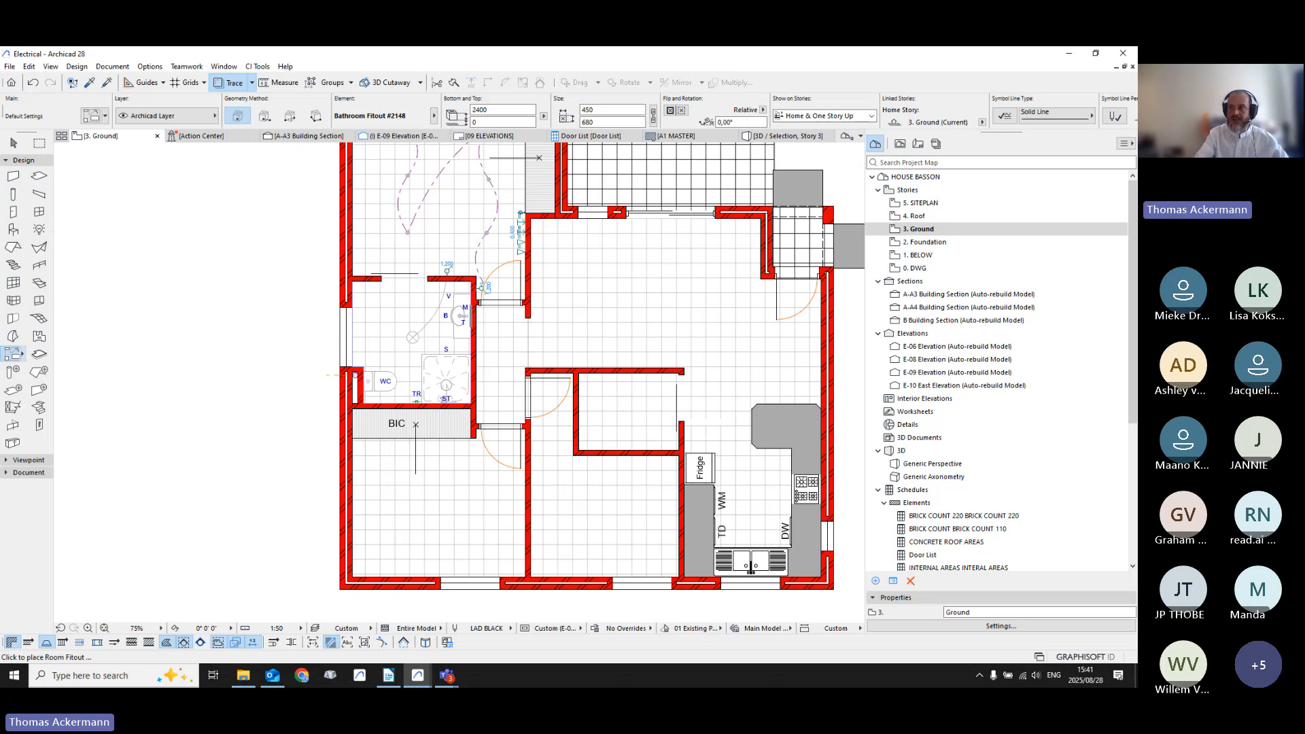
key("ctrl+t")
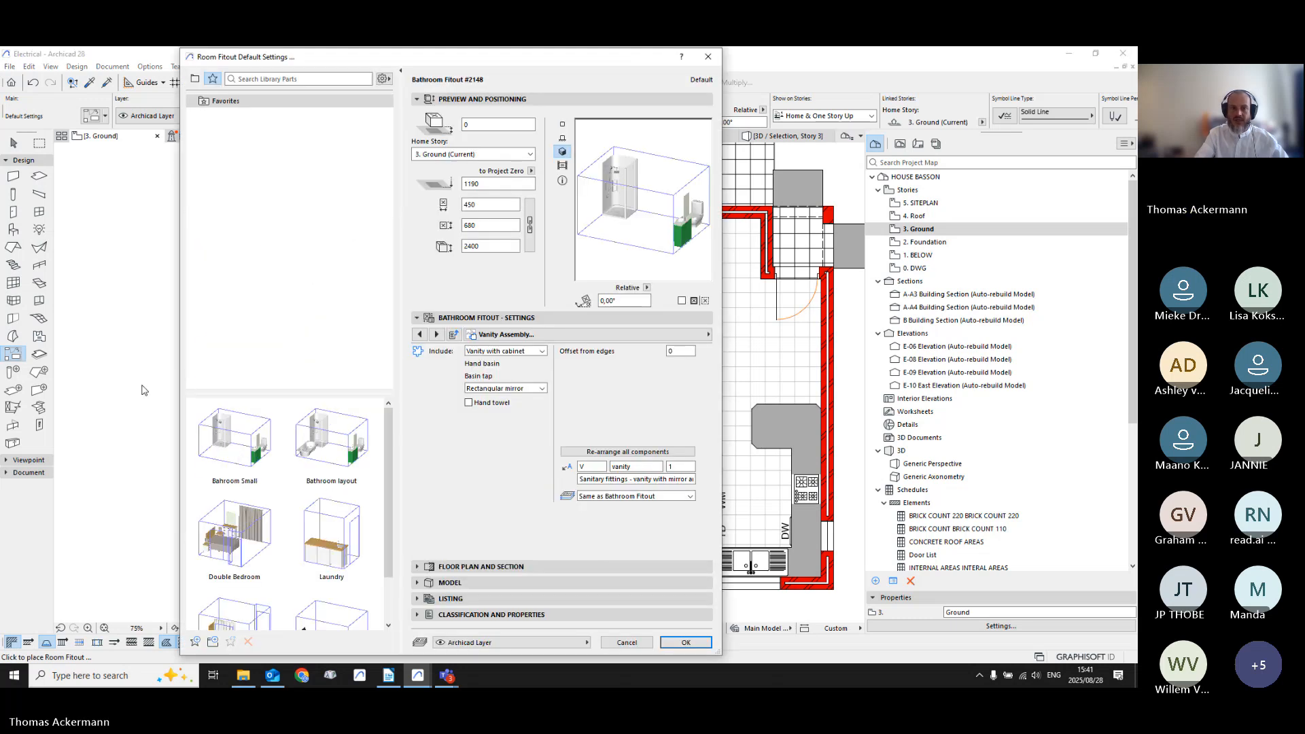
scroll(306, 556, "down", 1)
left_click(223, 484)
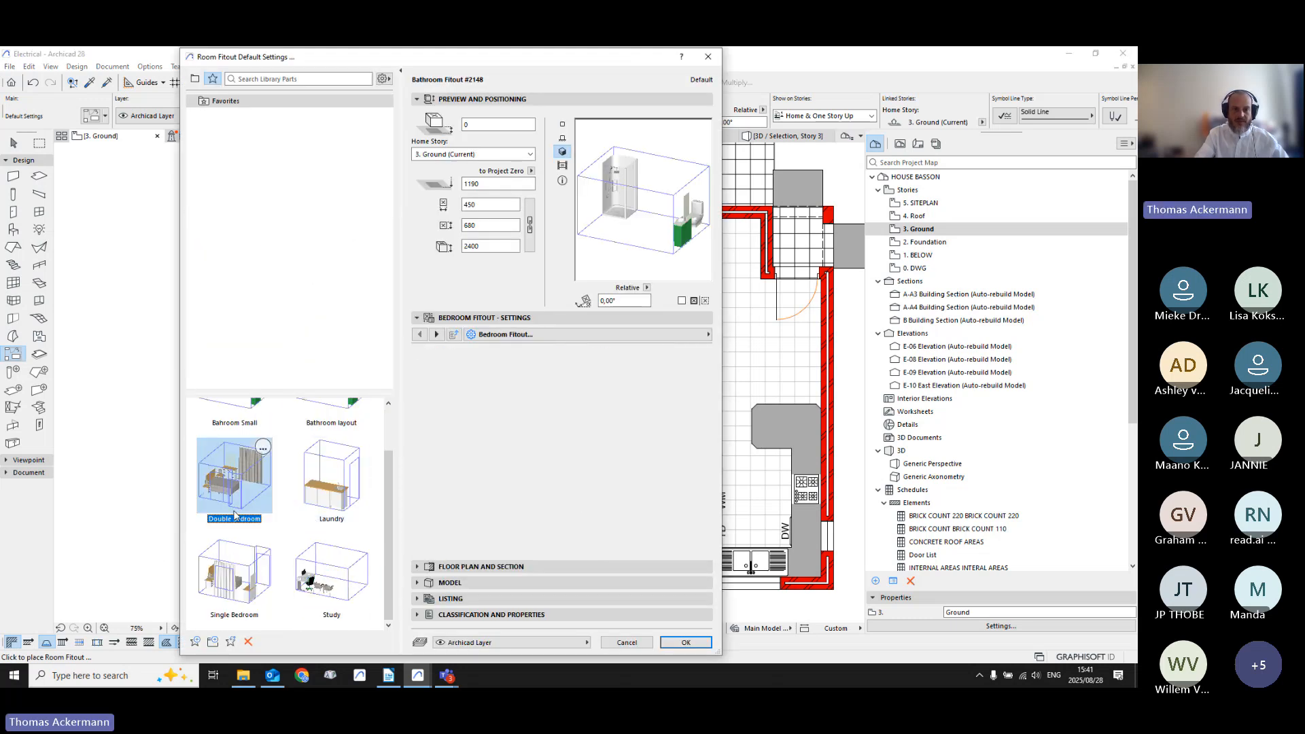
left_click(701, 644)
scroll(435, 328, "down", 1)
middle_click_drag(404, 262, 373, 365)
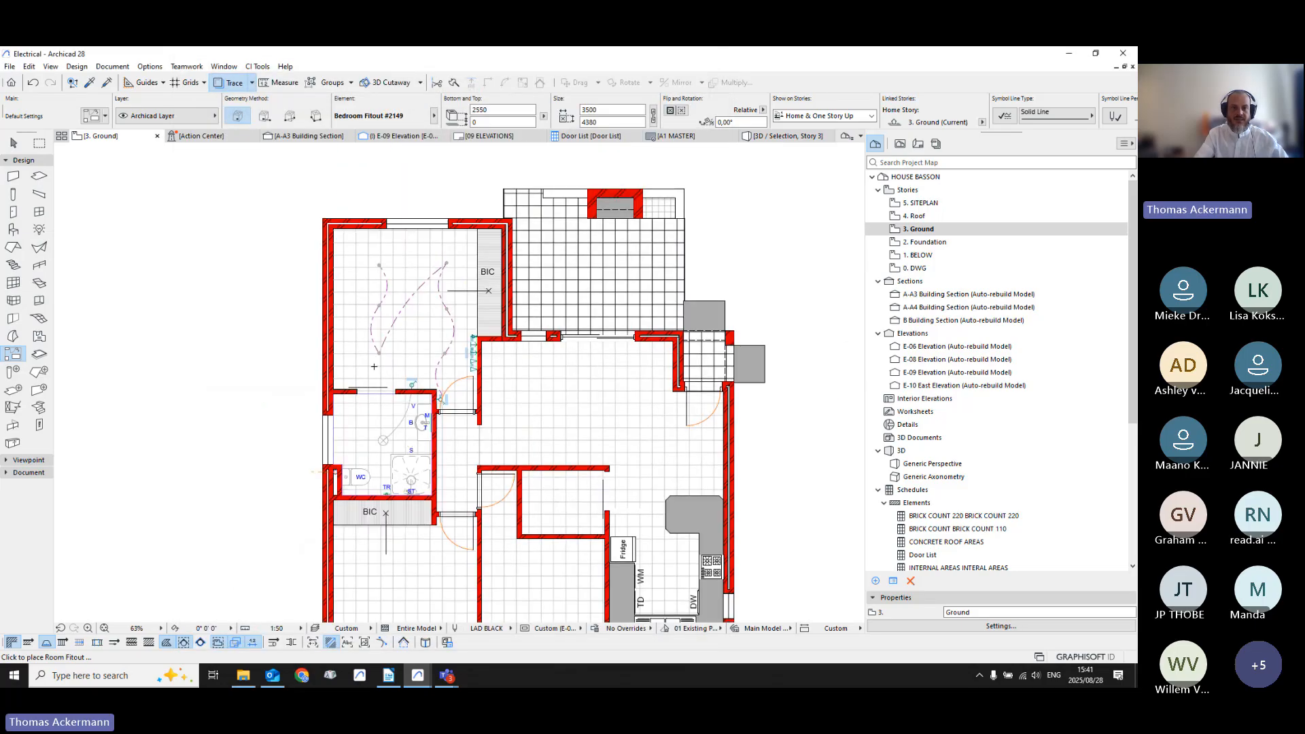
scroll(372, 365, "up", 2)
key("alt+space")
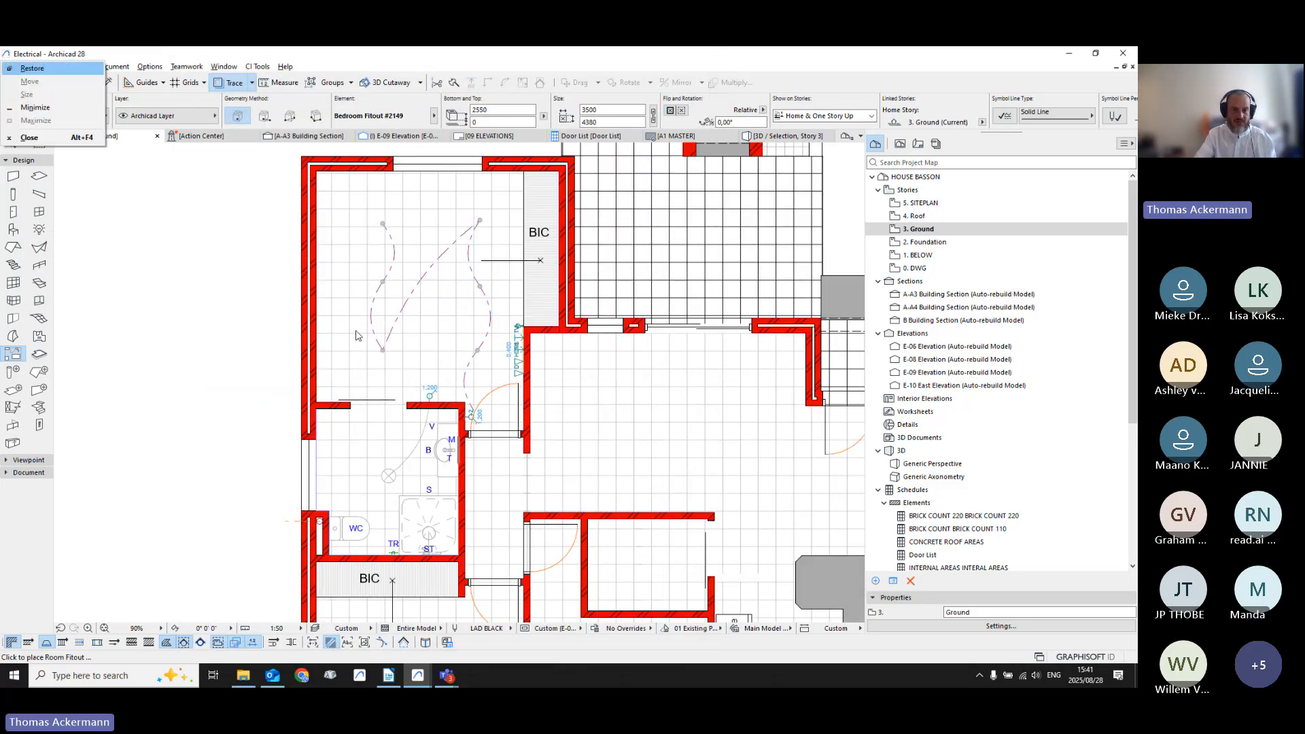
key("Escape")
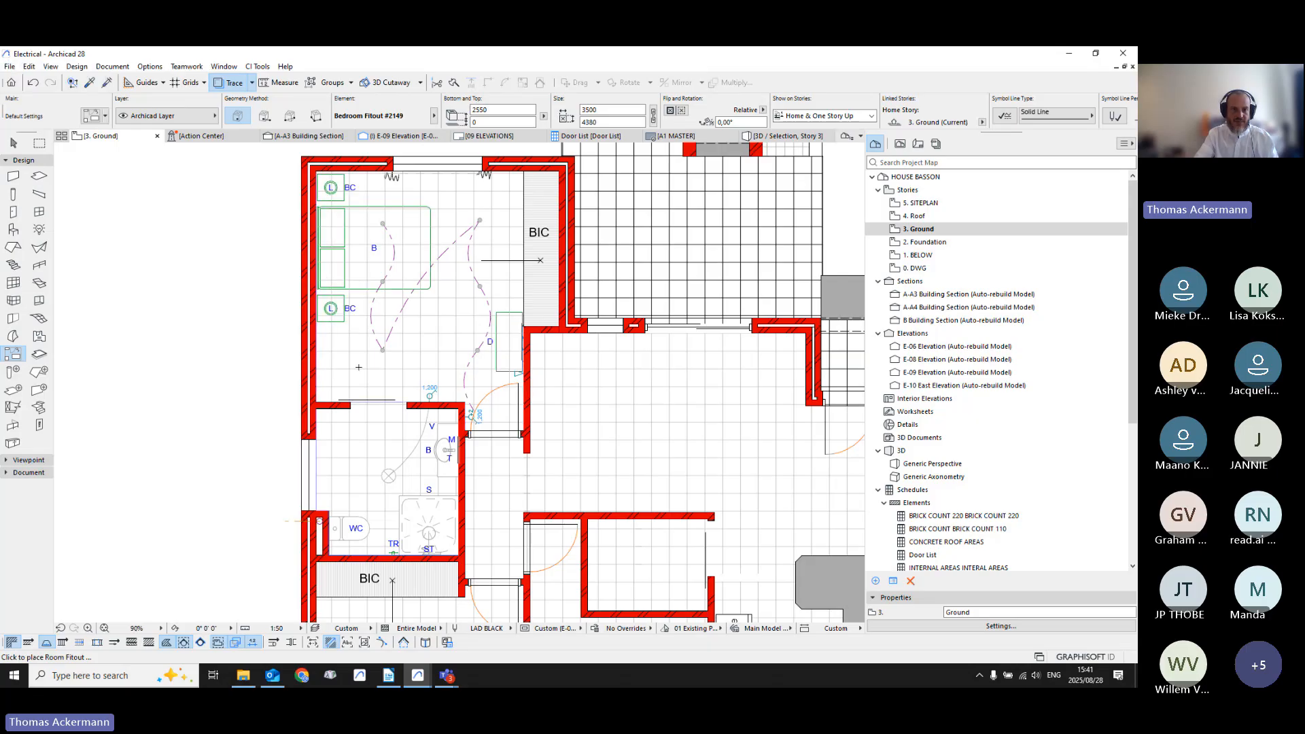
key("Escape")
Step: Try shifting the bedroom fitout down along the wall by the jackpoints, and undo the move
scroll(509, 347, "up", 2)
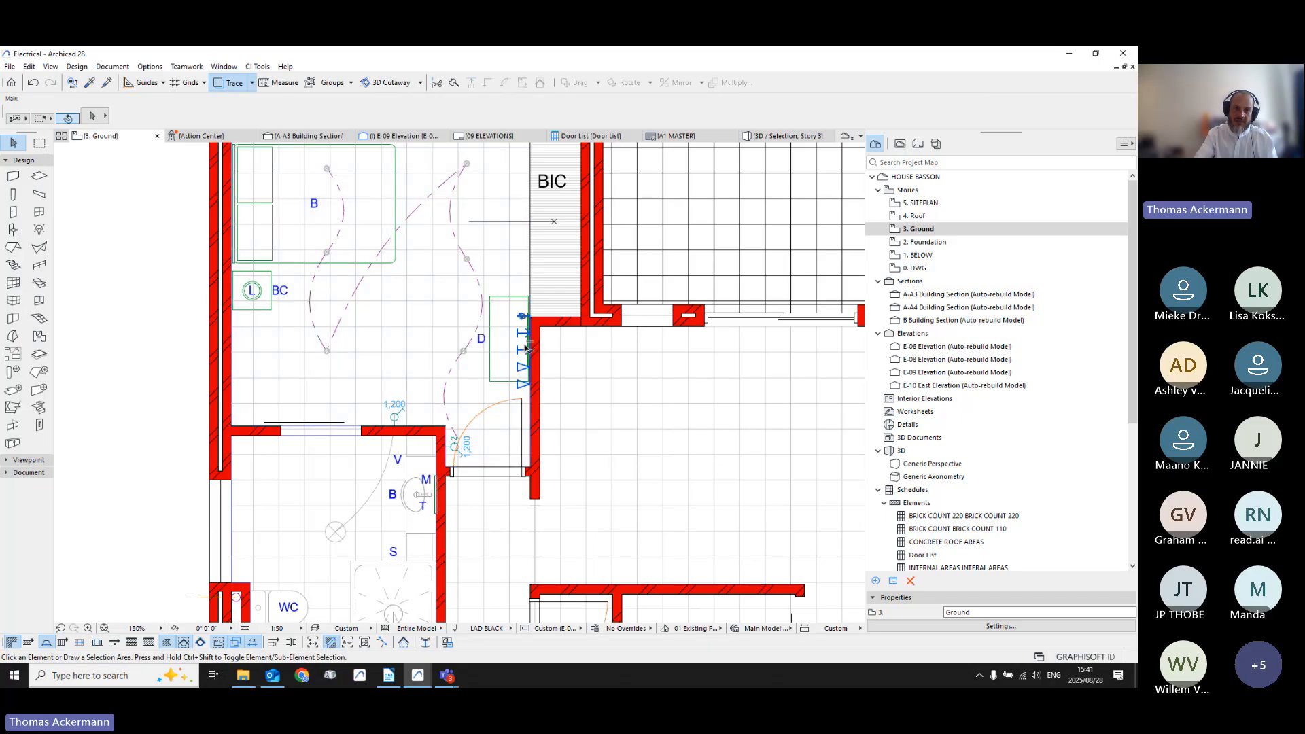
left_click(530, 300)
left_click_drag(530, 298, 529, 342)
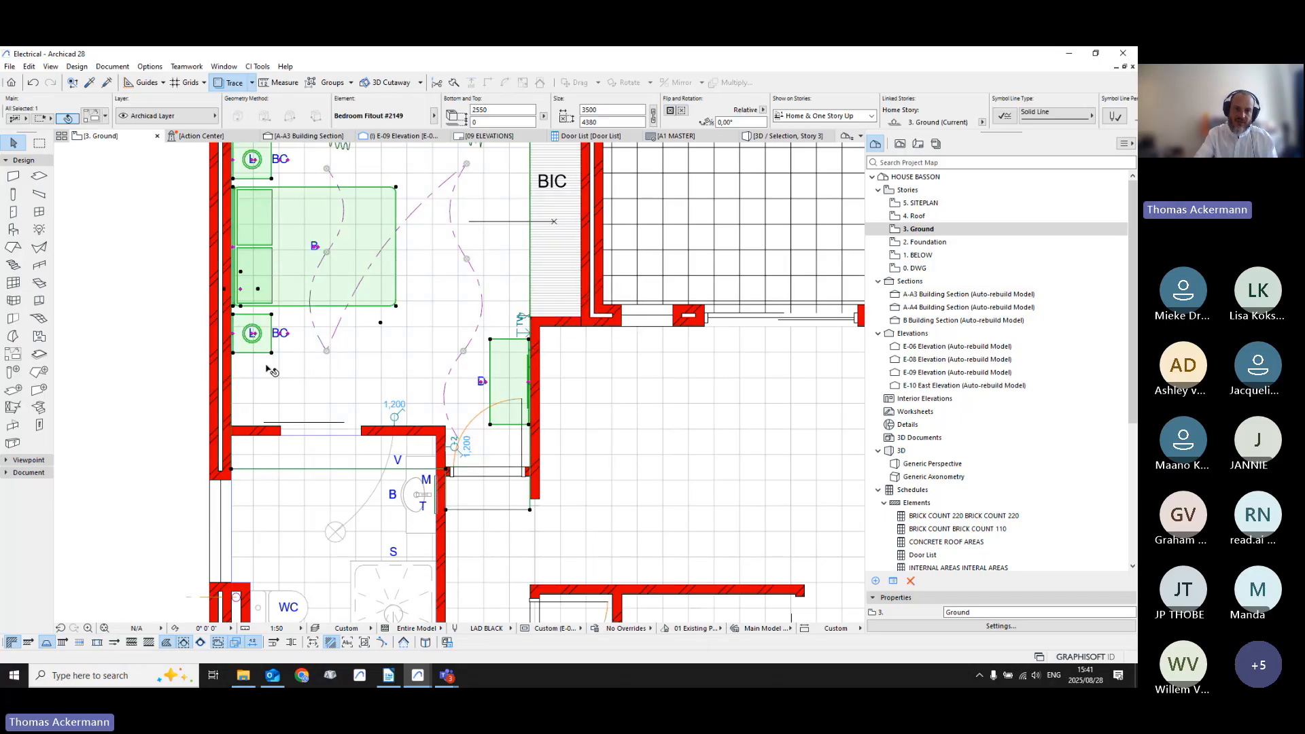
key("ctrl+z")
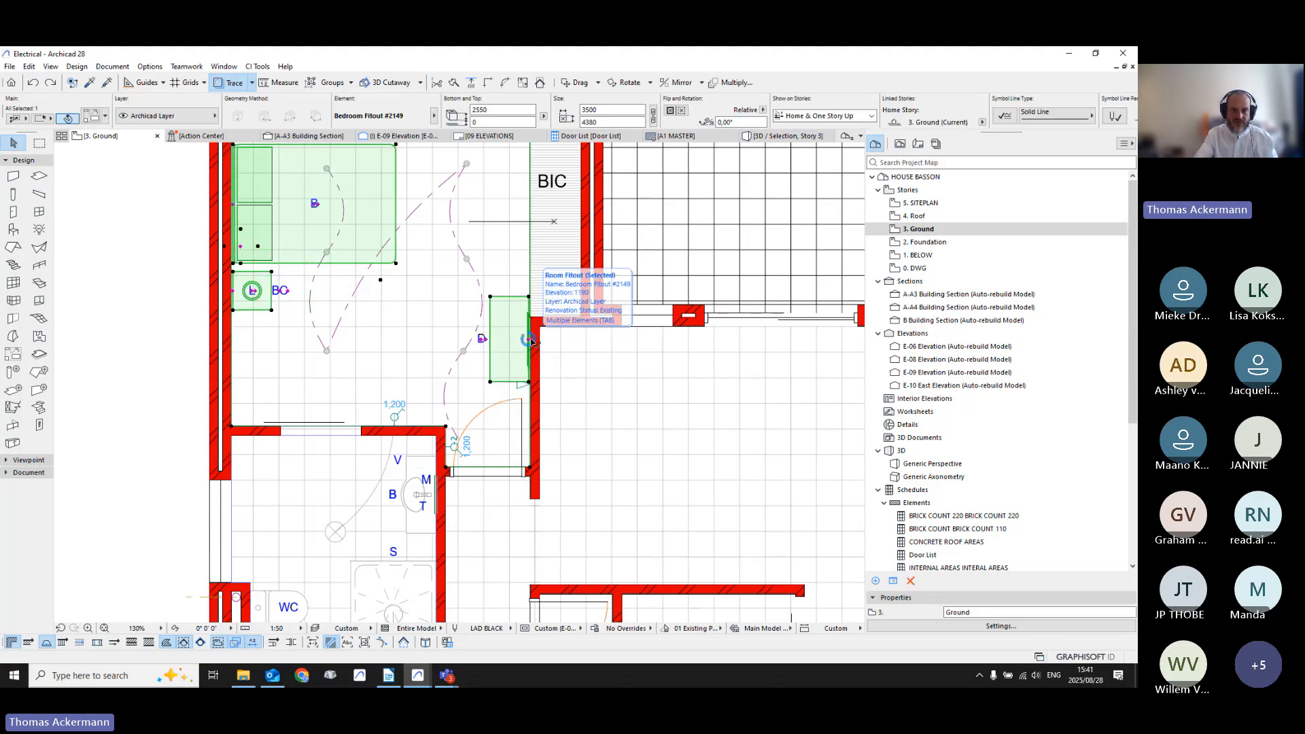
Step: Move the bedroom fitout's dresser to the outer wall, just below the lower bedside cabinet, and clear the selection
left_click(529, 340)
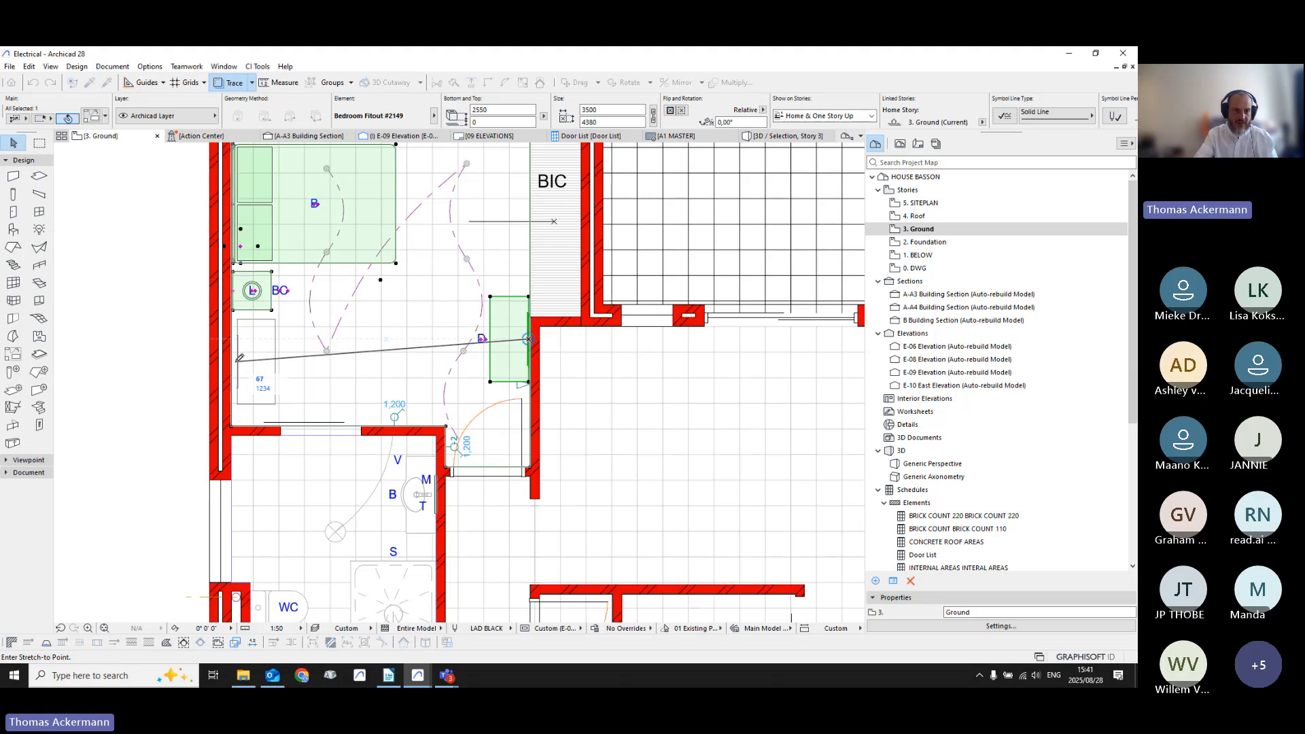
left_click(243, 358)
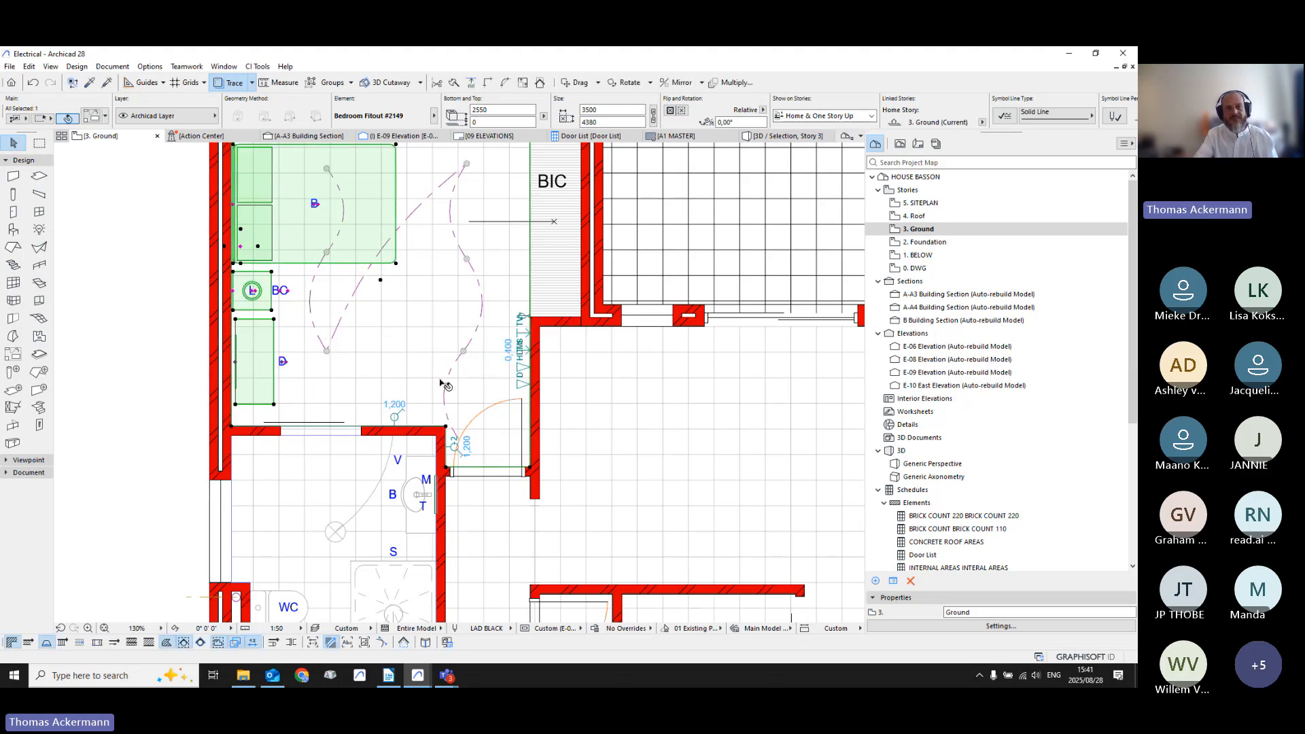
key("Escape")
Step: Show only the bathroom and master bedroom fitouts in 3D to examine their furniture, and return to the Ground floor plan
scroll(423, 390, "down", 6)
scroll(442, 359, "up", 4)
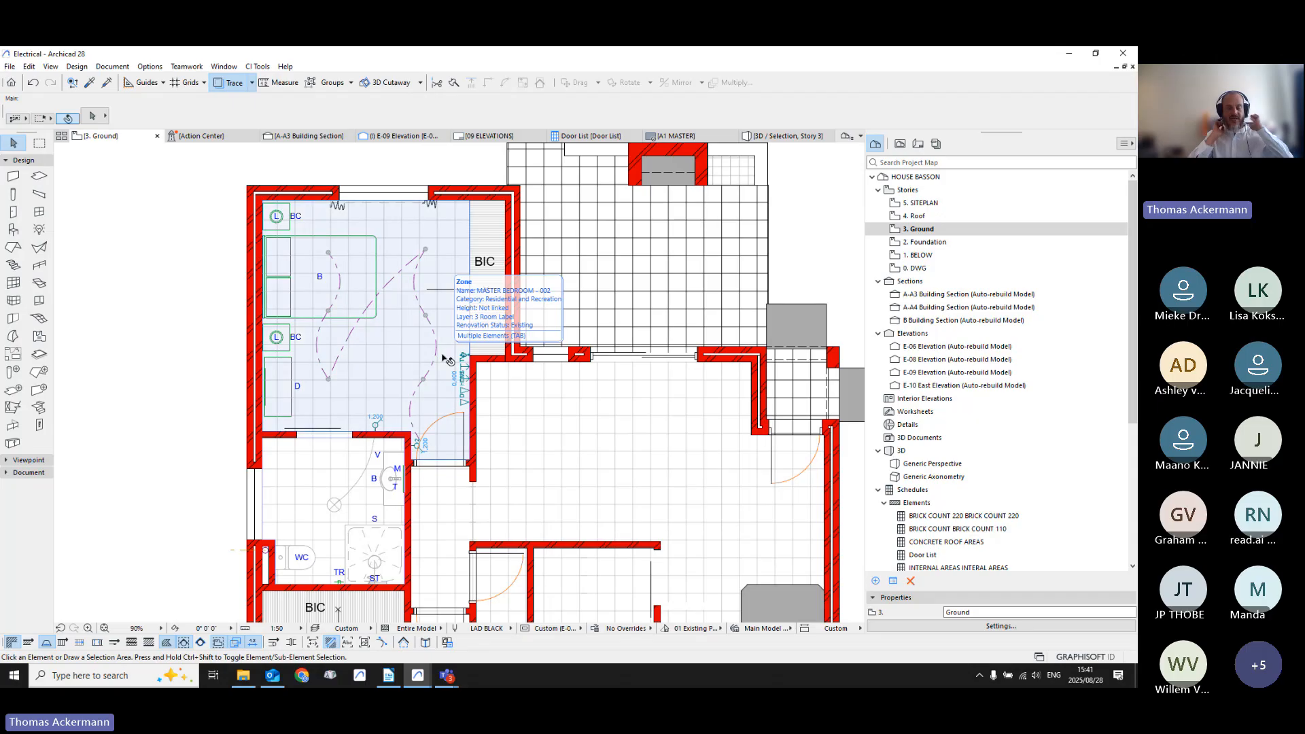
scroll(460, 371, "down", 2)
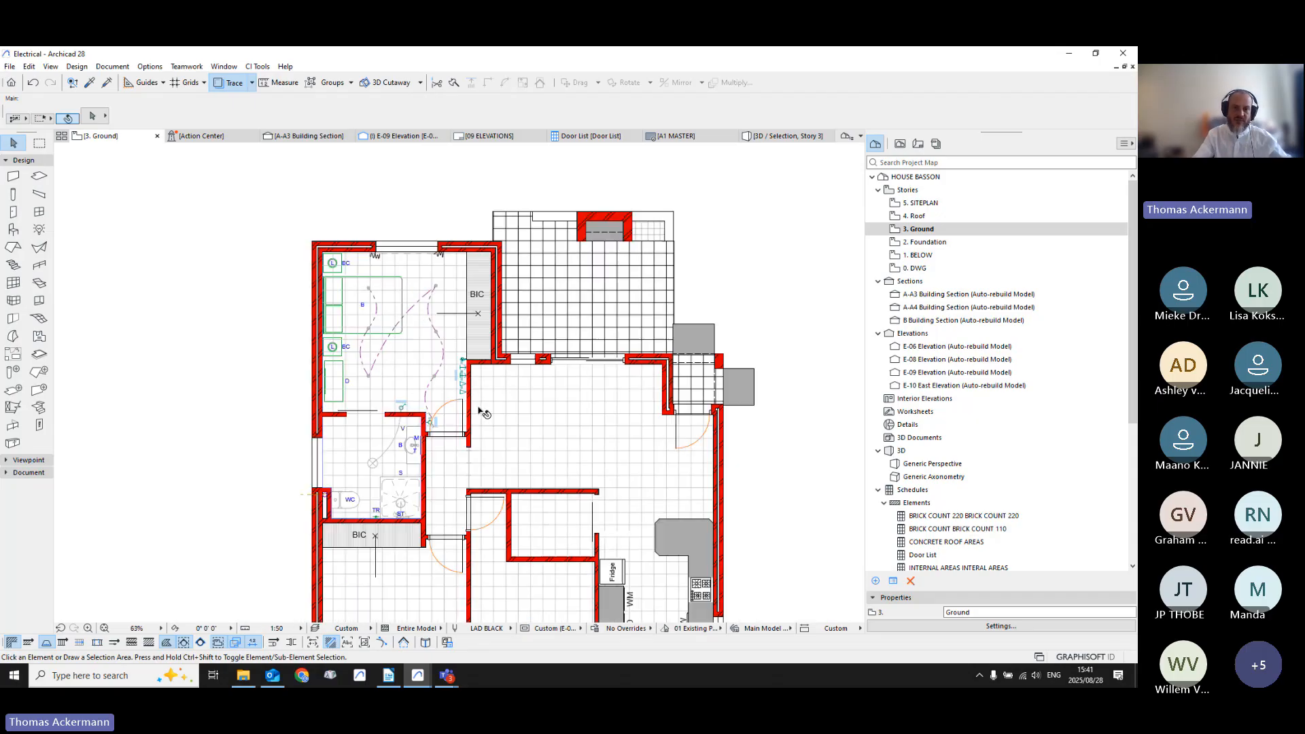
middle_click_drag(478, 408, 374, 408)
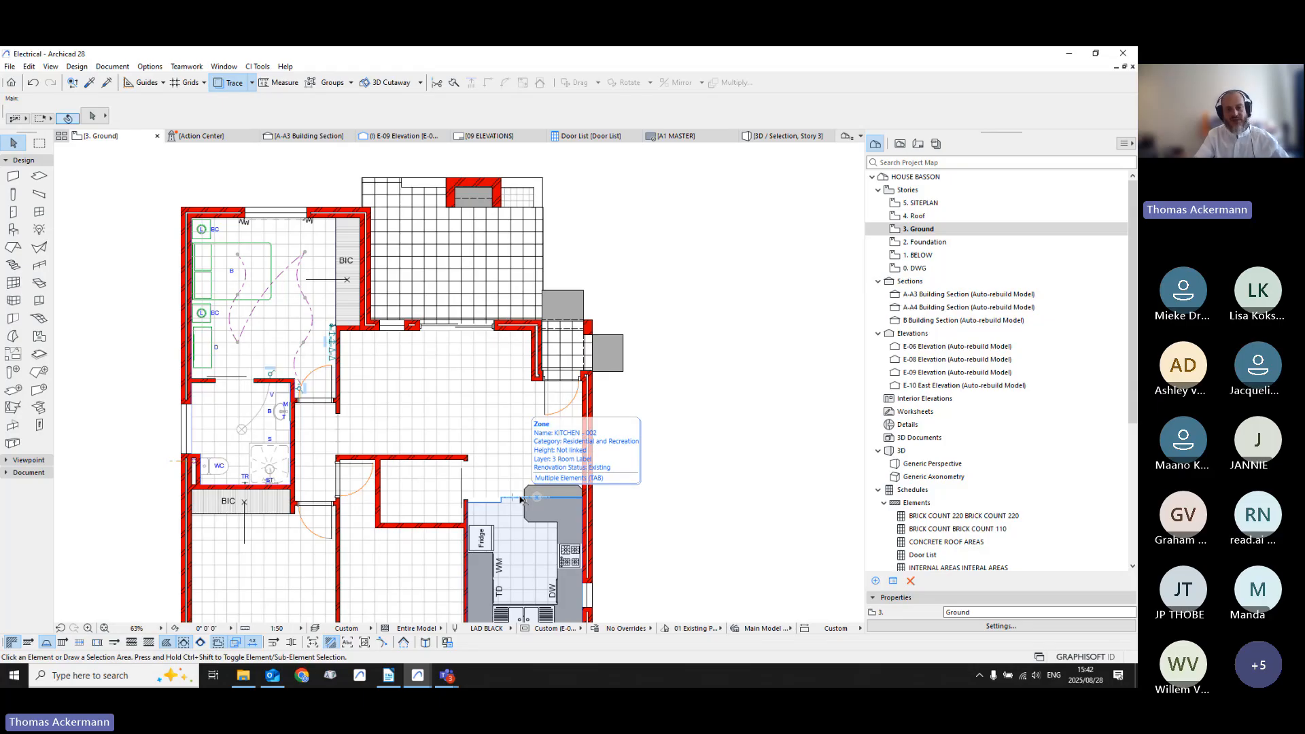
left_click(274, 467)
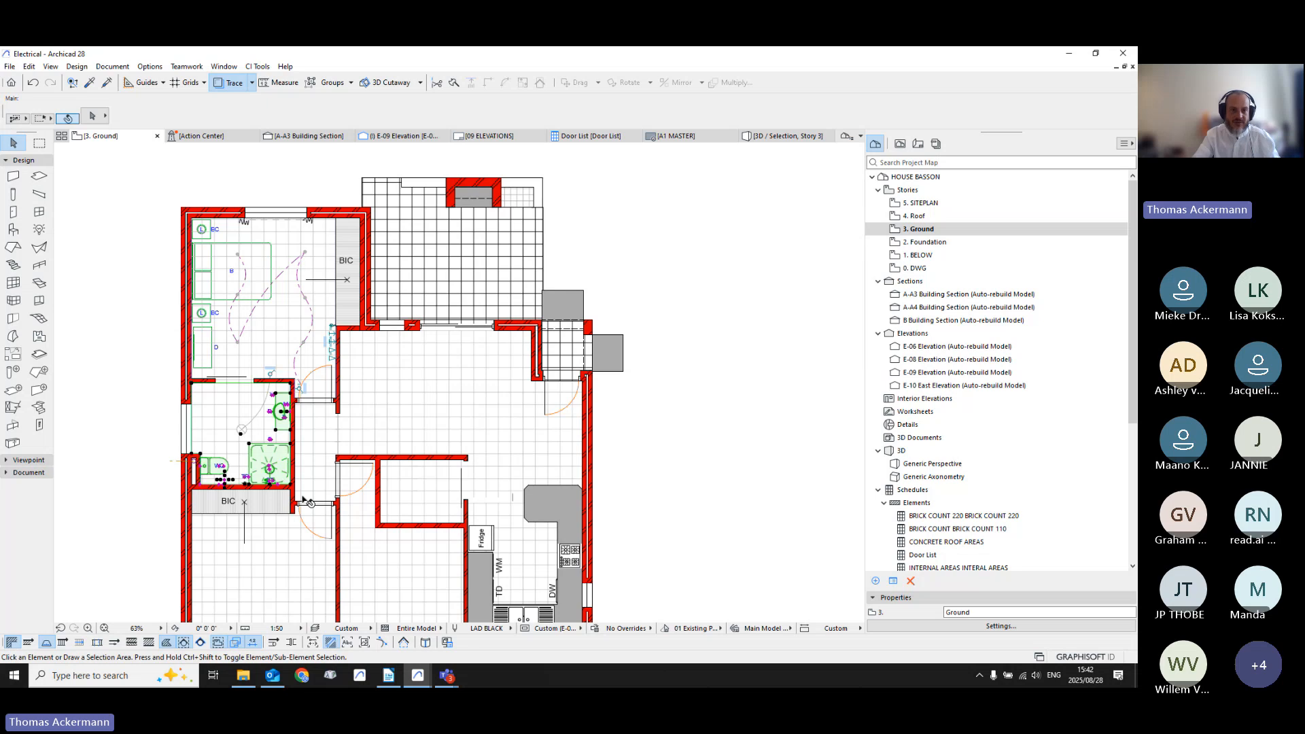
key("Caps_Lock")
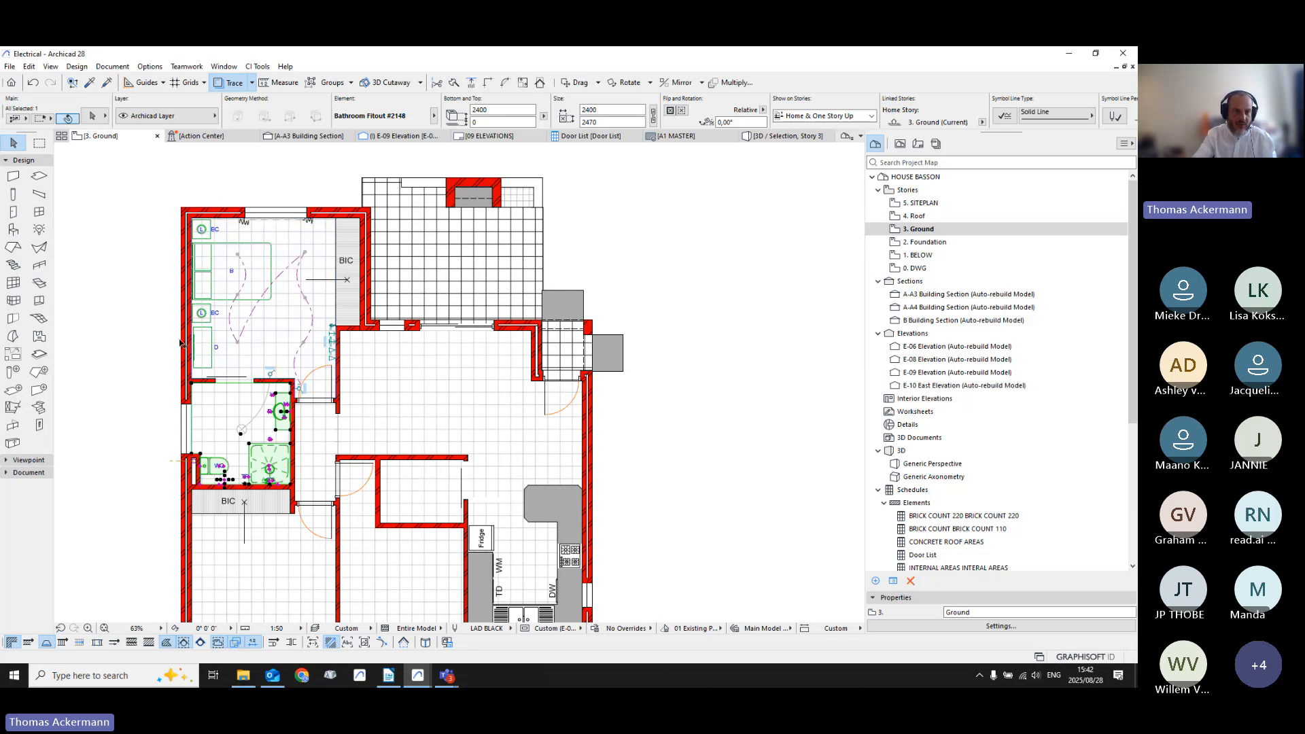
left_click(193, 372, "shift")
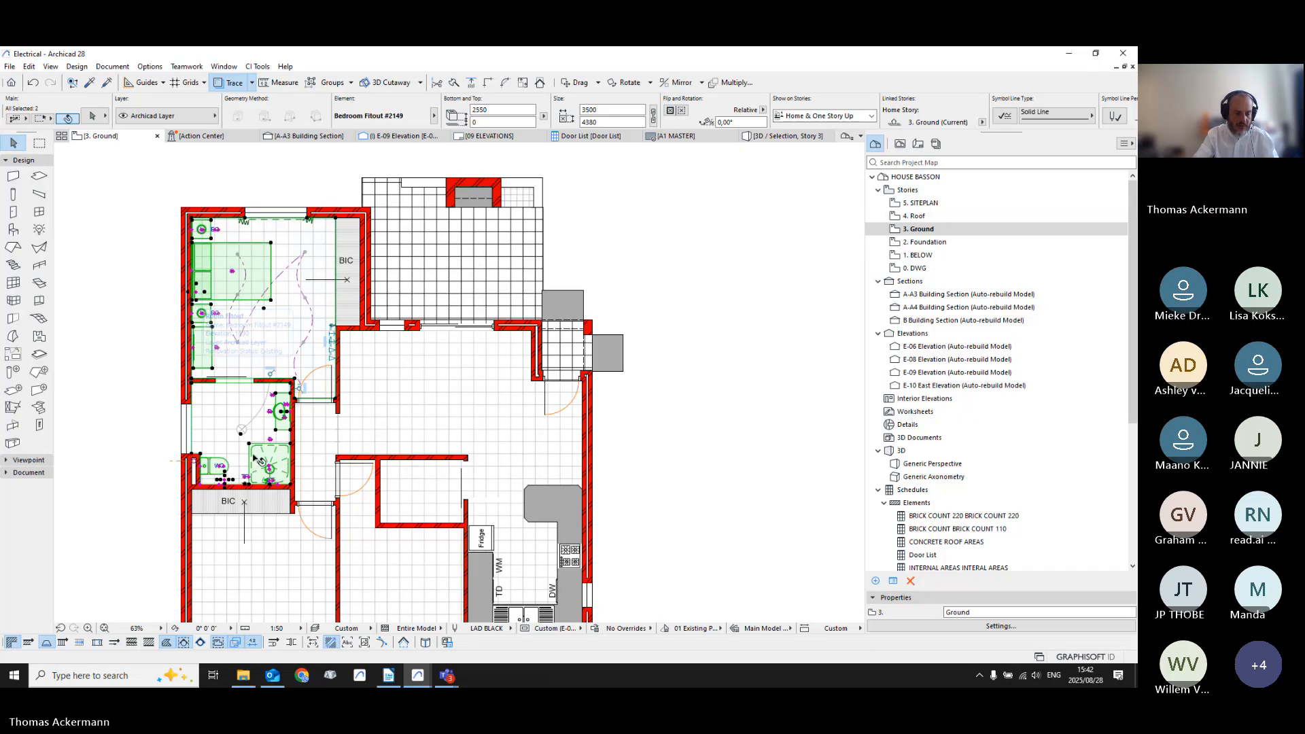
key("F5")
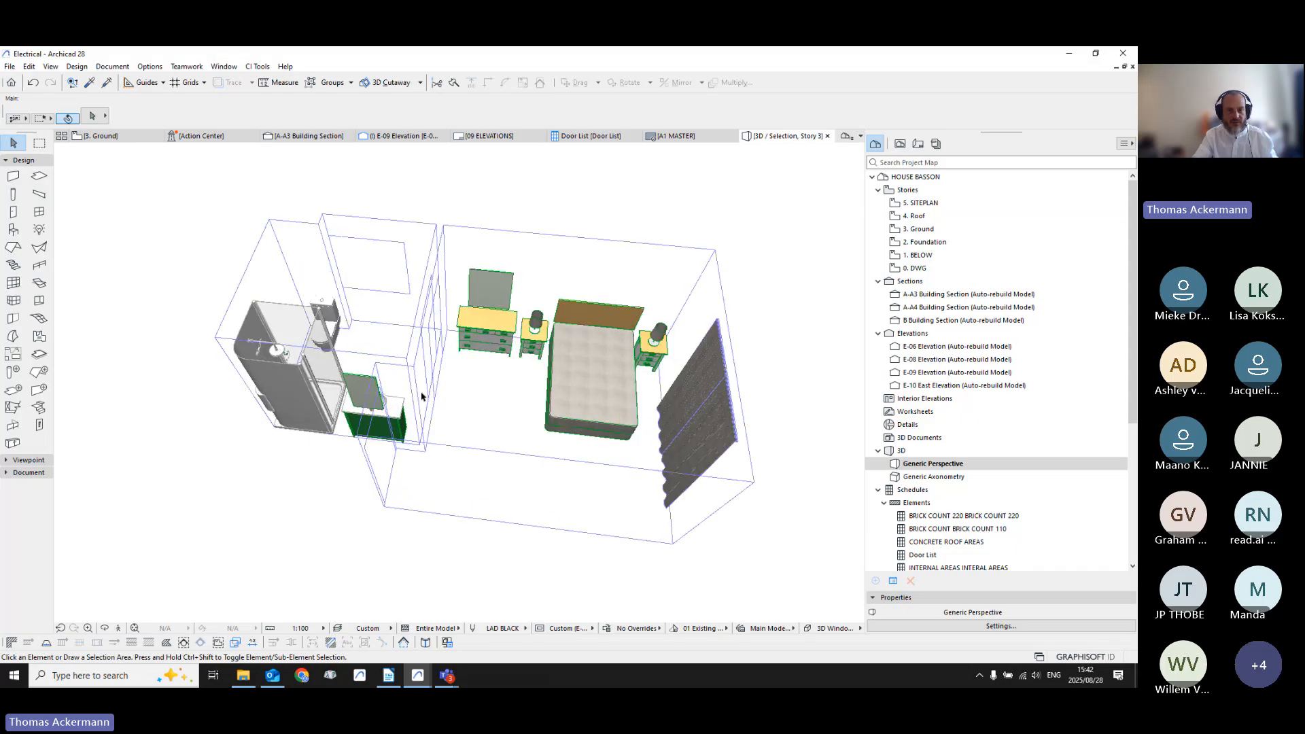
left_click_drag(805, 375, 531, 470)
key("F2")
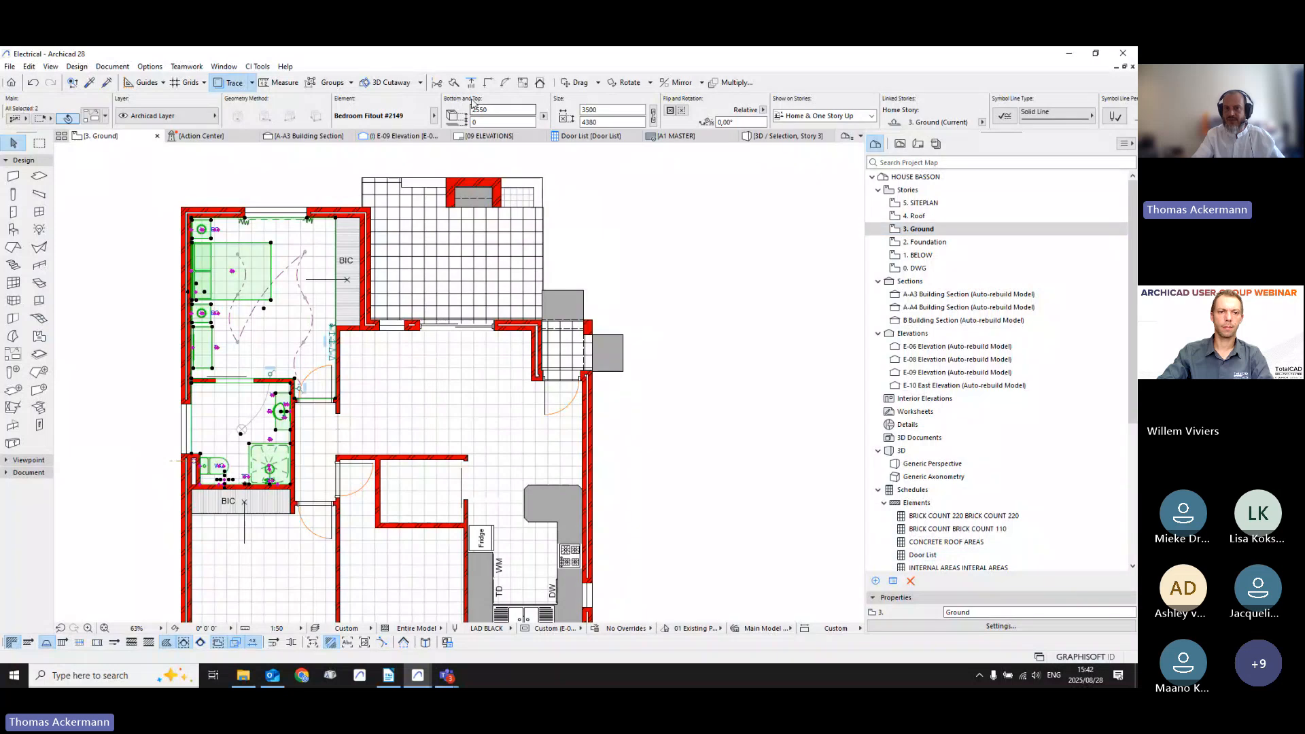
left_click(615, 63)
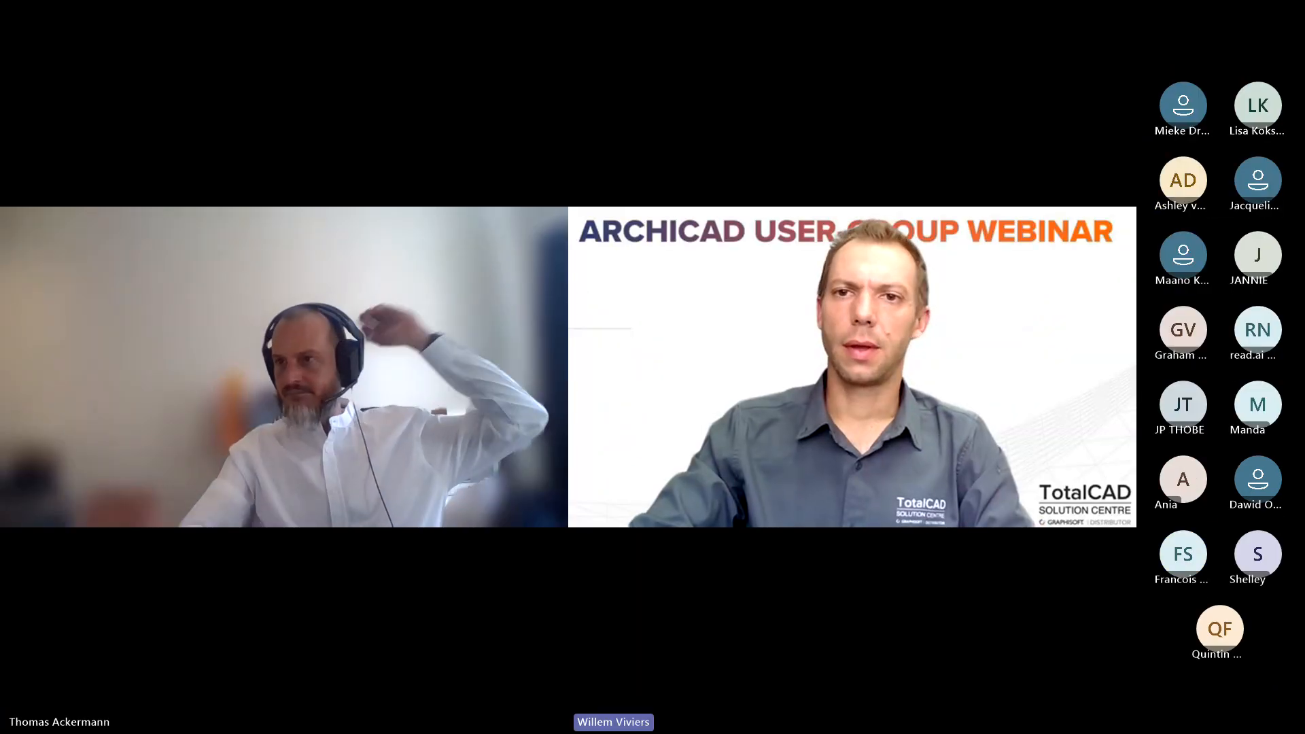